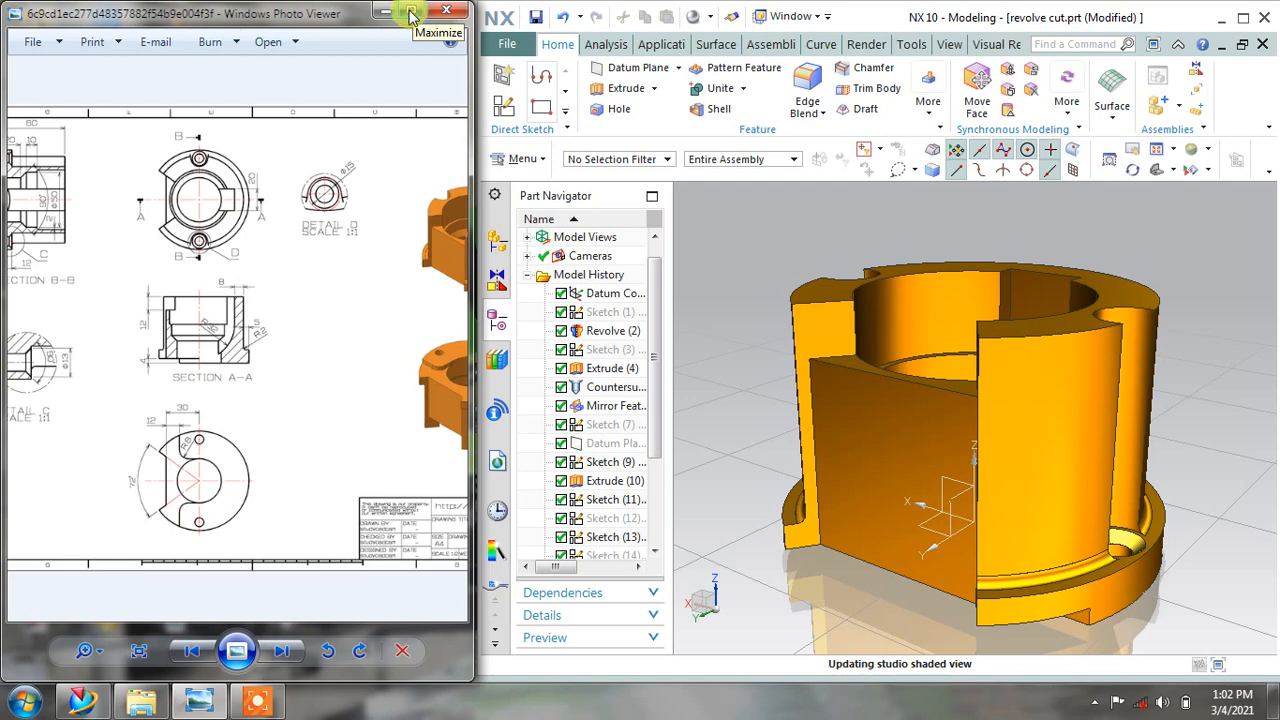
# Examine the part drawing enlarged, covering sections A-A and B-B, details C and D, and their dimensions
pyautogui.click(410, 14)
pyautogui.scroll(2, 660, 250)
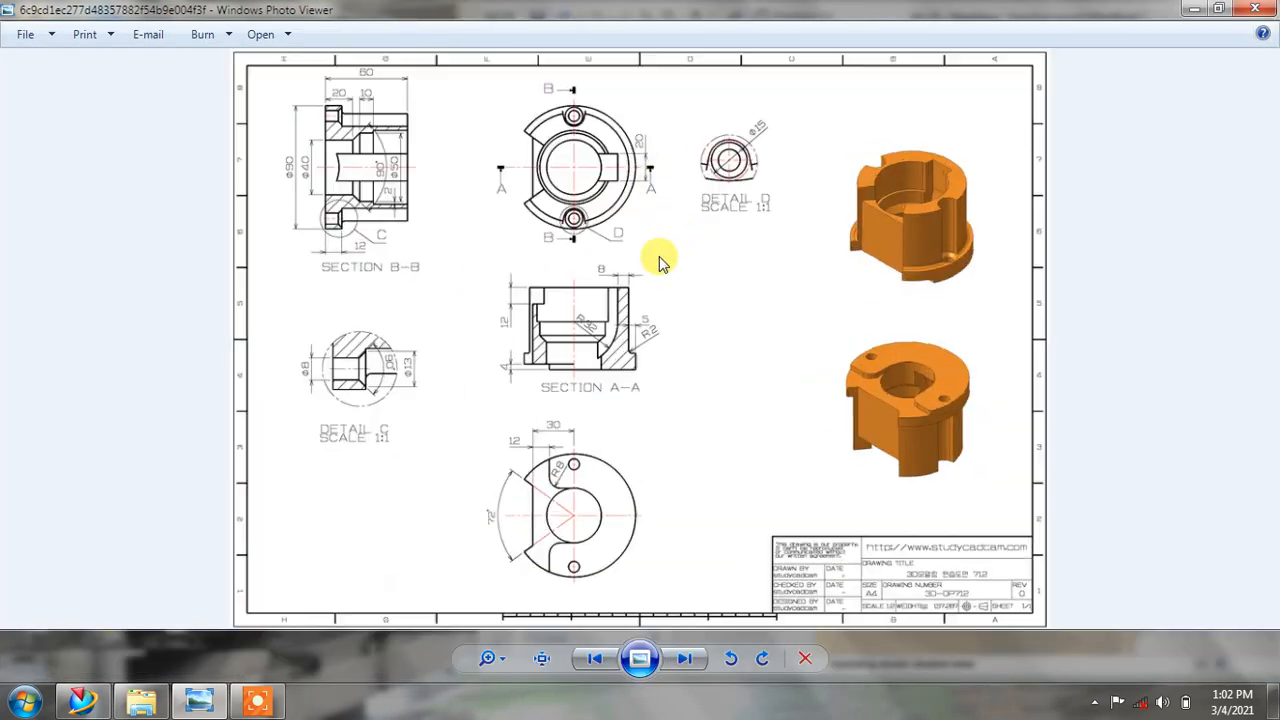
pyautogui.scroll(1, 600, 223)
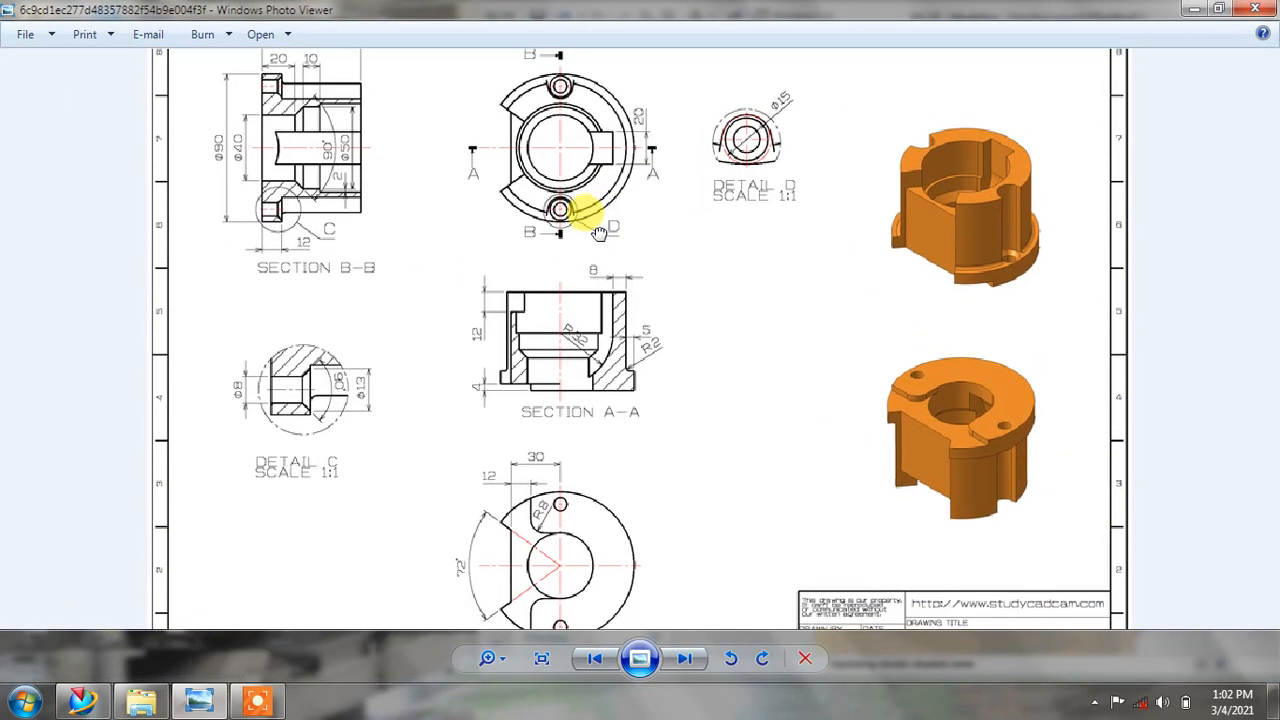
pyautogui.scroll(-1, 597, 230)
pyautogui.moveTo(596, 226); pyautogui.dragTo(596, 232)
pyautogui.scroll(-1, 596, 232)
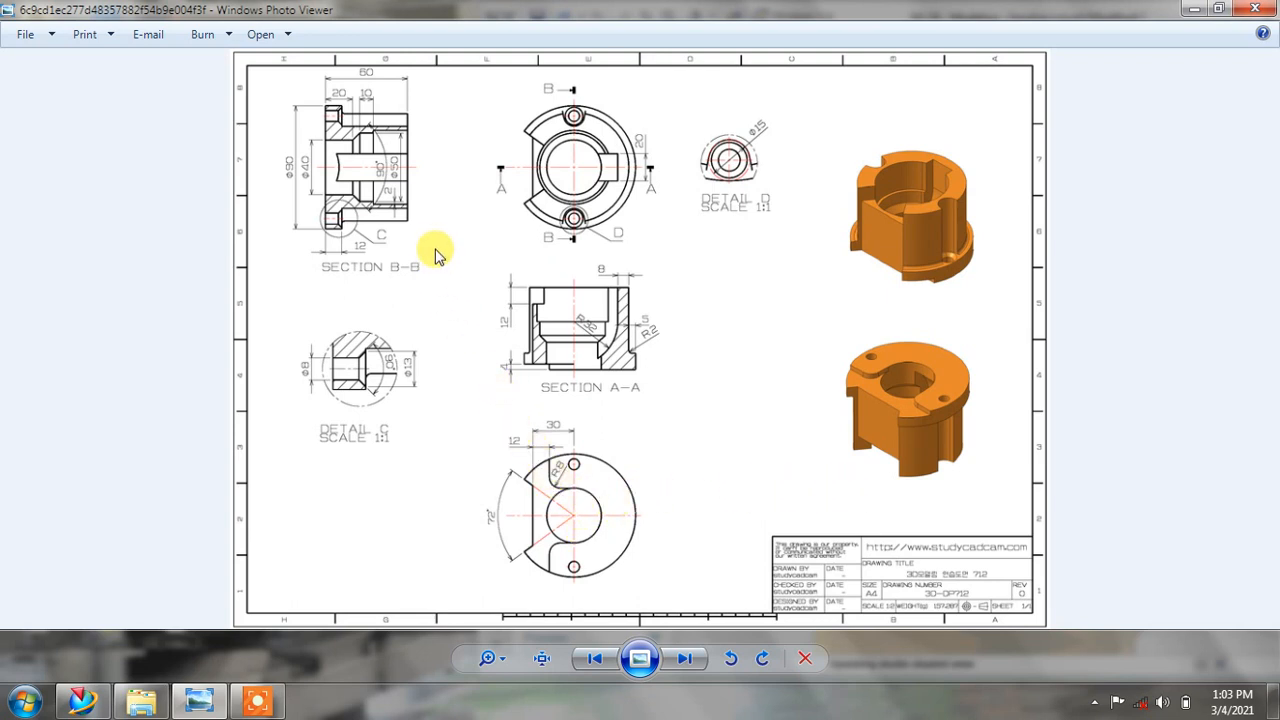
pyautogui.scroll(2, 343, 130)
pyautogui.moveTo(359, 146); pyautogui.dragTo(406, 268)
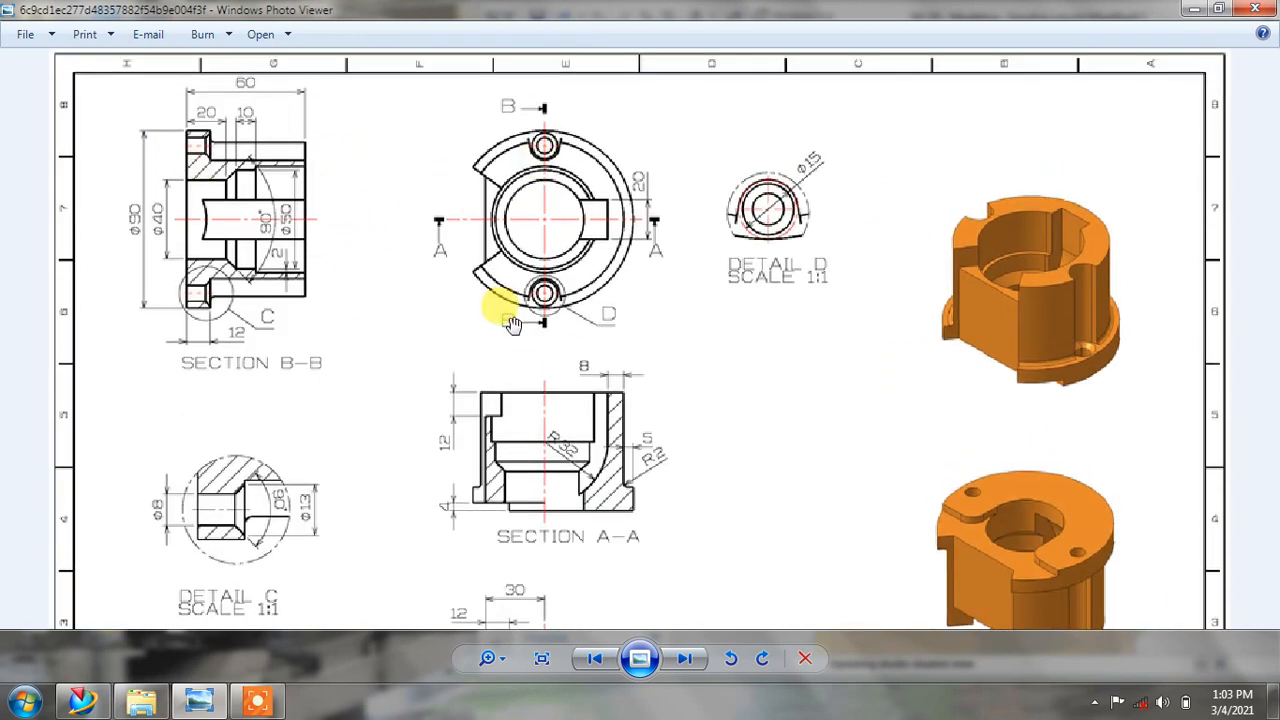
pyautogui.moveTo(340, 346); pyautogui.dragTo(338, 340)
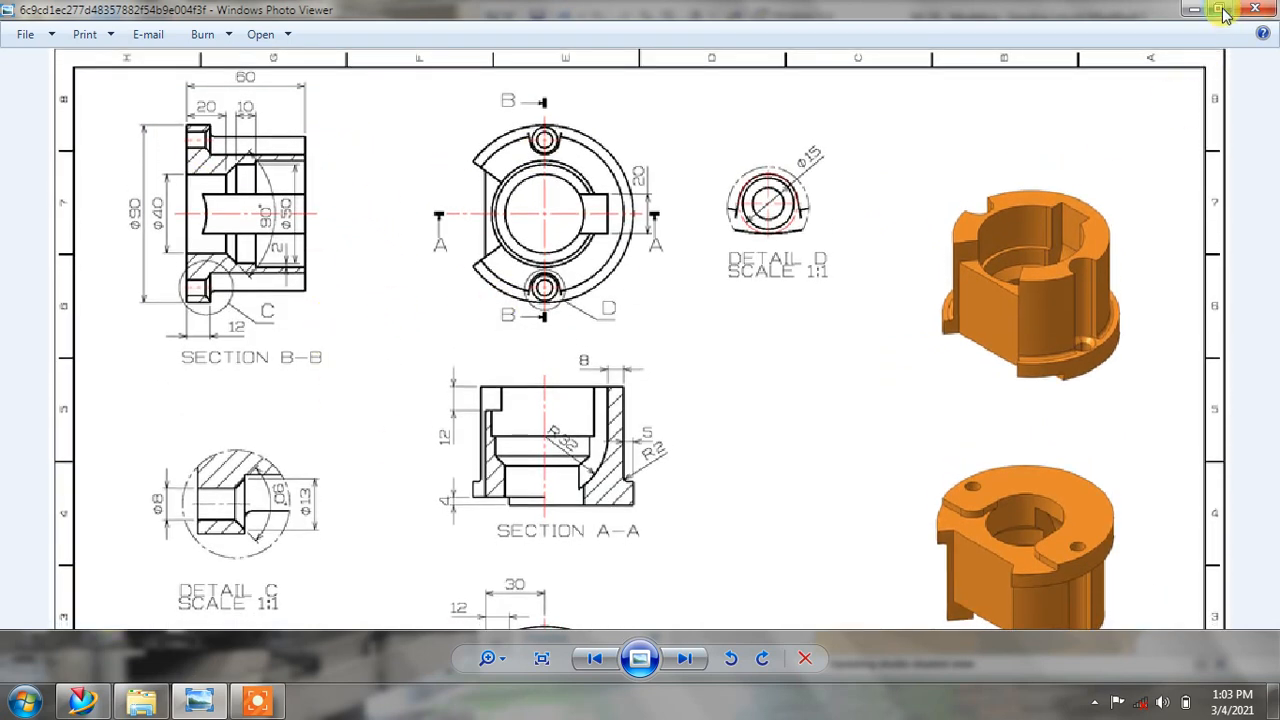
pyautogui.click(1220, 9)
# Compare the finished revolve cut model from several angles with the drawing's isometric views and section B-B
pyautogui.moveTo(943, 400); pyautogui.dragTo(541, 383, button='middle')
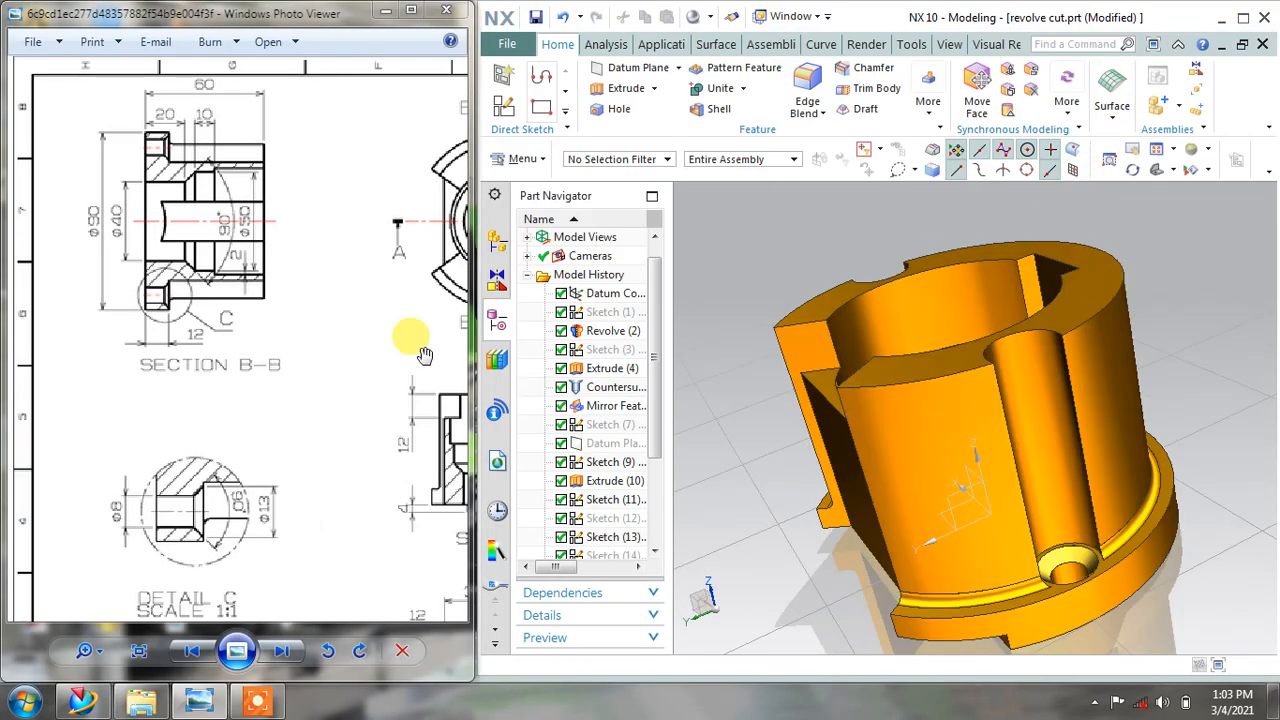
pyautogui.moveTo(425, 355); pyautogui.dragTo(51, 343)
pyautogui.moveTo(300, 314)
pyautogui.mouseDown()
pyautogui.moveTo(43, 314)
pyautogui.moveTo(65, 244)
pyautogui.mouseUp()
pyautogui.moveTo(943, 349)
pyautogui.mouseDown(button='middle')
pyautogui.moveTo(909, 334)
pyautogui.moveTo(978, 369)
pyautogui.moveTo(963, 406)
pyautogui.moveTo(967, 268)
pyautogui.moveTo(986, 371)
pyautogui.moveTo(980, 349)
pyautogui.moveTo(1100, 470)
pyautogui.moveTo(1087, 392)
pyautogui.moveTo(1086, 509)
pyautogui.moveTo(967, 532)
pyautogui.moveTo(837, 521)
pyautogui.moveTo(873, 553)
pyautogui.moveTo(1000, 450)
pyautogui.mouseUp(button='middle')
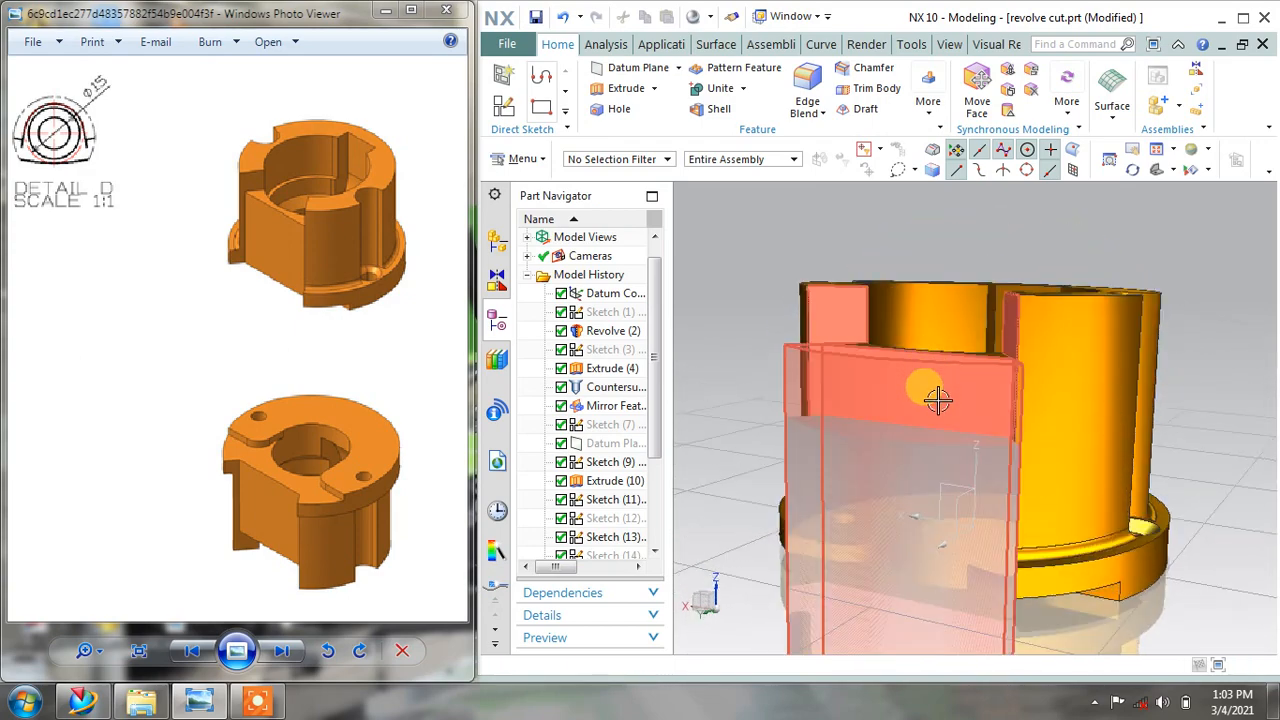
pyautogui.moveTo(937, 397); pyautogui.dragTo(914, 412, button='middle')
pyautogui.moveTo(191, 326)
pyautogui.mouseDown()
pyautogui.moveTo(194, 343)
pyautogui.moveTo(357, 323)
pyautogui.moveTo(227, 402)
pyautogui.mouseUp()
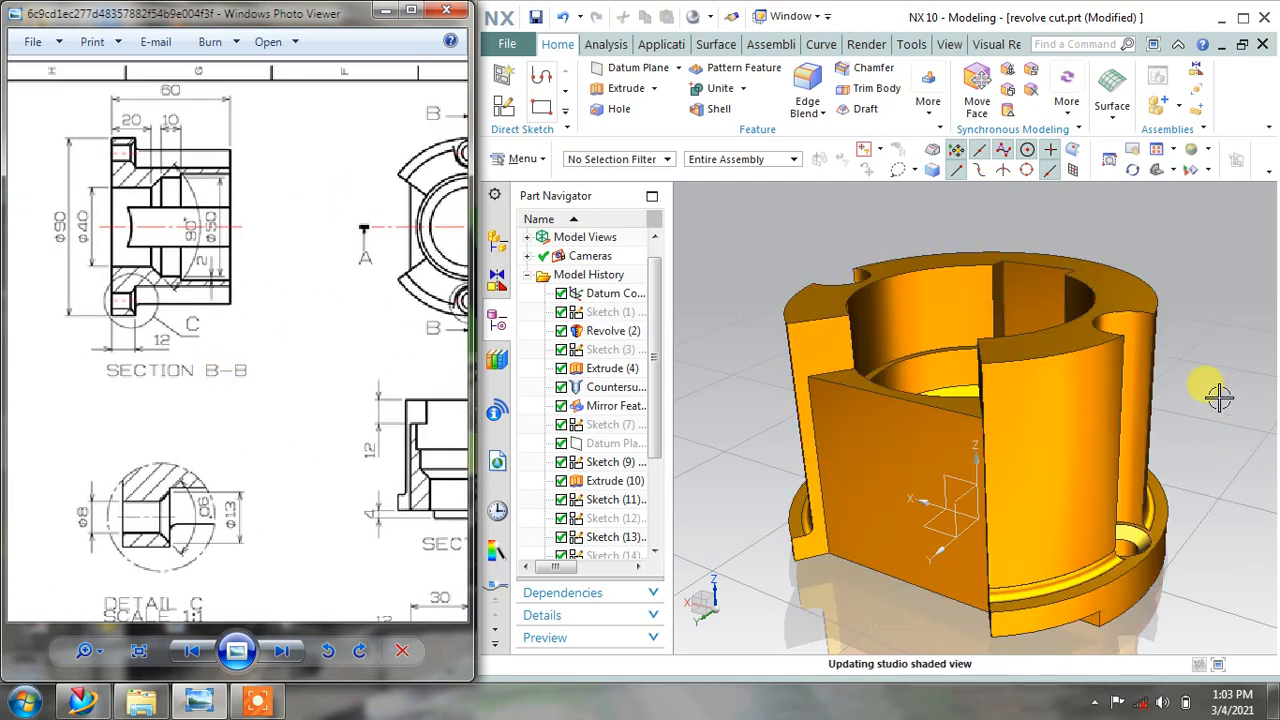
pyautogui.moveTo(1218, 397)
pyautogui.mouseDown(button='middle')
pyautogui.moveTo(1222, 360)
pyautogui.moveTo(1213, 398)
pyautogui.moveTo(1226, 400)
pyautogui.moveTo(1224, 386)
pyautogui.mouseUp(button='middle')
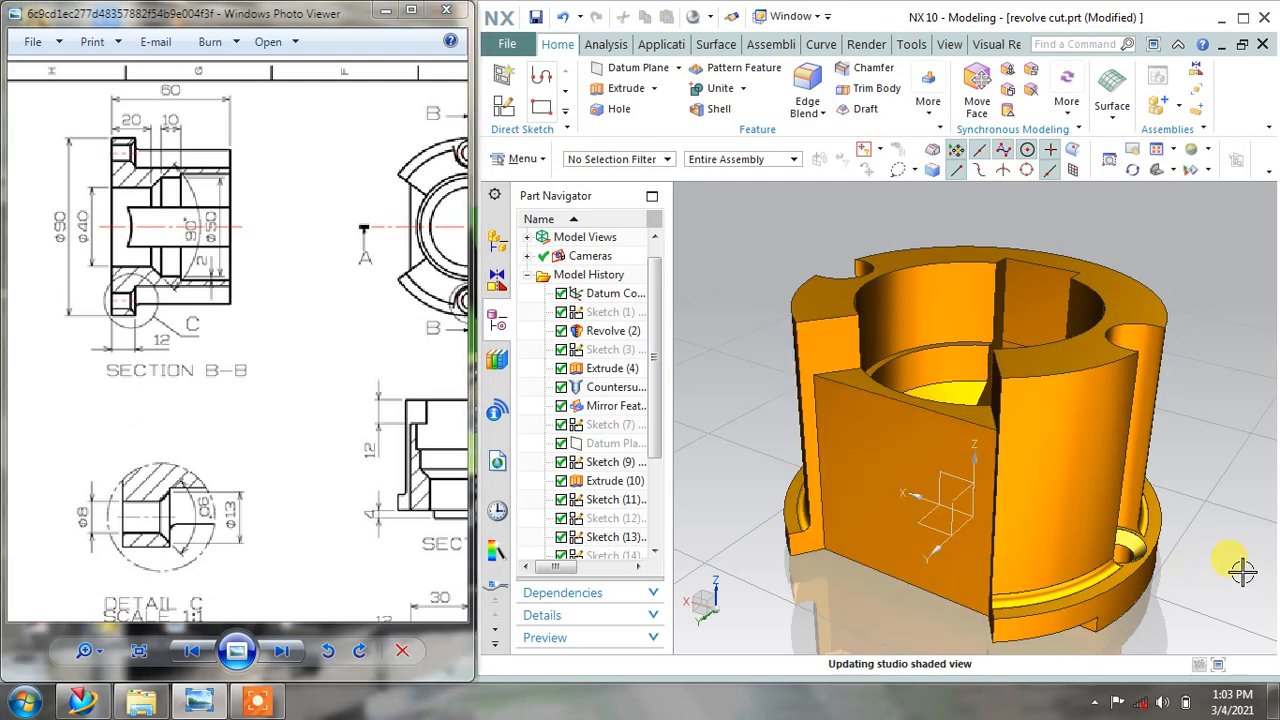
pyautogui.moveTo(1237, 545)
pyautogui.mouseDown(button='middle')
pyautogui.moveTo(1222, 530)
pyautogui.moveTo(1226, 540)
pyautogui.mouseUp(button='middle')
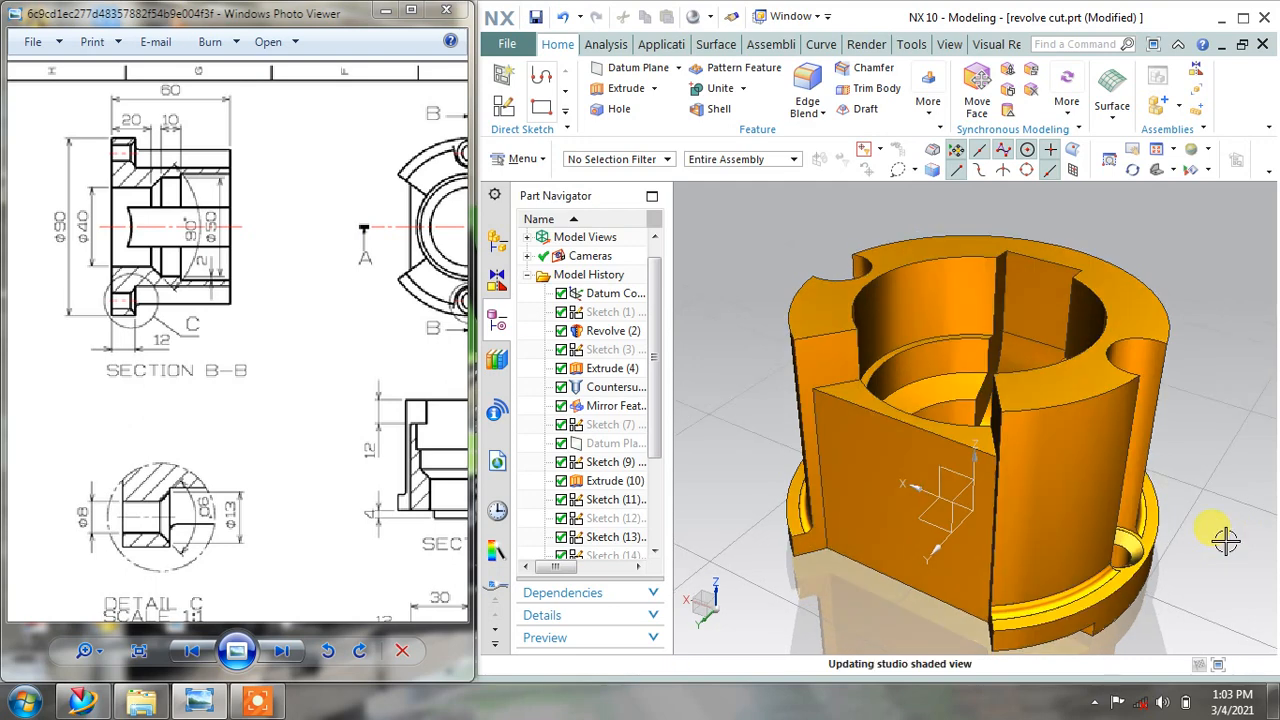
pyautogui.rightClick(1202, 428)
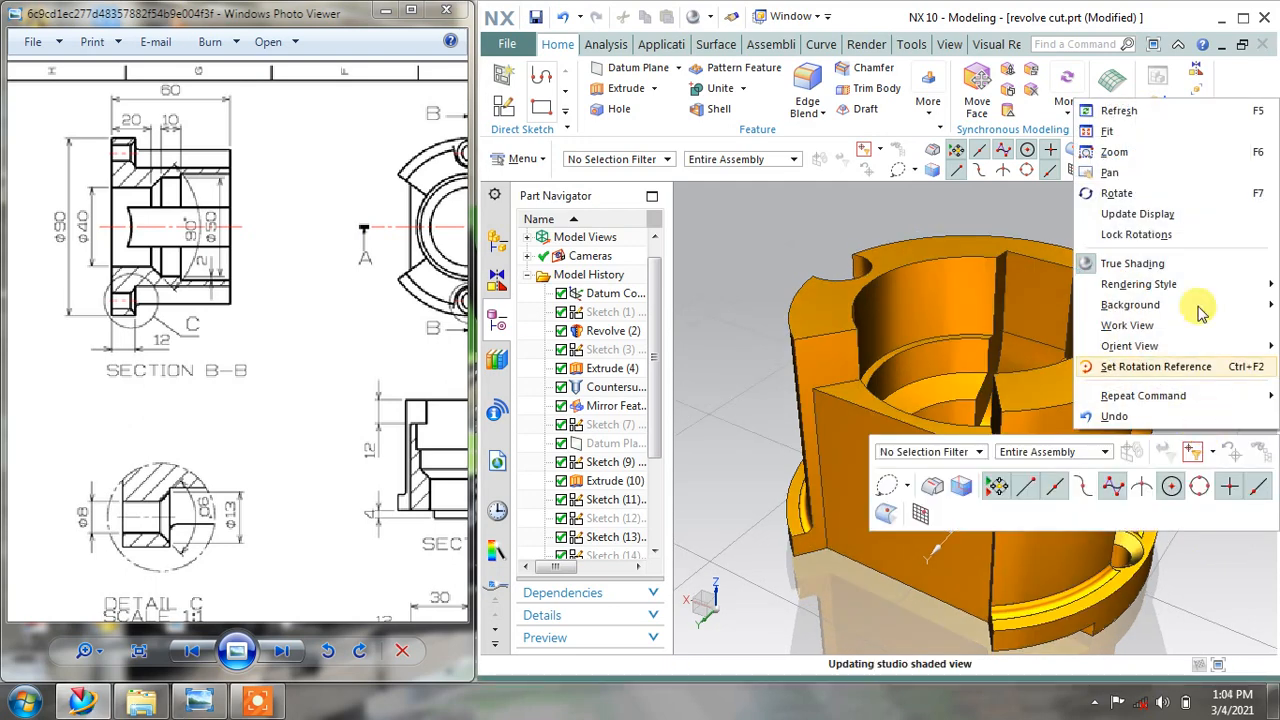
pyautogui.press('Escape')
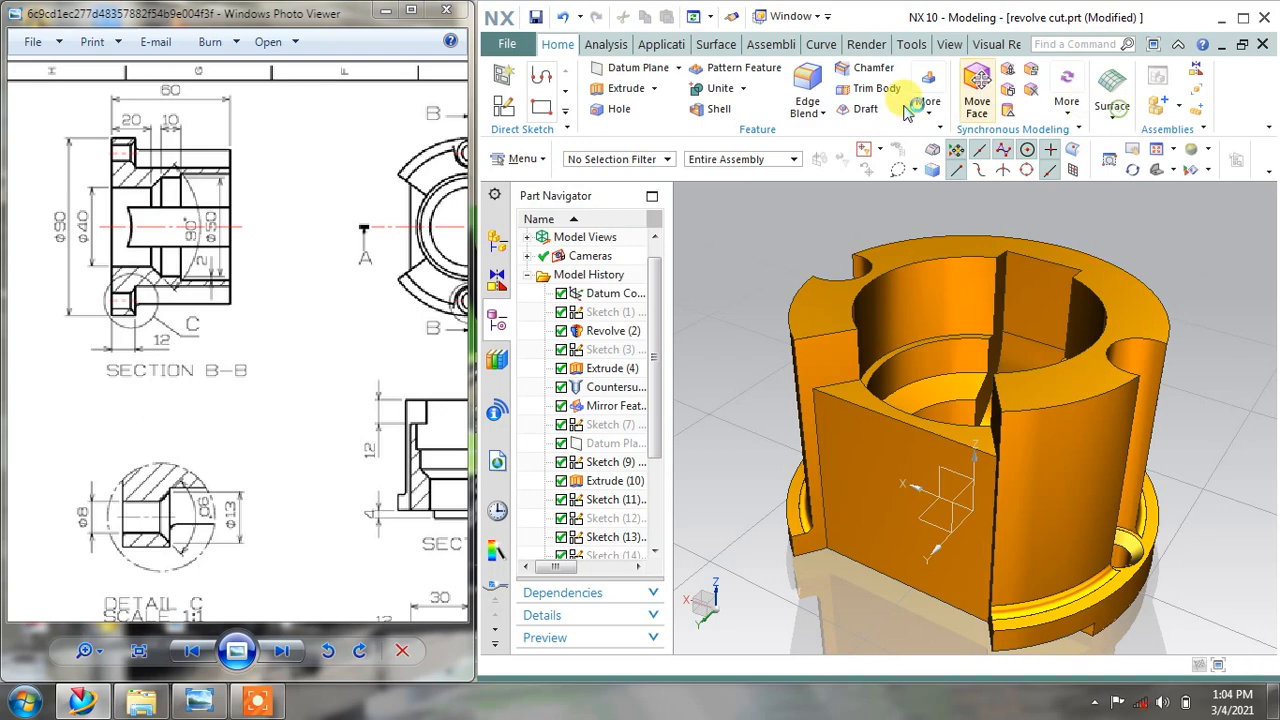
# Create a new part from the Model template in millimetres with the file name model5.prt
pyautogui.click(507, 46)
pyautogui.click(509, 50)
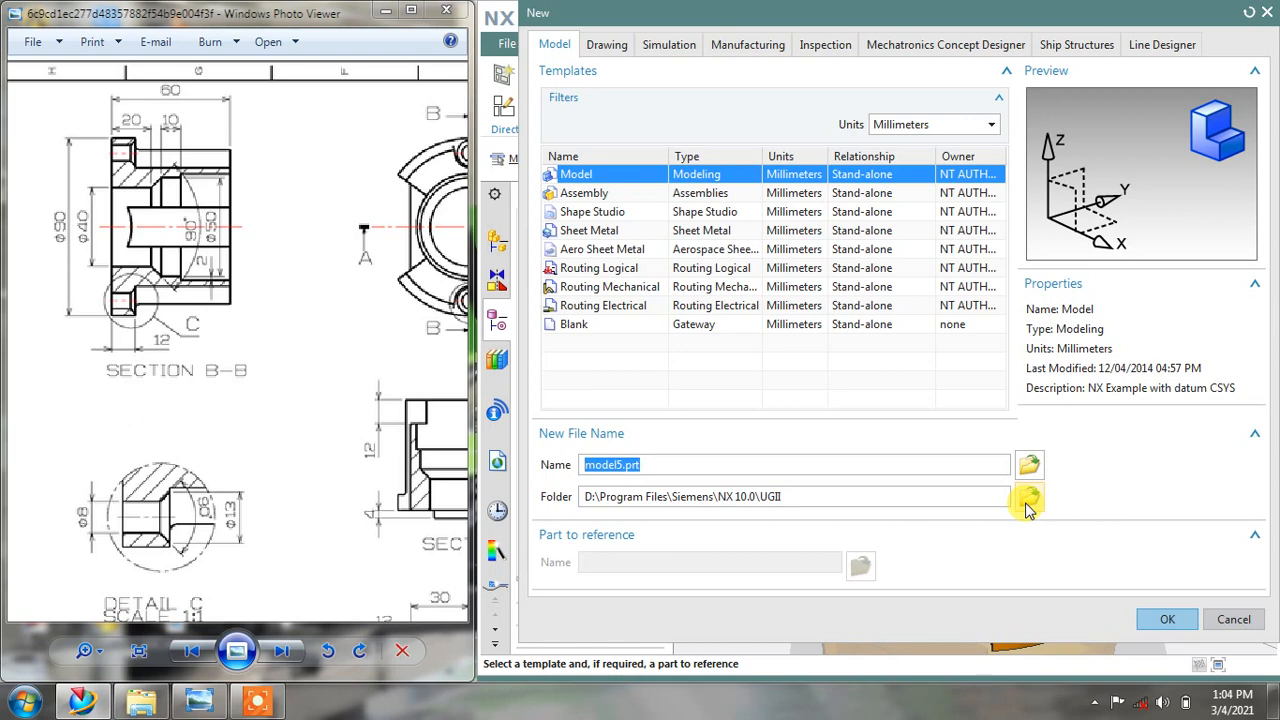
pyautogui.click(1150, 622)
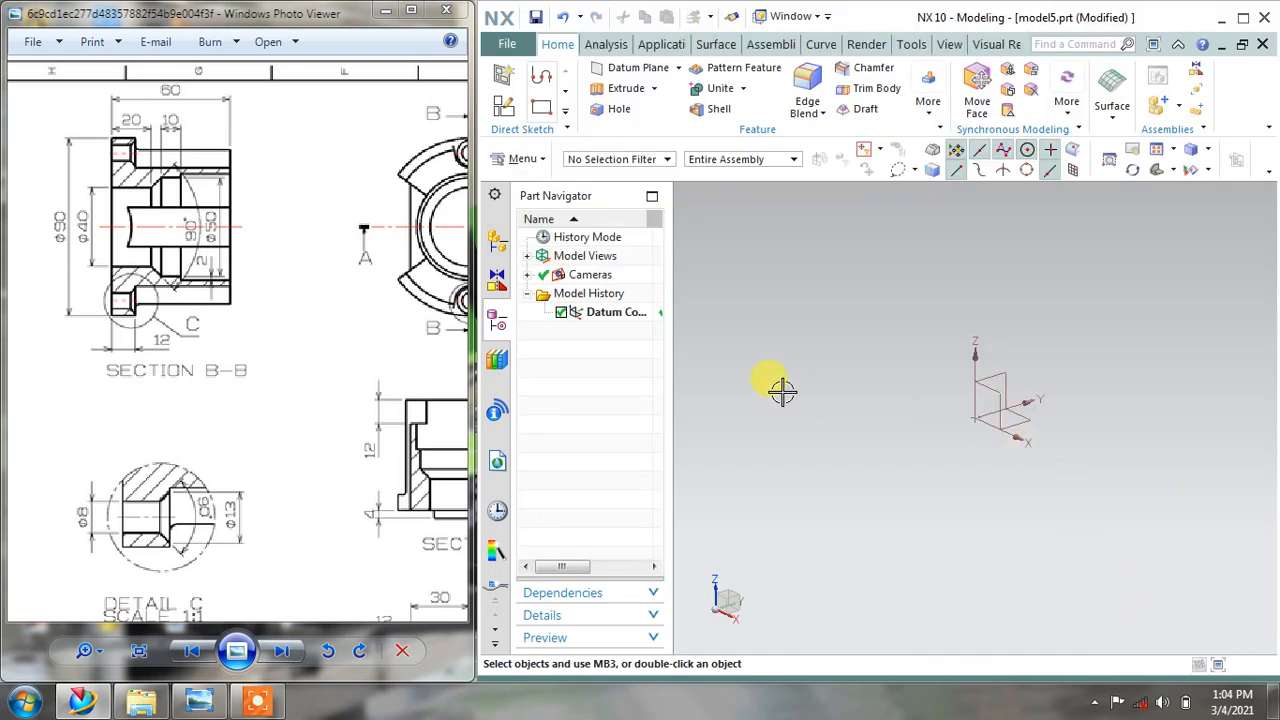
# Start a sketch on the YZ plane of the datum coordinate system
pyautogui.scroll(3, 180, 240)
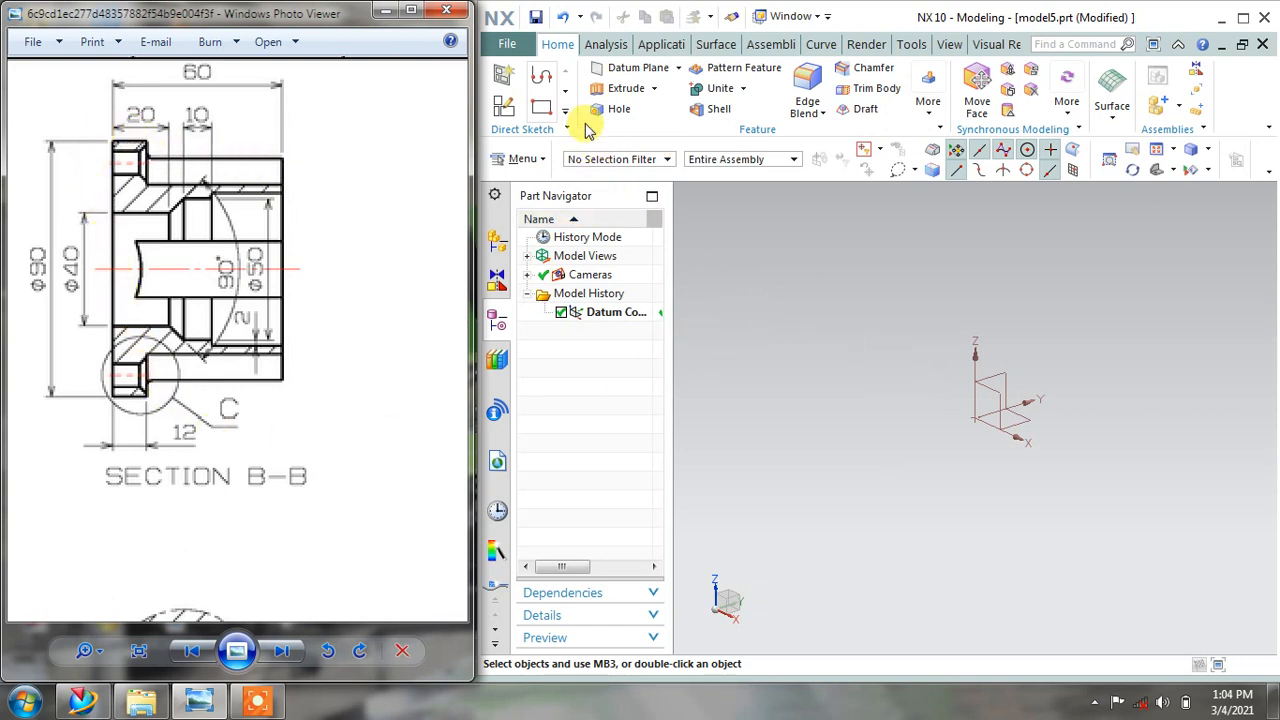
pyautogui.click(504, 78)
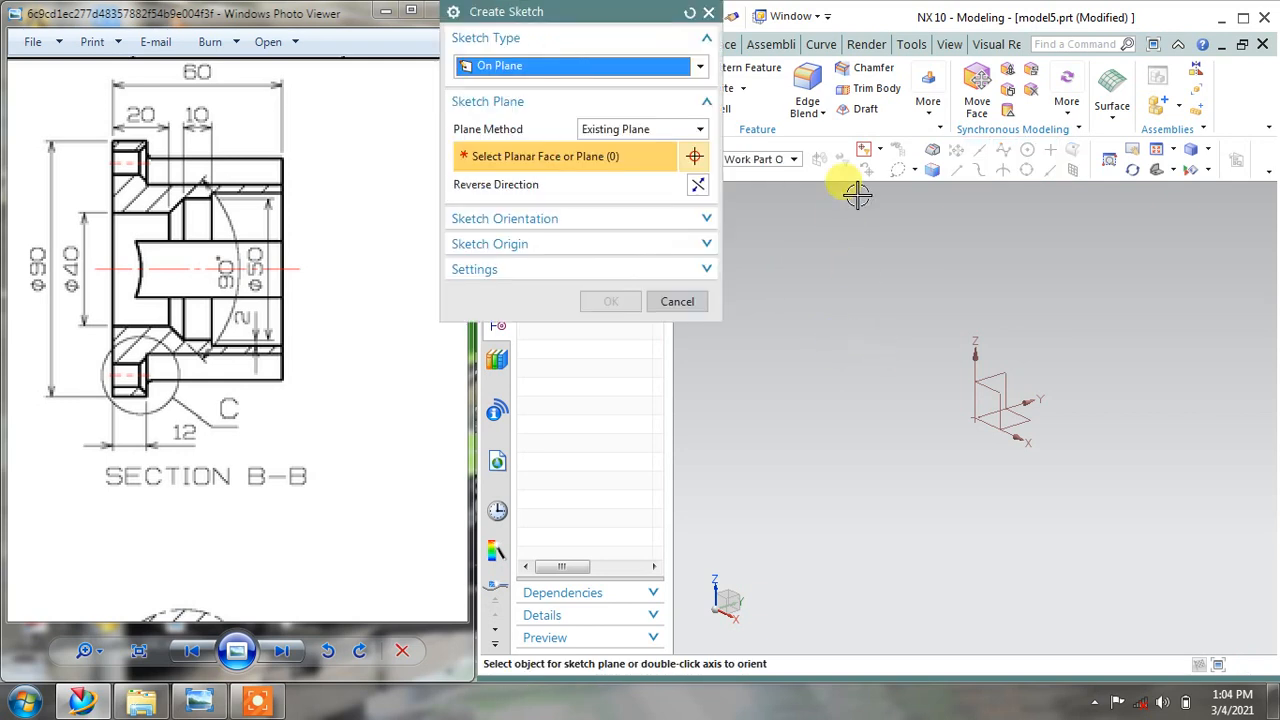
pyautogui.click(925, 104)
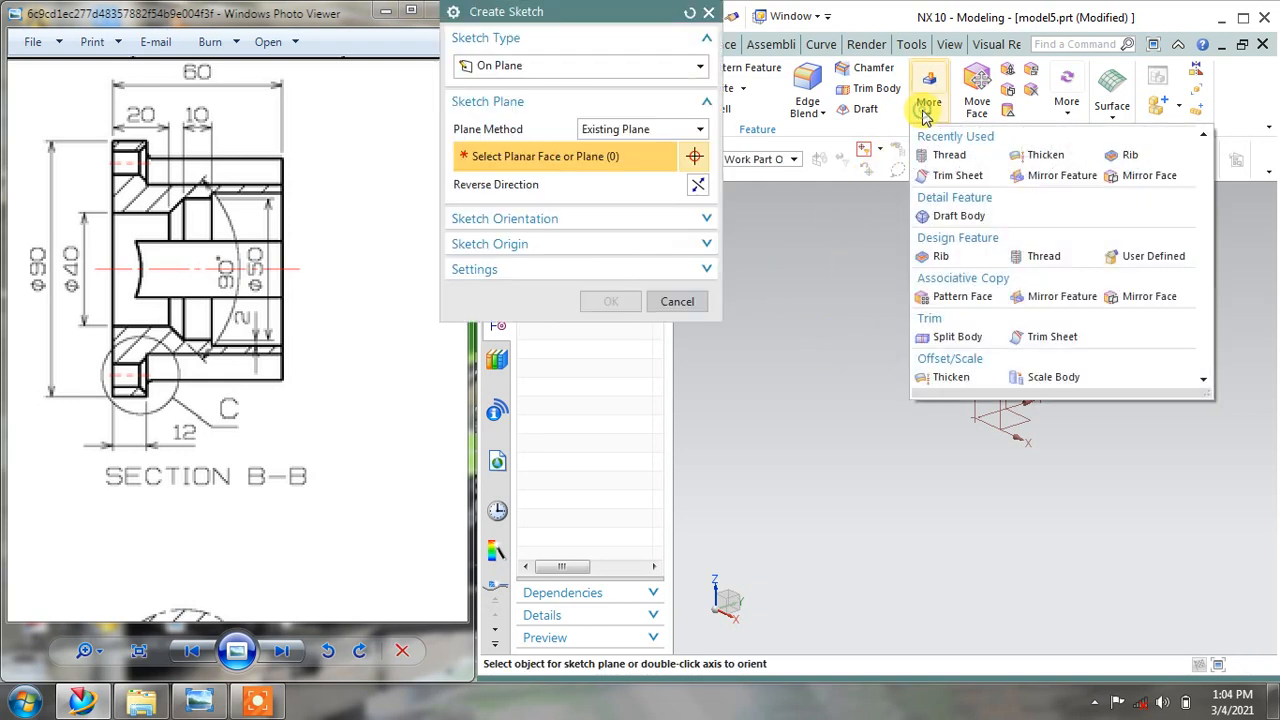
pyautogui.click(1145, 424)
pyautogui.click(1006, 367)
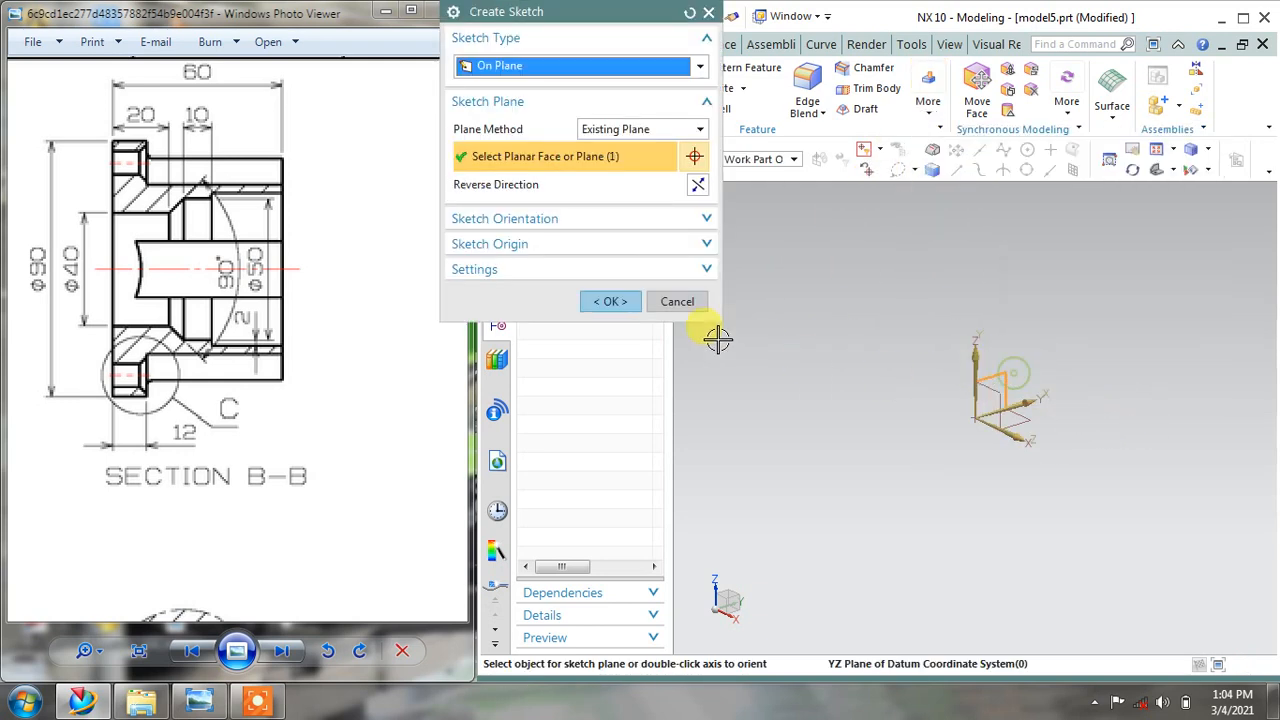
pyautogui.click(612, 303)
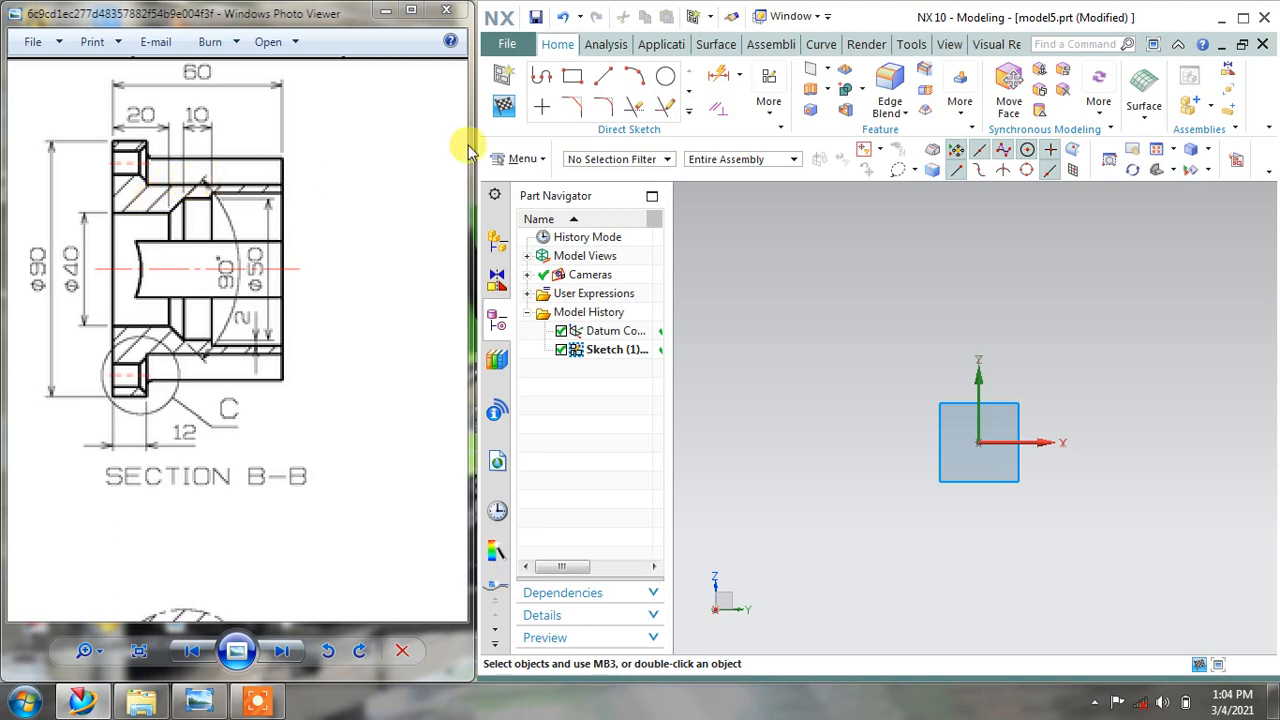
# Sketch a horizontal line about 57 mm long from the origin in the negative X direction of the sketch
pyautogui.click(541, 76)
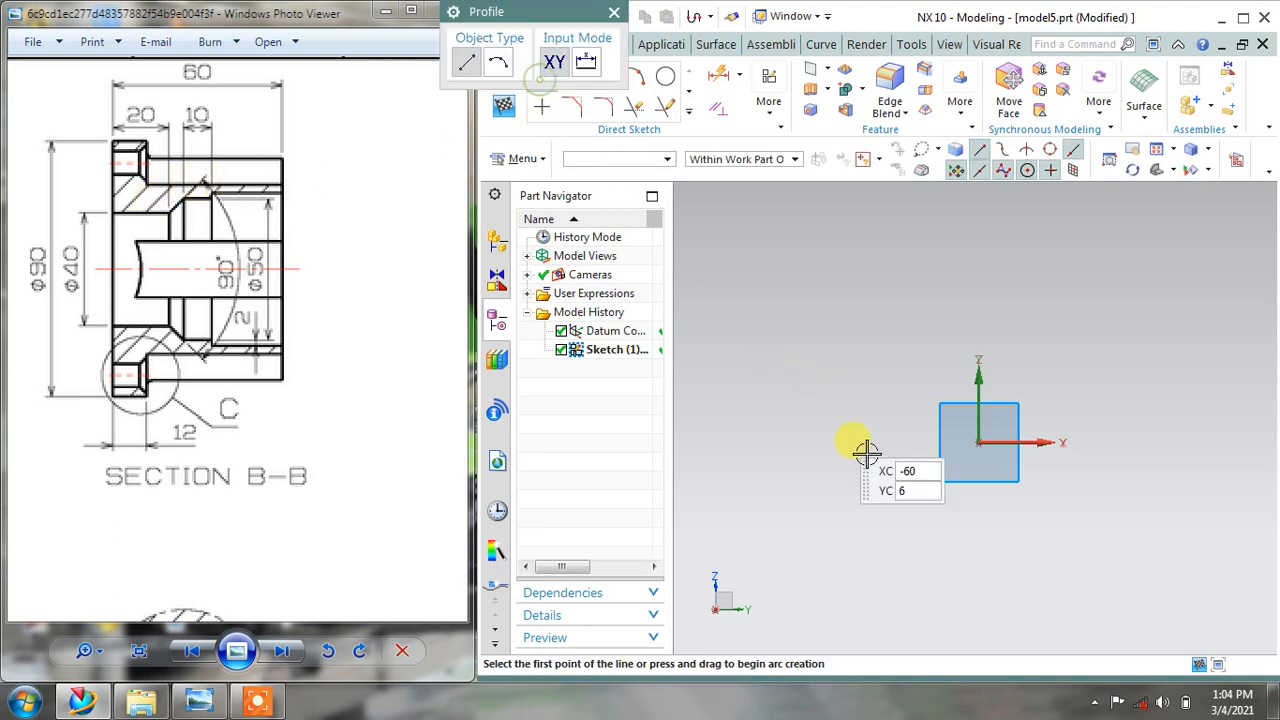
pyautogui.click(977, 443)
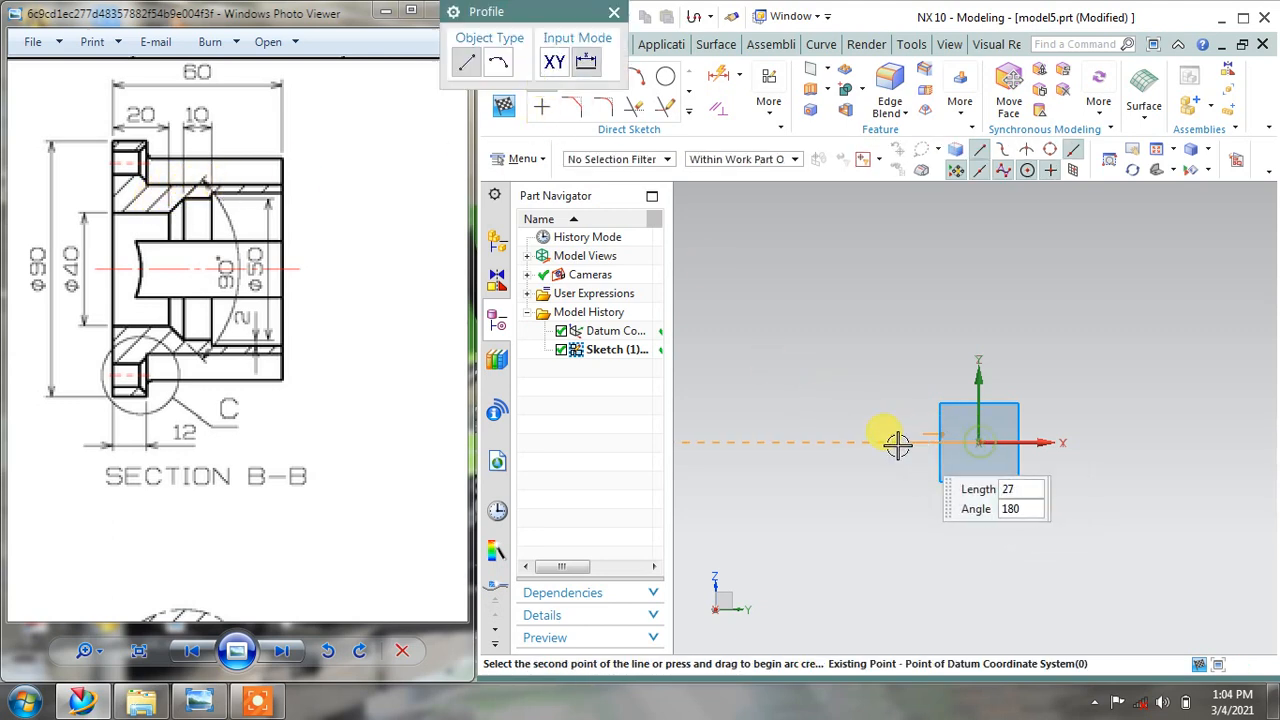
pyautogui.click(836, 442)
pyautogui.press('Escape')
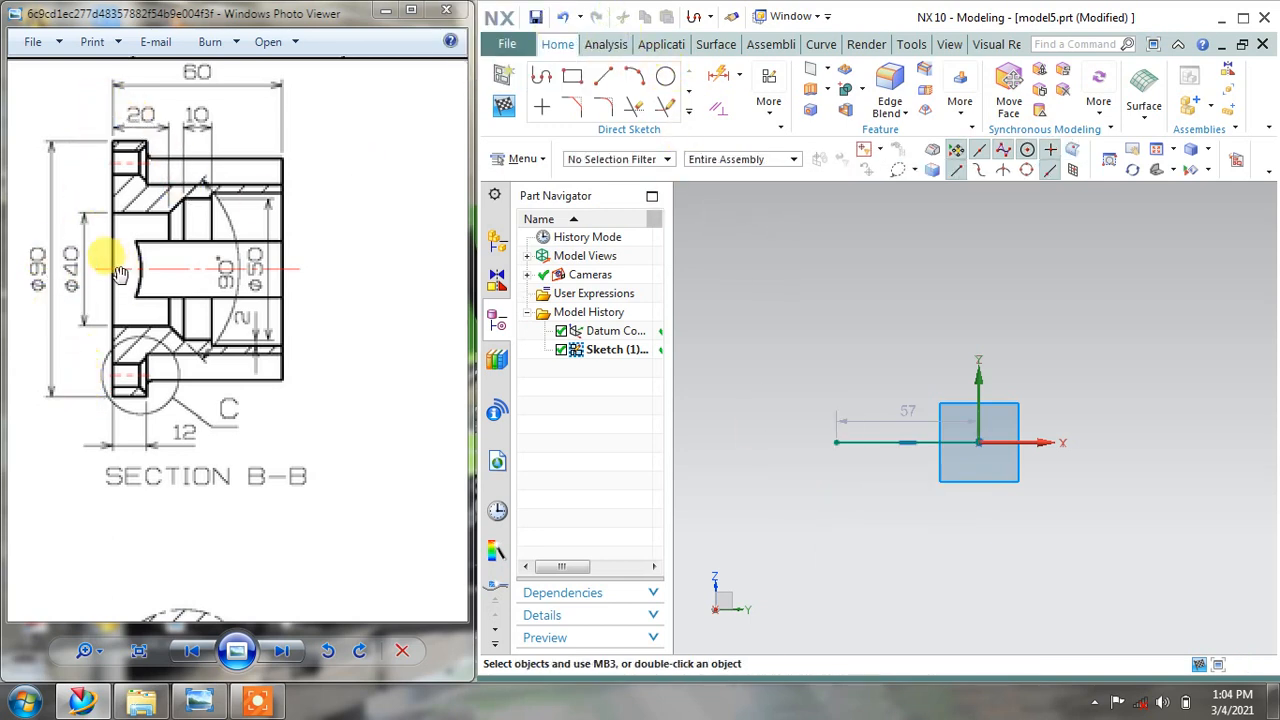
# Place the horizontal line's dimension below it and set the length to 45 mm
pyautogui.moveTo(911, 411); pyautogui.dragTo(902, 488)
pyautogui.doubleClick(902, 488)
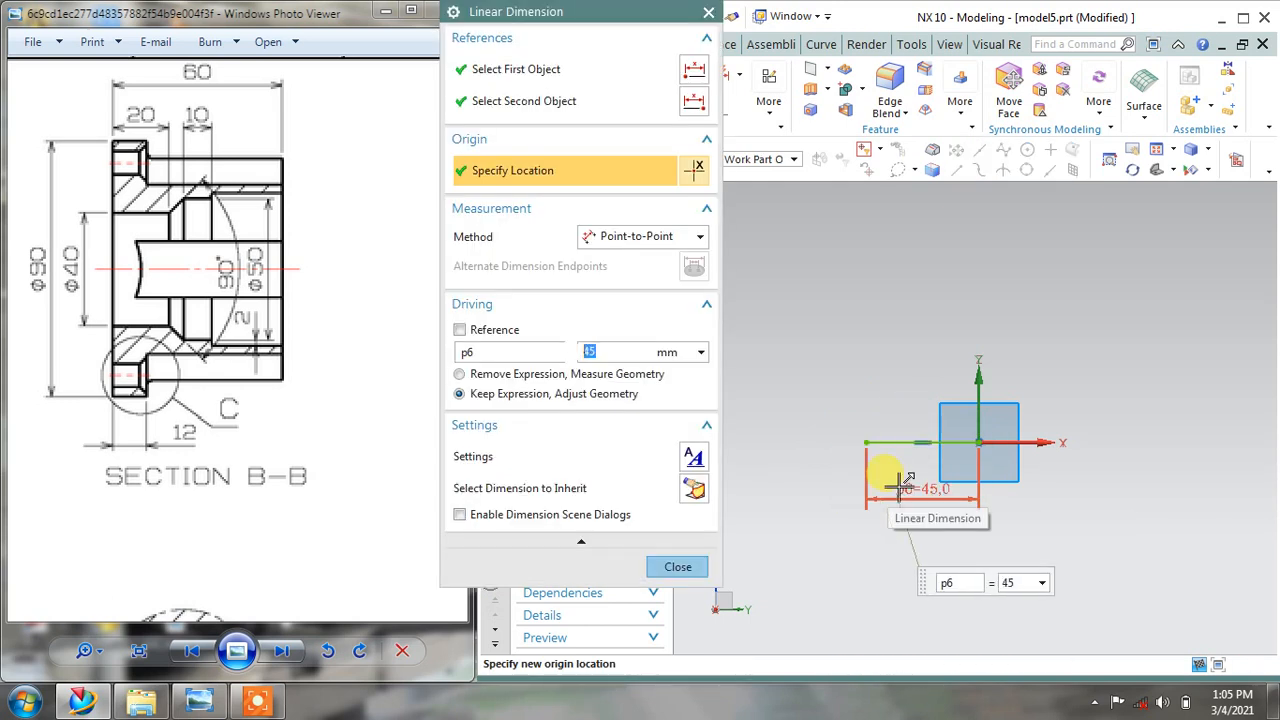
pyautogui.press('Return')
pyautogui.click(670, 567)
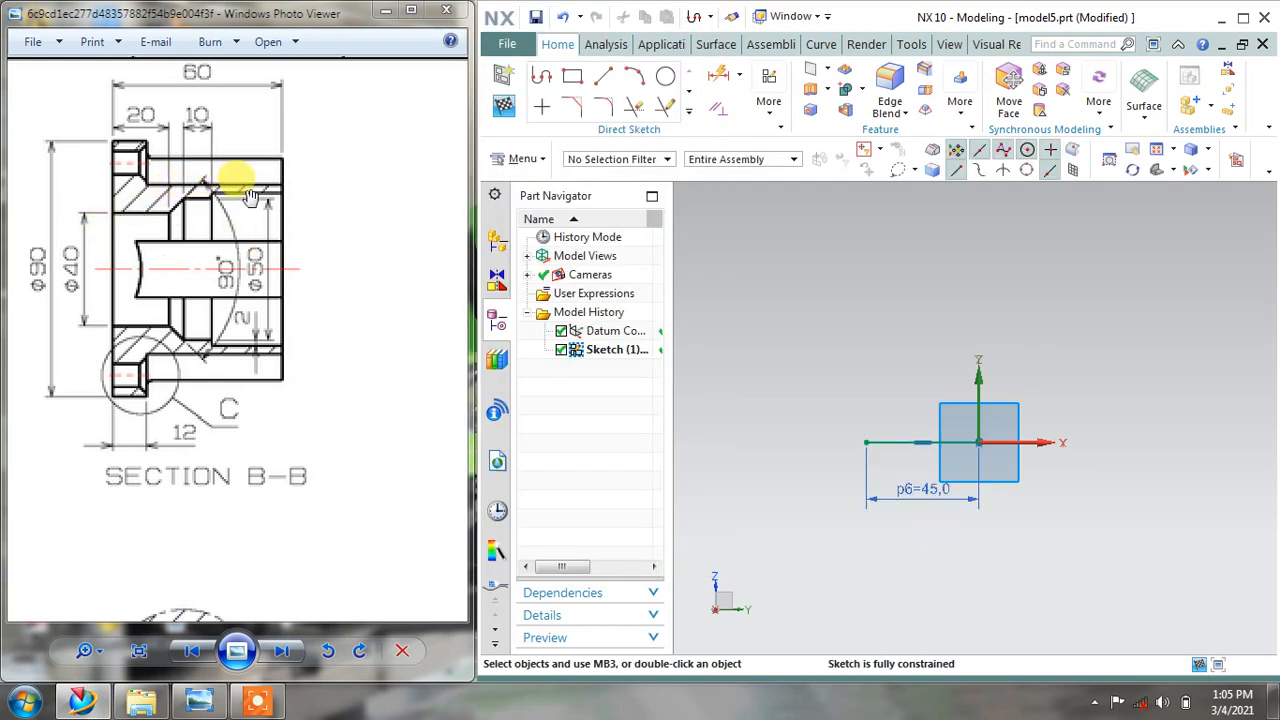
# Sketch a profile up from the base line: about 22 mm vertical, 11 mm slanted outward, 14 mm vertical, a short outward jog, and 18 mm vertical
pyautogui.click(541, 78)
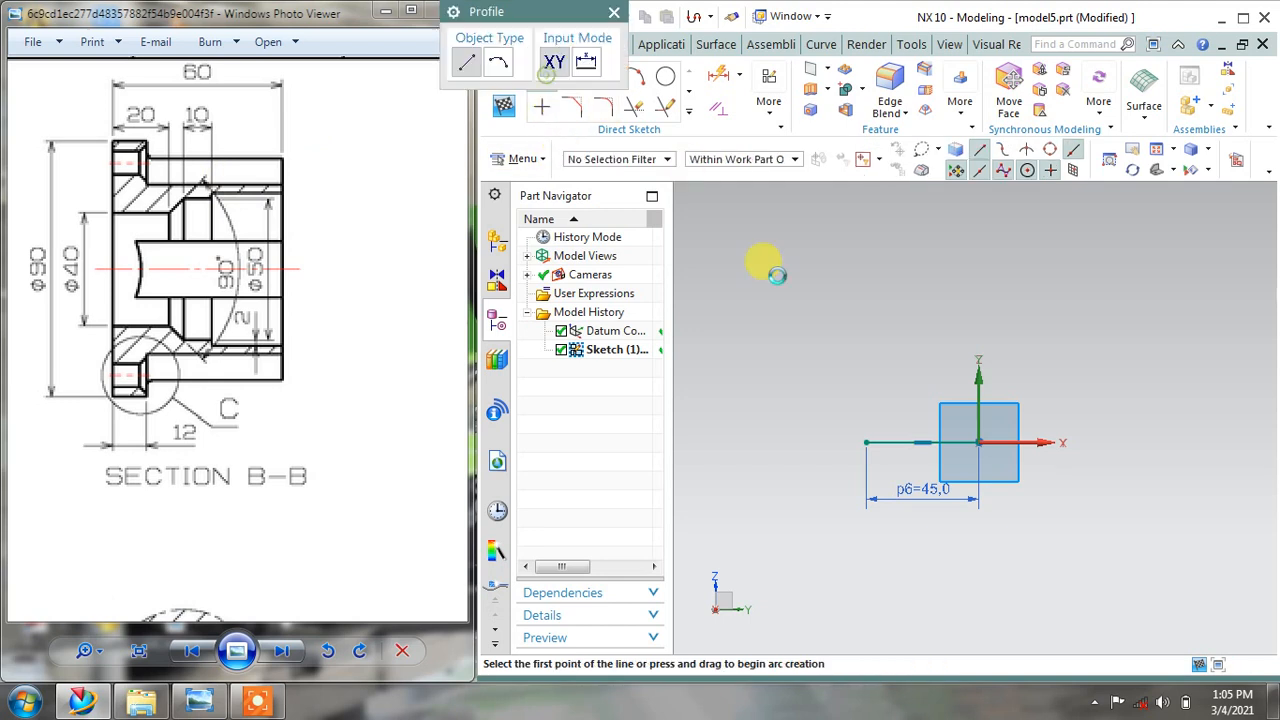
pyautogui.click(930, 444)
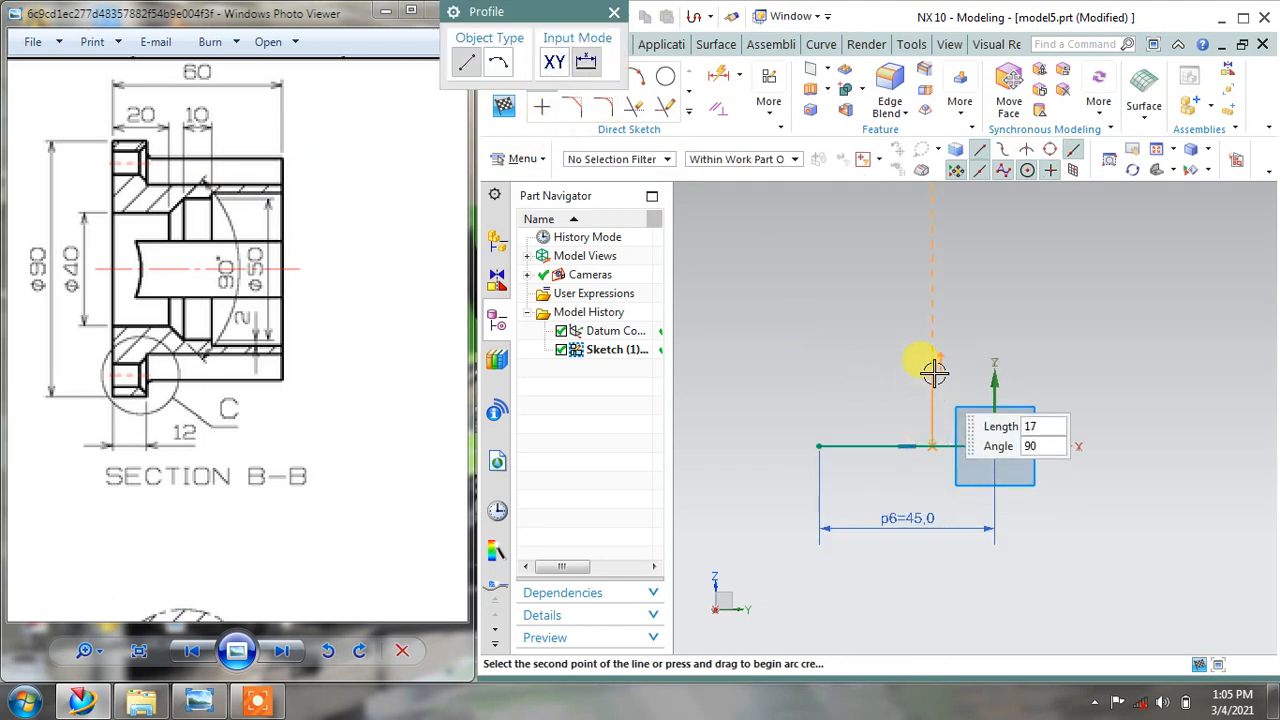
pyautogui.click(933, 361)
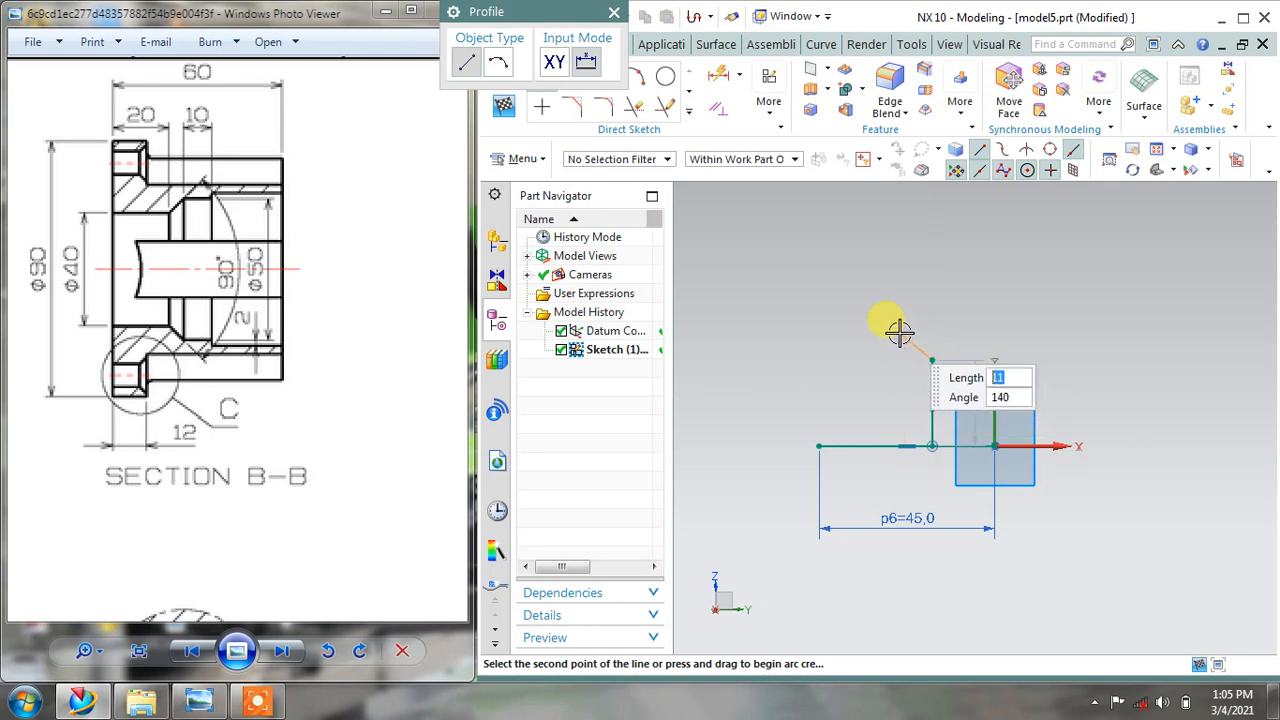
pyautogui.click(897, 332)
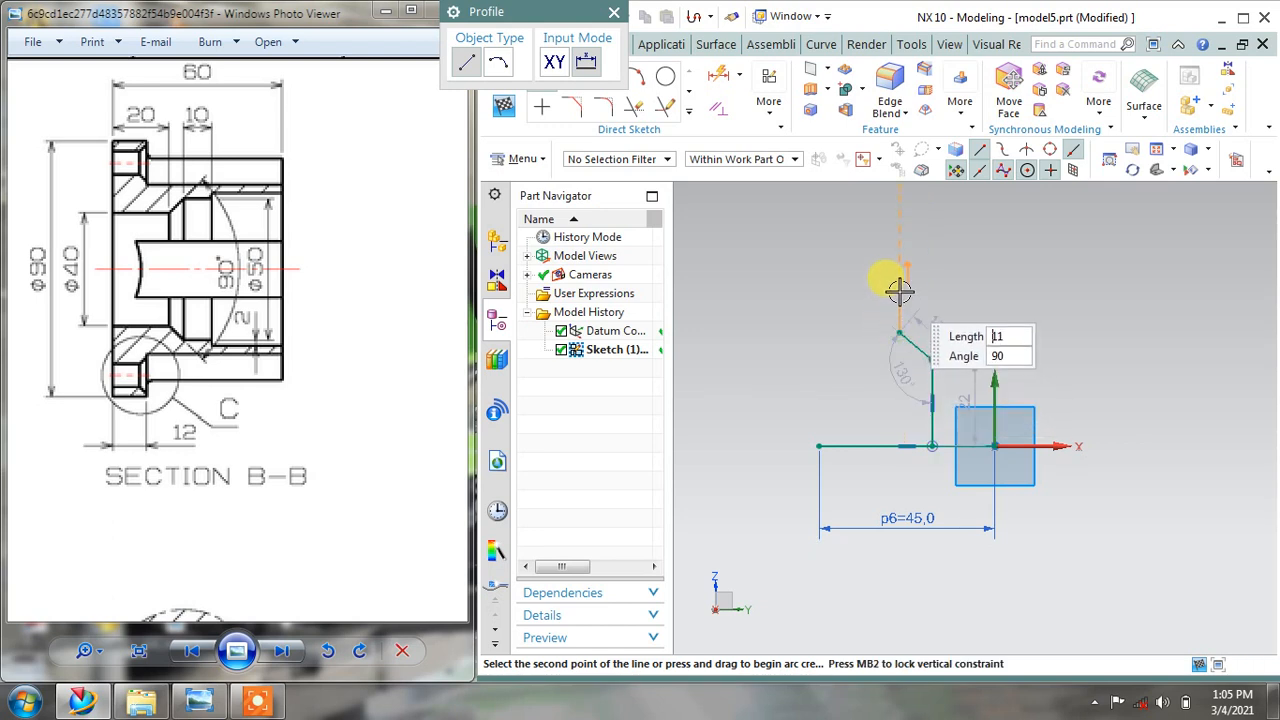
pyautogui.click(899, 279)
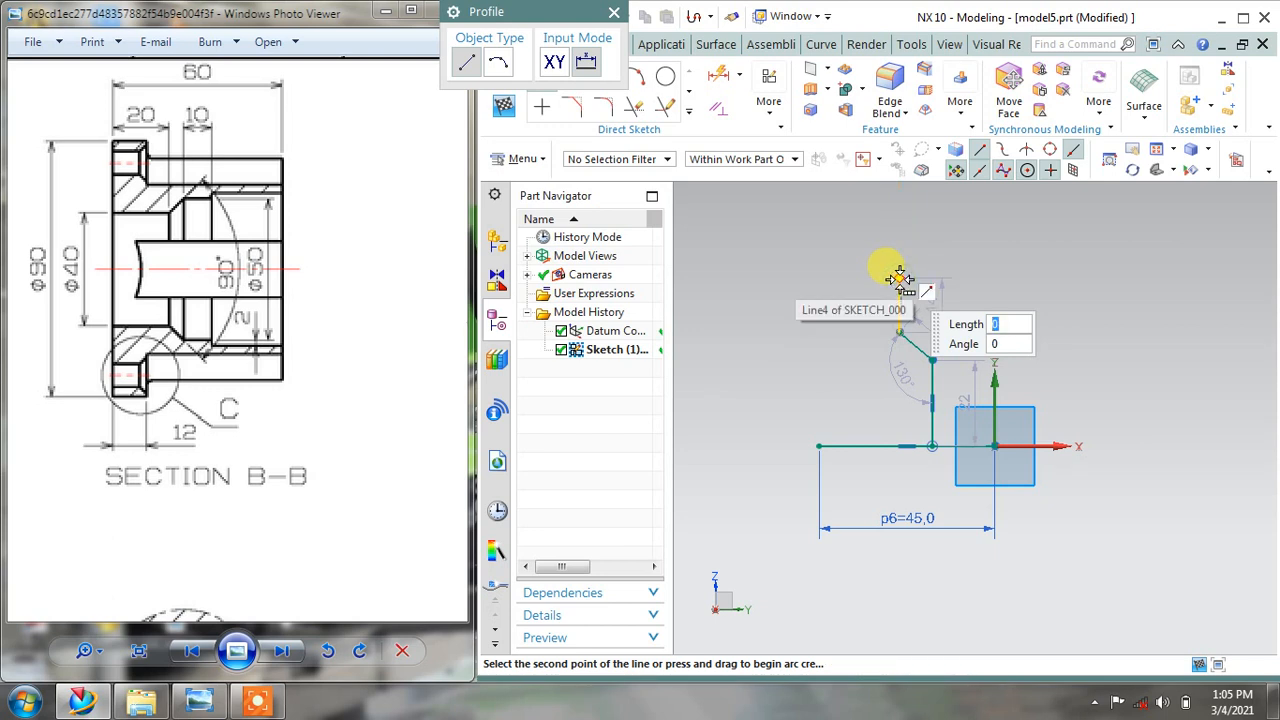
pyautogui.click(883, 278)
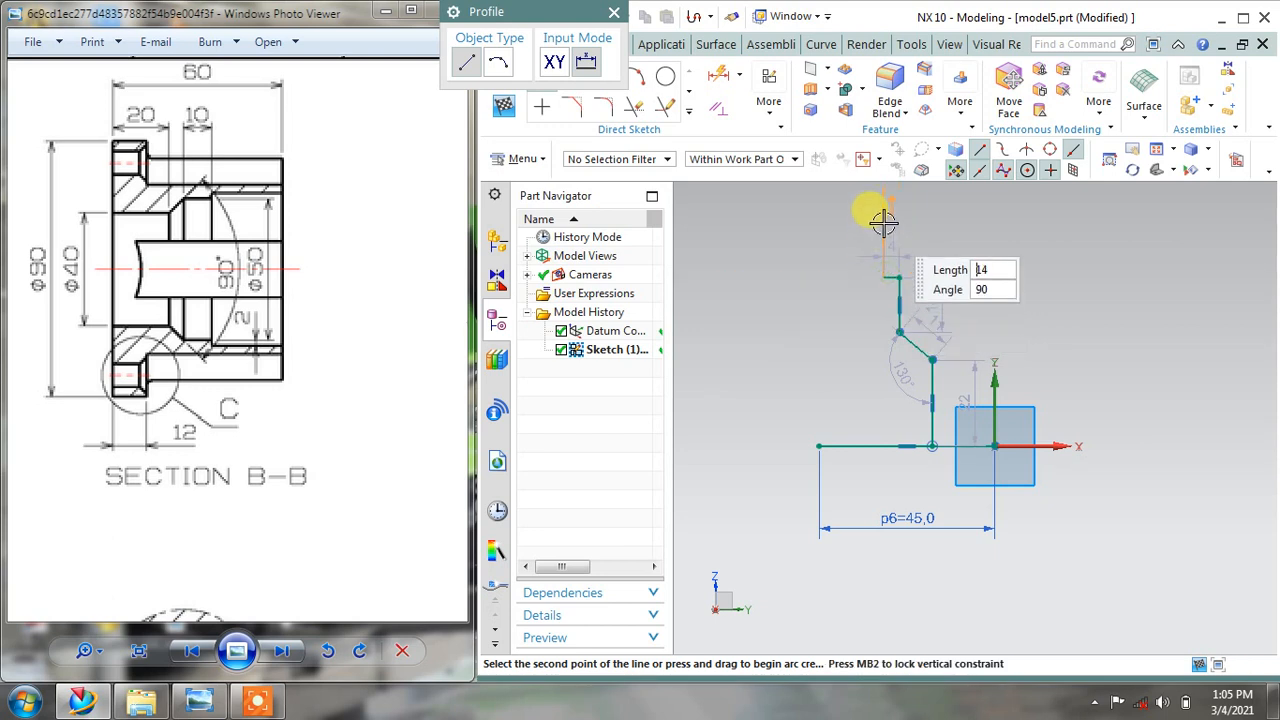
pyautogui.click(883, 208)
pyautogui.press('Escape')
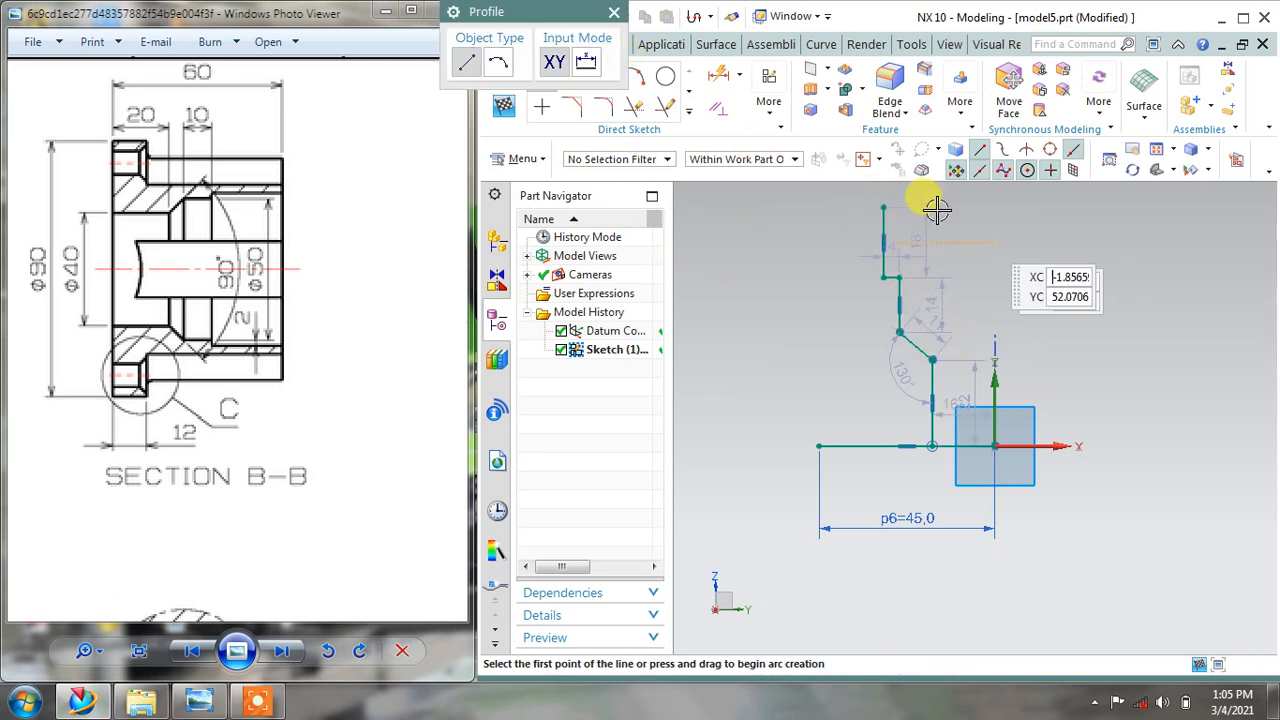
pyautogui.click(613, 12)
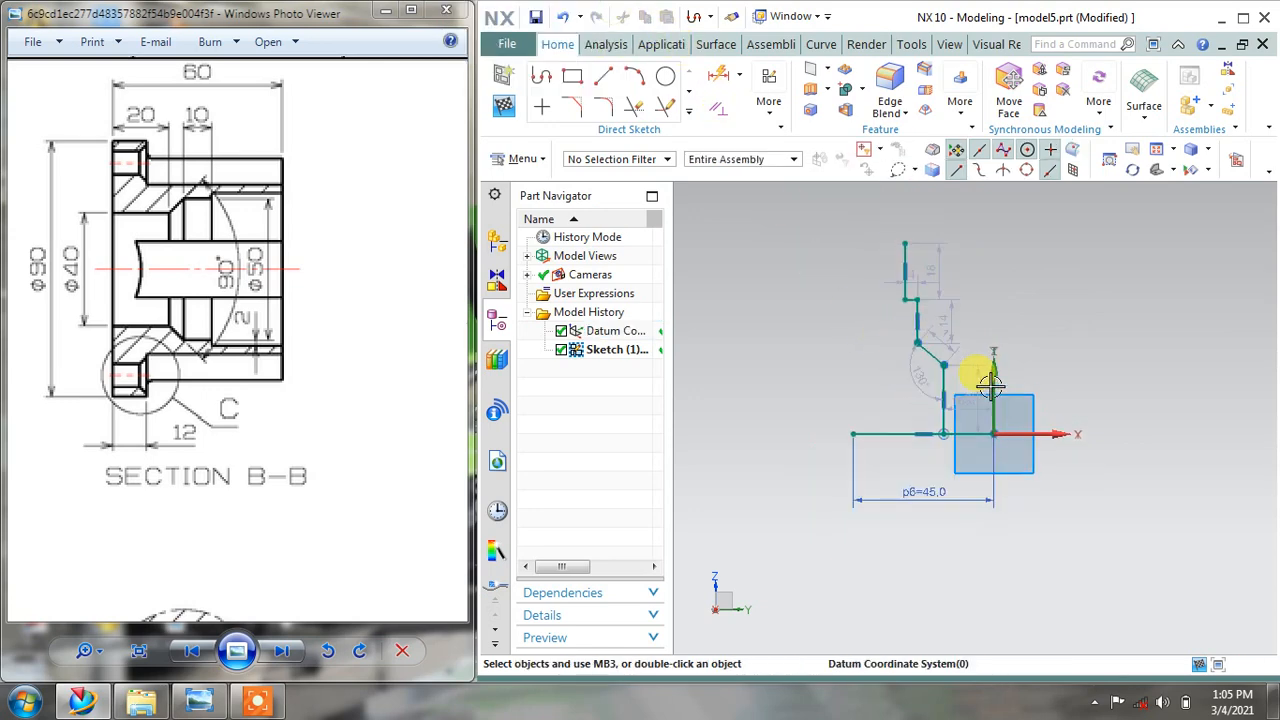
# Set the distance between the profile's lowest vertical line and the vertical axis to 20 mm
pyautogui.scroll(2, 988, 380)
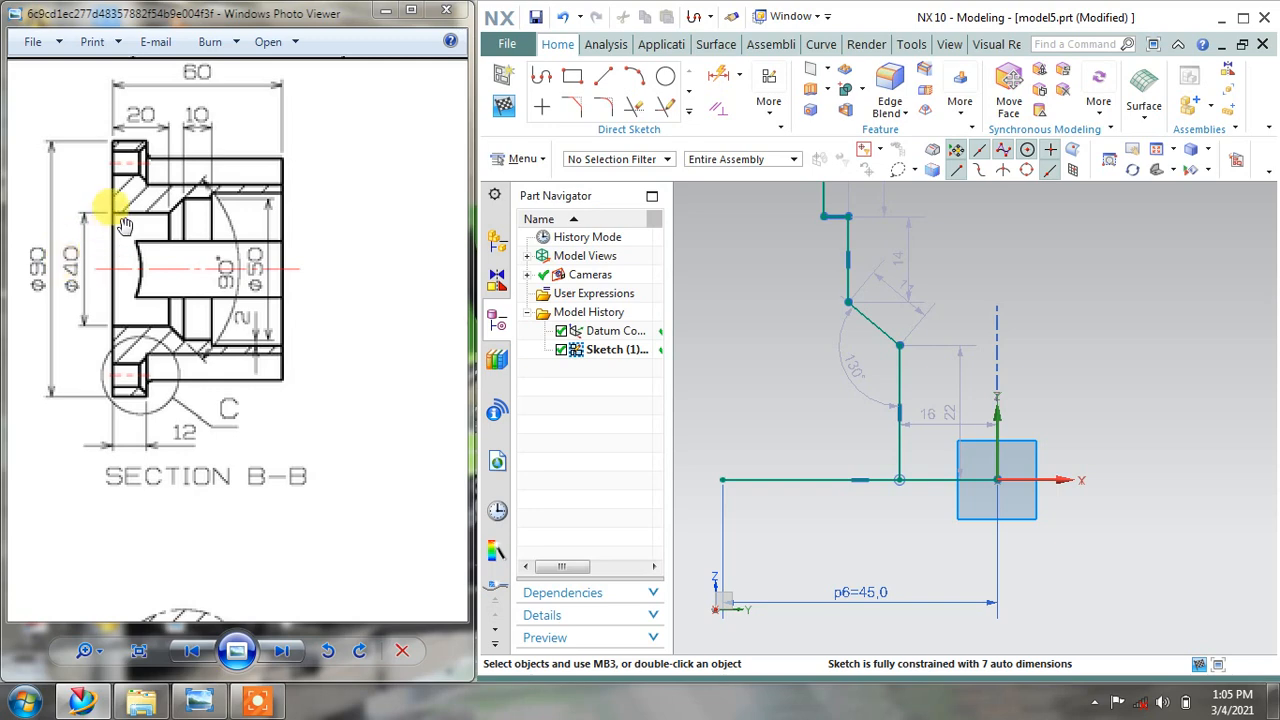
pyautogui.doubleClick(932, 417)
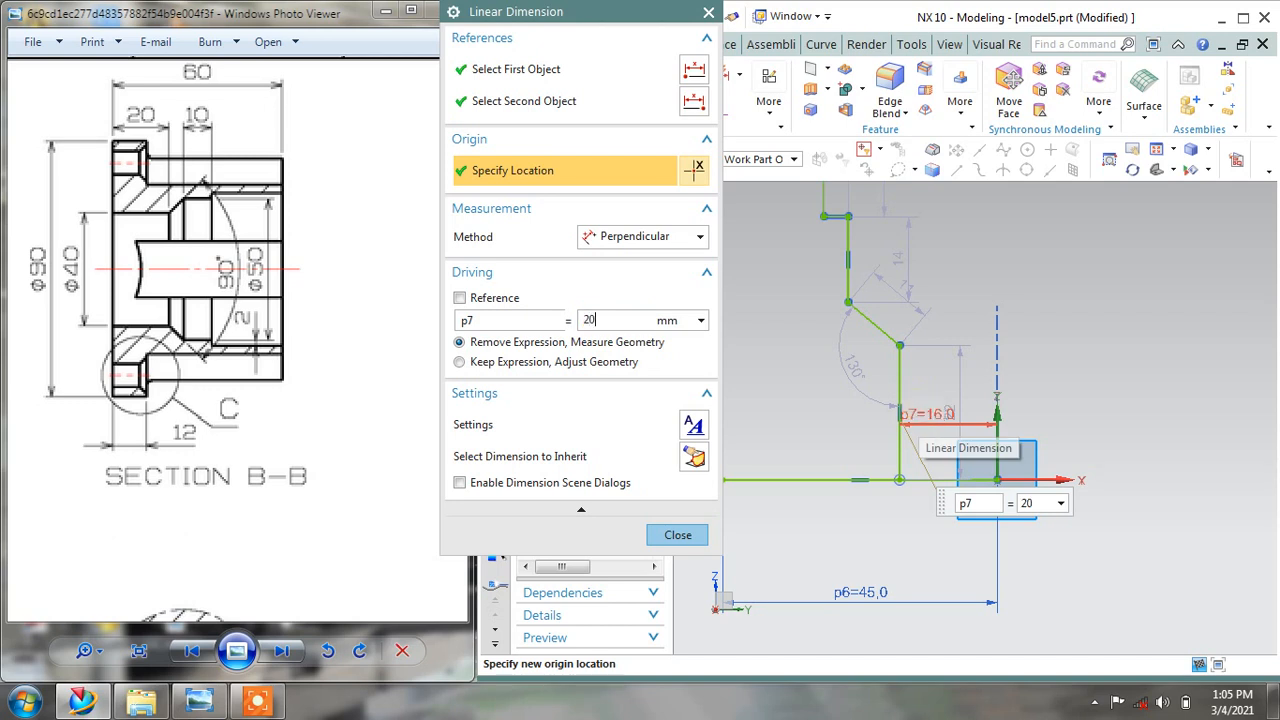
pyautogui.press('Return')
pyautogui.click(678, 535)
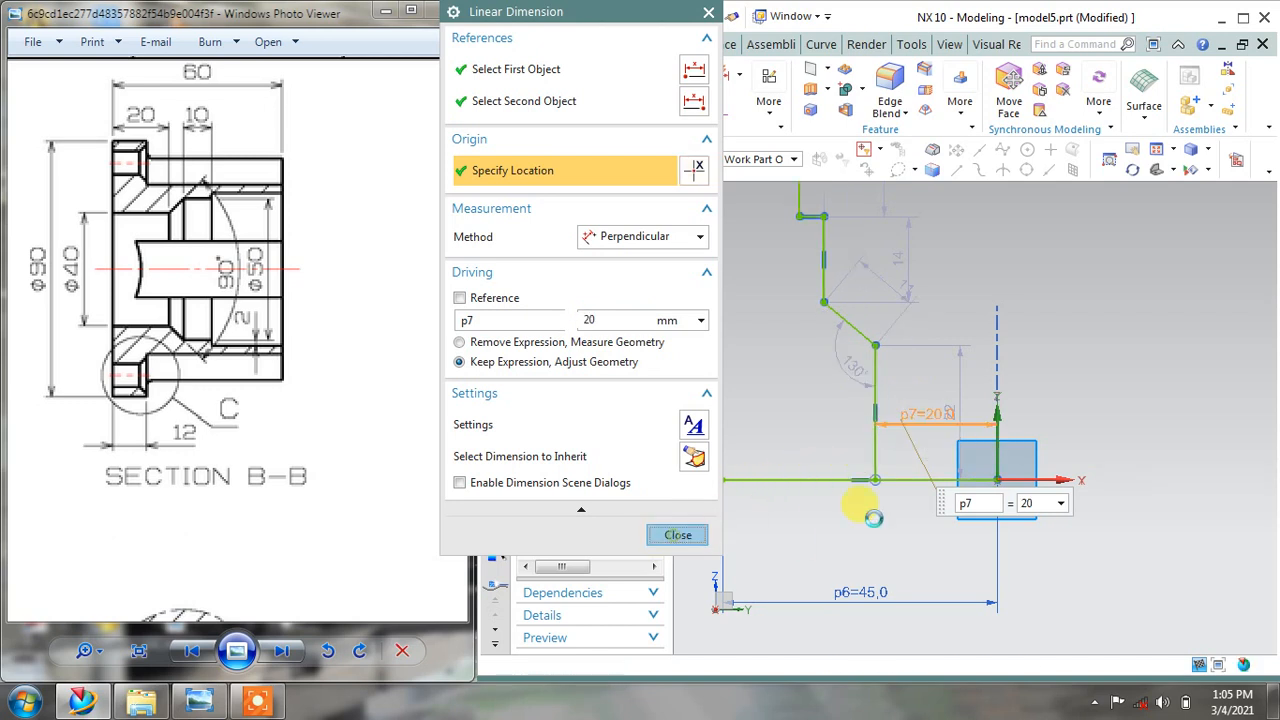
# Move the 20 mm distance dimension below the base line and set the lowest vertical line's length to 20 mm
pyautogui.moveTo(931, 441); pyautogui.dragTo(932, 507)
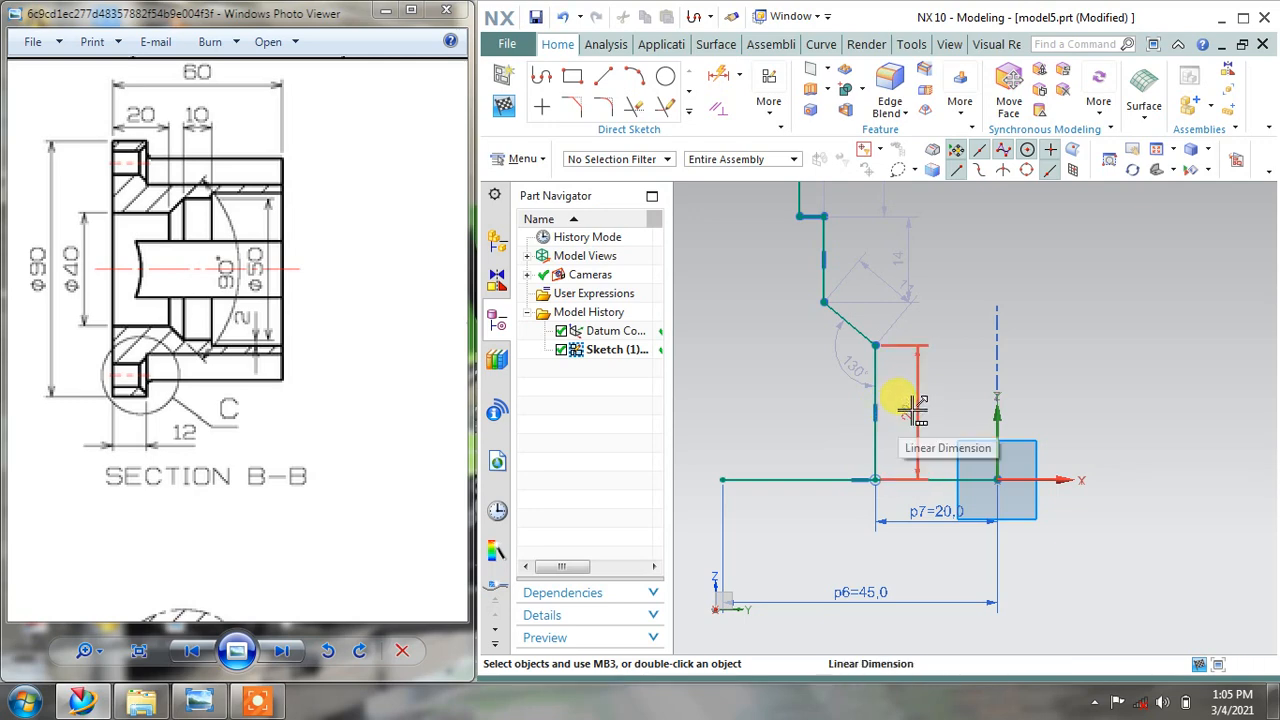
pyautogui.click(911, 409)
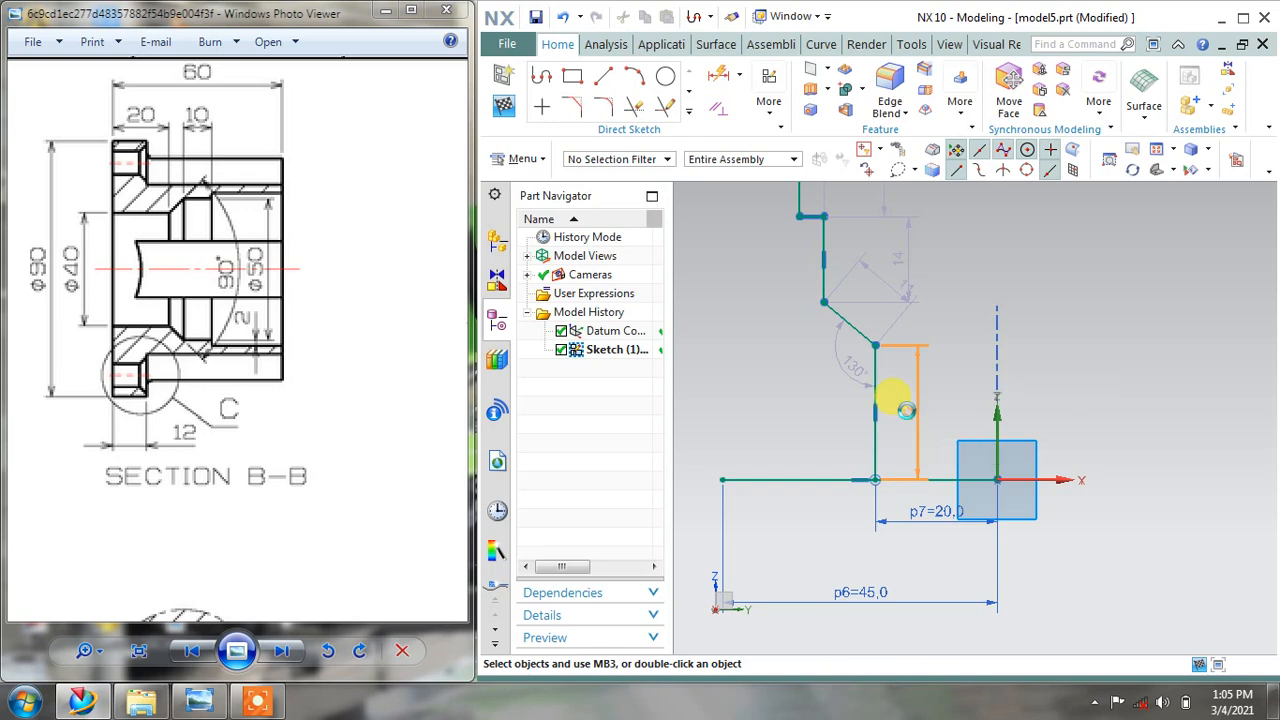
pyautogui.doubleClick(906, 407)
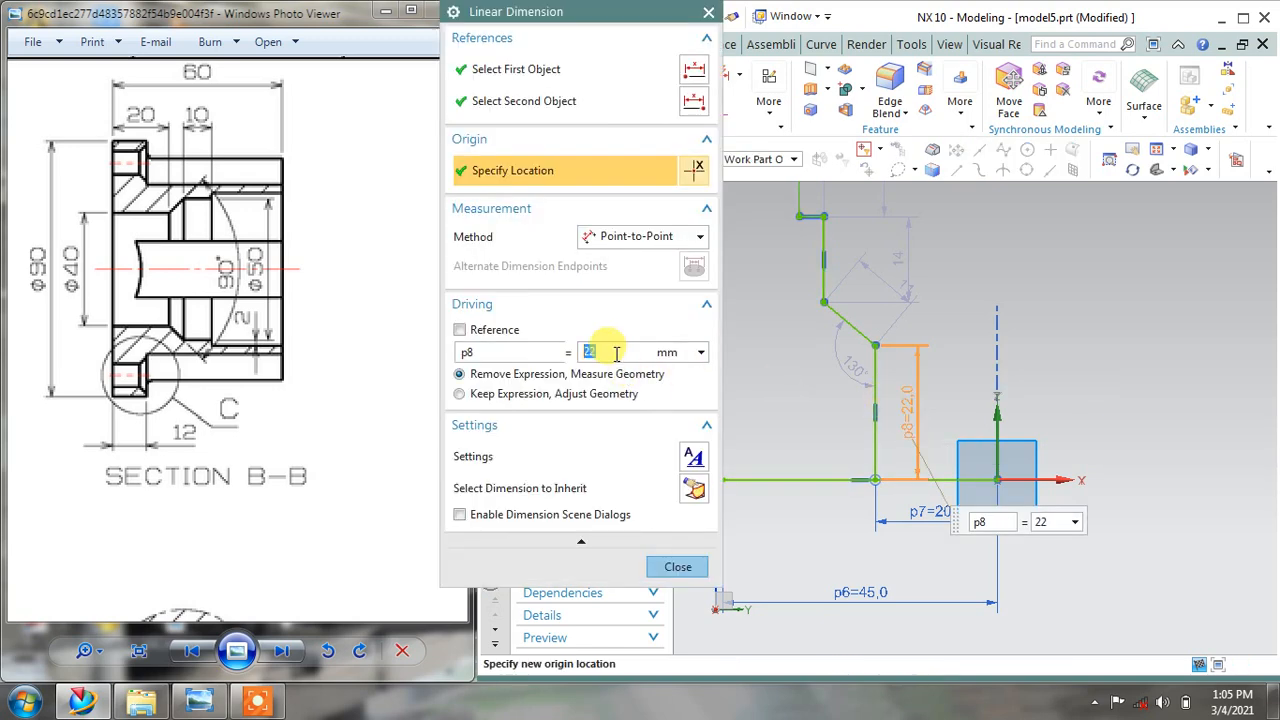
pyautogui.write('0')
pyautogui.press('Return')
pyautogui.click(618, 394)
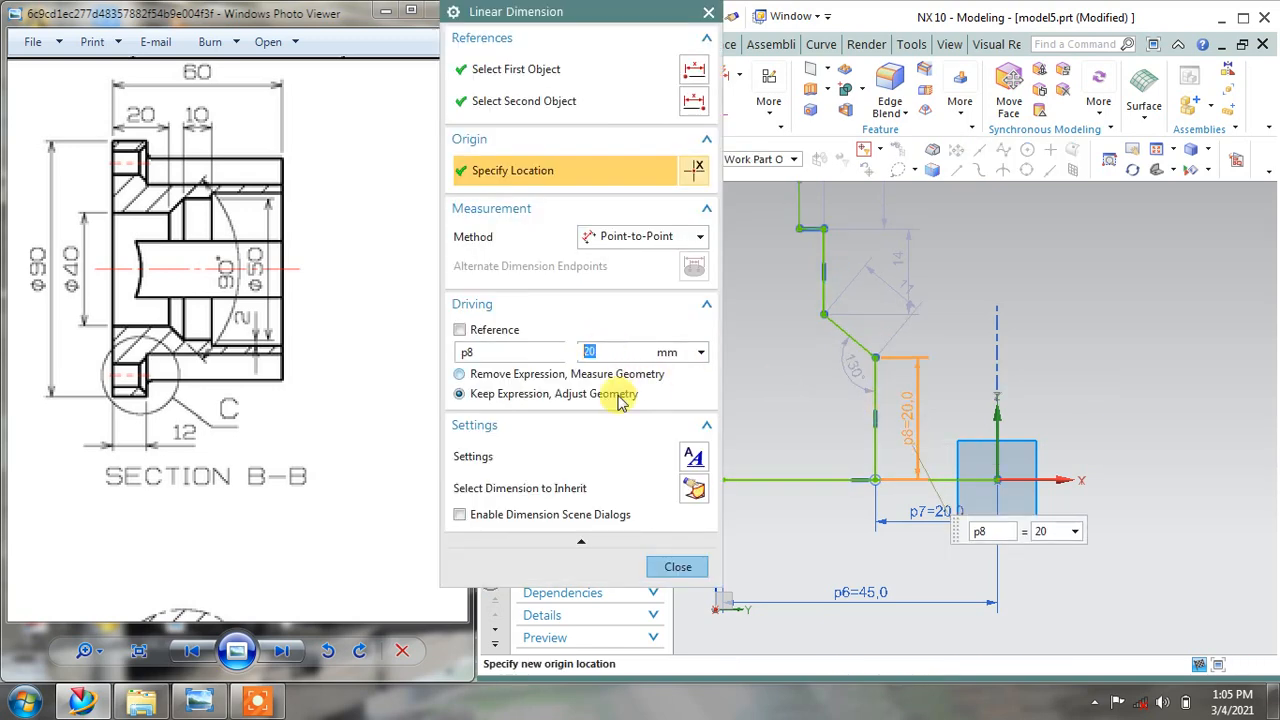
pyautogui.click(678, 567)
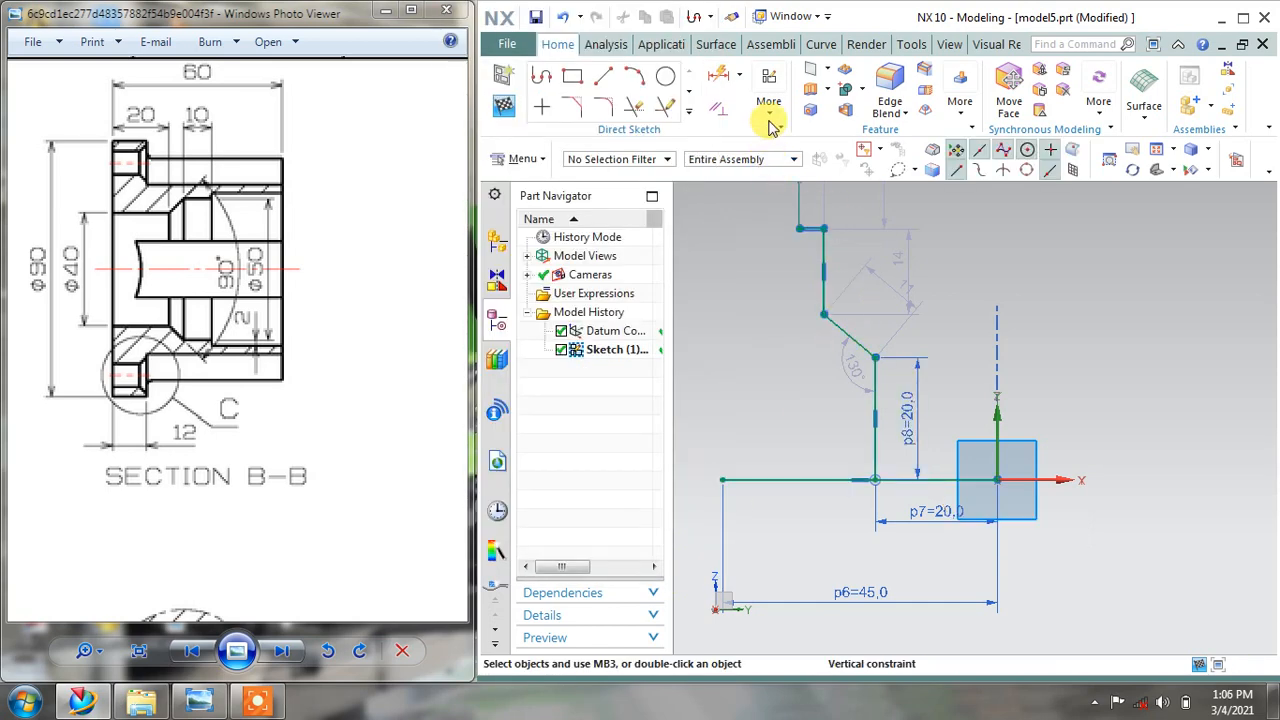
pyautogui.click(769, 103)
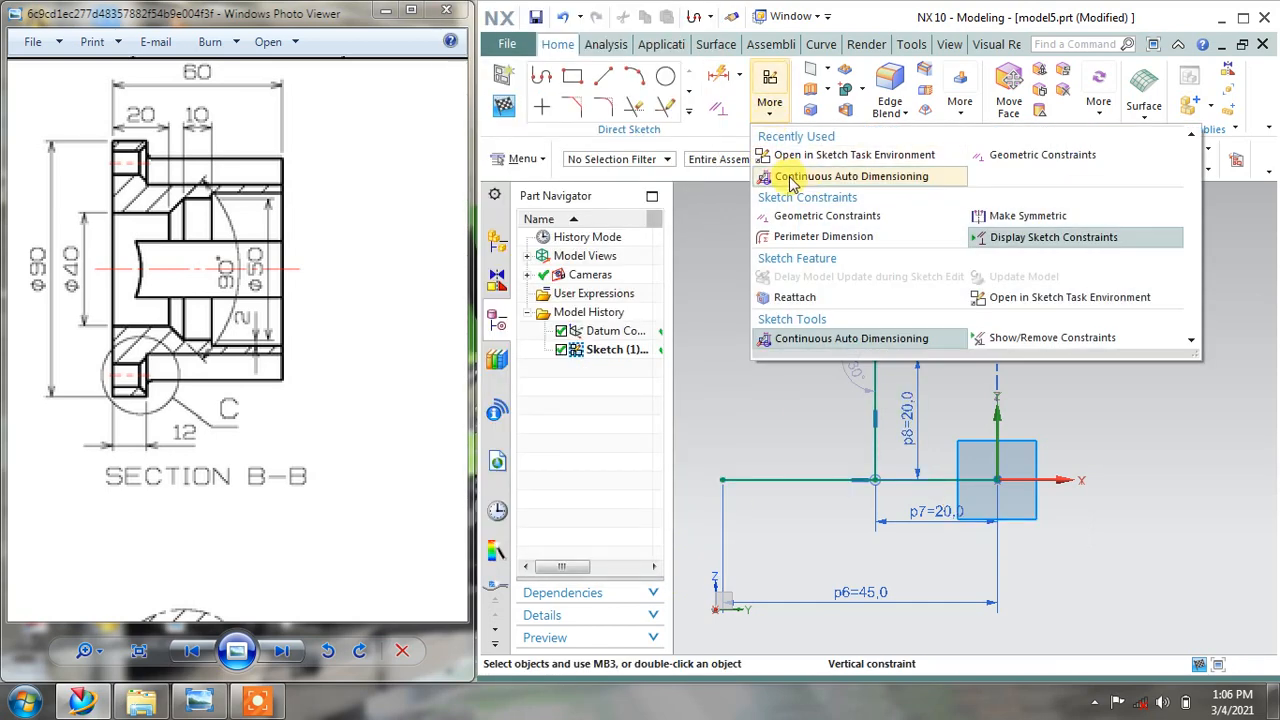
pyautogui.click(899, 190)
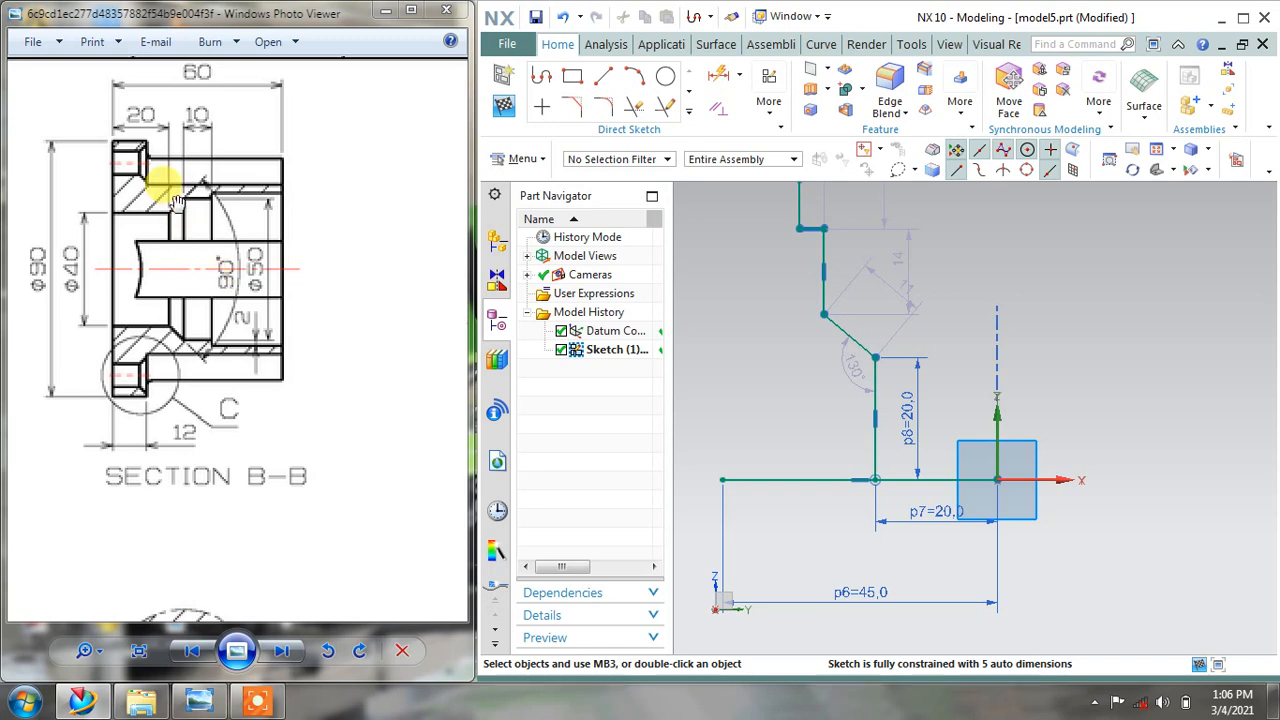
# Add an angular dimension between the slanted line and the vertical axis and set it to 45°
pyautogui.click(738, 75)
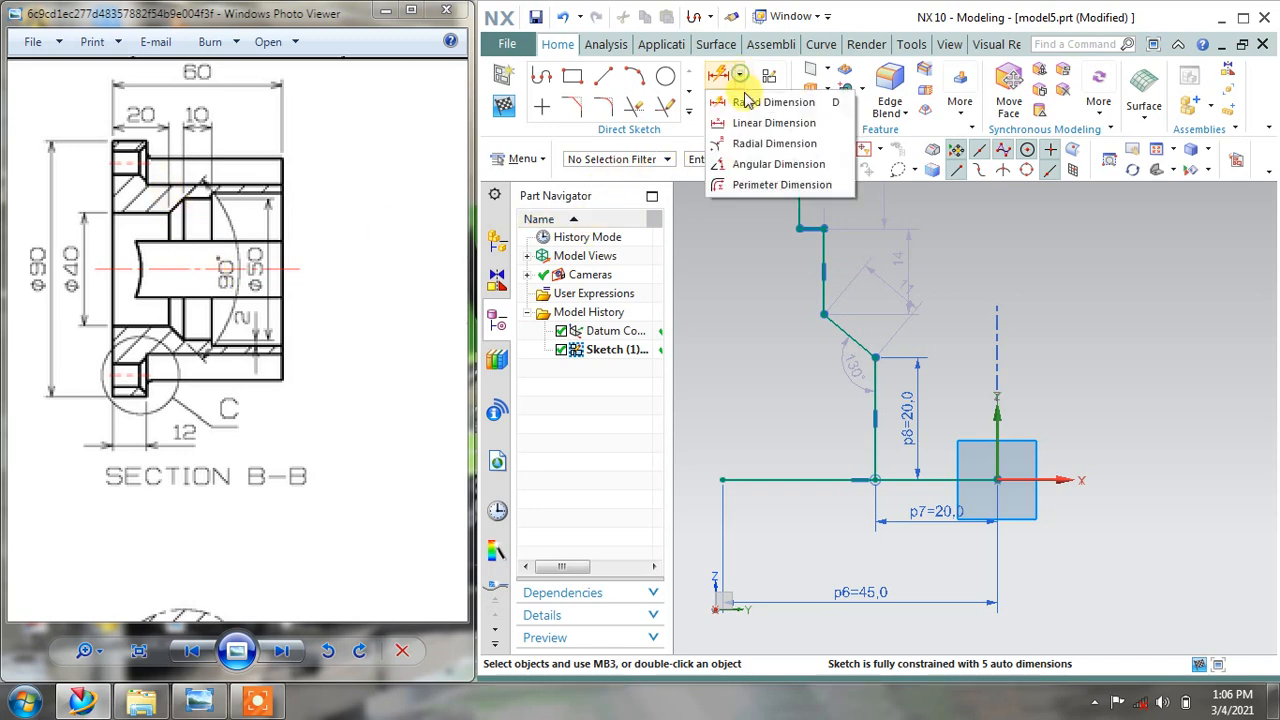
pyautogui.click(745, 170)
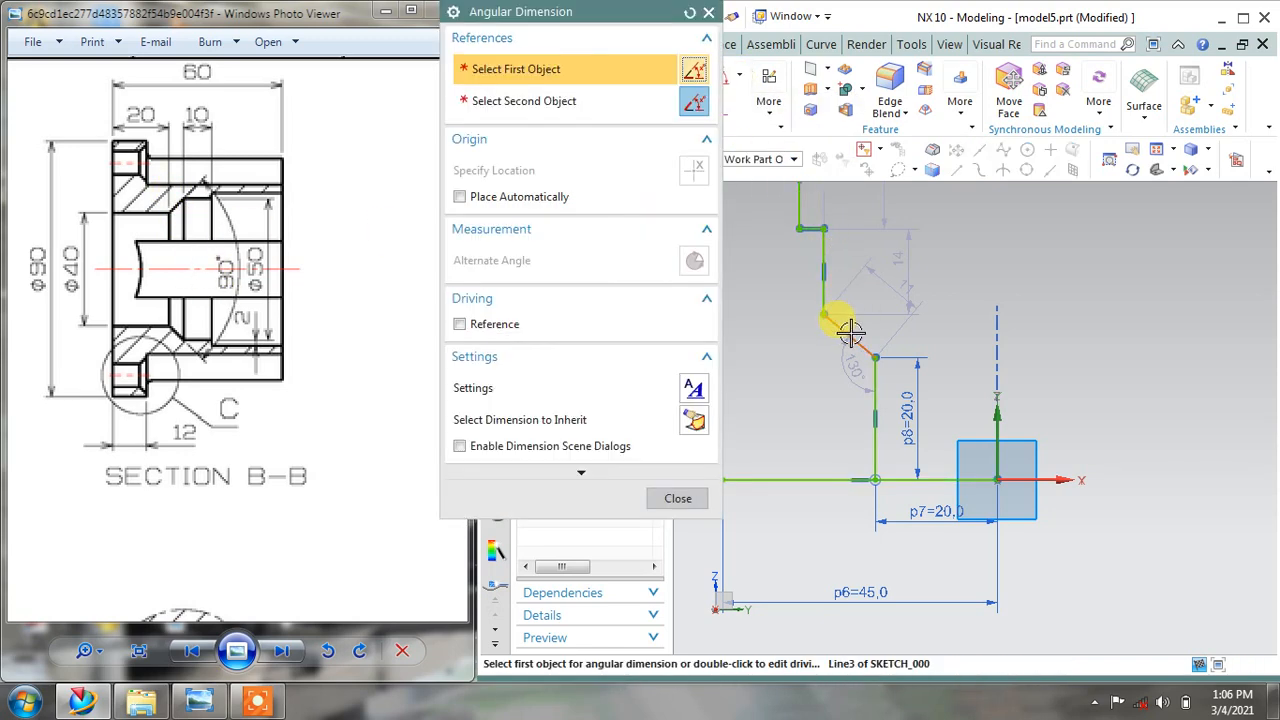
pyautogui.click(849, 333)
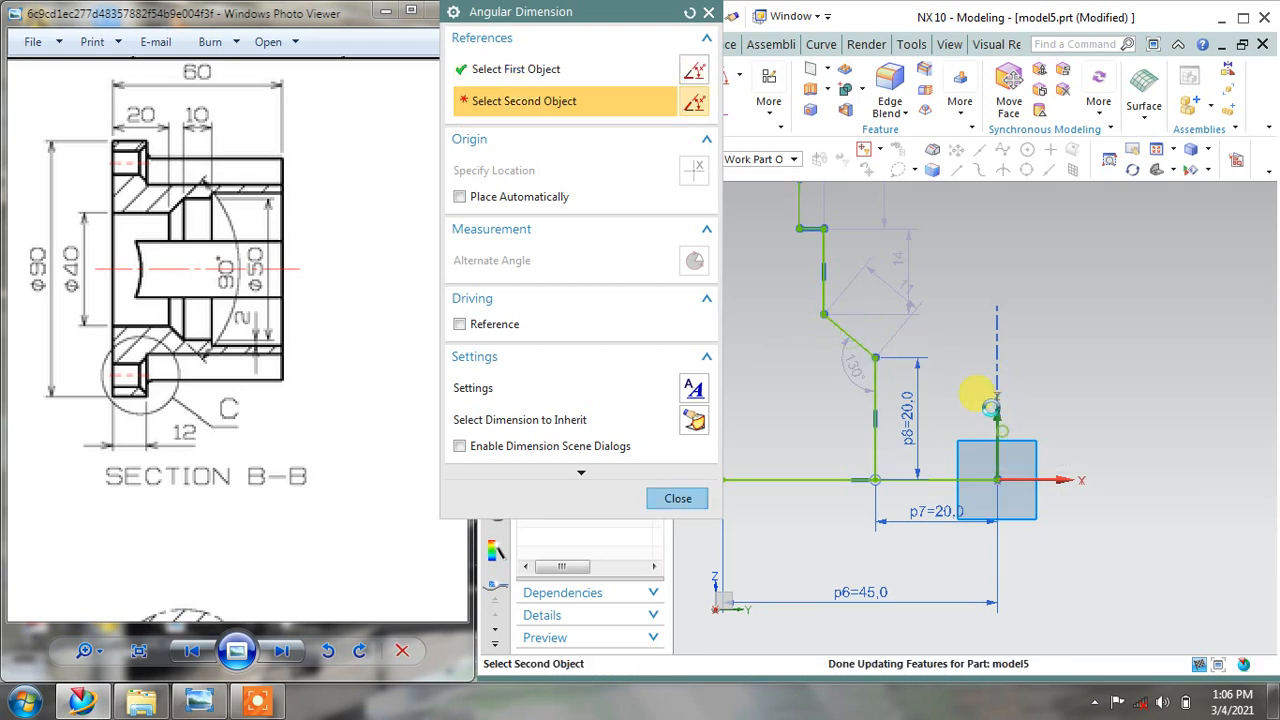
pyautogui.click(999, 425)
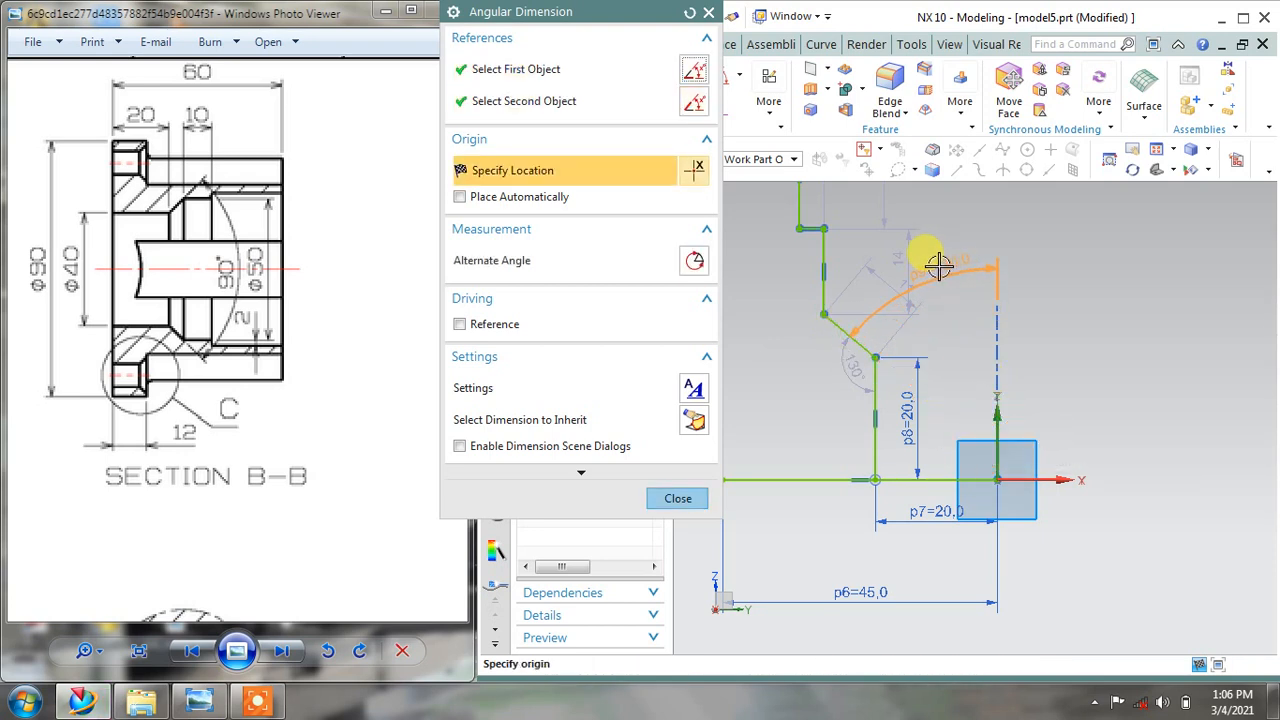
pyautogui.click(938, 265)
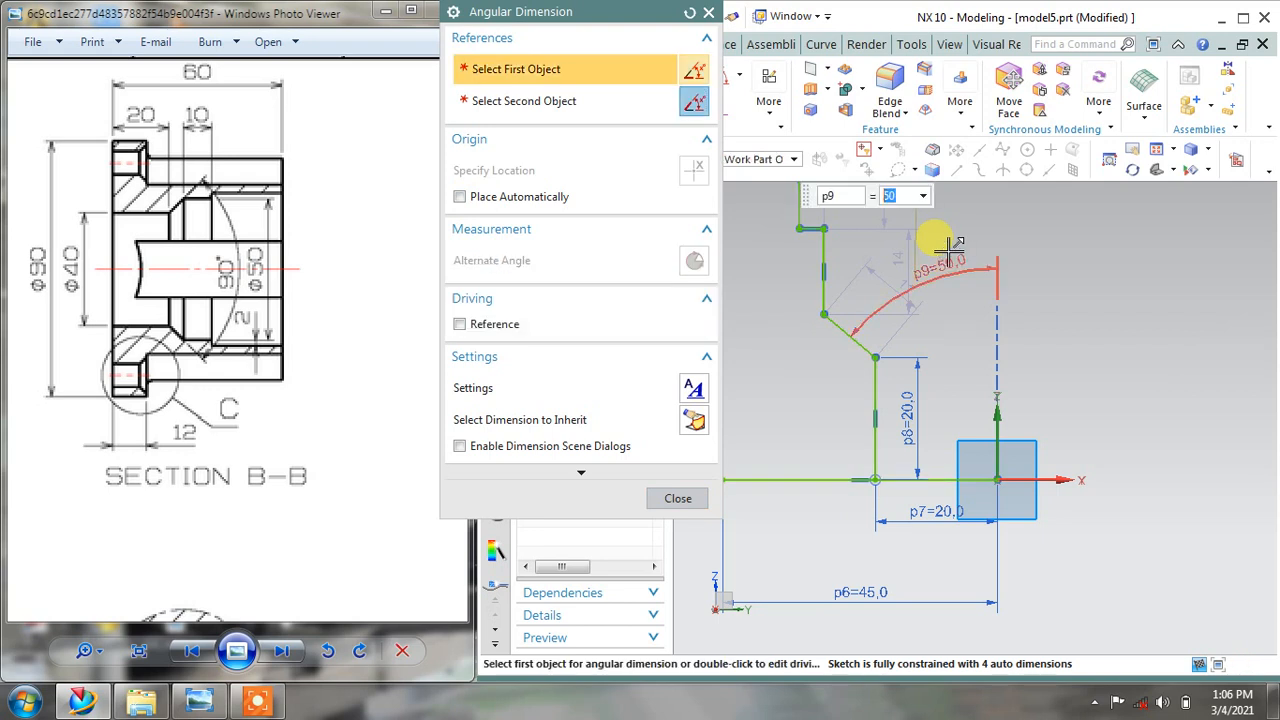
pyautogui.write('45')
pyautogui.press('Return')
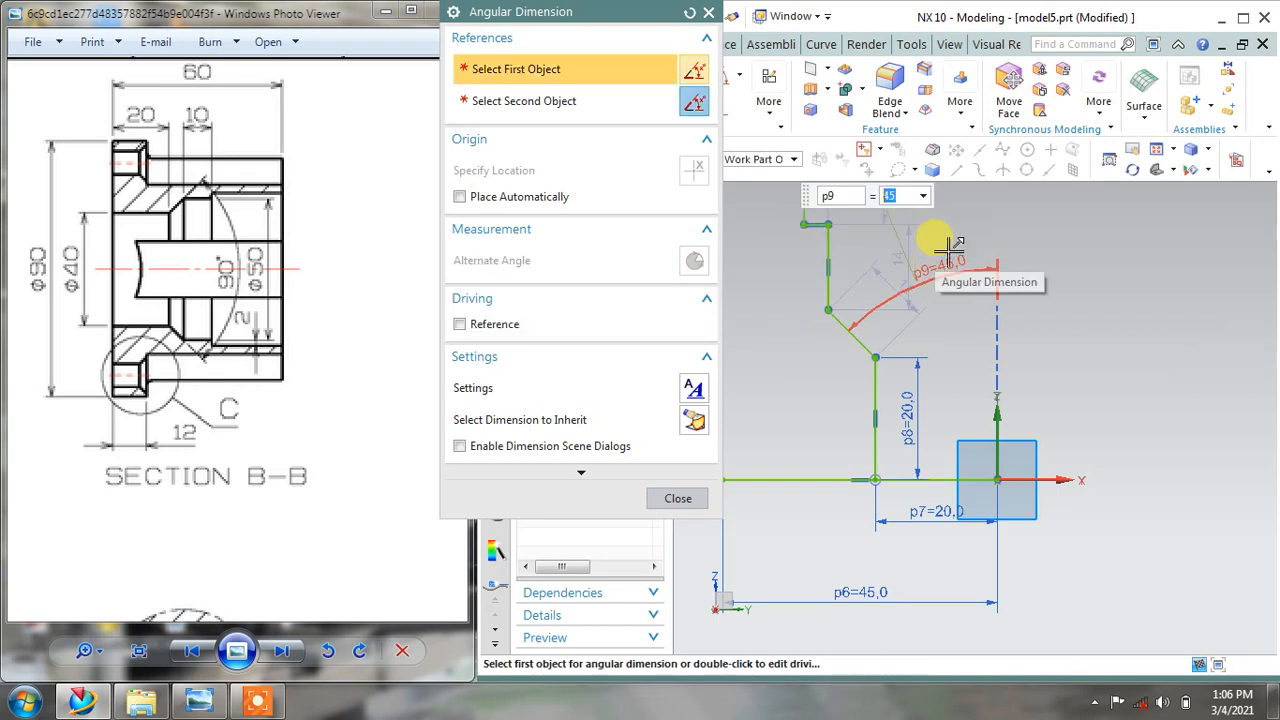
pyautogui.click(678, 498)
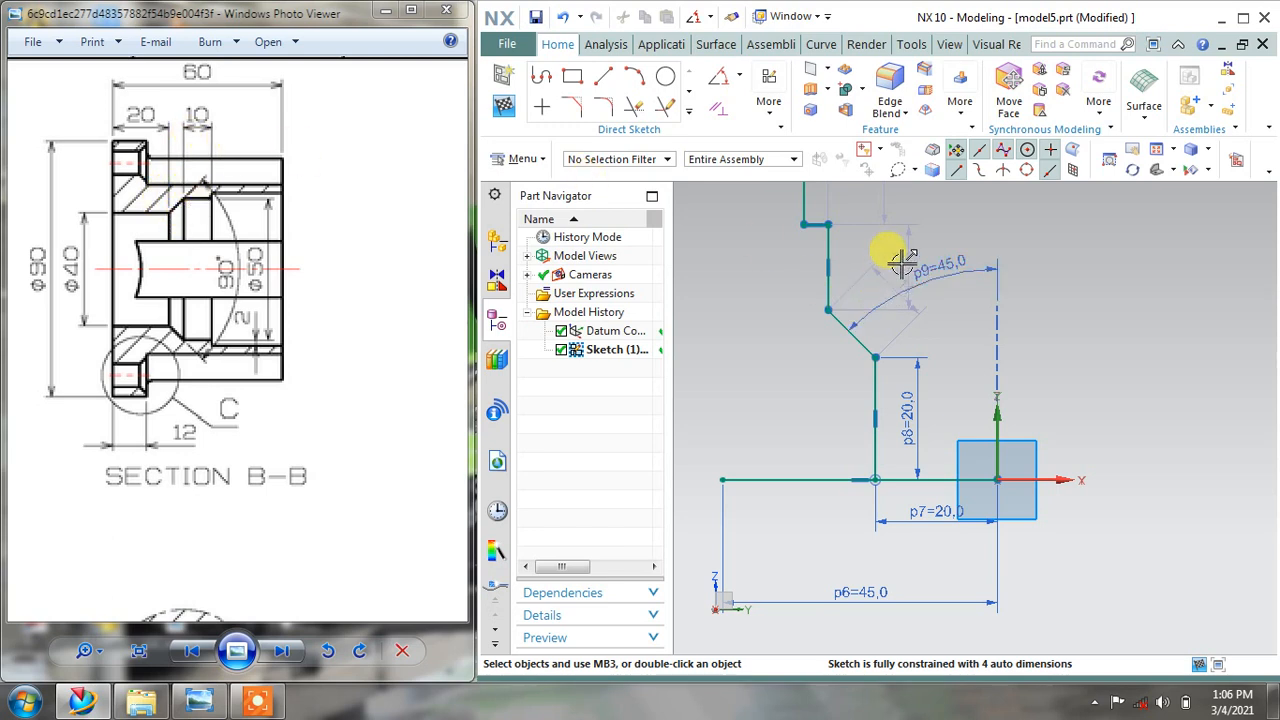
# Move the dimension of the vertical line above the slant to its outer side and set the length to 10 mm
pyautogui.moveTo(788, 273); pyautogui.dragTo(800, 276)
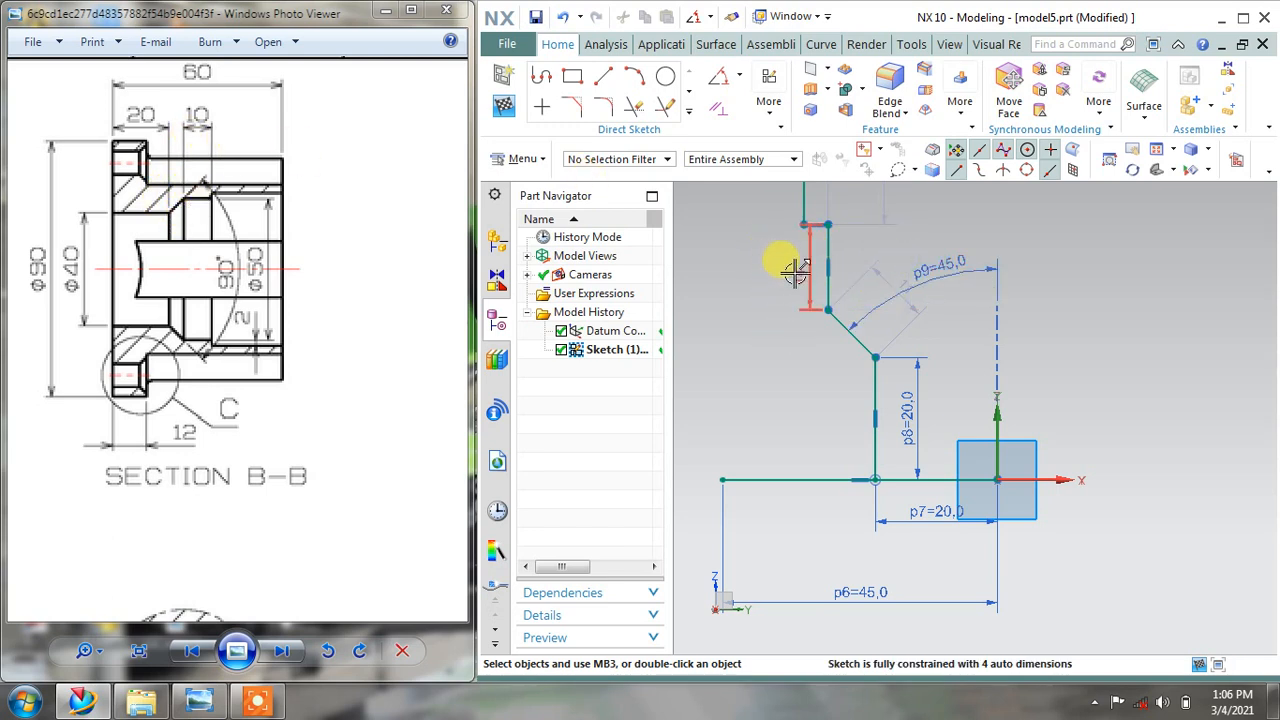
pyautogui.doubleClick(800, 273)
pyautogui.write('10')
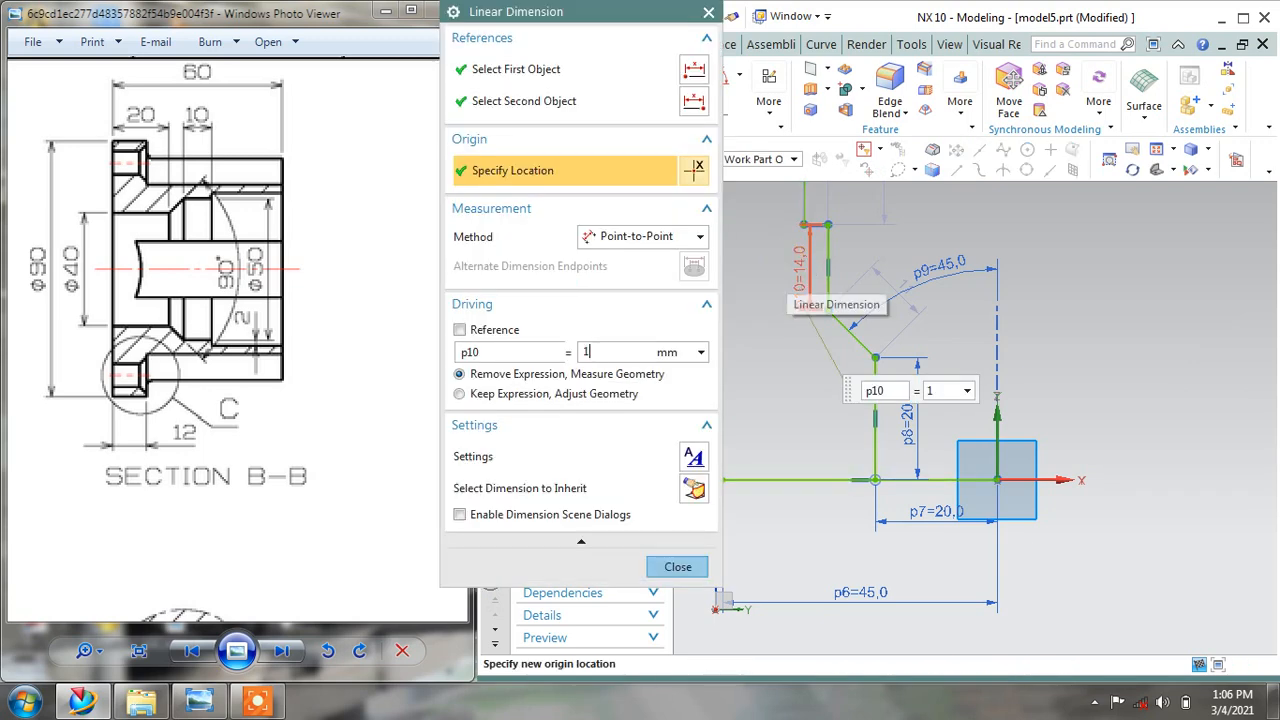
pyautogui.press('Return')
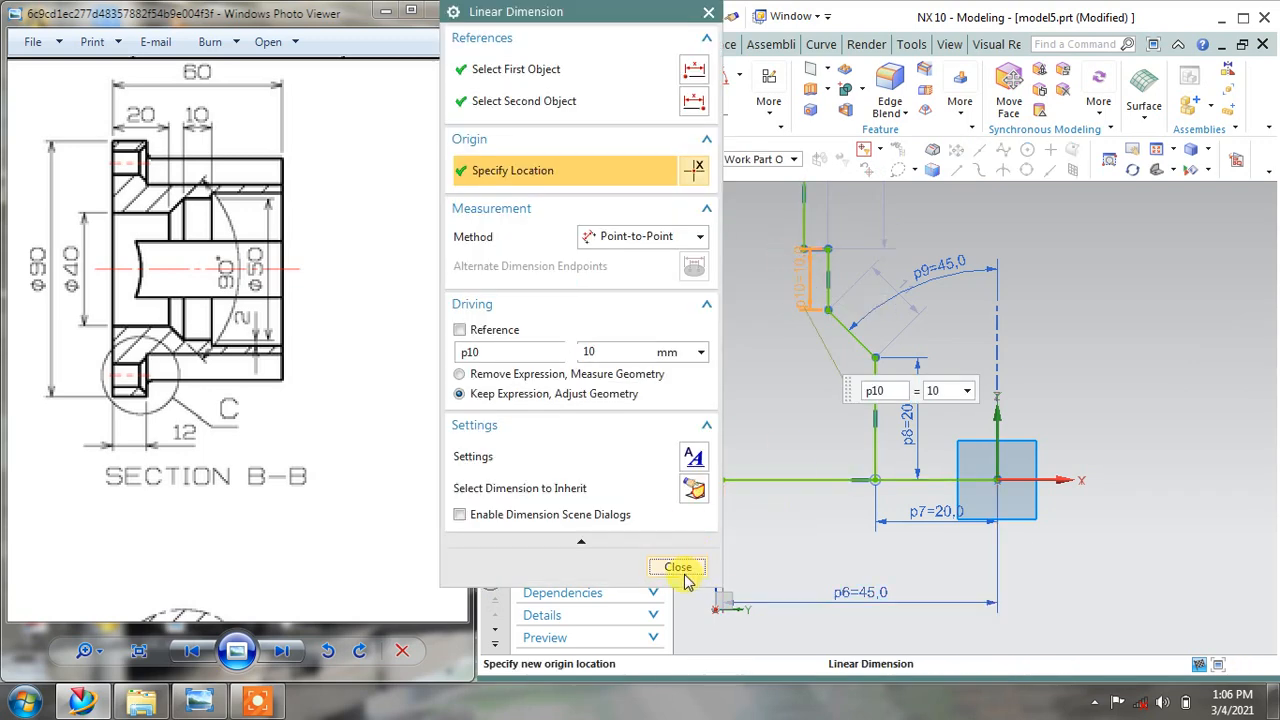
pyautogui.click(695, 568)
# Reposition the dimension of the short horizontal jog and set its width to 2 mm
pyautogui.scroll(-3, 822, 254)
pyautogui.scroll(5, 828, 256)
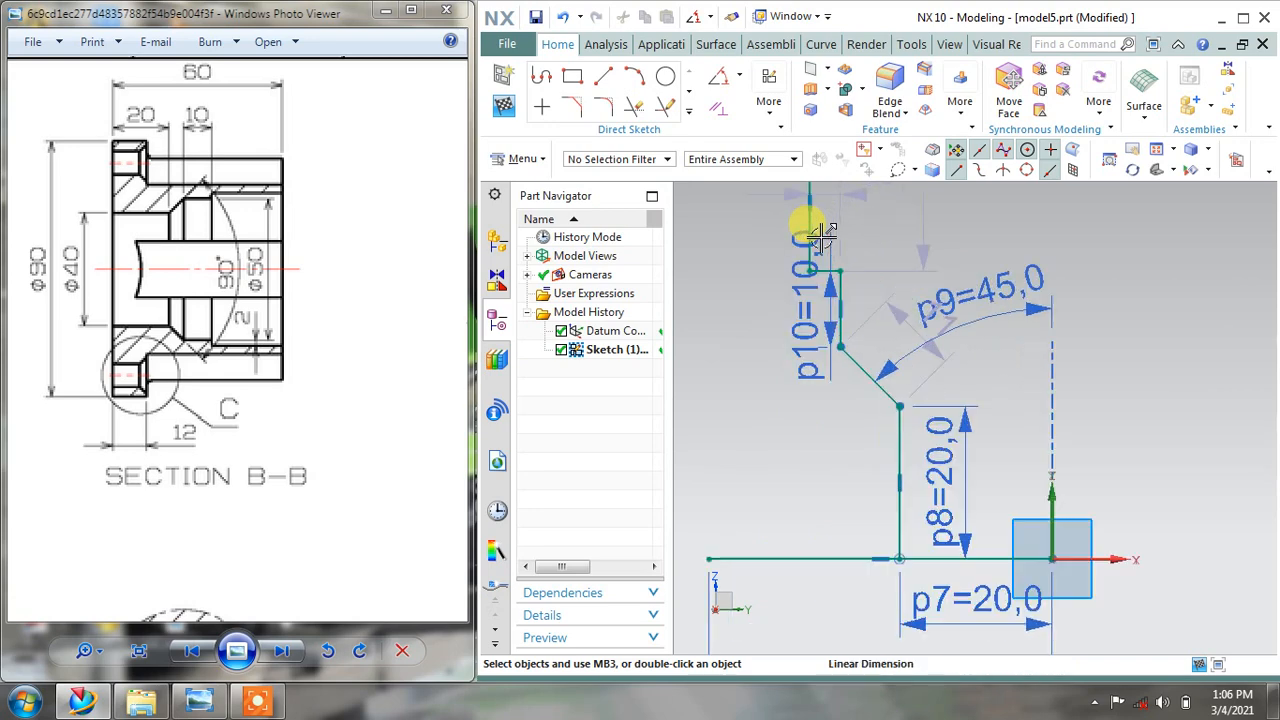
pyautogui.moveTo(846, 354)
pyautogui.mouseDown()
pyautogui.moveTo(826, 337)
pyautogui.moveTo(877, 417)
pyautogui.mouseUp()
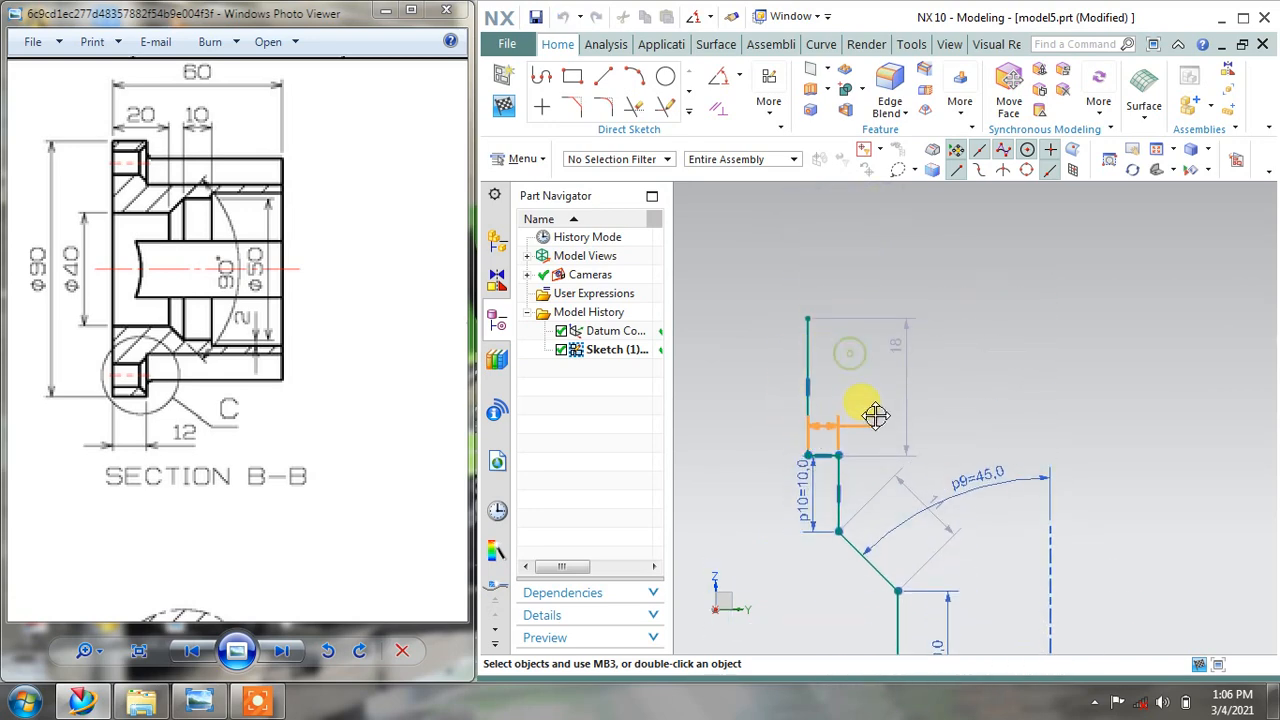
pyautogui.scroll(4, 206, 343)
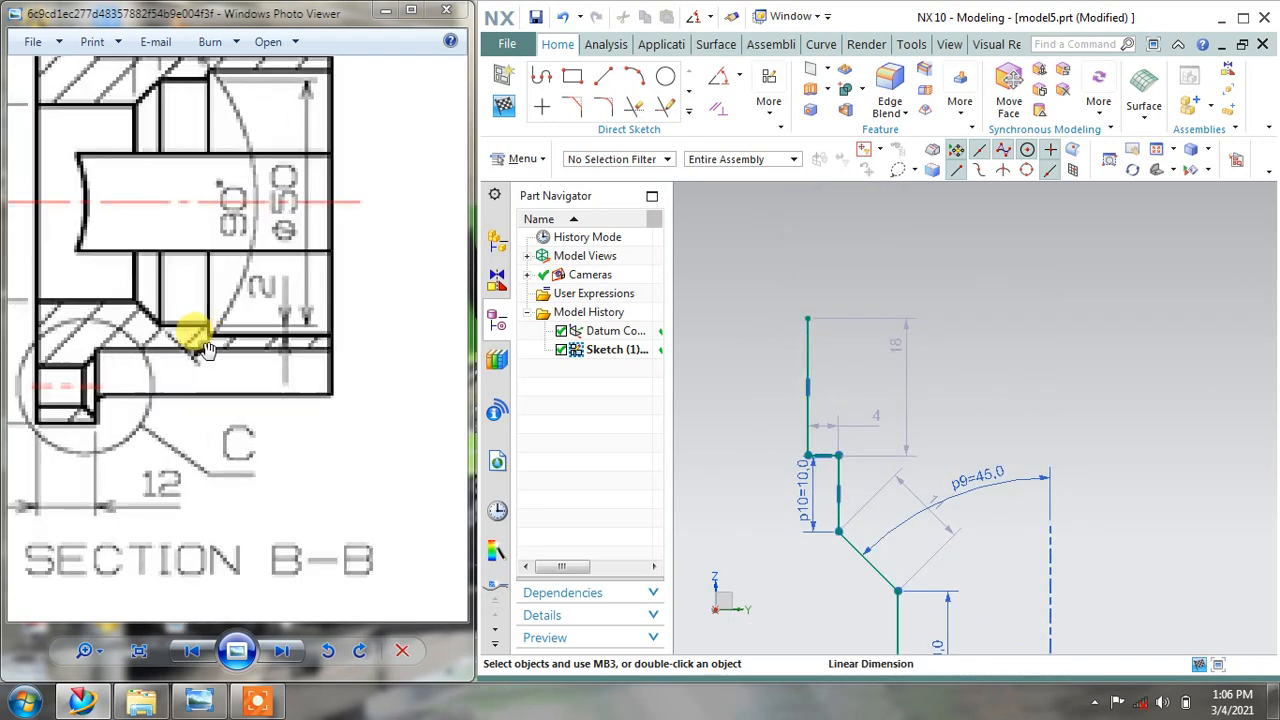
pyautogui.scroll(-4, 212, 336)
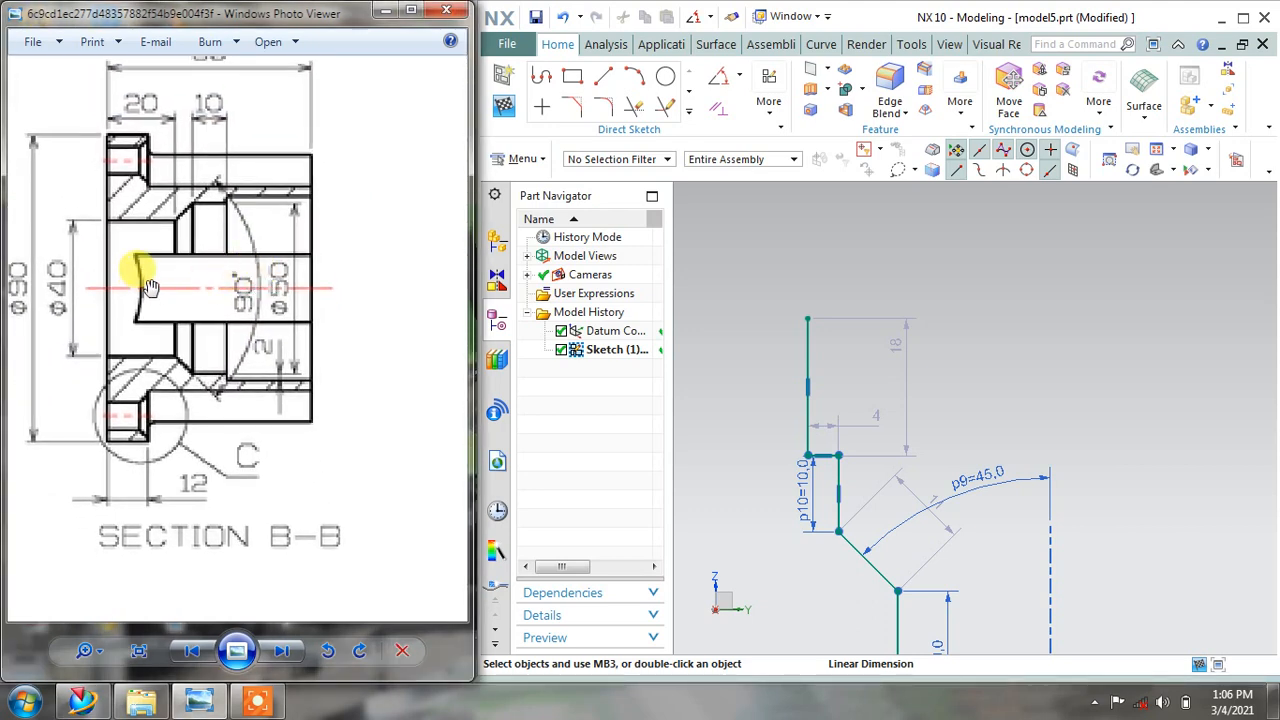
pyautogui.scroll(3, 175, 265)
pyautogui.scroll(-3, 177, 268)
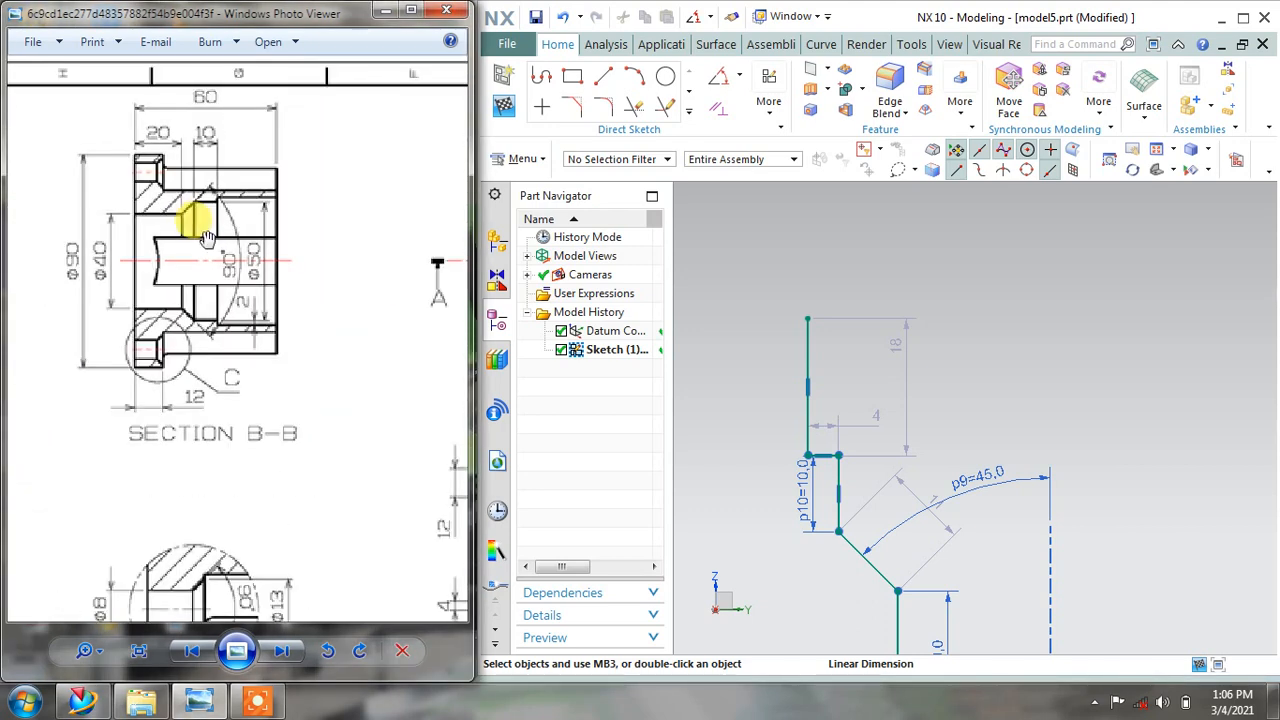
pyautogui.scroll(3, 195, 210)
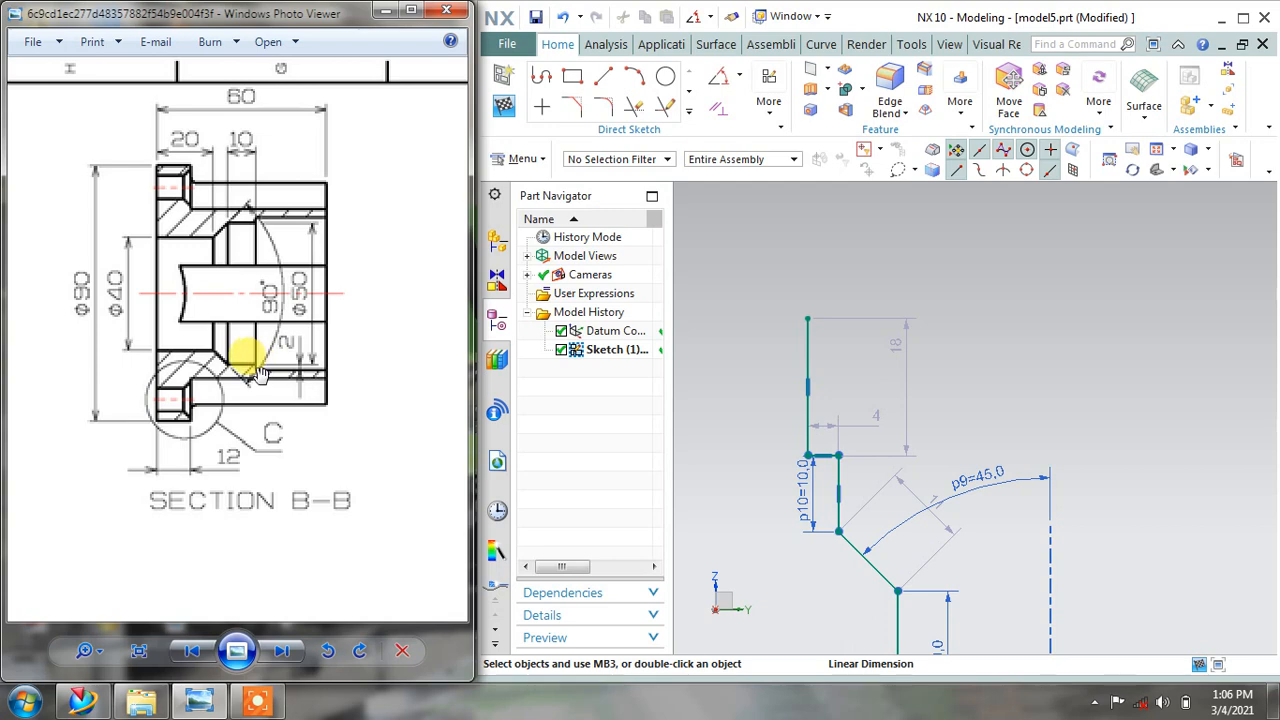
pyautogui.doubleClick(876, 415)
pyautogui.write('2')
pyautogui.press('Return')
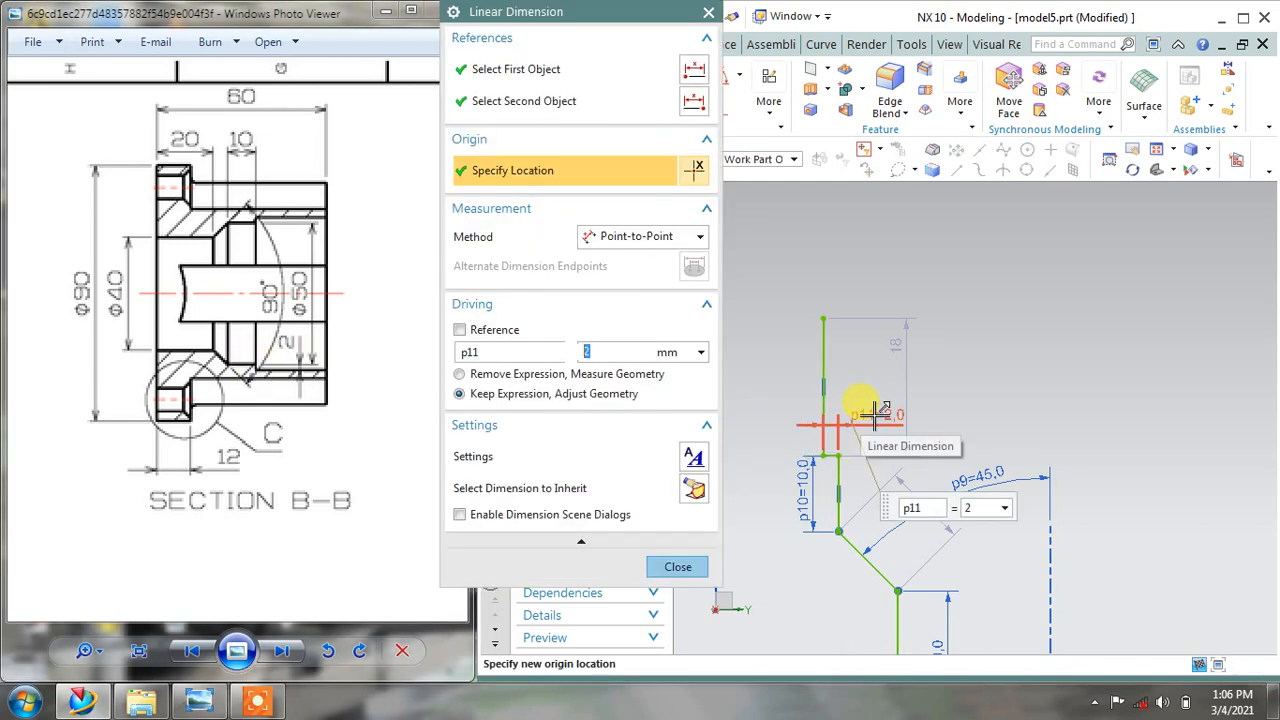
pyautogui.click(677, 567)
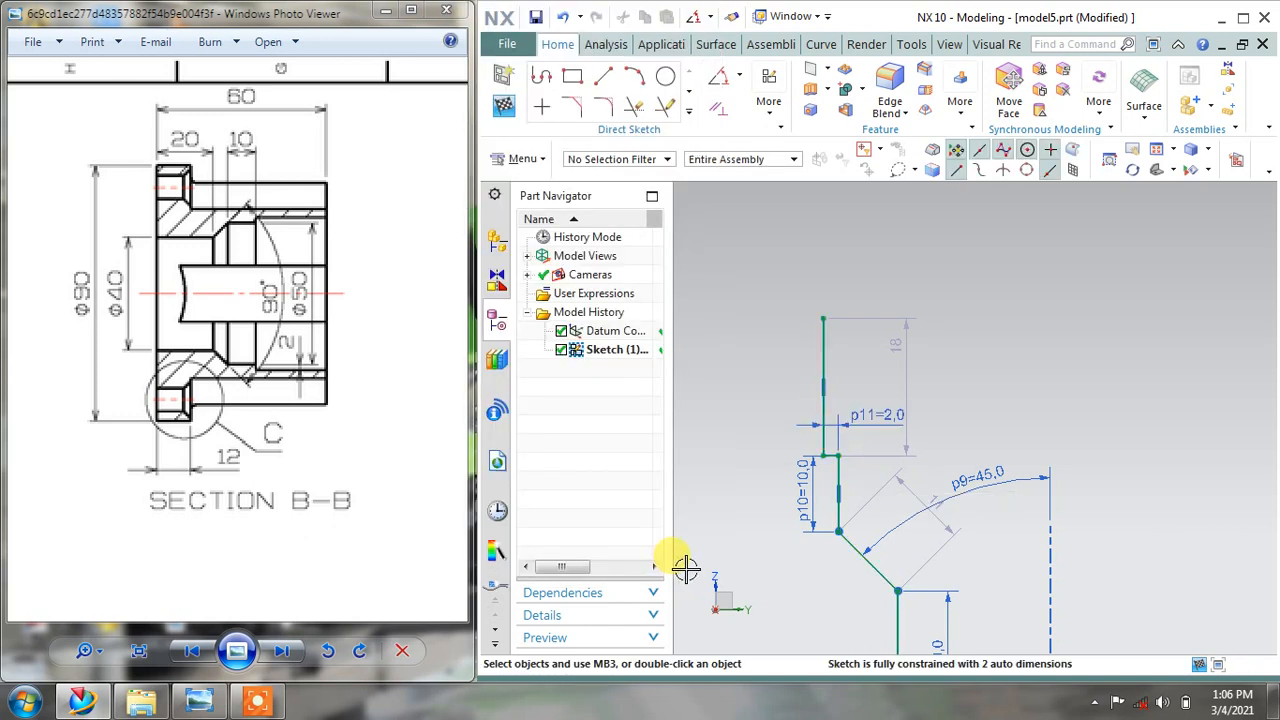
# Add a vertical linear dimension from the profile's uppermost endpoint to the base line, placed on the profile's outer side
pyautogui.moveTo(908, 358)
pyautogui.mouseDown()
pyautogui.moveTo(814, 365)
pyautogui.moveTo(729, 351)
pyautogui.mouseUp()
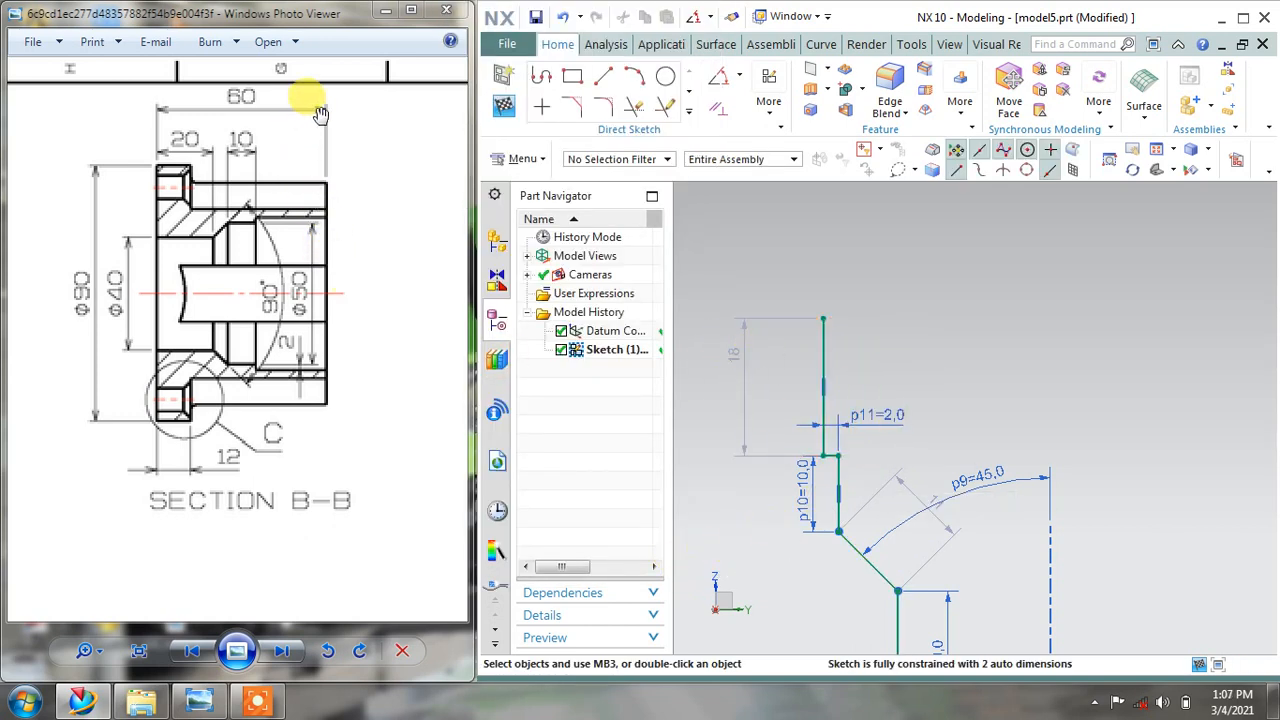
pyautogui.scroll(-2, 857, 371)
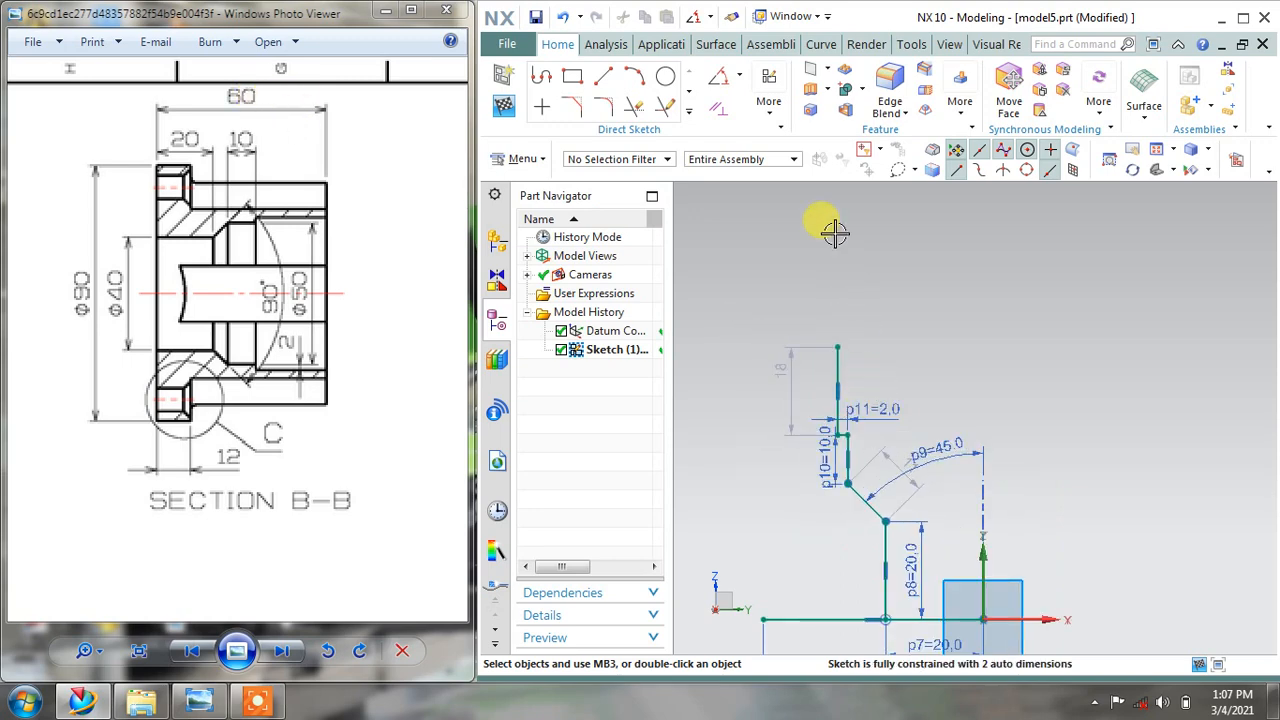
pyautogui.click(738, 80)
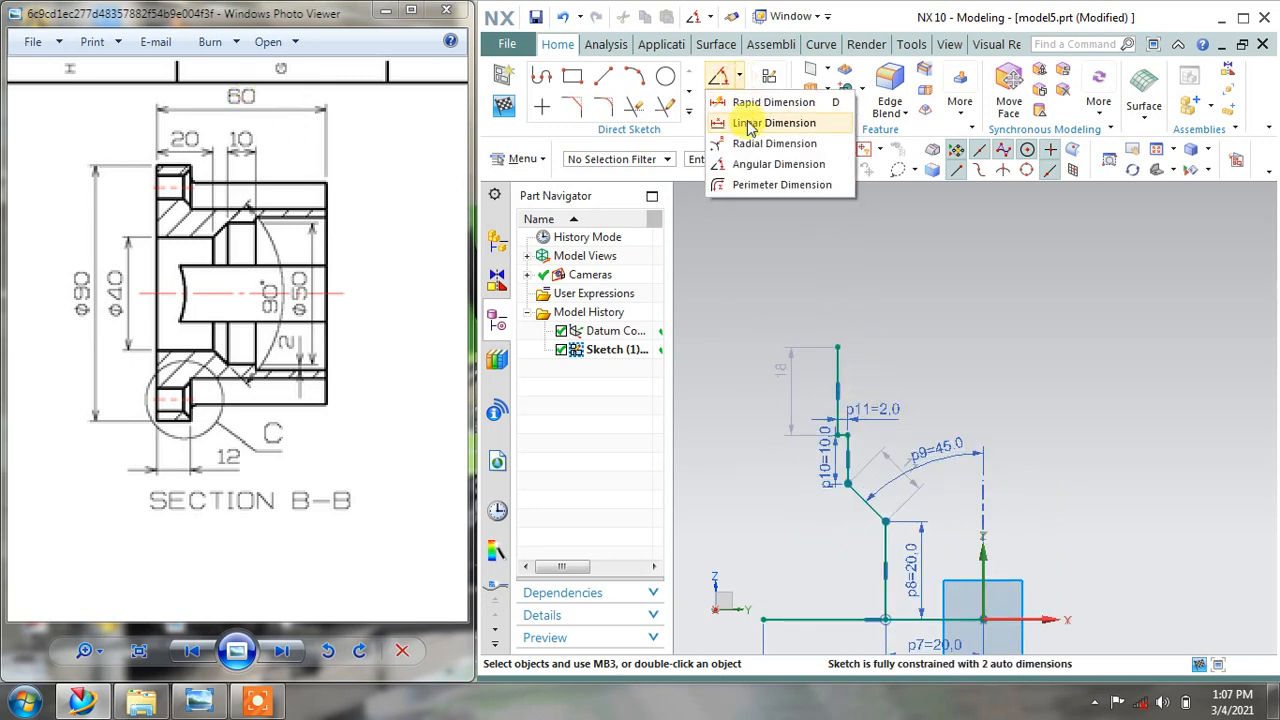
pyautogui.click(742, 123)
pyautogui.click(650, 258)
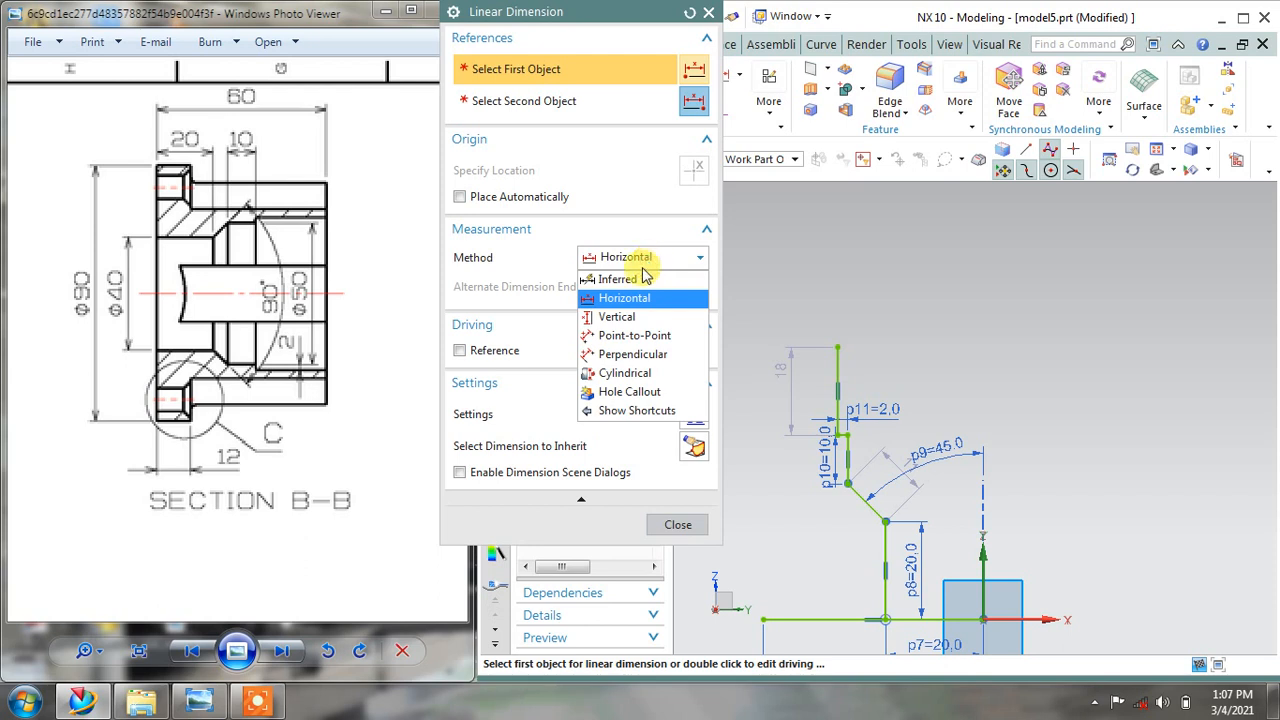
pyautogui.click(616, 316)
pyautogui.click(838, 343)
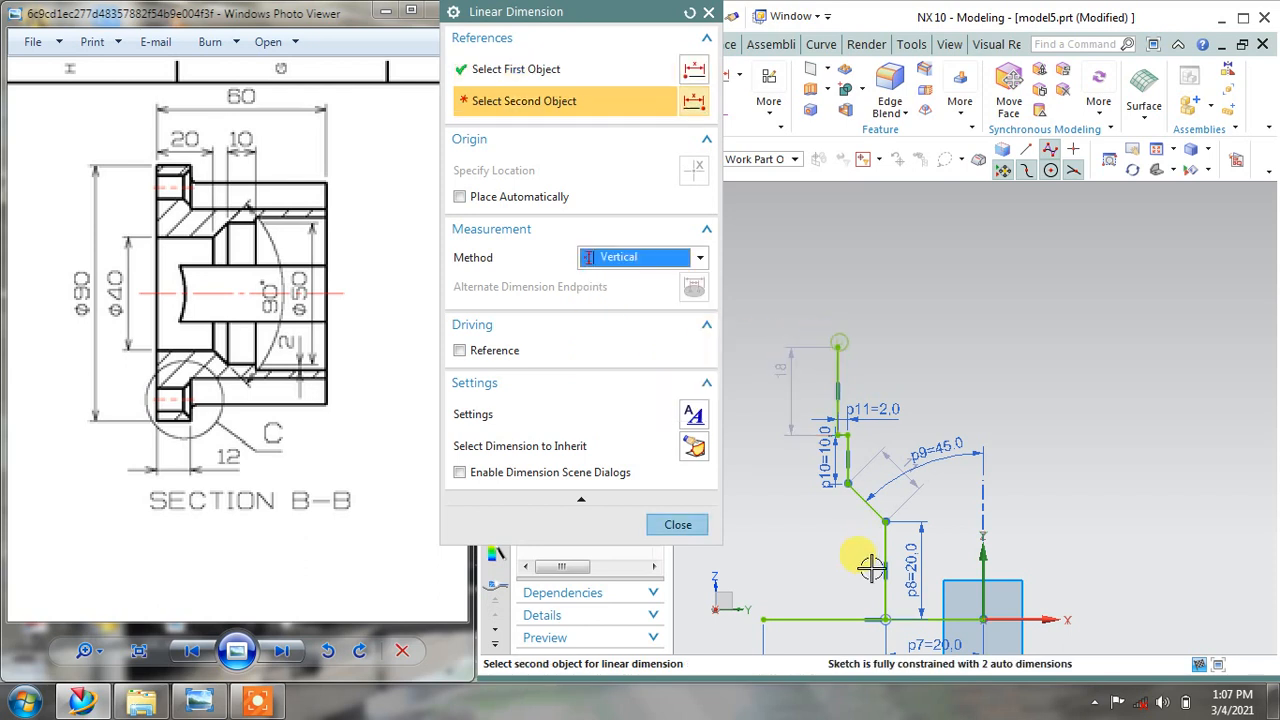
pyautogui.click(851, 617)
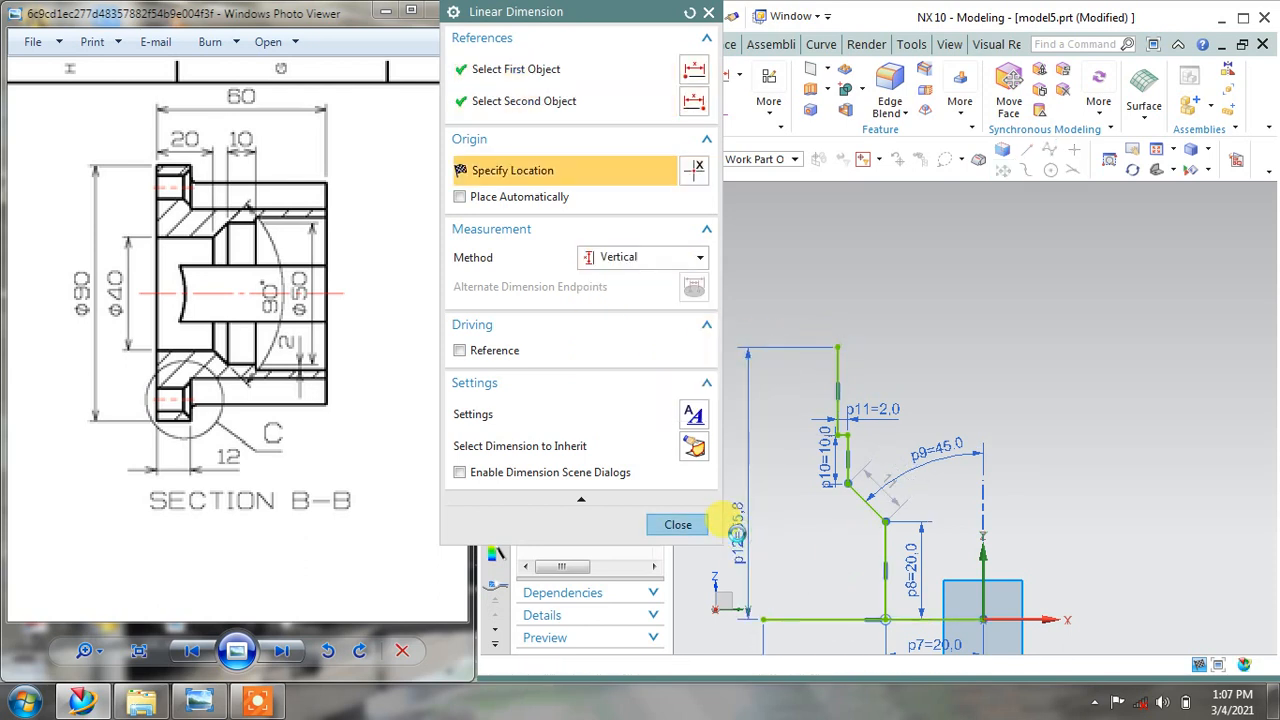
pyautogui.click(737, 533)
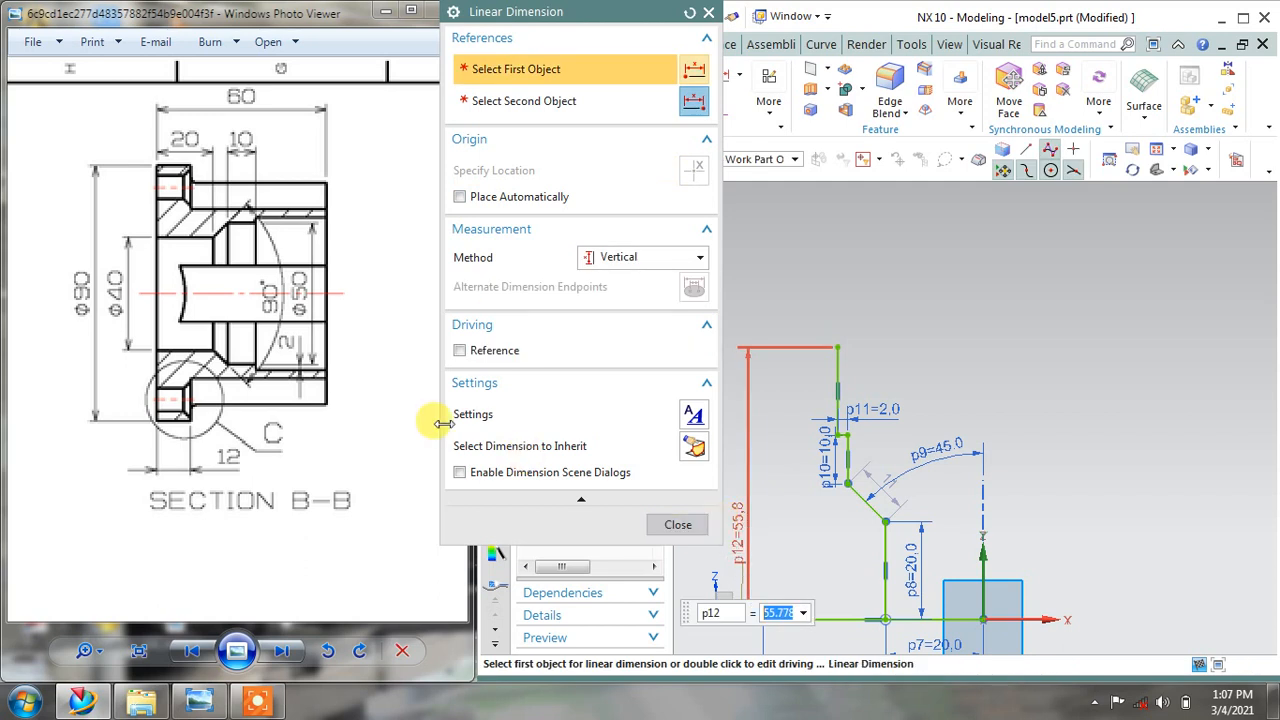
pyautogui.click(678, 524)
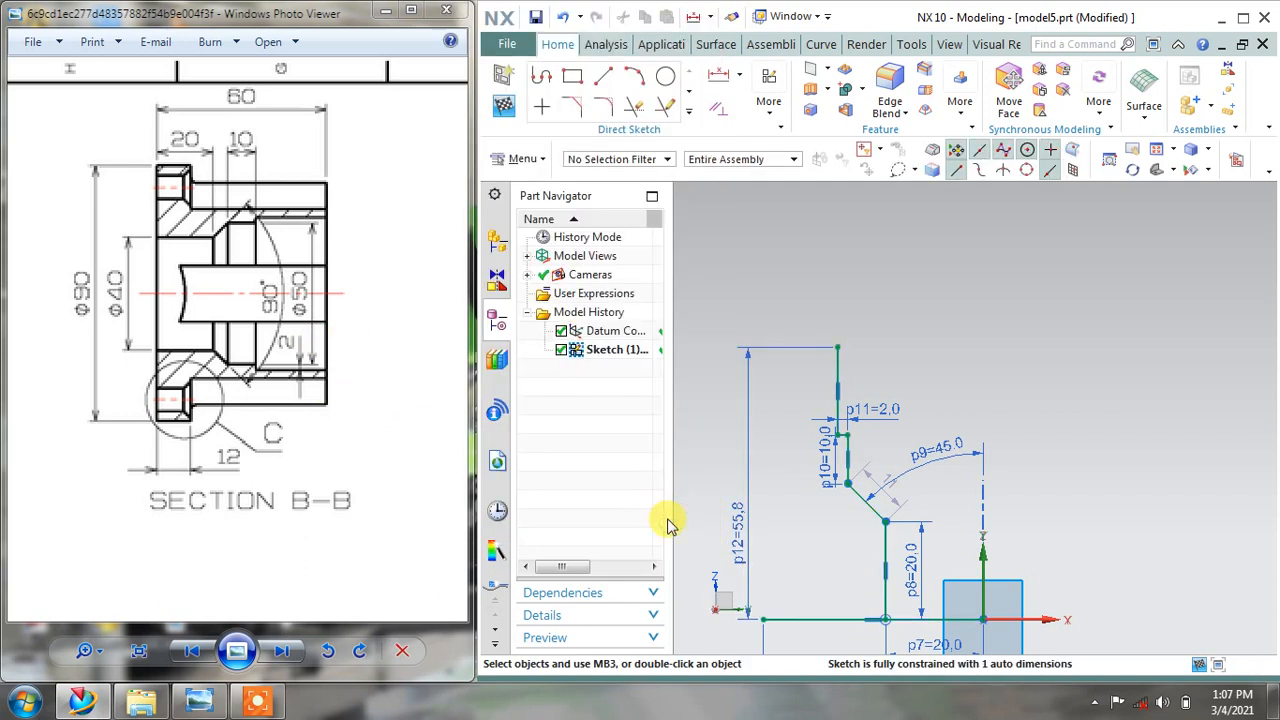
pyautogui.moveTo(355, 338); pyautogui.dragTo(337, 358)
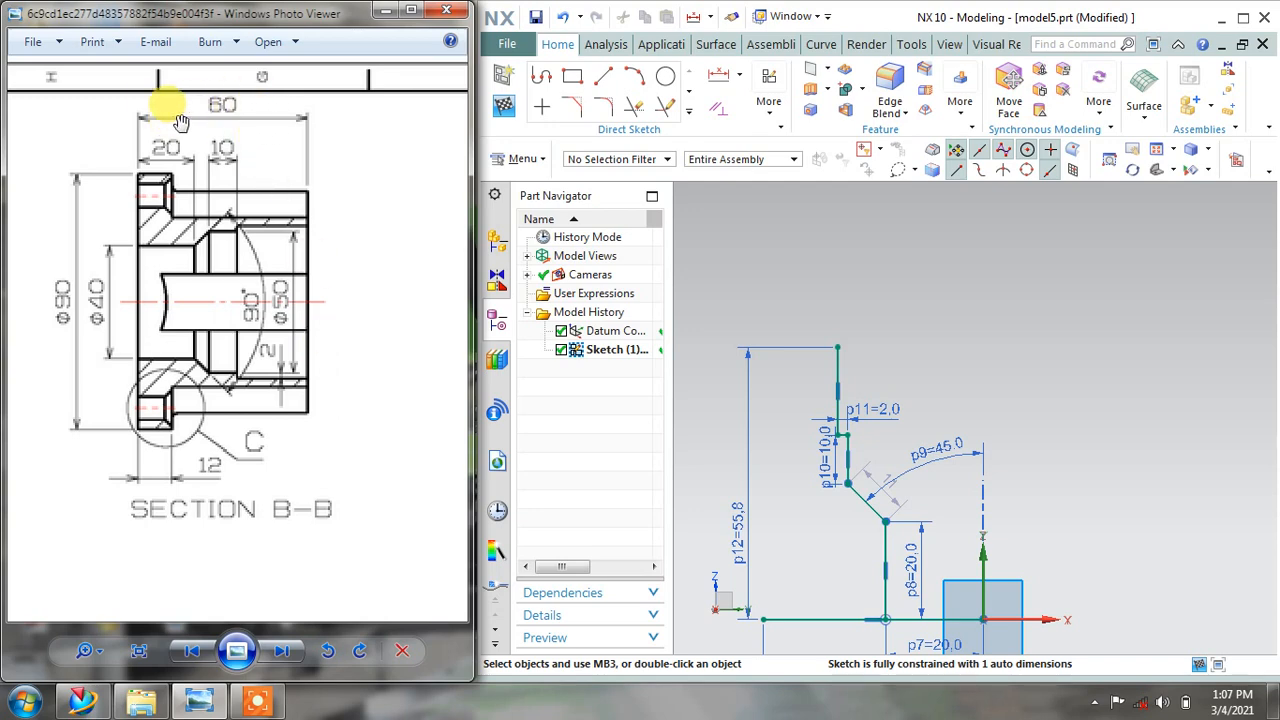
pyautogui.scroll(-2, 290, 266)
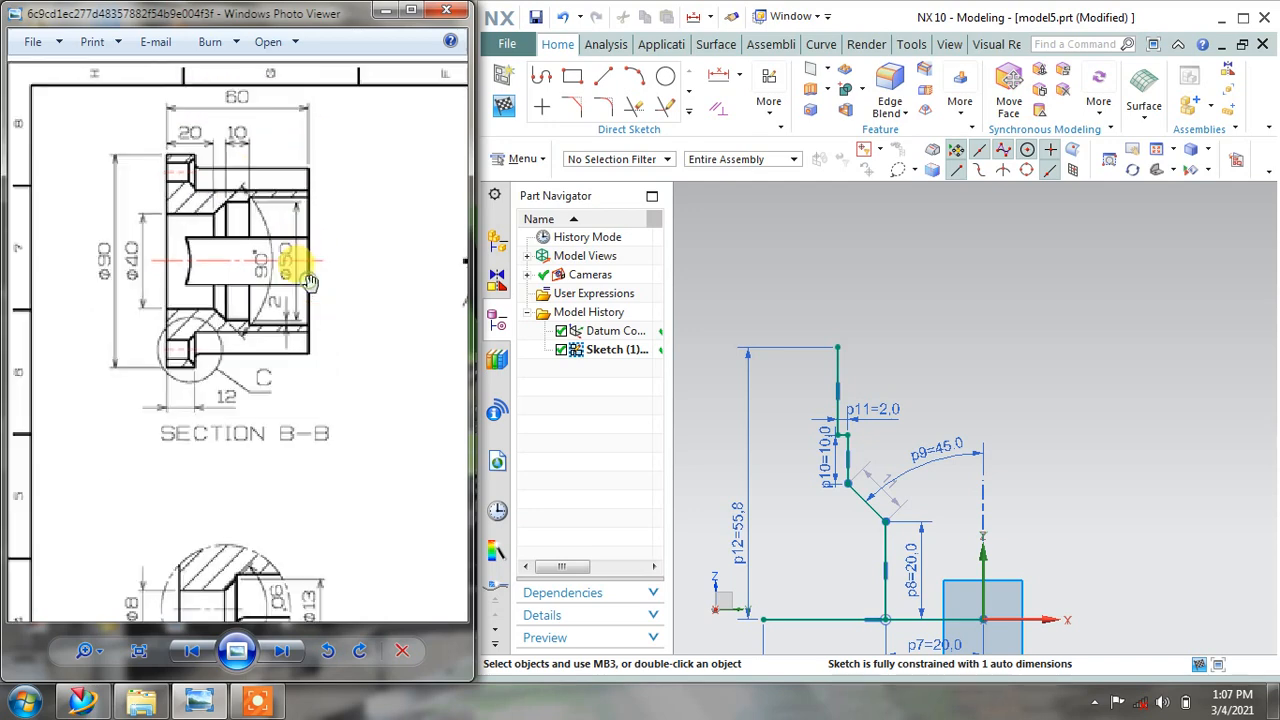
# Examine the drawing's section B-B, section A-A, top view and isometric views for the part's overall height and base step
pyautogui.moveTo(432, 290)
pyautogui.mouseDown()
pyautogui.moveTo(106, 253)
pyautogui.moveTo(98, 230)
pyautogui.mouseUp()
pyautogui.moveTo(446, 349); pyautogui.dragTo(203, 297)
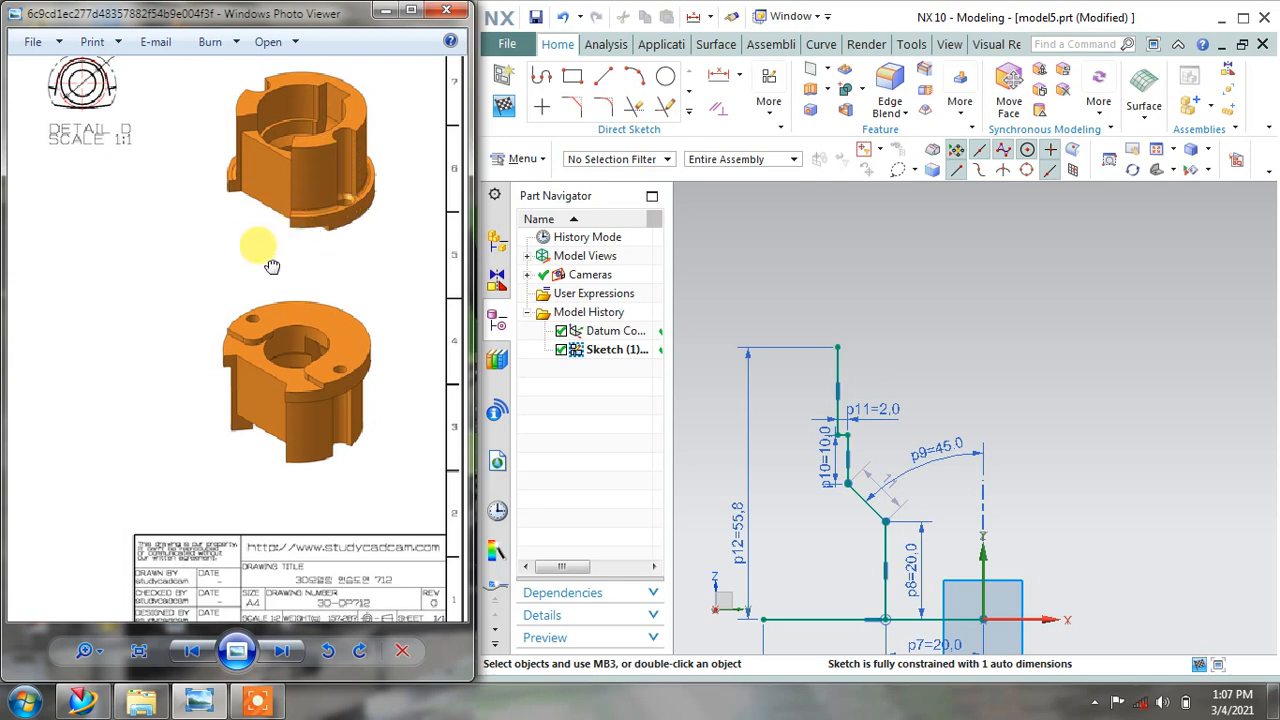
pyautogui.moveTo(215, 266); pyautogui.dragTo(423, 279)
pyautogui.moveTo(174, 278); pyautogui.dragTo(328, 306)
pyautogui.scroll(2, 213, 390)
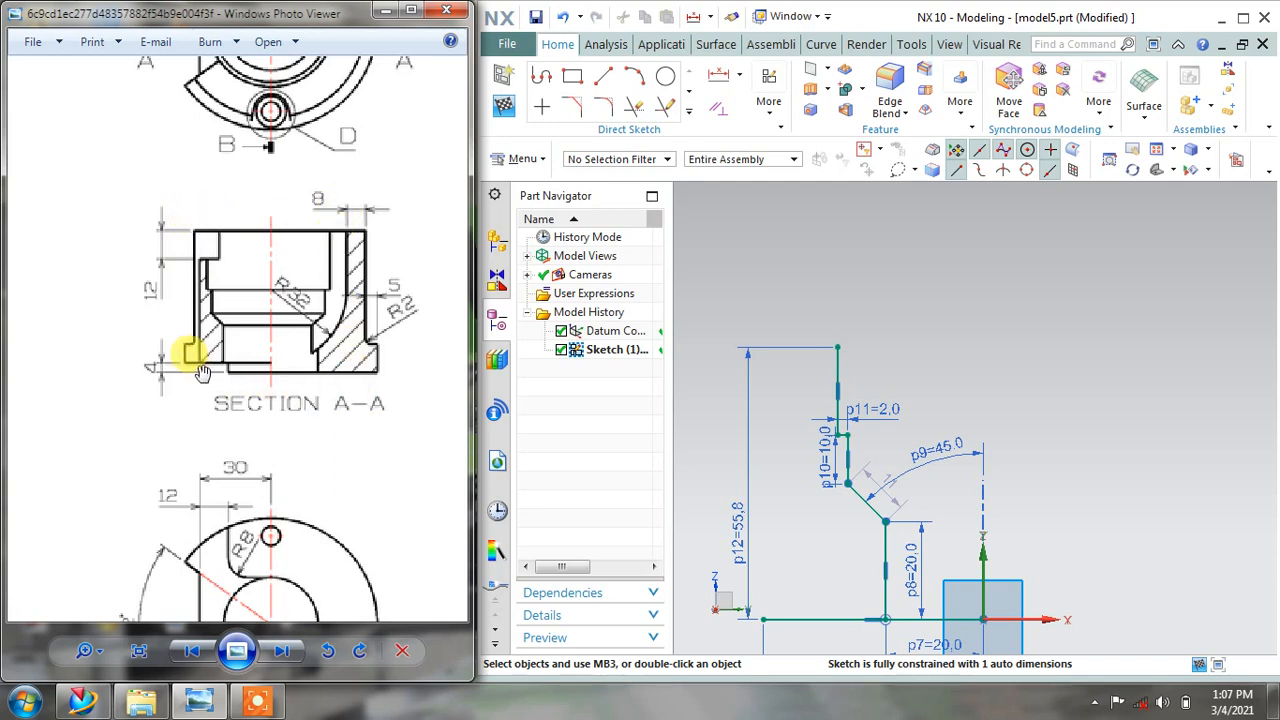
pyautogui.moveTo(366, 404)
pyautogui.mouseDown()
pyautogui.moveTo(34, 397)
pyautogui.moveTo(50, 397)
pyautogui.mouseUp()
pyautogui.moveTo(400, 414); pyautogui.dragTo(197, 363)
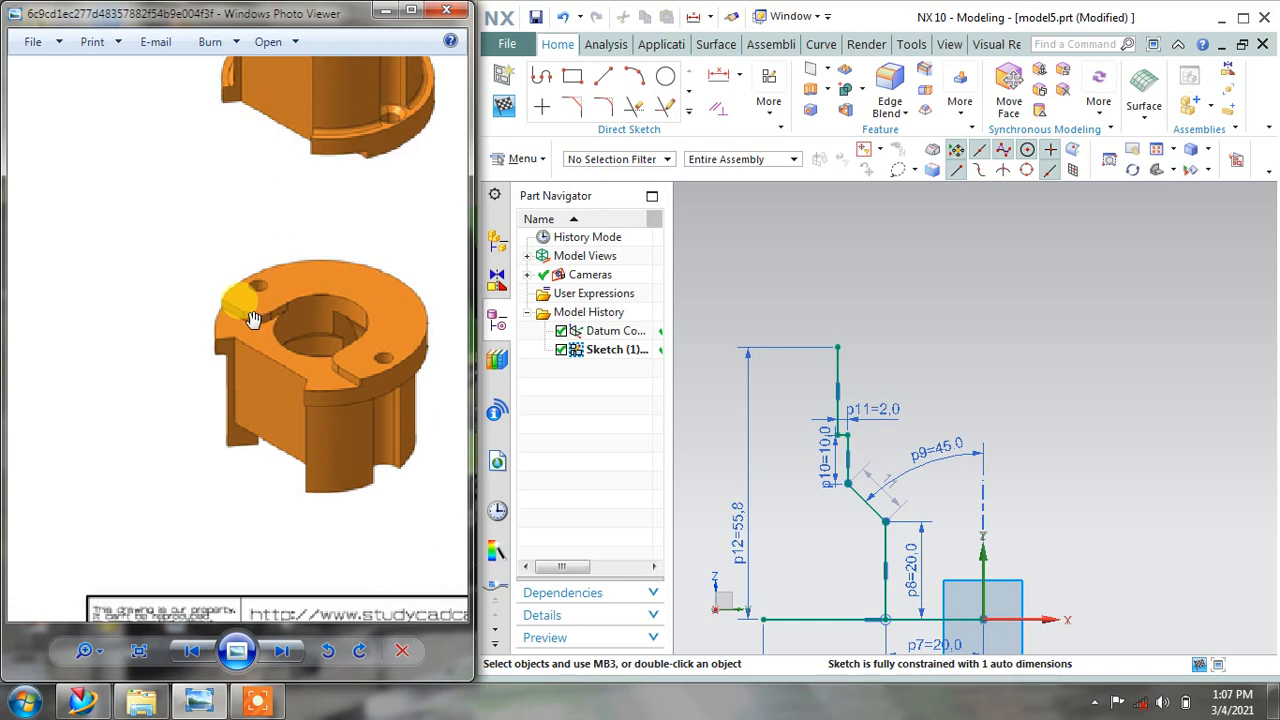
pyautogui.moveTo(119, 288); pyautogui.dragTo(508, 434)
pyautogui.moveTo(103, 260); pyautogui.dragTo(377, 449)
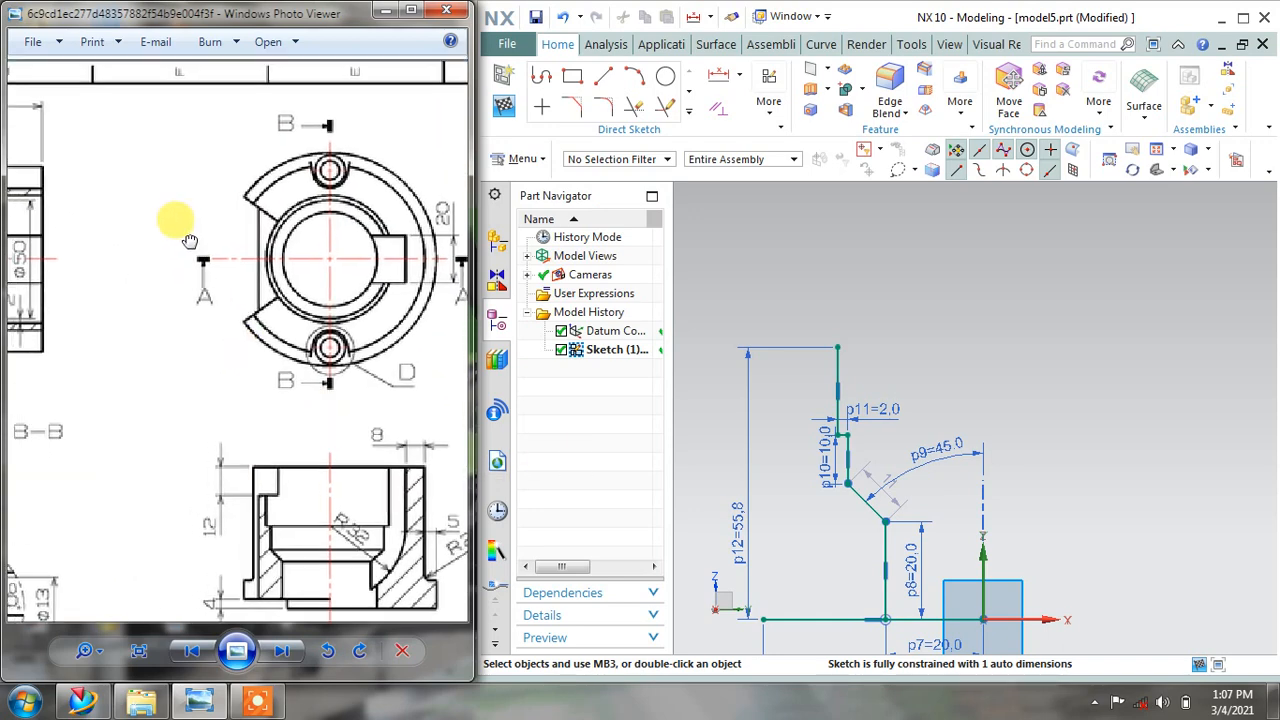
pyautogui.moveTo(187, 242); pyautogui.dragTo(453, 256)
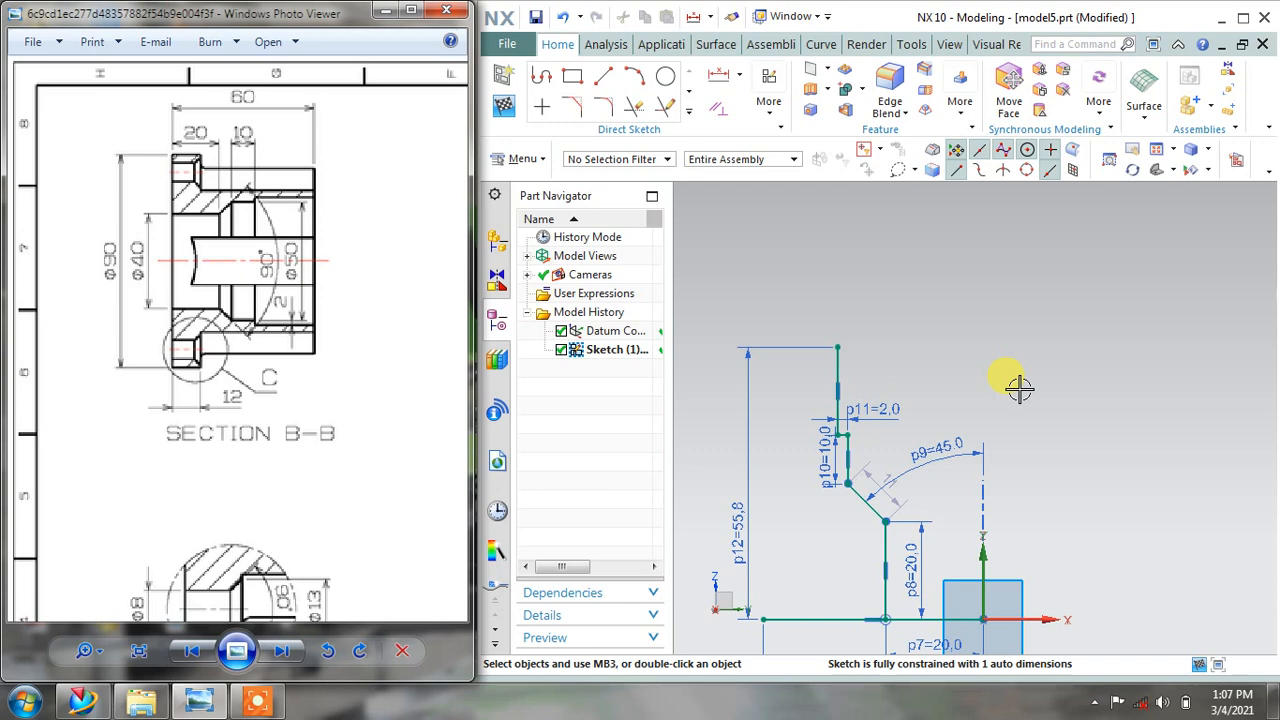
# Set the profile's overall vertical dimension to the expression 60-4 mm
pyautogui.keyDown('shift'); pyautogui.moveTo(971, 397); pyautogui.dragTo(966, 312, button='middle'); pyautogui.keyUp('shift')
pyautogui.doubleClick(736, 426)
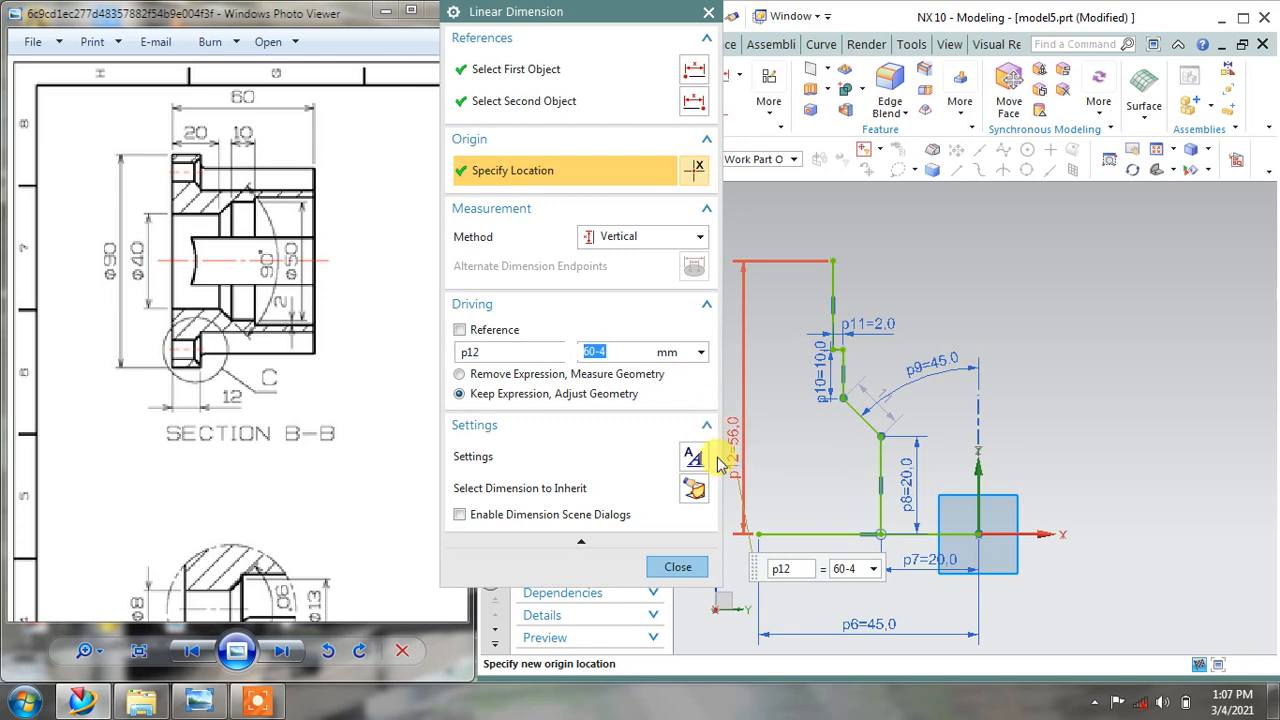
pyautogui.click(678, 567)
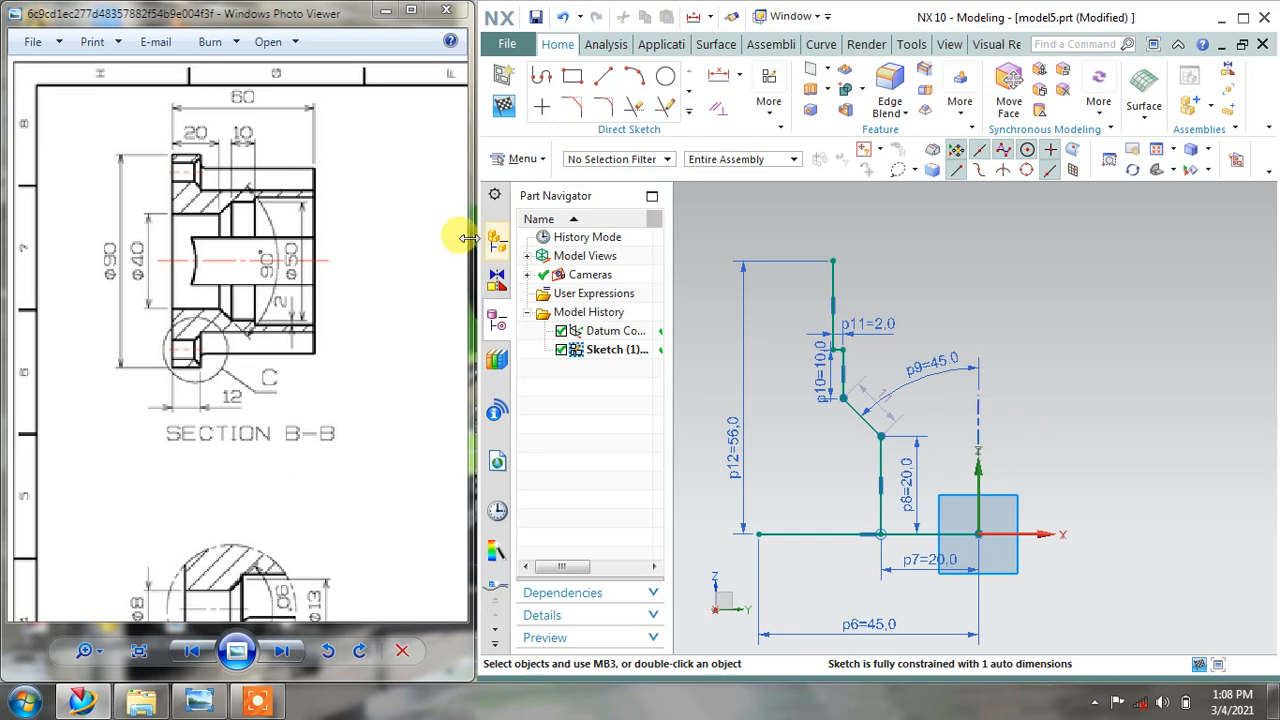
# Sketch the flange outline from the base line's outer end: about 7 mm up, about 12 mm inward, and about 55 mm up past the inner profile
pyautogui.click(541, 77)
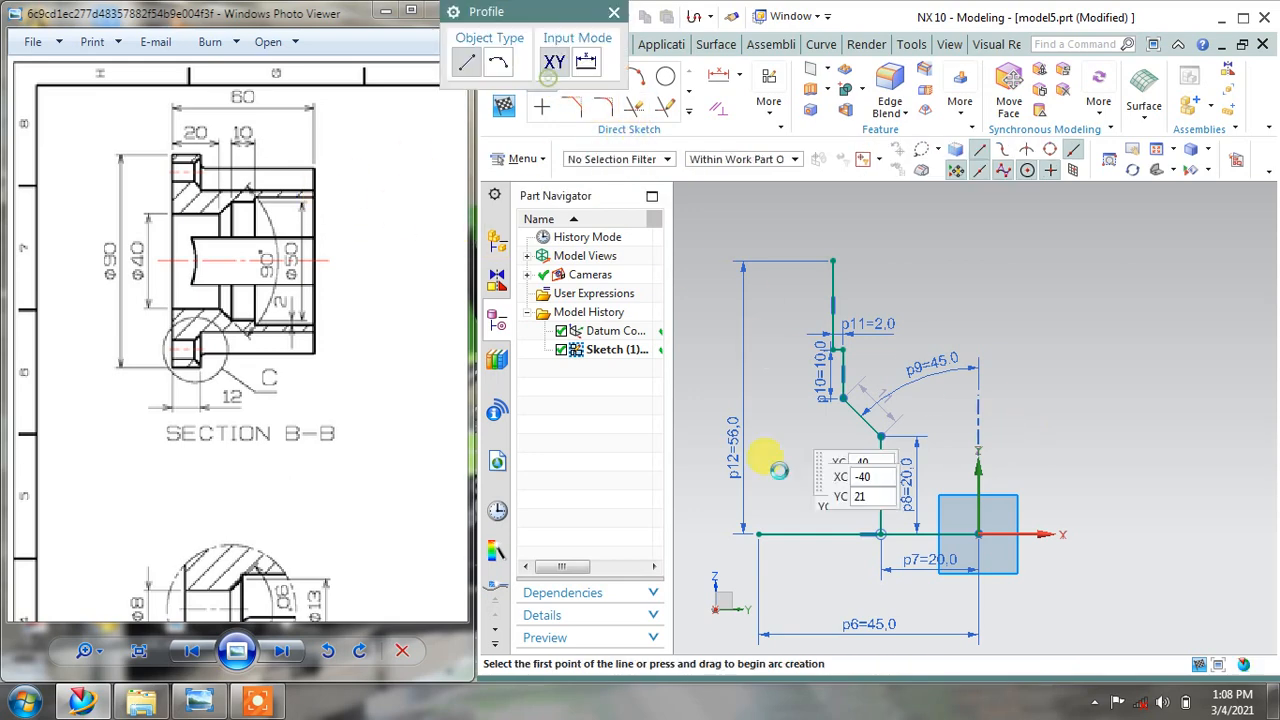
pyautogui.click(758, 531)
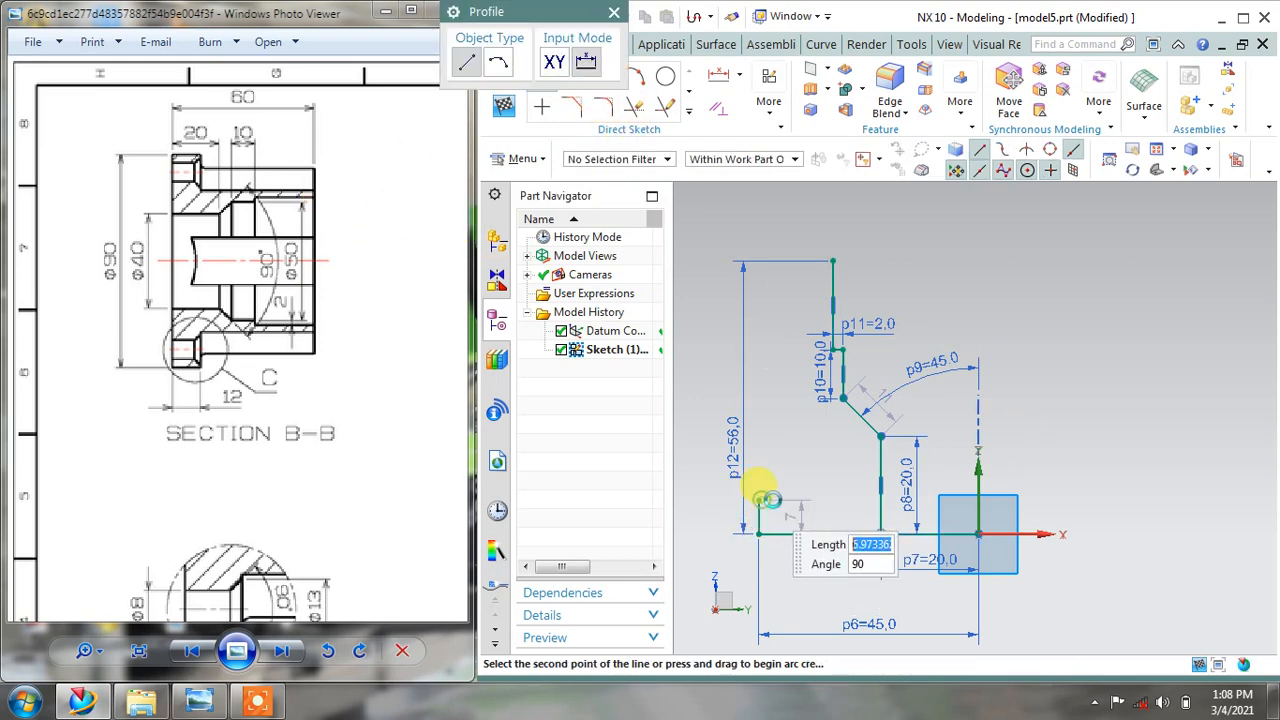
pyautogui.click(817, 497)
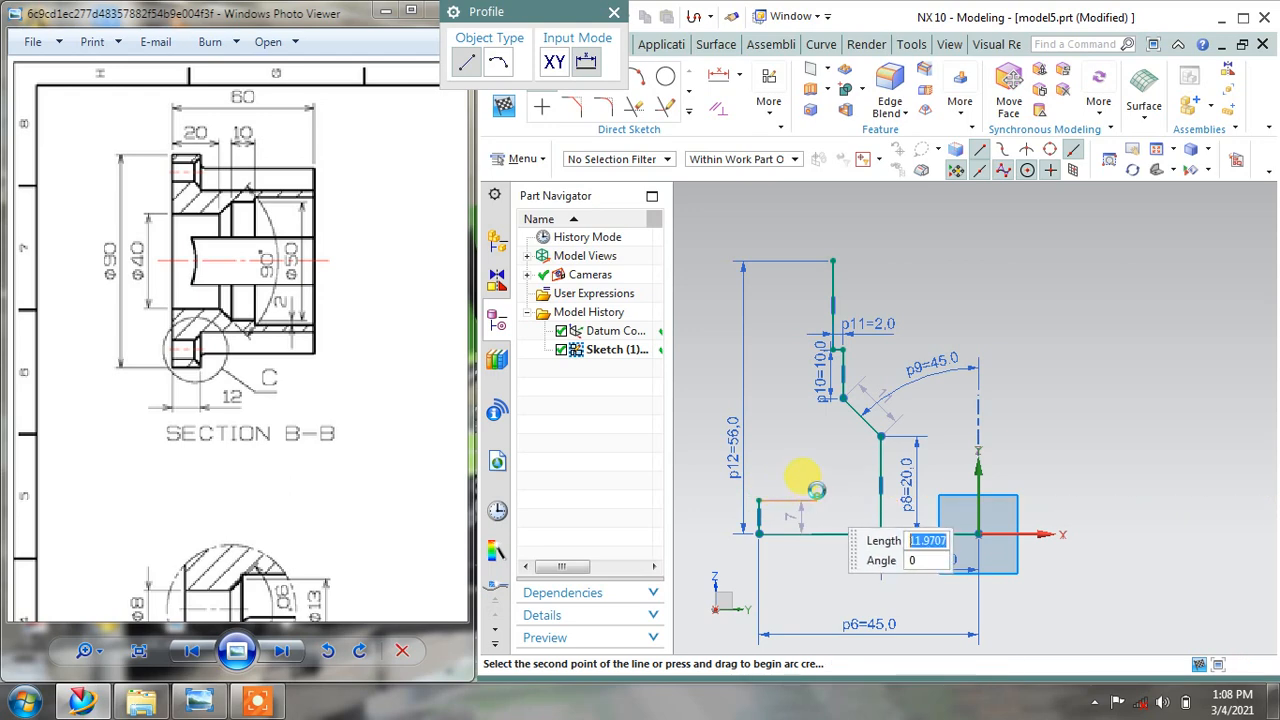
pyautogui.click(818, 236)
# Sketch a horizontal line about 5 mm long from the inner profile's uppermost endpoint outward across the long vertical line
pyautogui.scroll(3, 829, 250)
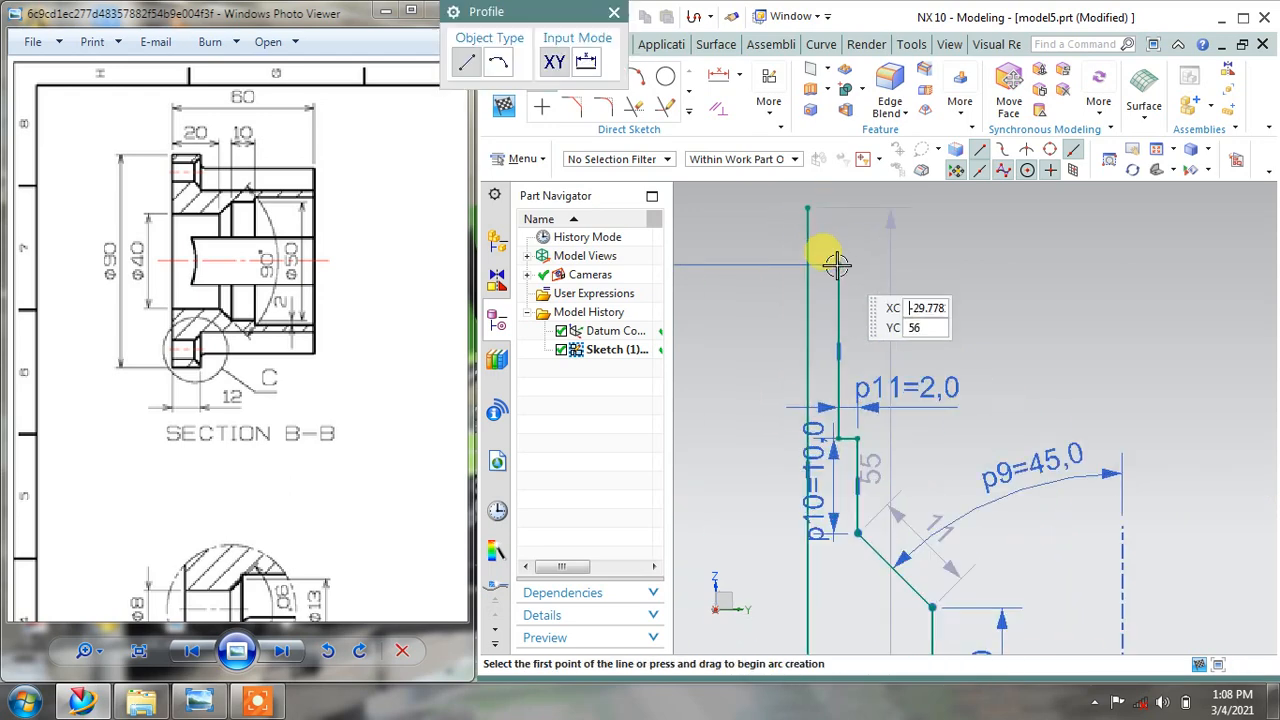
pyautogui.click(838, 263)
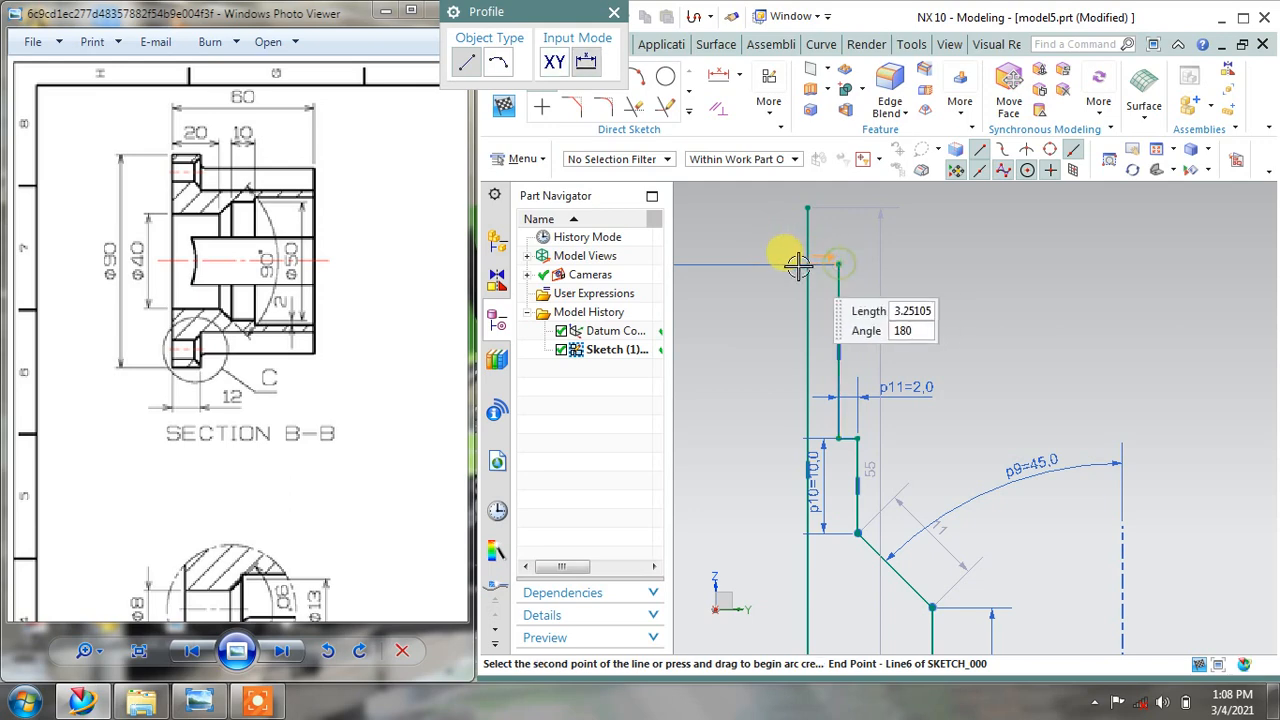
pyautogui.click(791, 265)
pyautogui.press('Escape')
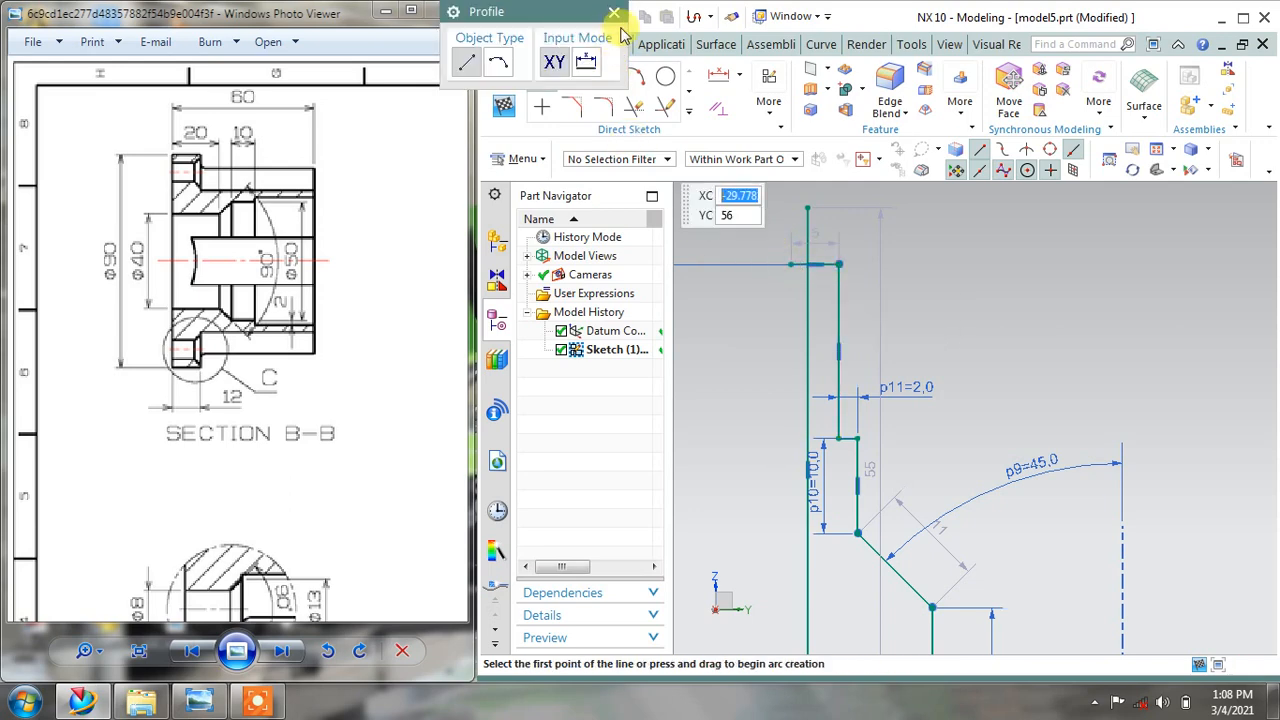
pyautogui.click(614, 13)
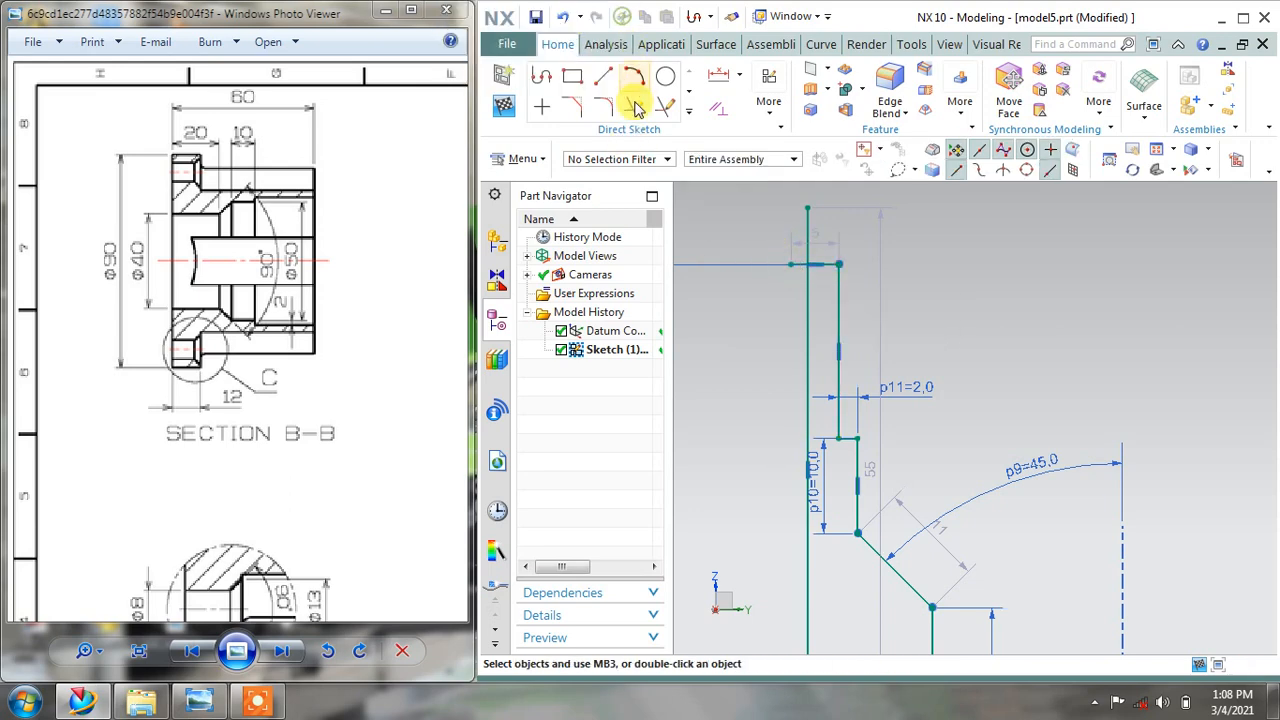
# Trim the overhanging ends of the long outer vertical line and the upper horizontal line at their crossing with Quick Trim
pyautogui.click(793, 252)
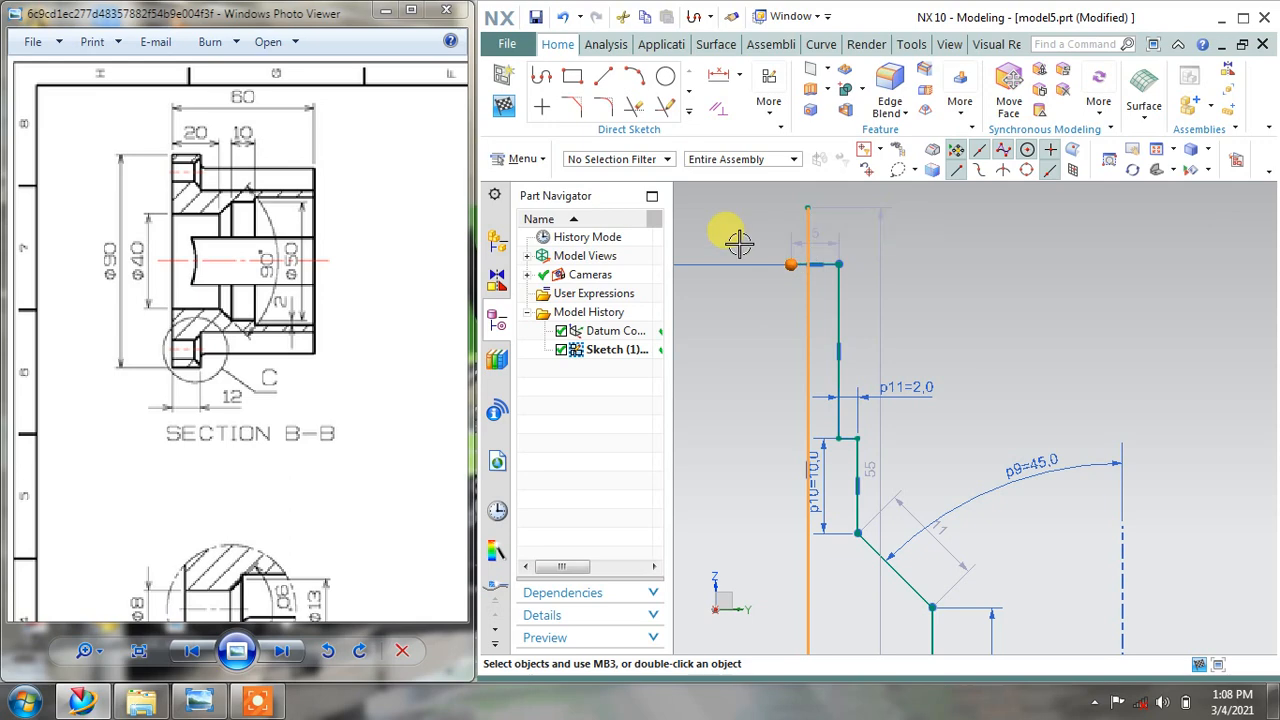
pyautogui.click(636, 108)
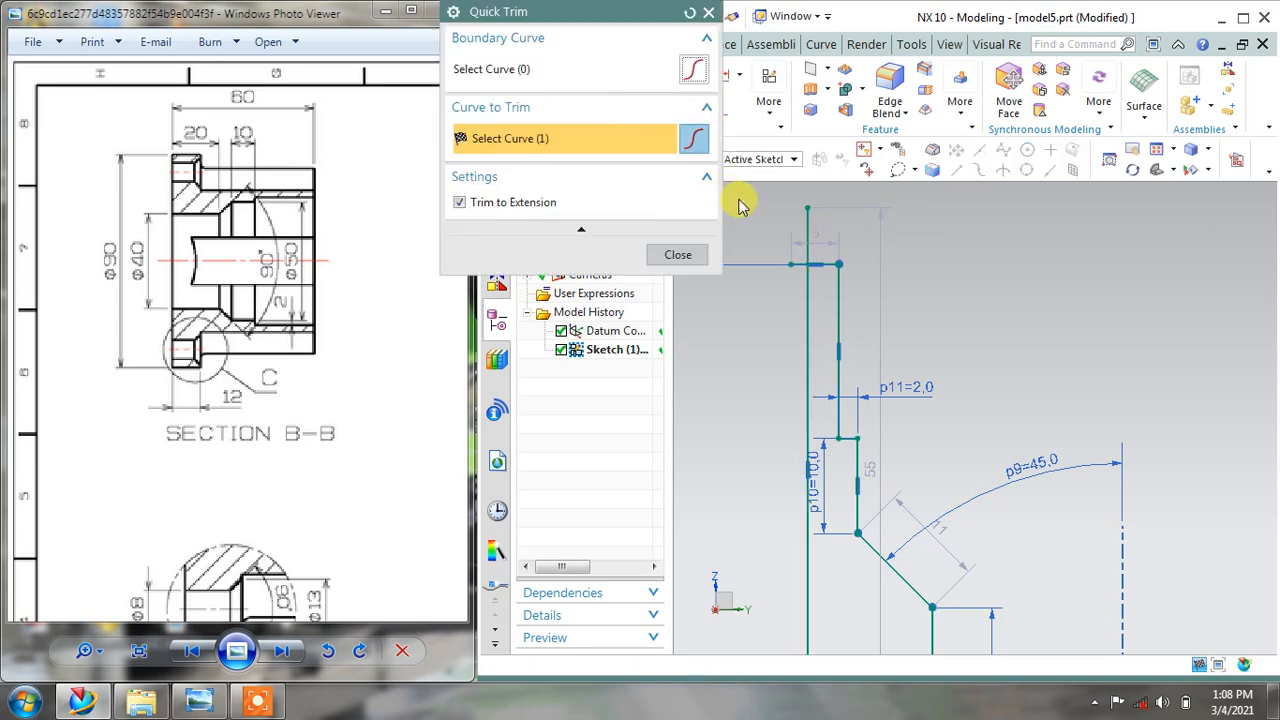
pyautogui.click(689, 254)
# Move the dimension of the flange's horizontal shoulder above the line and set its length to 5 mm, following section A-A
pyautogui.scroll(-3, 849, 281)
pyautogui.scroll(2, 826, 525)
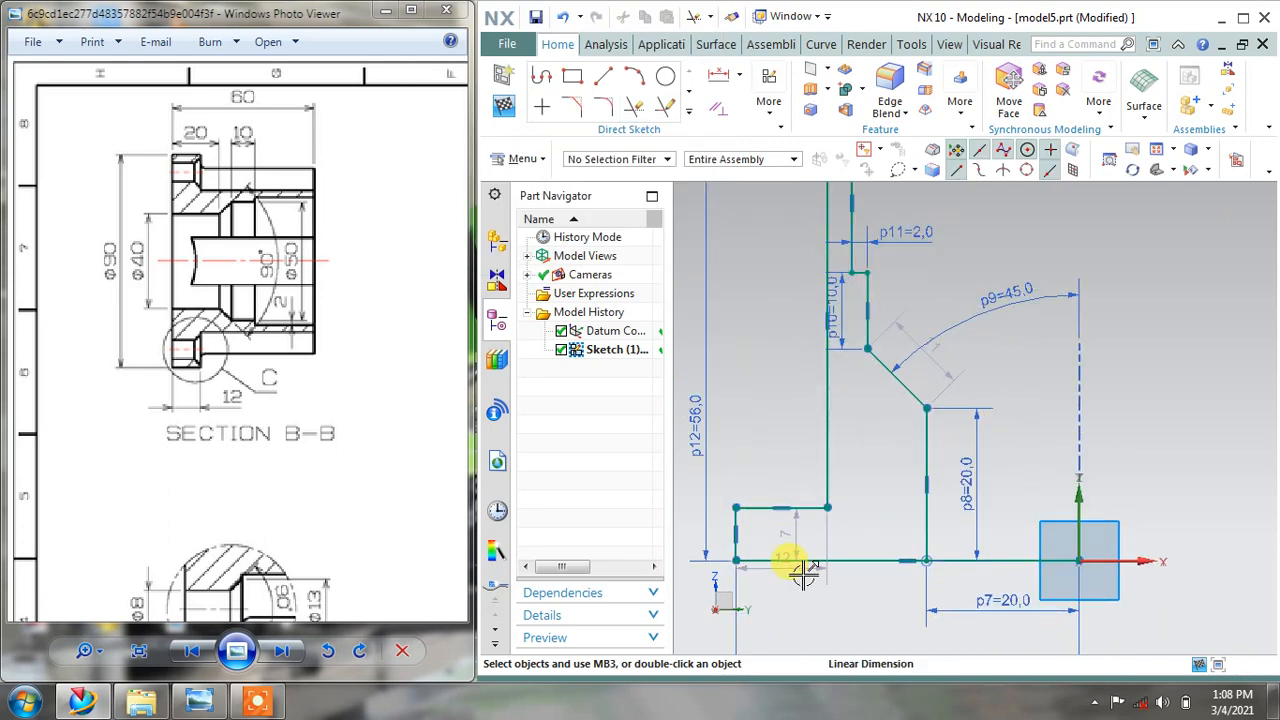
pyautogui.moveTo(790, 566)
pyautogui.mouseDown()
pyautogui.moveTo(770, 445)
pyautogui.moveTo(778, 455)
pyautogui.mouseUp()
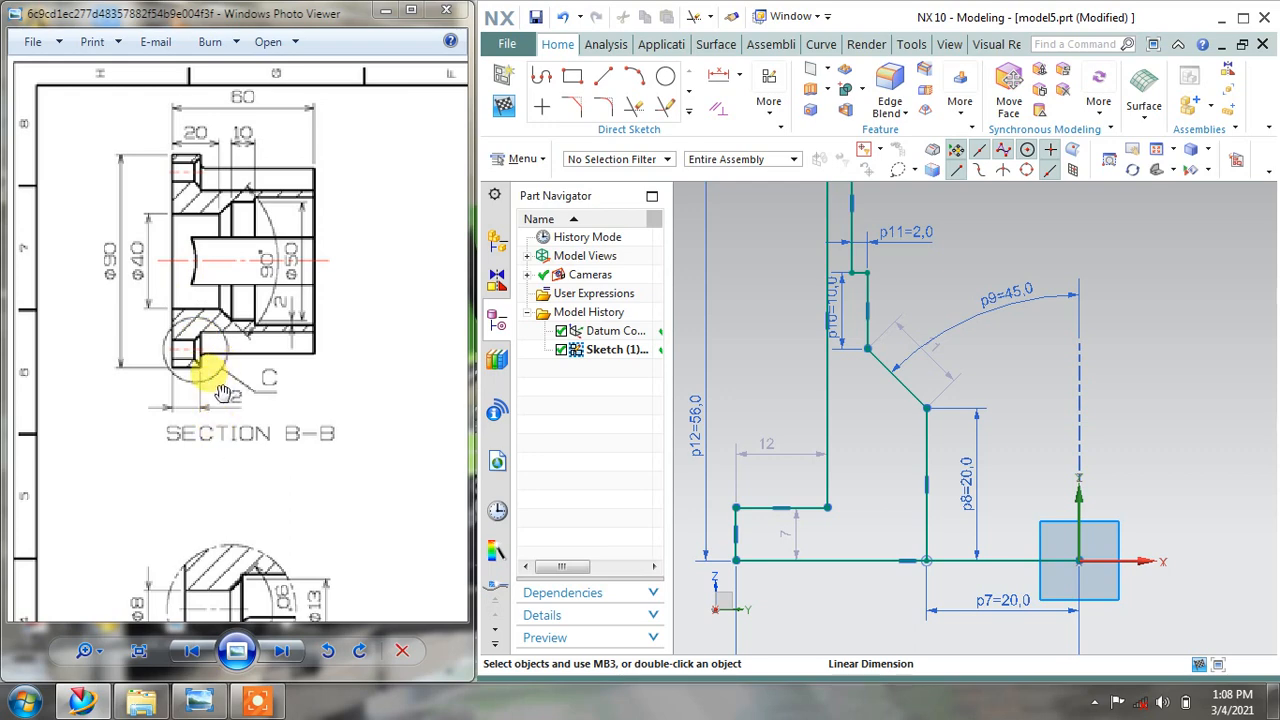
pyautogui.moveTo(315, 419)
pyautogui.mouseDown()
pyautogui.moveTo(194, 283)
pyautogui.moveTo(154, 266)
pyautogui.mouseUp()
pyautogui.moveTo(336, 391)
pyautogui.mouseDown()
pyautogui.moveTo(292, 428)
pyautogui.moveTo(151, 411)
pyautogui.mouseUp()
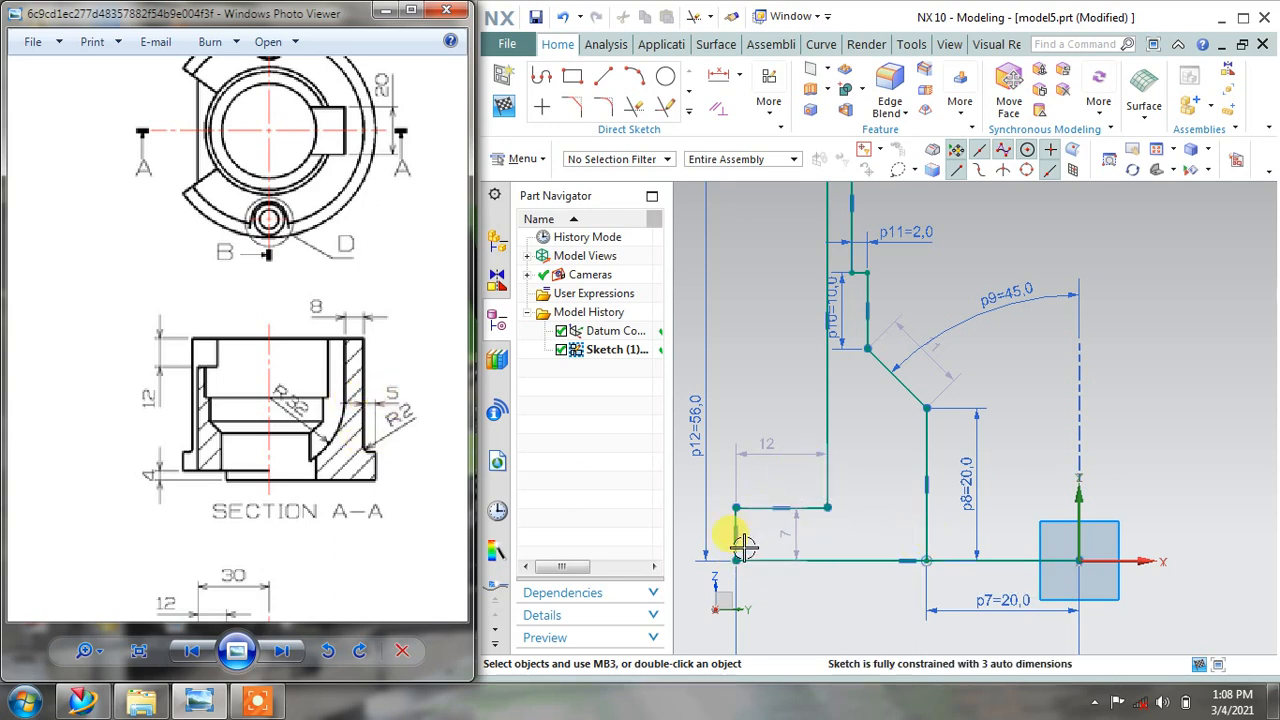
pyautogui.doubleClick(770, 452)
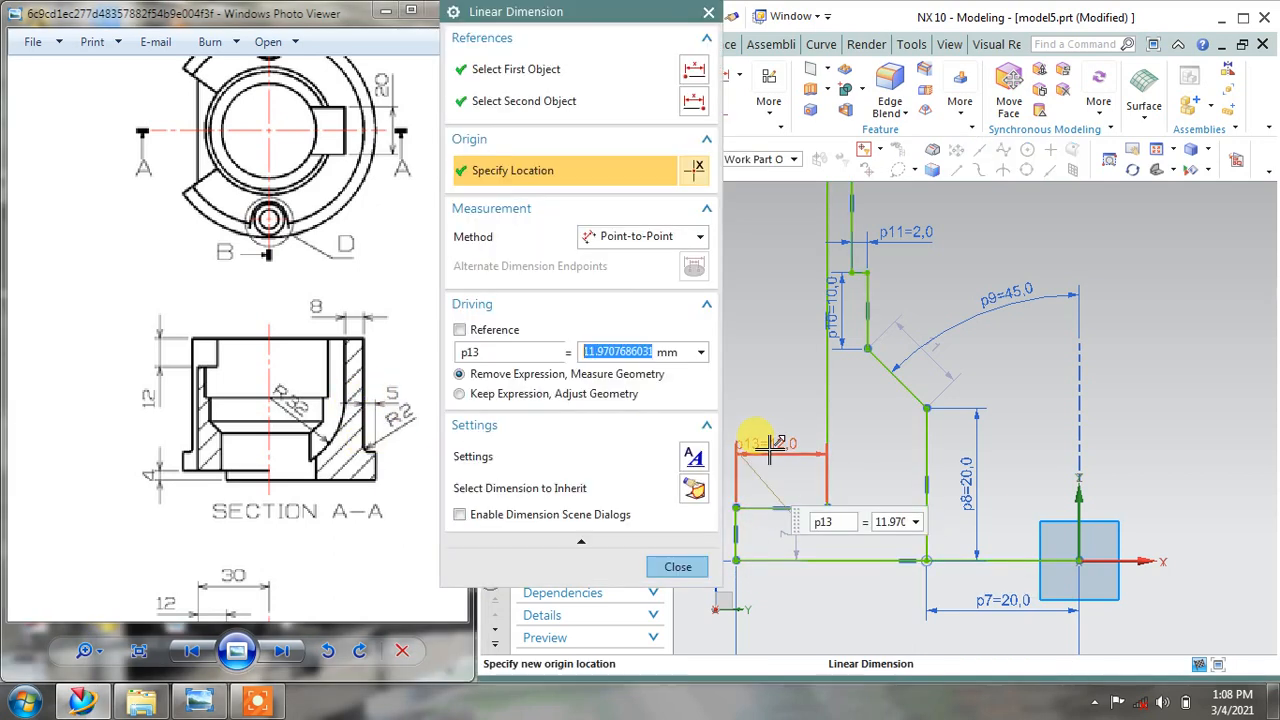
pyautogui.press('Return')
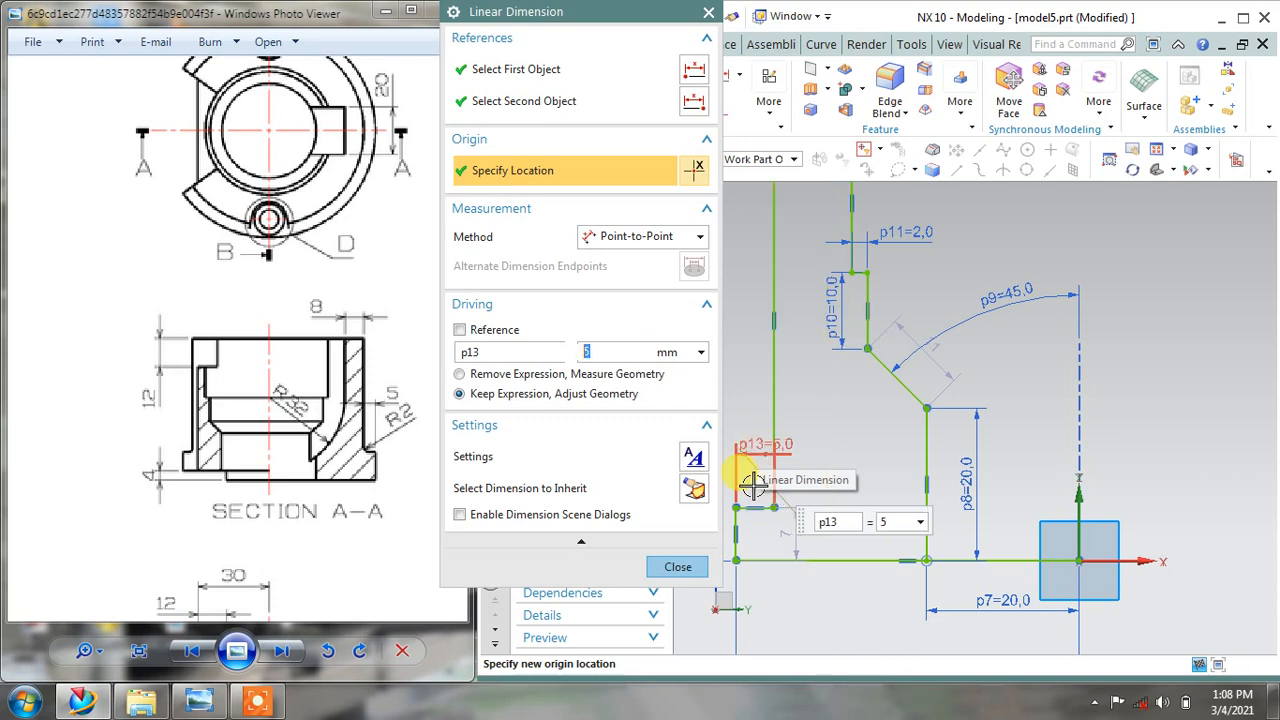
pyautogui.click(680, 566)
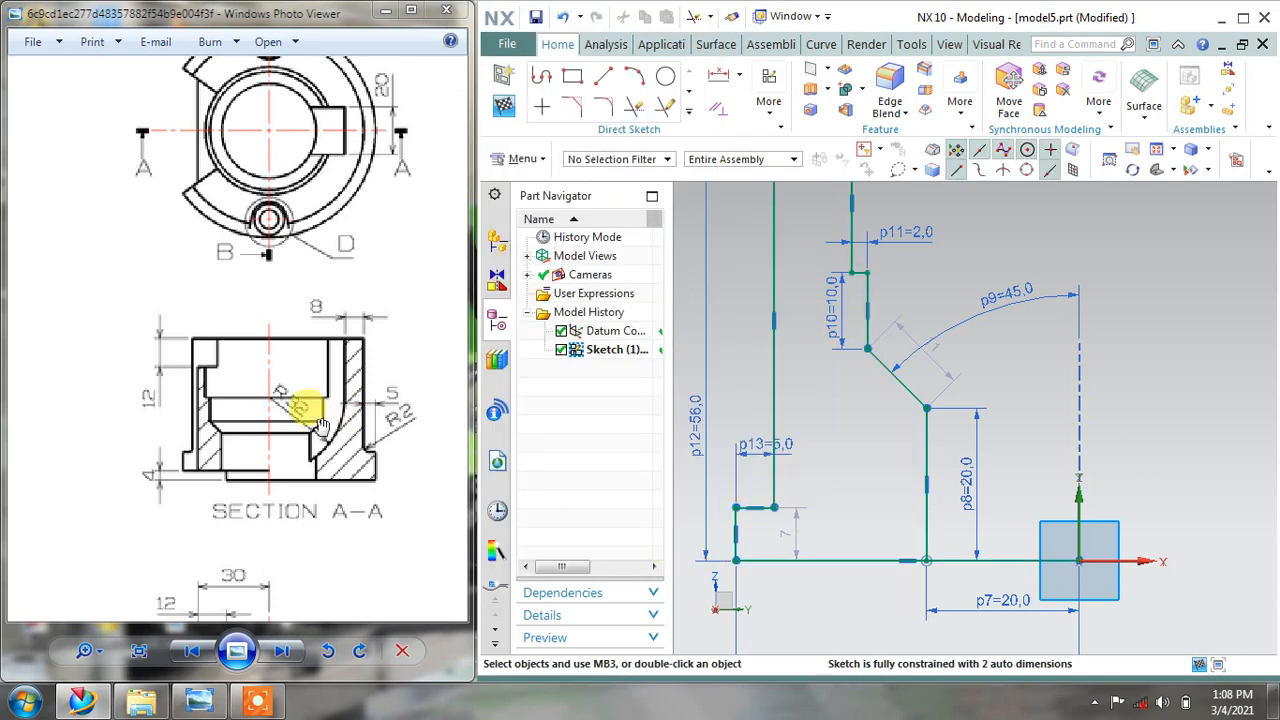
# Check the flange in section B-B and set the height of the flange's outer edge to 8 mm
pyautogui.moveTo(120, 386); pyautogui.dragTo(420, 390)
pyautogui.moveTo(217, 338); pyautogui.dragTo(217, 480)
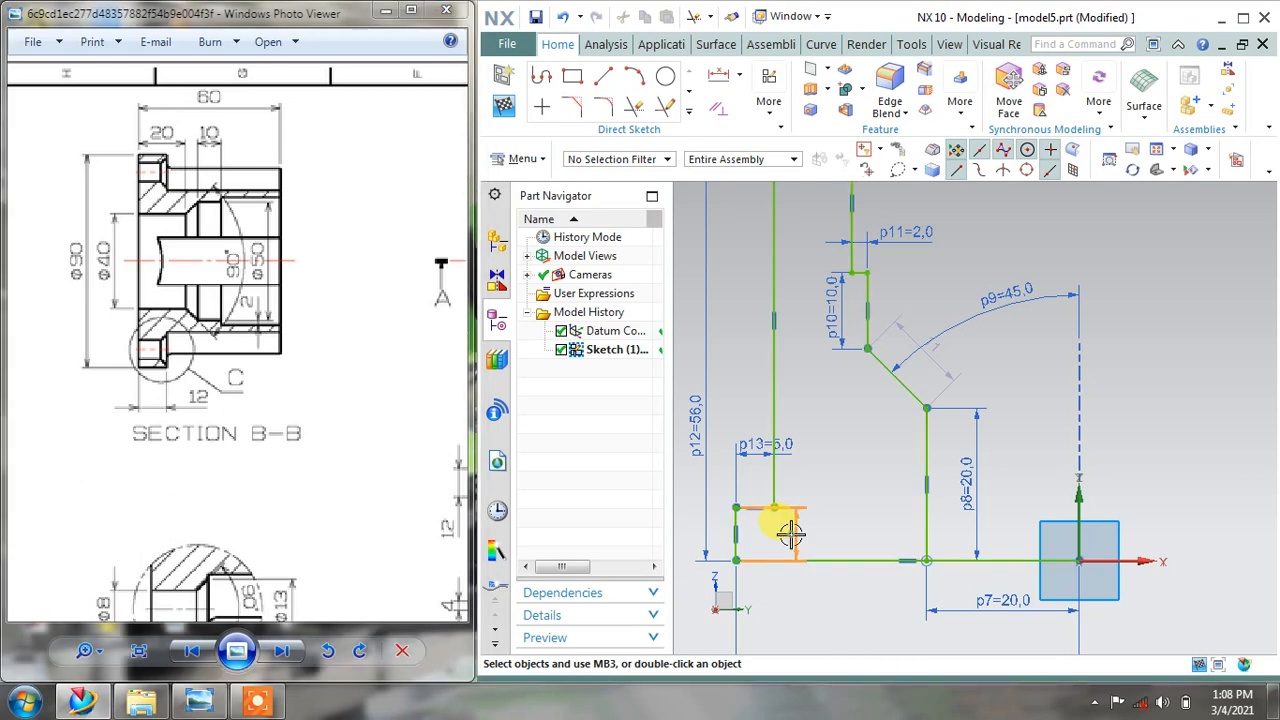
pyautogui.doubleClick(791, 535)
pyautogui.write('8')
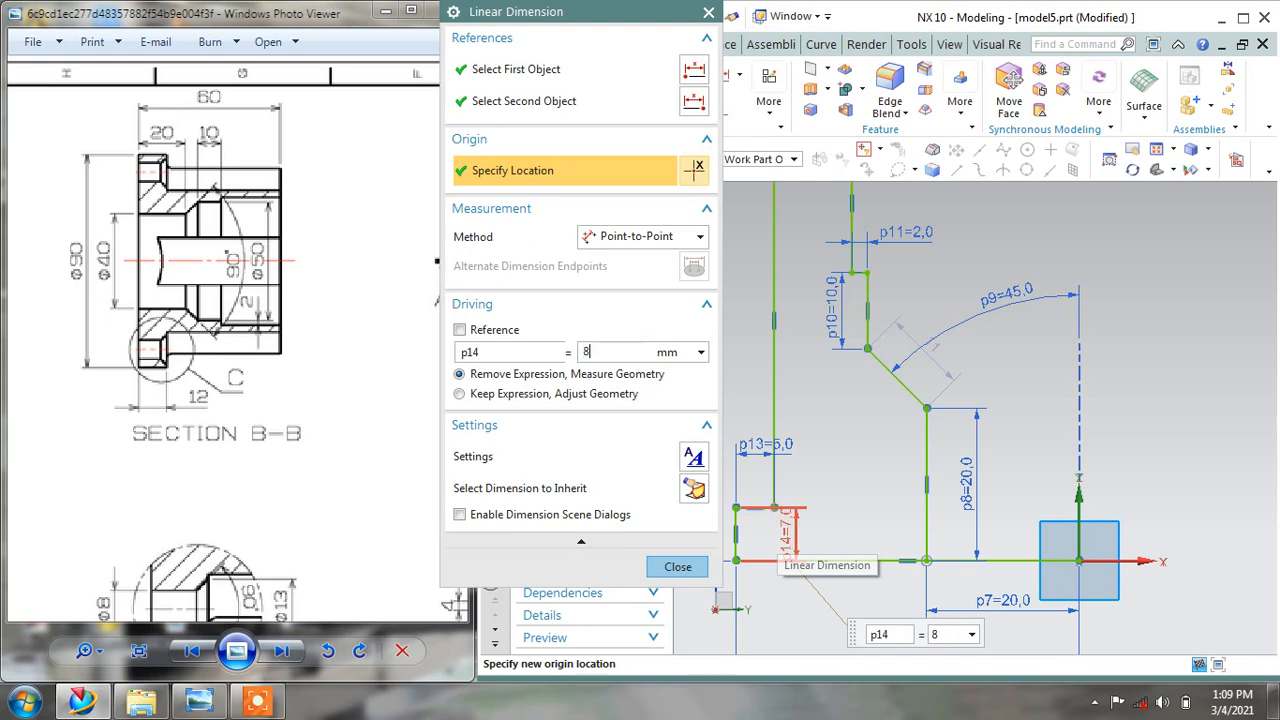
pyautogui.click(677, 566)
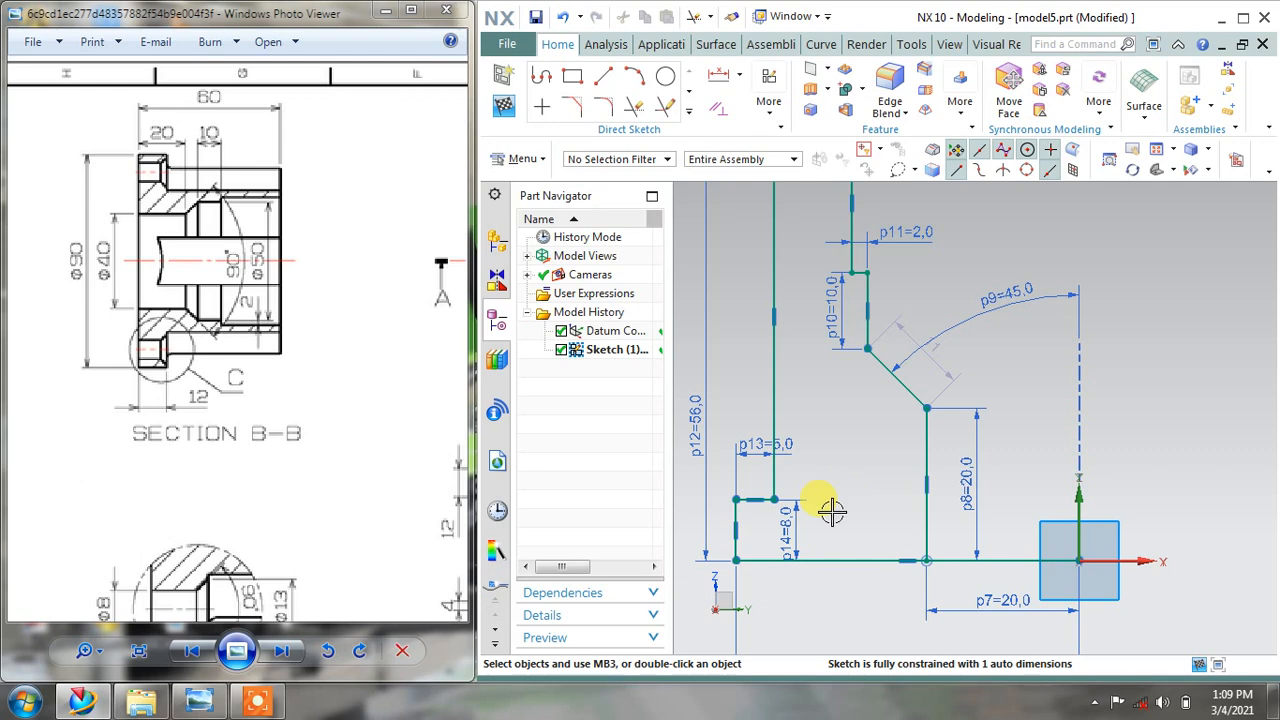
# Compare the closed profile with section B-B, examining the 90° chamfer, the Ø50 bore and the 2 mm inner step
pyautogui.scroll(-2, 832, 511)
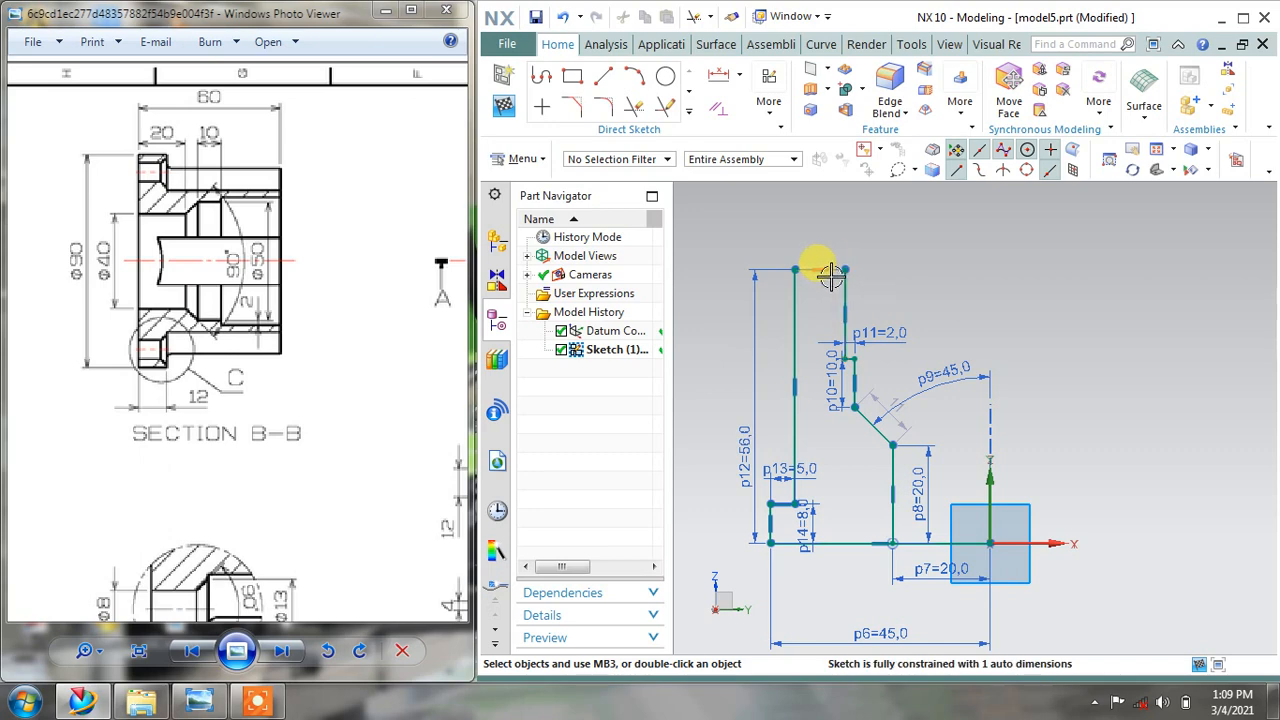
pyautogui.moveTo(334, 337)
pyautogui.mouseDown()
pyautogui.moveTo(60, 366)
pyautogui.moveTo(241, 376)
pyautogui.mouseUp()
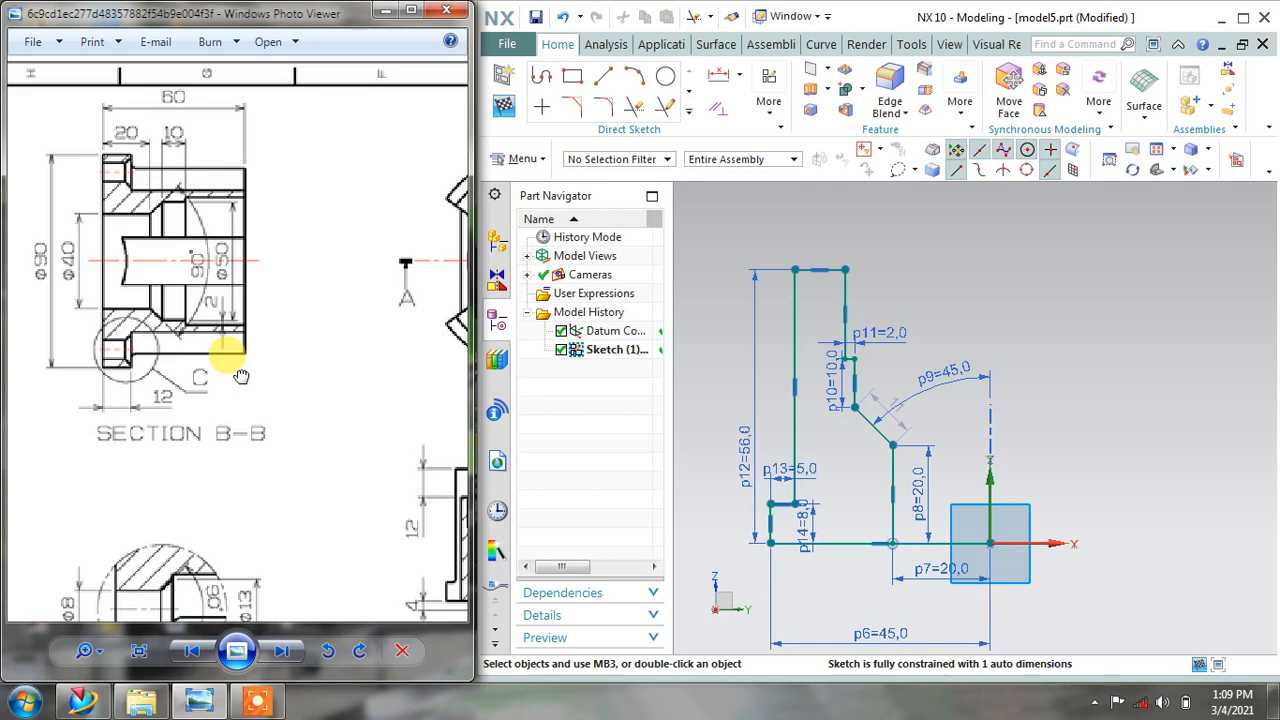
pyautogui.moveTo(241, 376); pyautogui.dragTo(246, 376)
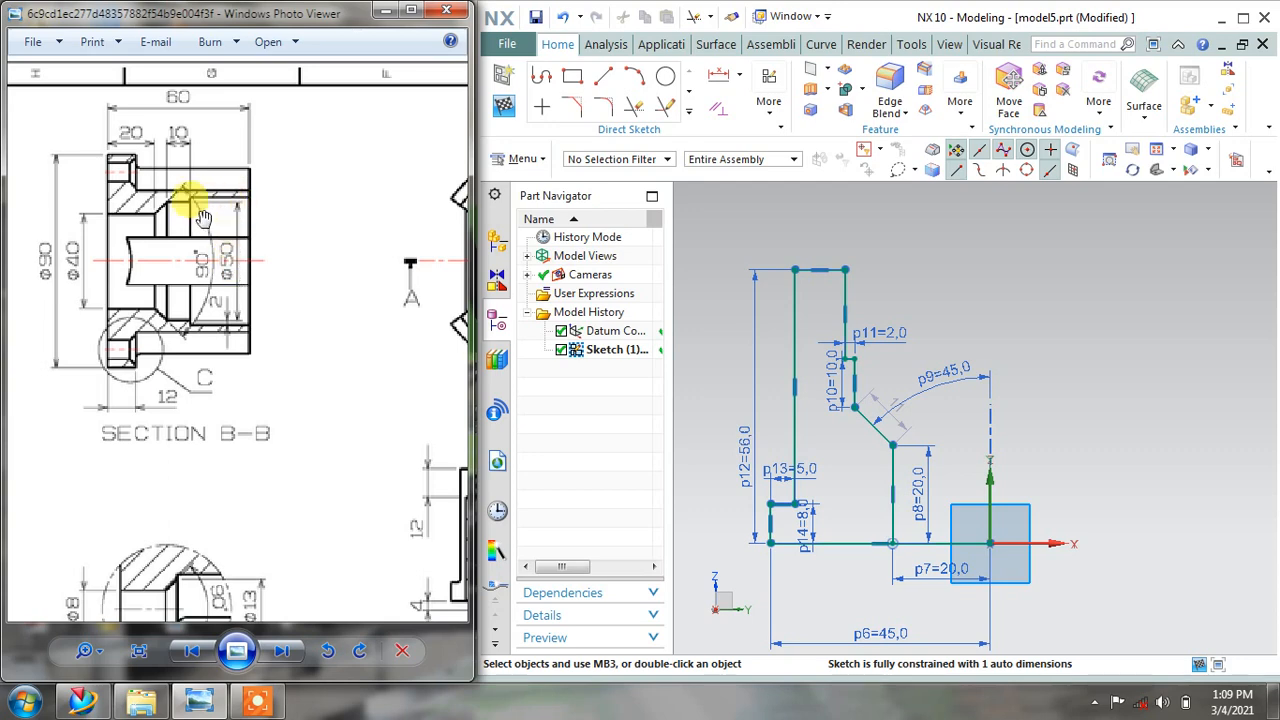
pyautogui.scroll(3, 226, 208)
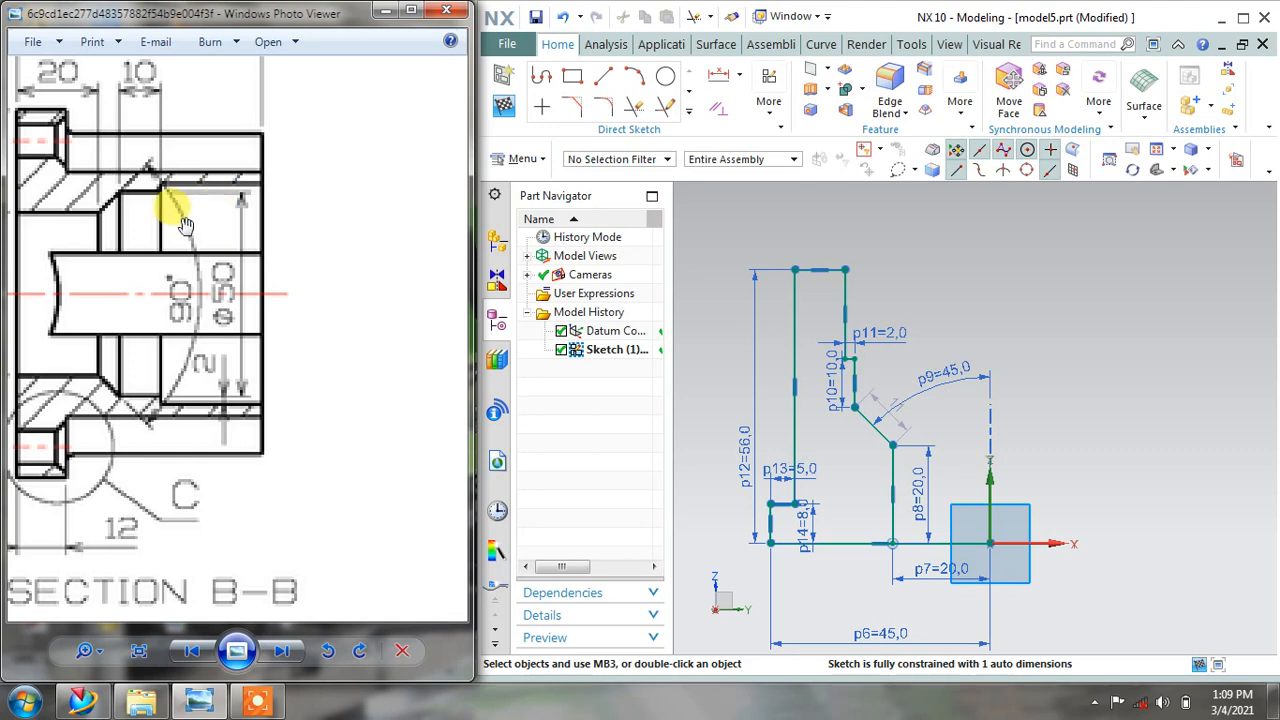
pyautogui.scroll(3, 176, 217)
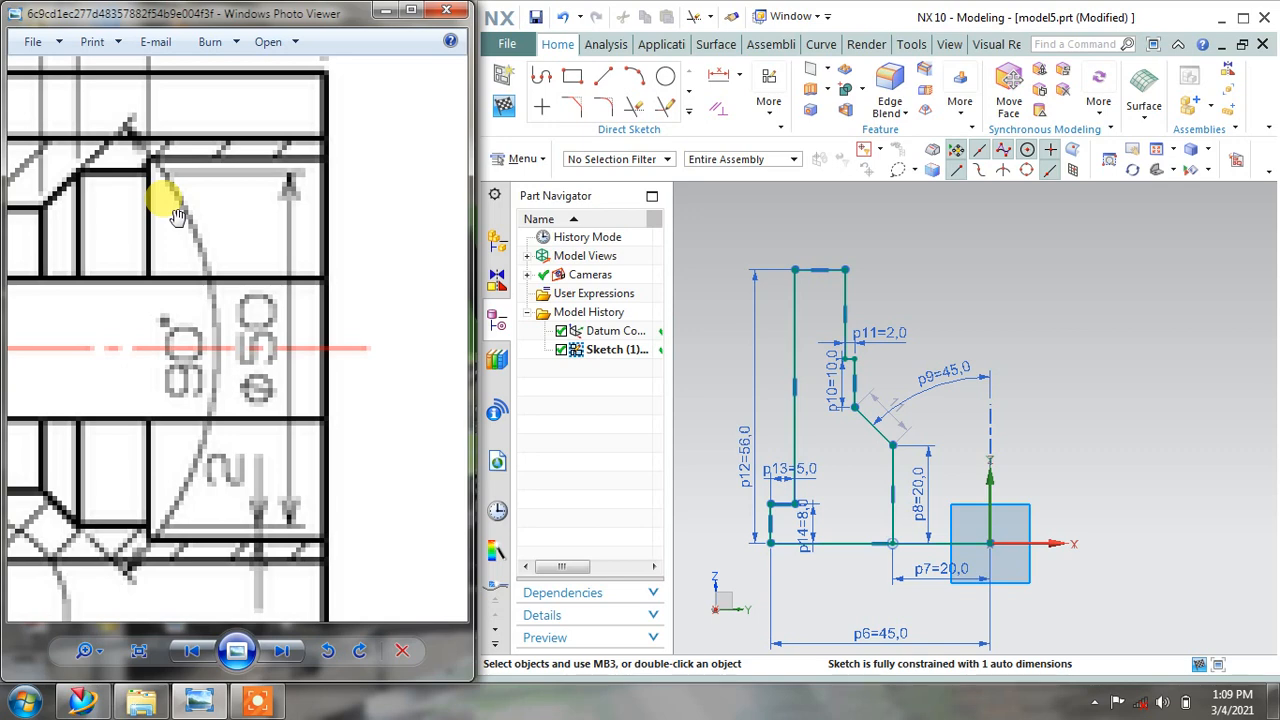
pyautogui.scroll(-2, 176, 217)
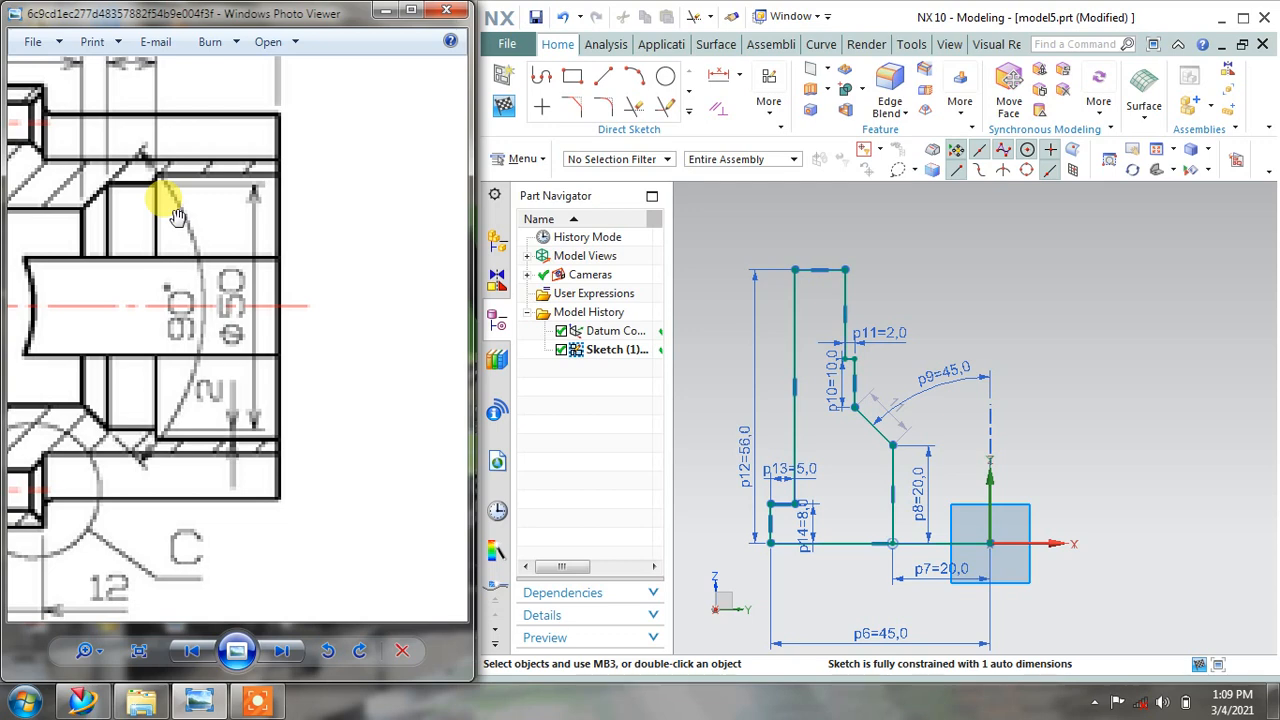
pyautogui.moveTo(176, 217)
pyautogui.mouseDown()
pyautogui.moveTo(214, 214)
pyautogui.moveTo(262, 279)
pyautogui.moveTo(249, 251)
pyautogui.moveTo(291, 274)
pyautogui.moveTo(277, 320)
pyautogui.moveTo(335, 342)
pyautogui.mouseUp()
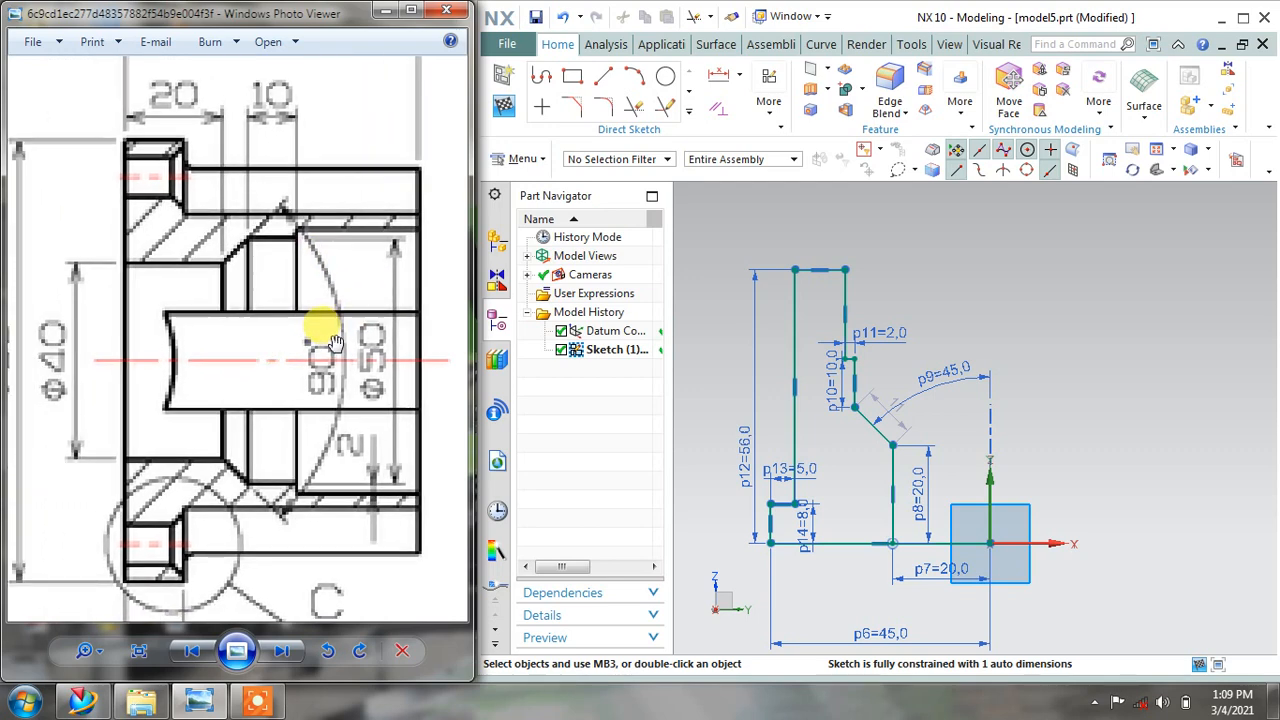
pyautogui.scroll(-3, 320, 320)
pyautogui.scroll(-2, 272, 228)
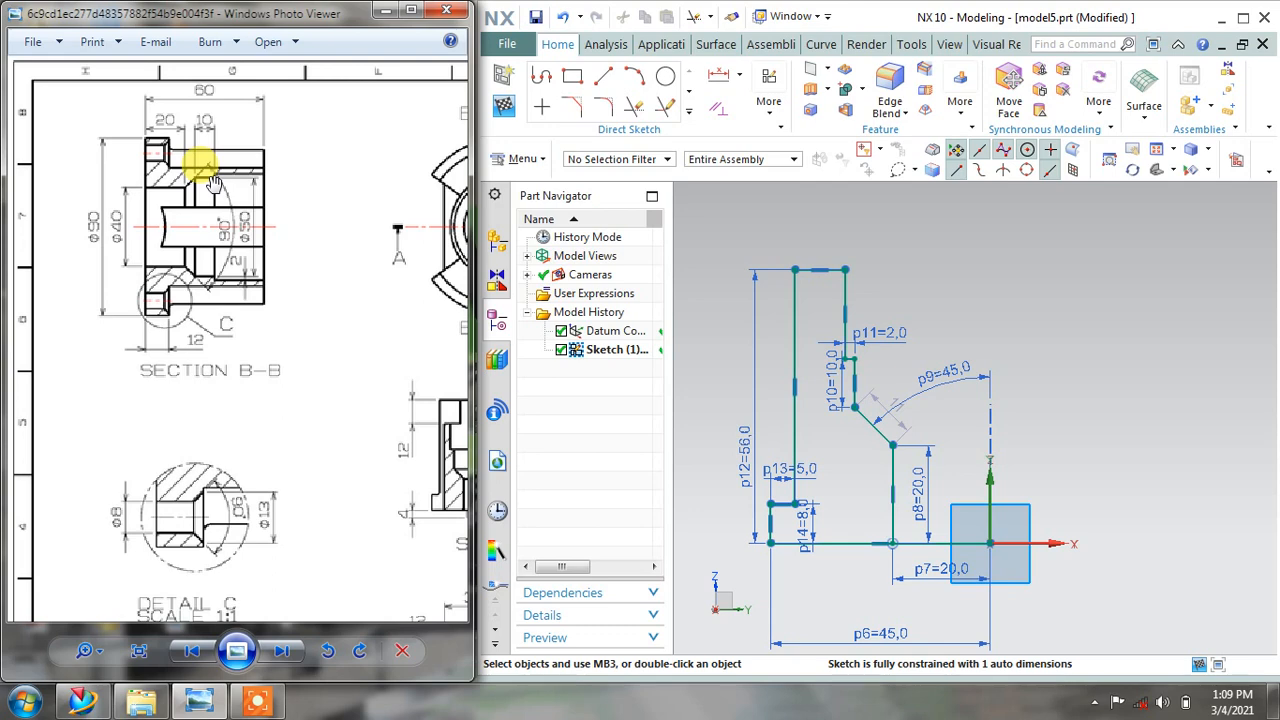
pyautogui.scroll(1, 210, 200)
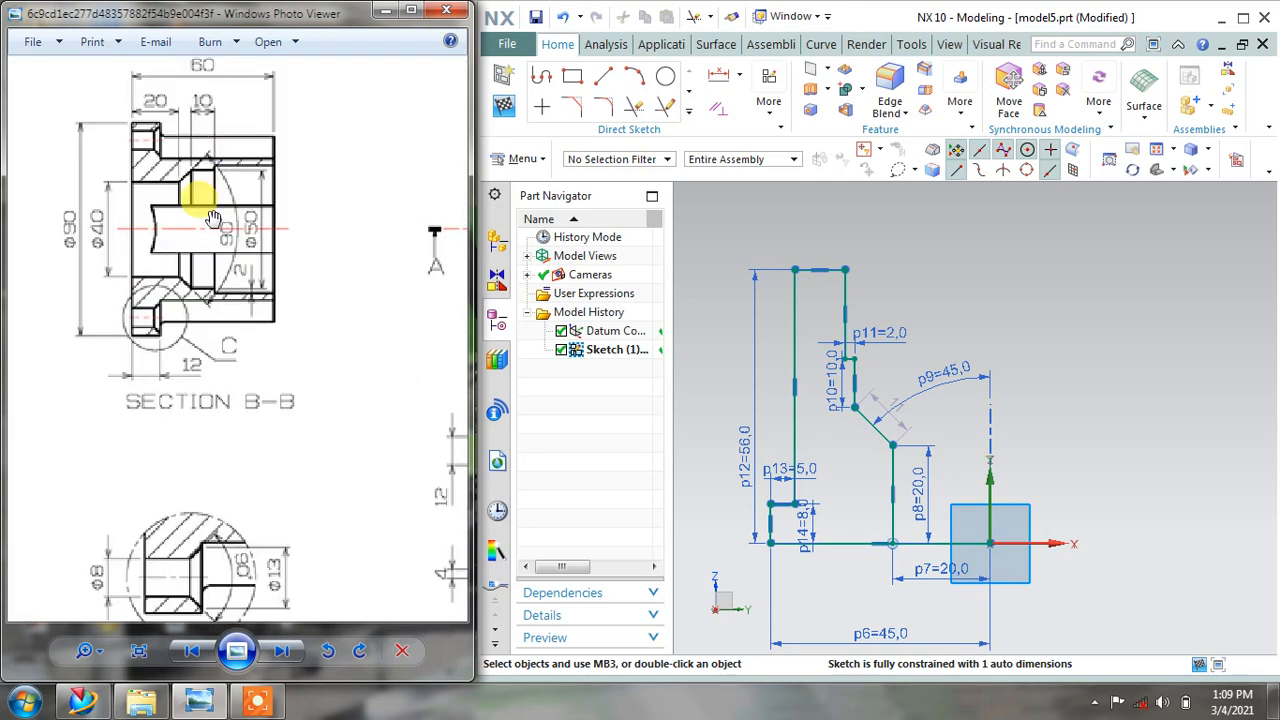
pyautogui.scroll(1, 213, 219)
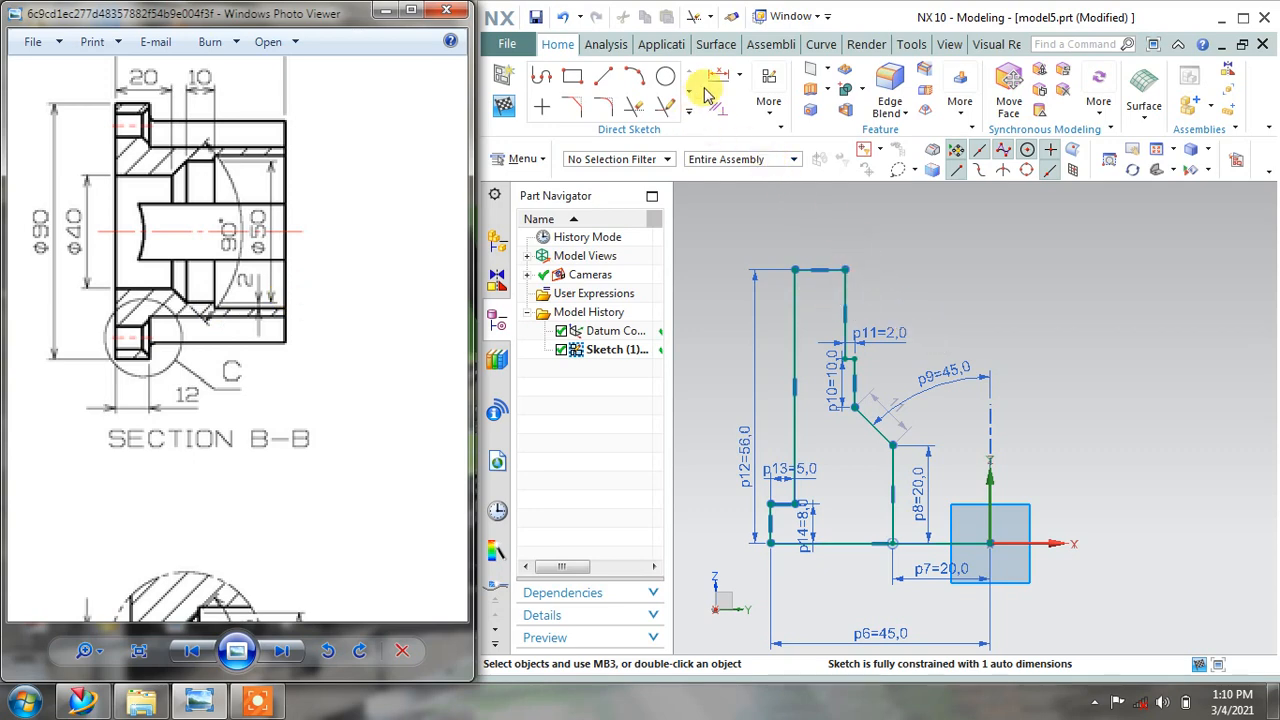
# Add a horizontal linear dimension from the vertical edge above the chamfer to the sketch origin and set it to 25 mm
pyautogui.click(740, 76)
pyautogui.click(740, 123)
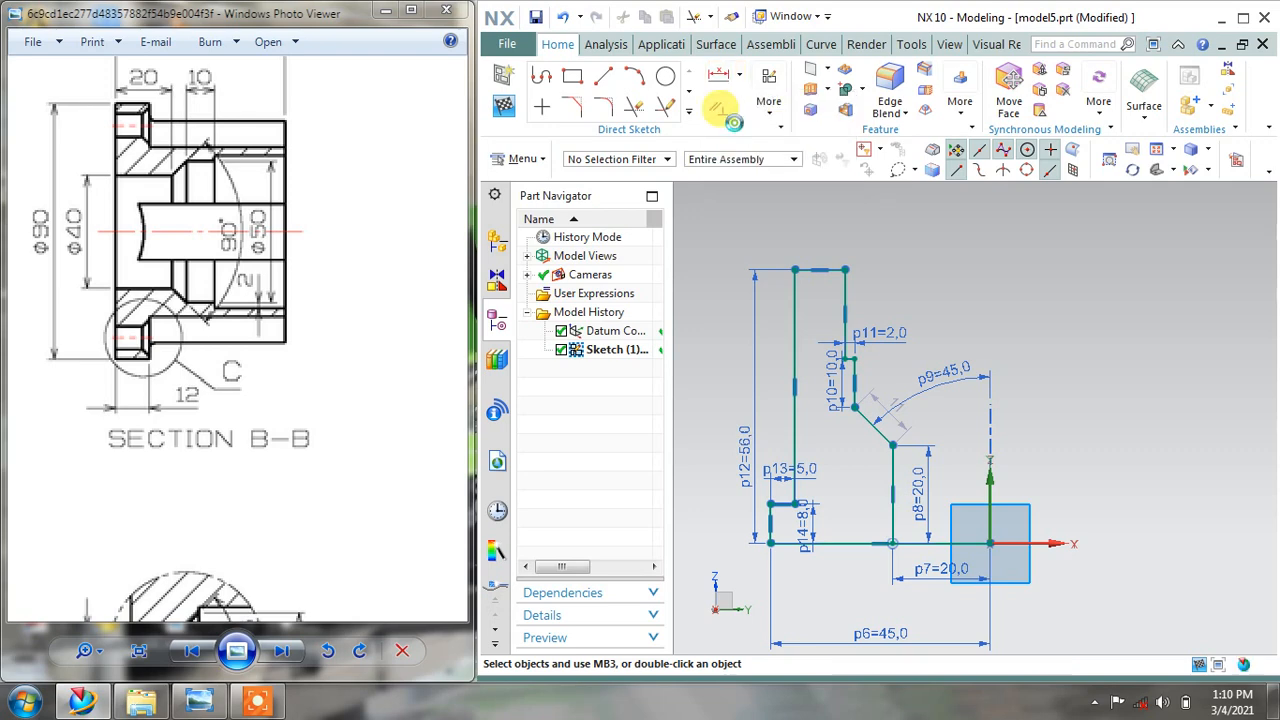
pyautogui.click(636, 258)
pyautogui.click(640, 290)
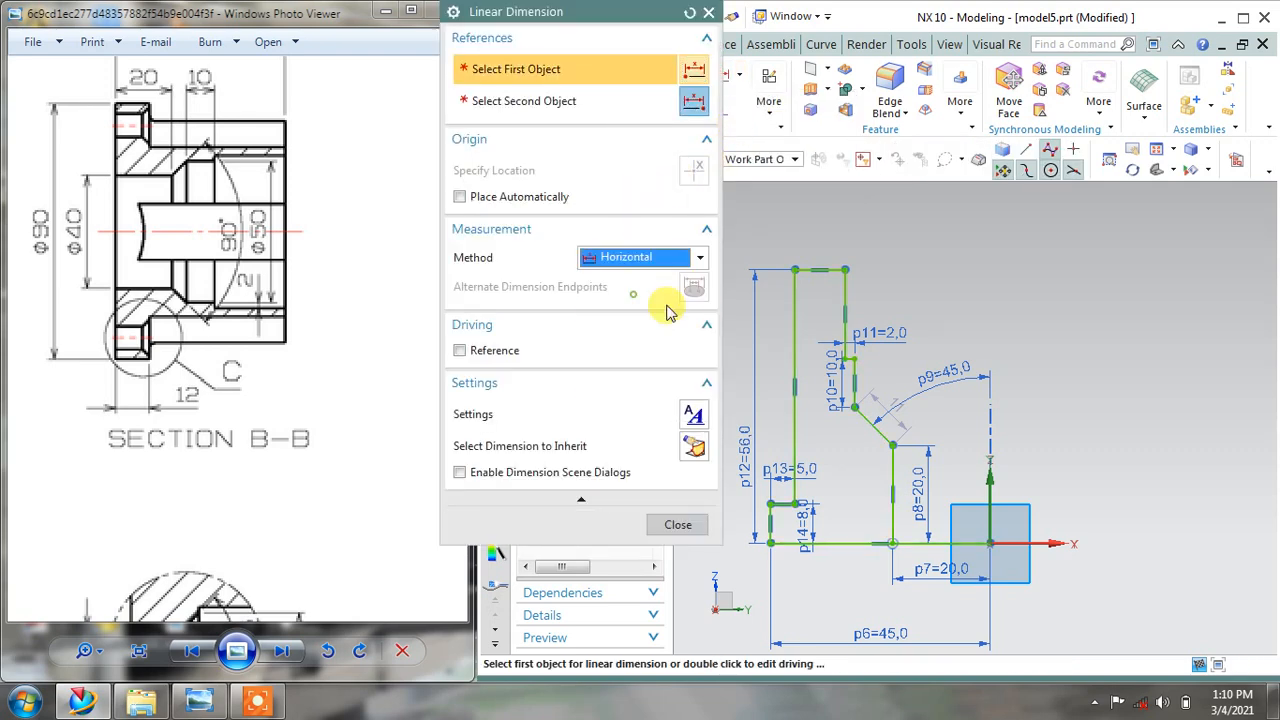
pyautogui.scroll(2, 851, 372)
pyautogui.click(849, 375)
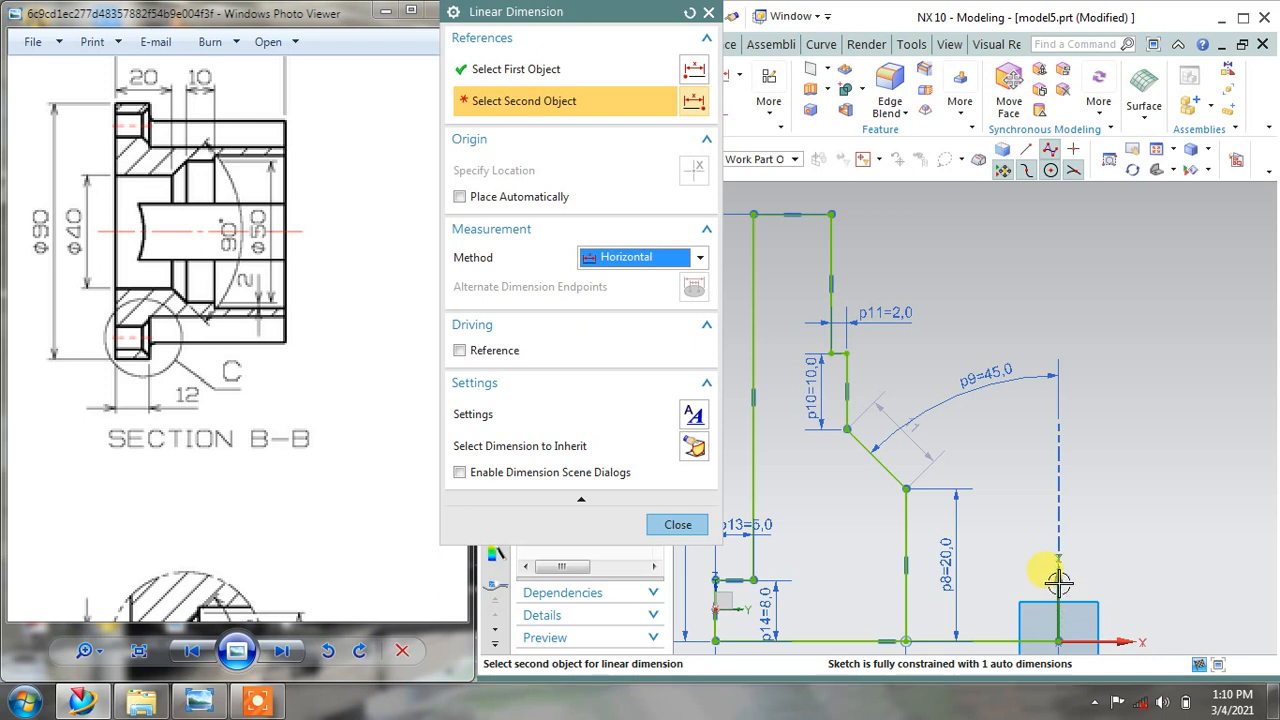
pyautogui.click(1057, 632)
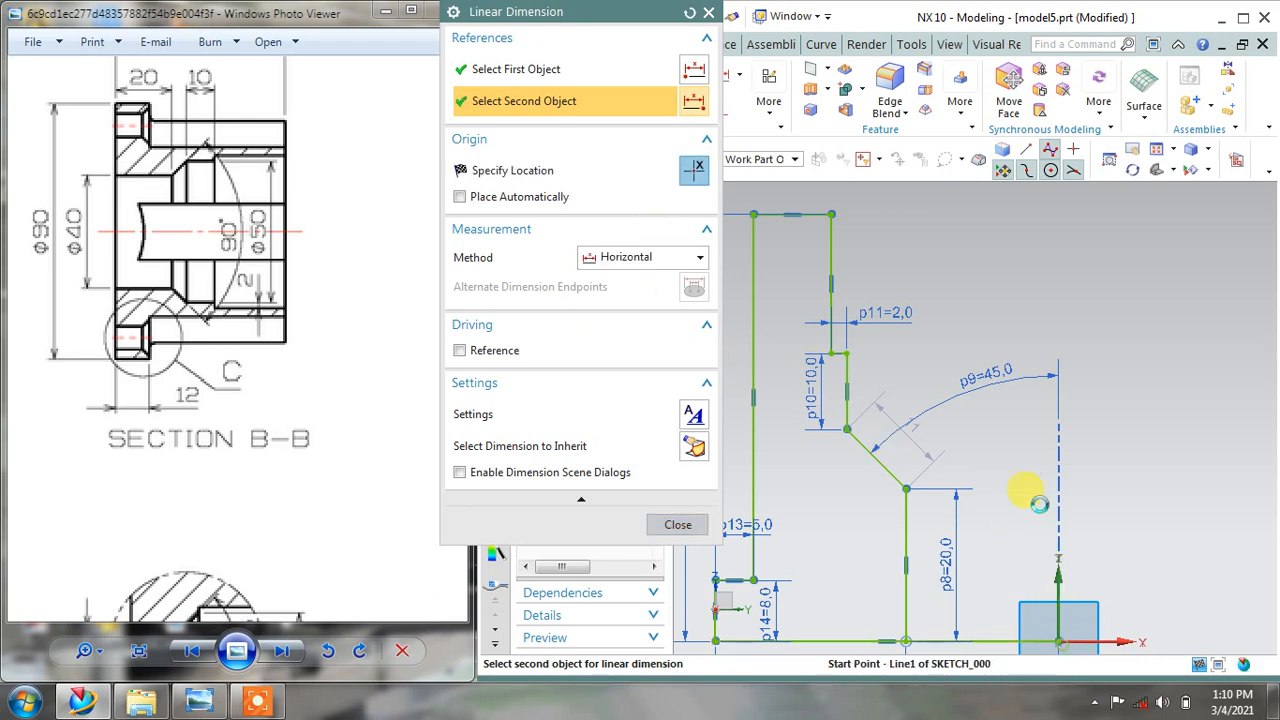
pyautogui.click(983, 253)
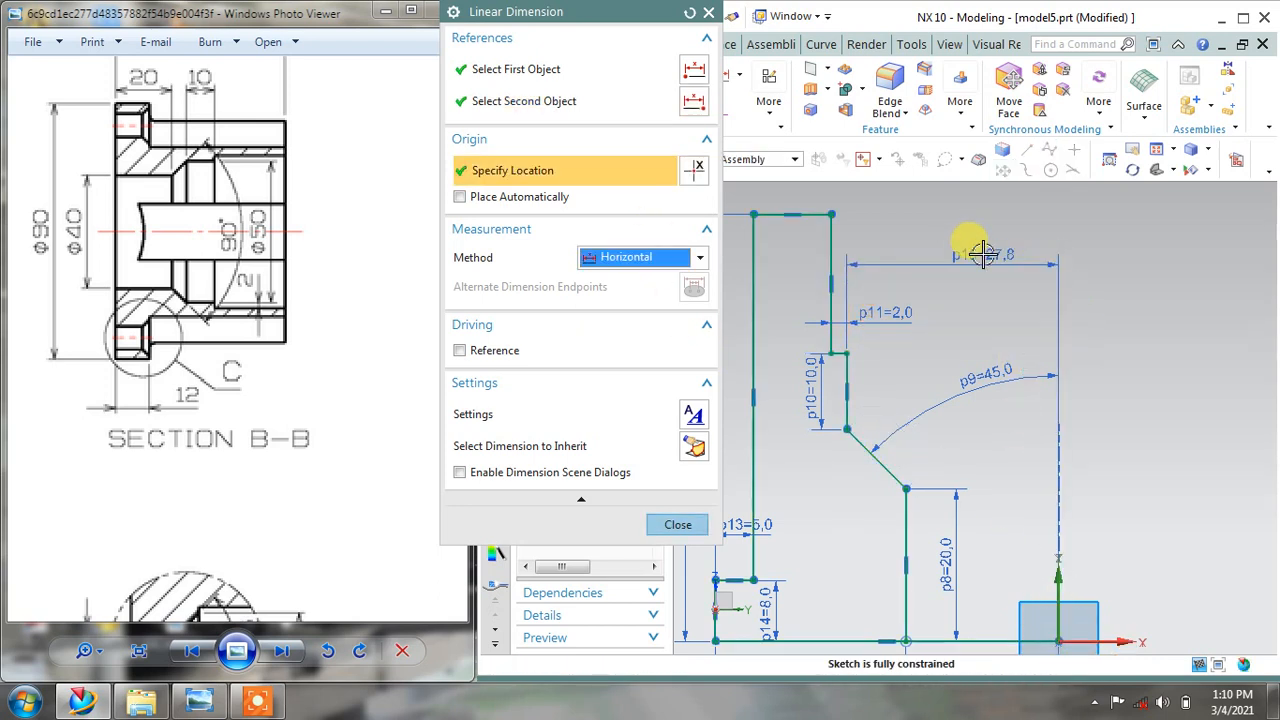
pyautogui.write('25')
pyautogui.press('Return')
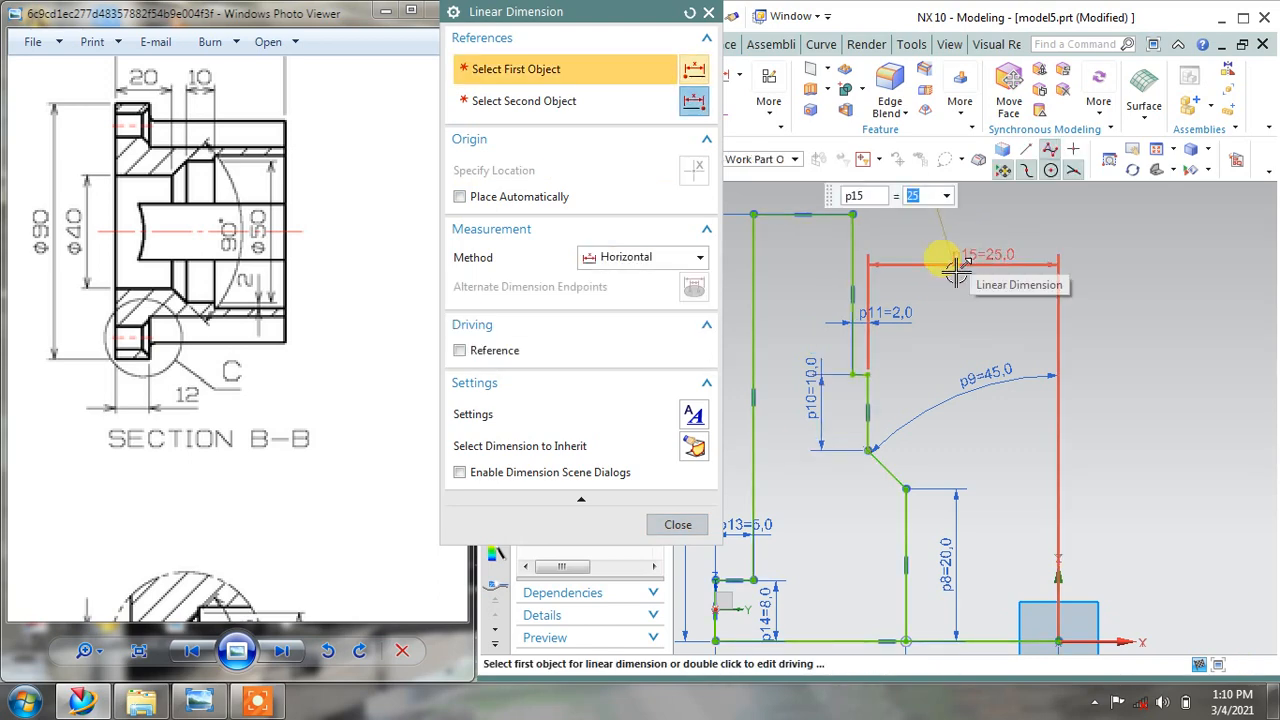
pyautogui.click(677, 524)
pyautogui.scroll(-1, 840, 455)
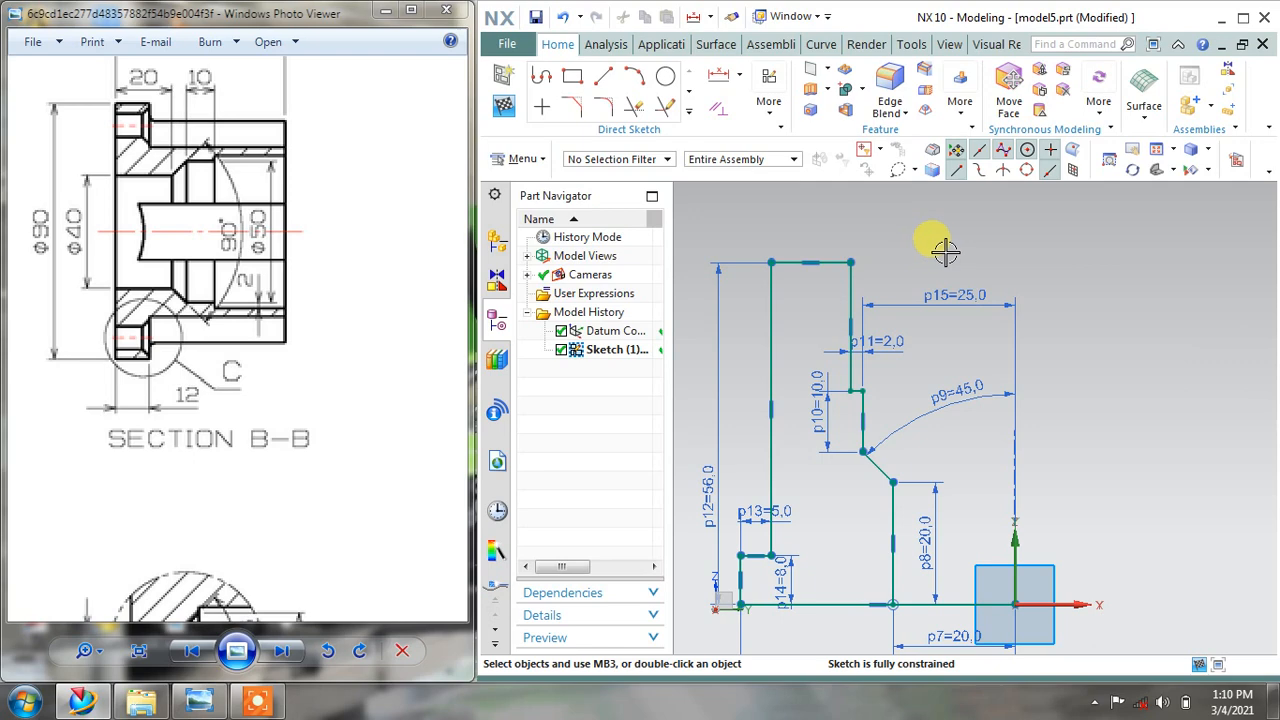
# Examine Detail D and section B-B of the drawing, focusing on the inner step, the Ø50 bore and the 90° chamfer
pyautogui.moveTo(216, 338); pyautogui.dragTo(9, 358)
pyautogui.moveTo(265, 360); pyautogui.dragTo(109, 362)
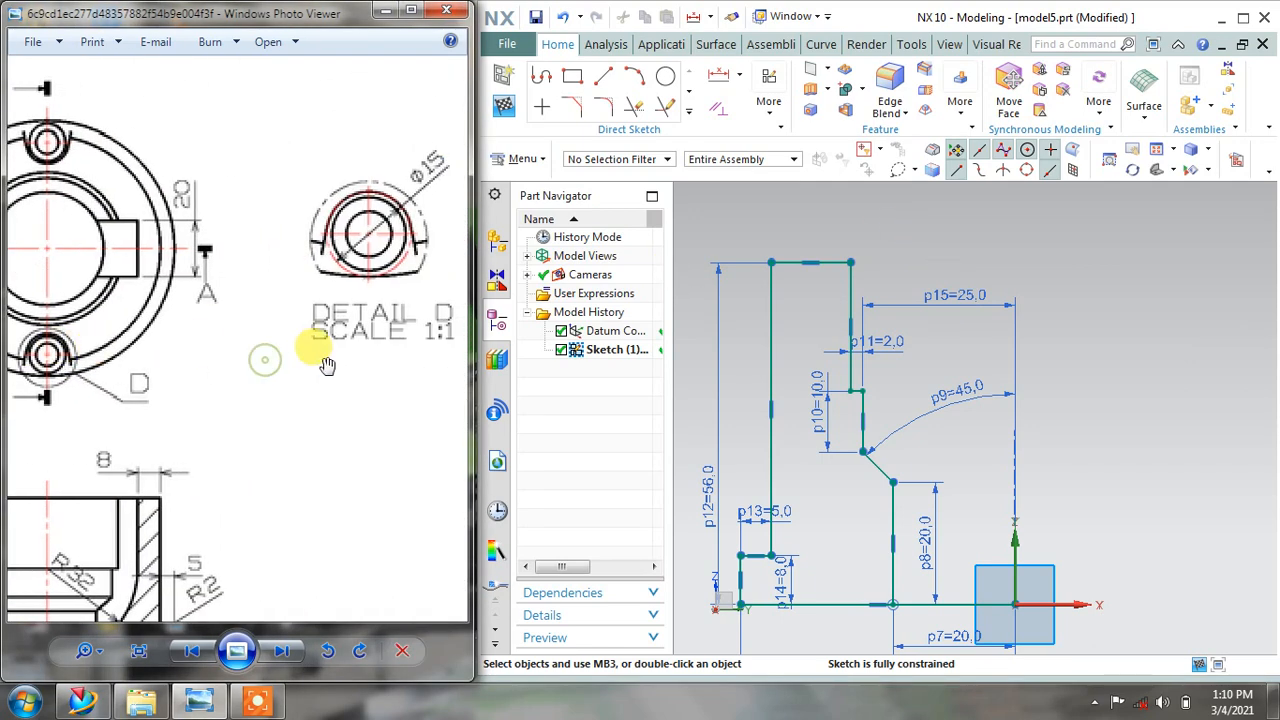
pyautogui.moveTo(327, 365)
pyautogui.mouseDown()
pyautogui.moveTo(66, 386)
pyautogui.moveTo(240, 380)
pyautogui.moveTo(197, 400)
pyautogui.moveTo(609, 414)
pyautogui.mouseUp()
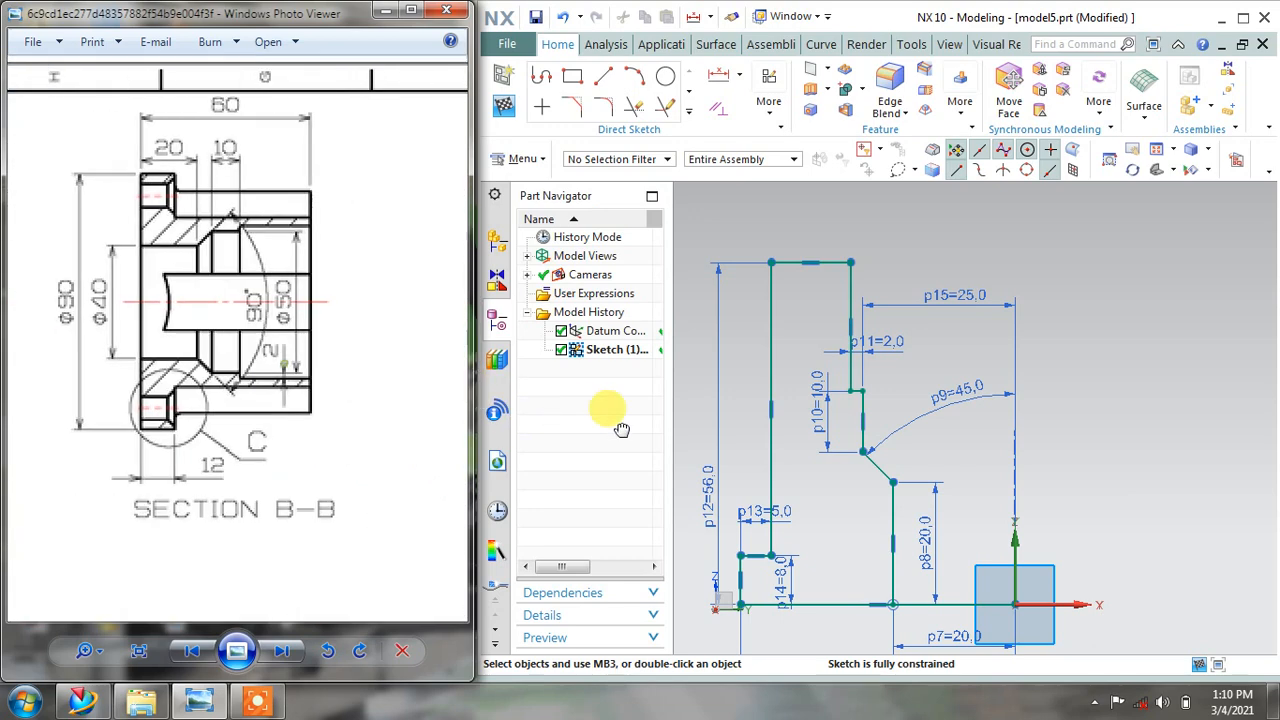
pyautogui.scroll(3, 258, 266)
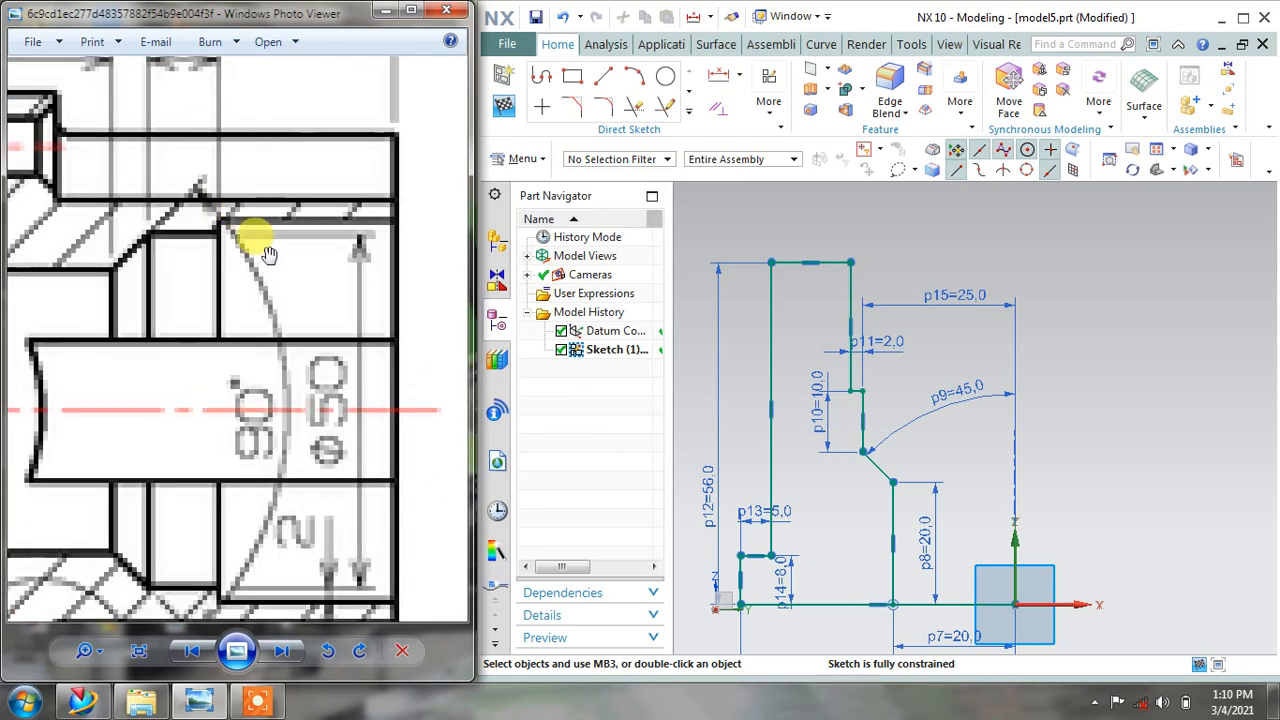
pyautogui.scroll(1, 268, 256)
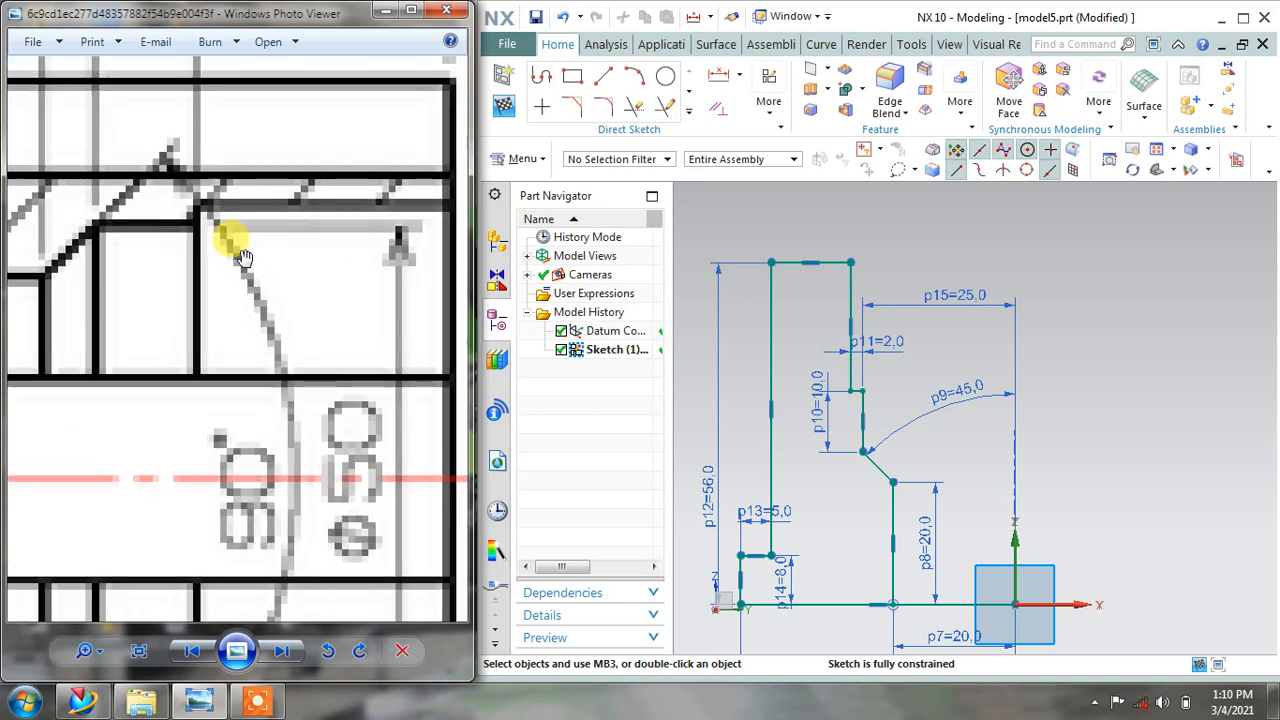
pyautogui.scroll(-1, 255, 233)
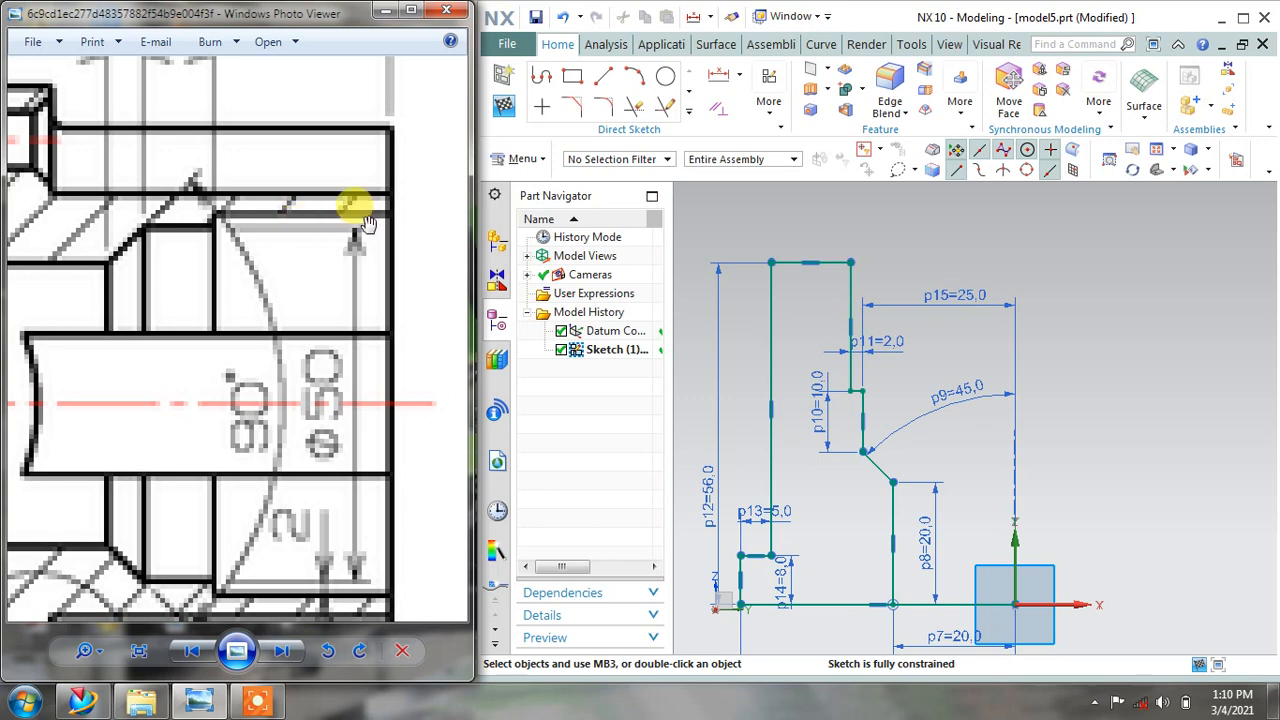
pyautogui.scroll(-1, 381, 217)
pyautogui.scroll(-2, 390, 207)
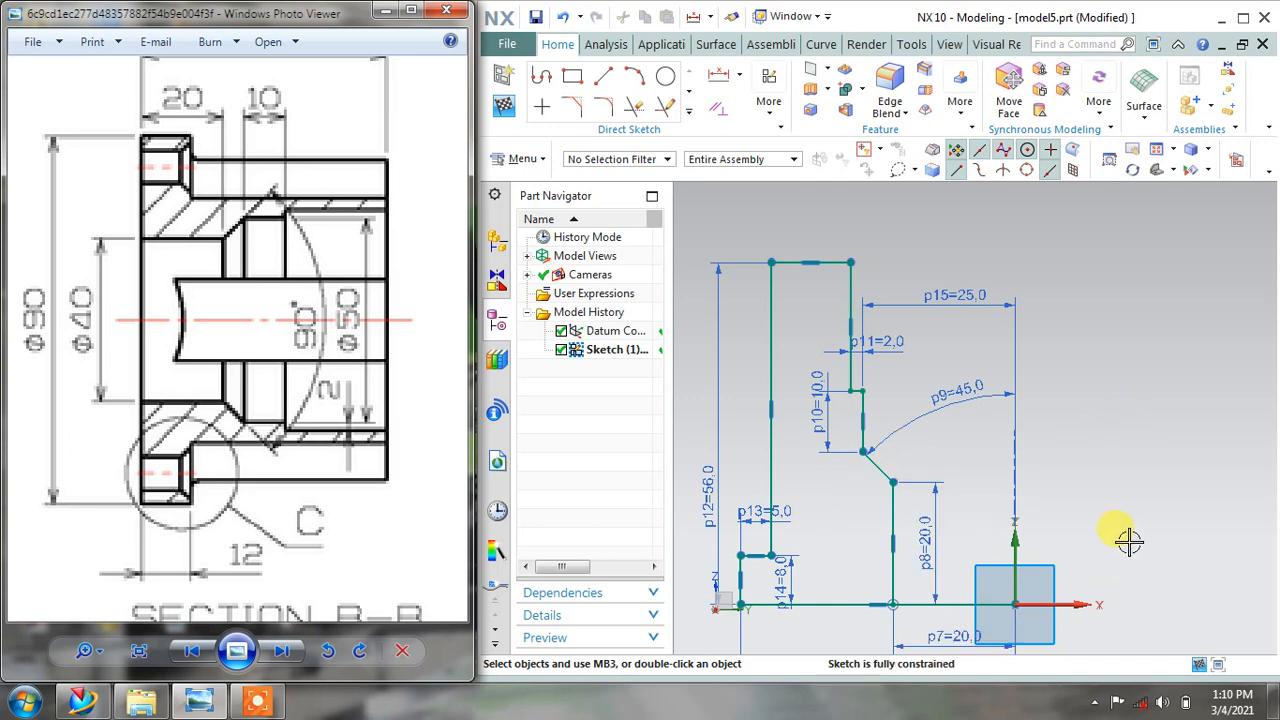
# Trim the base line between the profile's inner edge and the origin with Quick Trim, and finish the sketch
pyautogui.click(634, 105)
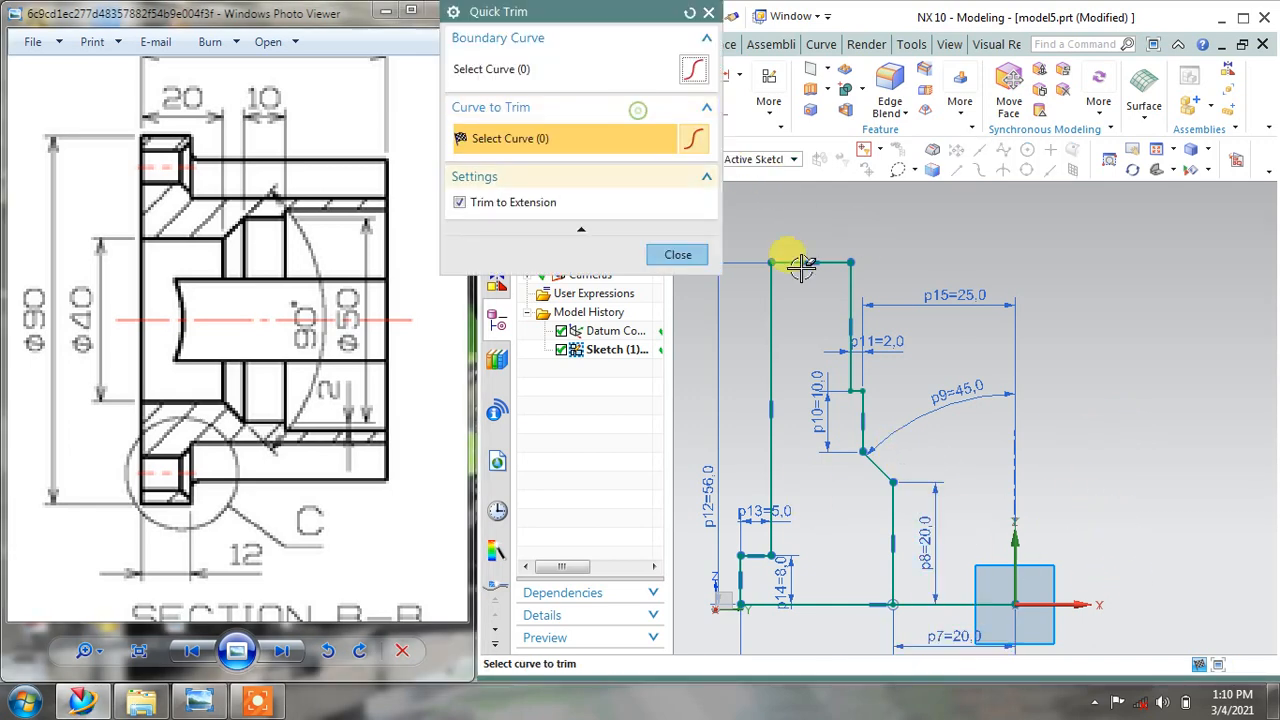
pyautogui.click(968, 598)
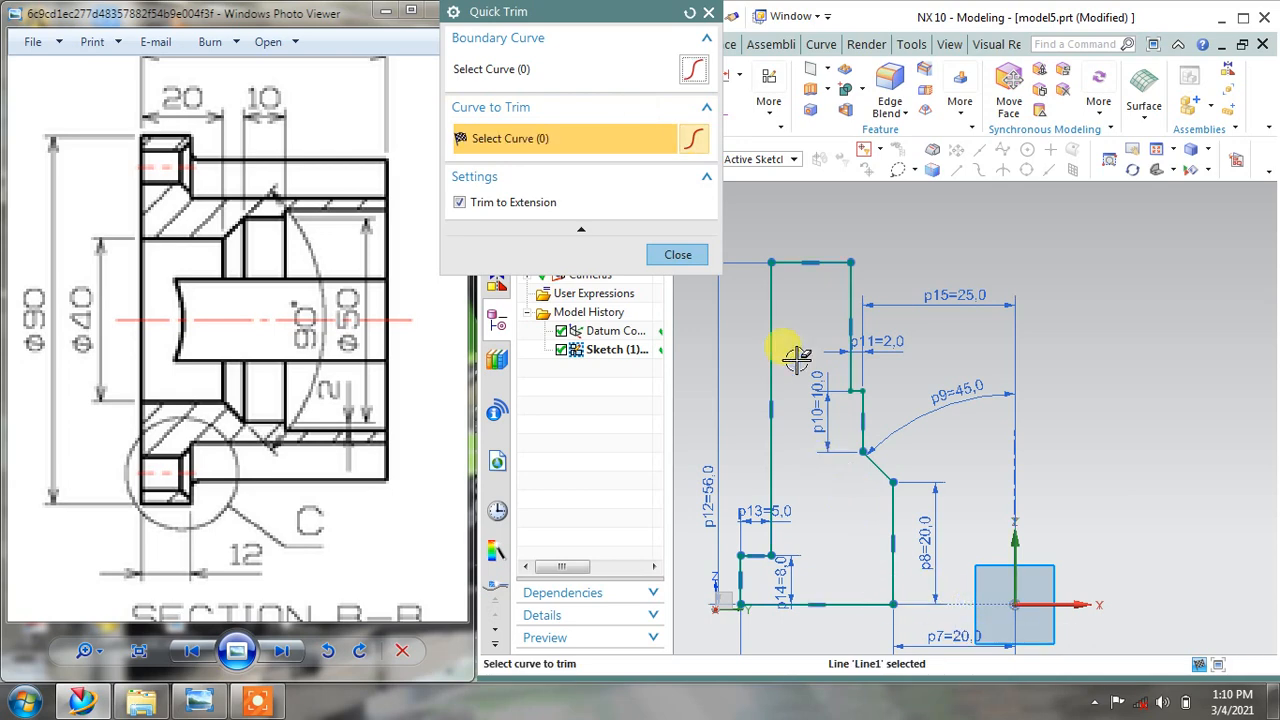
pyautogui.click(678, 254)
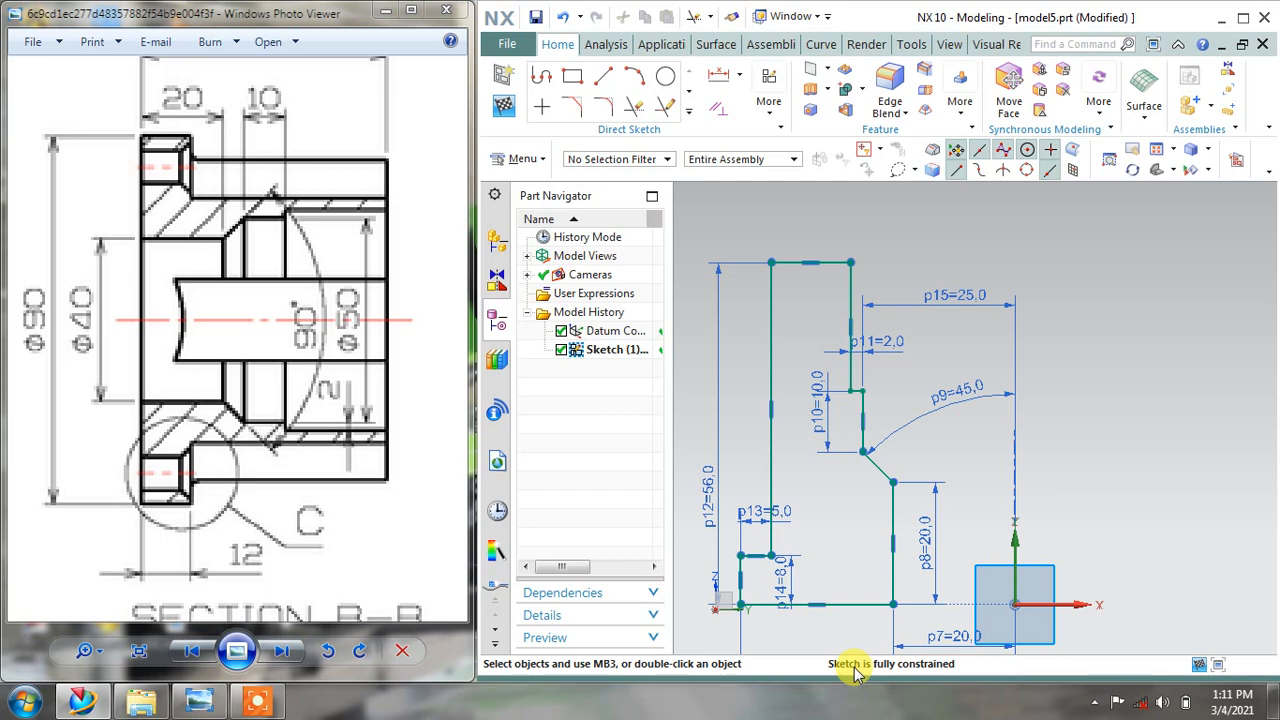
pyautogui.click(503, 106)
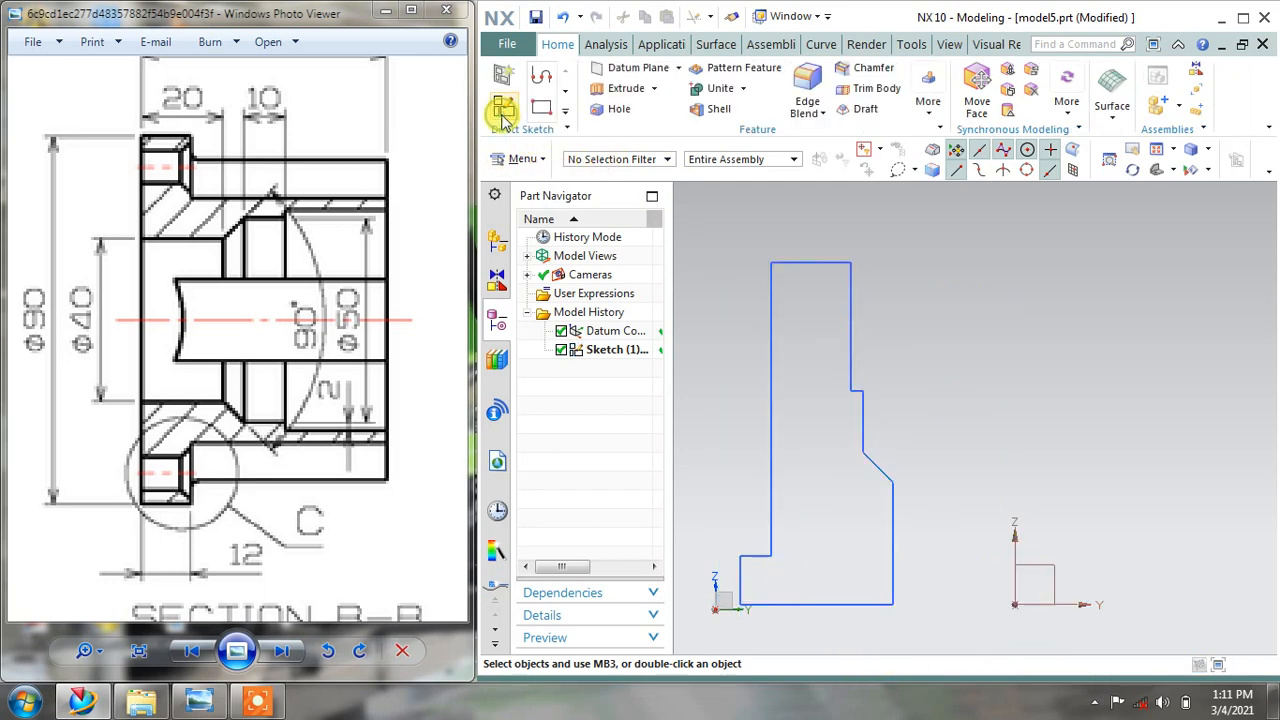
# Revolve the closed sketch profile from 0 to 360° about the vertical Z axis through the origin, with Boolean None
pyautogui.click(654, 88)
pyautogui.click(640, 133)
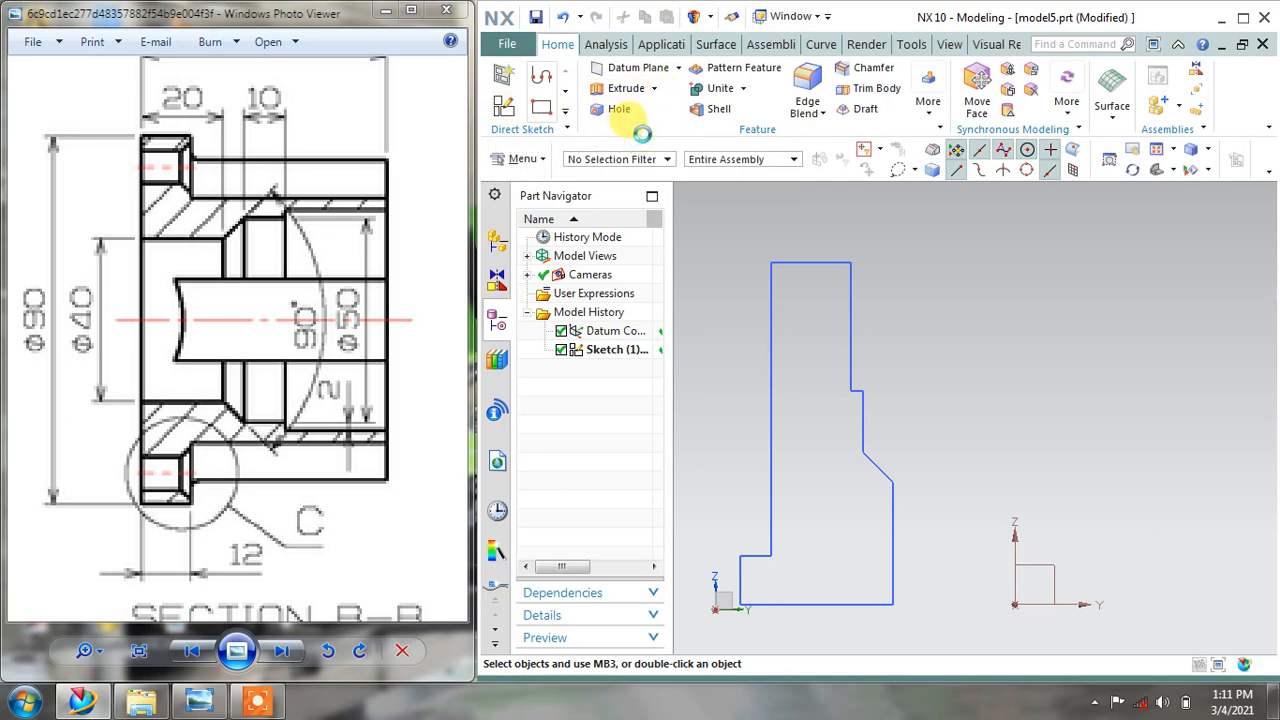
pyautogui.scroll(2, 900, 355)
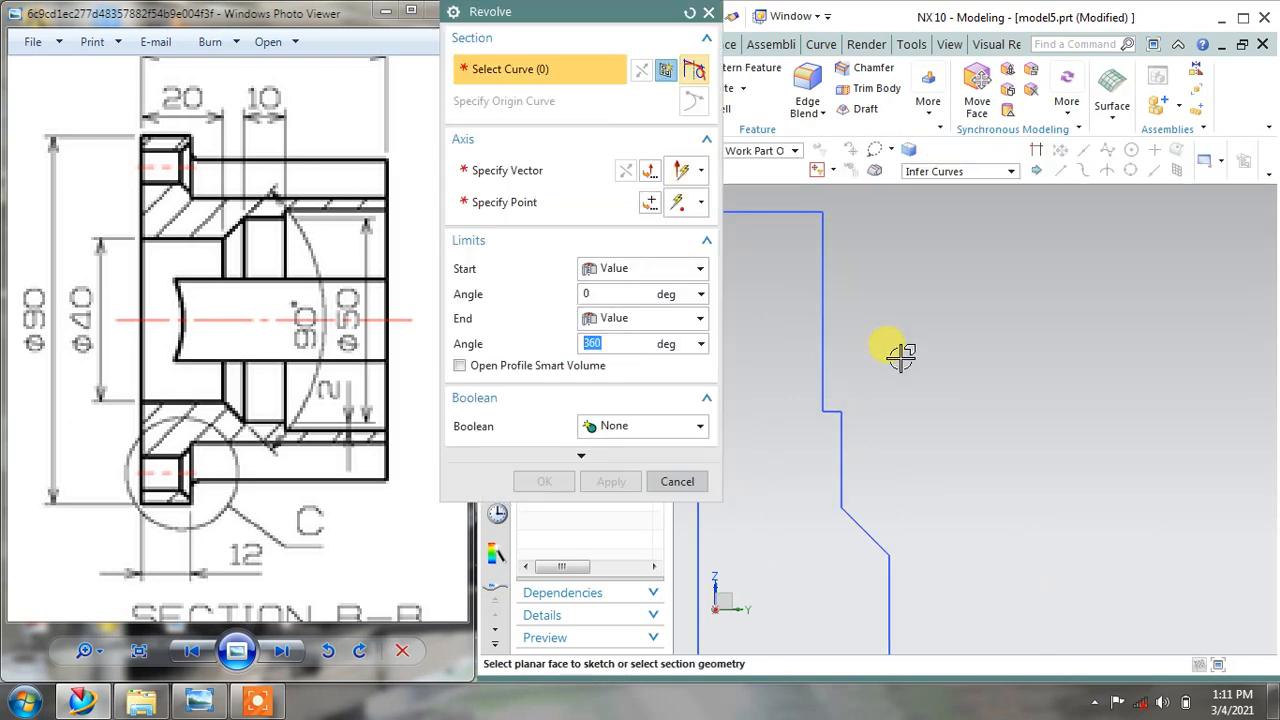
pyautogui.scroll(-3, 971, 294)
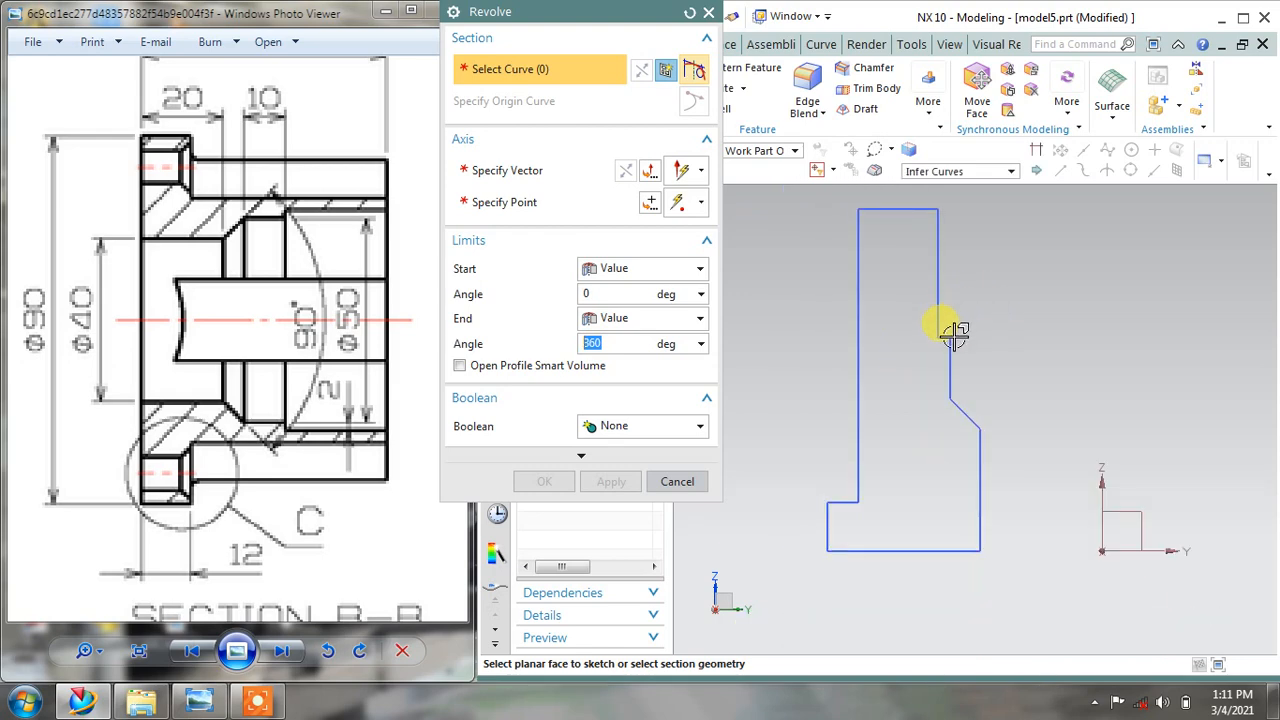
pyautogui.click(945, 333)
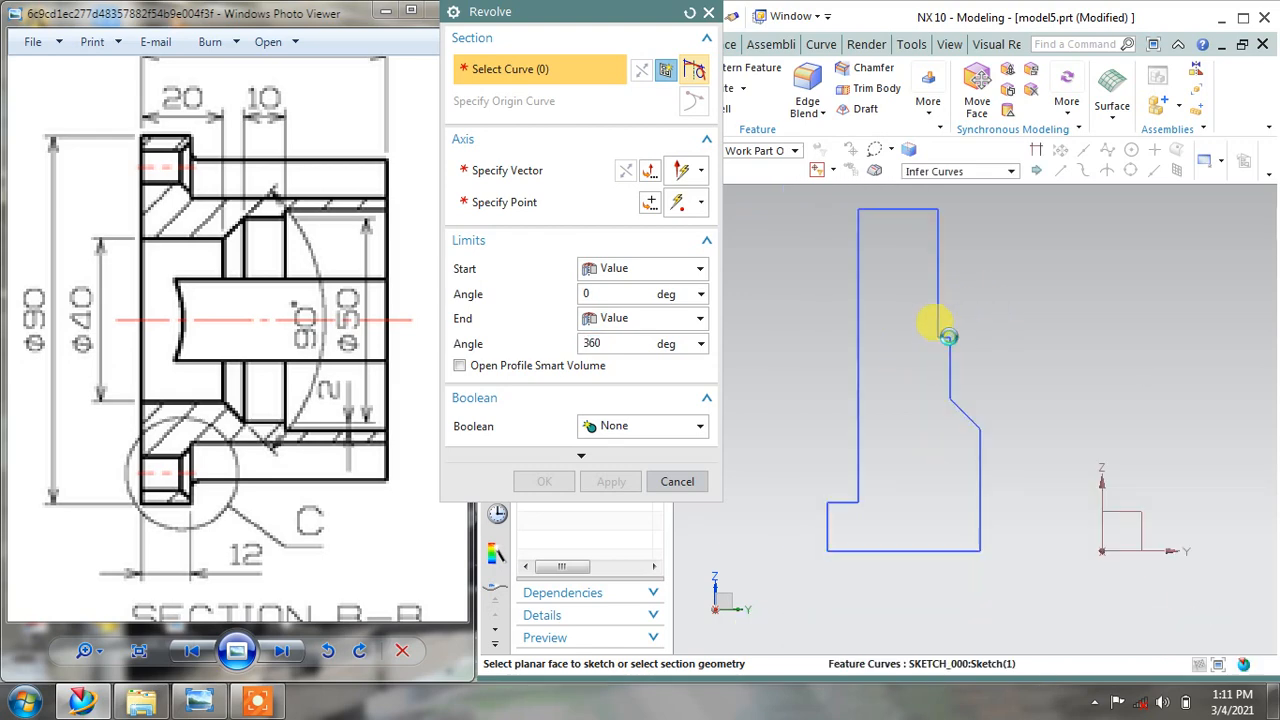
pyautogui.moveTo(1063, 323)
pyautogui.mouseDown(button='middle')
pyautogui.moveTo(1020, 334)
pyautogui.moveTo(1035, 333)
pyautogui.mouseUp(button='middle')
pyautogui.click(490, 170)
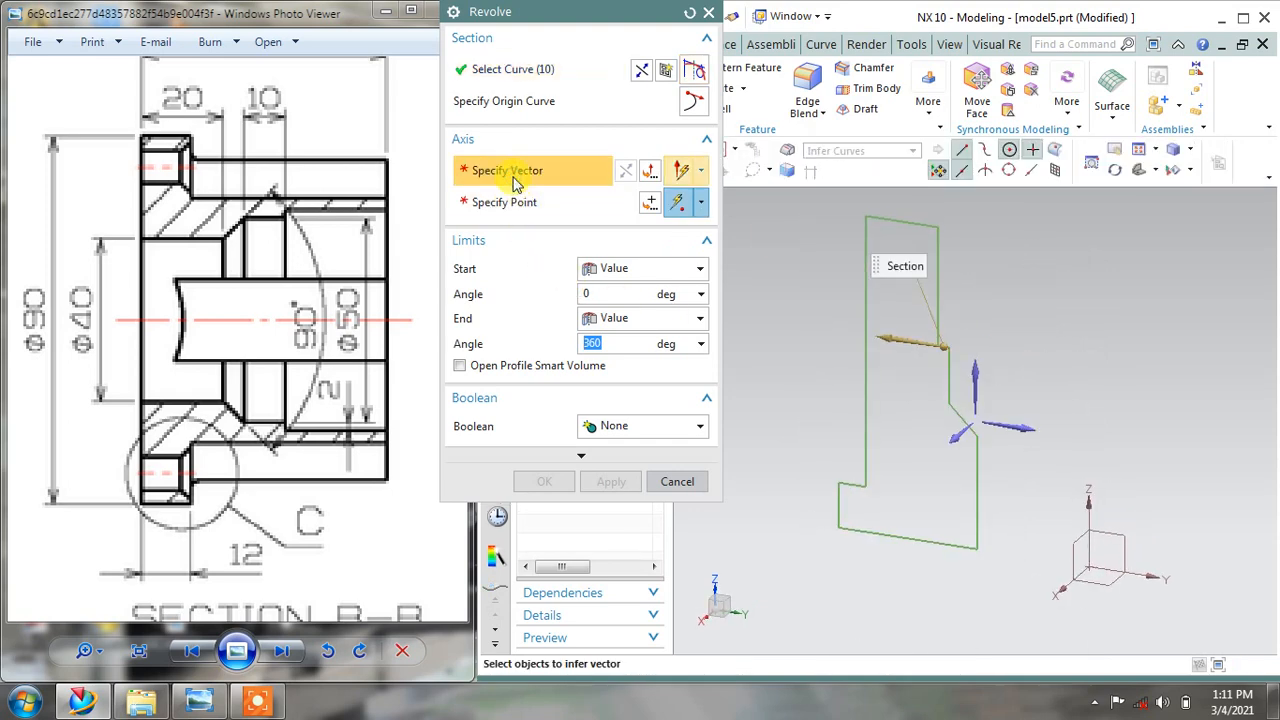
pyautogui.click(978, 370)
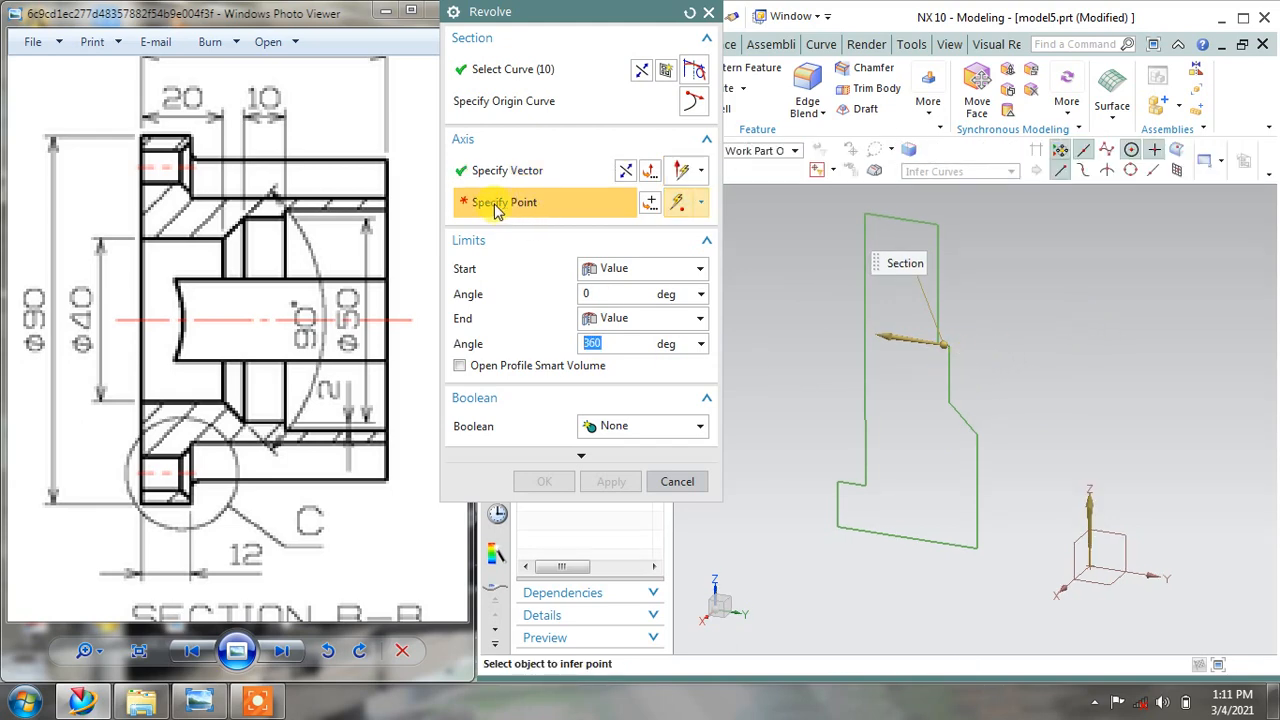
pyautogui.click(1086, 562)
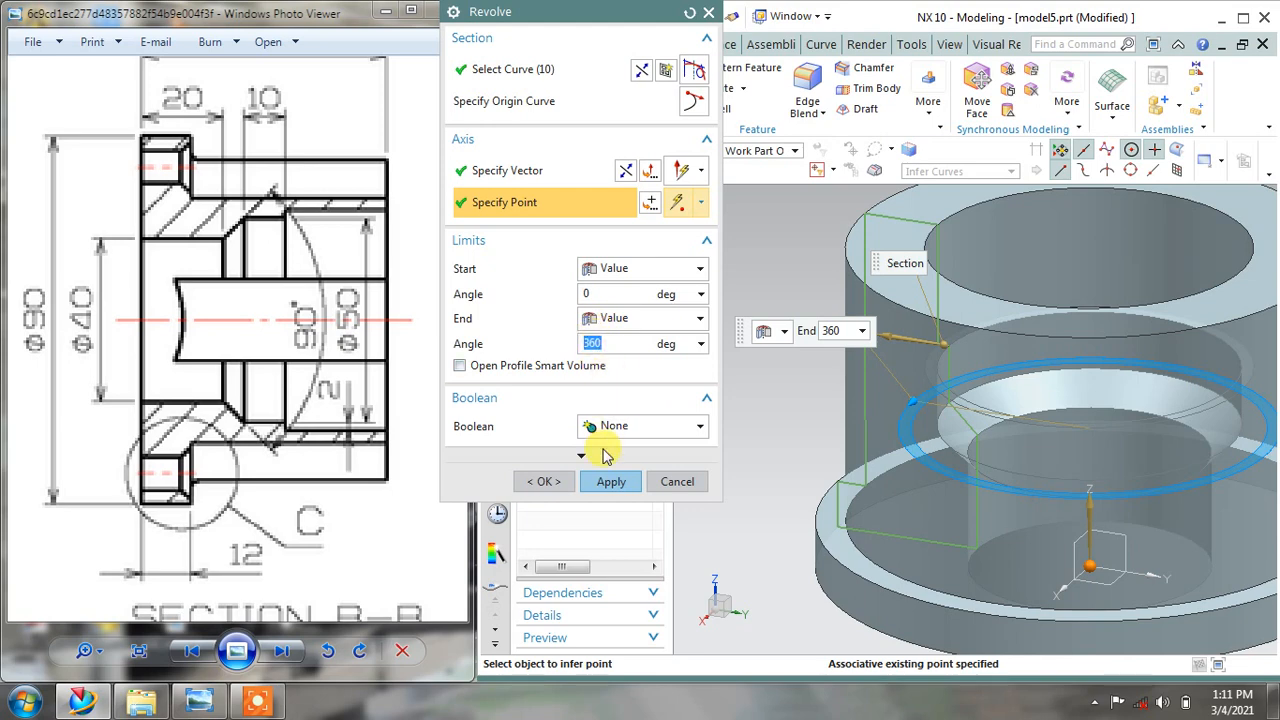
pyautogui.click(612, 482)
pyautogui.click(677, 482)
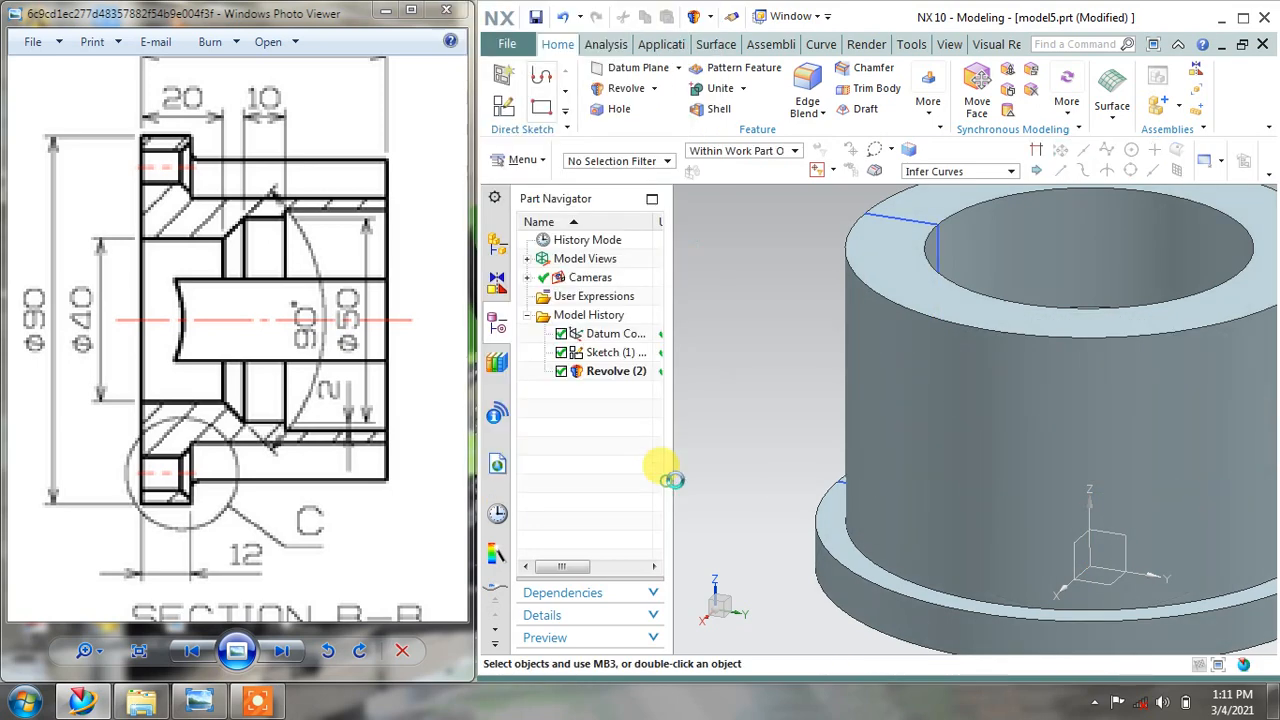
# Hide the profile sketch on the revolved body
pyautogui.moveTo(880, 400)
pyautogui.mouseDown(button='middle')
pyautogui.moveTo(920, 414)
pyautogui.moveTo(918, 455)
pyautogui.moveTo(903, 317)
pyautogui.mouseUp(button='middle')
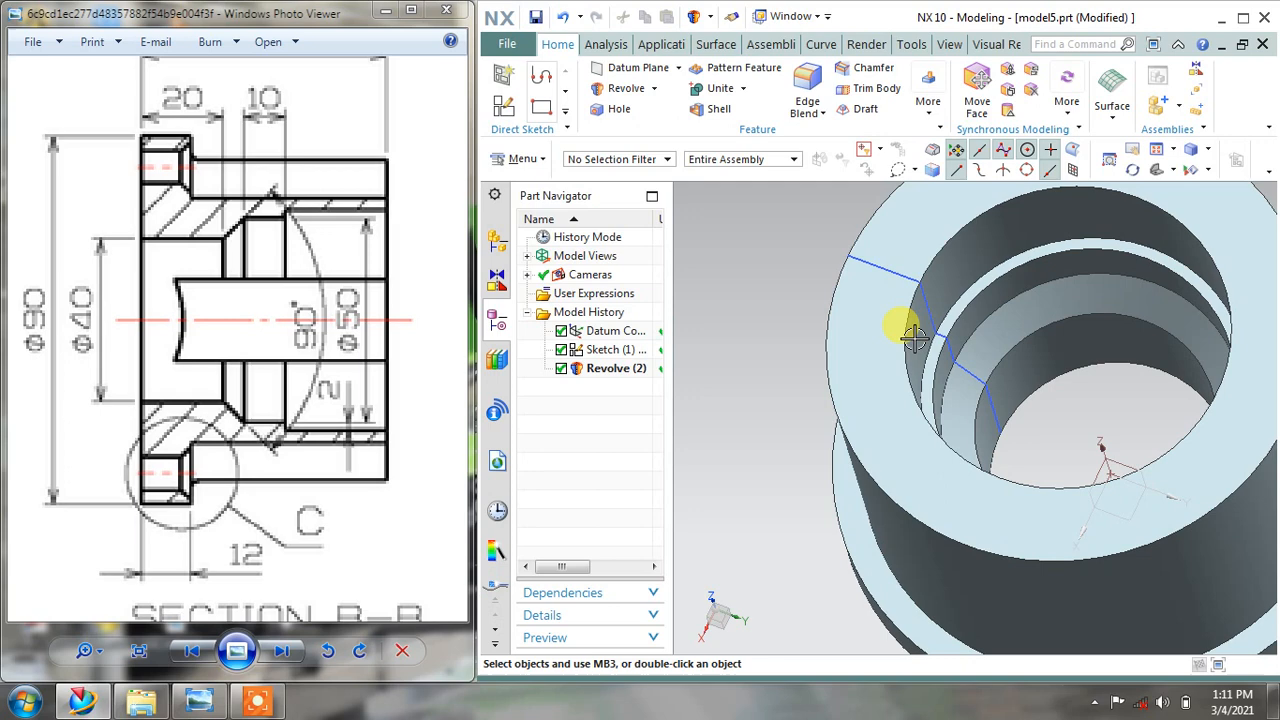
pyautogui.rightClick(916, 285)
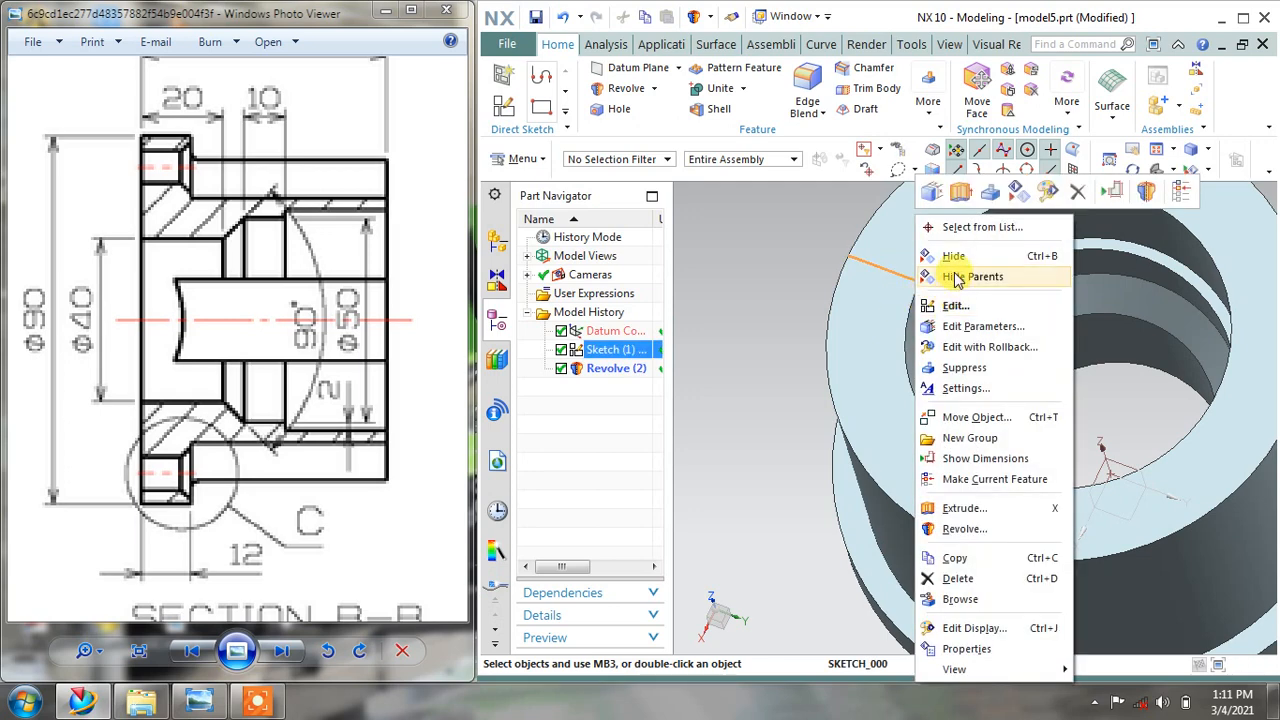
pyautogui.click(953, 258)
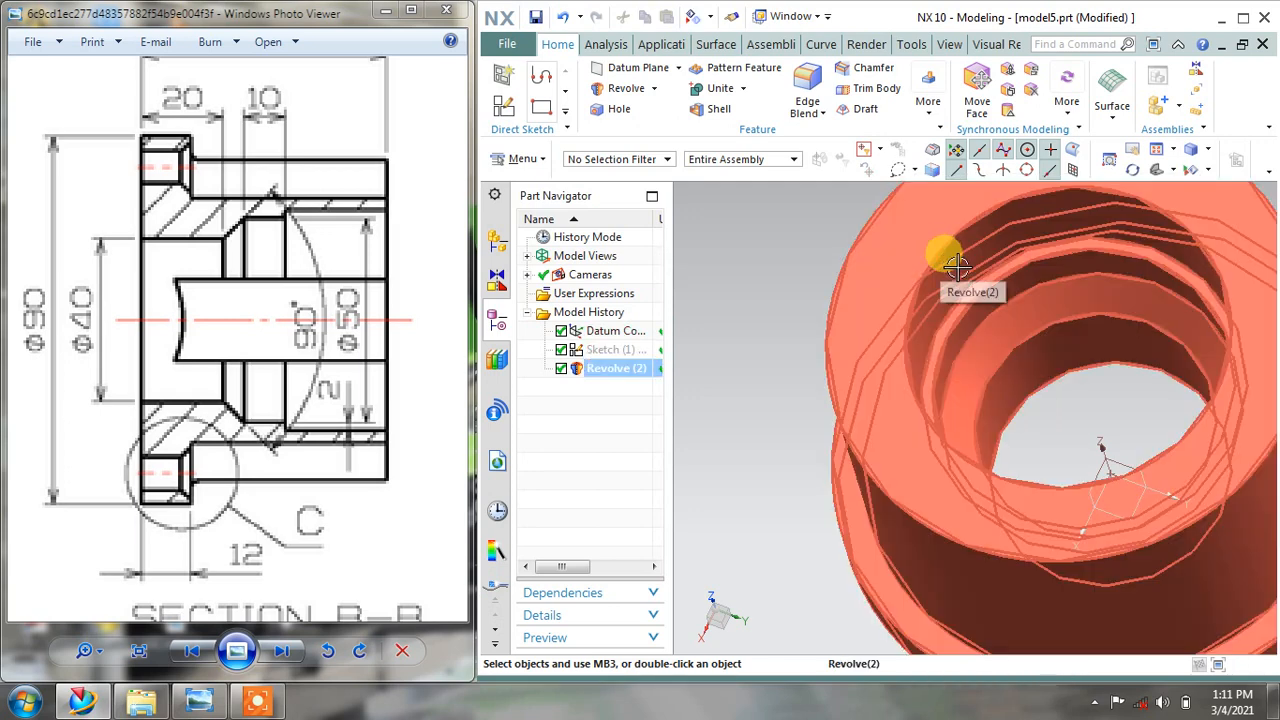
pyautogui.moveTo(923, 251)
pyautogui.mouseDown(button='middle')
pyautogui.moveTo(929, 343)
pyautogui.moveTo(1027, 360)
pyautogui.moveTo(1014, 263)
pyautogui.moveTo(1000, 291)
pyautogui.moveTo(1012, 340)
pyautogui.moveTo(863, 326)
pyautogui.mouseUp(button='middle')
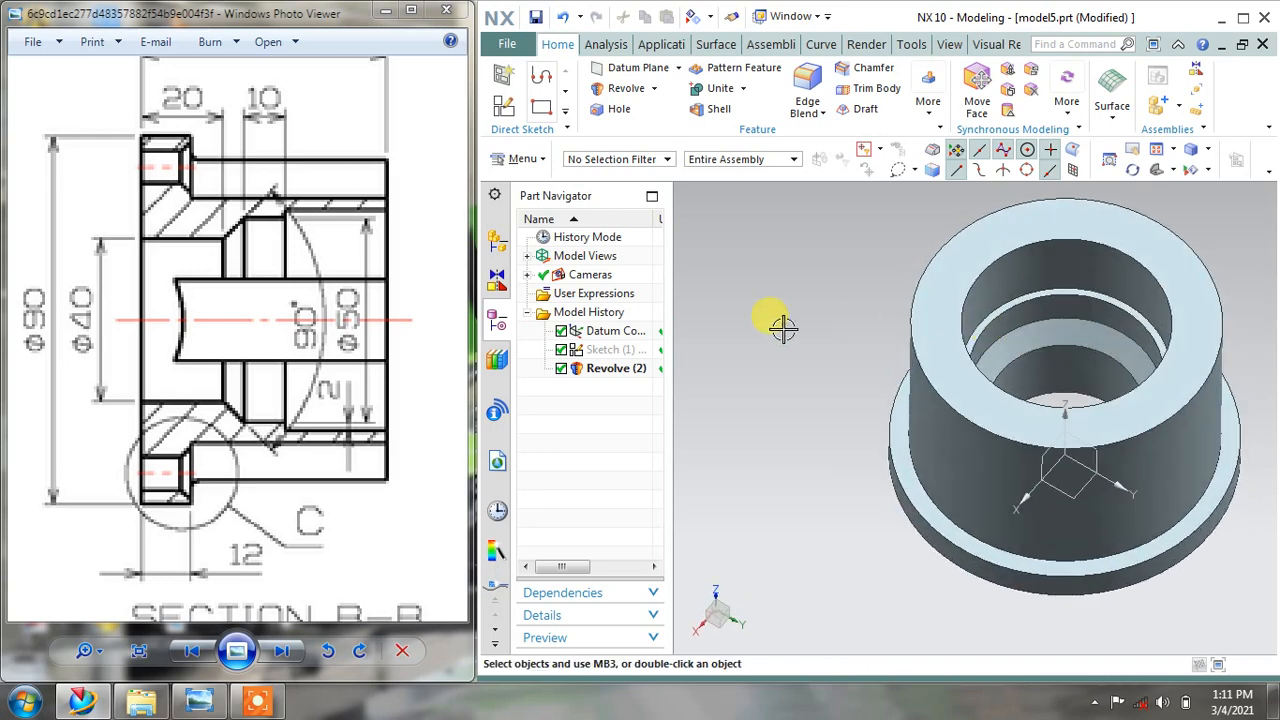
# Examine the drawing's top view and Detail D for the Ø15 hole features on the flange and the 20 mm wide slot
pyautogui.scroll(-3, 331, 354)
pyautogui.scroll(-3, 265, 361)
pyautogui.moveTo(358, 324); pyautogui.dragTo(112, 410)
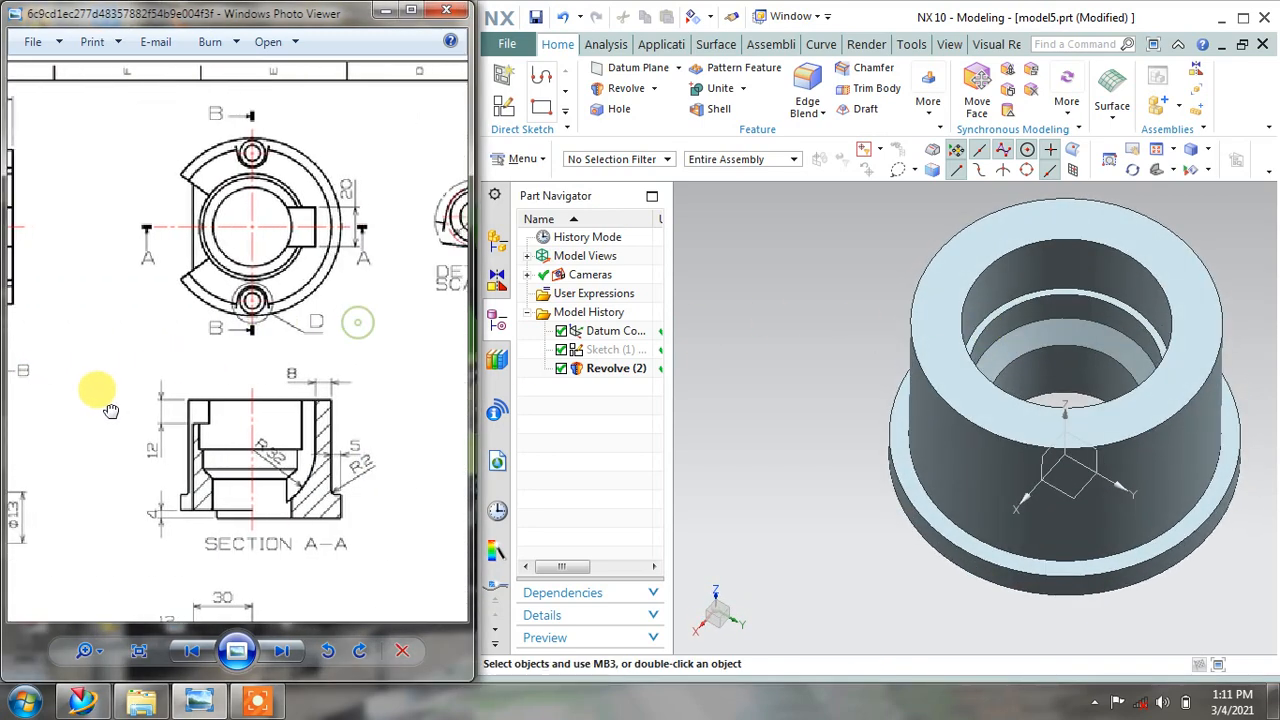
pyautogui.moveTo(302, 285)
pyautogui.mouseDown()
pyautogui.moveTo(276, 306)
pyautogui.moveTo(134, 337)
pyautogui.moveTo(223, 363)
pyautogui.moveTo(371, 370)
pyautogui.mouseUp()
pyautogui.scroll(4, 336, 132)
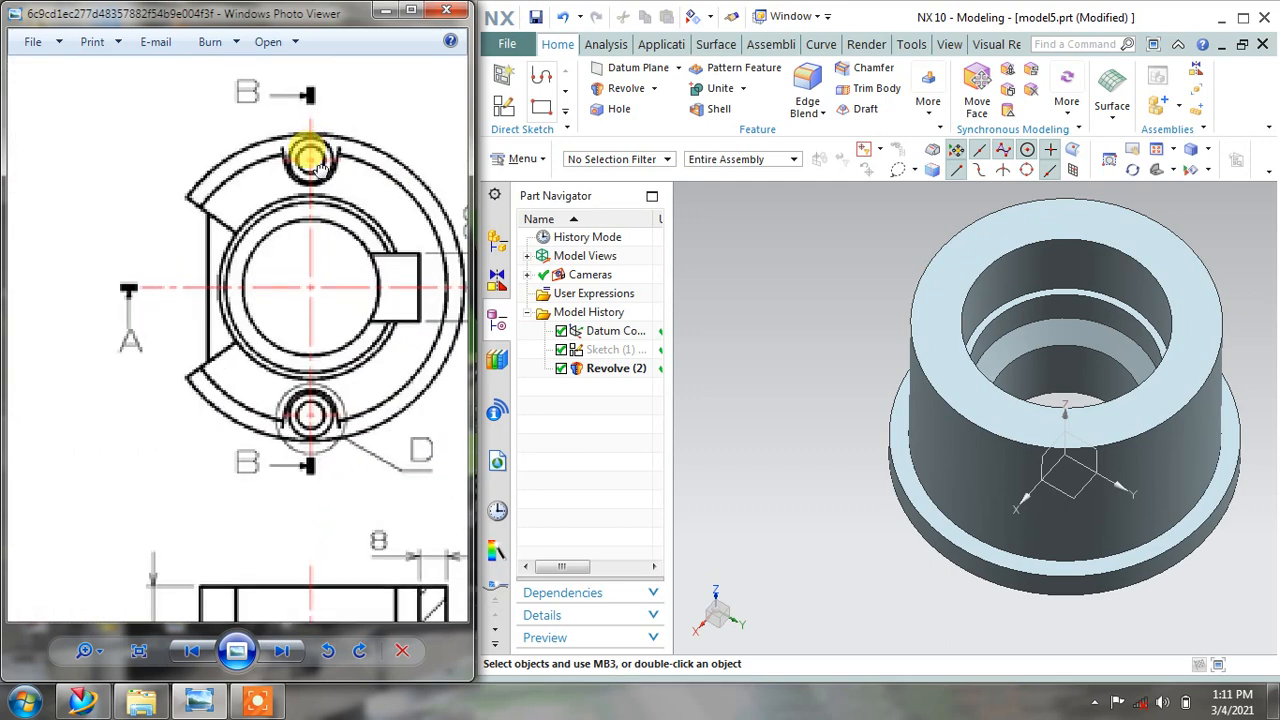
pyautogui.moveTo(322, 95)
pyautogui.mouseDown()
pyautogui.moveTo(256, 229)
pyautogui.moveTo(133, 311)
pyautogui.mouseUp()
pyautogui.scroll(-2, 260, 235)
pyautogui.scroll(2, 243, 206)
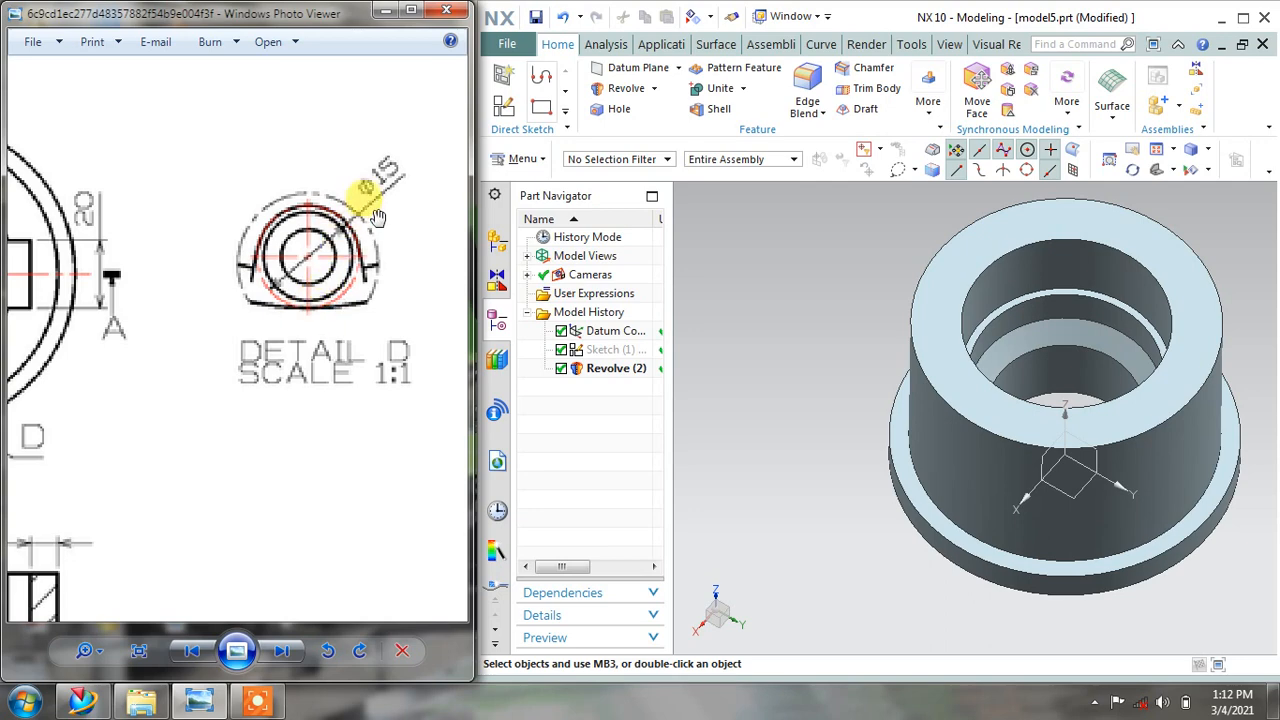
pyautogui.scroll(1, 283, 302)
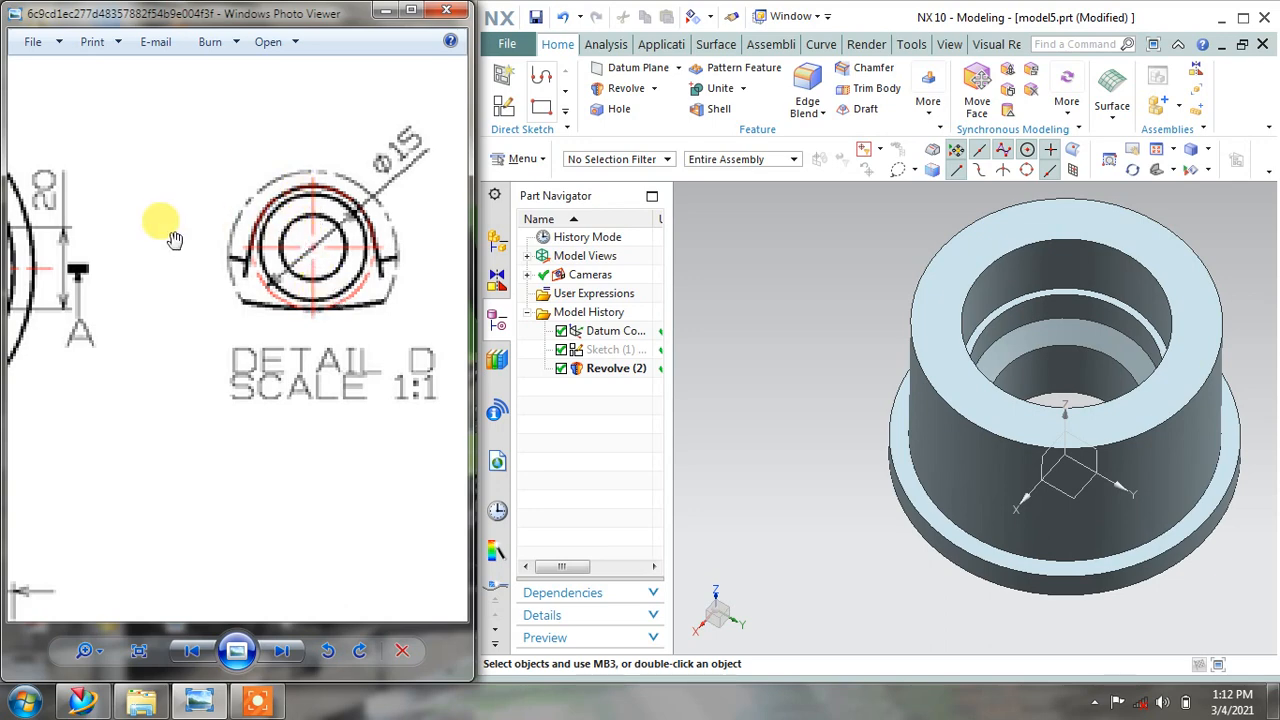
pyautogui.moveTo(163, 223)
pyautogui.mouseDown()
pyautogui.moveTo(306, 234)
pyautogui.moveTo(214, 271)
pyautogui.moveTo(228, 284)
pyautogui.mouseUp()
pyautogui.moveTo(133, 239); pyautogui.dragTo(286, 251)
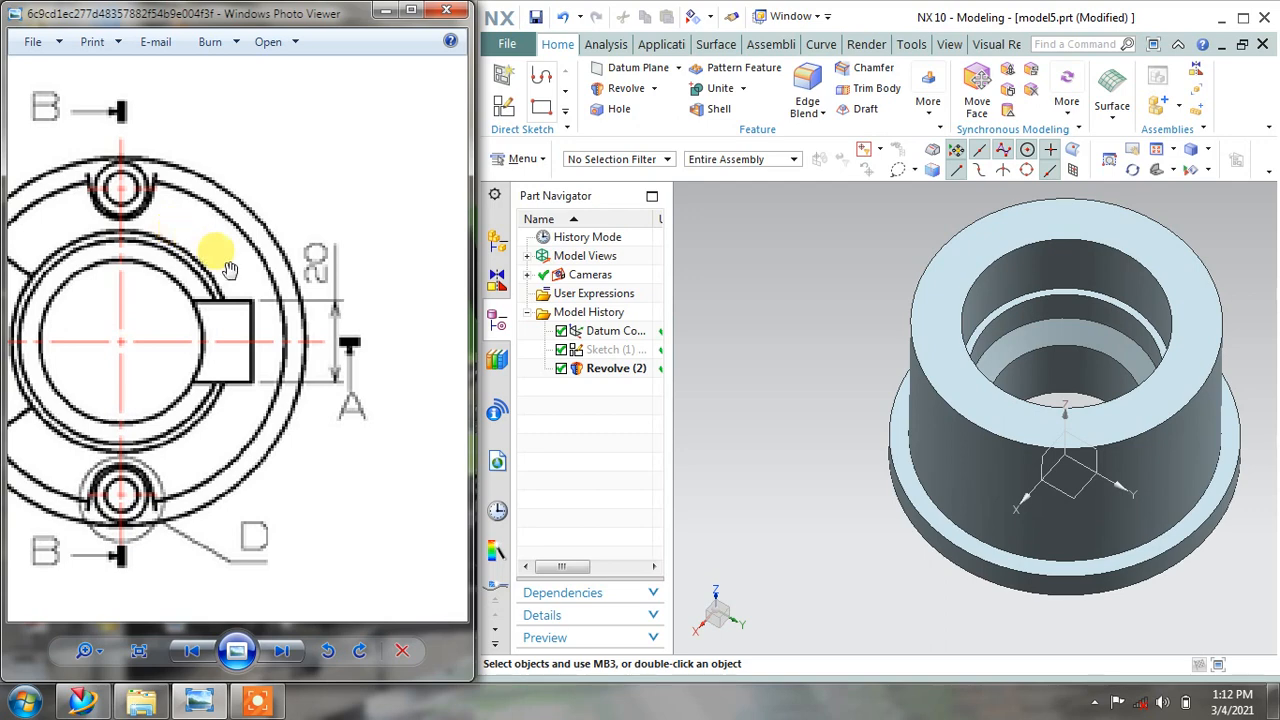
pyautogui.moveTo(339, 304); pyautogui.dragTo(297, 307)
pyautogui.scroll(-2, 310, 290)
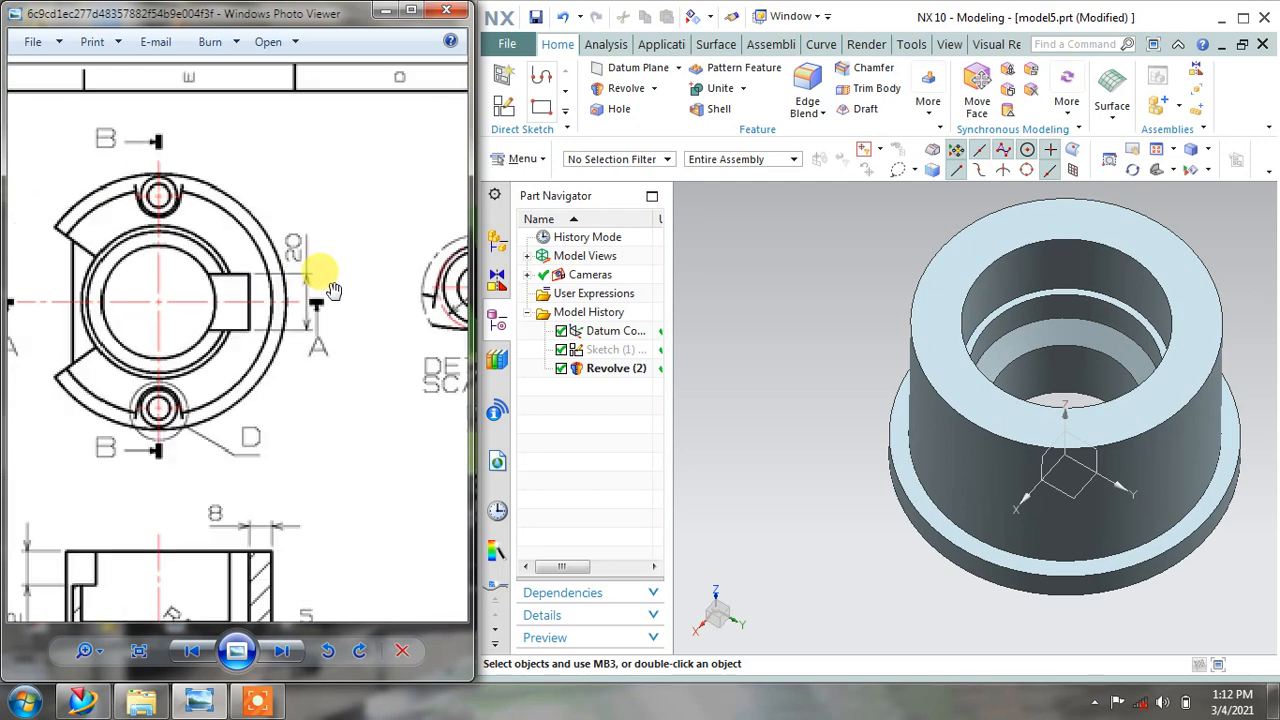
# Start a sketch on the top annular face of the revolved body
pyautogui.moveTo(908, 394)
pyautogui.mouseDown(button='middle')
pyautogui.moveTo(903, 363)
pyautogui.moveTo(893, 410)
pyautogui.mouseUp(button='middle')
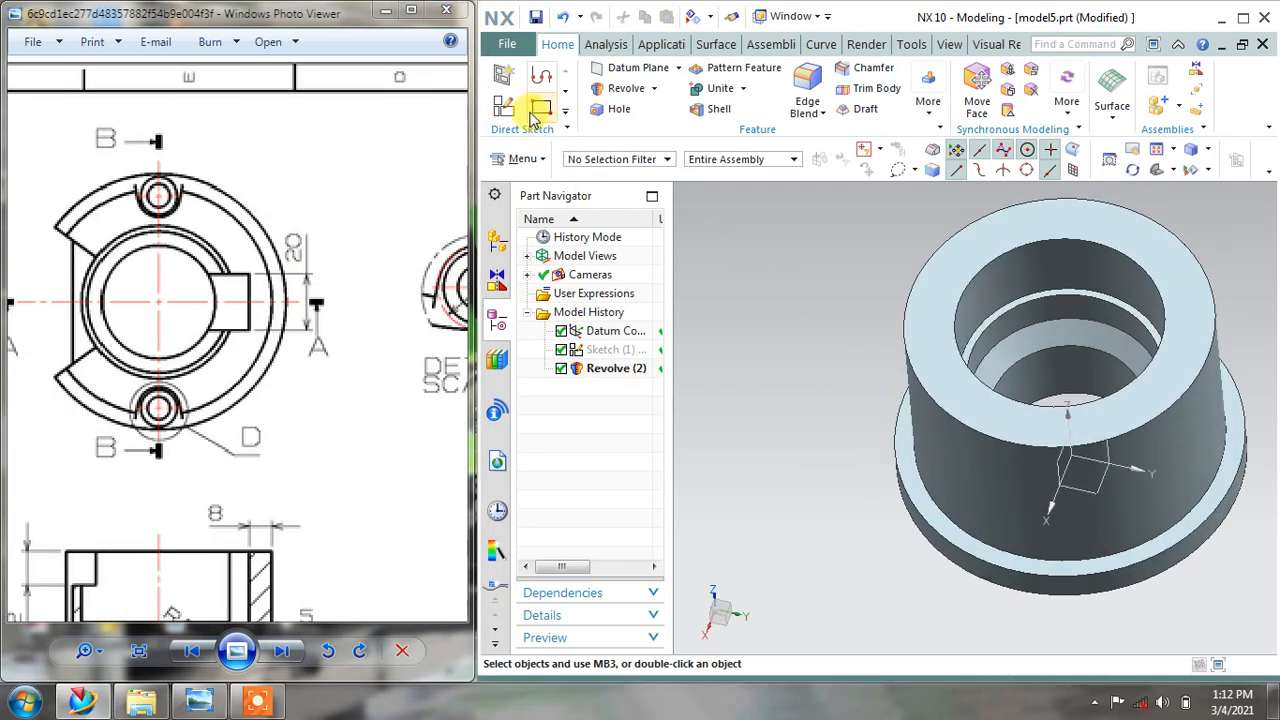
pyautogui.click(503, 76)
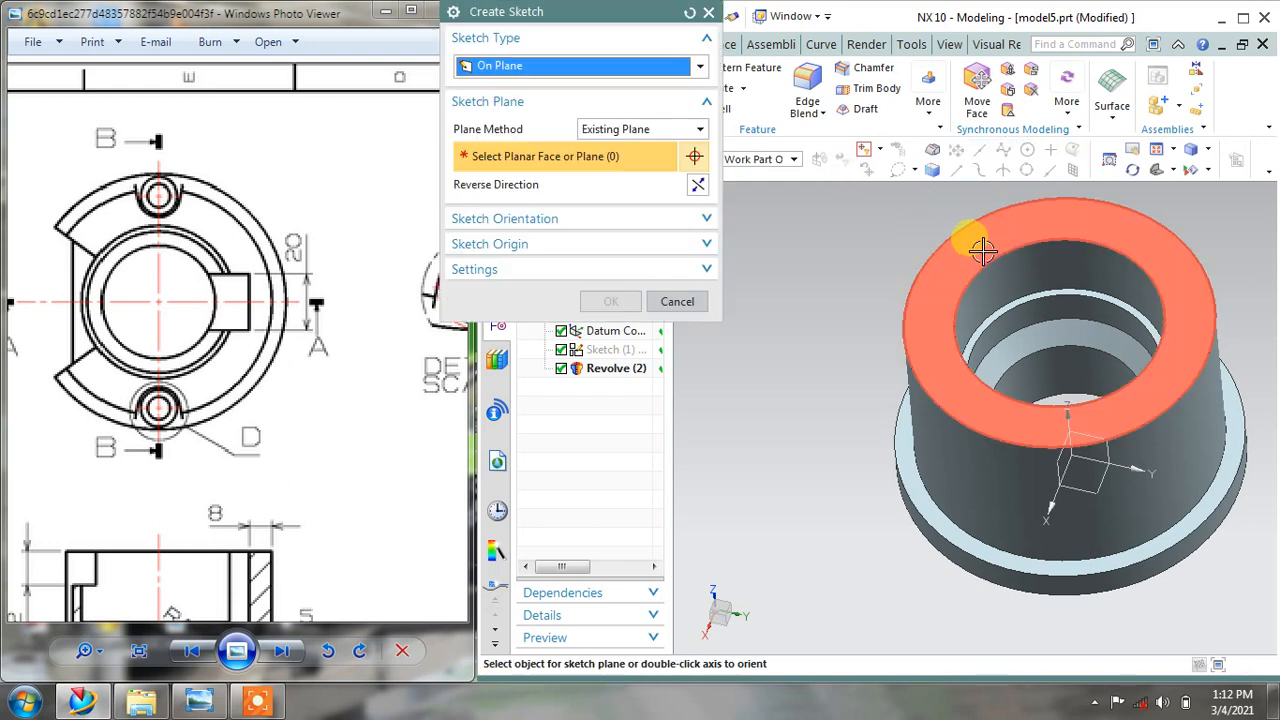
pyautogui.click(930, 246)
pyautogui.click(612, 302)
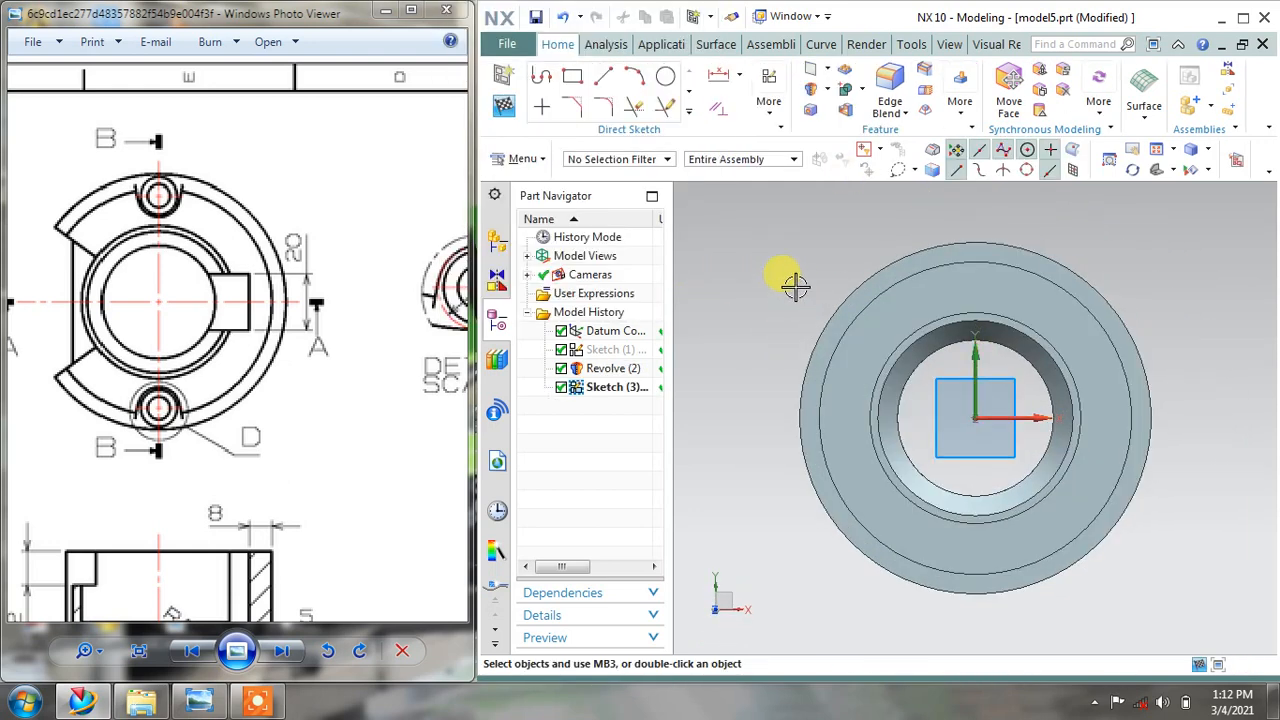
# Sketch a 15 mm diameter circle centred on the vertical axis about 15 mm below the origin
pyautogui.moveTo(980, 417)
pyautogui.keyDown('shift'); pyautogui.mouseDown(button='middle')
pyautogui.moveTo(1000, 397)
pyautogui.moveTo(958, 347)
pyautogui.mouseUp(button='middle'); pyautogui.keyUp('shift')
pyautogui.click(665, 76)
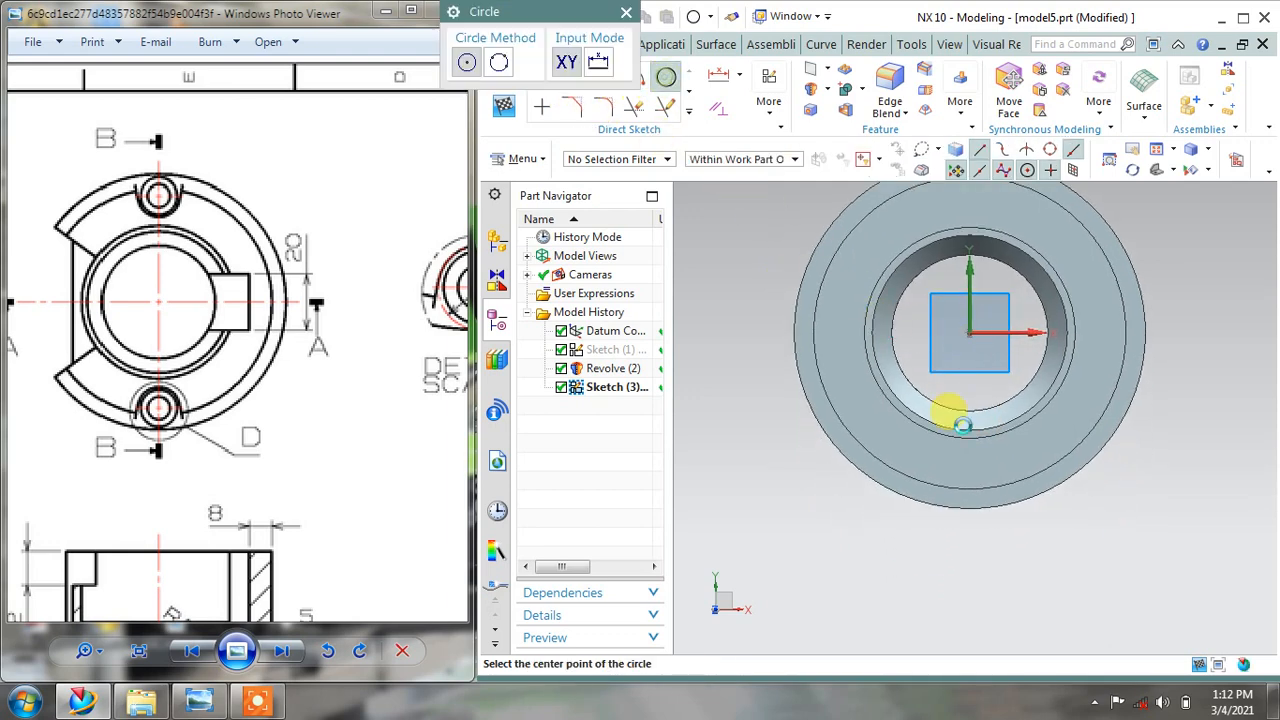
pyautogui.scroll(1, 979, 366)
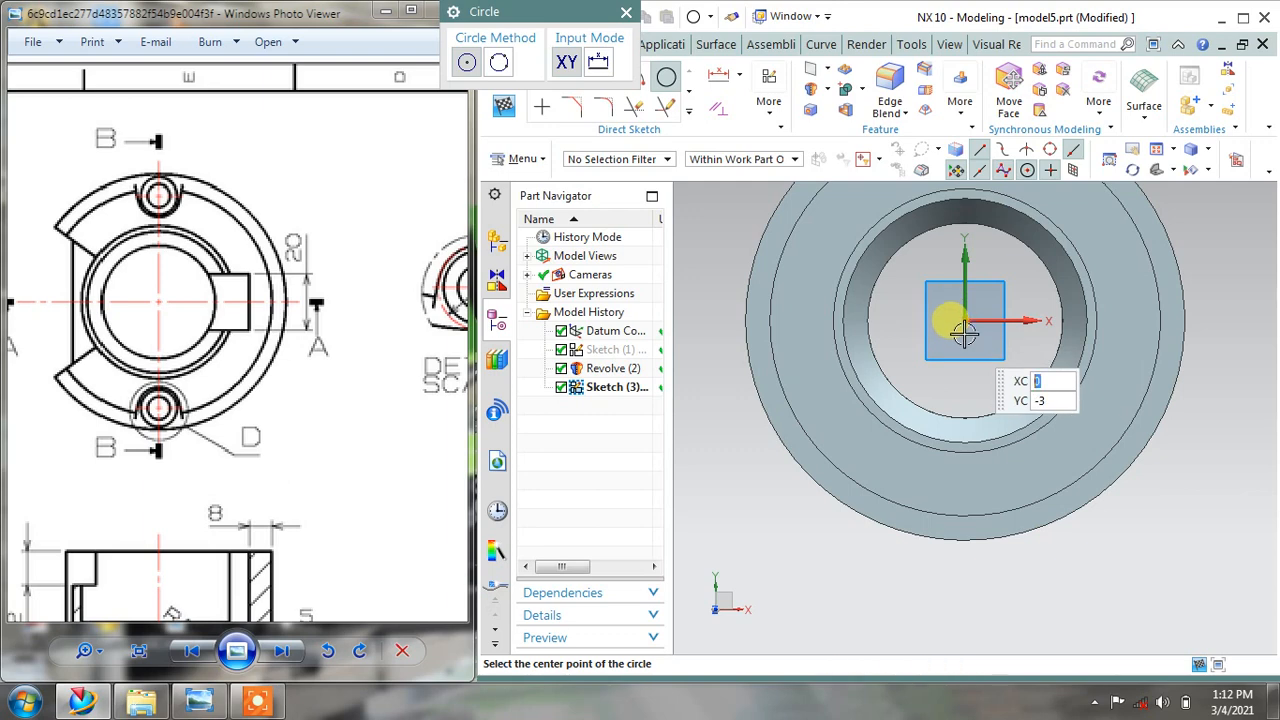
pyautogui.click(966, 396)
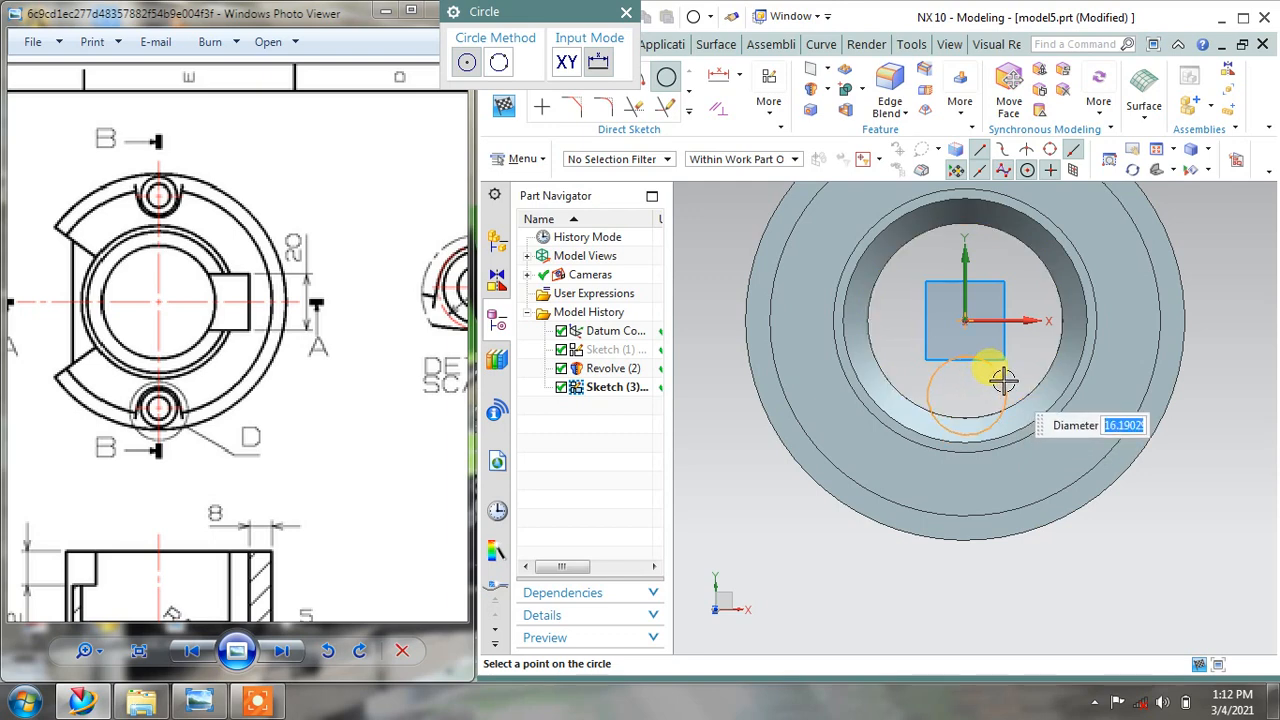
pyautogui.write('15')
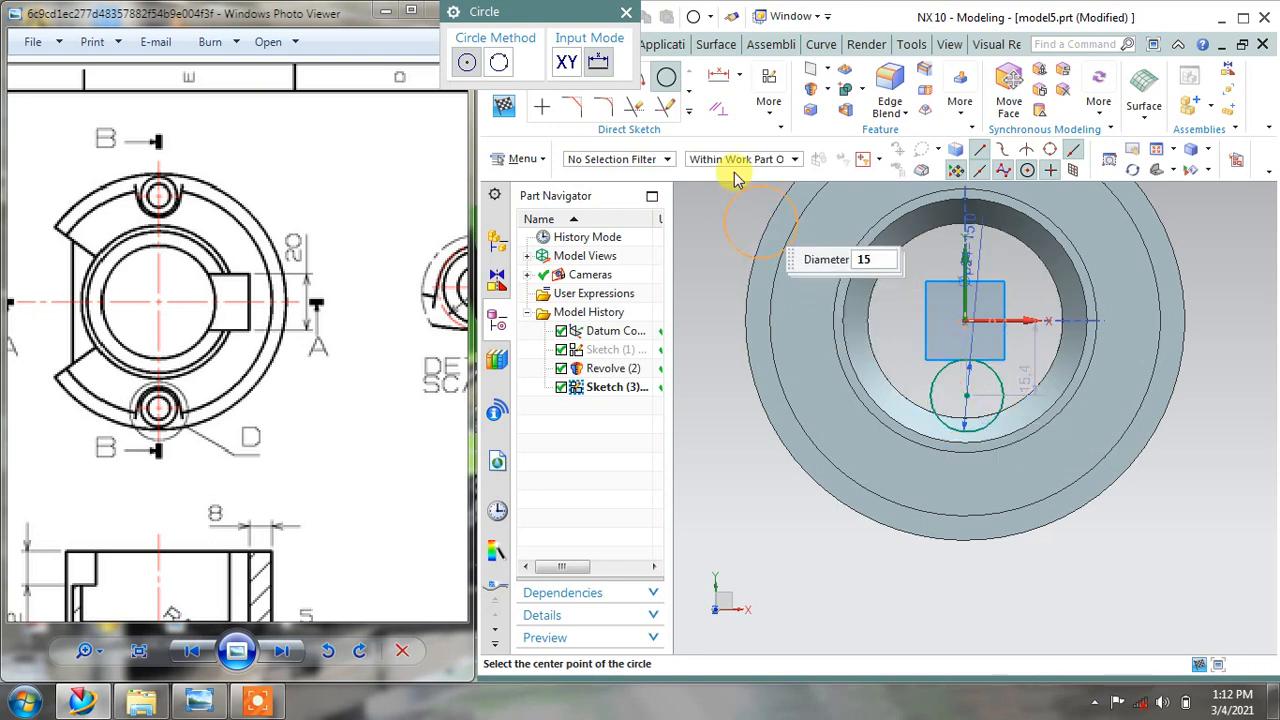
pyautogui.click(624, 15)
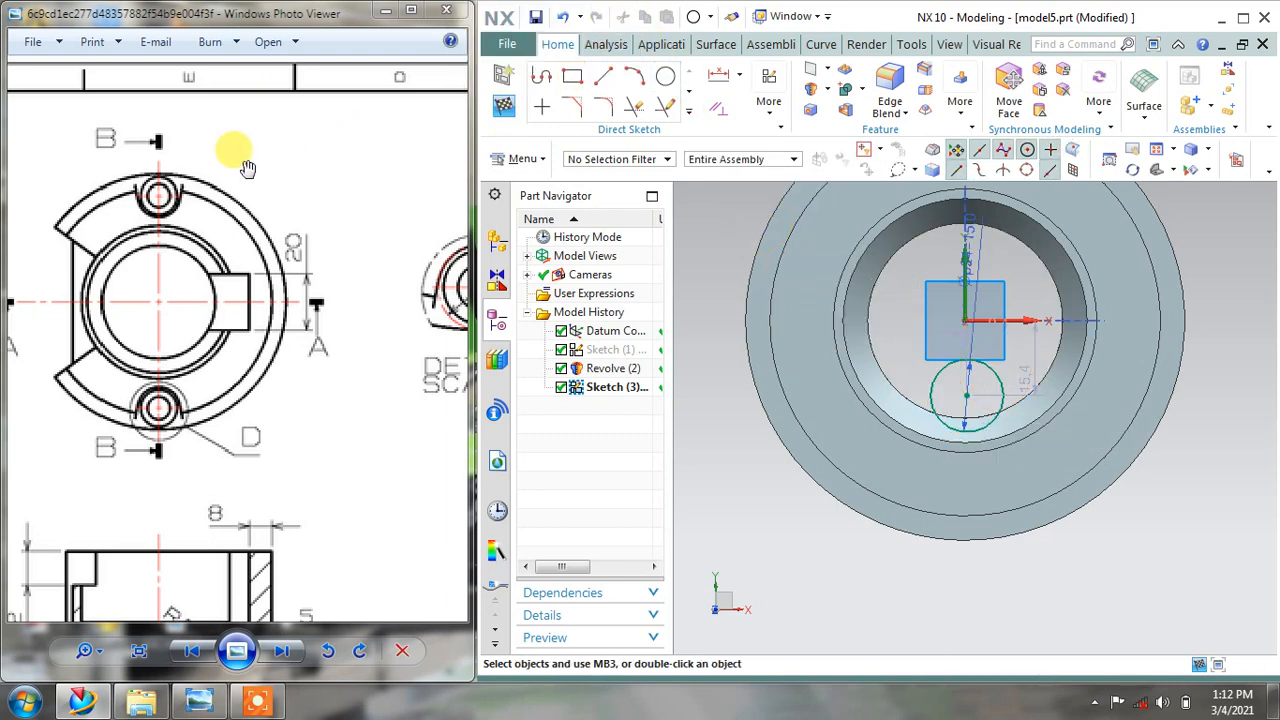
# Examine Section B-B, the top view and Detail D in the drawing for the Ø15 feature's position on the flange
pyautogui.scroll(-3, 129, 286)
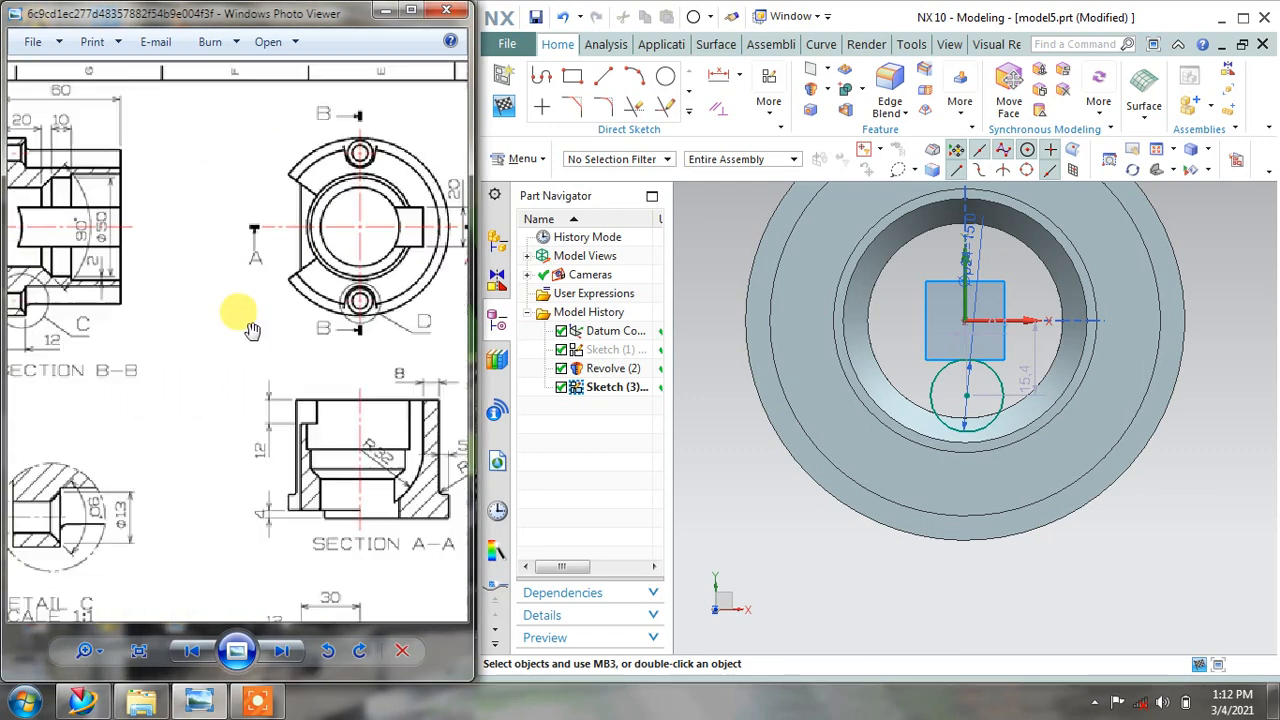
pyautogui.moveTo(80, 200); pyautogui.dragTo(142, 195)
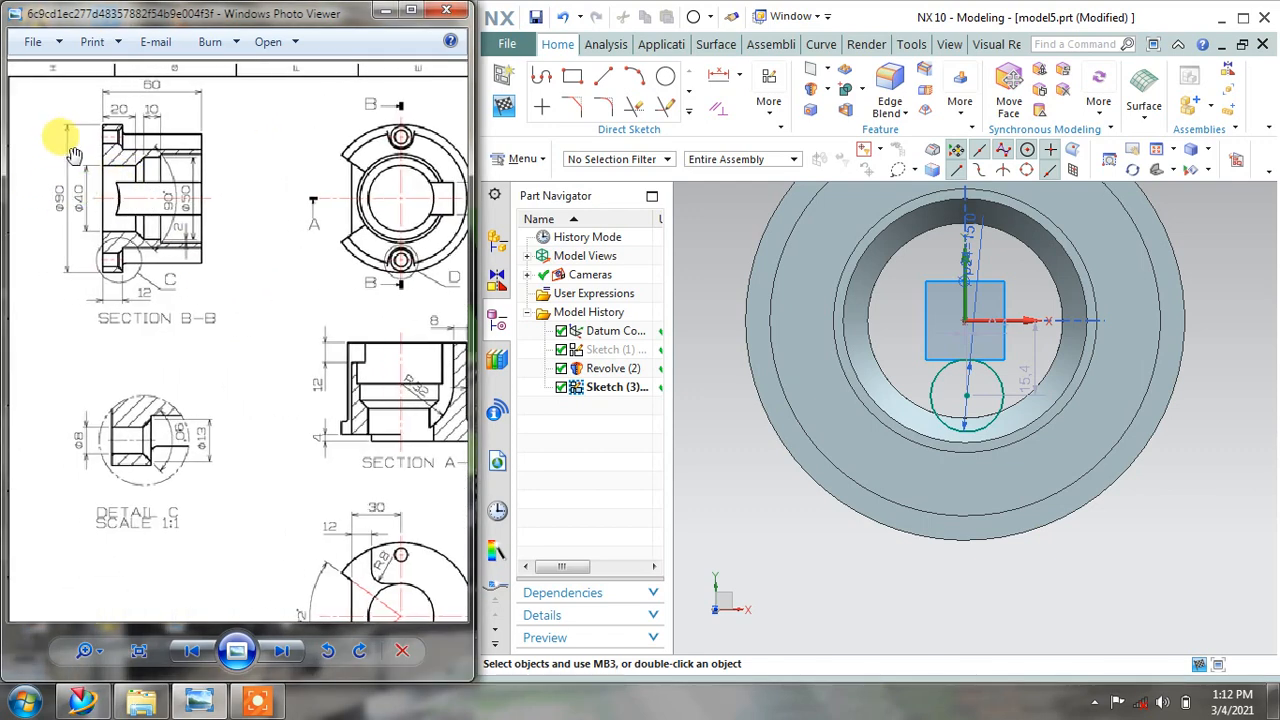
pyautogui.moveTo(225, 230); pyautogui.dragTo(106, 289)
pyautogui.scroll(2, 311, 139)
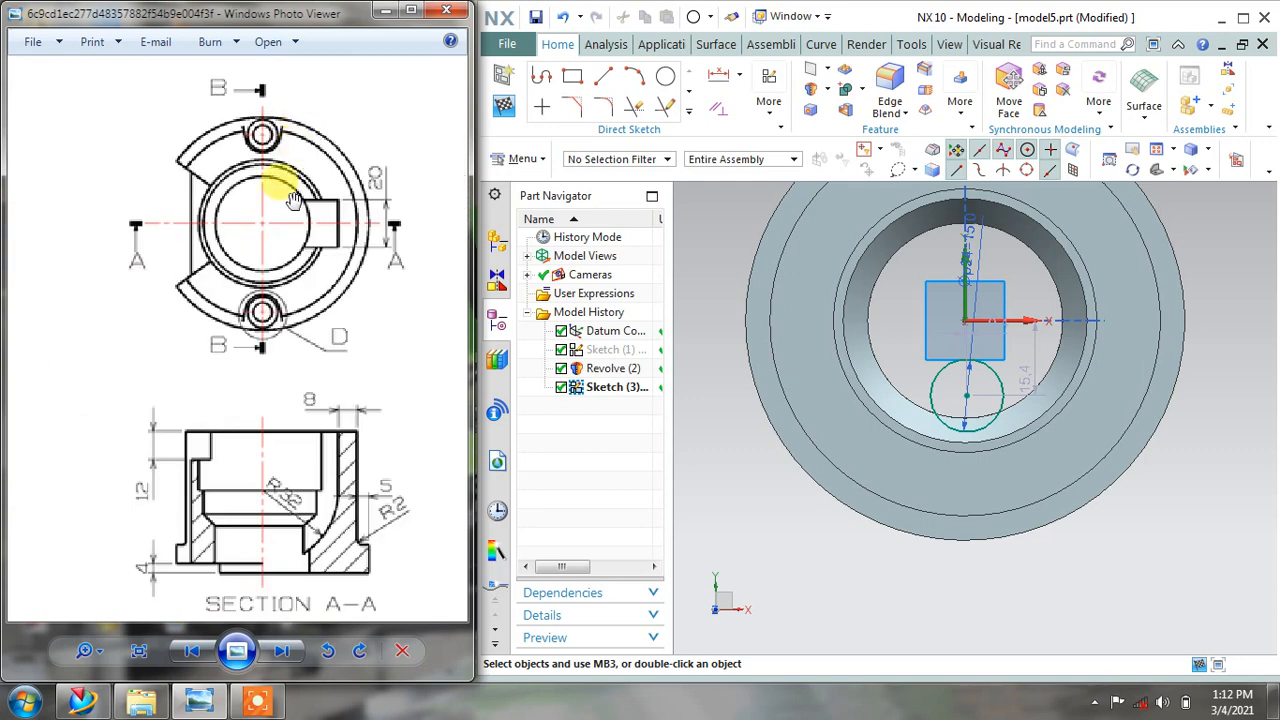
pyautogui.moveTo(268, 226); pyautogui.dragTo(190, 272)
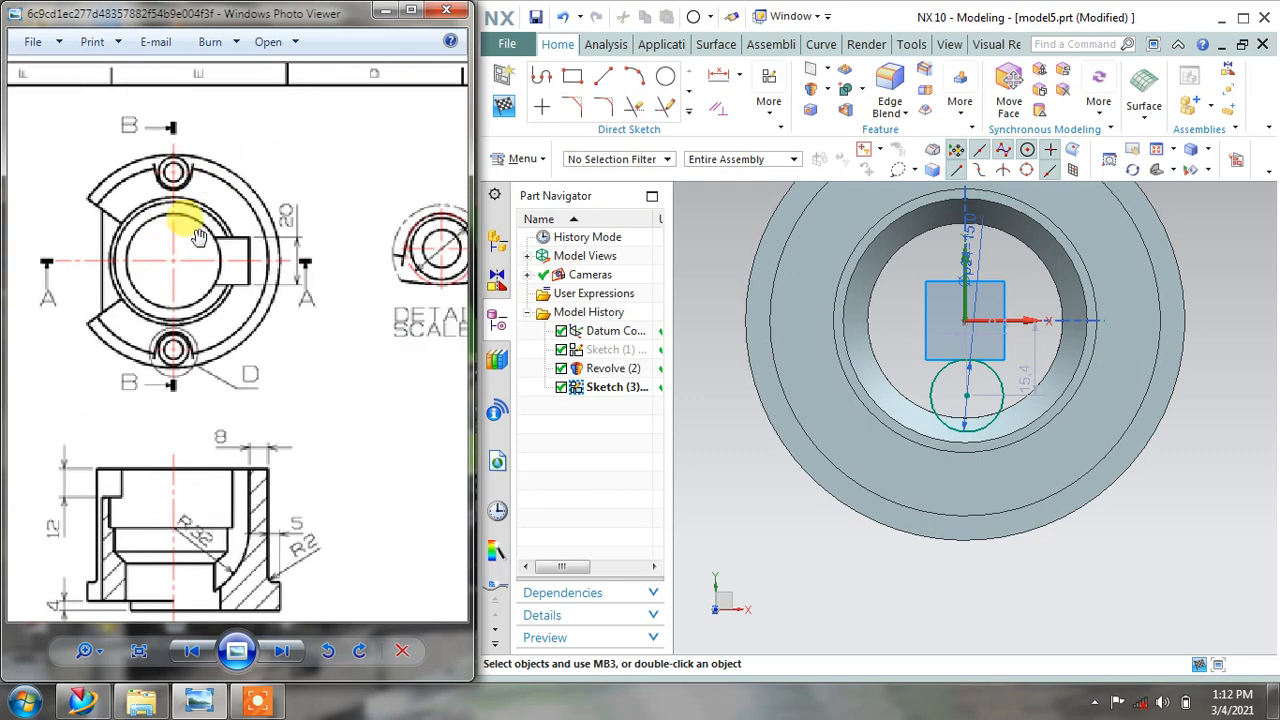
pyautogui.scroll(2, 187, 180)
pyautogui.moveTo(252, 248); pyautogui.dragTo(88, 272)
pyautogui.moveTo(343, 315); pyautogui.dragTo(253, 330)
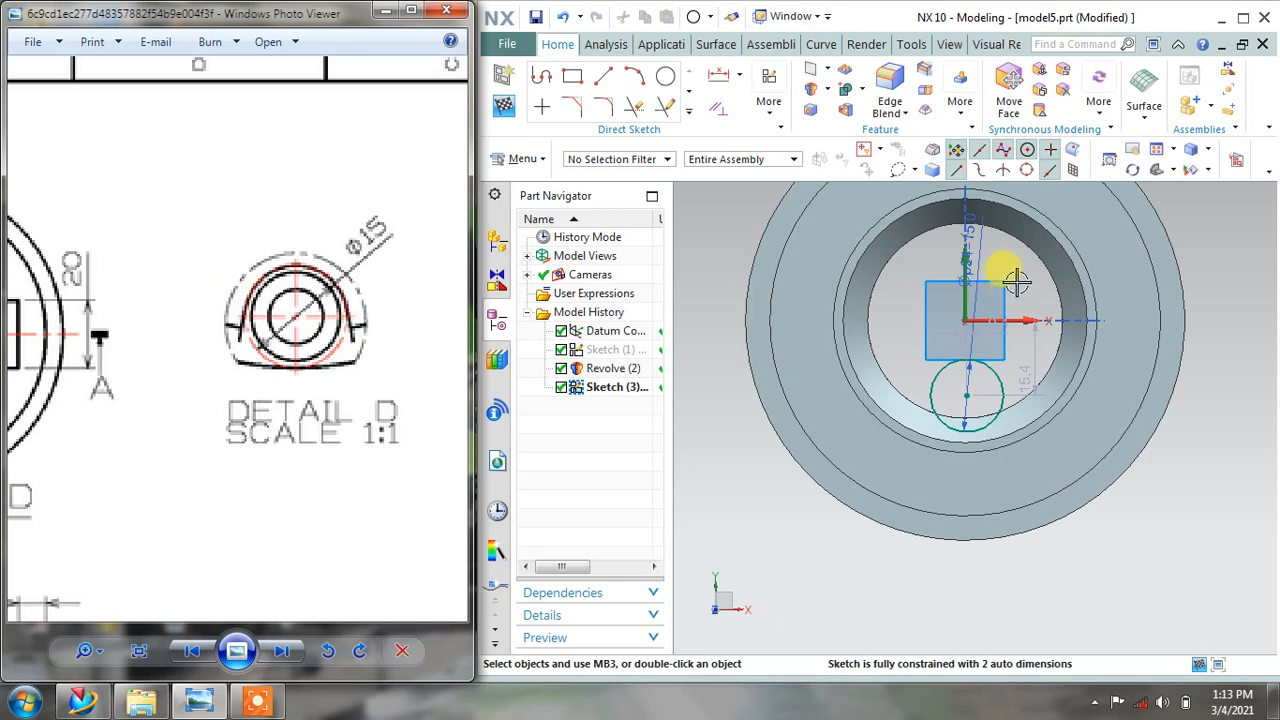
# Set the vertical distance from the origin to the circle's centre to 45-7.5 mm and finish the sketch
pyautogui.moveTo(1024, 375); pyautogui.dragTo(1218, 378)
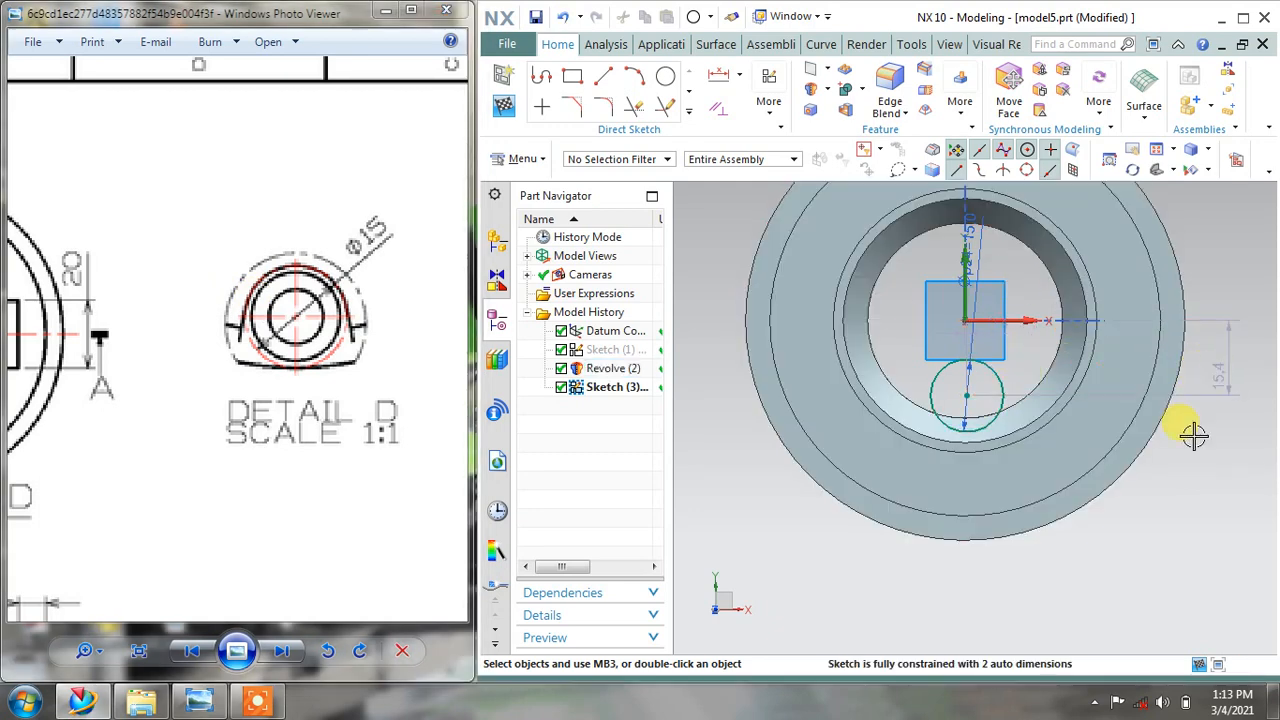
pyautogui.doubleClick(1212, 365)
pyautogui.write('45-')
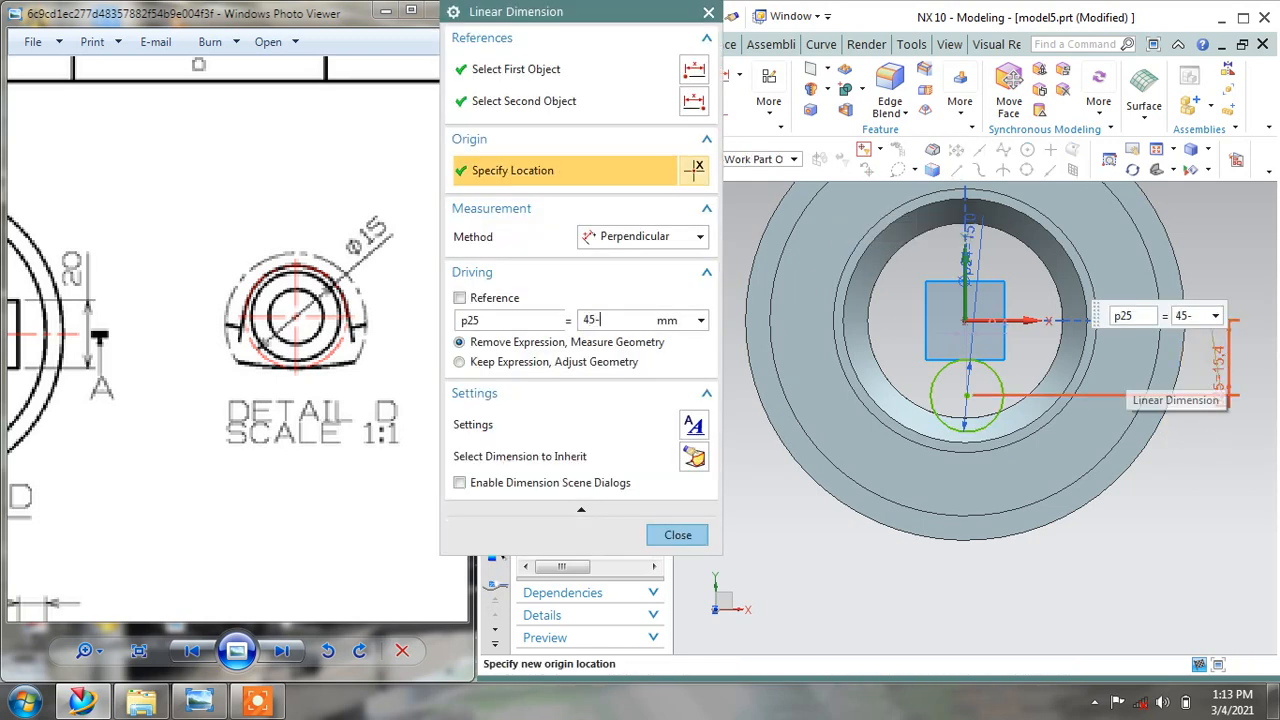
pyautogui.write('7.5')
pyautogui.press('Return')
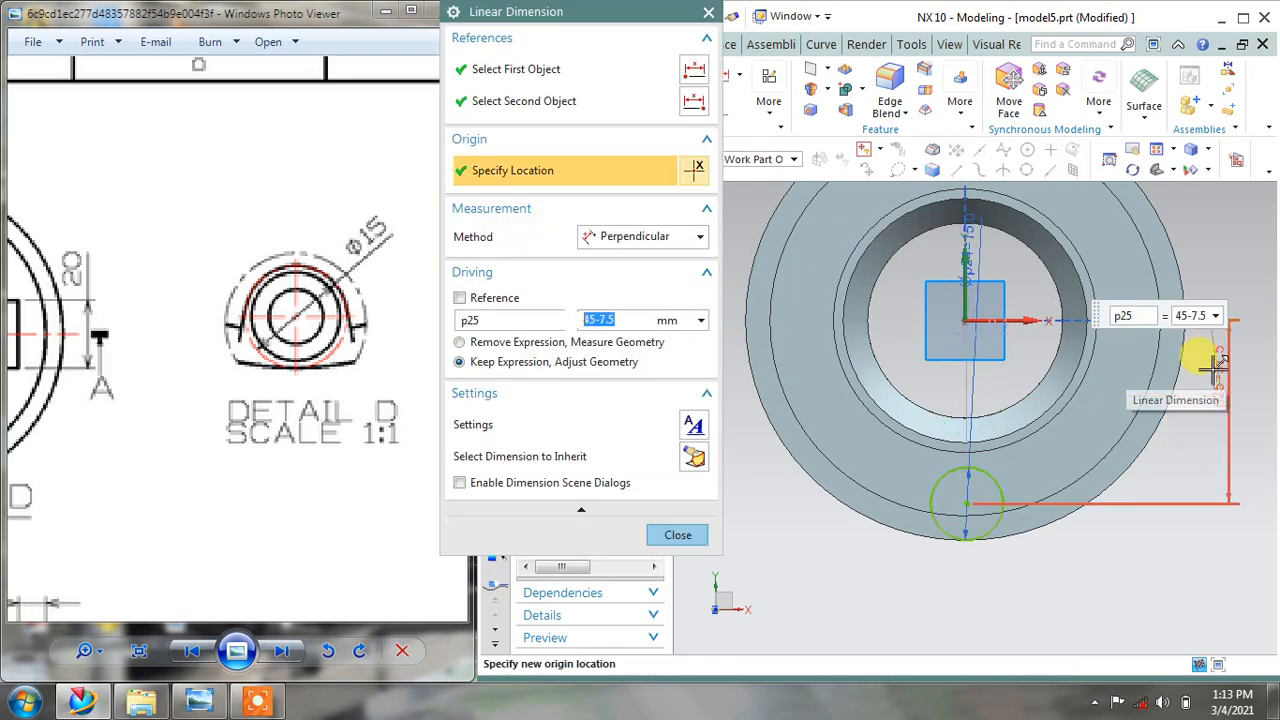
pyautogui.click(678, 535)
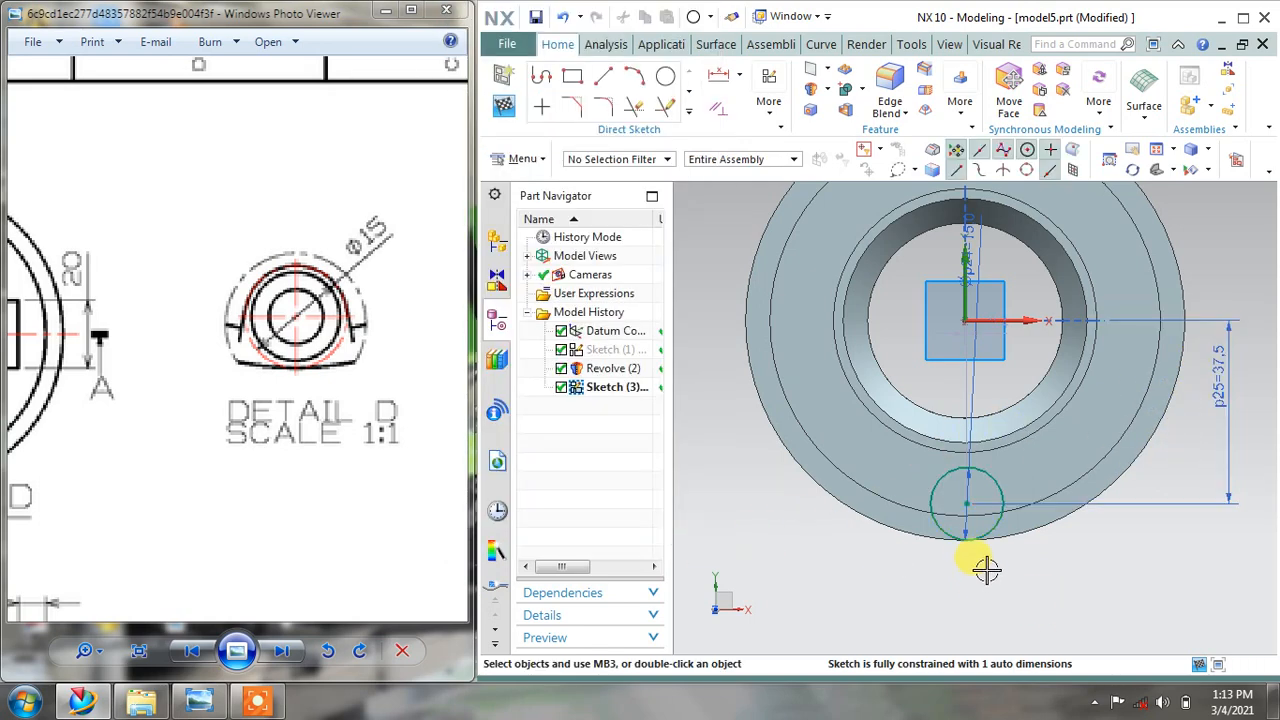
pyautogui.scroll(2, 986, 568)
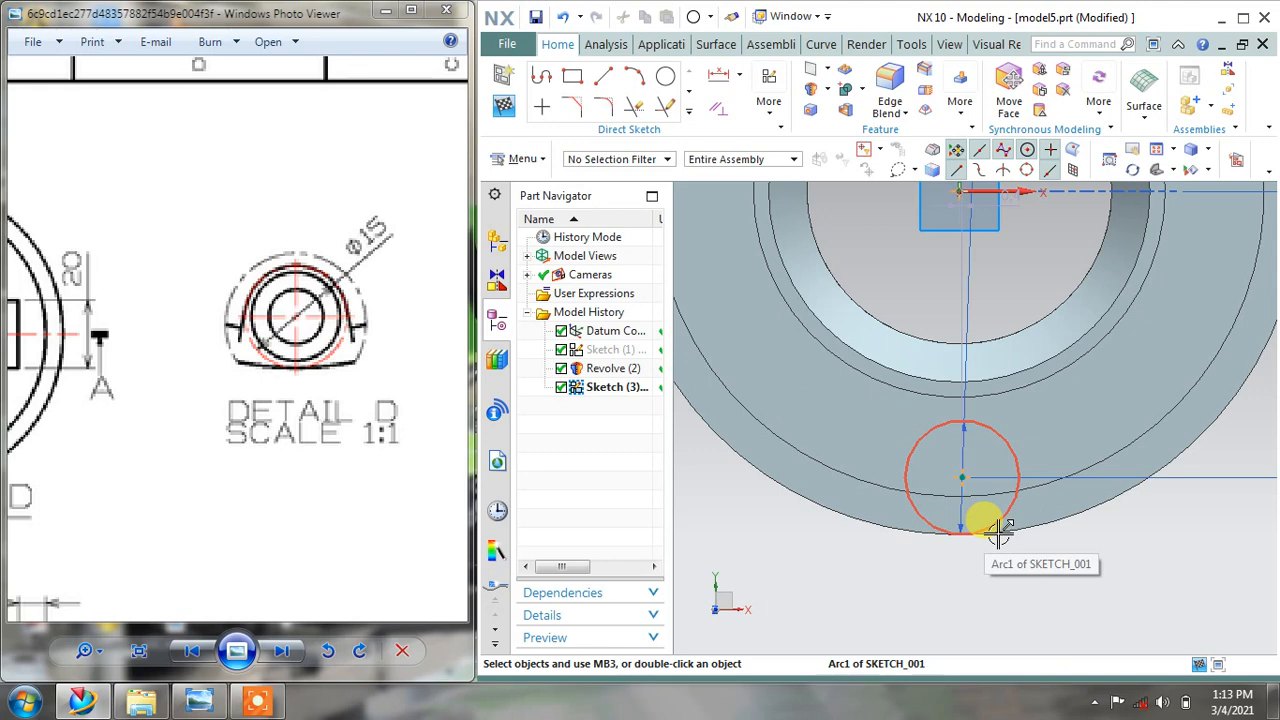
pyautogui.scroll(-3, 990, 528)
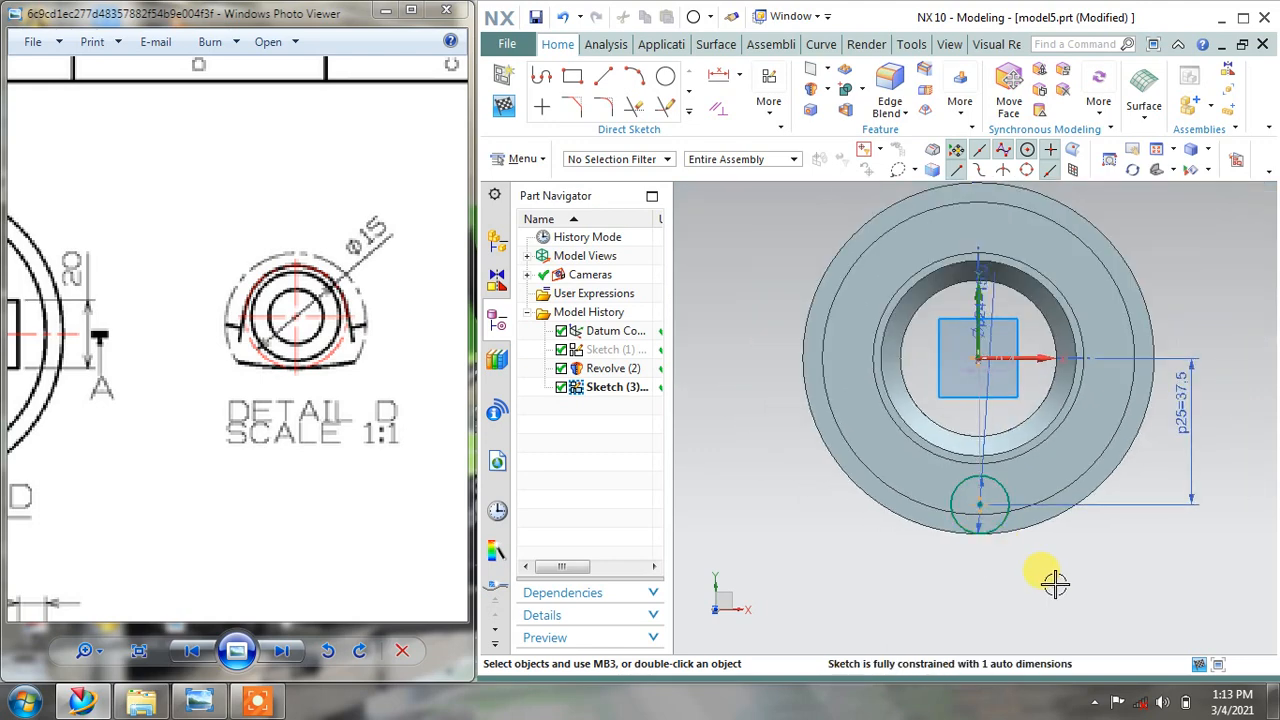
pyautogui.moveTo(1055, 583); pyautogui.dragTo(1049, 529, button='middle')
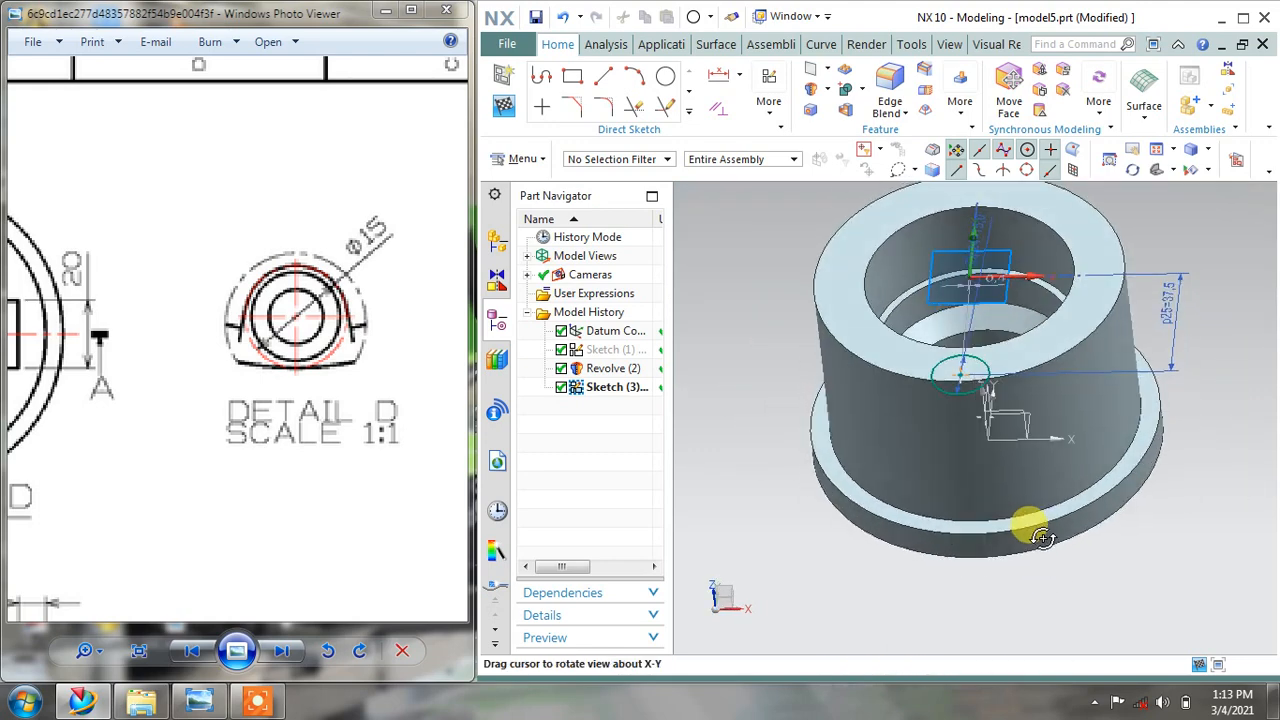
pyautogui.click(504, 108)
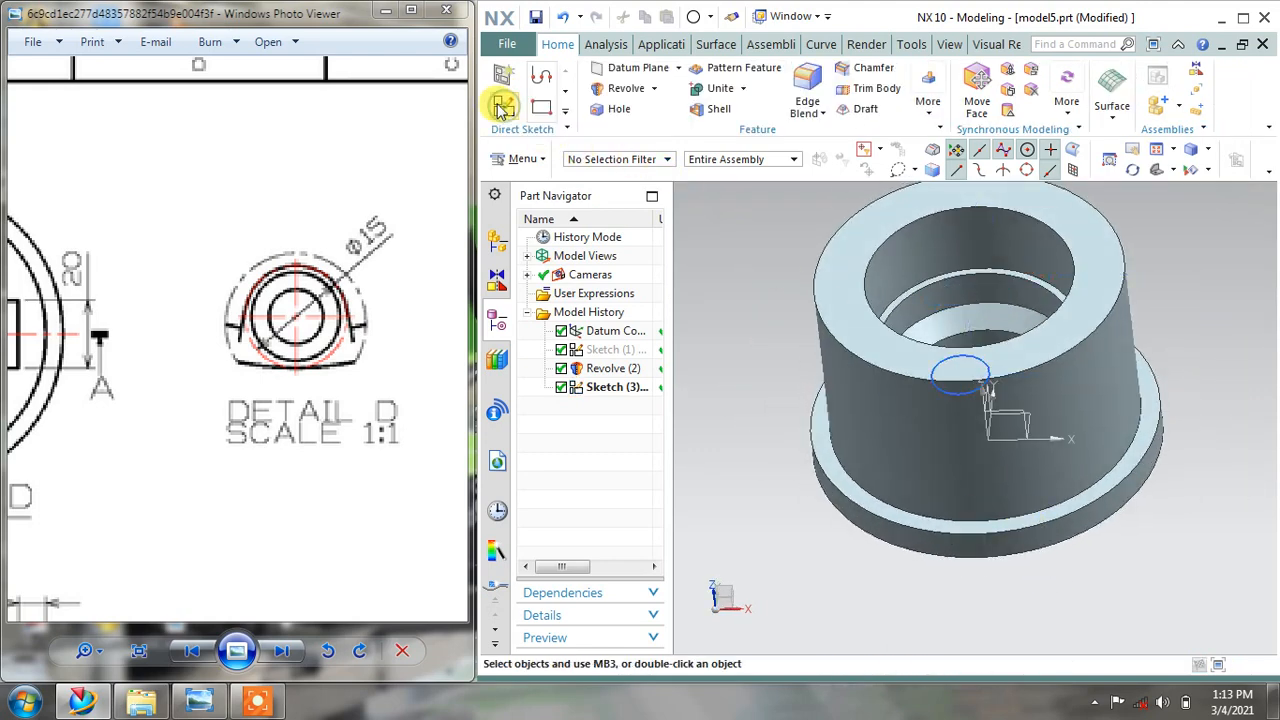
# Extrude the 15 mm circle along reversed ZC with Until Extended to the flange's upper face, subtracting it from the body
pyautogui.click(657, 90)
pyautogui.click(615, 107)
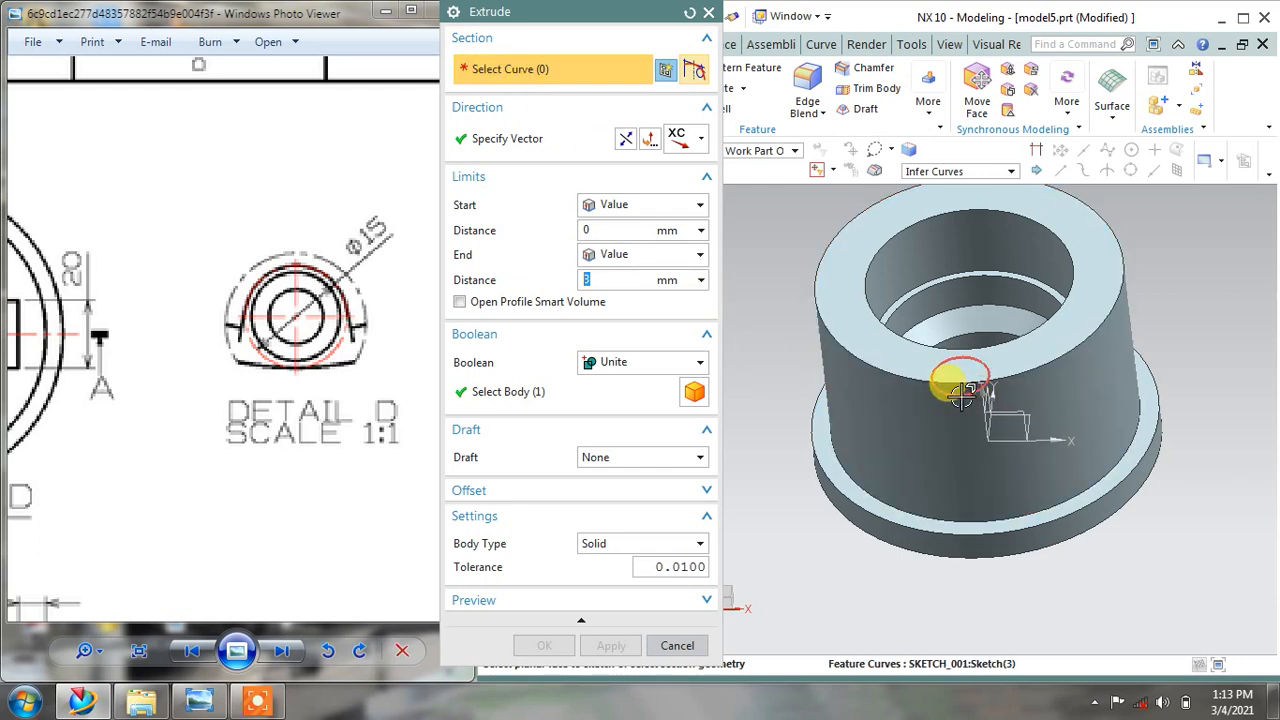
pyautogui.click(958, 392)
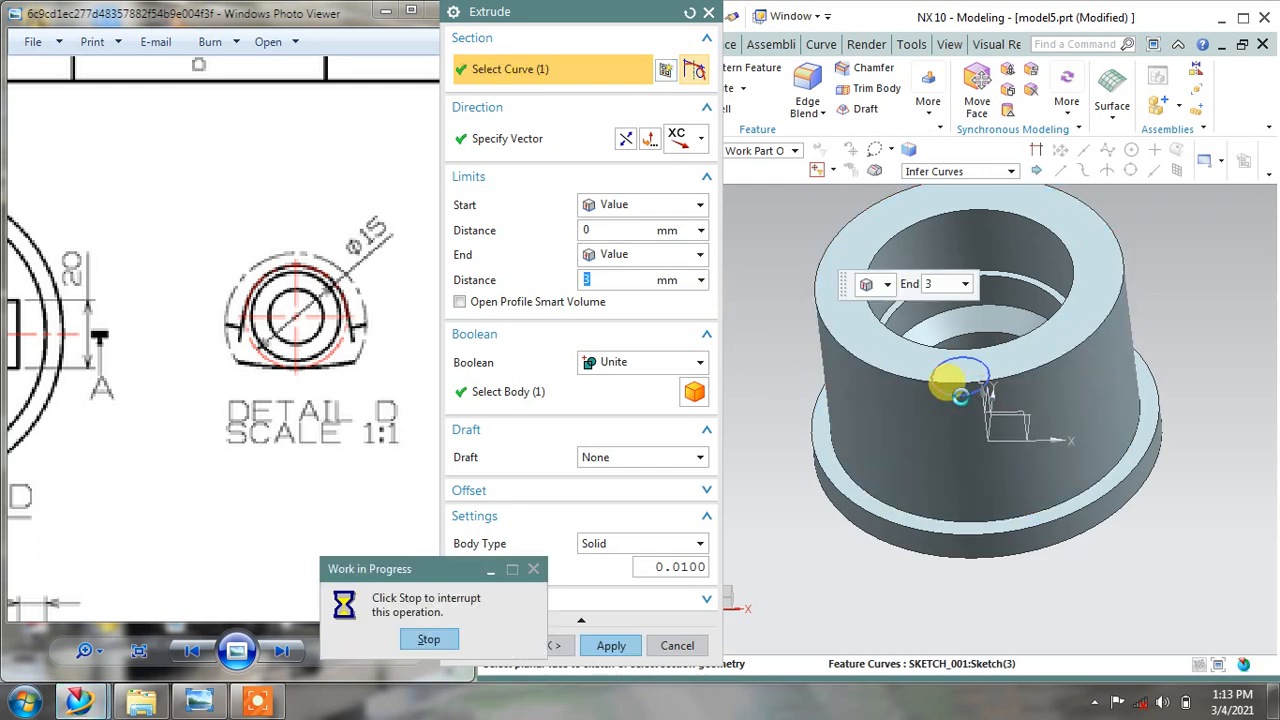
pyautogui.click(703, 145)
pyautogui.click(679, 378)
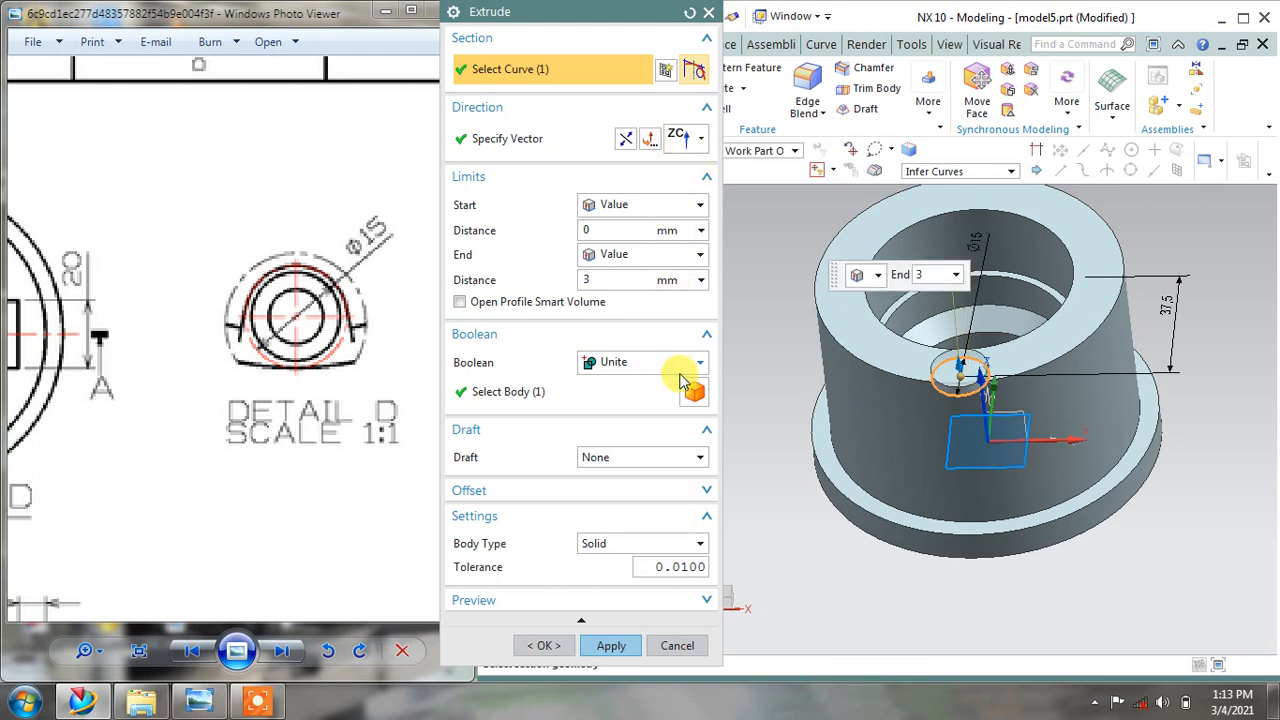
pyautogui.click(625, 144)
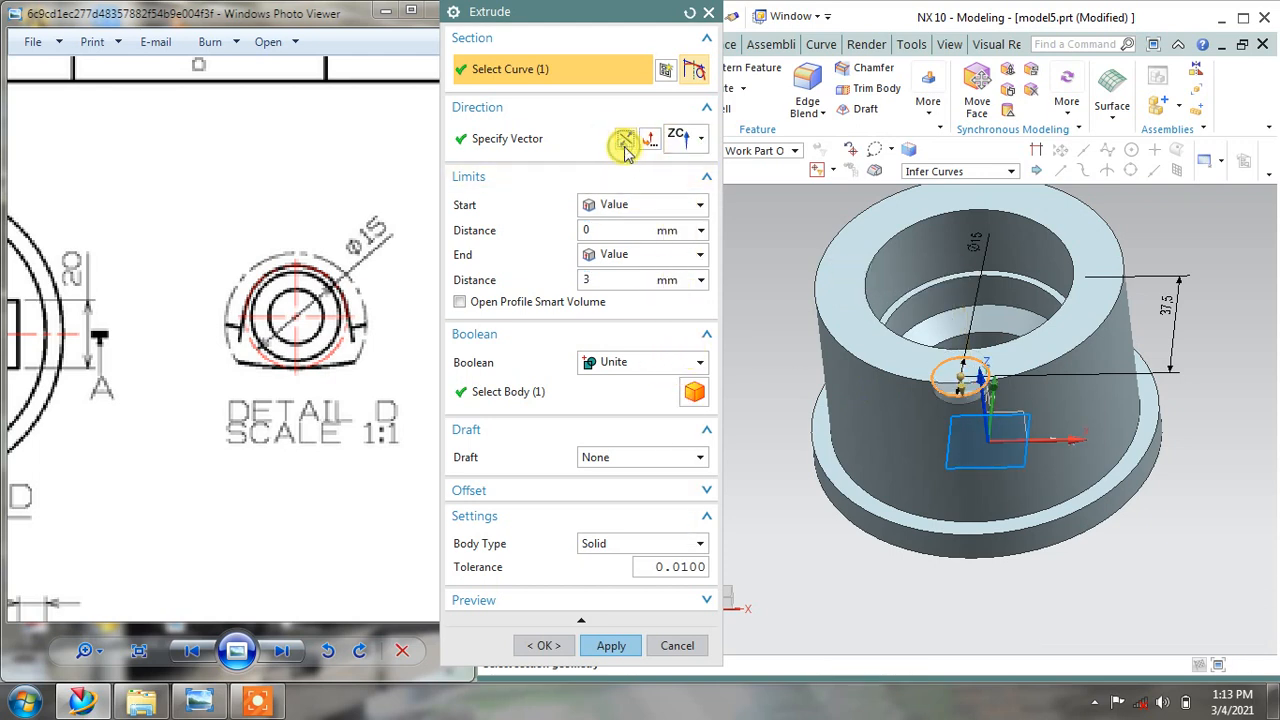
pyautogui.click(625, 258)
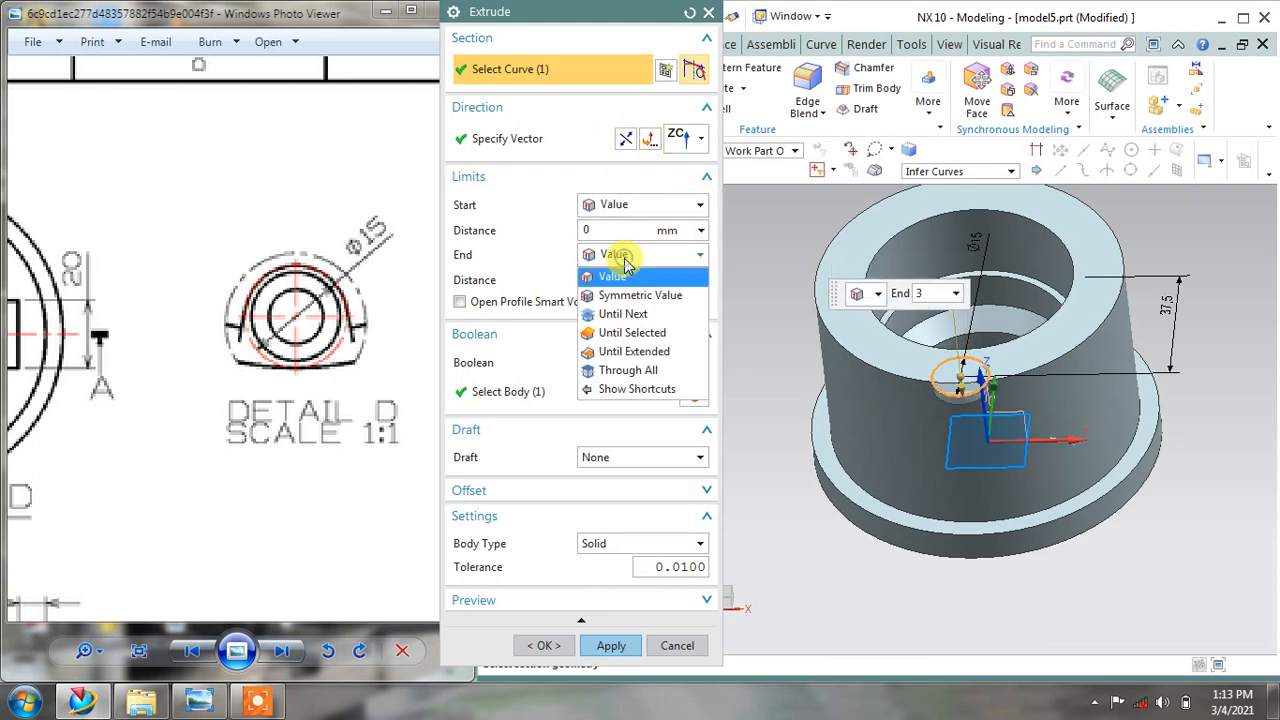
pyautogui.click(634, 351)
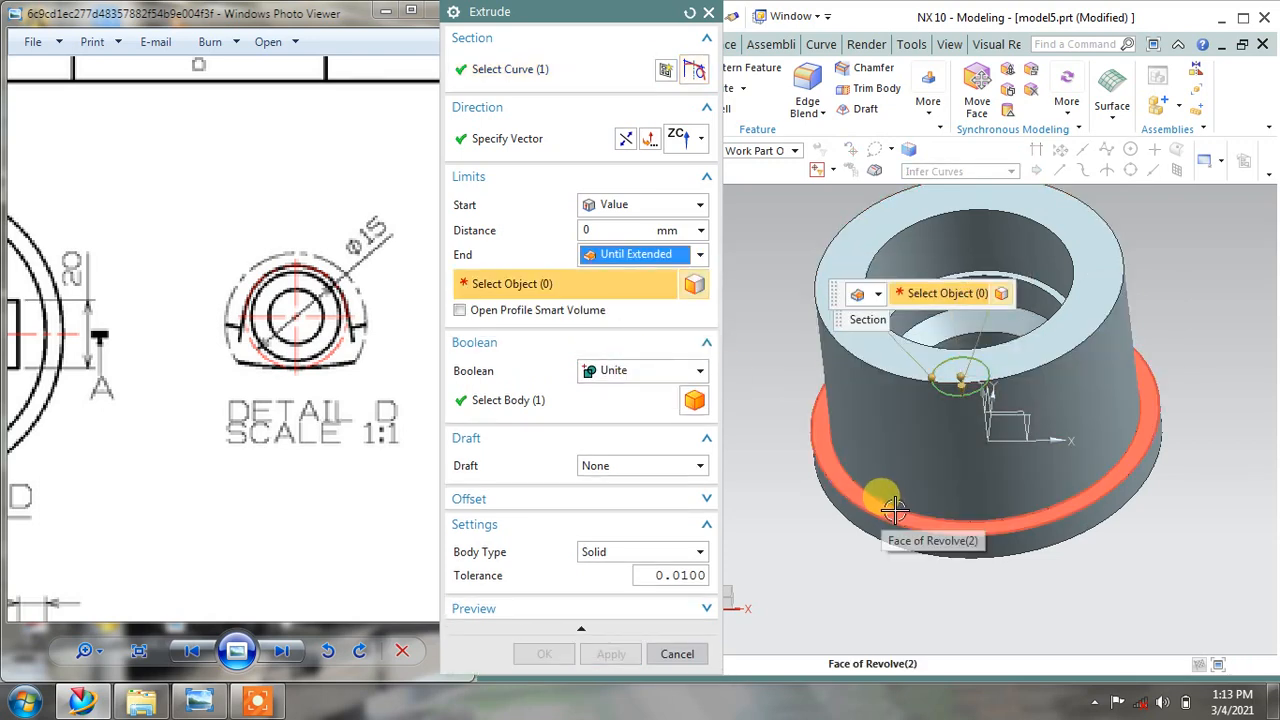
pyautogui.click(895, 514)
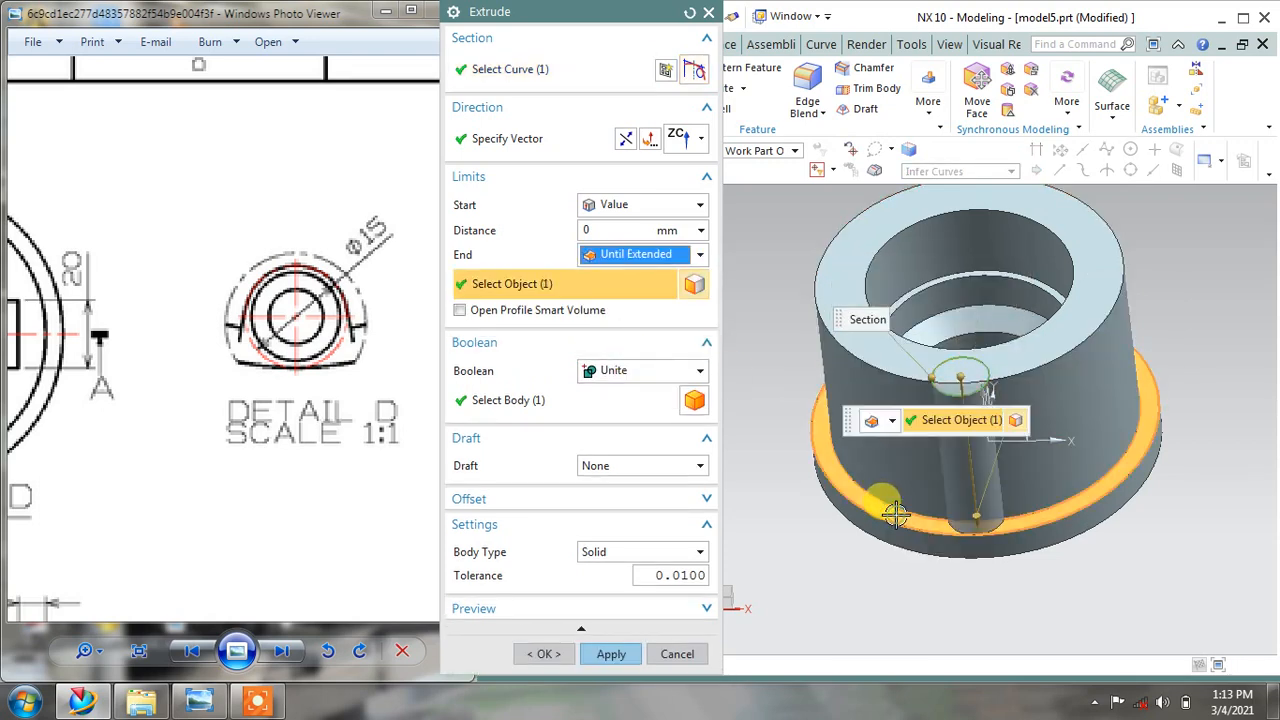
pyautogui.click(615, 372)
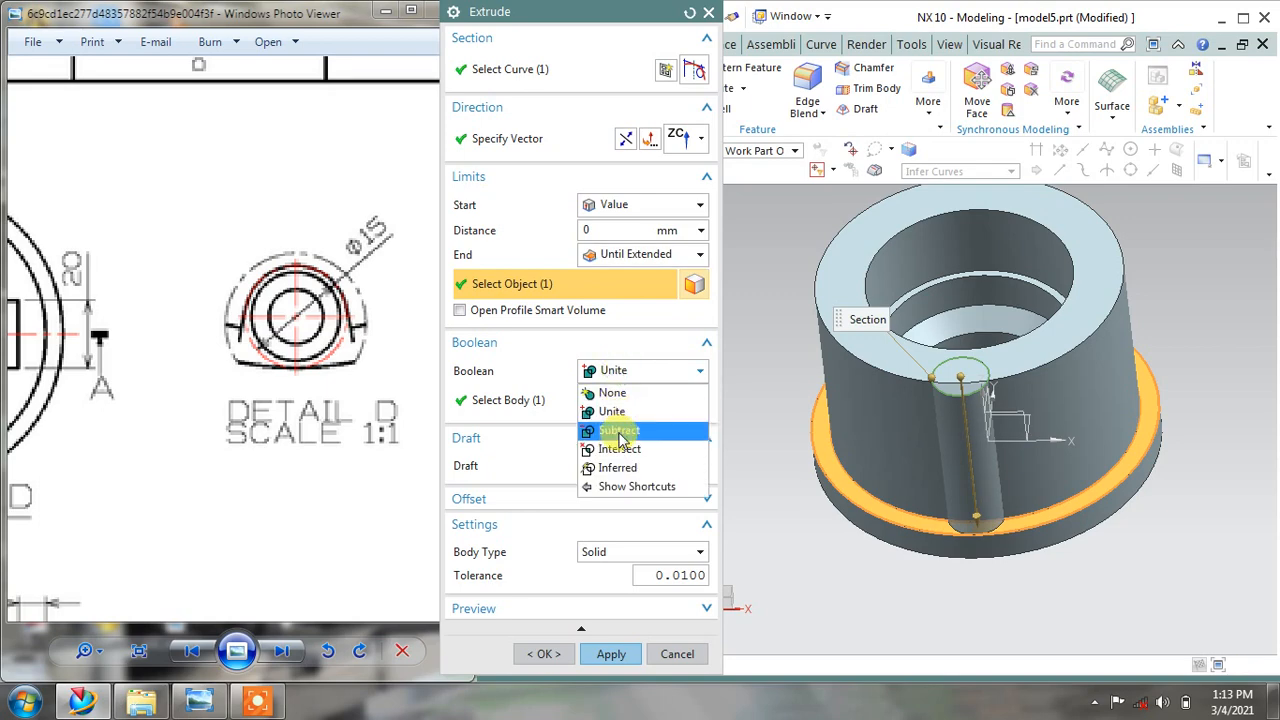
pyautogui.click(619, 430)
pyautogui.click(611, 653)
pyautogui.click(677, 653)
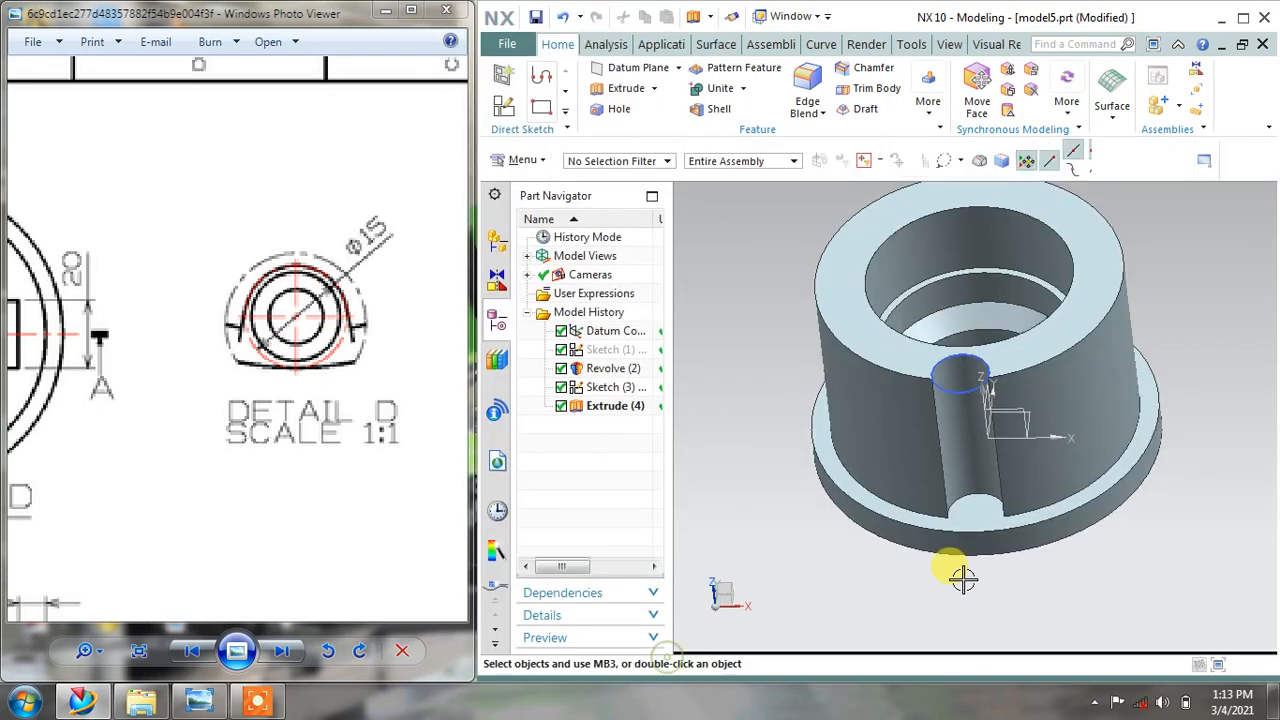
# Hide the circle sketch at the top of the extruded groove
pyautogui.moveTo(963, 577)
pyautogui.mouseDown(button='middle')
pyautogui.moveTo(951, 586)
pyautogui.moveTo(851, 500)
pyautogui.mouseUp(button='middle')
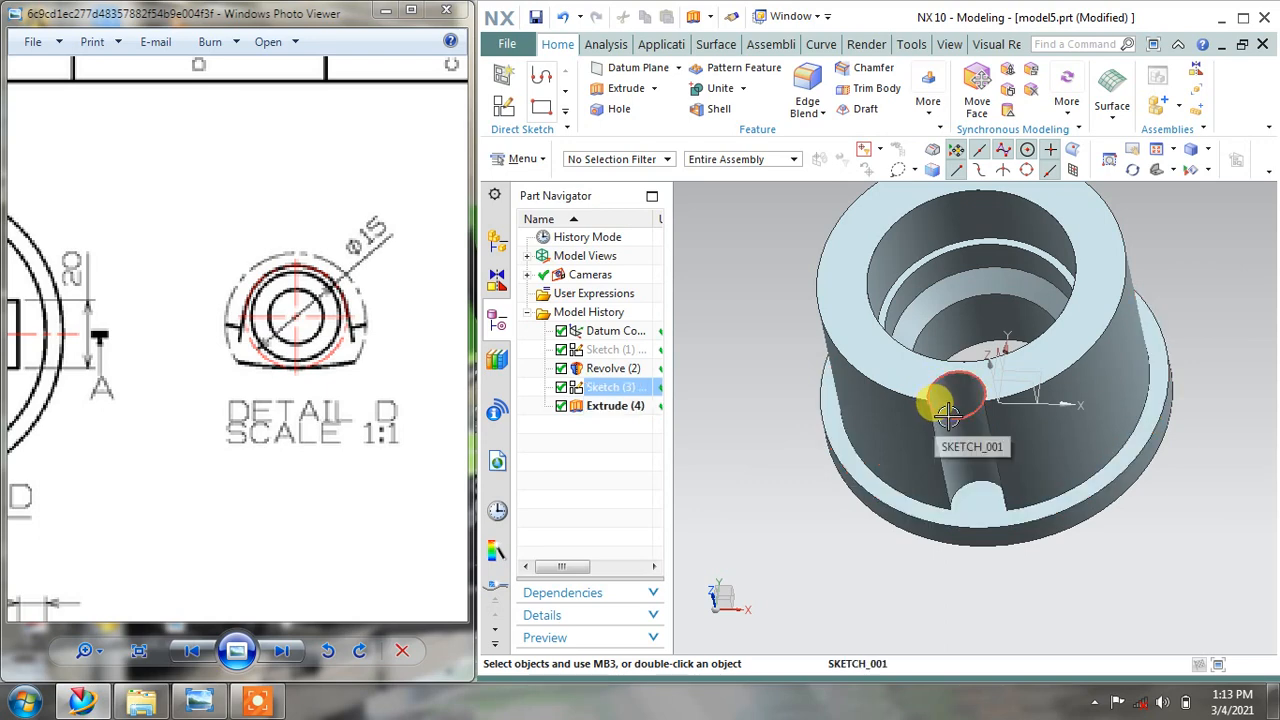
pyautogui.rightClick(948, 415)
pyautogui.click(927, 47)
pyautogui.moveTo(1000, 194)
pyautogui.mouseDown(button='middle')
pyautogui.moveTo(1097, 392)
pyautogui.moveTo(1090, 362)
pyautogui.moveTo(1044, 368)
pyautogui.mouseUp(button='middle')
# Set up a countersunk Through Body hole per Detail C with 13 mm C-Sink diameter, 90° angle and 8 mm diameter
pyautogui.moveTo(200, 342); pyautogui.dragTo(359, 318)
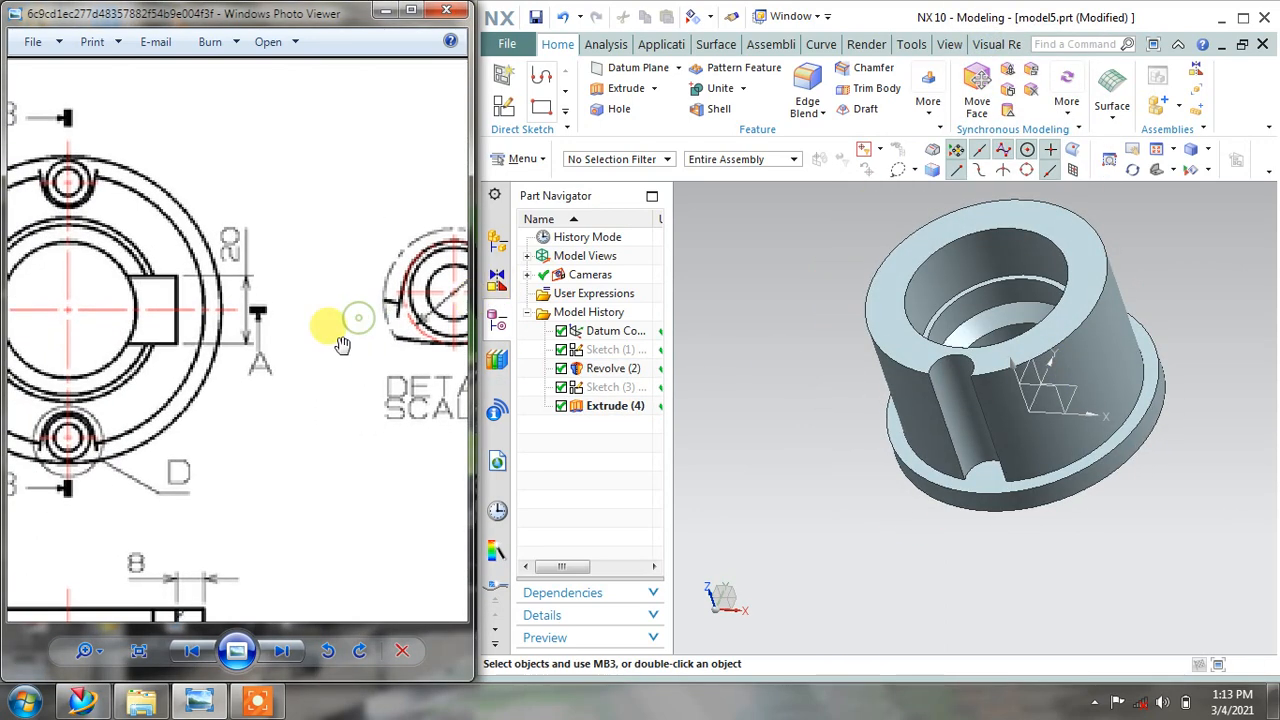
pyautogui.moveTo(203, 374)
pyautogui.mouseDown()
pyautogui.moveTo(364, 341)
pyautogui.moveTo(274, 154)
pyautogui.moveTo(506, 268)
pyautogui.moveTo(518, 252)
pyautogui.mouseUp()
pyautogui.moveTo(139, 405); pyautogui.dragTo(400, 272)
pyautogui.moveTo(226, 420); pyautogui.dragTo(229, 369)
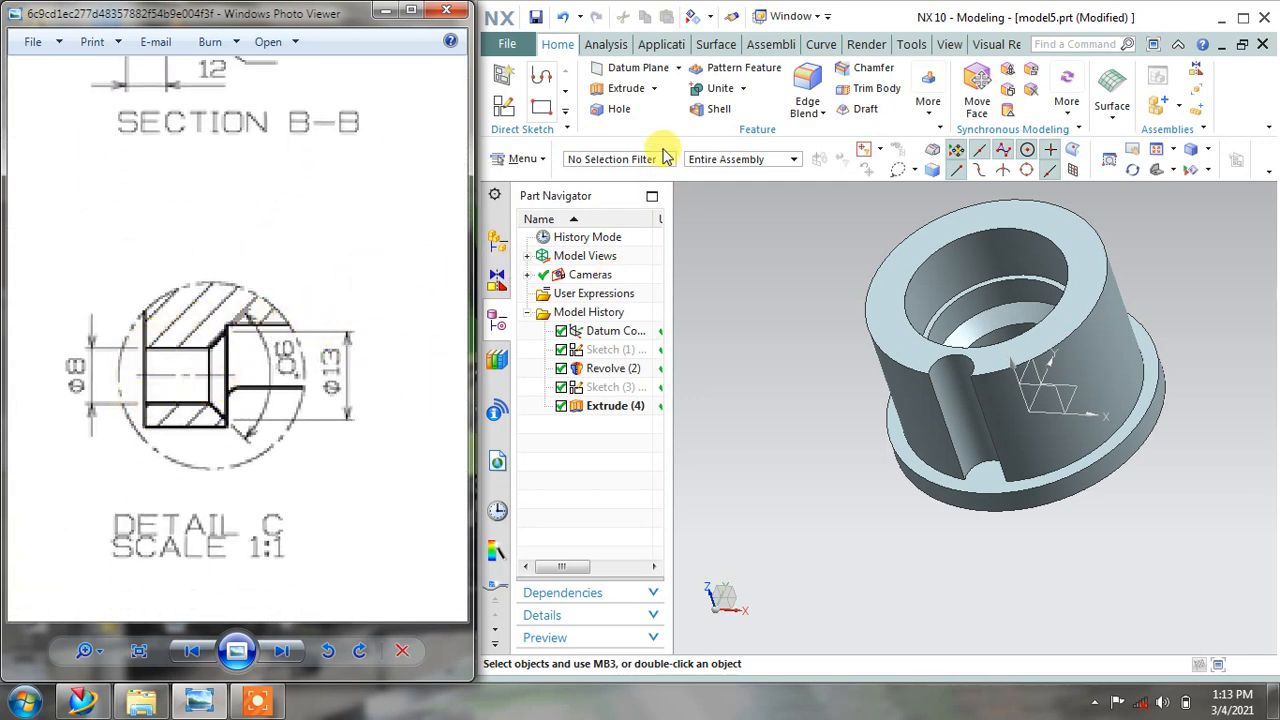
pyautogui.click(614, 110)
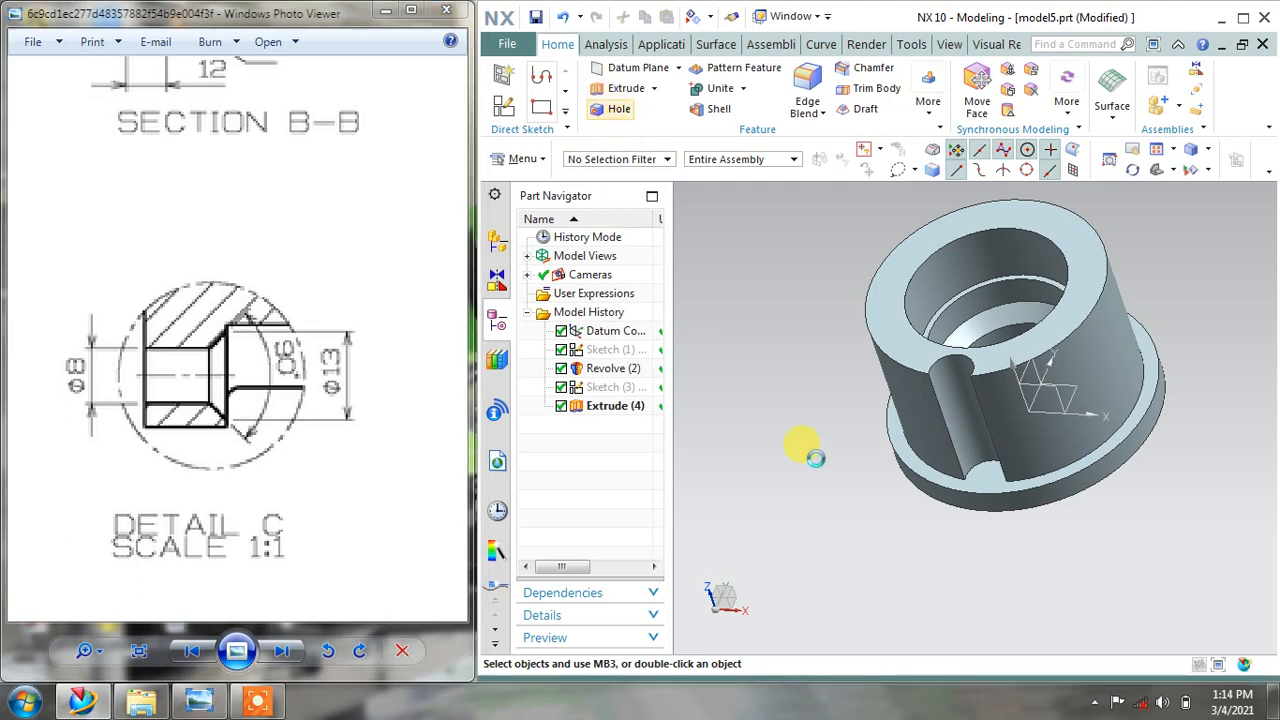
pyautogui.moveTo(823, 443)
pyautogui.mouseDown(button='middle')
pyautogui.moveTo(837, 420)
pyautogui.moveTo(846, 440)
pyautogui.mouseUp(button='middle')
pyautogui.click(630, 262)
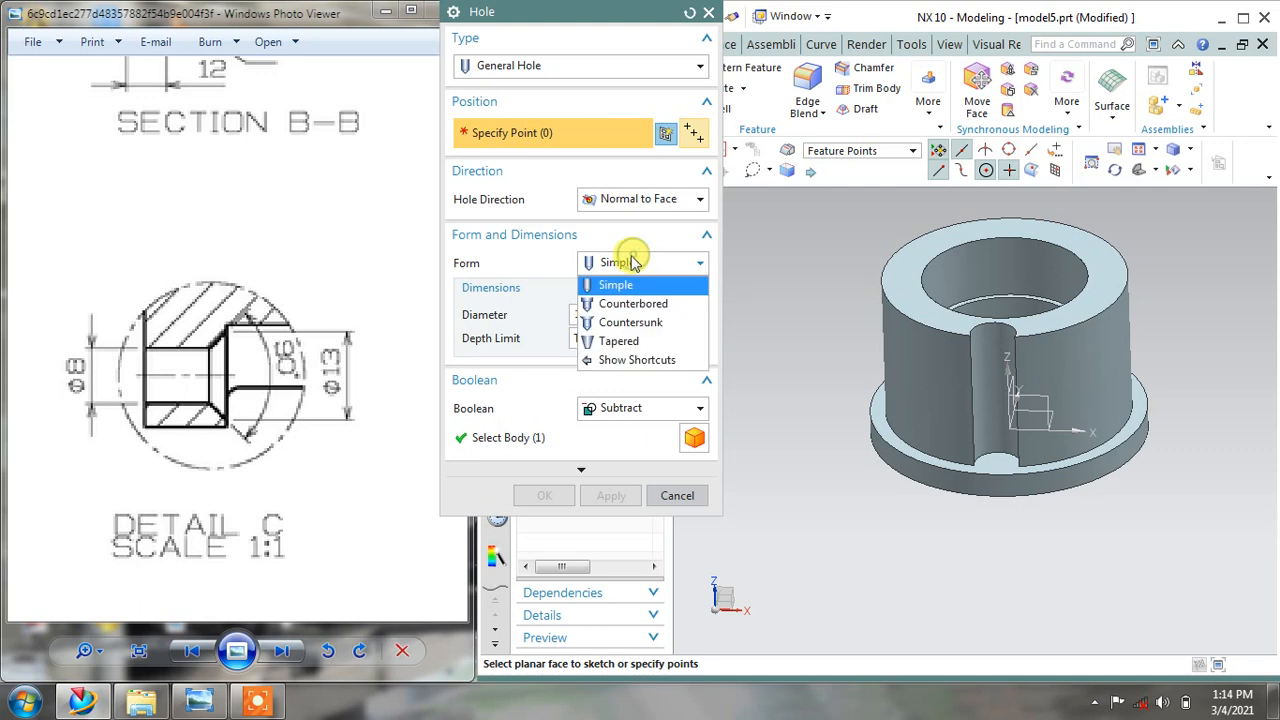
pyautogui.click(617, 324)
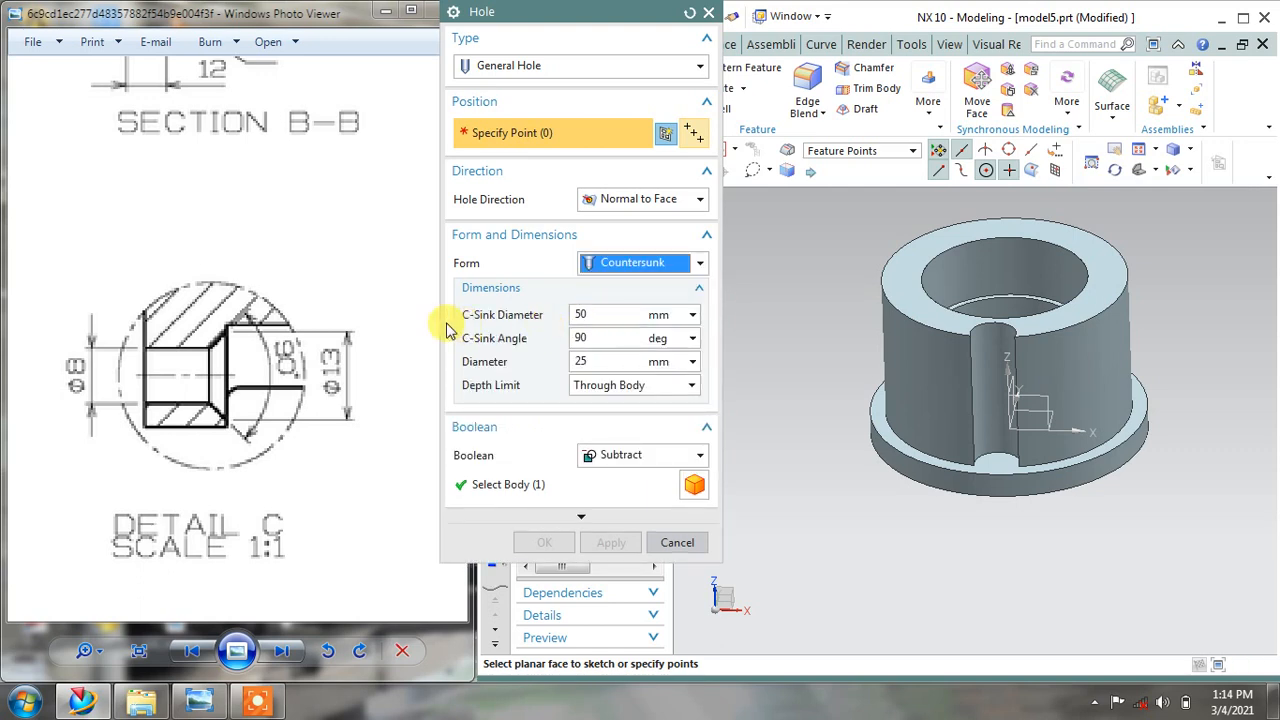
pyautogui.click(626, 318)
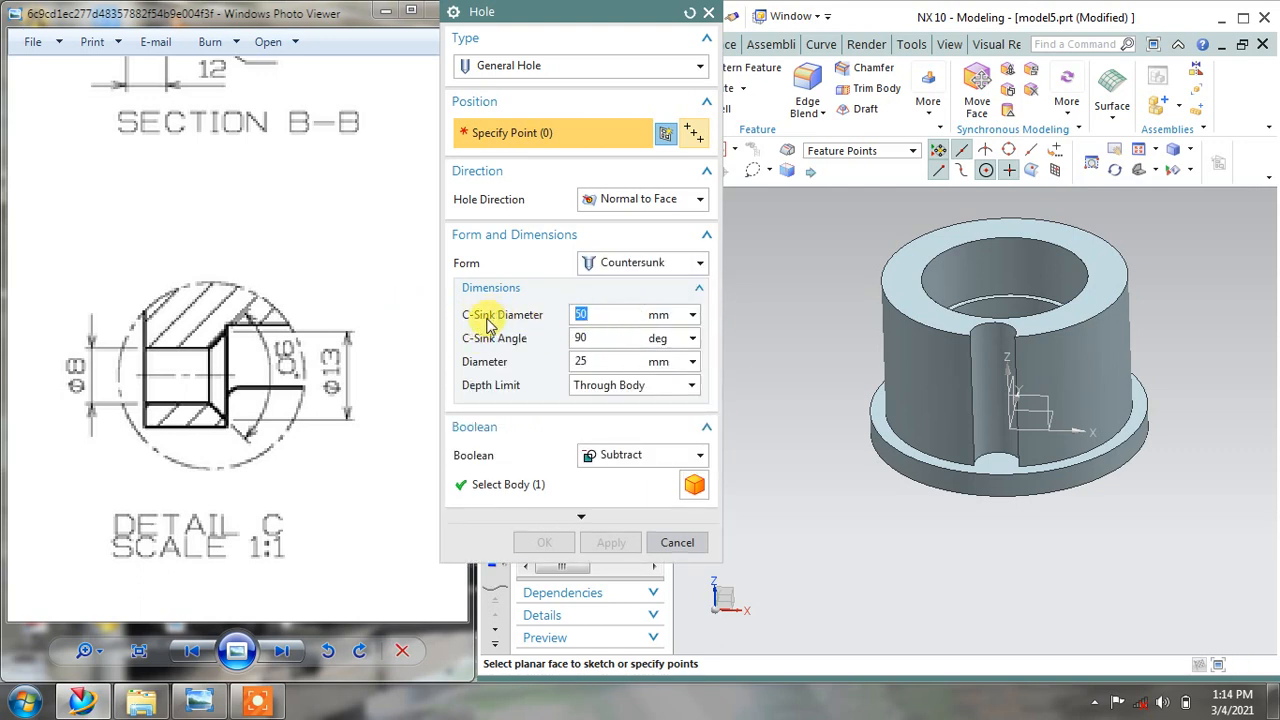
pyautogui.click(600, 338)
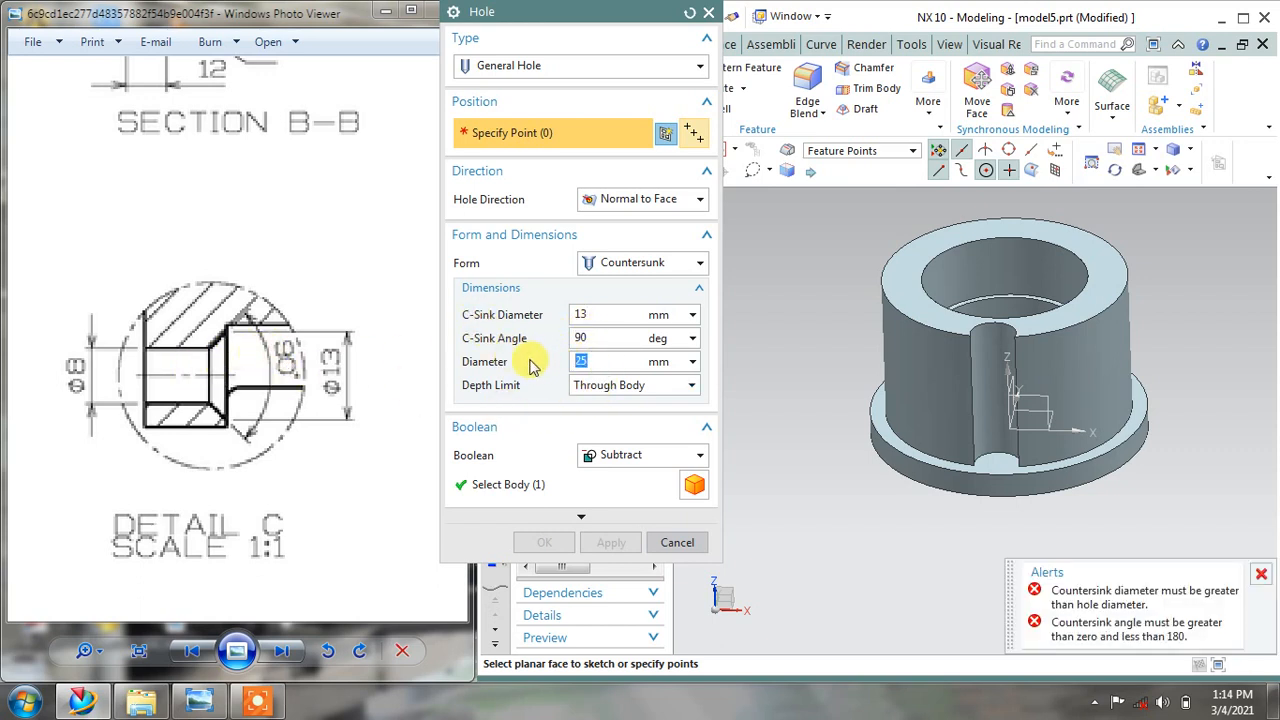
pyautogui.press('Return')
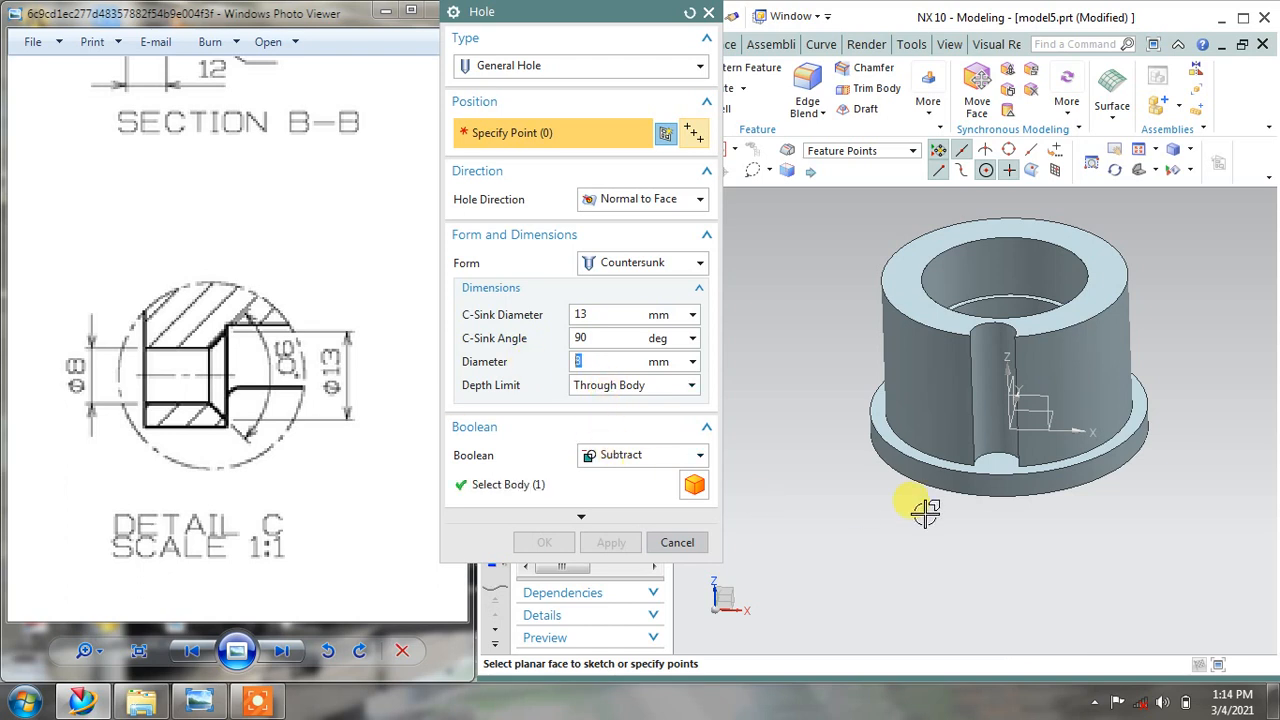
# Place the countersunk hole at the arc centre of the groove's lower edge on the flange face, subtracting it from the body
pyautogui.scroll(5, 995, 487)
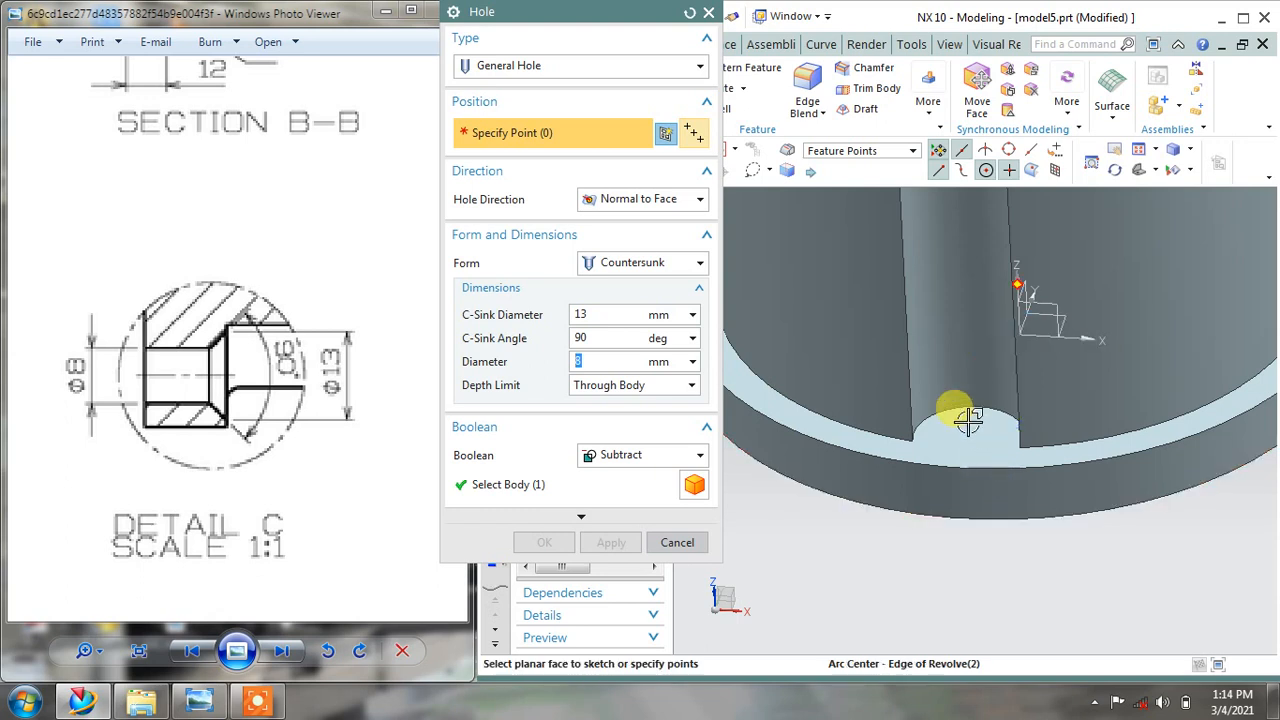
pyautogui.scroll(2, 963, 406)
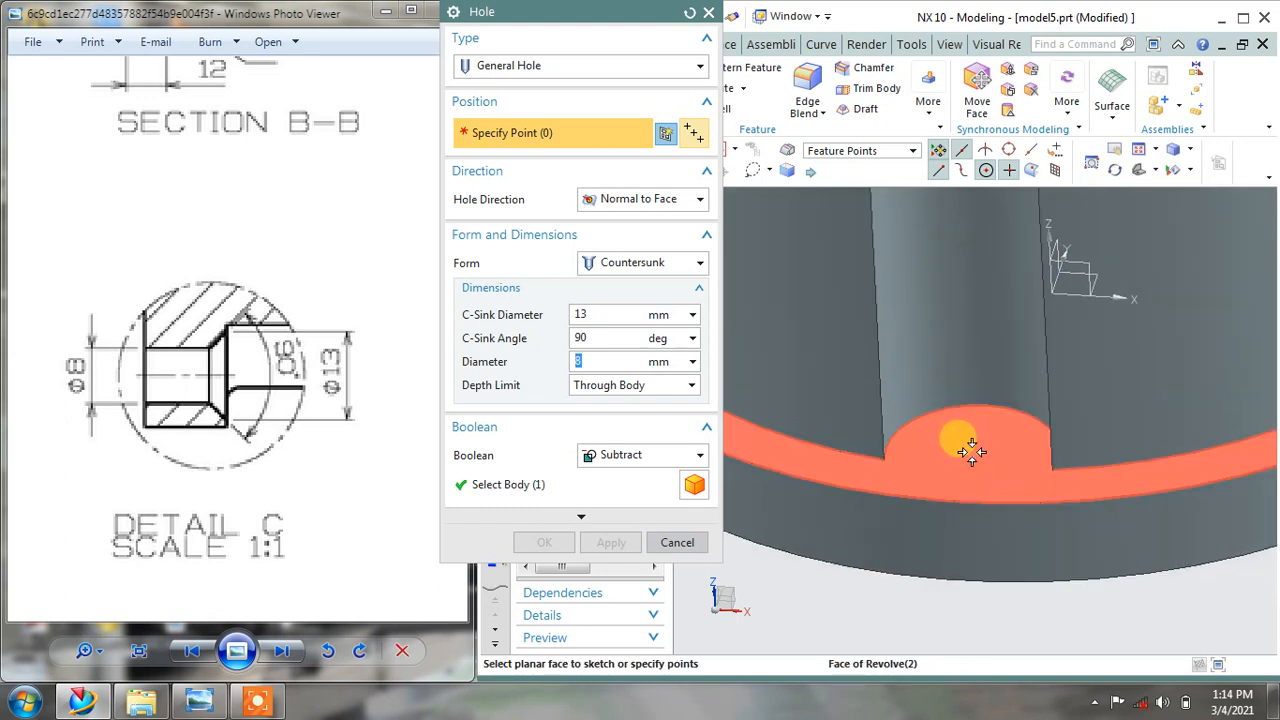
pyautogui.click(971, 450)
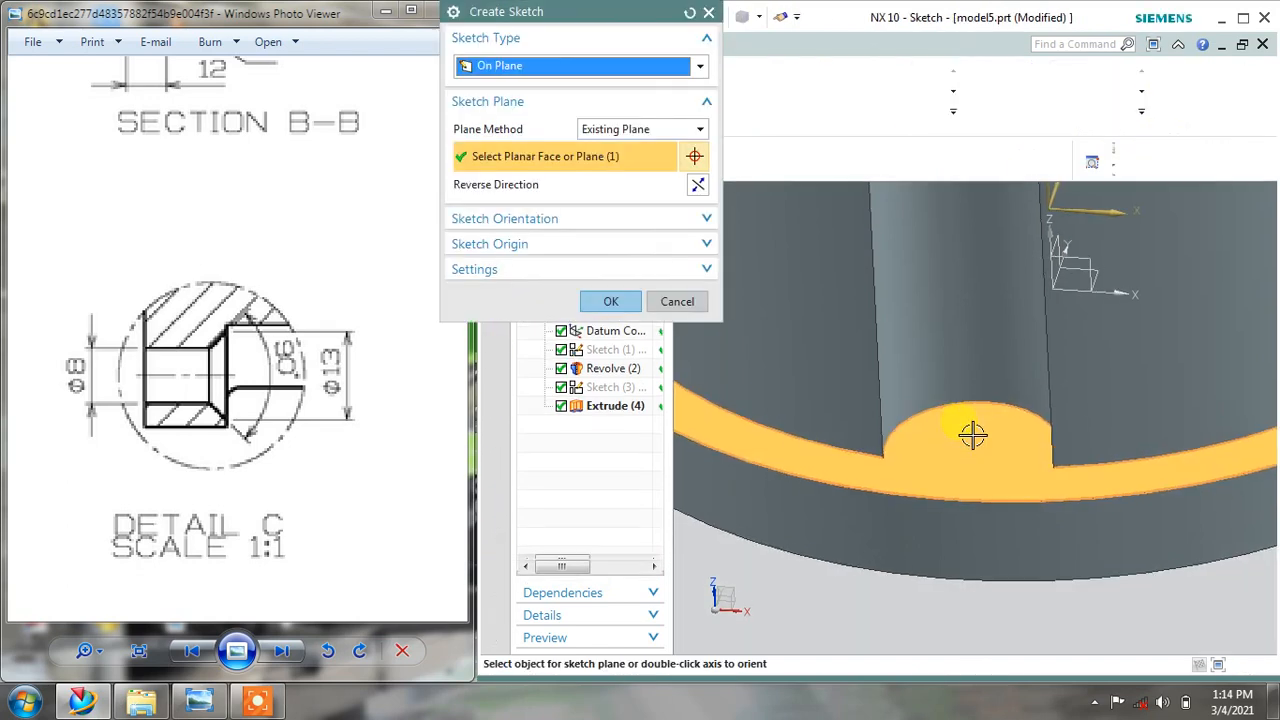
pyautogui.click(677, 302)
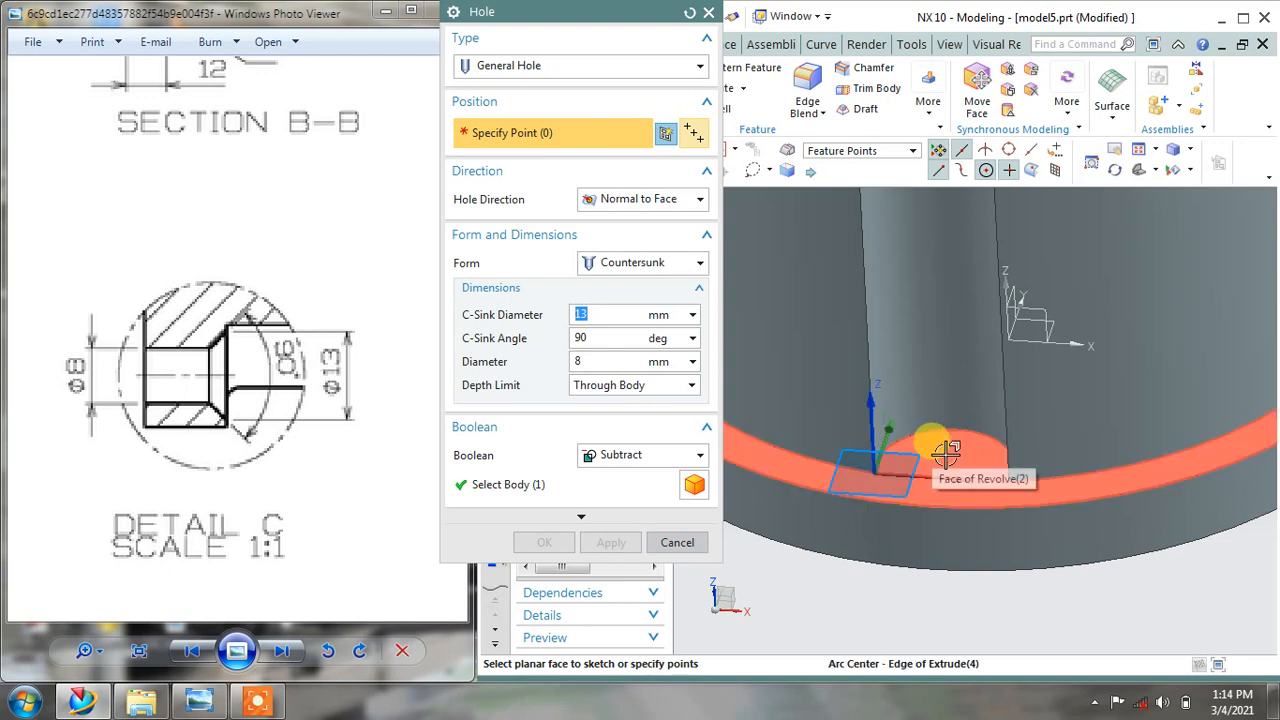
pyautogui.moveTo(944, 466)
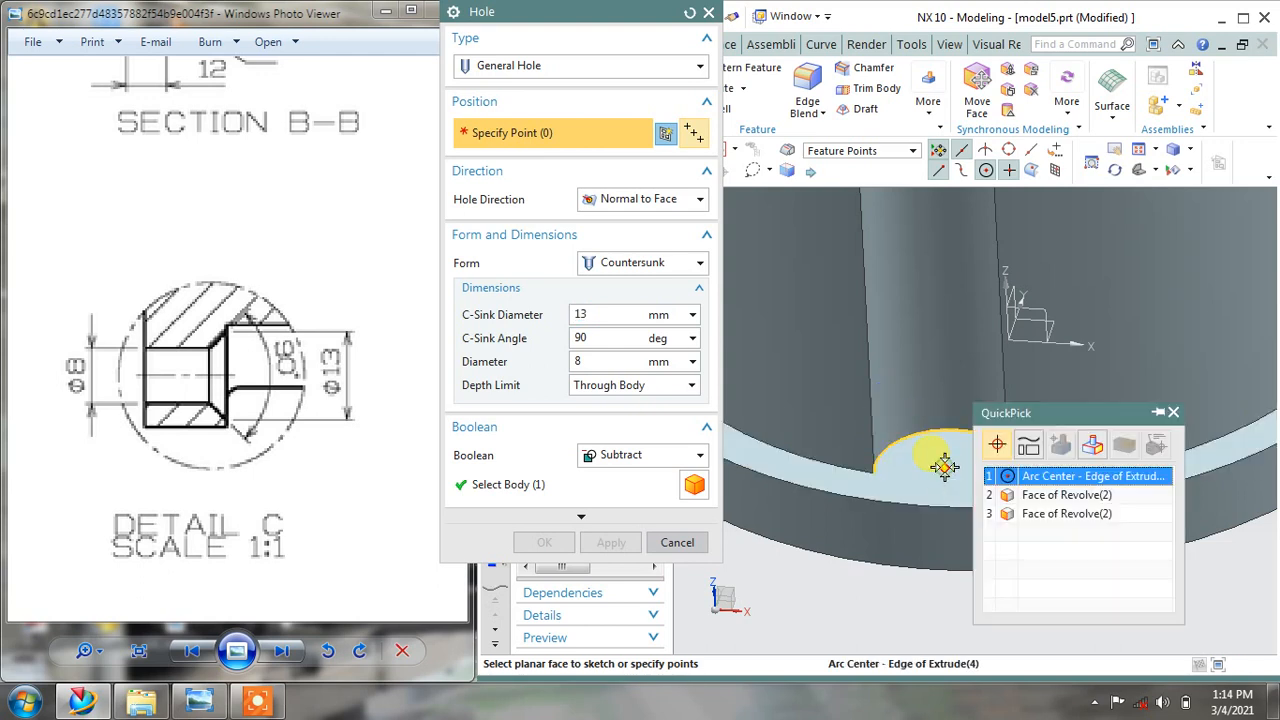
pyautogui.click(1030, 476)
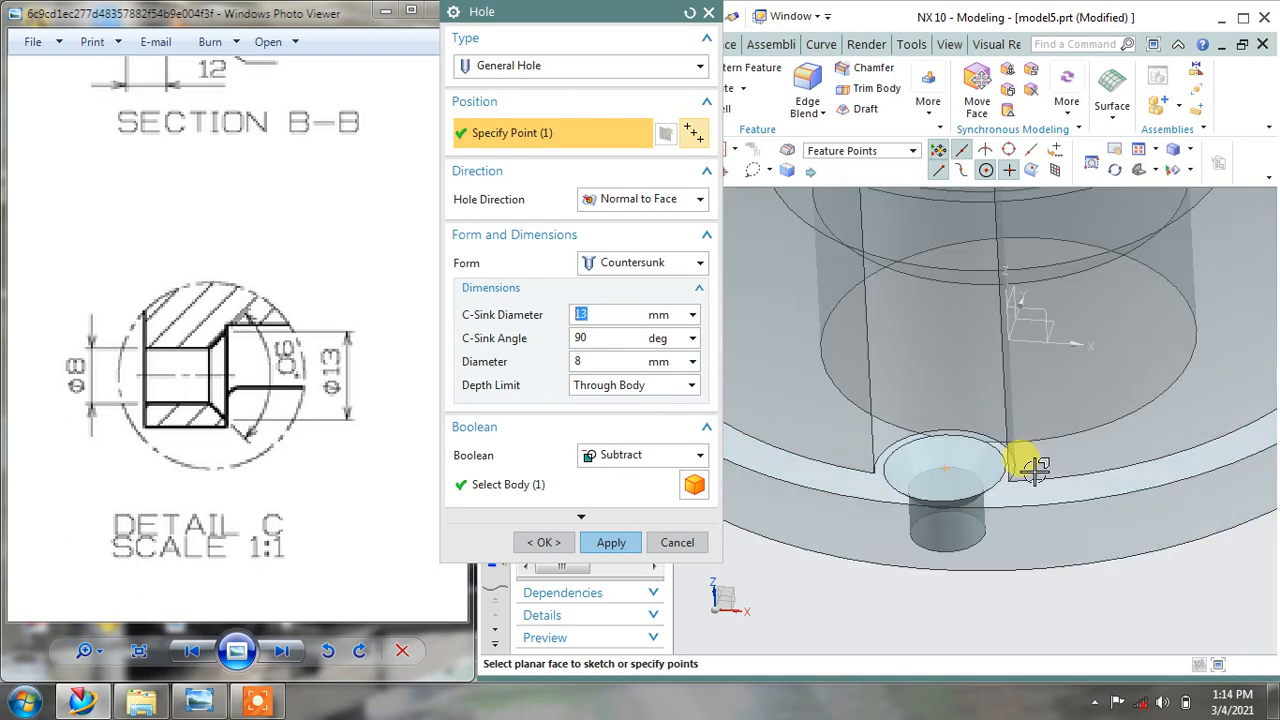
pyautogui.moveTo(1030, 472); pyautogui.dragTo(1027, 512, button='middle')
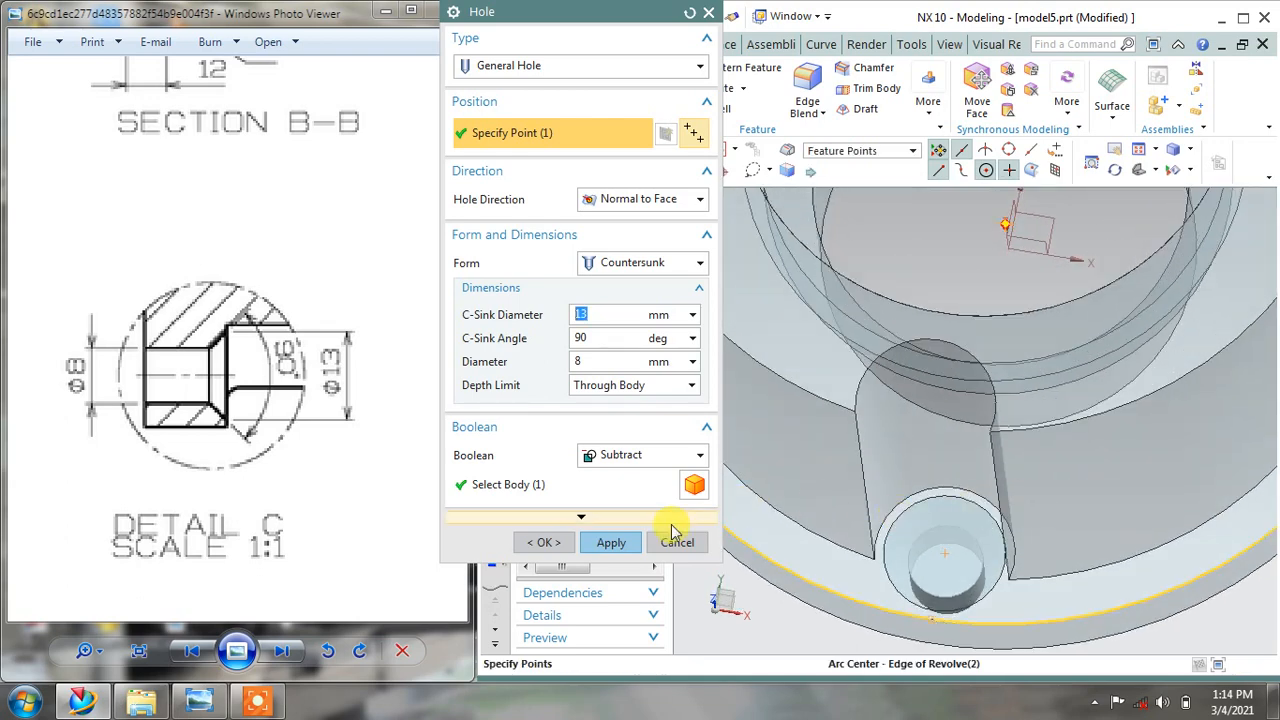
pyautogui.click(617, 540)
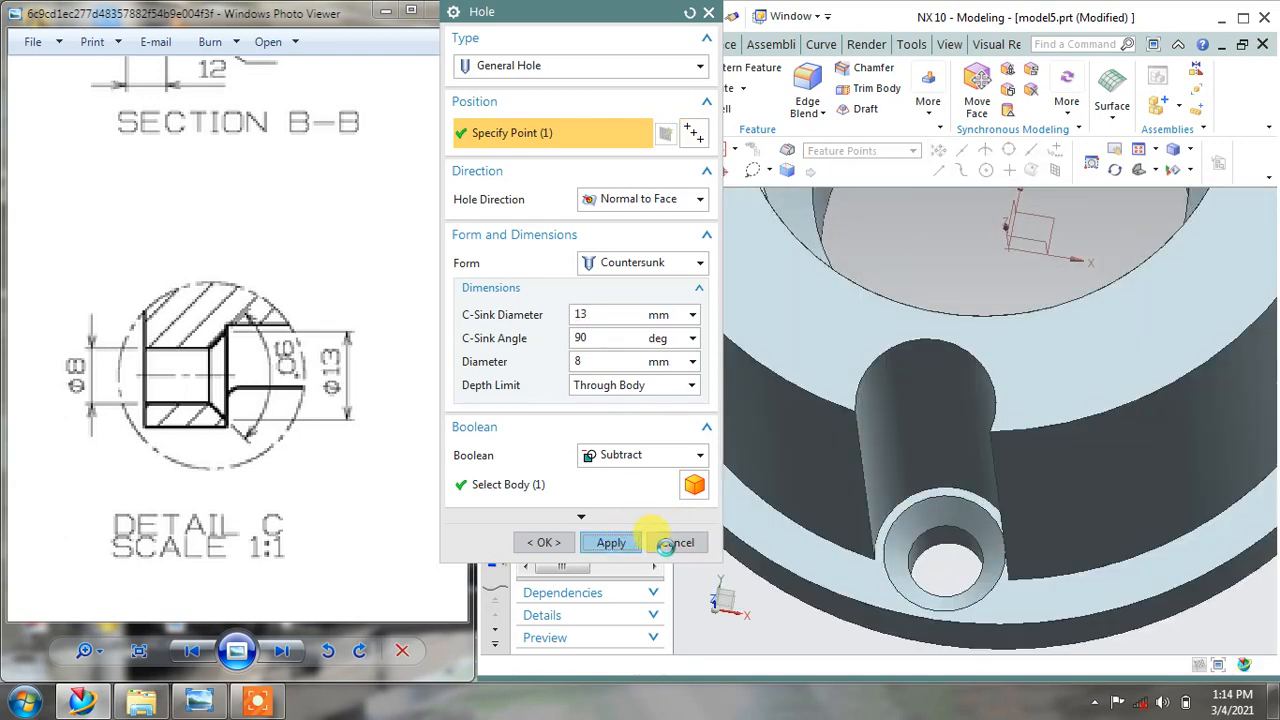
pyautogui.click(667, 543)
pyautogui.moveTo(871, 489); pyautogui.dragTo(903, 446, button='middle')
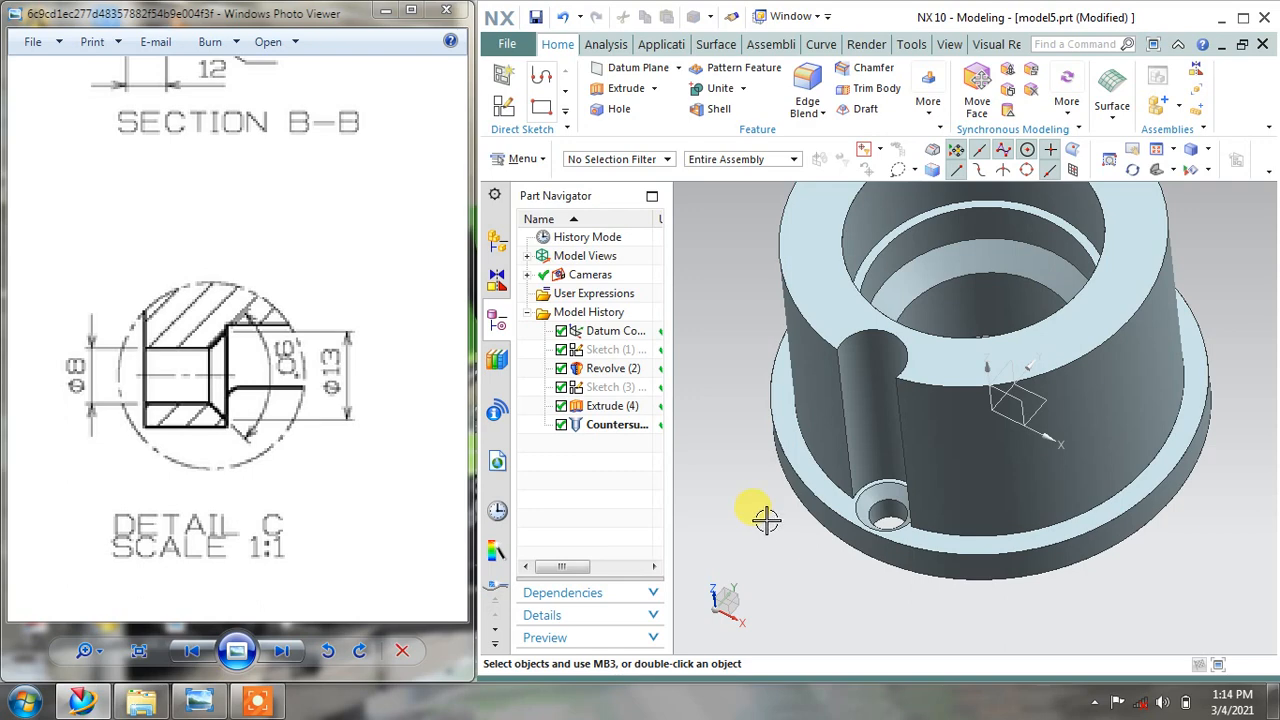
# Mirror the extruded groove and the countersunk hole together about the XZ datum plane using Mirror Feature
pyautogui.click(612, 428)
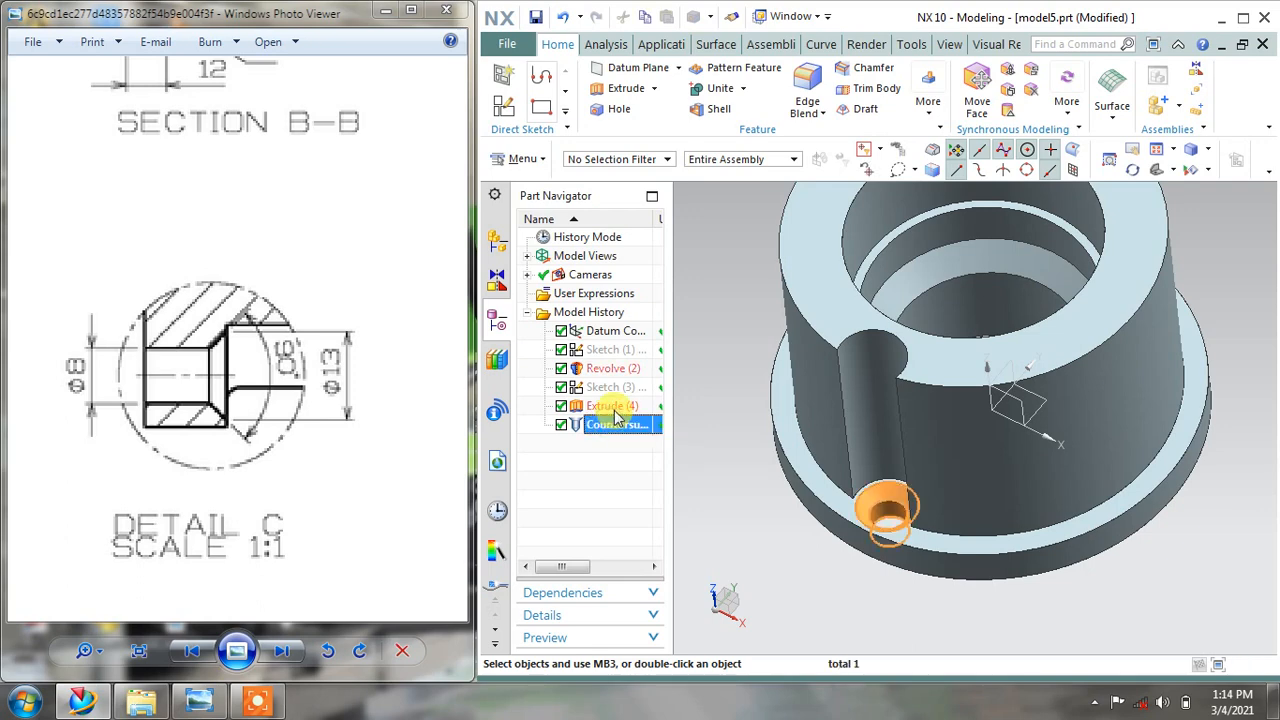
pyautogui.keyDown('ctrl'); pyautogui.click(614, 409); pyautogui.keyUp('ctrl')
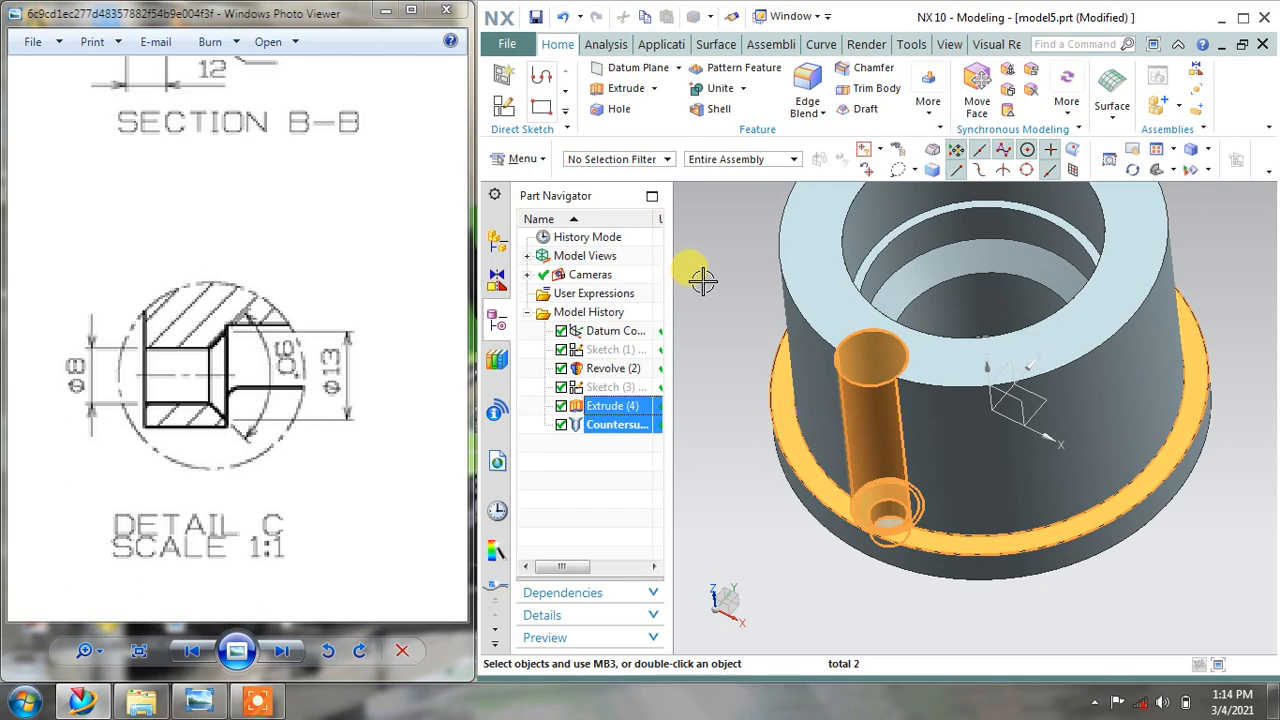
pyautogui.click(918, 121)
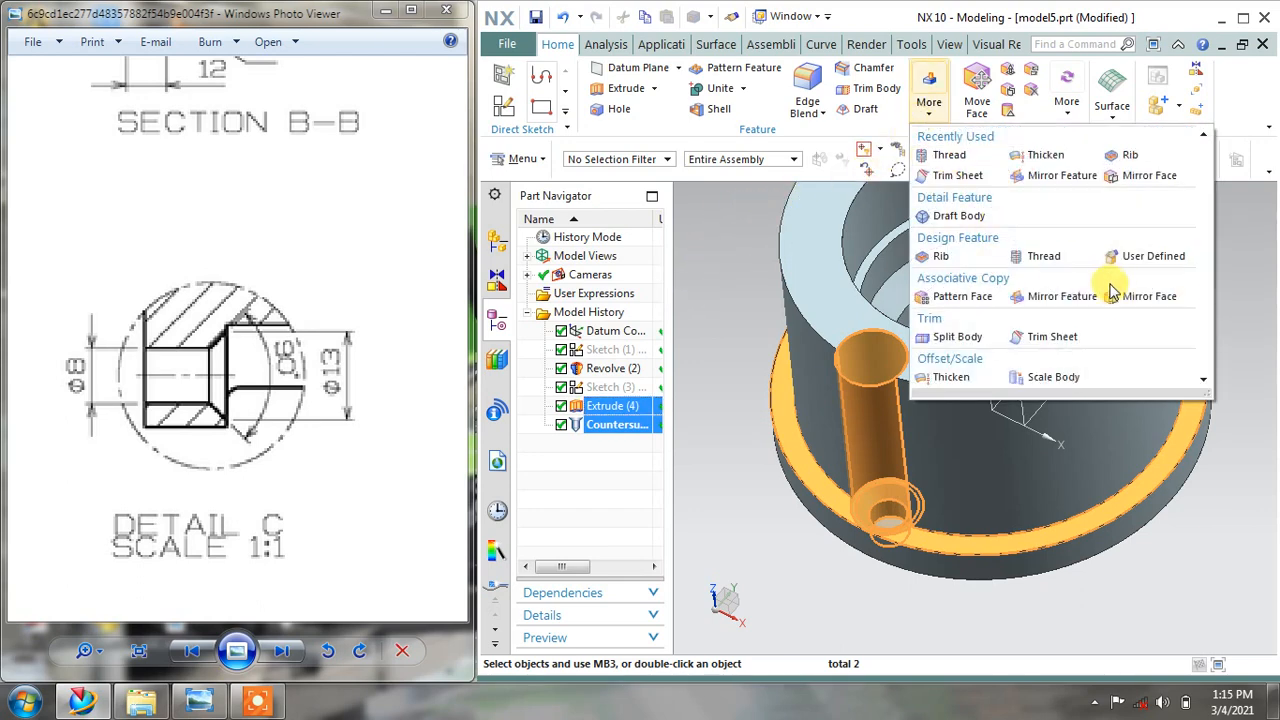
pyautogui.click(1078, 296)
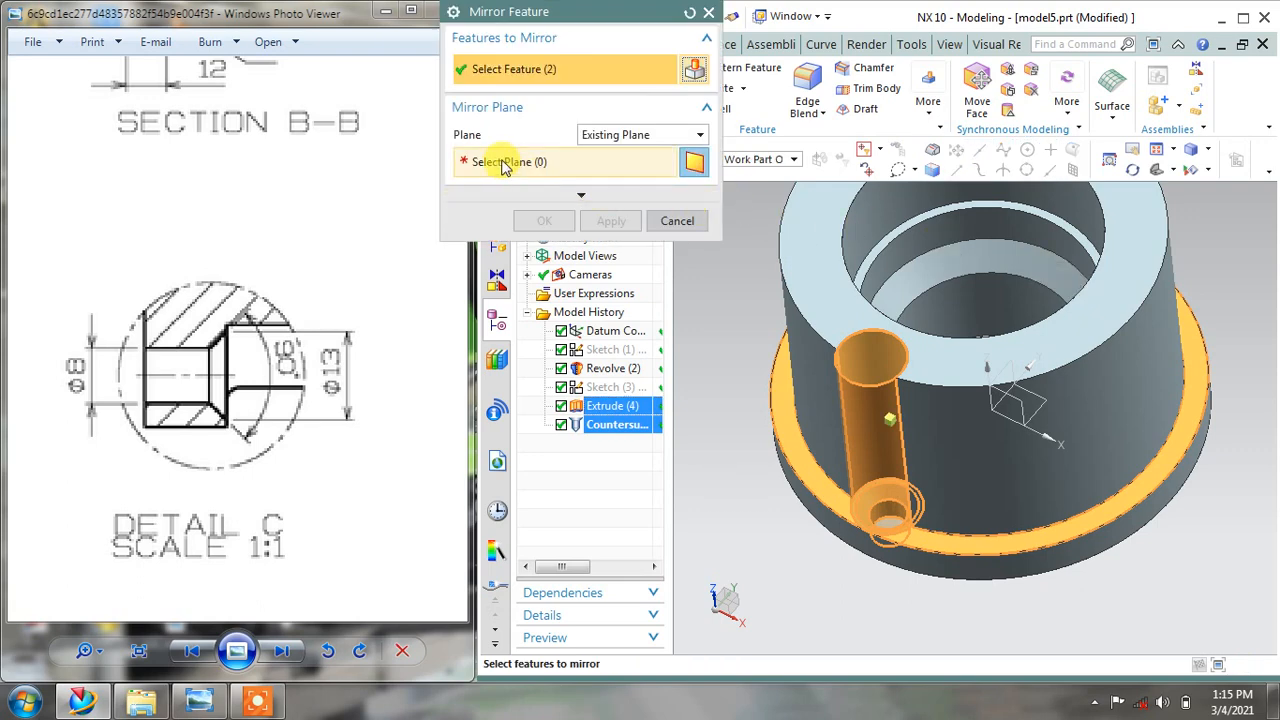
pyautogui.click(504, 166)
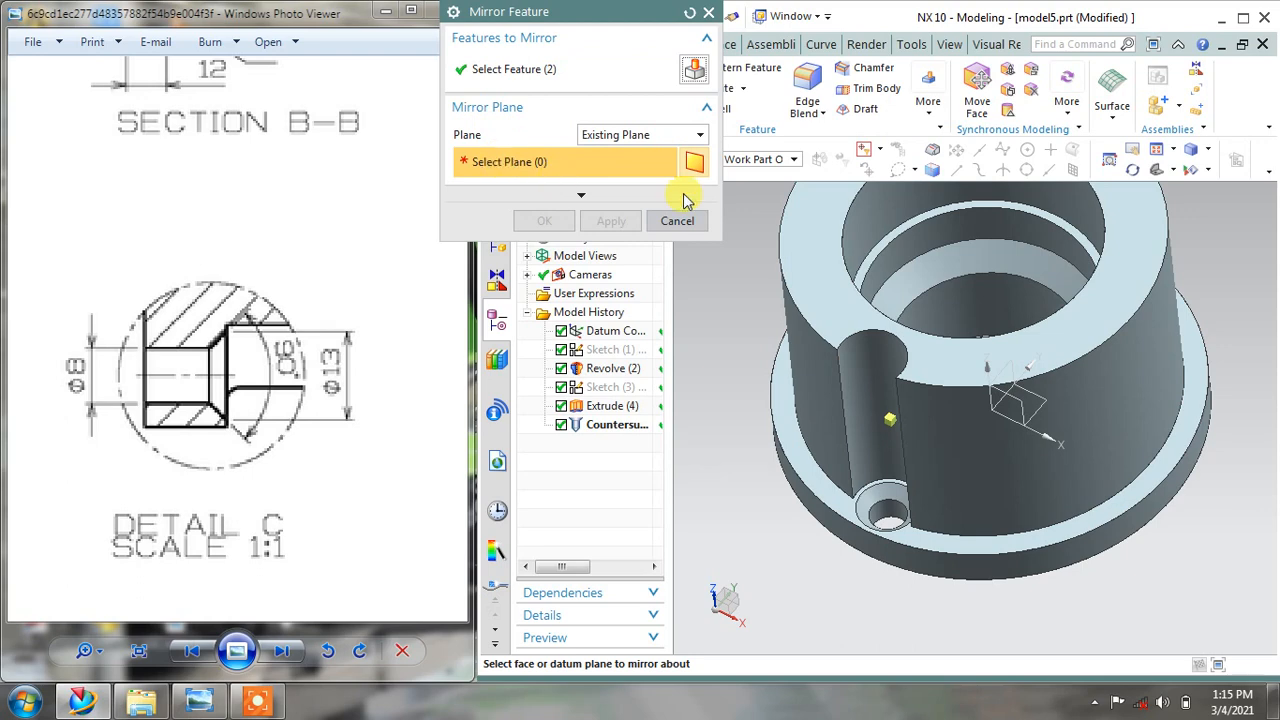
pyautogui.moveTo(1000, 346); pyautogui.dragTo(1023, 371, button='middle')
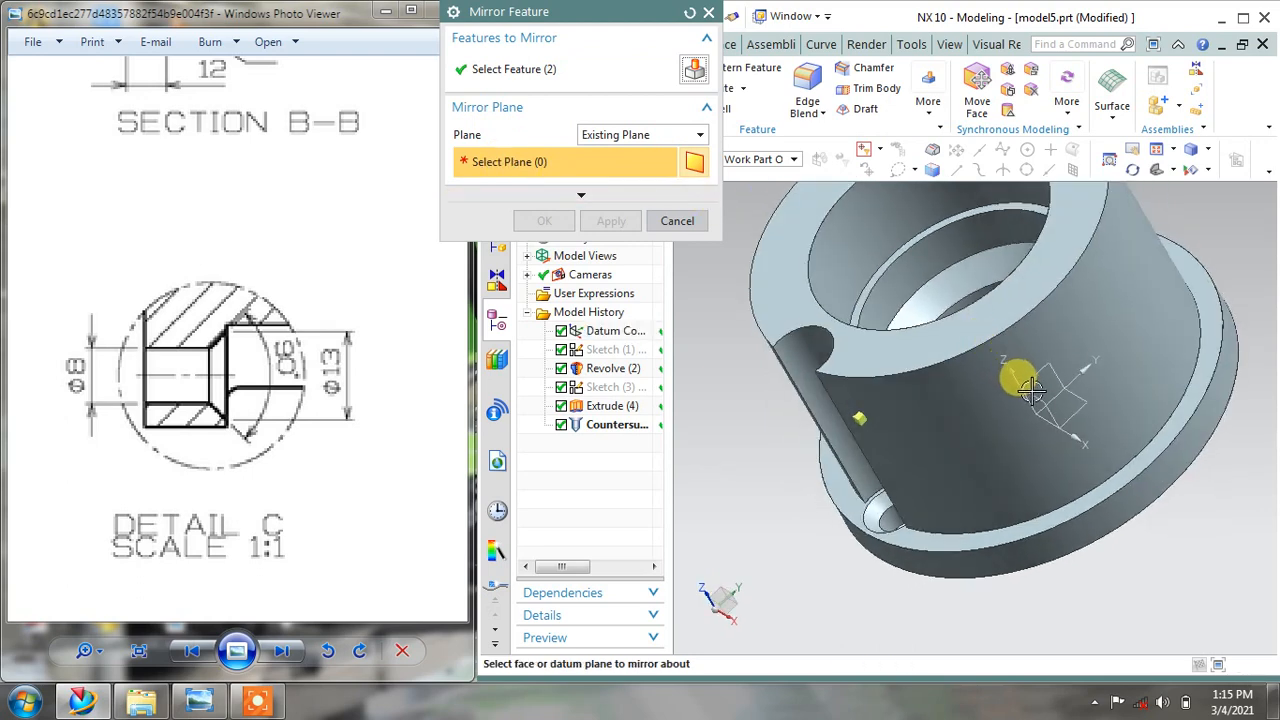
pyautogui.click(1036, 395)
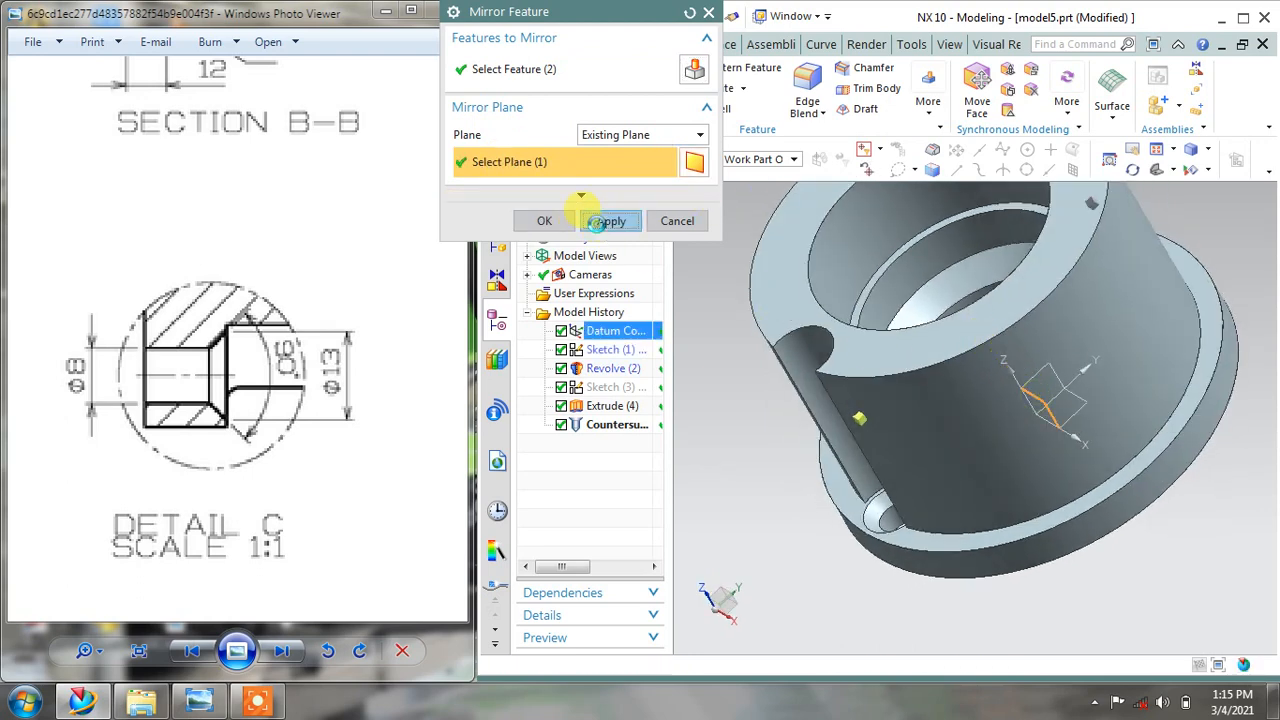
pyautogui.click(612, 221)
pyautogui.click(677, 224)
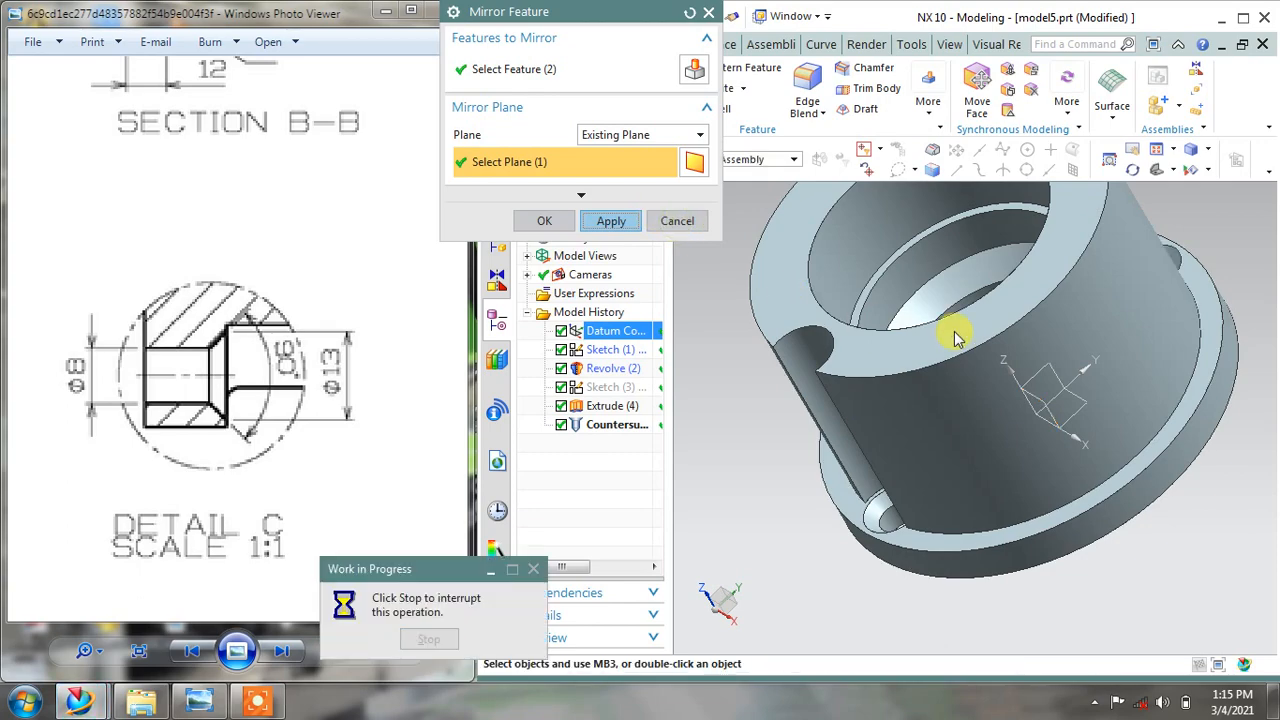
pyautogui.moveTo(931, 366); pyautogui.dragTo(951, 328, button='middle')
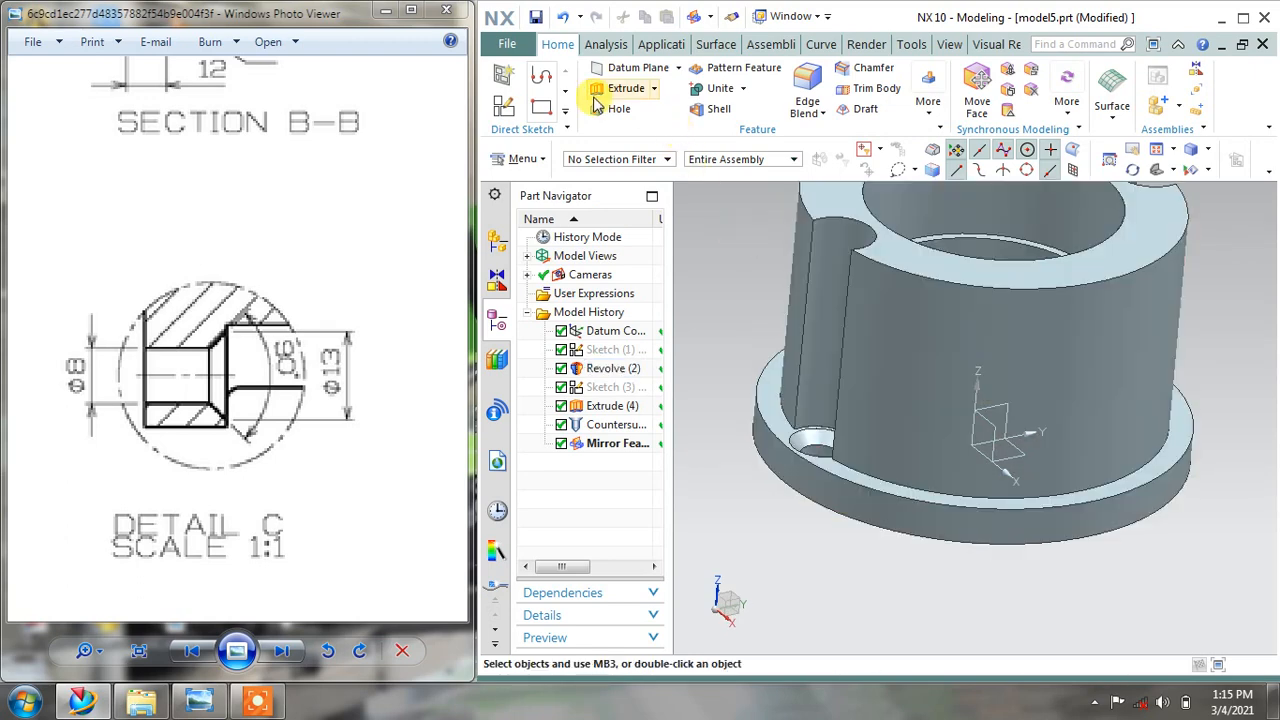
# Compare the drawing's isometric views with Section A-A to identify the cuts still missing from the model
pyautogui.moveTo(256, 290); pyautogui.dragTo(65, 392)
pyautogui.scroll(-3, 349, 252)
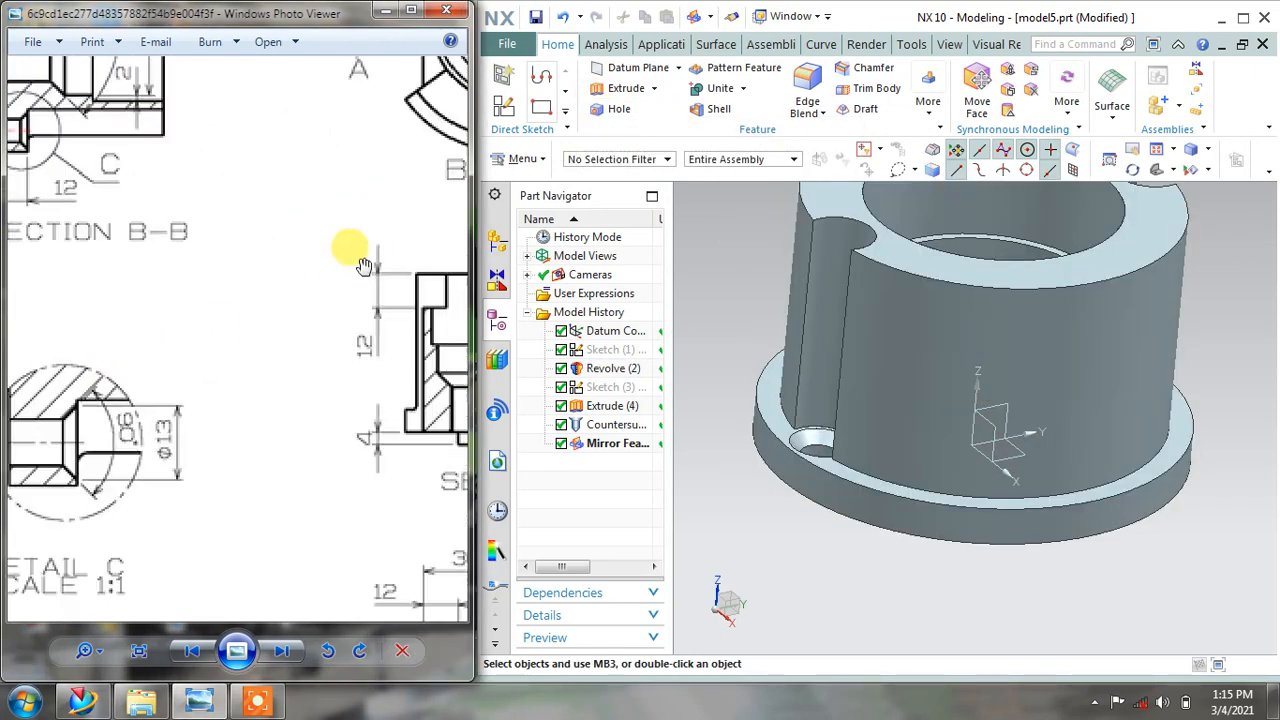
pyautogui.moveTo(345, 262)
pyautogui.mouseDown()
pyautogui.moveTo(165, 302)
pyautogui.moveTo(10, 368)
pyautogui.mouseUp()
pyautogui.moveTo(215, 264)
pyautogui.mouseDown()
pyautogui.moveTo(2, 298)
pyautogui.moveTo(2, 260)
pyautogui.mouseUp()
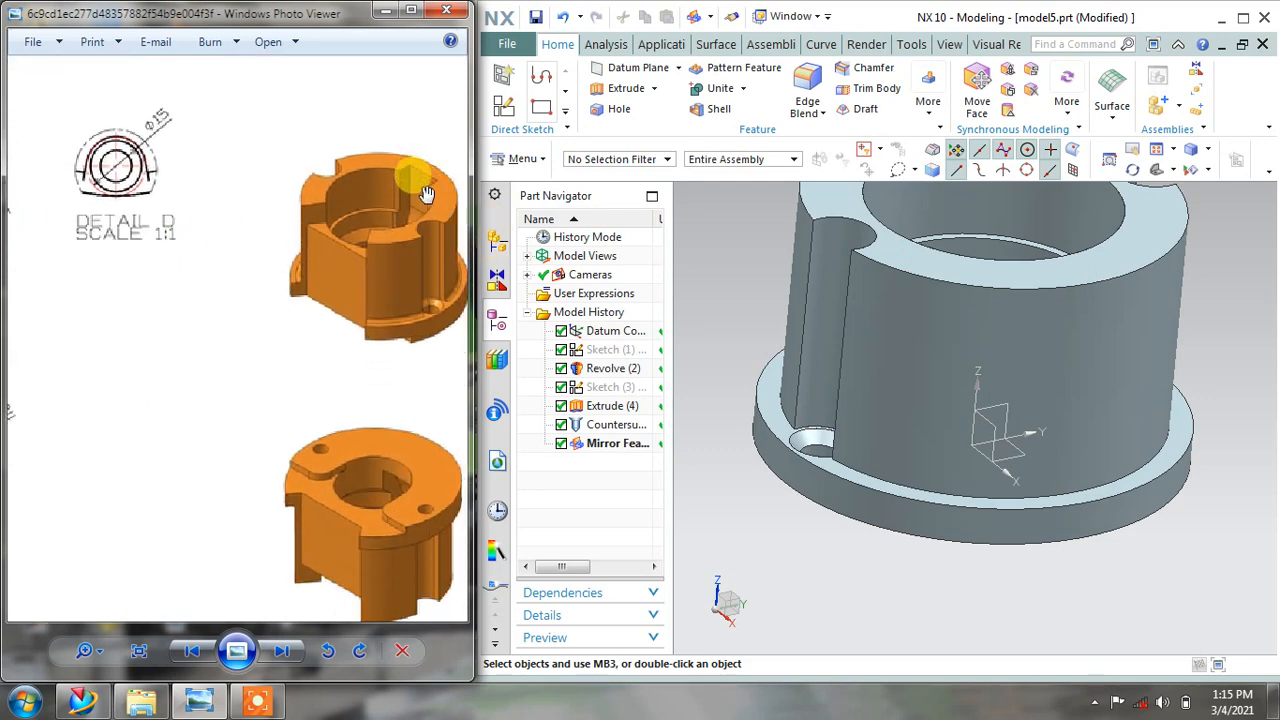
pyautogui.moveTo(373, 394); pyautogui.dragTo(577, 300)
pyautogui.moveTo(131, 274); pyautogui.dragTo(197, 257)
pyautogui.scroll(2, 197, 257)
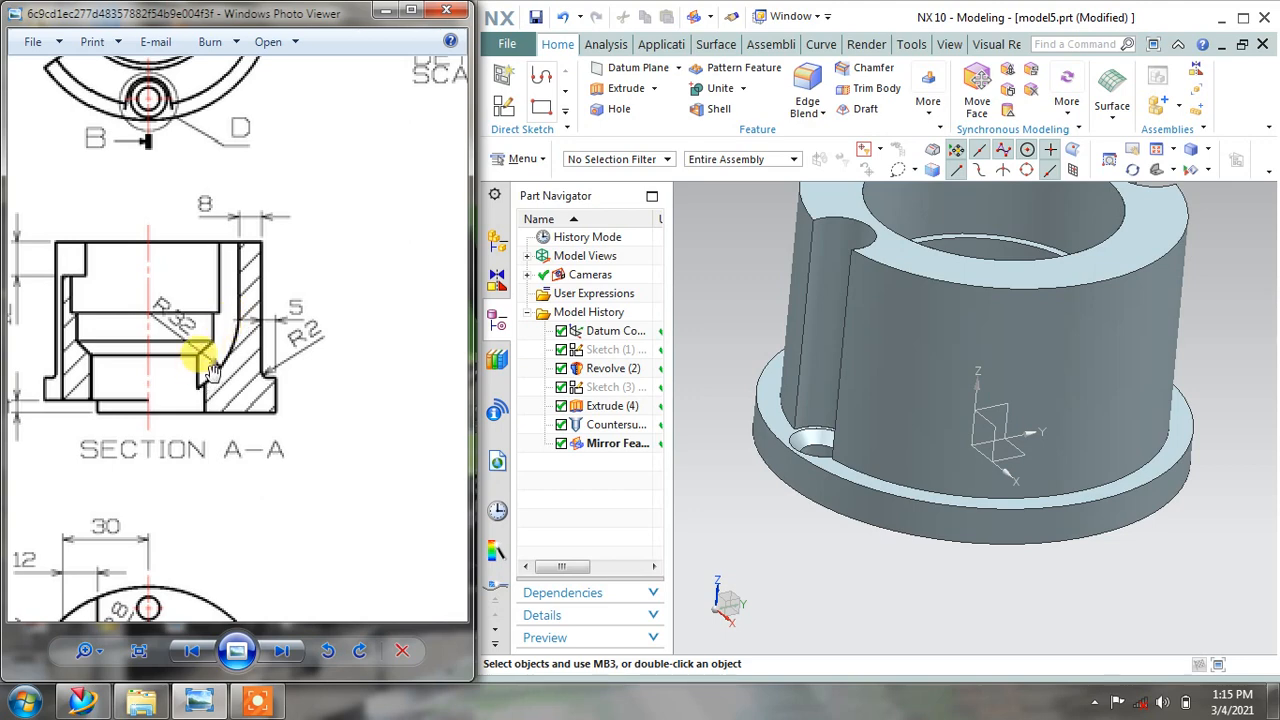
pyautogui.moveTo(370, 342); pyautogui.dragTo(66, 380)
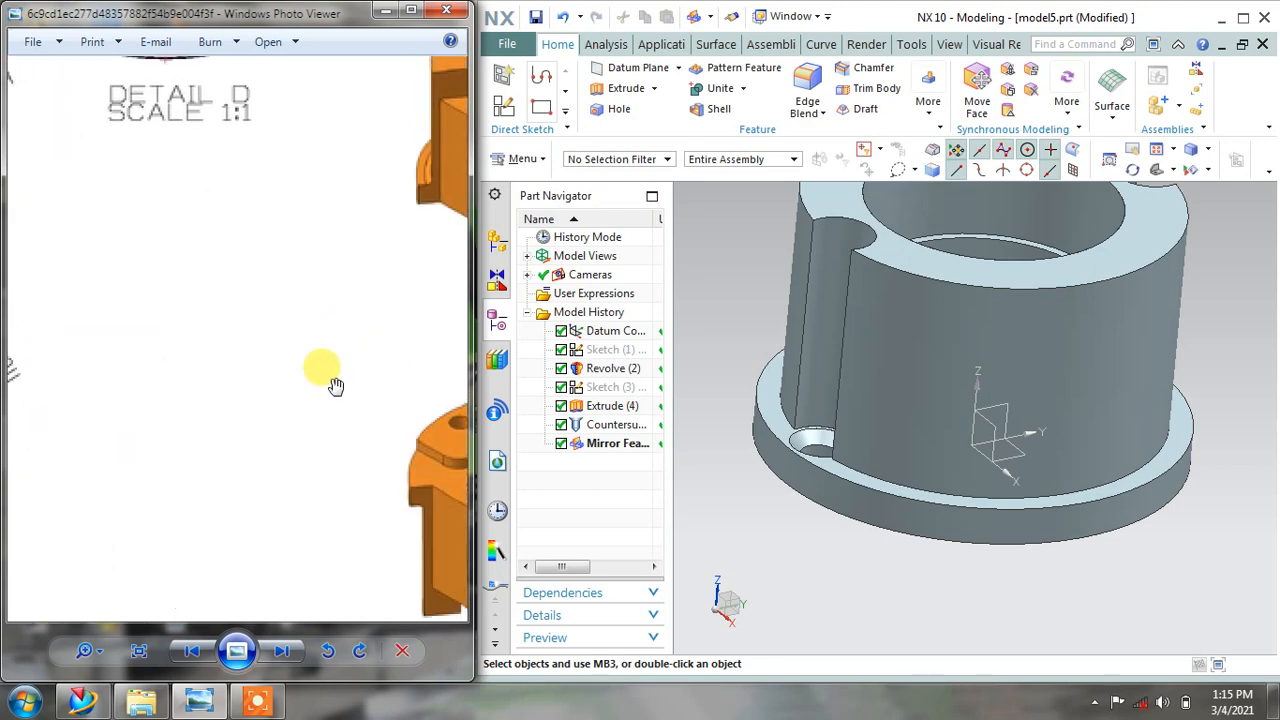
pyautogui.moveTo(334, 385); pyautogui.dragTo(55, 410)
pyautogui.moveTo(296, 167); pyautogui.dragTo(297, 263)
pyautogui.scroll(-1, 305, 192)
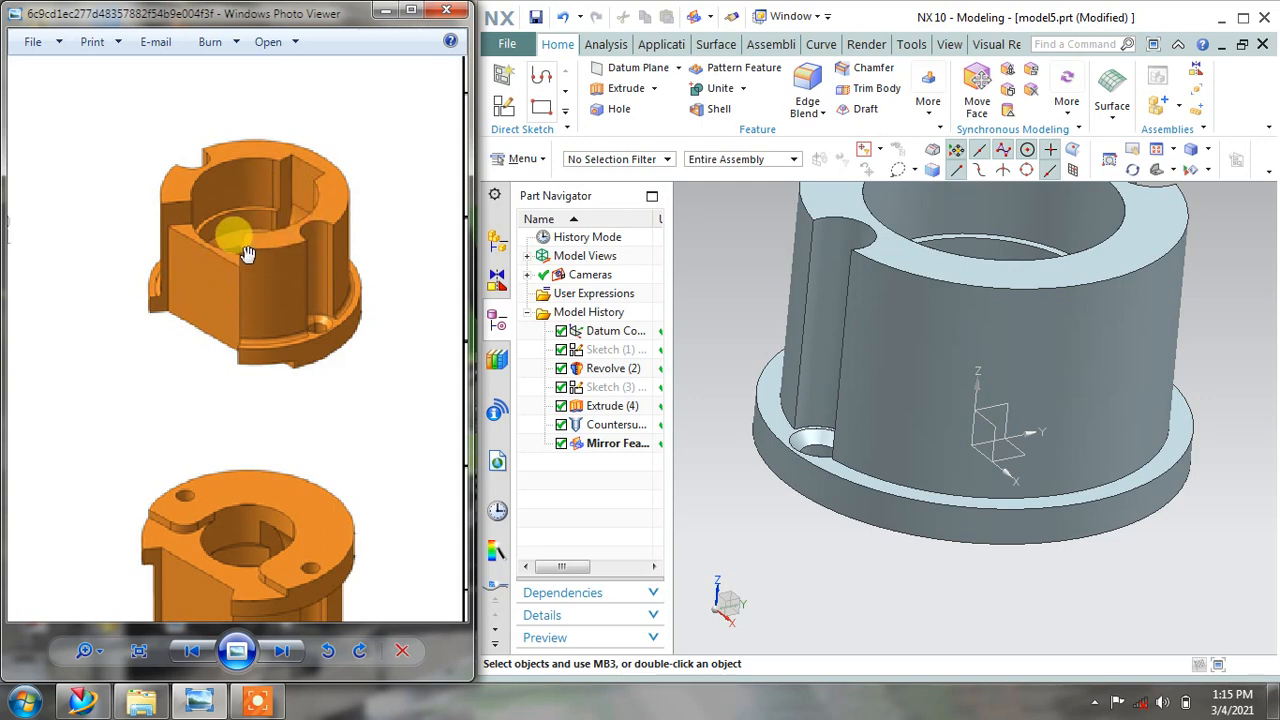
# Examine Section B-B, the isometric views, the top view and Section A-A for the inner slot's width and depth dimensions
pyautogui.moveTo(203, 274); pyautogui.dragTo(482, 166)
pyautogui.moveTo(64, 256); pyautogui.dragTo(414, 380)
pyautogui.moveTo(118, 270); pyautogui.dragTo(381, 276)
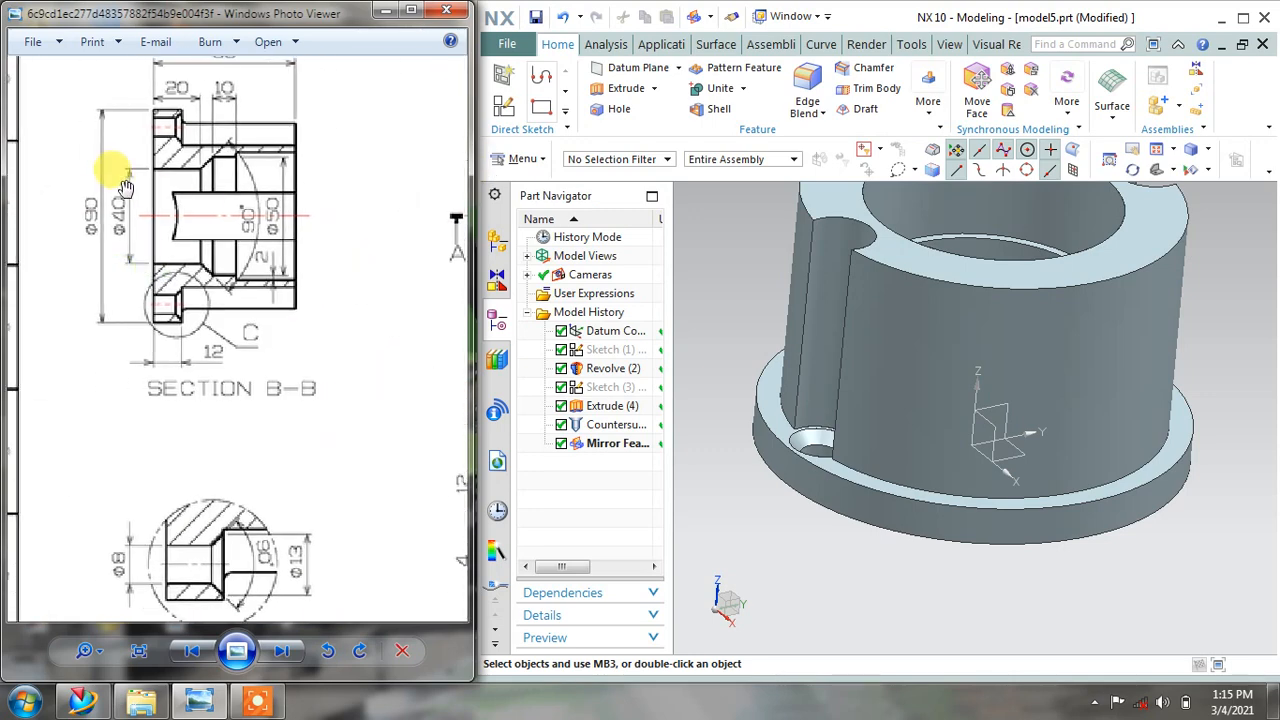
pyautogui.scroll(-3, 185, 238)
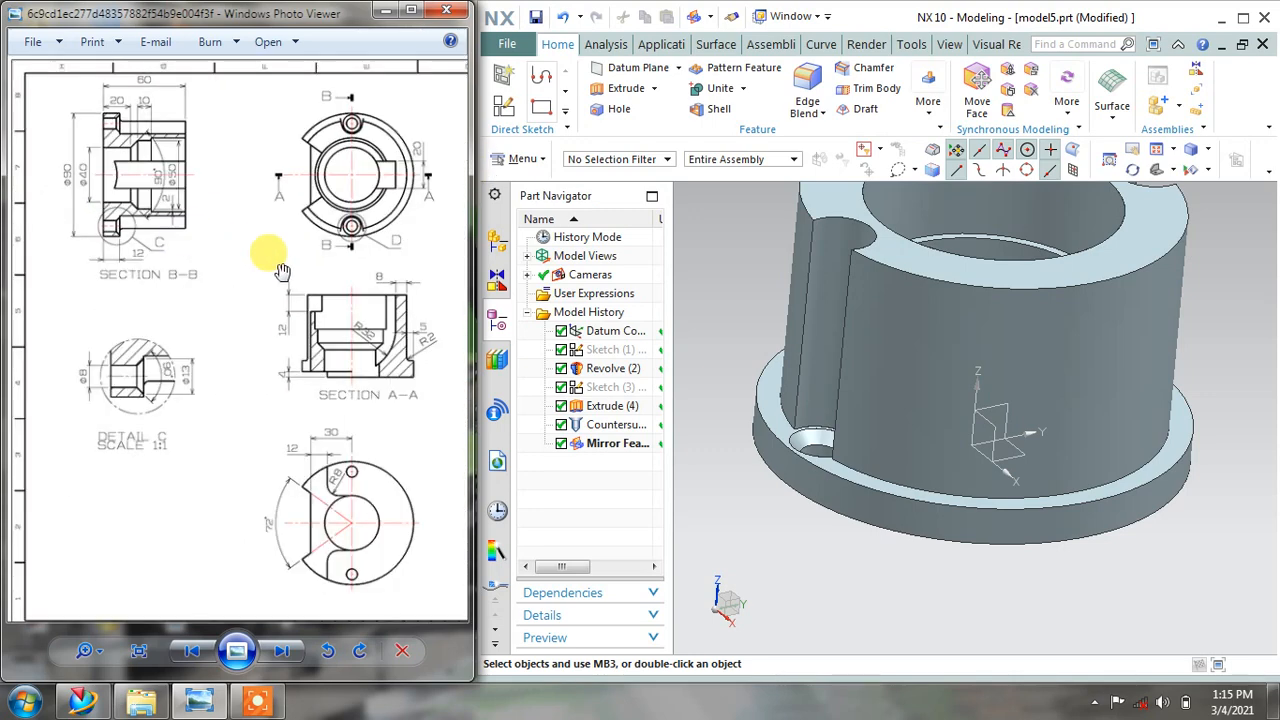
pyautogui.moveTo(283, 272); pyautogui.dragTo(46, 275)
pyautogui.scroll(3, 429, 211)
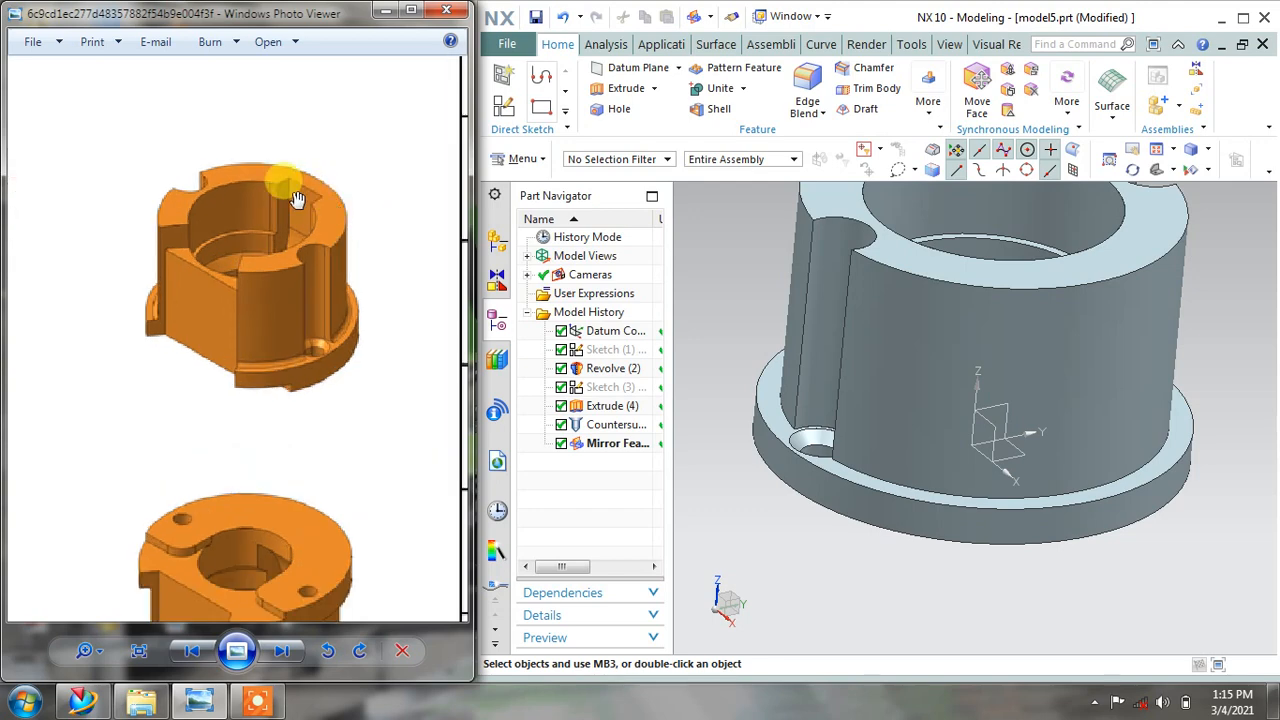
pyautogui.moveTo(120, 277); pyautogui.dragTo(395, 300)
pyautogui.moveTo(190, 297); pyautogui.dragTo(386, 300)
pyautogui.moveTo(136, 288)
pyautogui.mouseDown()
pyautogui.moveTo(248, 319)
pyautogui.moveTo(231, 358)
pyautogui.moveTo(235, 223)
pyautogui.moveTo(236, 256)
pyautogui.moveTo(148, 285)
pyautogui.mouseUp()
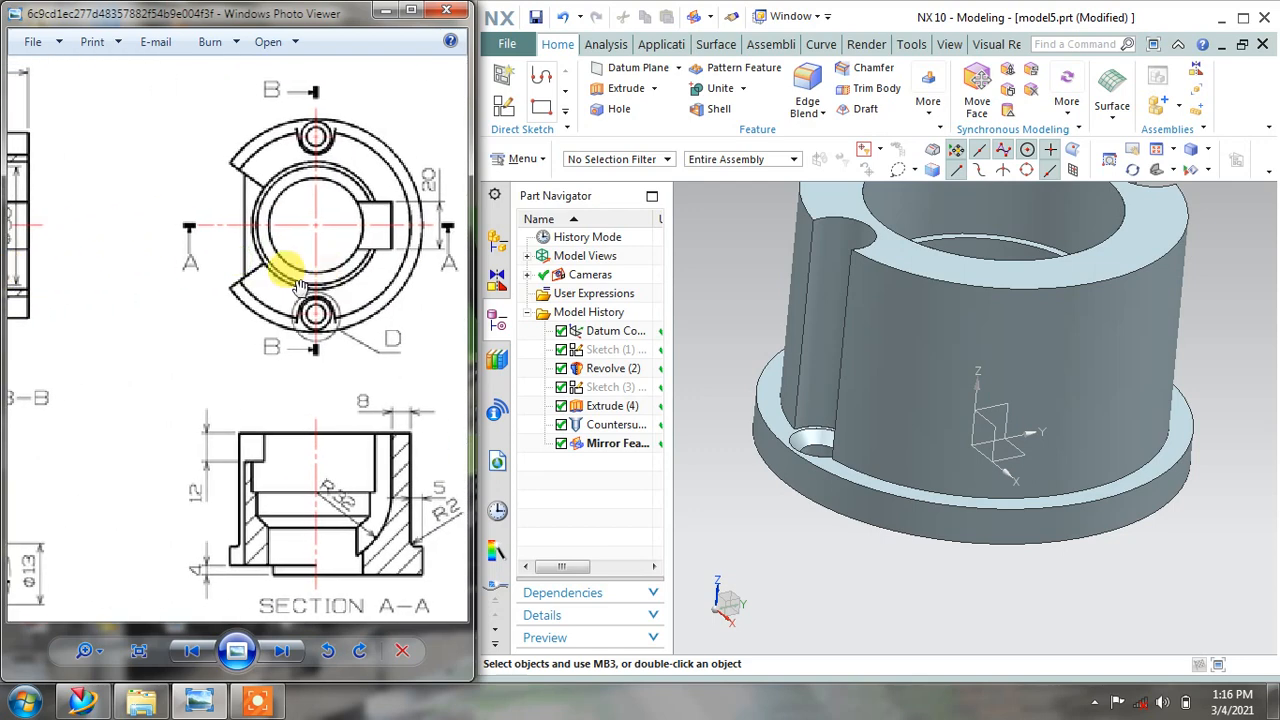
# Create a sketch on the XZ datum plane for the inner slot profile shown in Section A-A
pyautogui.moveTo(303, 347); pyautogui.dragTo(185, 248)
pyautogui.scroll(2, 259, 408)
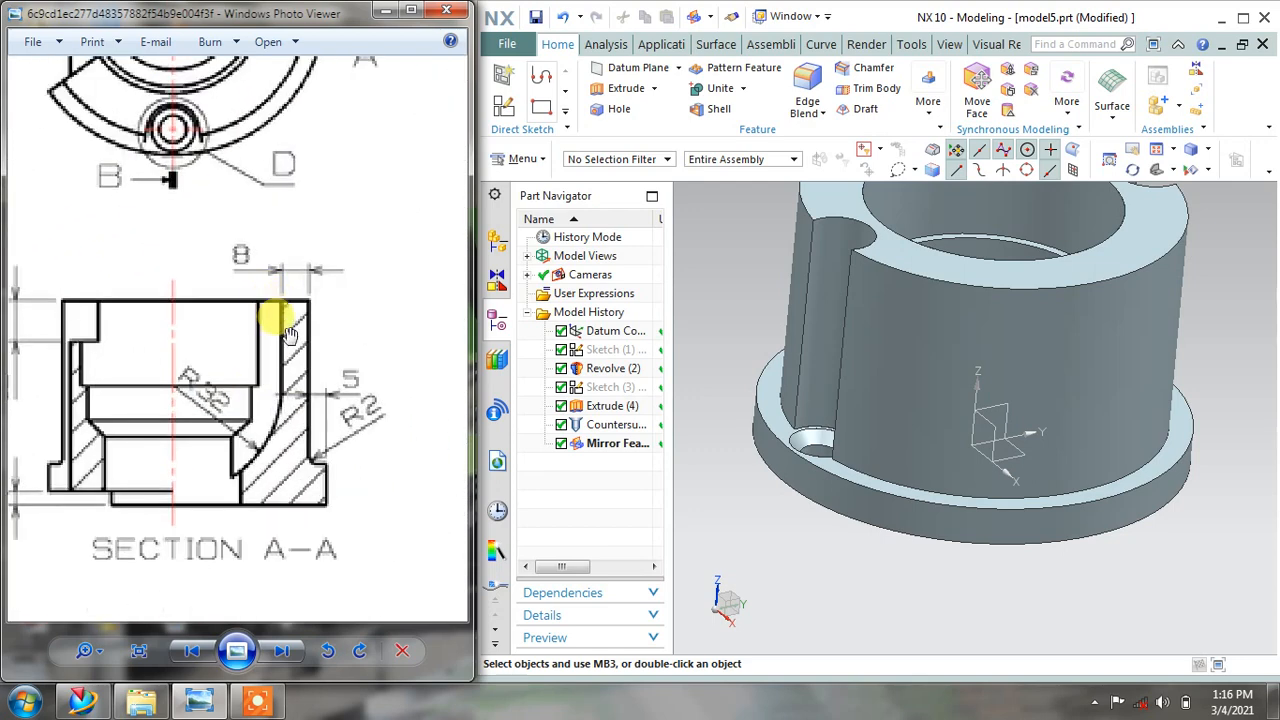
pyautogui.moveTo(1014, 251); pyautogui.dragTo(816, 300, button='middle')
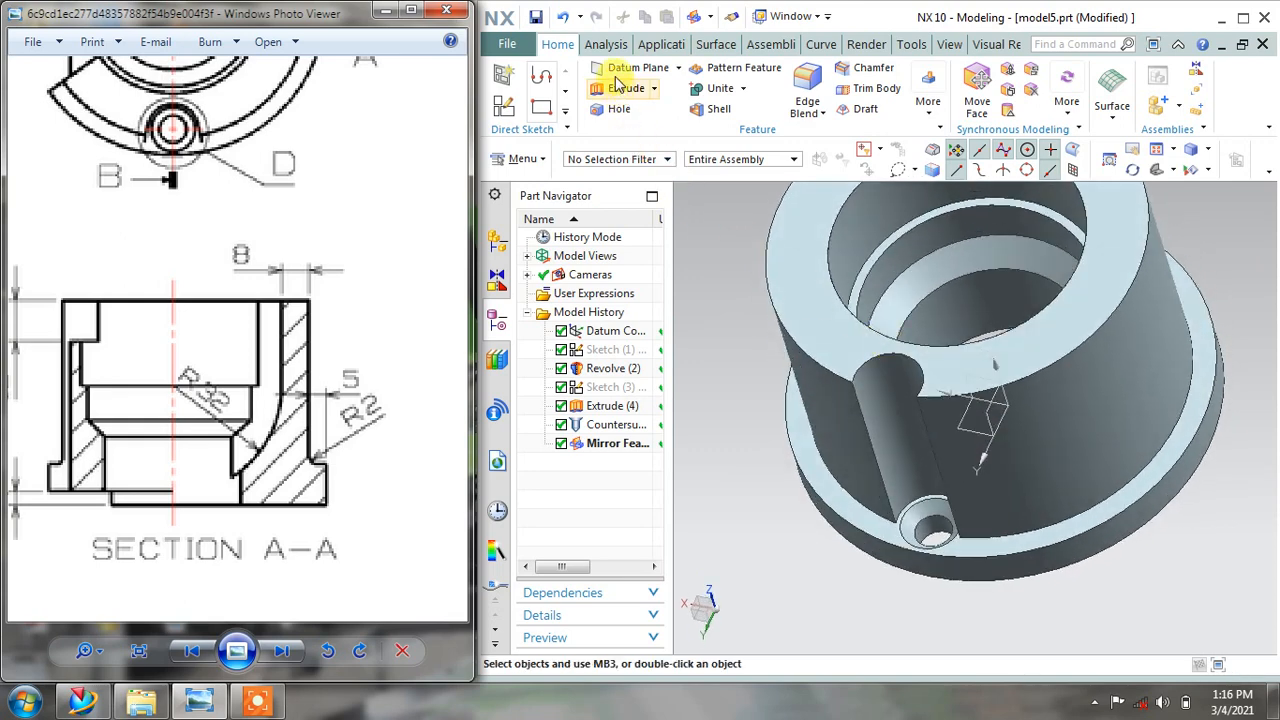
pyautogui.click(503, 75)
pyautogui.moveTo(1038, 370); pyautogui.dragTo(1046, 358, button='middle')
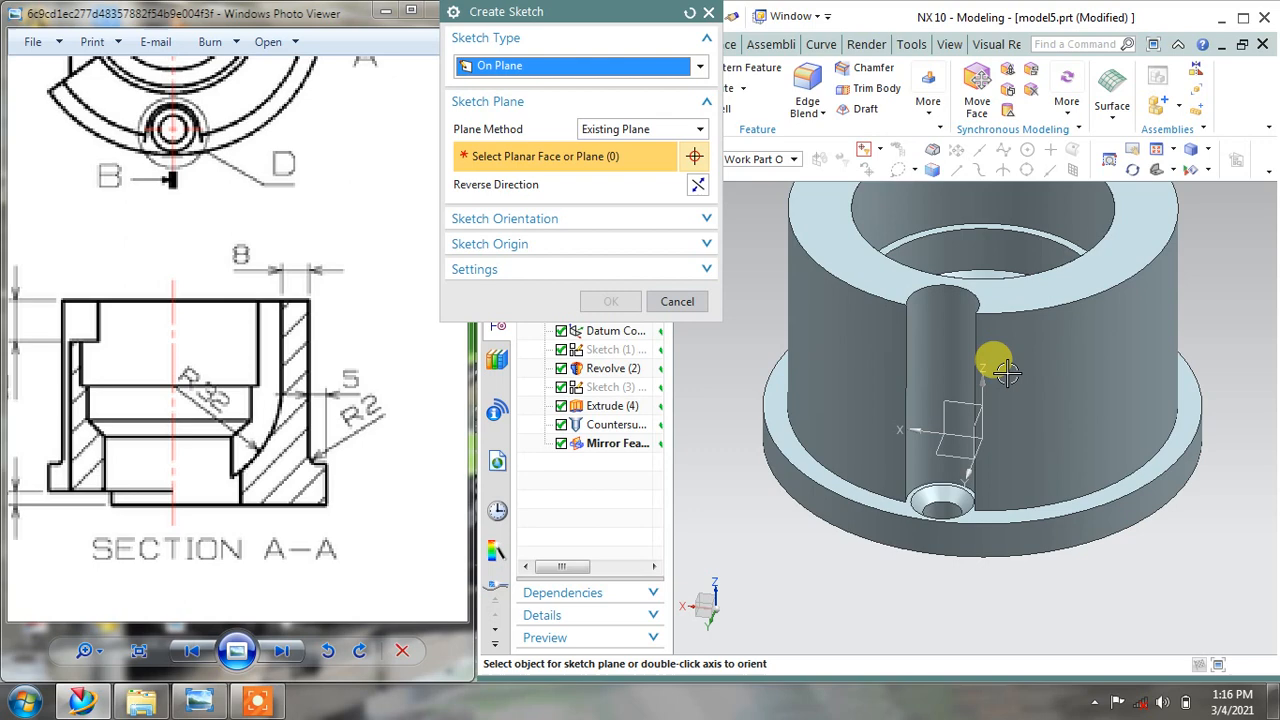
pyautogui.click(957, 401)
pyautogui.click(607, 301)
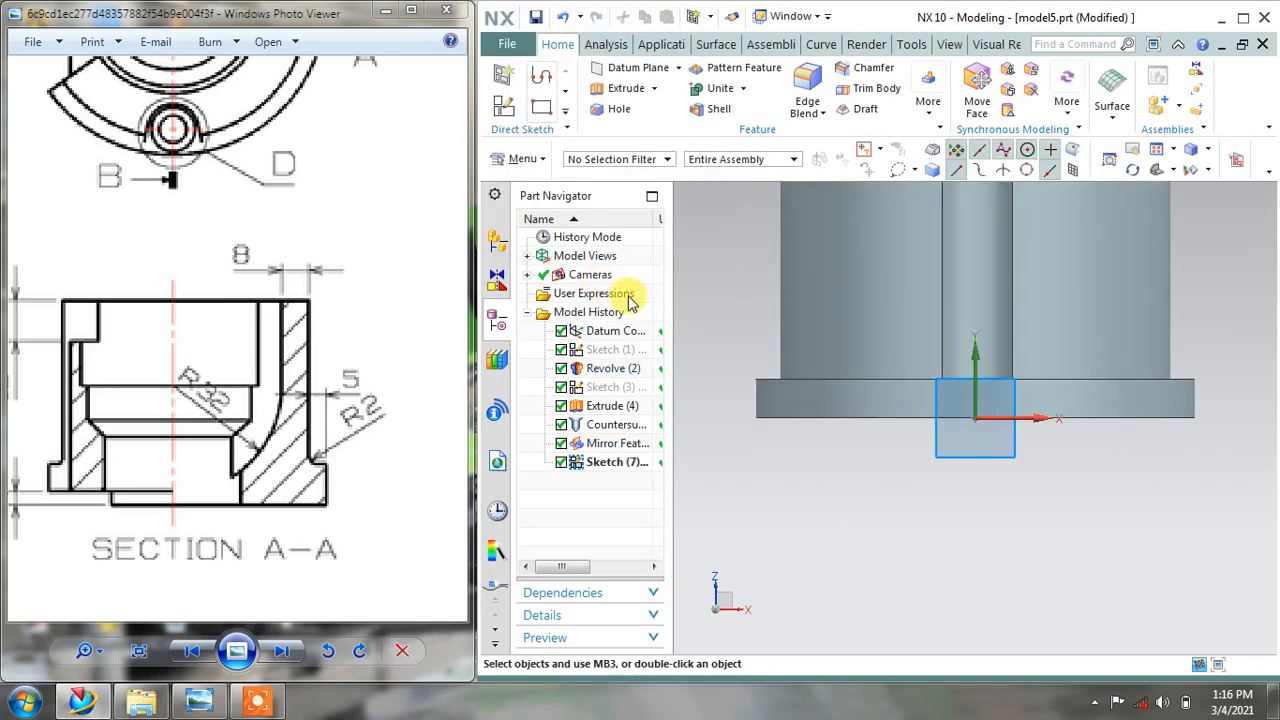
pyautogui.keyDown('shift'); pyautogui.moveTo(1029, 248); pyautogui.dragTo(1011, 410, button='middle'); pyautogui.keyUp('shift')
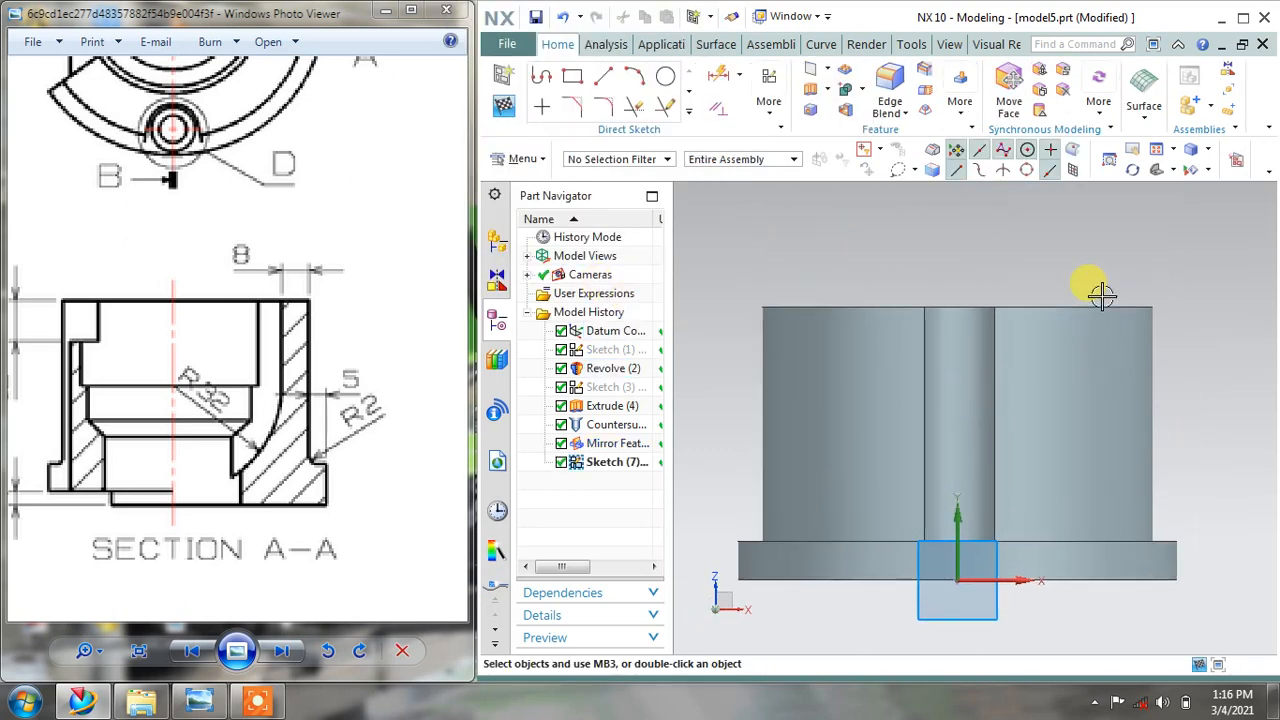
# Sketch a vertical line about 23 mm long down from the body's top edge, about 30 mm from the central axis
pyautogui.click(605, 78)
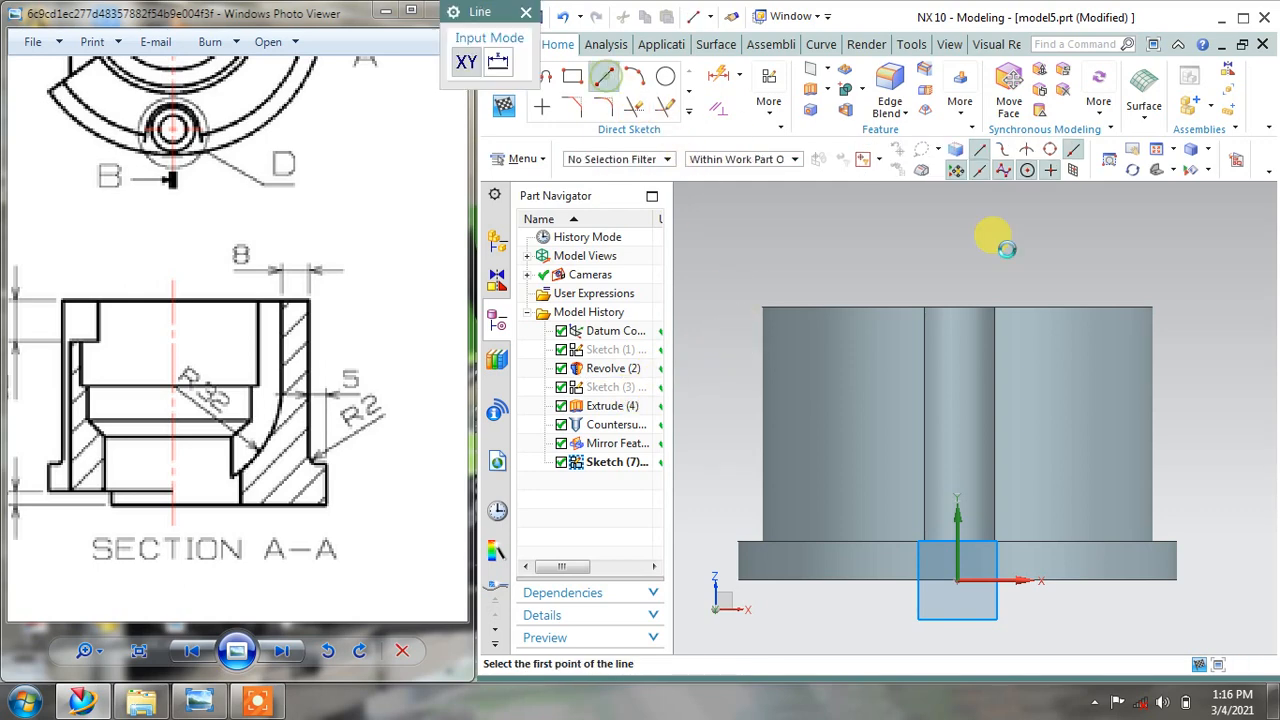
pyautogui.click(1104, 307)
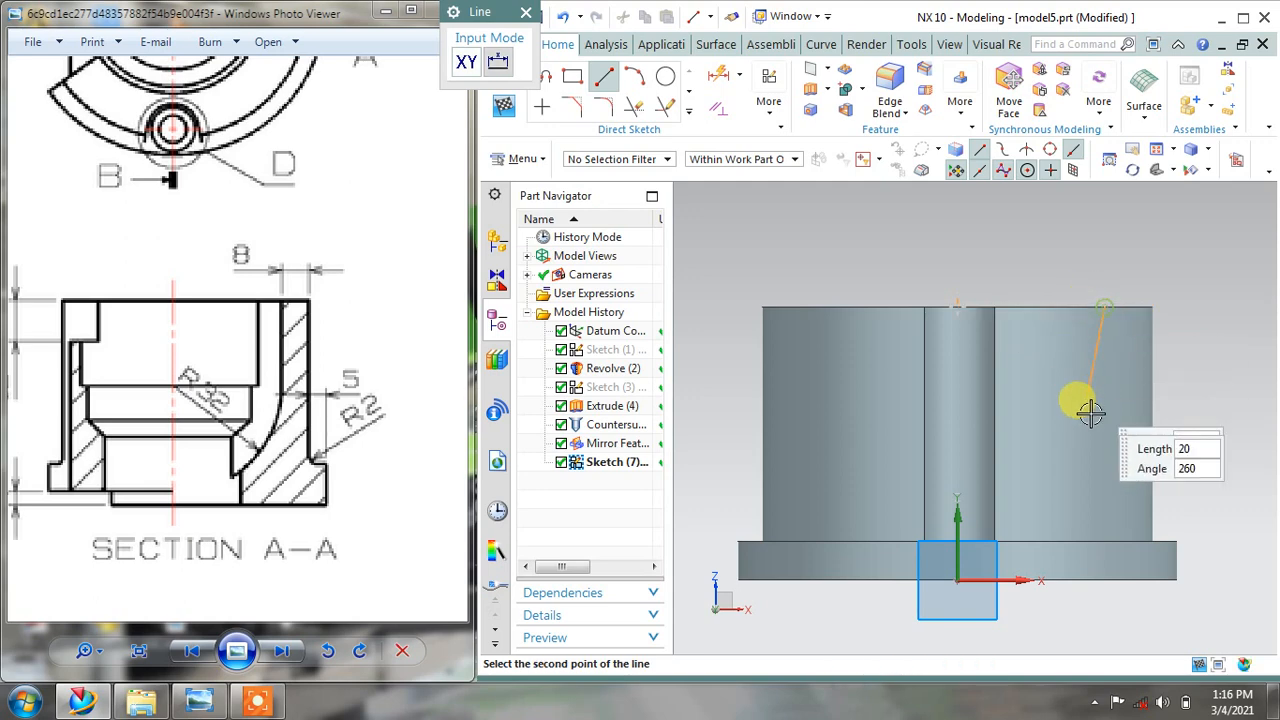
pyautogui.click(1105, 420)
pyautogui.press('Escape')
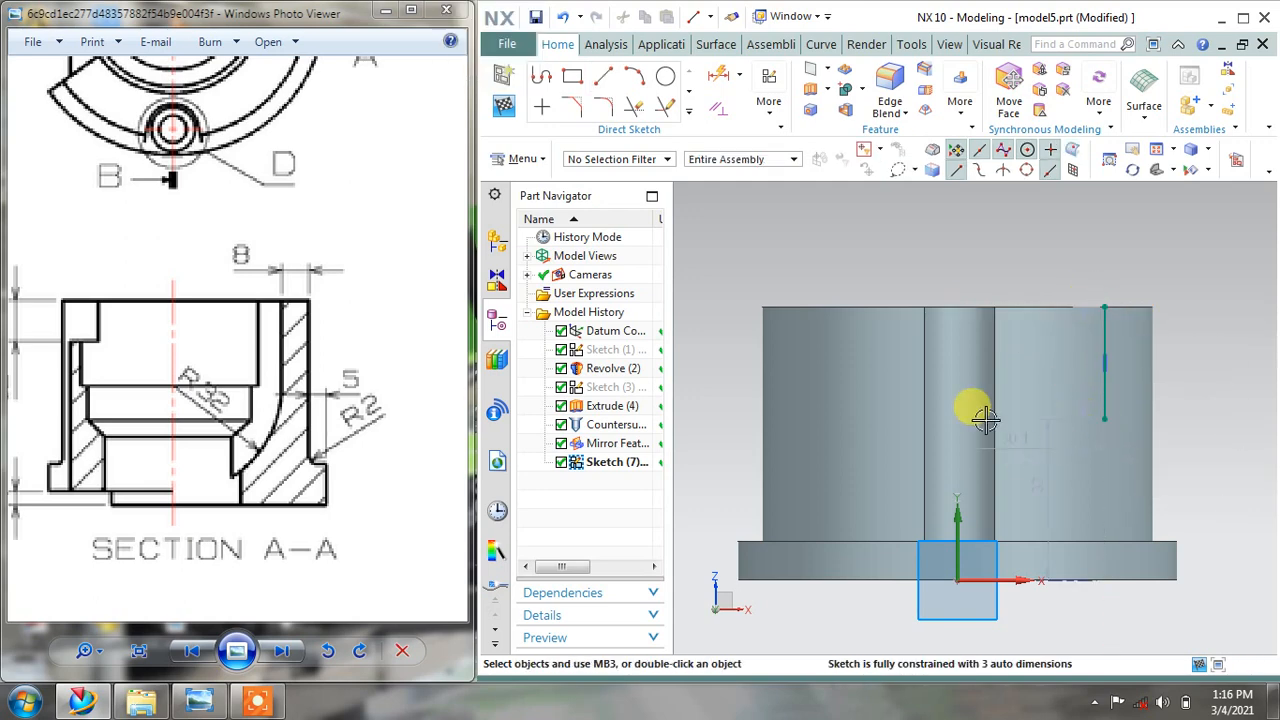
# Draw a three-point arc of about 25 mm radius from the line's lower end, curving inward to about 13 mm above the base
pyautogui.click(638, 80)
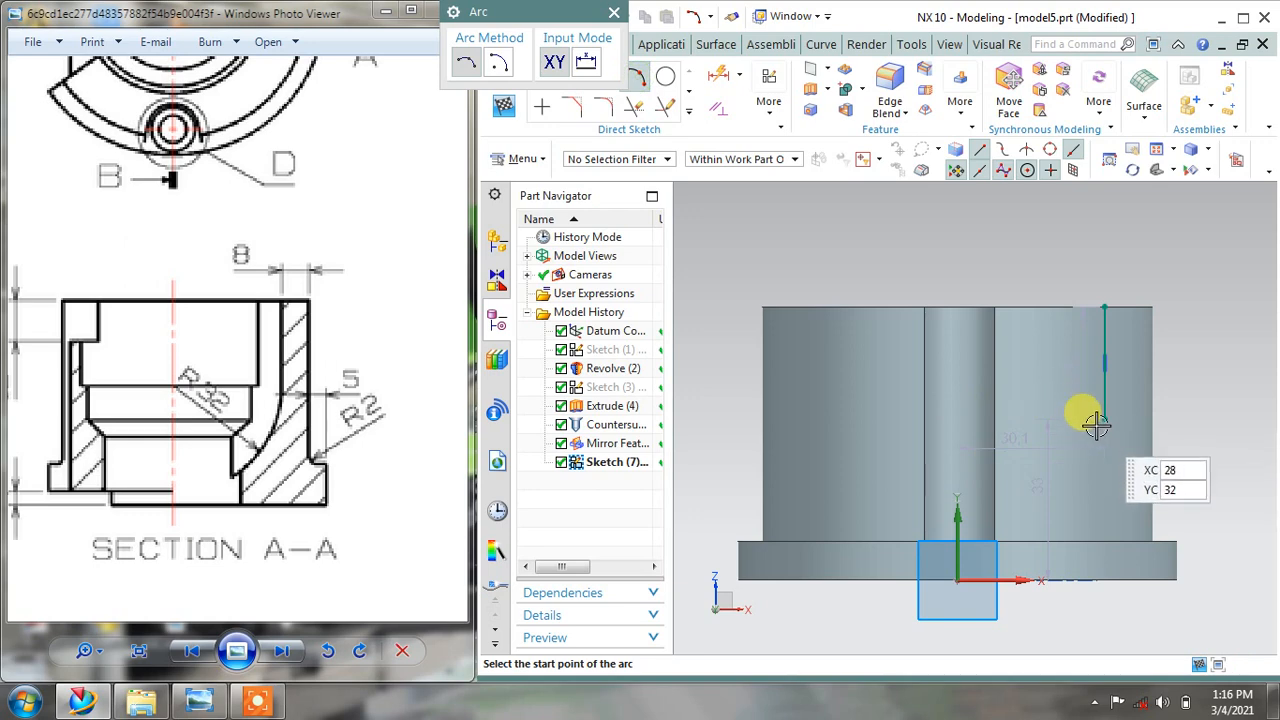
pyautogui.click(1104, 419)
pyautogui.click(1056, 515)
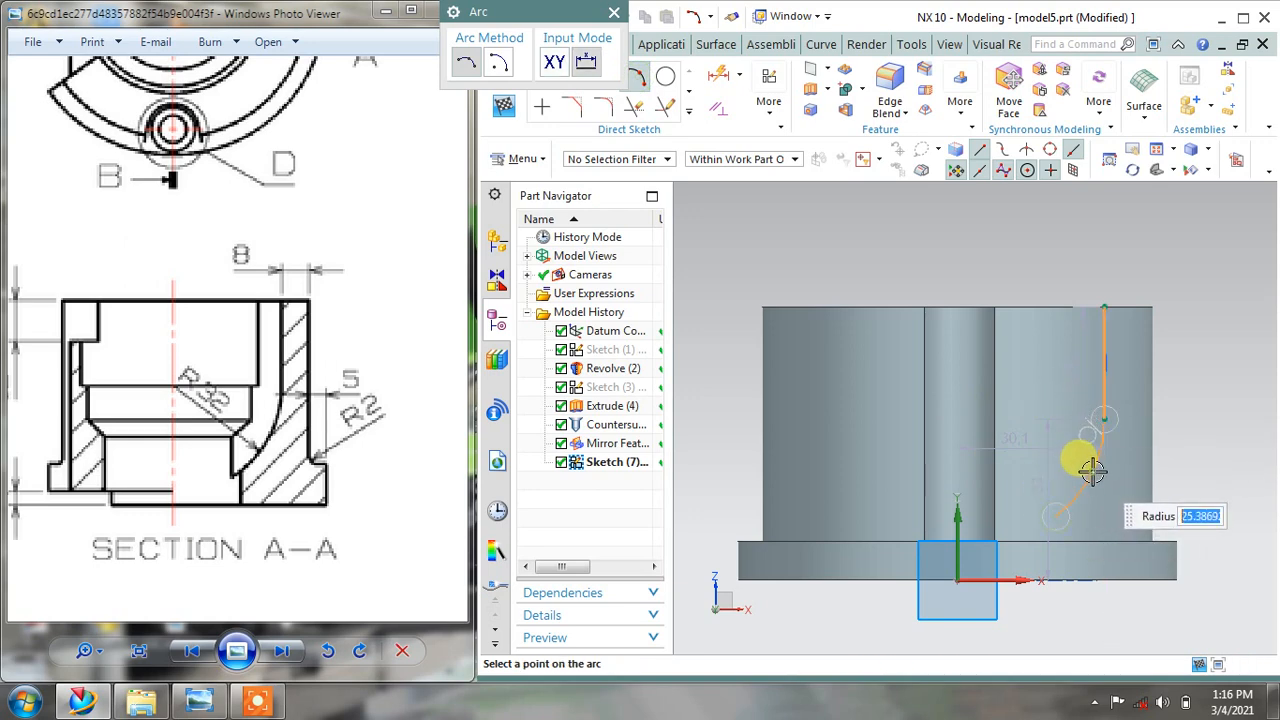
pyautogui.click(1092, 471)
pyautogui.click(613, 13)
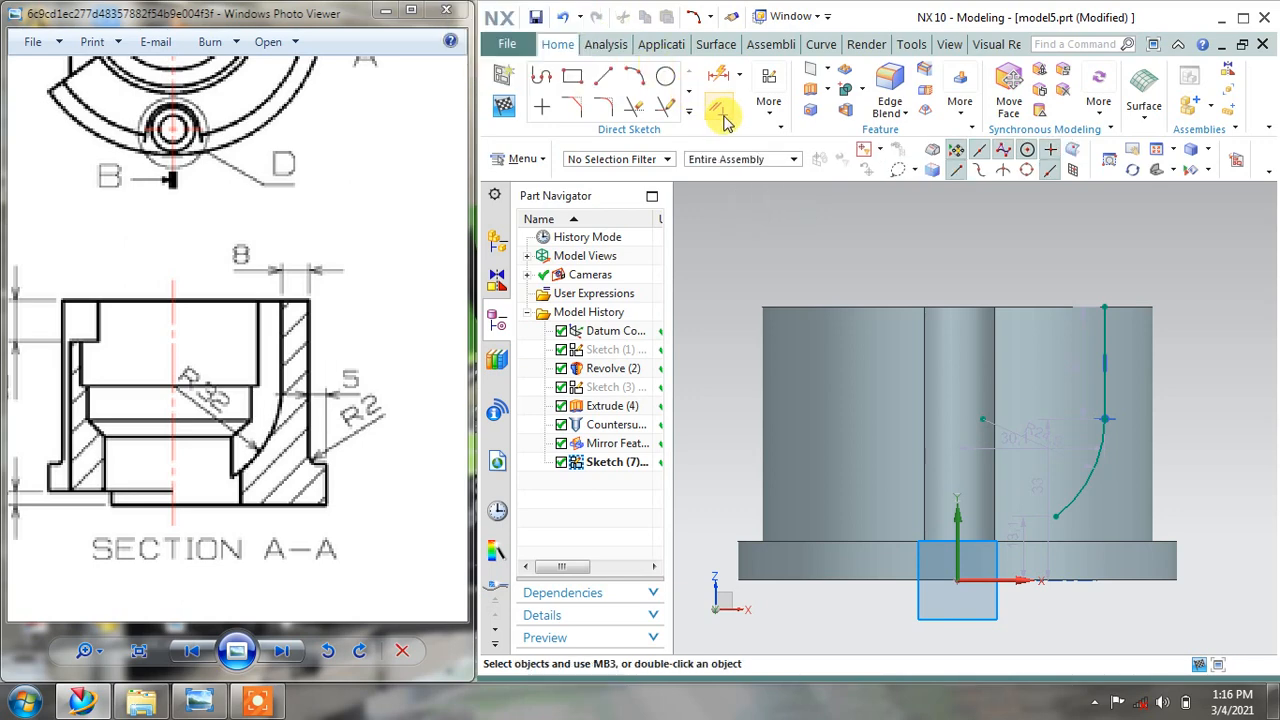
# Apply a tangent constraint between the arc and the vertical line
pyautogui.click(724, 117)
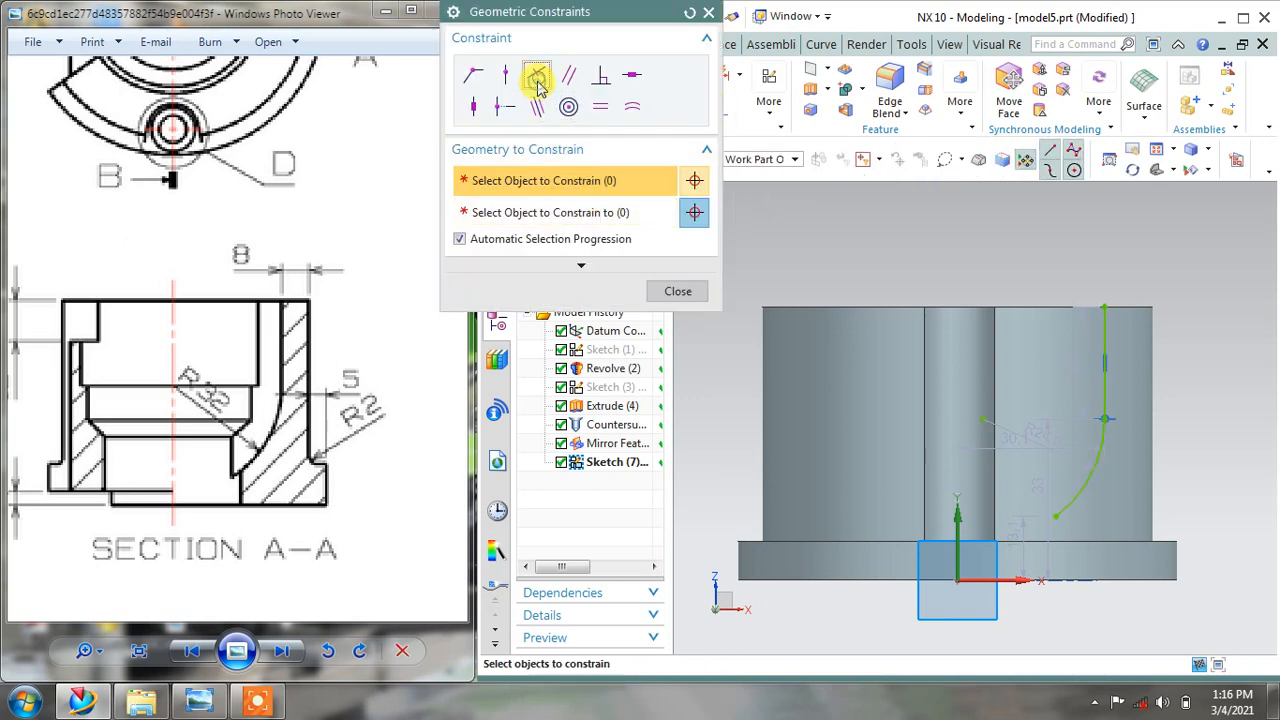
pyautogui.click(1086, 445)
pyautogui.click(1096, 369)
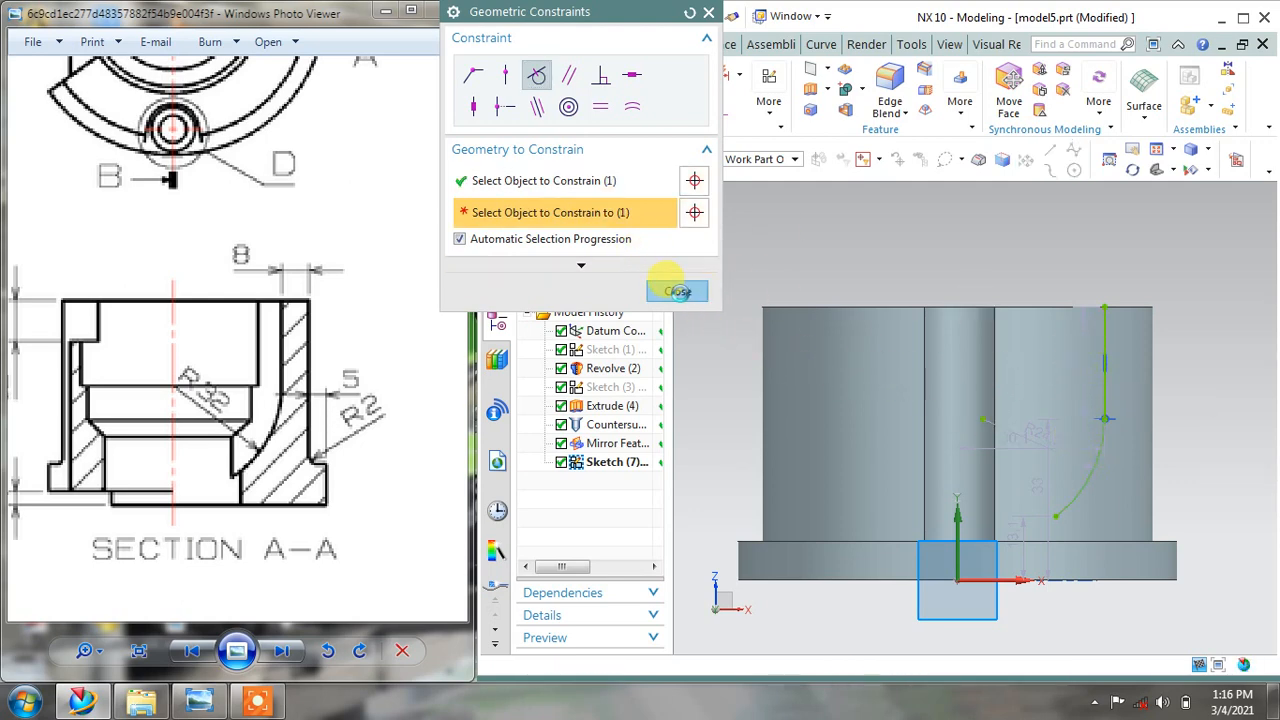
pyautogui.click(679, 291)
pyautogui.click(857, 368)
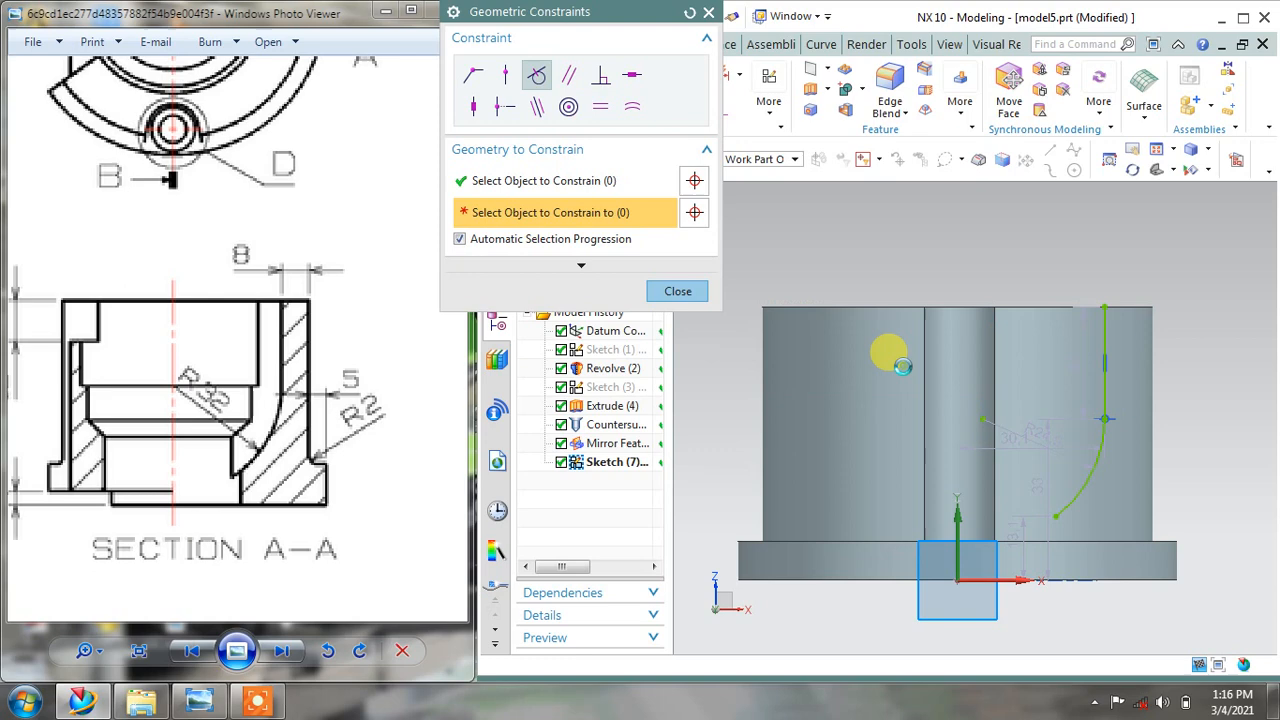
pyautogui.click(665, 290)
# Set the slot arc's radius to 32 mm
pyautogui.scroll(1, 1207, 478)
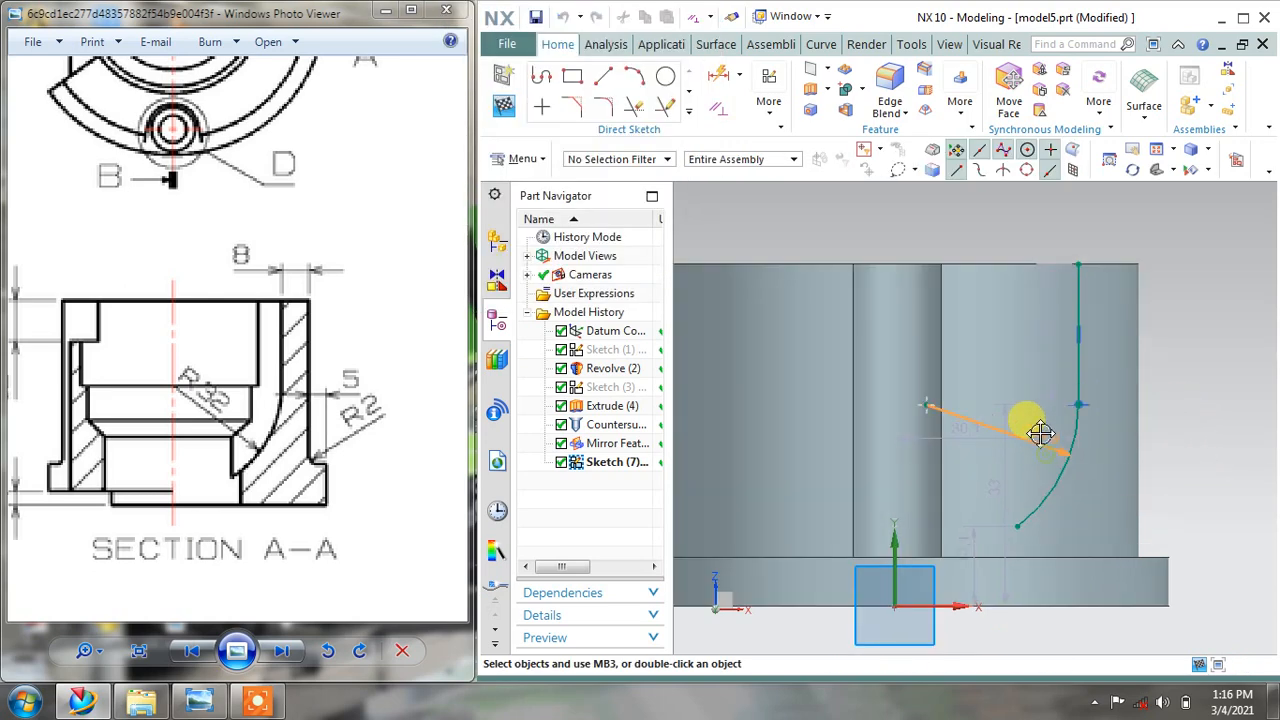
pyautogui.doubleClick(1032, 467)
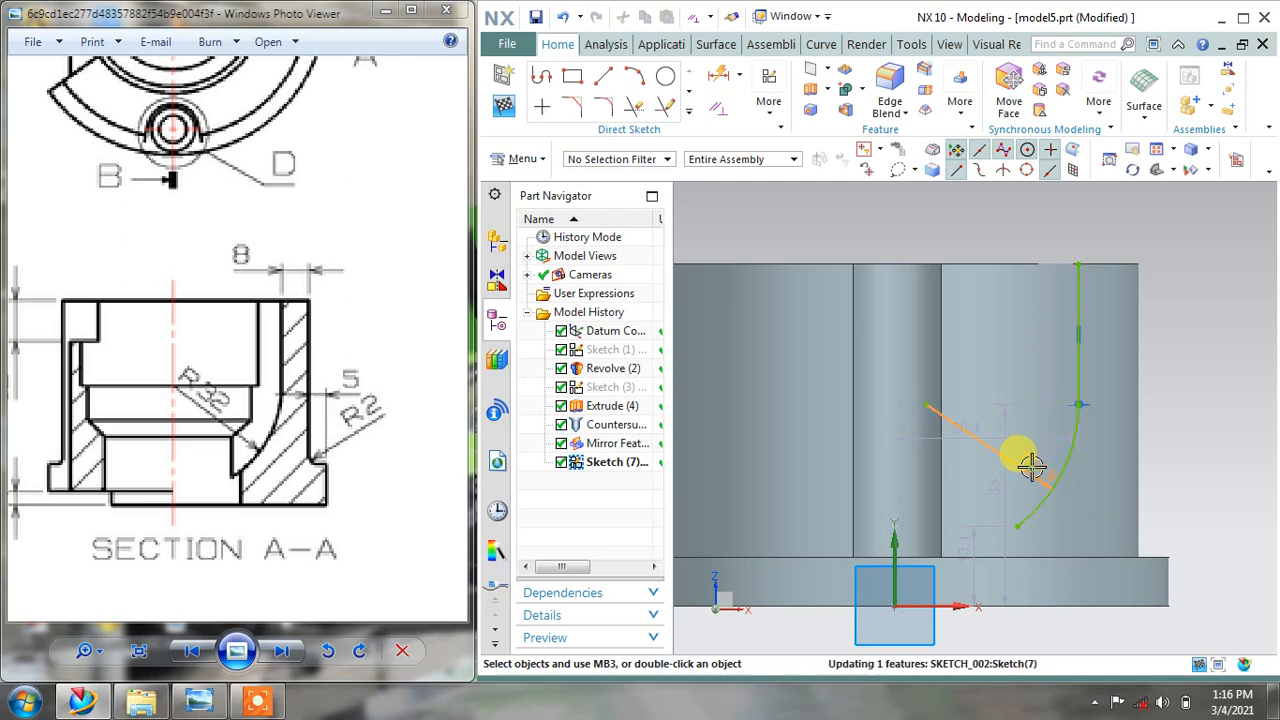
pyautogui.write('32')
pyautogui.press('Return')
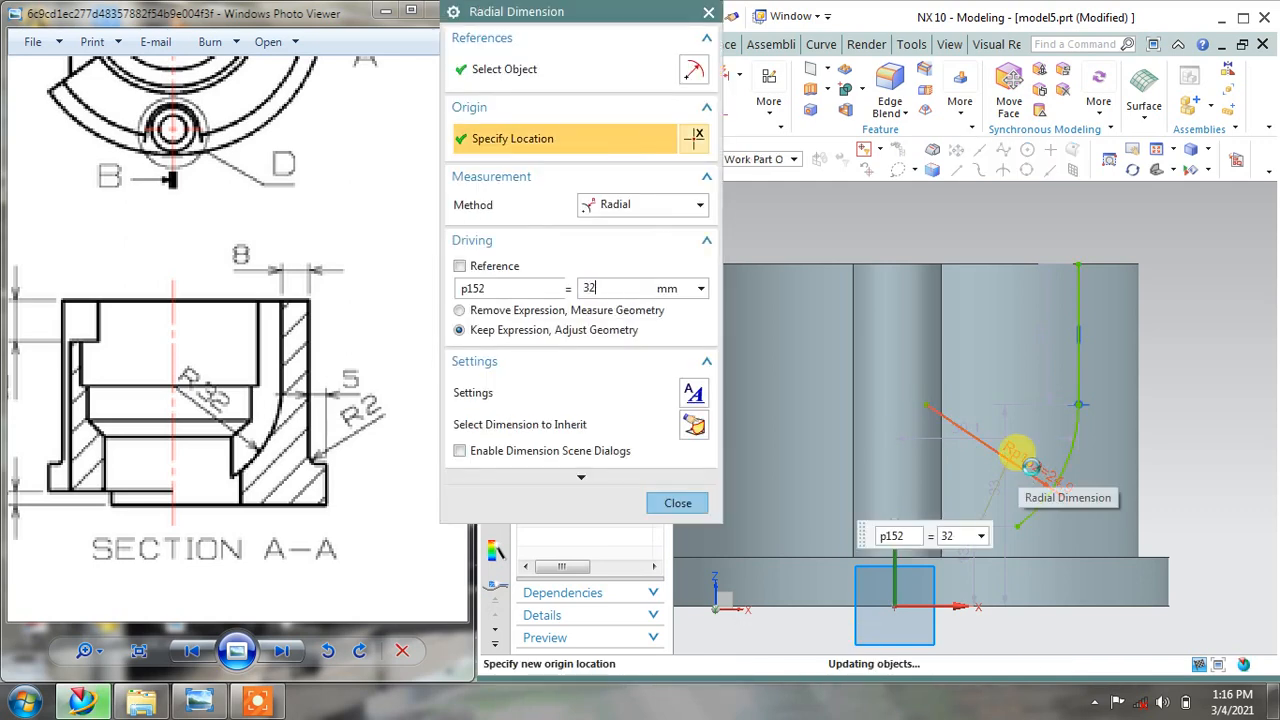
pyautogui.click(678, 503)
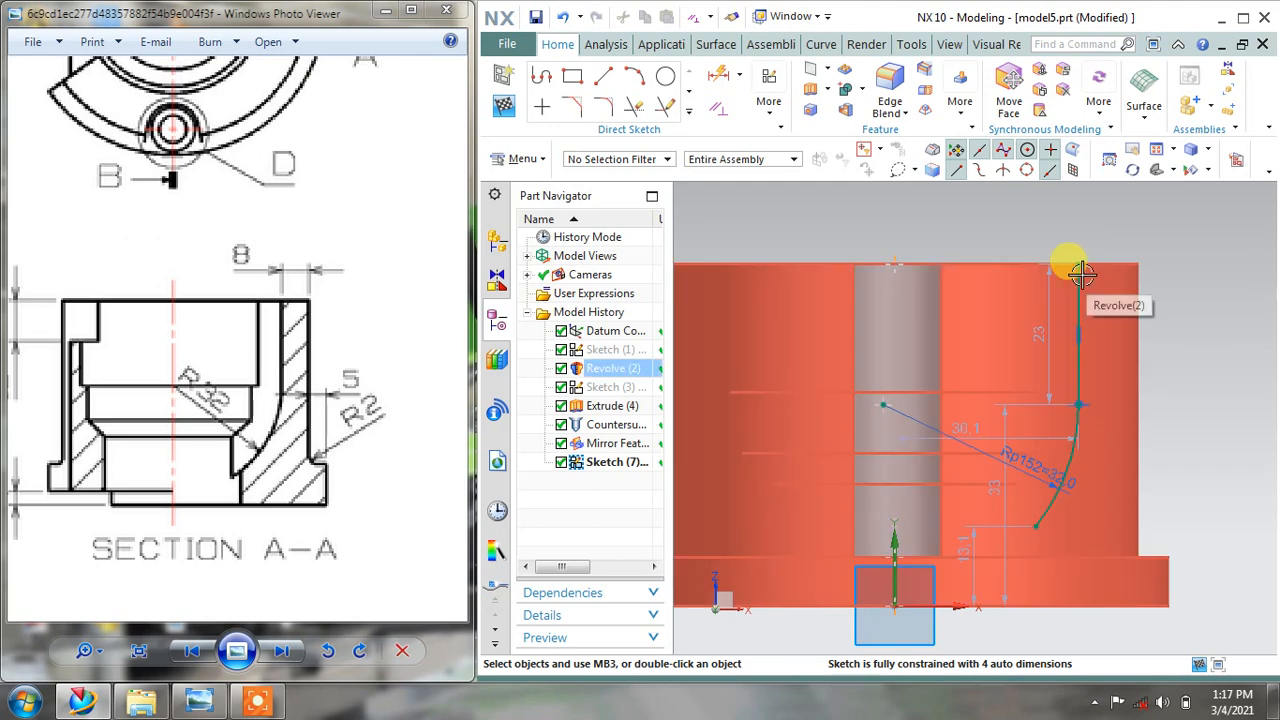
pyautogui.click(741, 80)
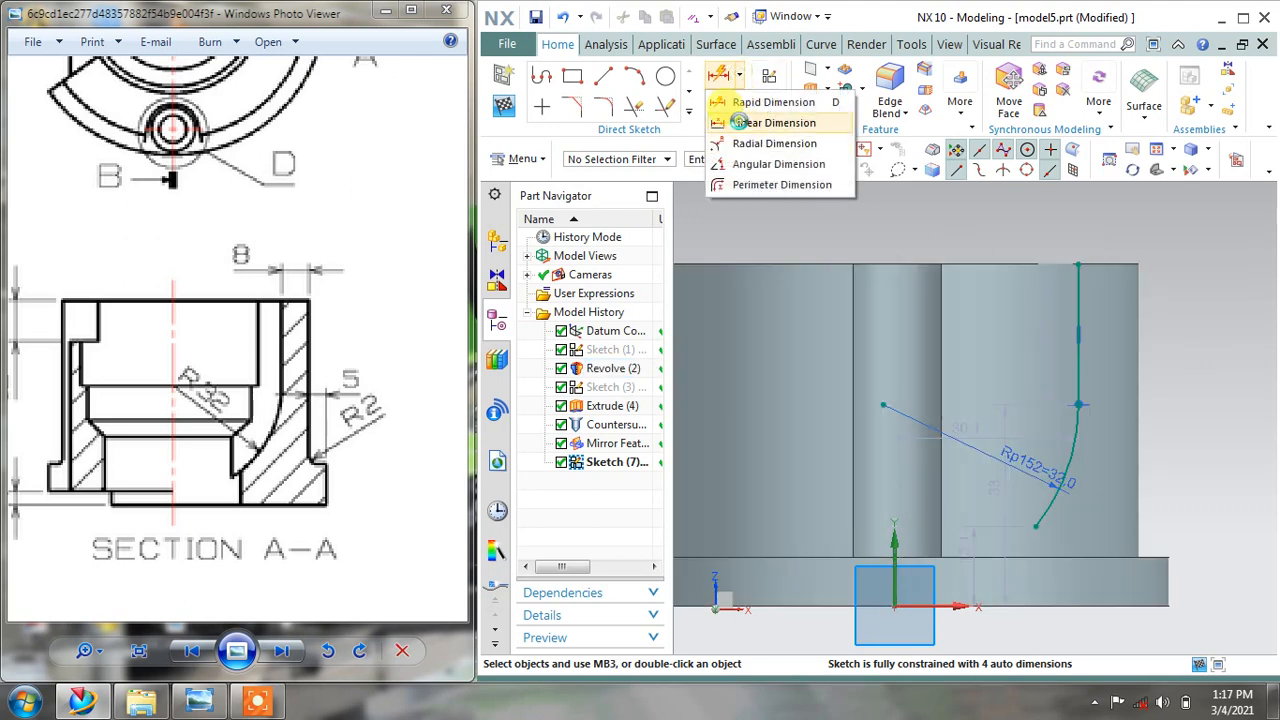
pyautogui.click(726, 123)
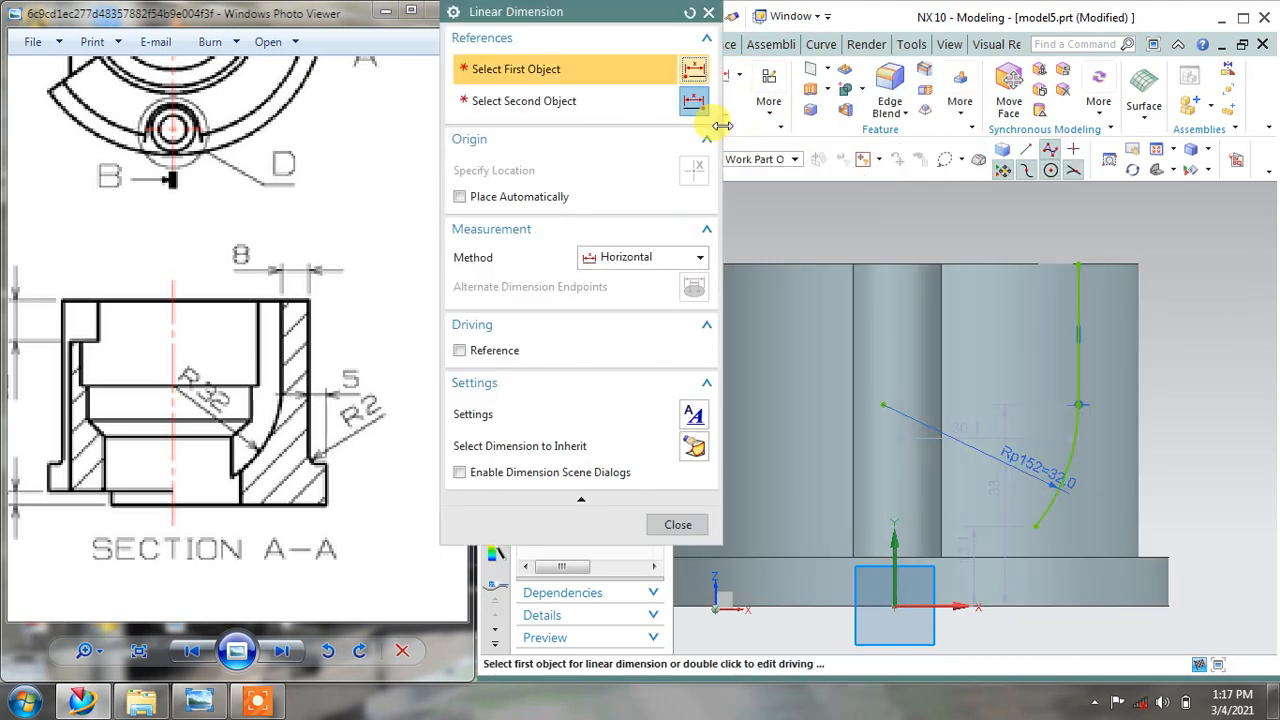
pyautogui.click(631, 262)
pyautogui.click(704, 541)
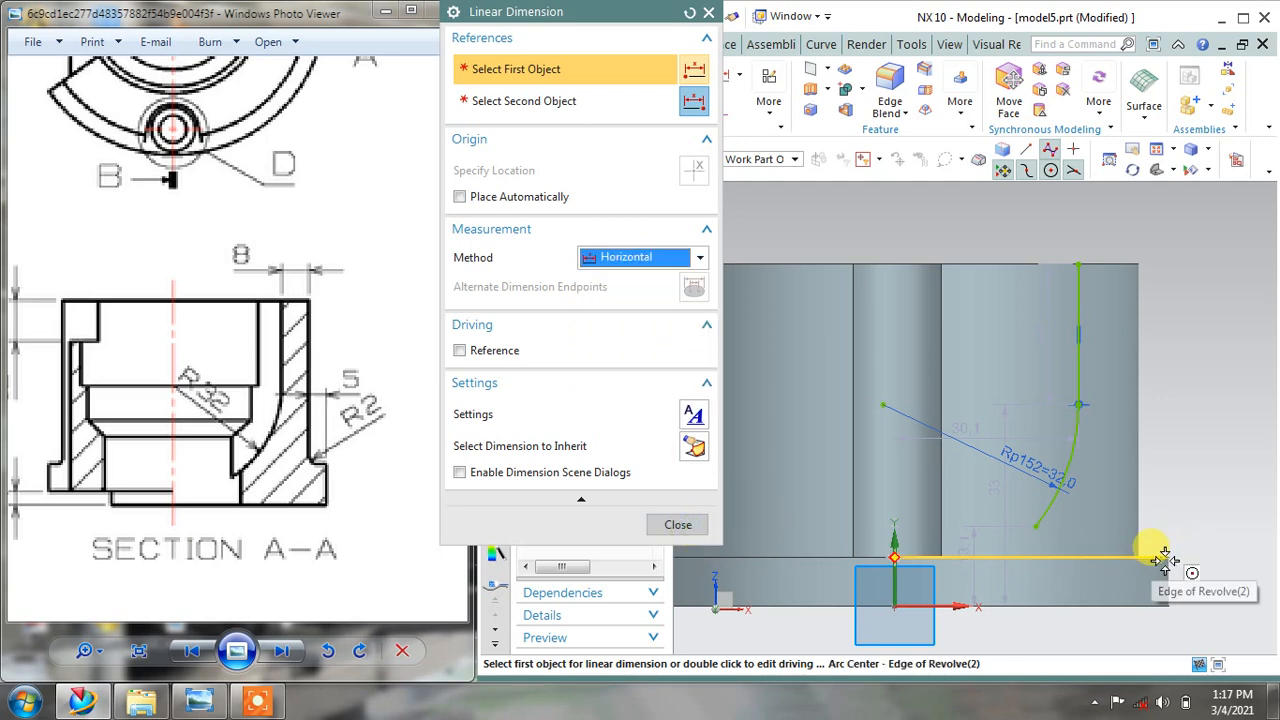
pyautogui.click(668, 524)
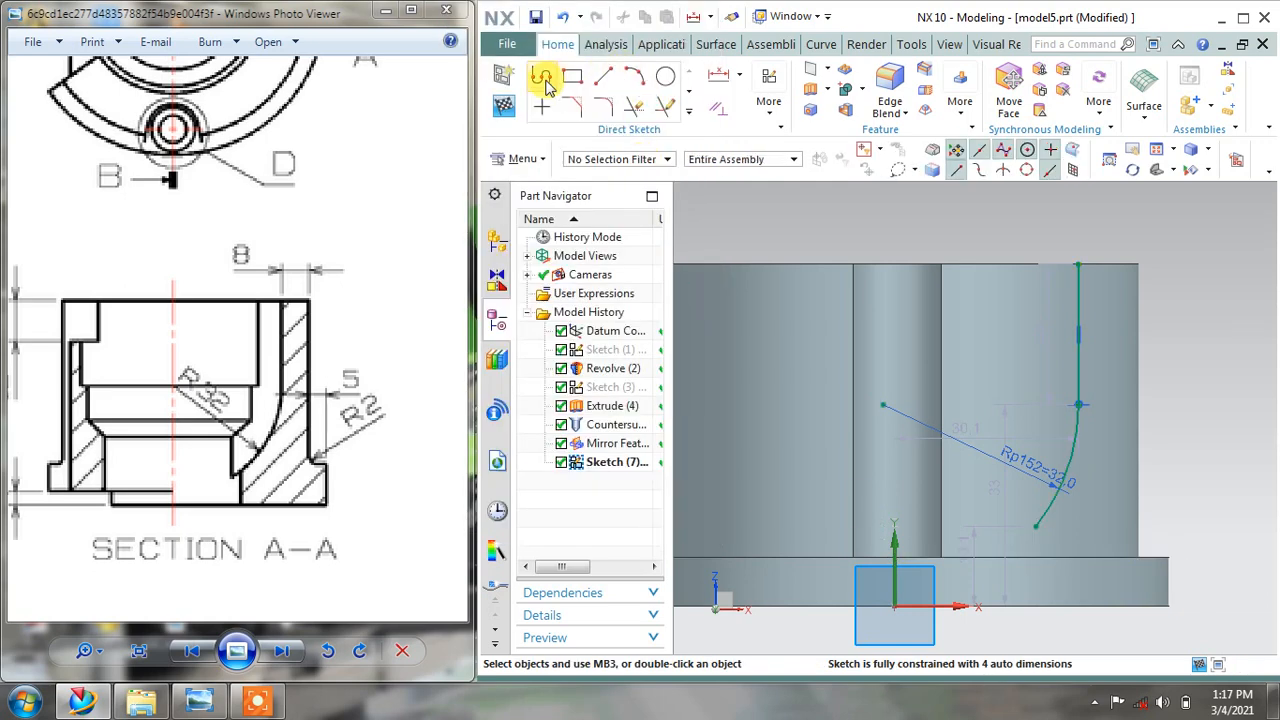
# Sketch a vertical line about 12 mm long up from the flange's upper outer corner and fix it in place
pyautogui.click(600, 86)
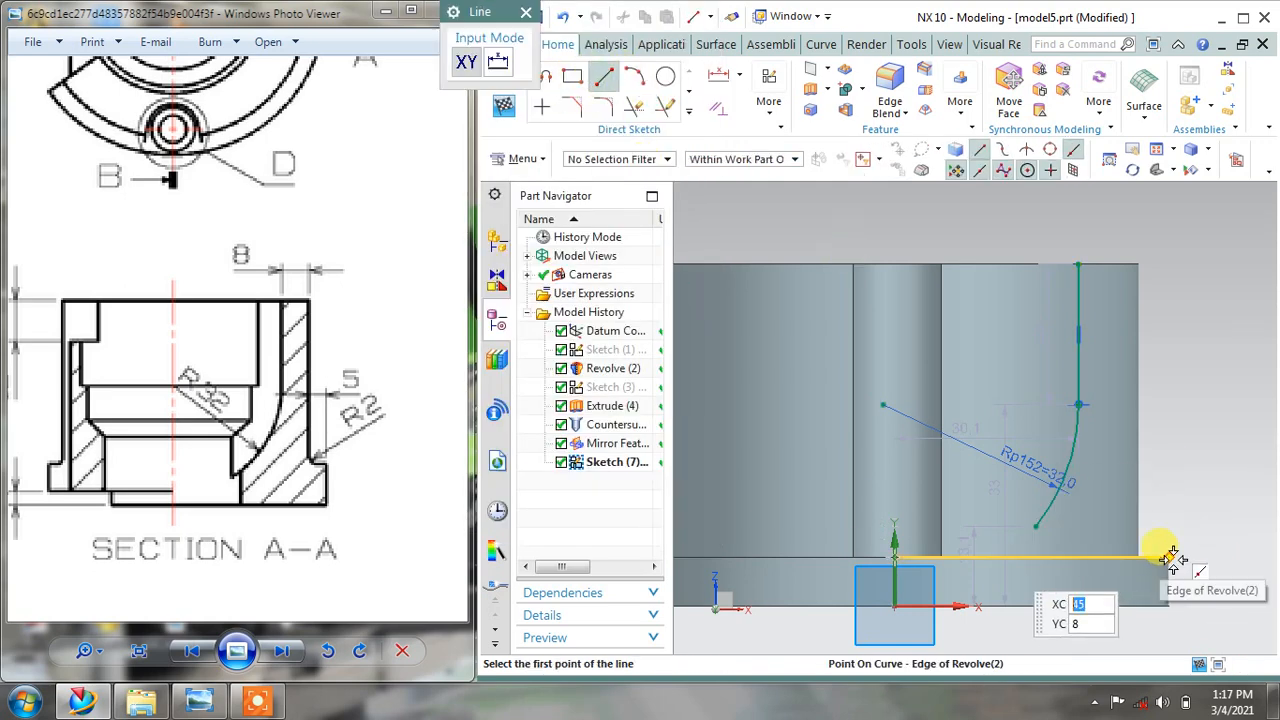
pyautogui.click(1174, 560)
pyautogui.click(1166, 485)
pyautogui.press('Escape')
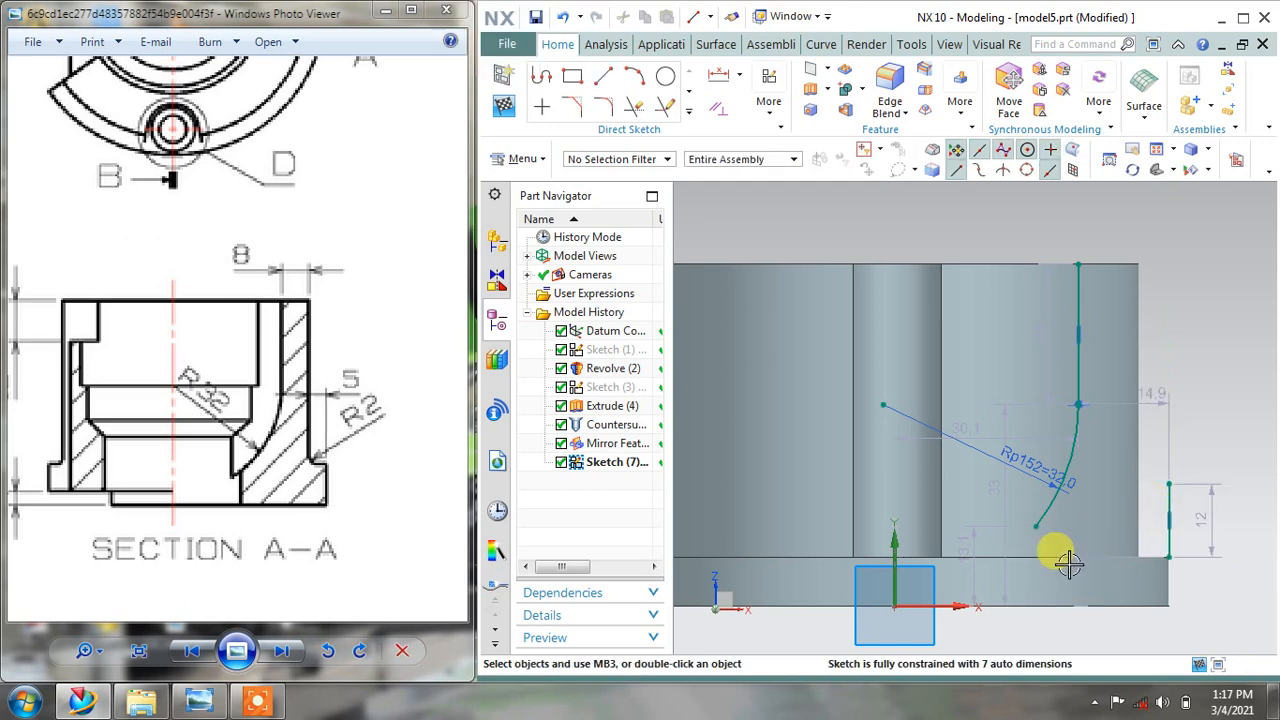
pyautogui.click(1169, 507)
pyautogui.click(1202, 446)
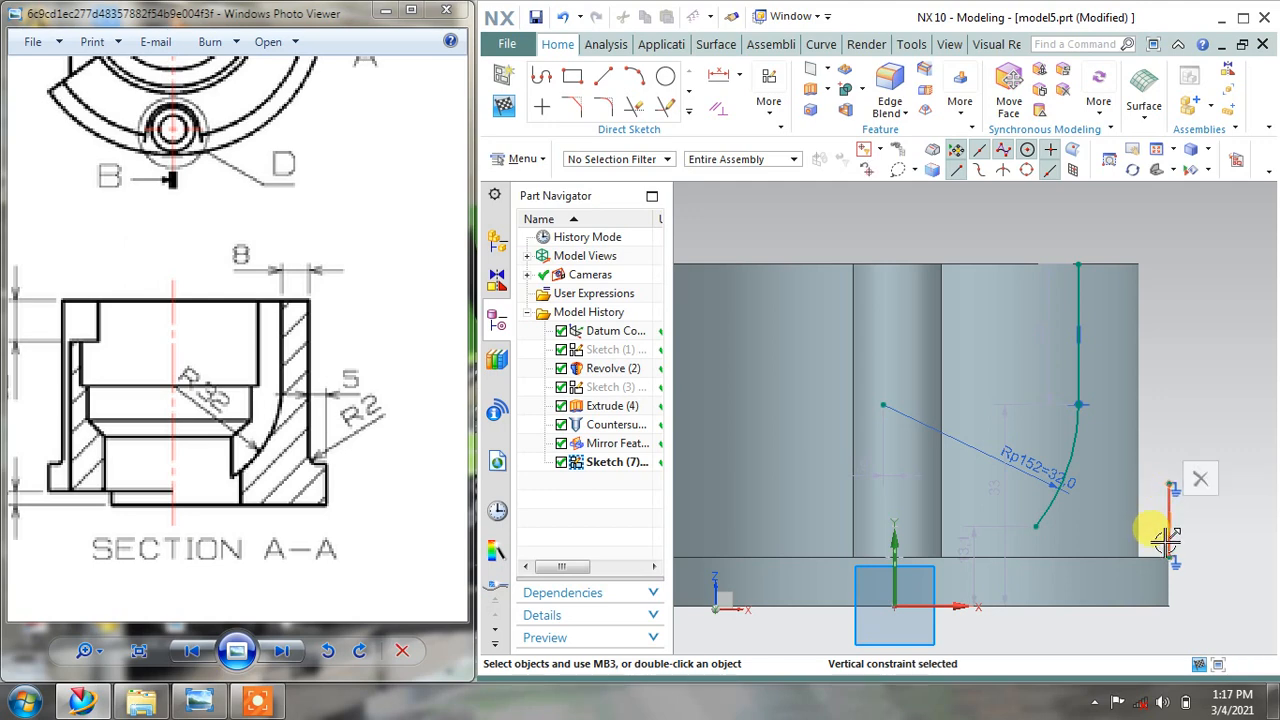
# Convert the fixed vertical line above the flange edge to a reference line
pyautogui.click(1168, 539)
pyautogui.rightClick(1168, 539)
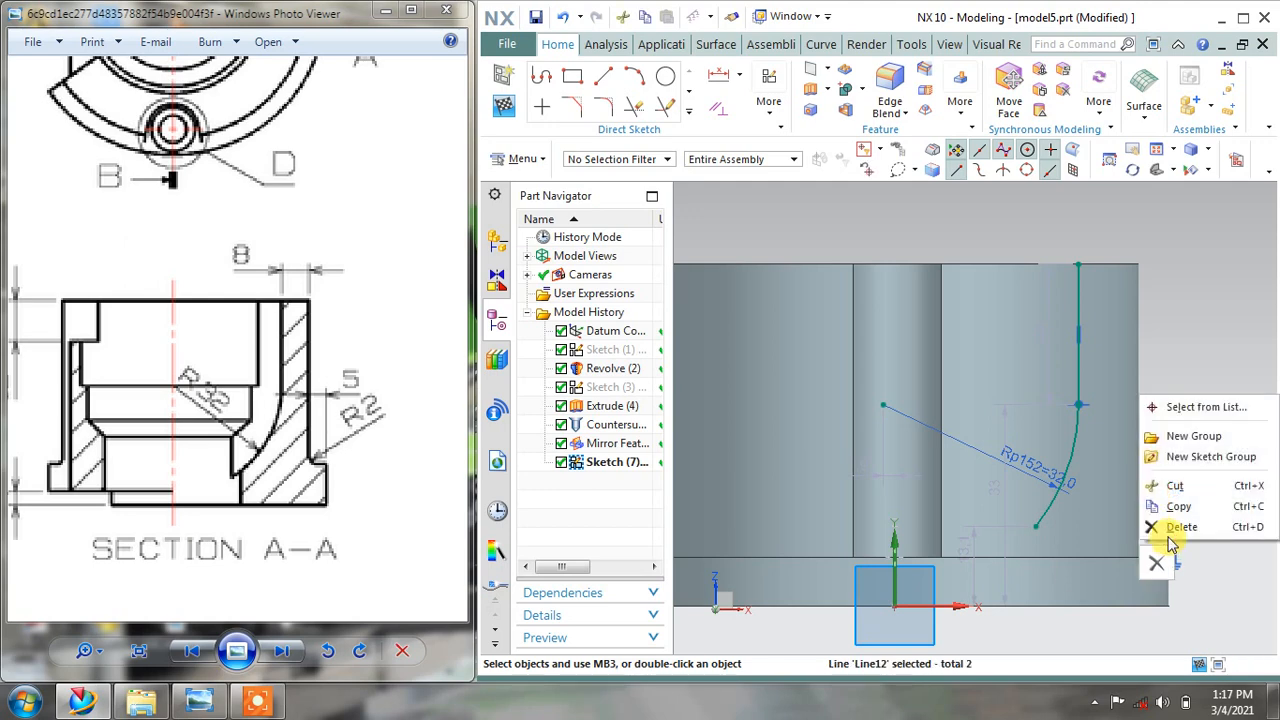
pyautogui.click(1158, 364)
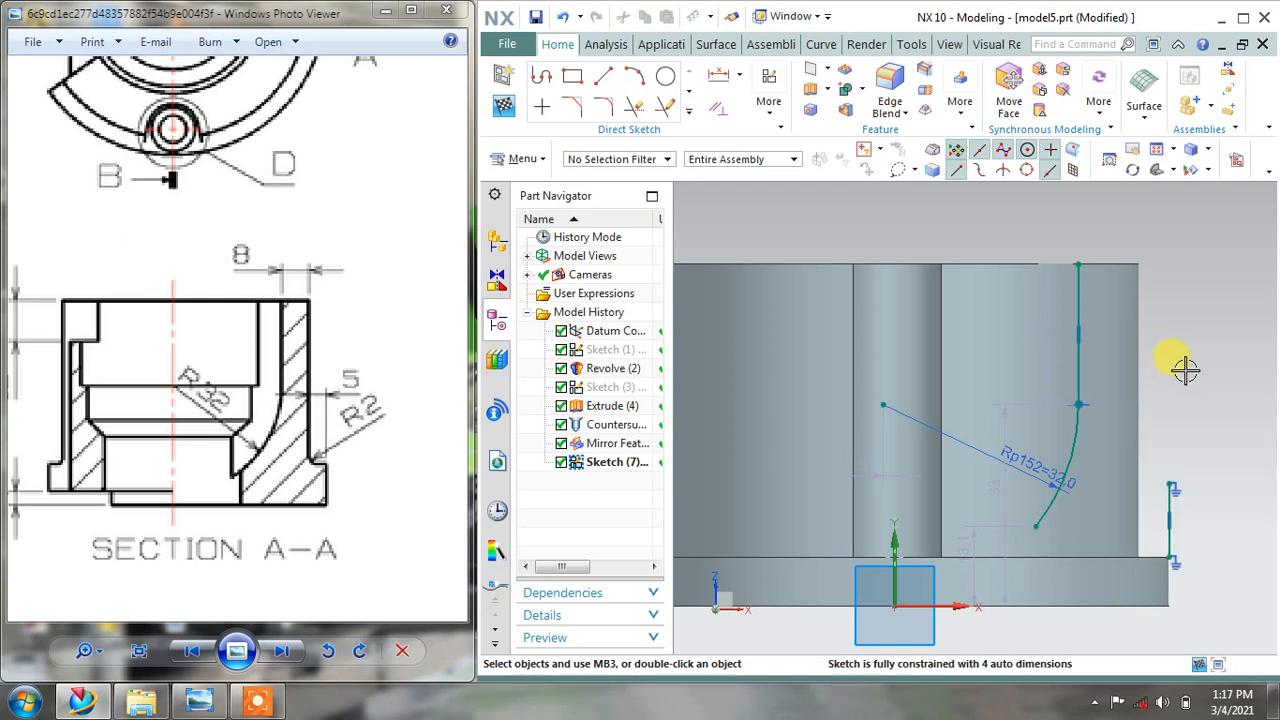
pyautogui.scroll(3, 1186, 514)
pyautogui.click(1148, 484)
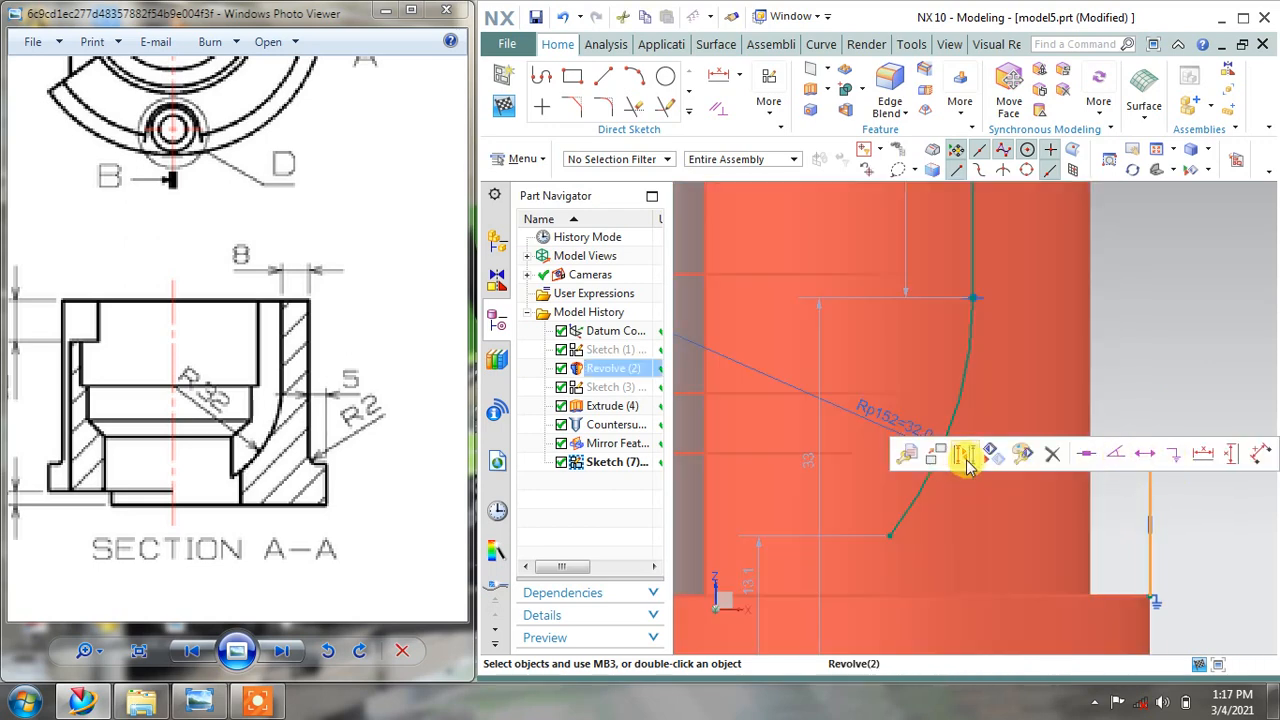
pyautogui.click(965, 458)
pyautogui.scroll(-3, 1190, 385)
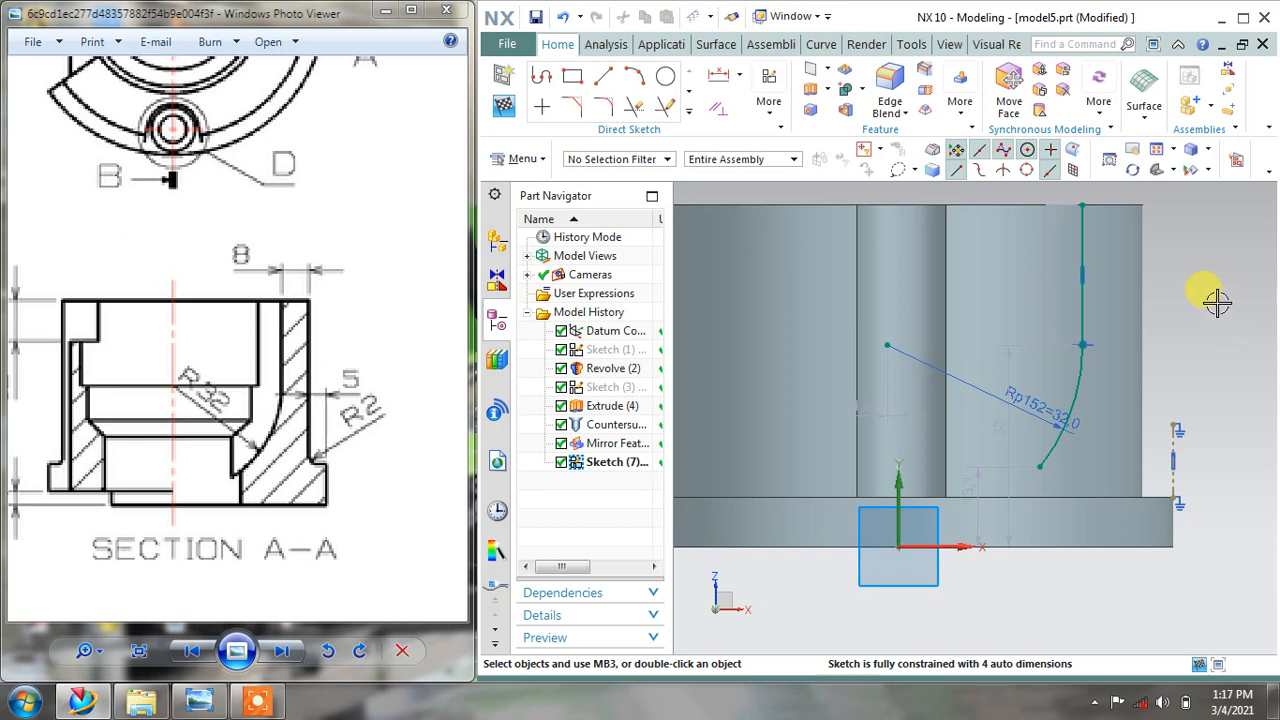
# Add a horizontal dimension of 13 mm between the slot's vertical line and the reference line at the flange edge
pyautogui.keyDown('shift'); pyautogui.moveTo(1217, 303); pyautogui.dragTo(1180, 313, button='middle'); pyautogui.keyUp('shift')
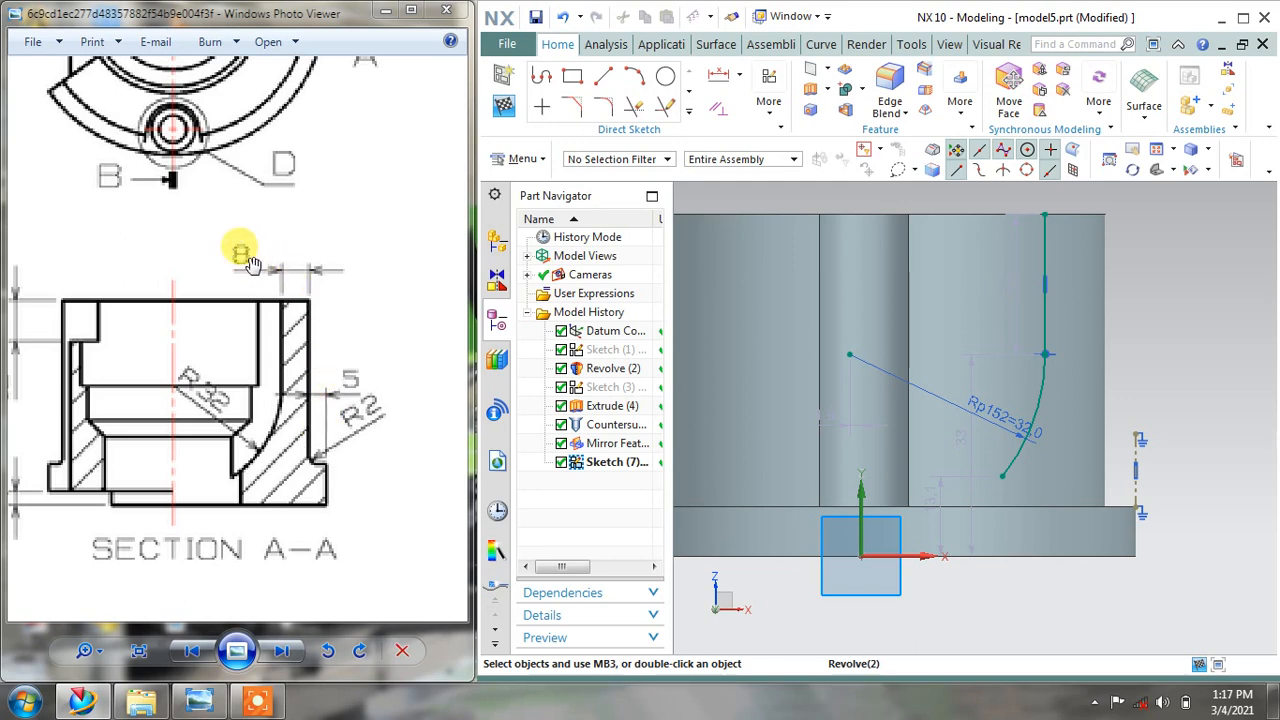
pyautogui.click(739, 76)
pyautogui.click(737, 120)
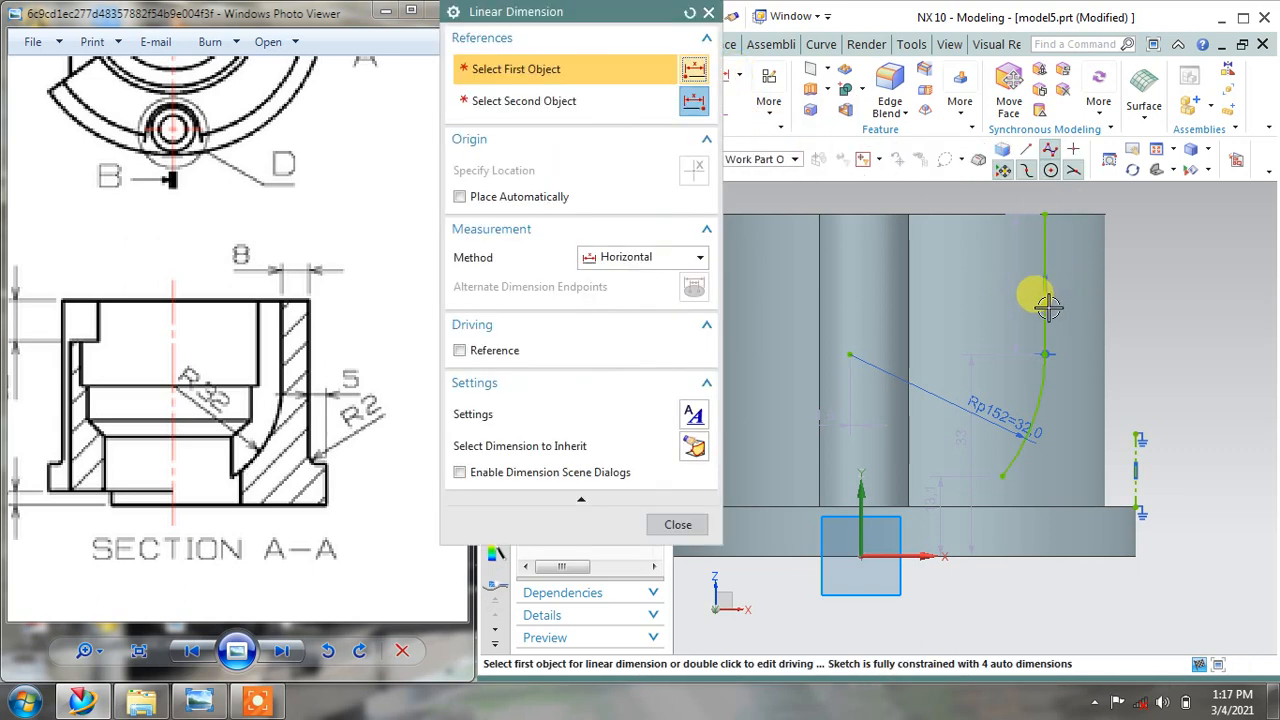
pyautogui.click(1040, 296)
pyautogui.click(1135, 462)
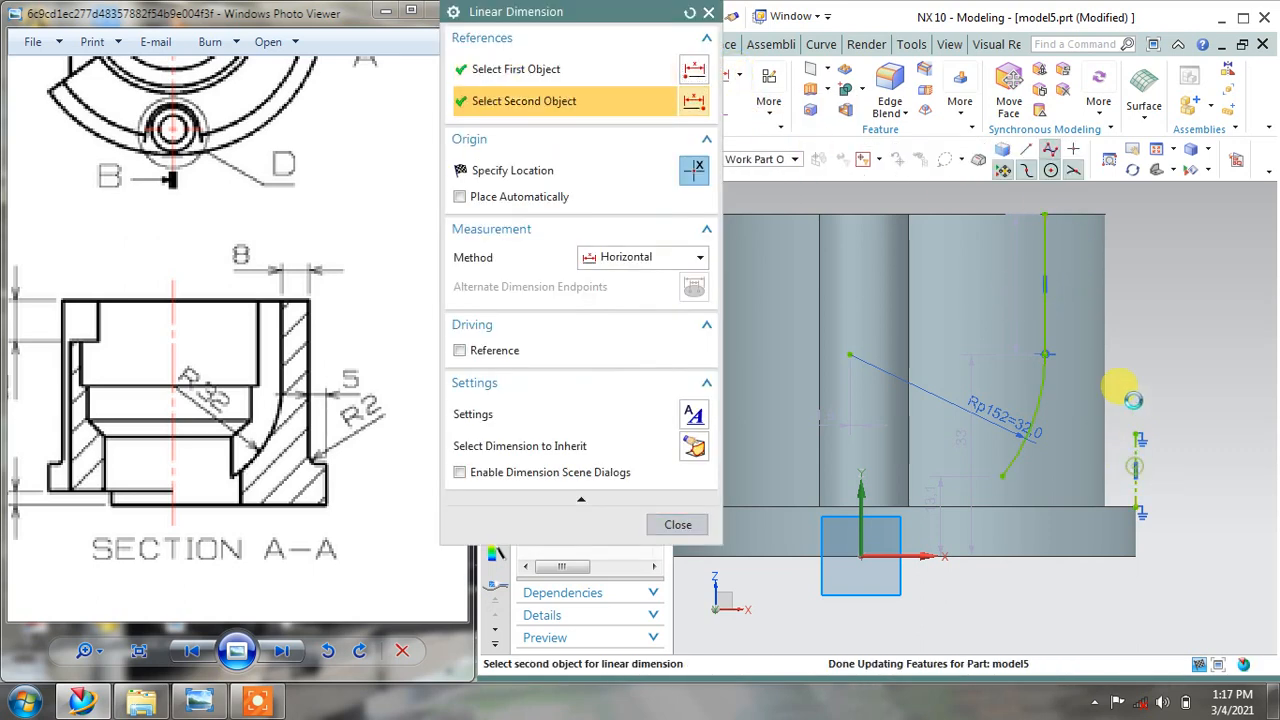
pyautogui.click(1135, 342)
pyautogui.write('13')
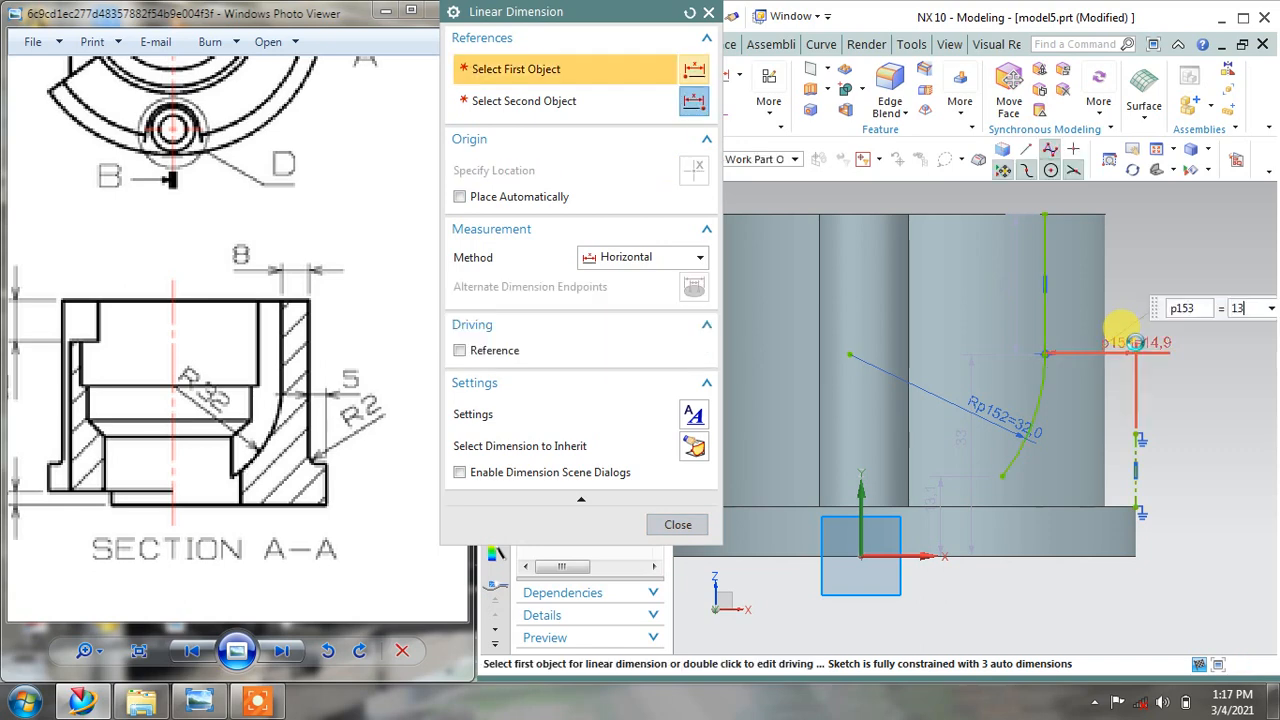
pyautogui.press('Return')
pyautogui.click(678, 525)
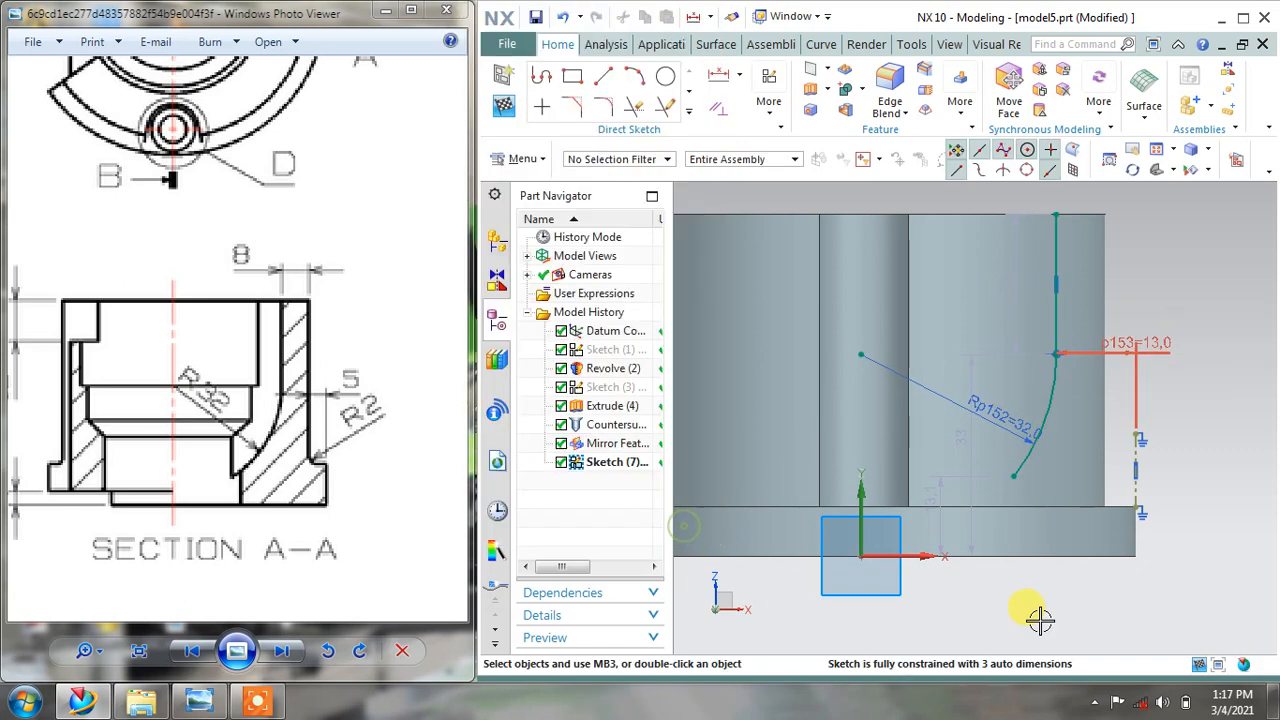
# Set the vertical distance from the base line to the slot arc's lower endpoint to 5 mm
pyautogui.doubleClick(930, 498)
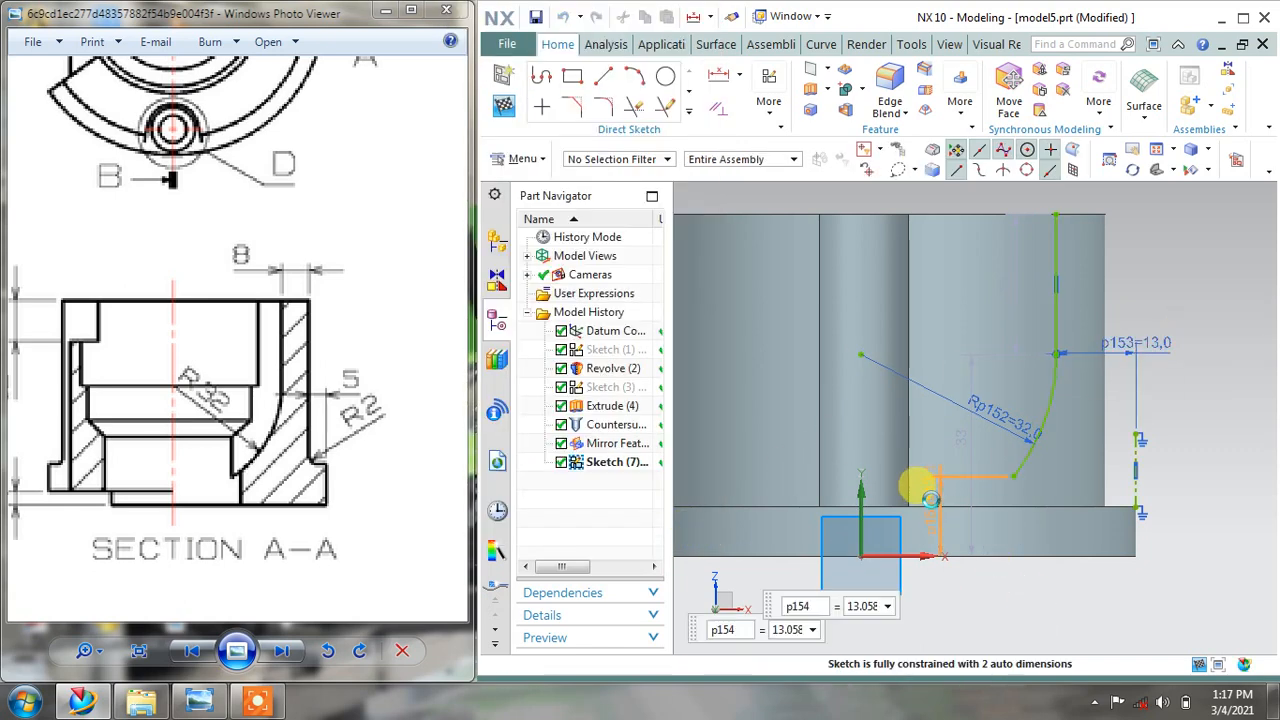
pyautogui.write('10')
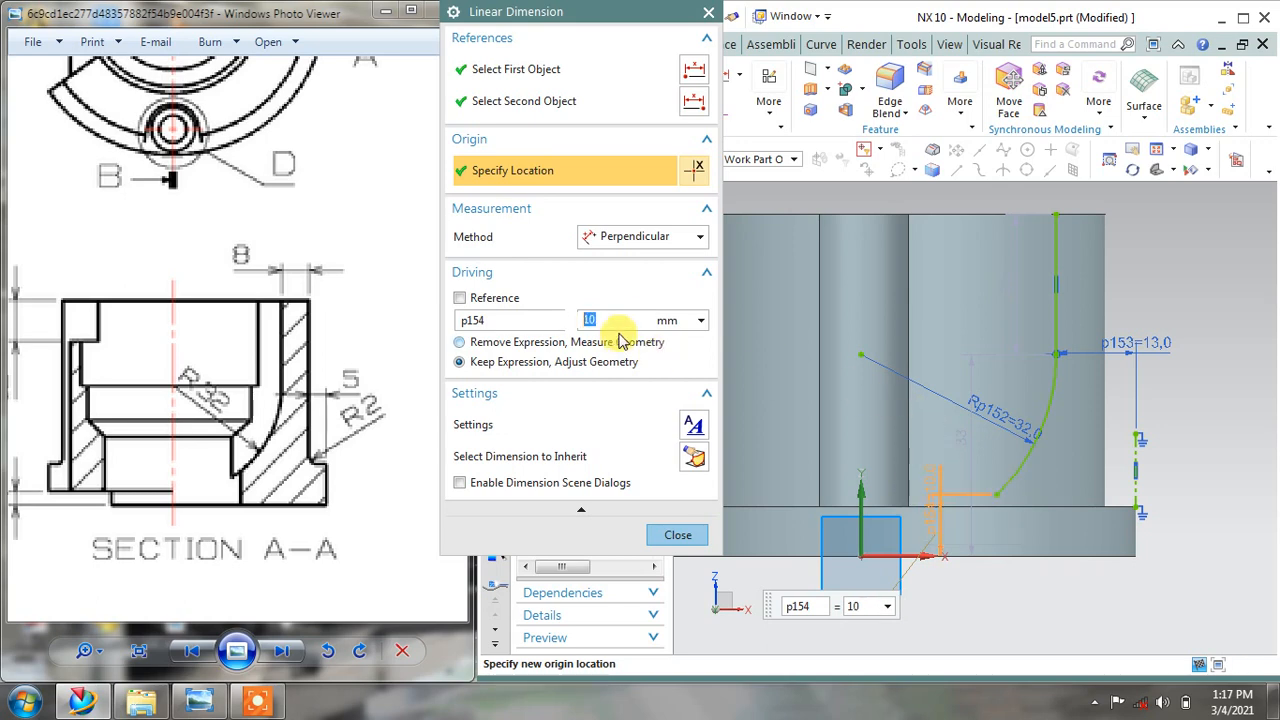
pyautogui.write('8')
pyautogui.press('Return')
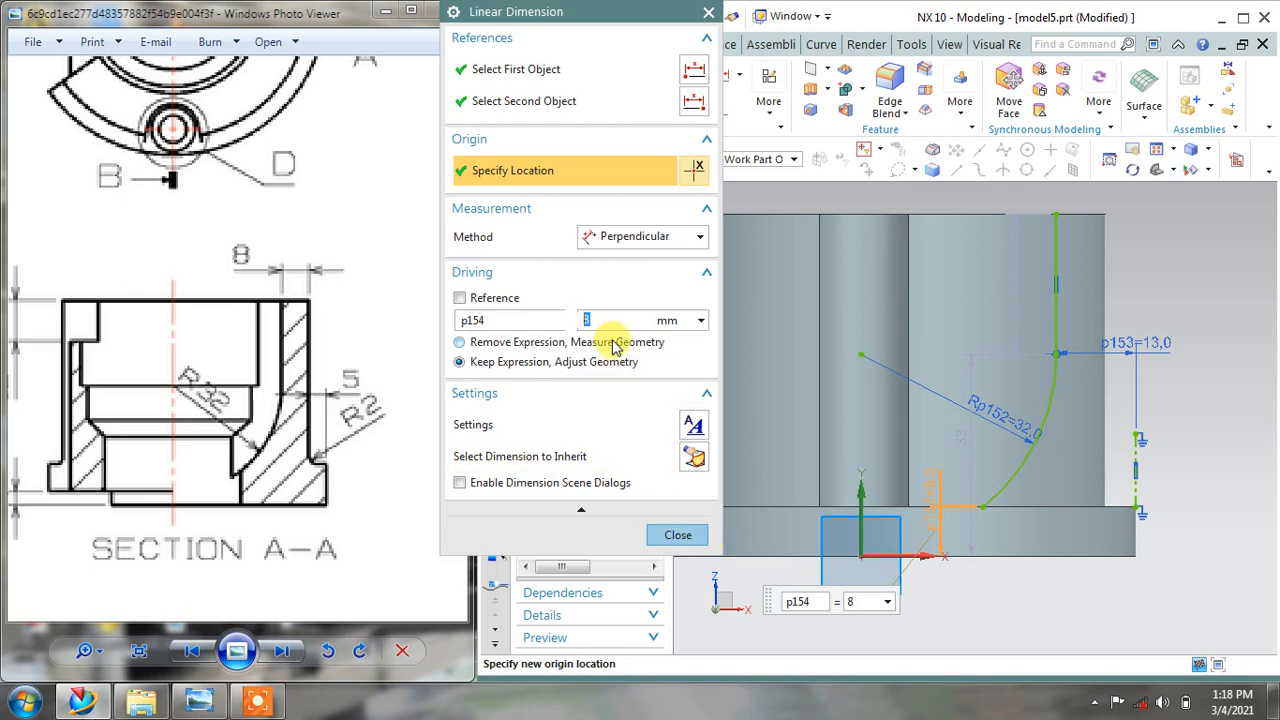
pyautogui.write('5')
pyautogui.press('Return')
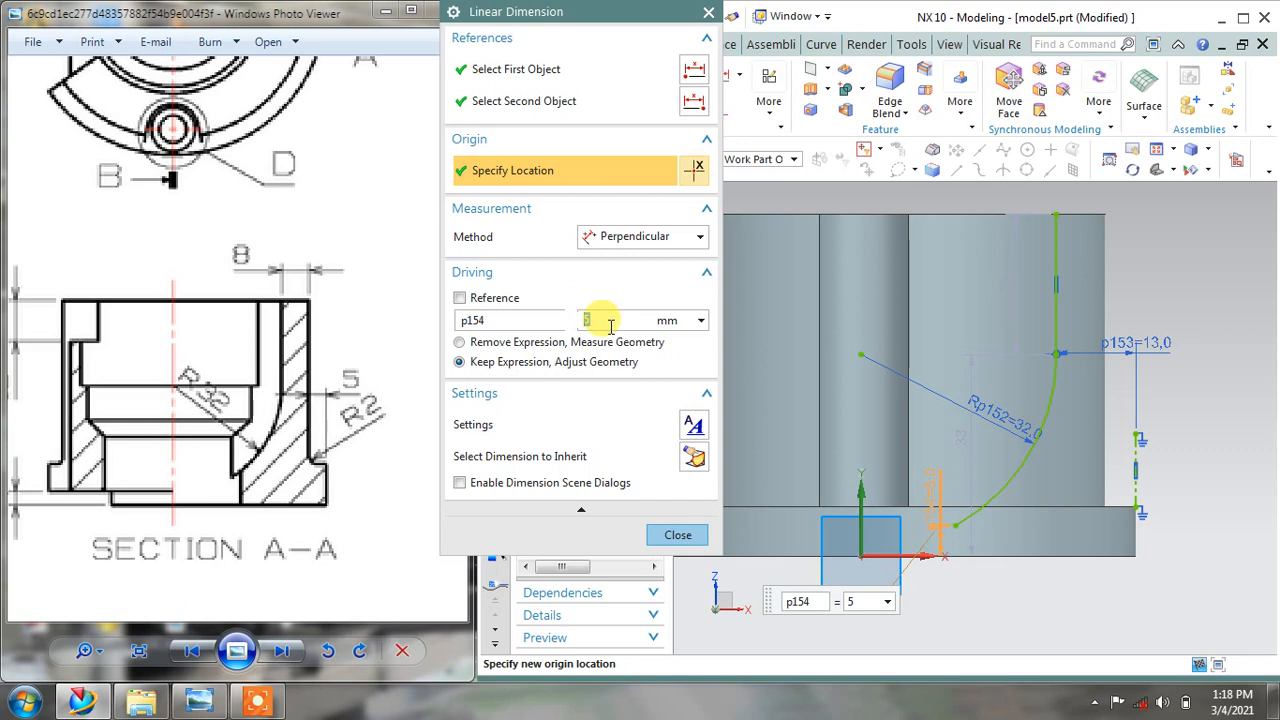
pyautogui.click(655, 538)
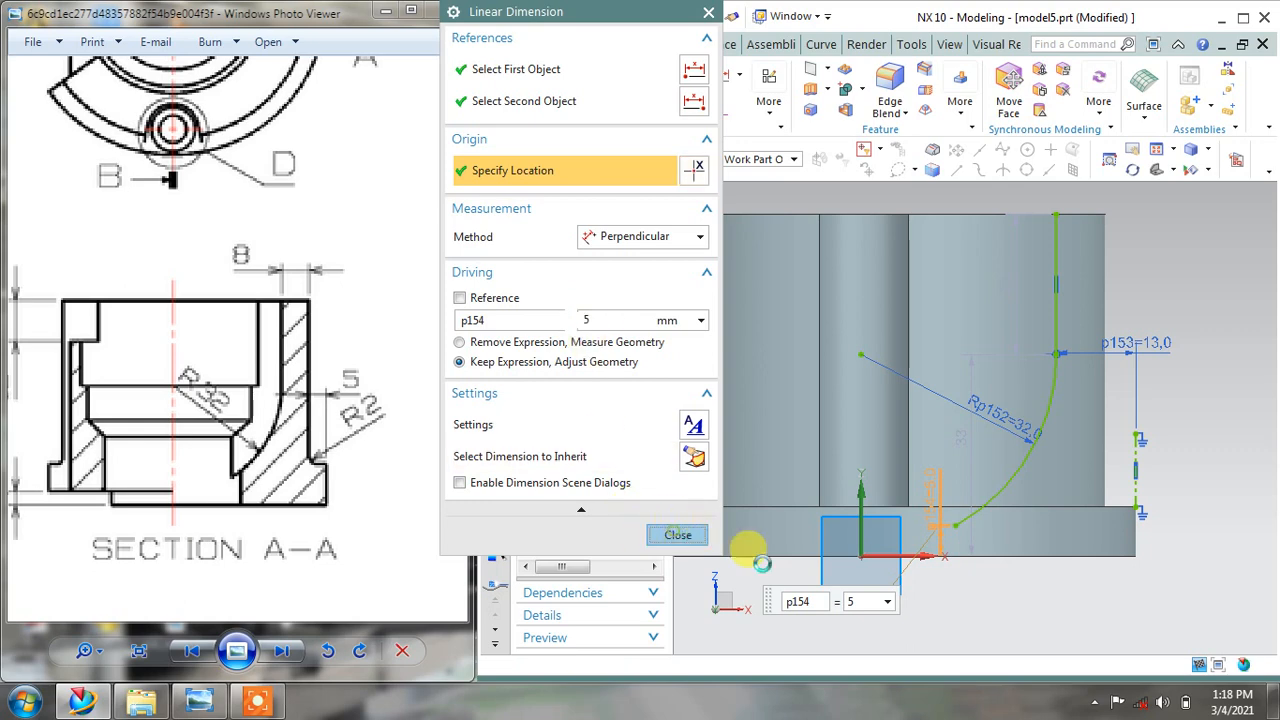
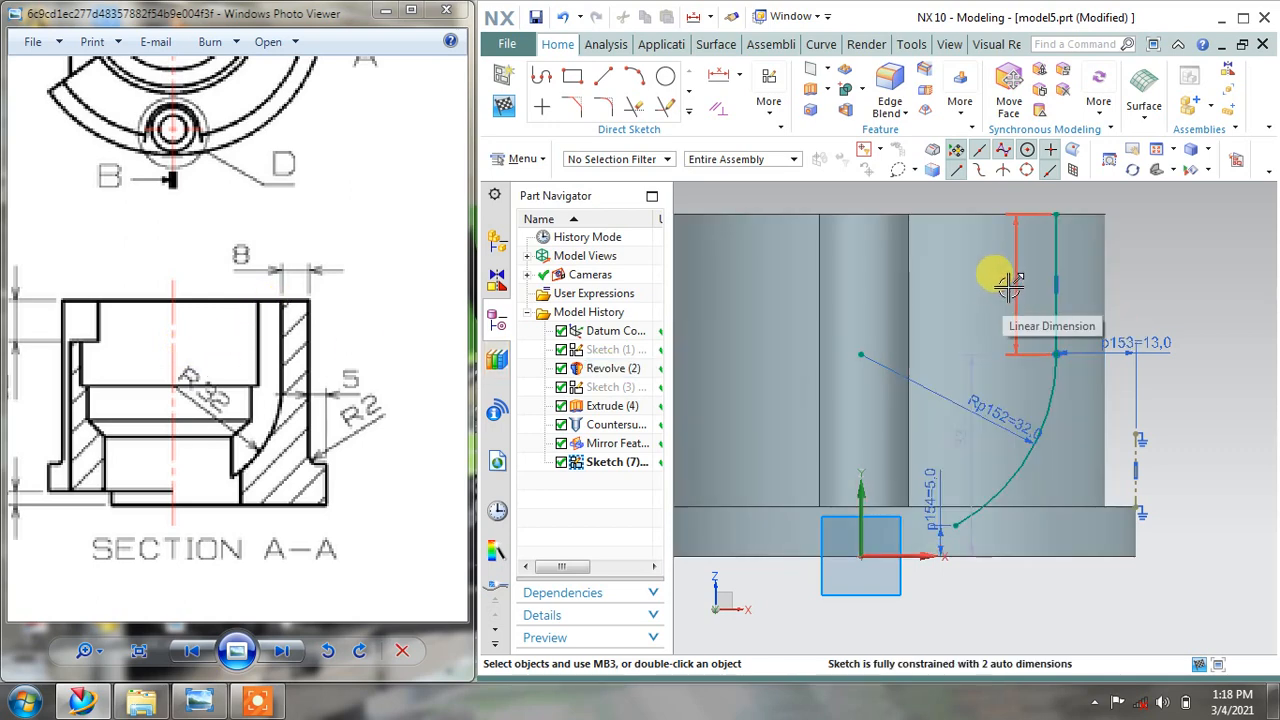
# Try a length of 25 mm for the slot profile's vertical line, and undo the change
pyautogui.moveTo(1010, 285); pyautogui.dragTo(1137, 278)
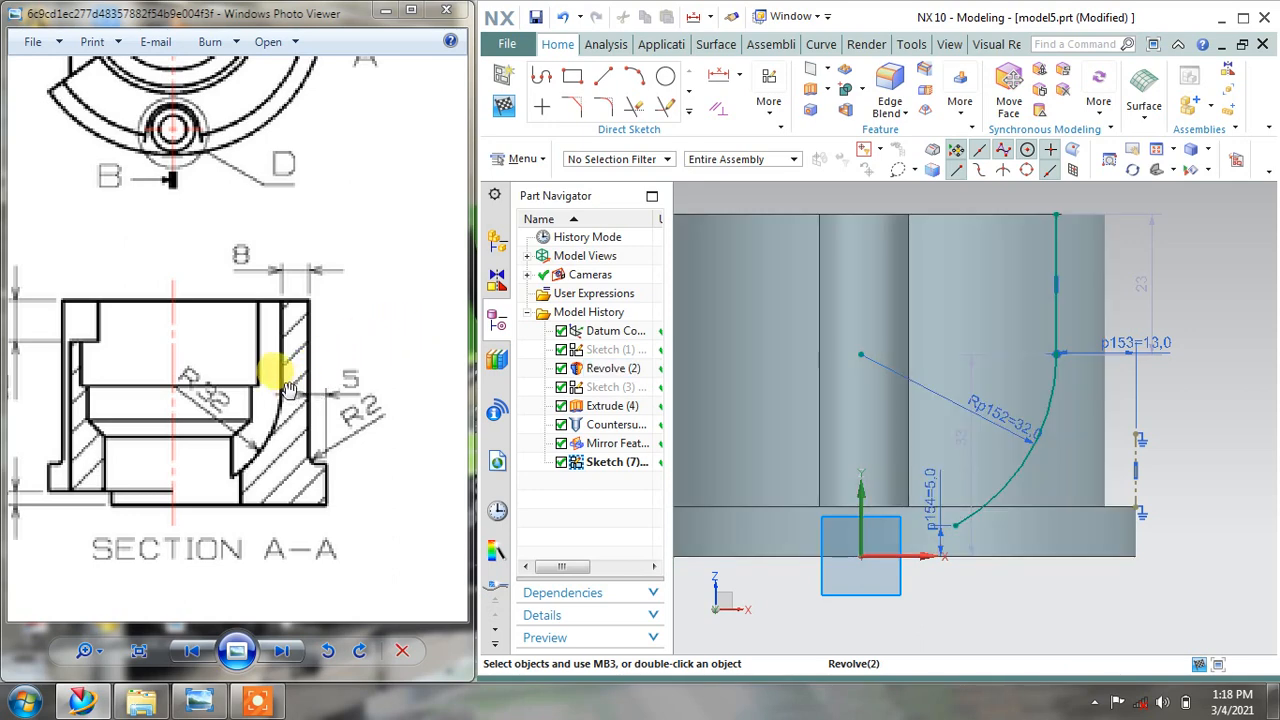
pyautogui.click(1134, 279)
pyautogui.doubleClick(1134, 279)
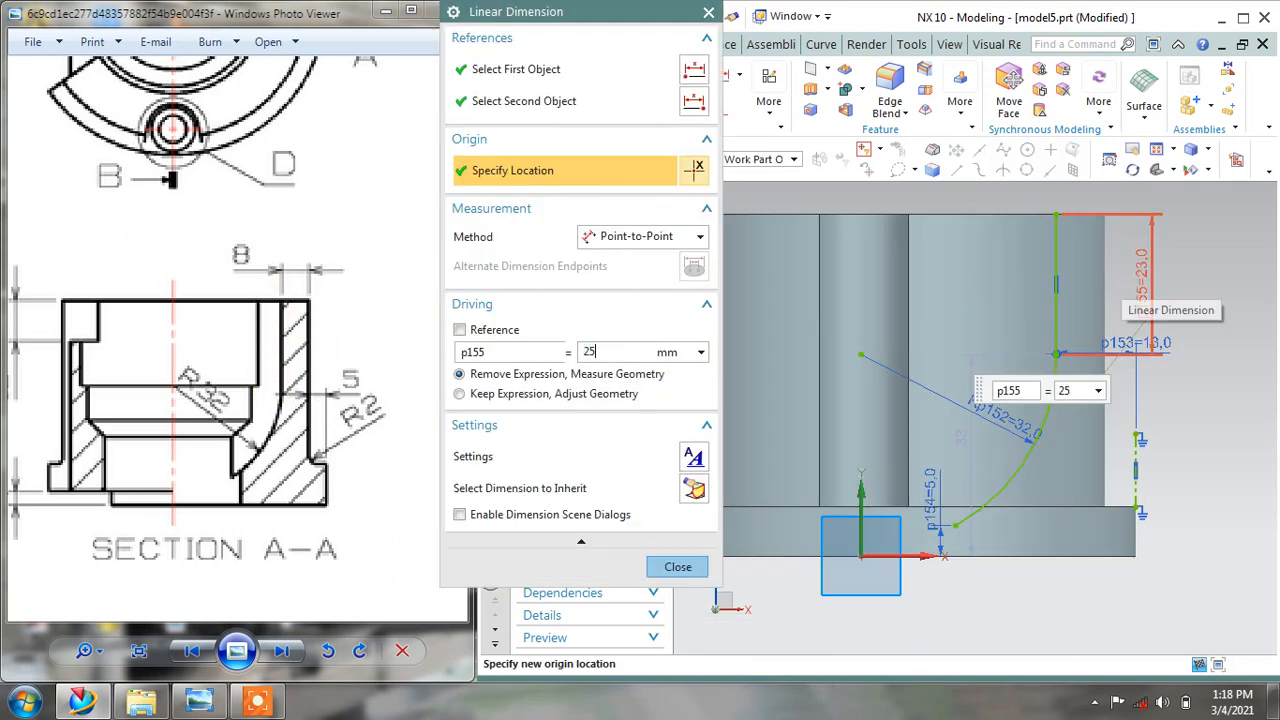
pyautogui.write('25')
pyautogui.press('Return')
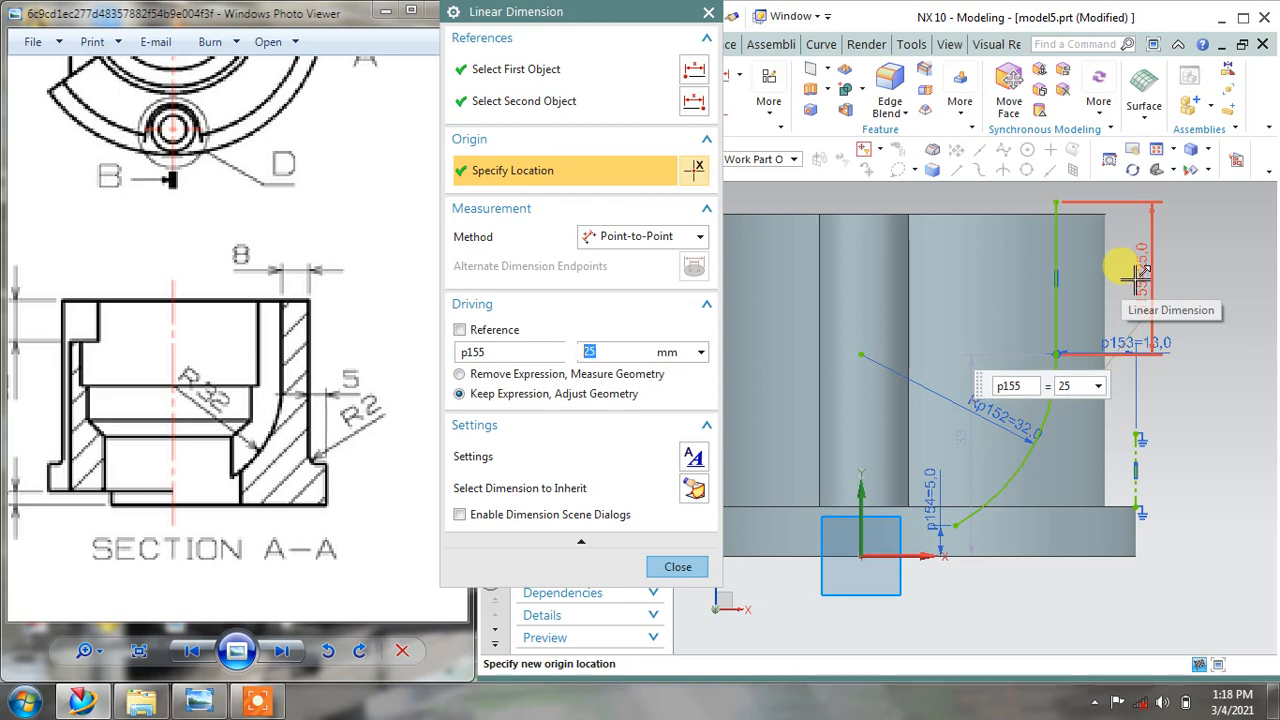
pyautogui.hotkey('ctrl', 'z')
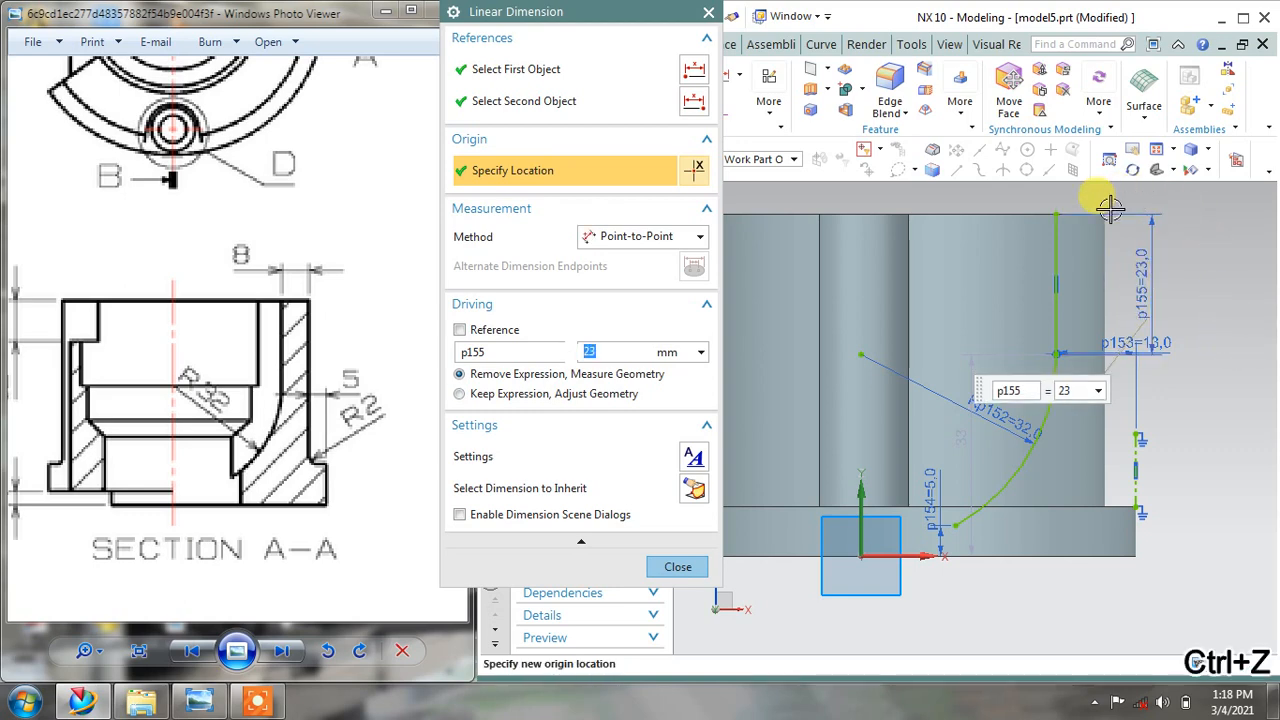
pyautogui.scroll(3, 1060, 206)
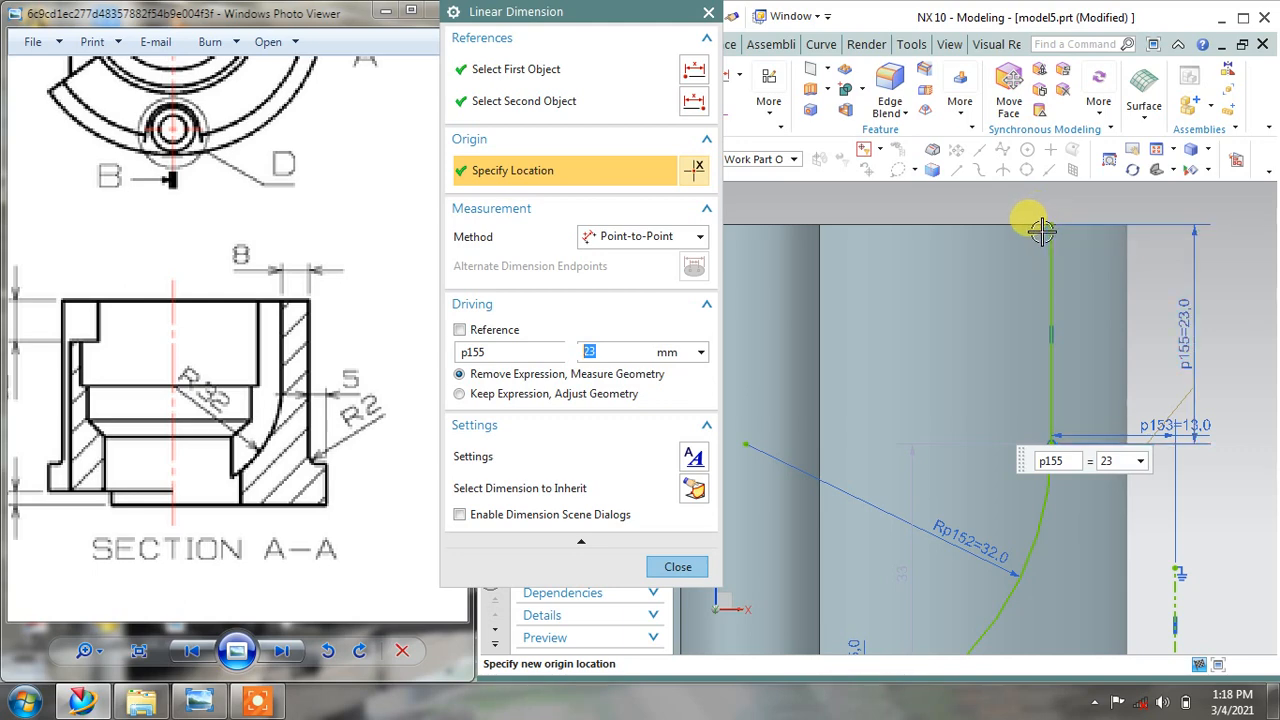
pyautogui.scroll(-1, 1075, 246)
pyautogui.scroll(-1, 1077, 247)
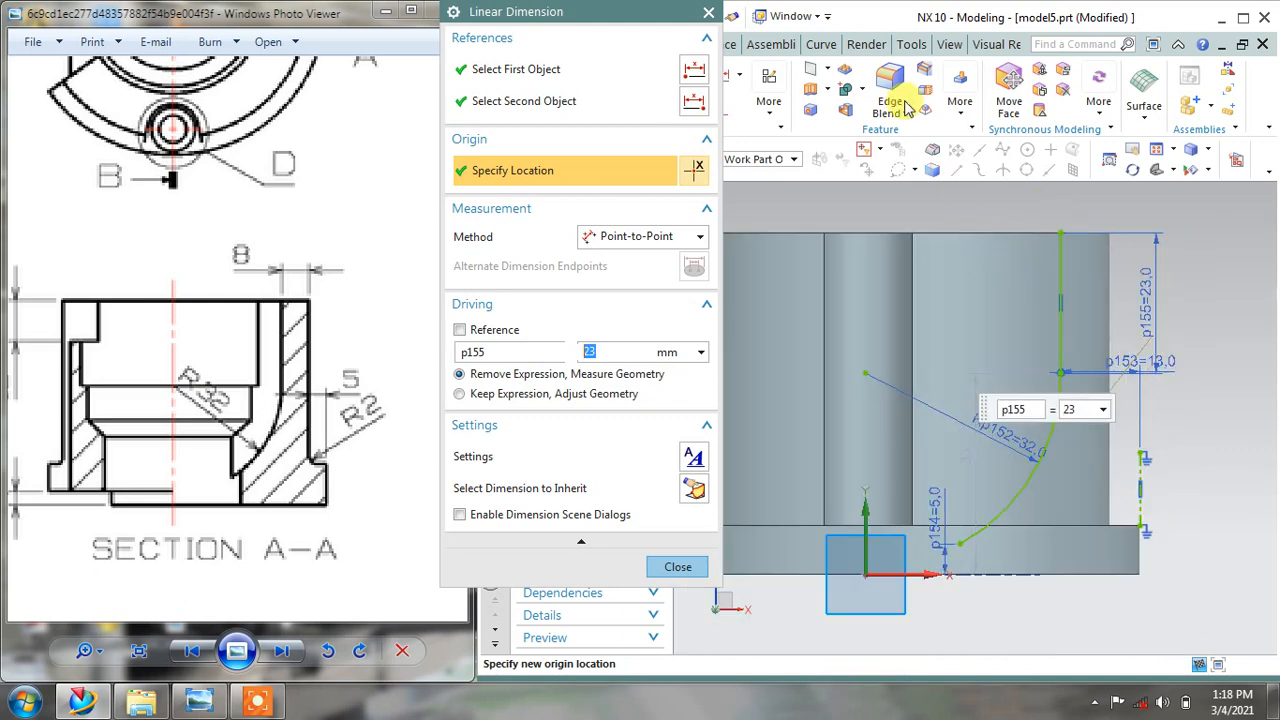
pyautogui.click(708, 14)
# Add a vertical dimension from the slot line's upper end to the sketch origin, try 60 mm, and undo that value
pyautogui.click(735, 76)
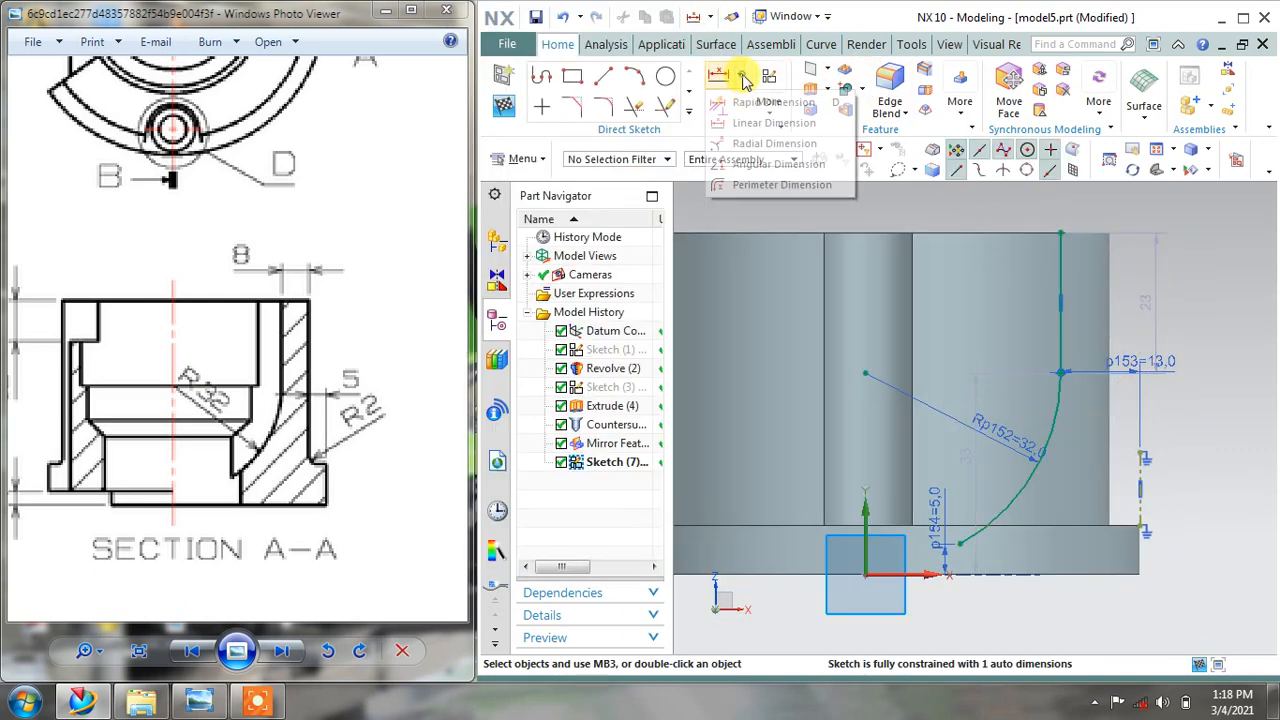
pyautogui.click(757, 123)
pyautogui.click(625, 258)
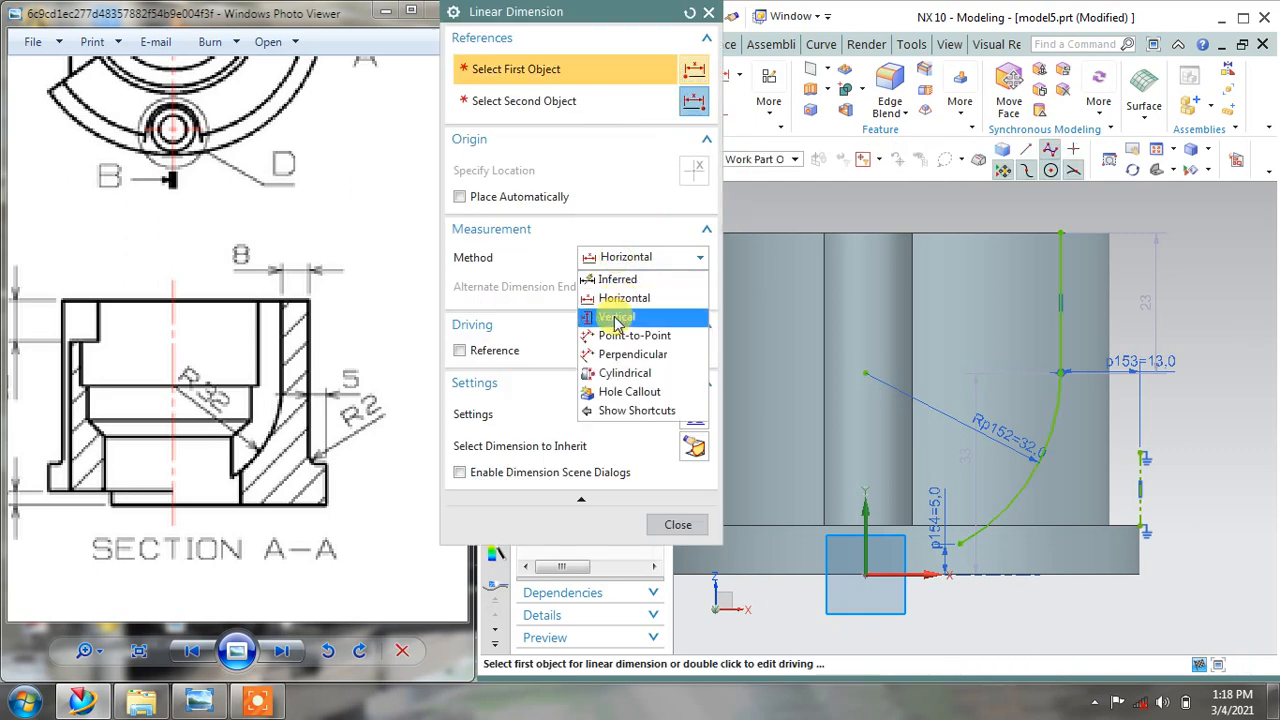
pyautogui.click(612, 314)
pyautogui.click(1060, 229)
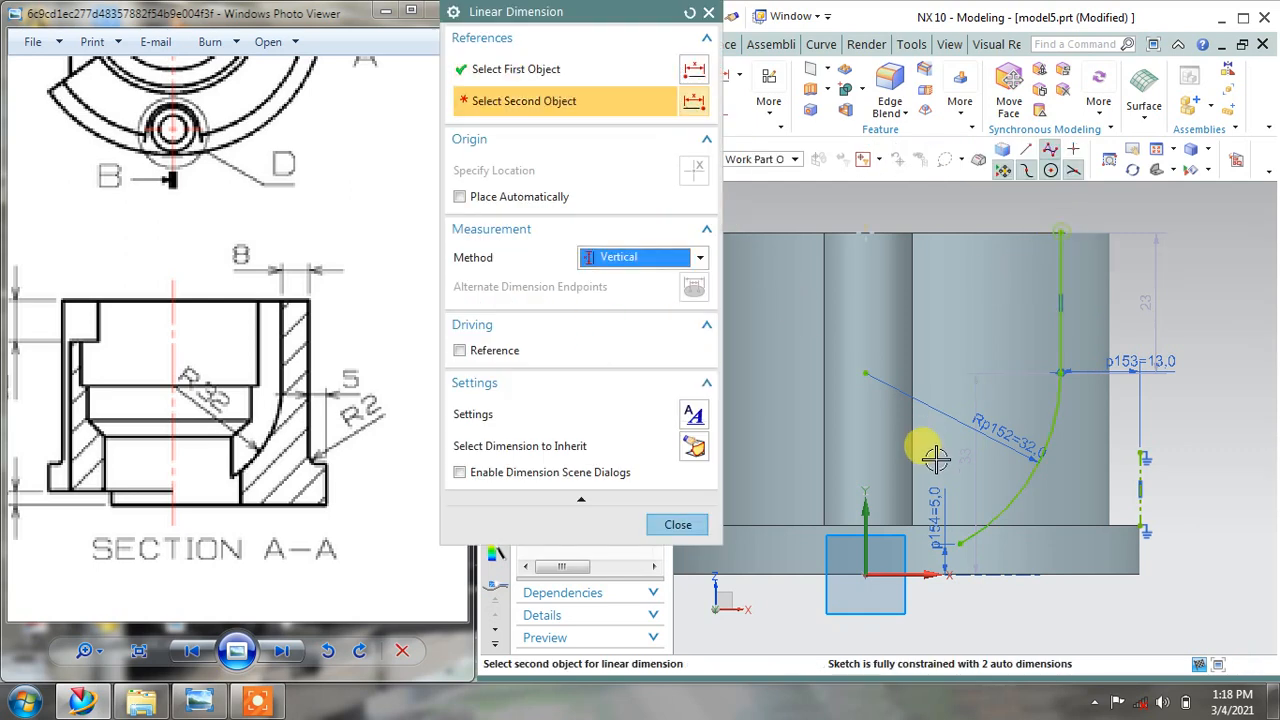
pyautogui.click(864, 574)
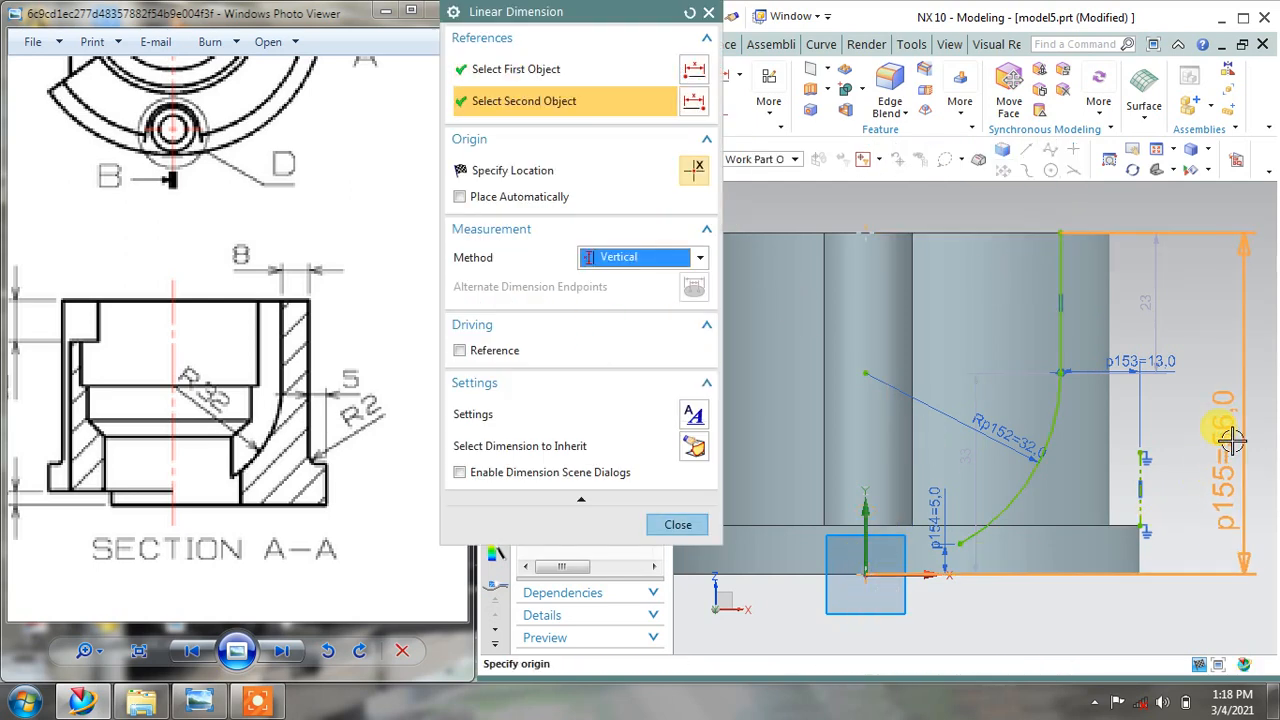
pyautogui.click(1235, 437)
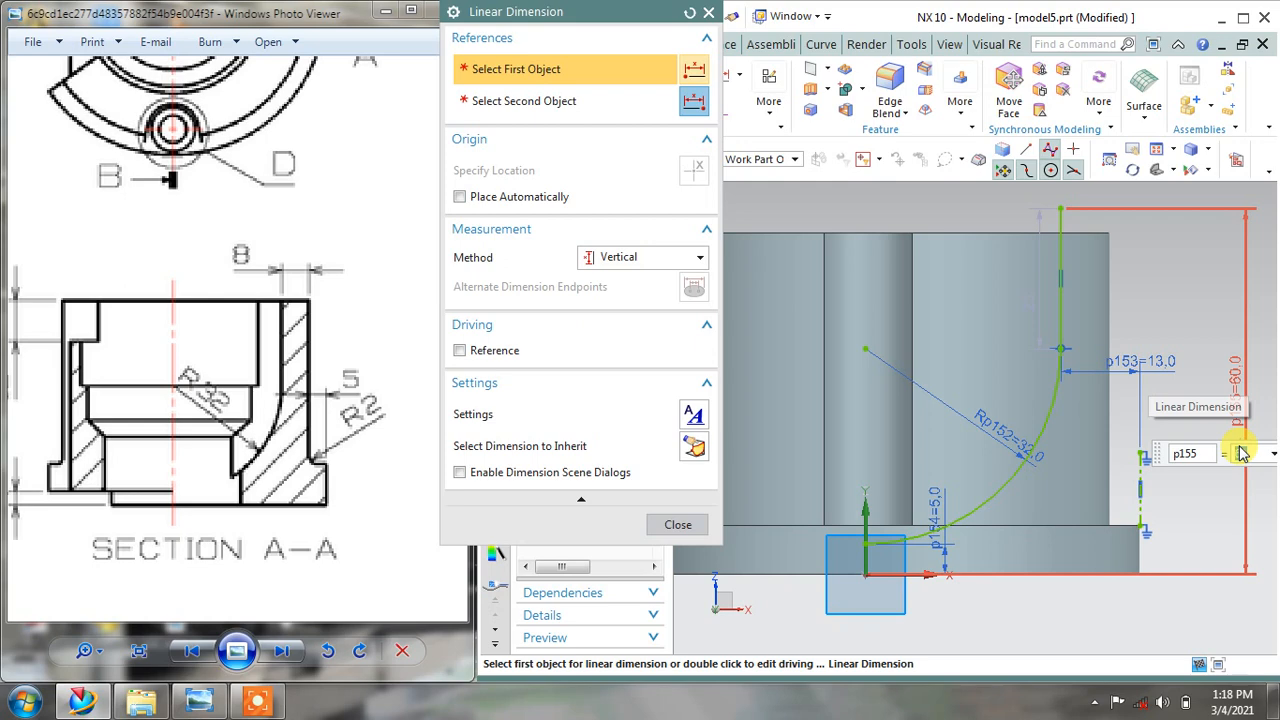
pyautogui.hotkey('ctrl', 'z')
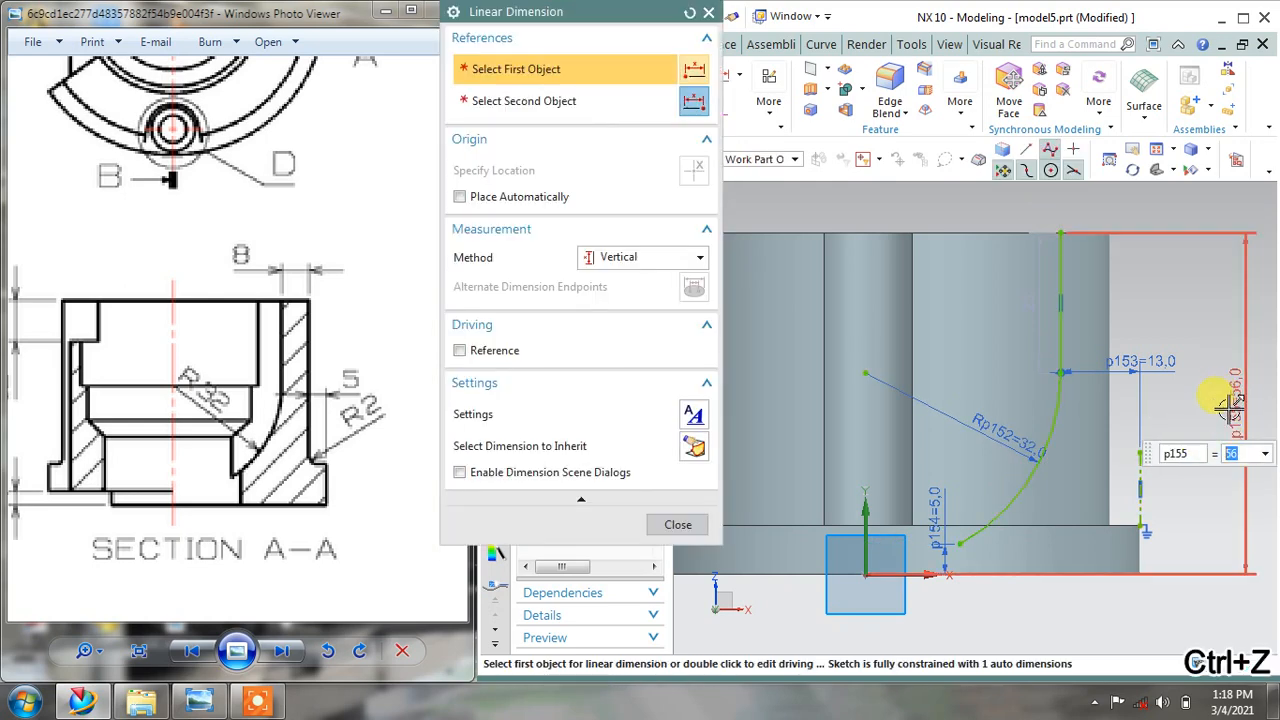
pyautogui.click(678, 525)
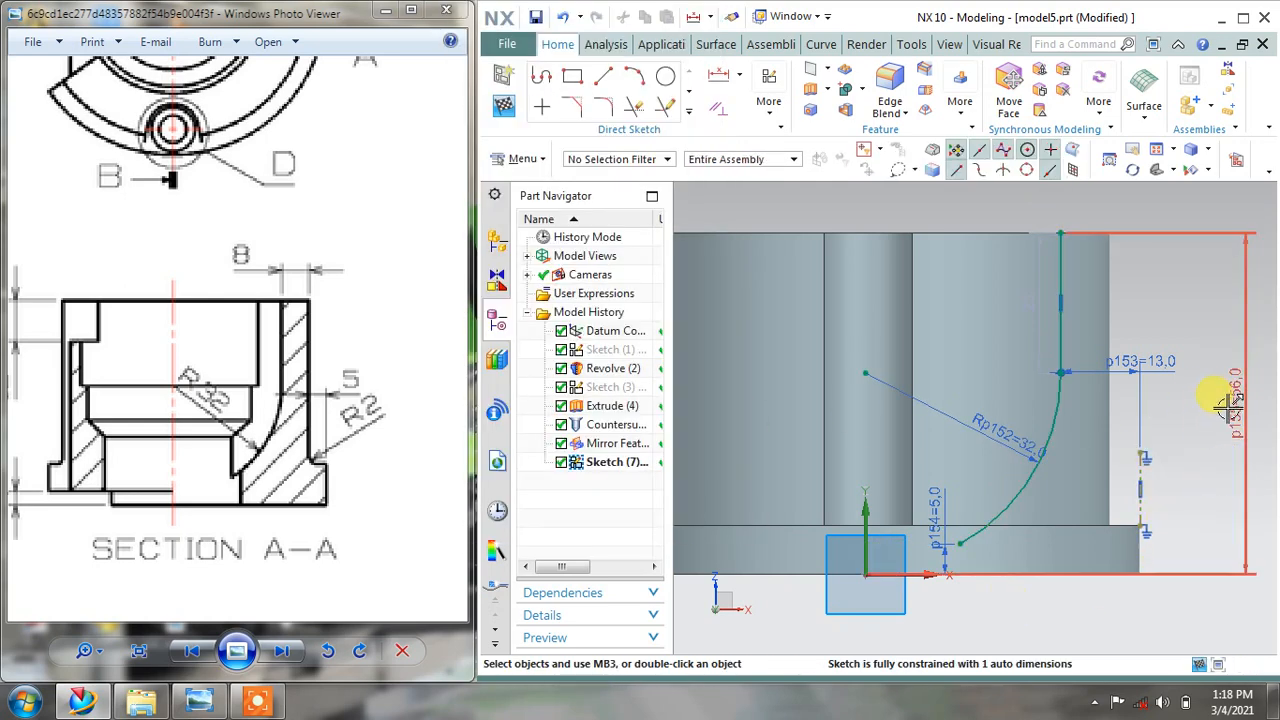
# Delete the vertical dimension between the slot line's upper end and the sketch origin
pyautogui.rightClick(1240, 445)
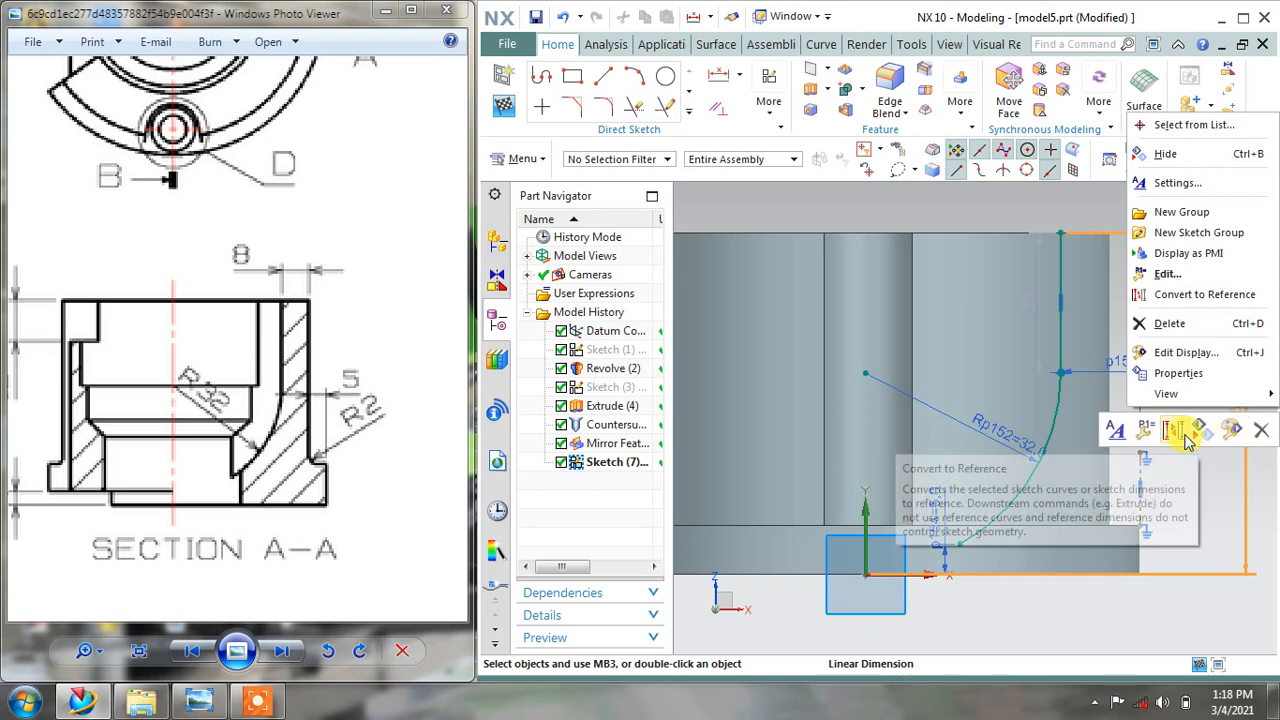
pyautogui.click(1263, 437)
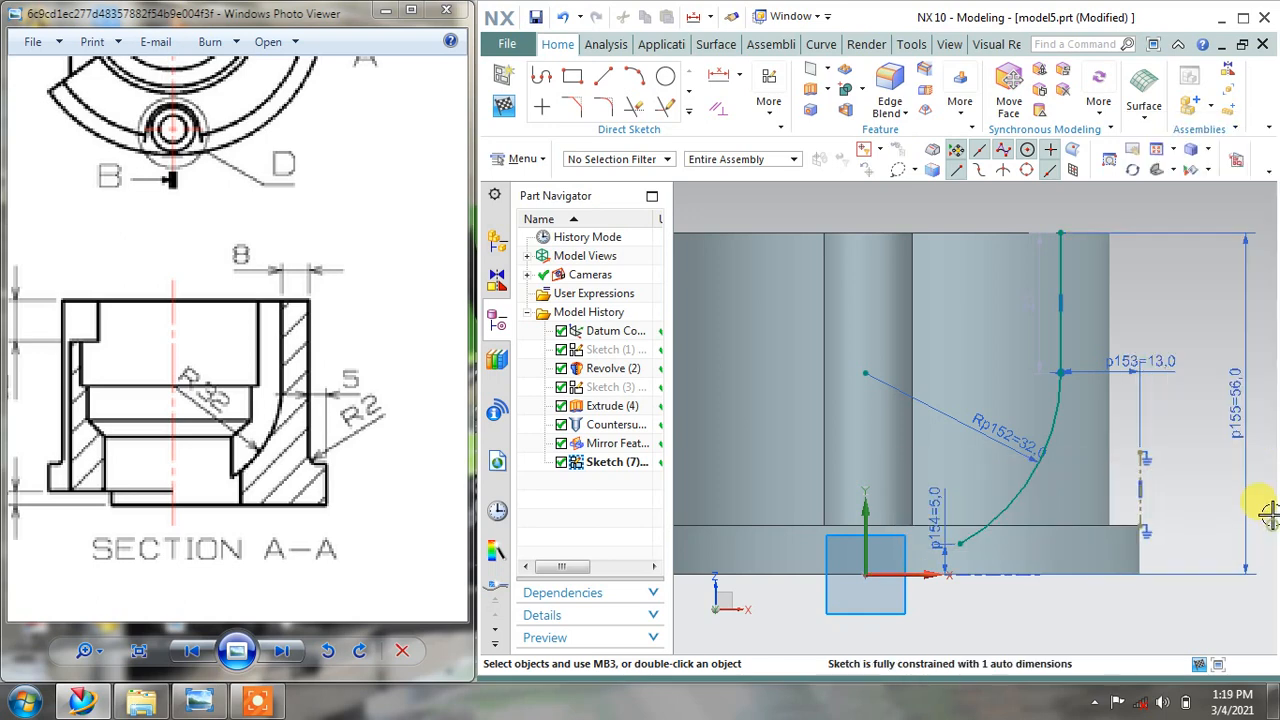
pyautogui.rightClick(1248, 443)
pyautogui.click(1255, 455)
pyautogui.press('Delete')
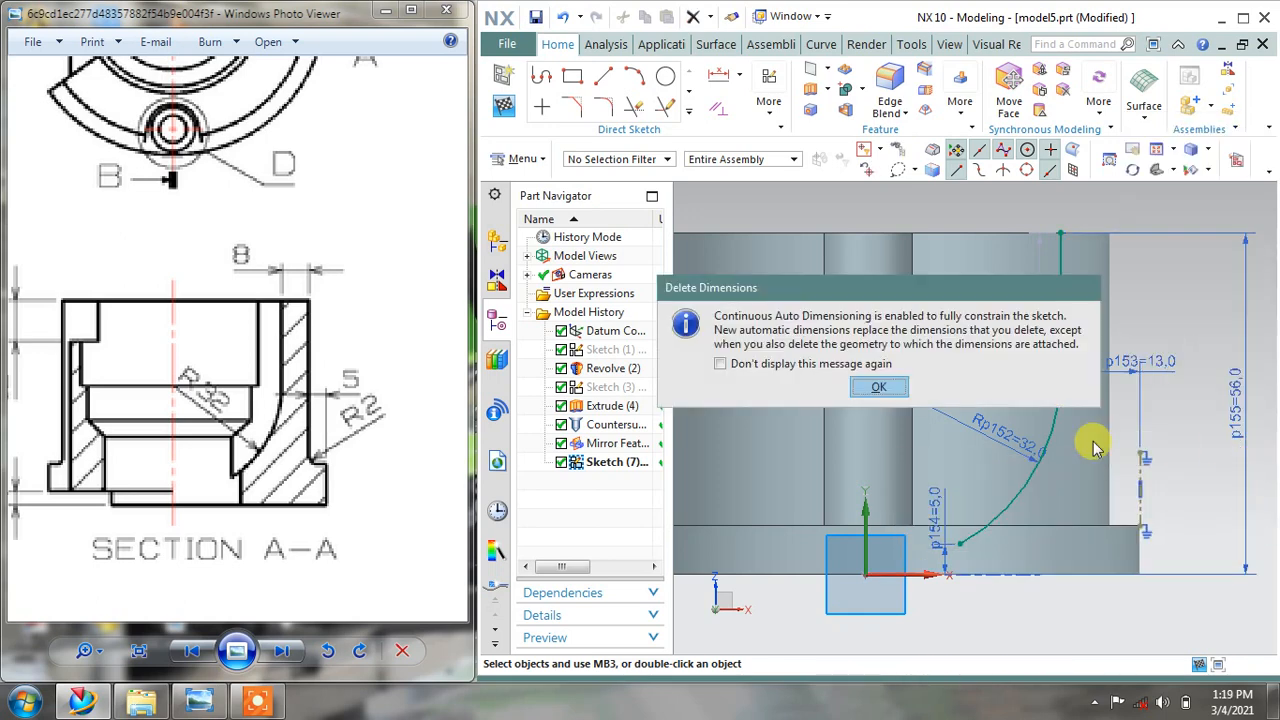
pyautogui.click(880, 390)
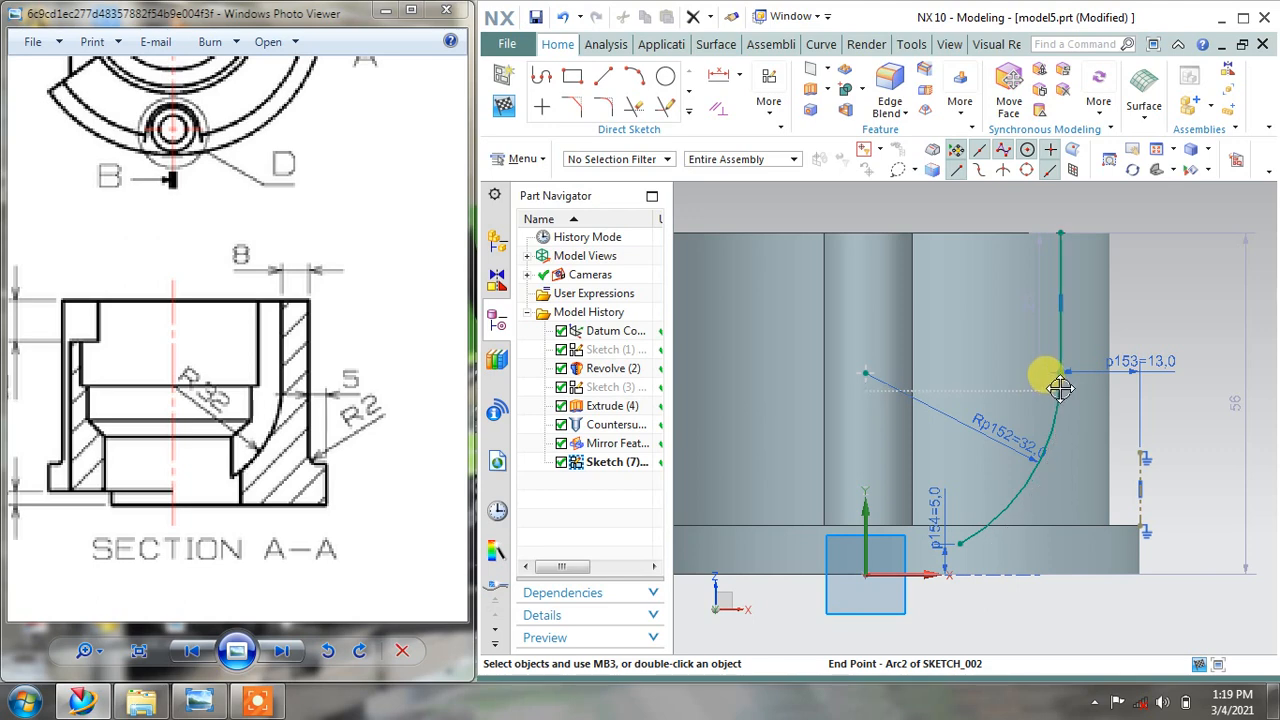
# Lower the junction of the slot's line and arc until the line is about 25 mm long, and reposition the 13 mm dimension
pyautogui.moveTo(1060, 386); pyautogui.dragTo(1061, 386)
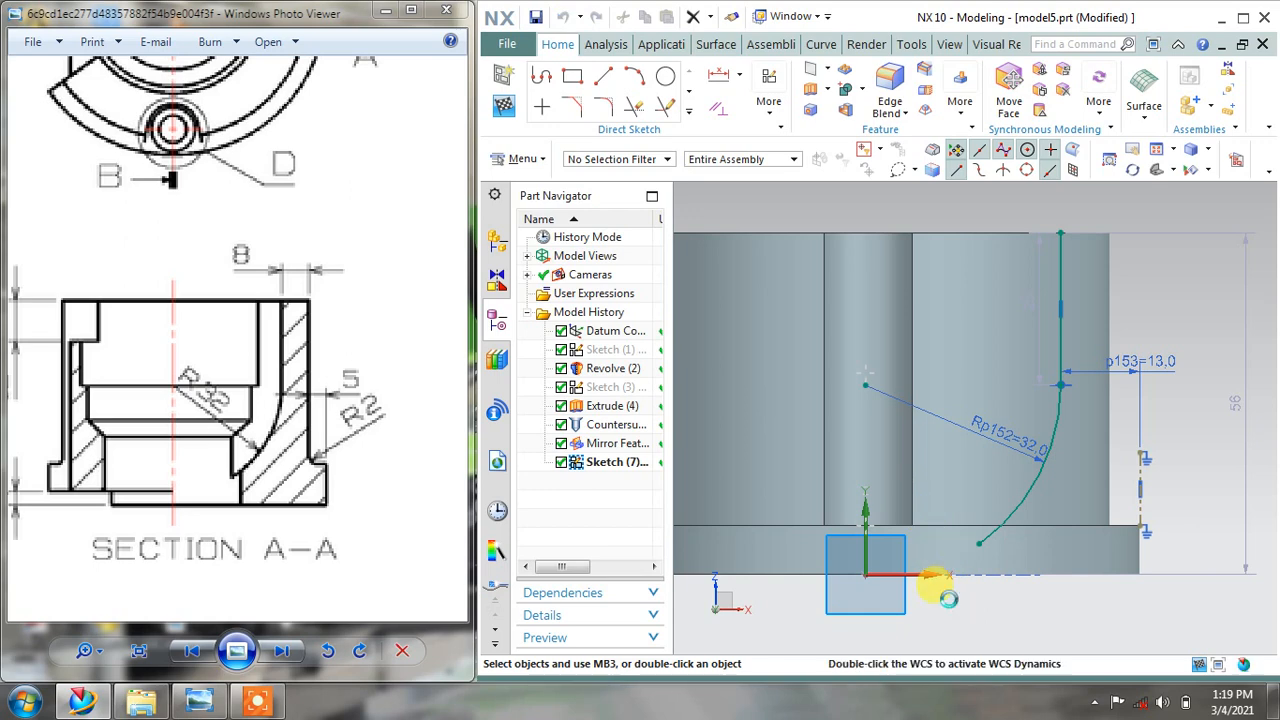
pyautogui.doubleClick(1158, 358)
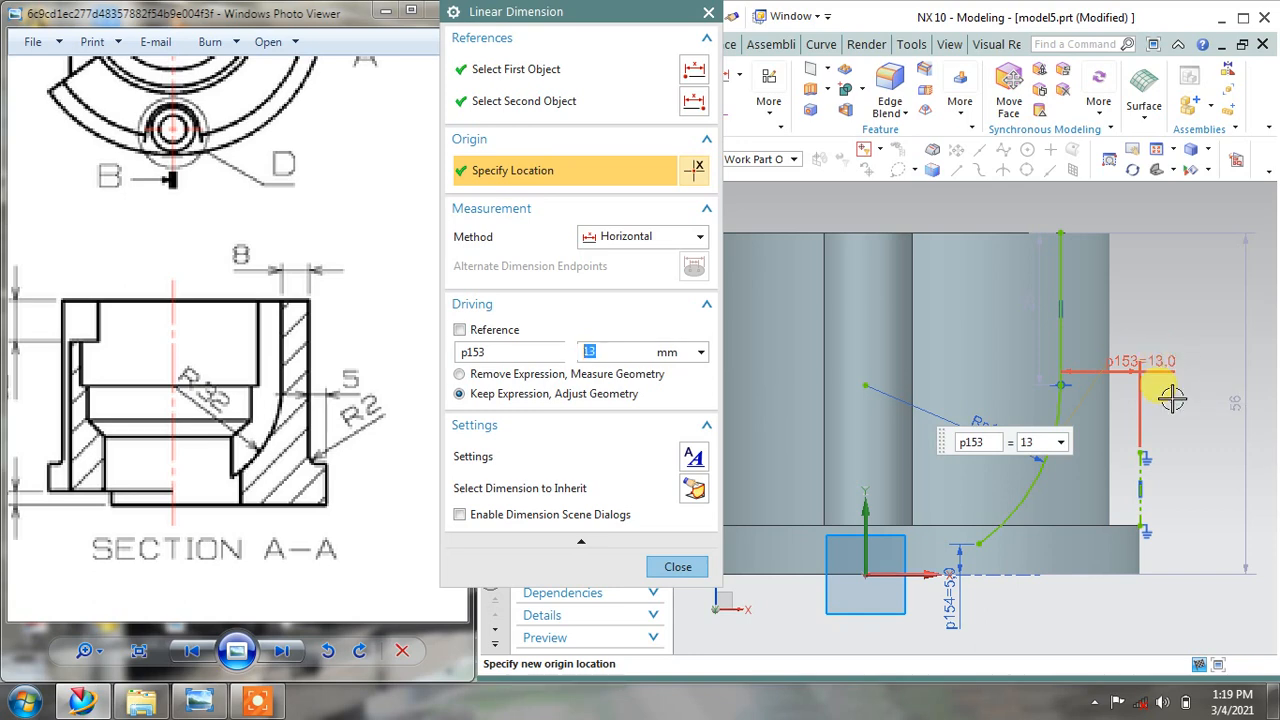
pyautogui.click(1166, 621)
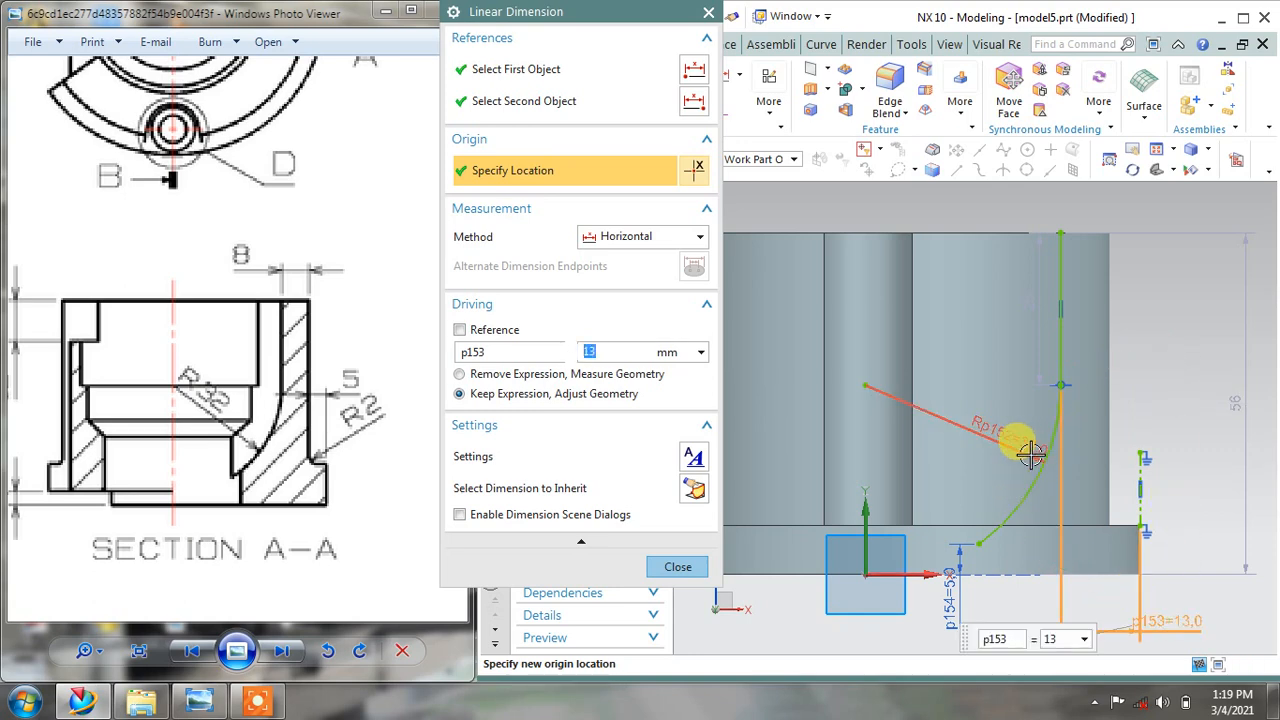
pyautogui.press('Escape')
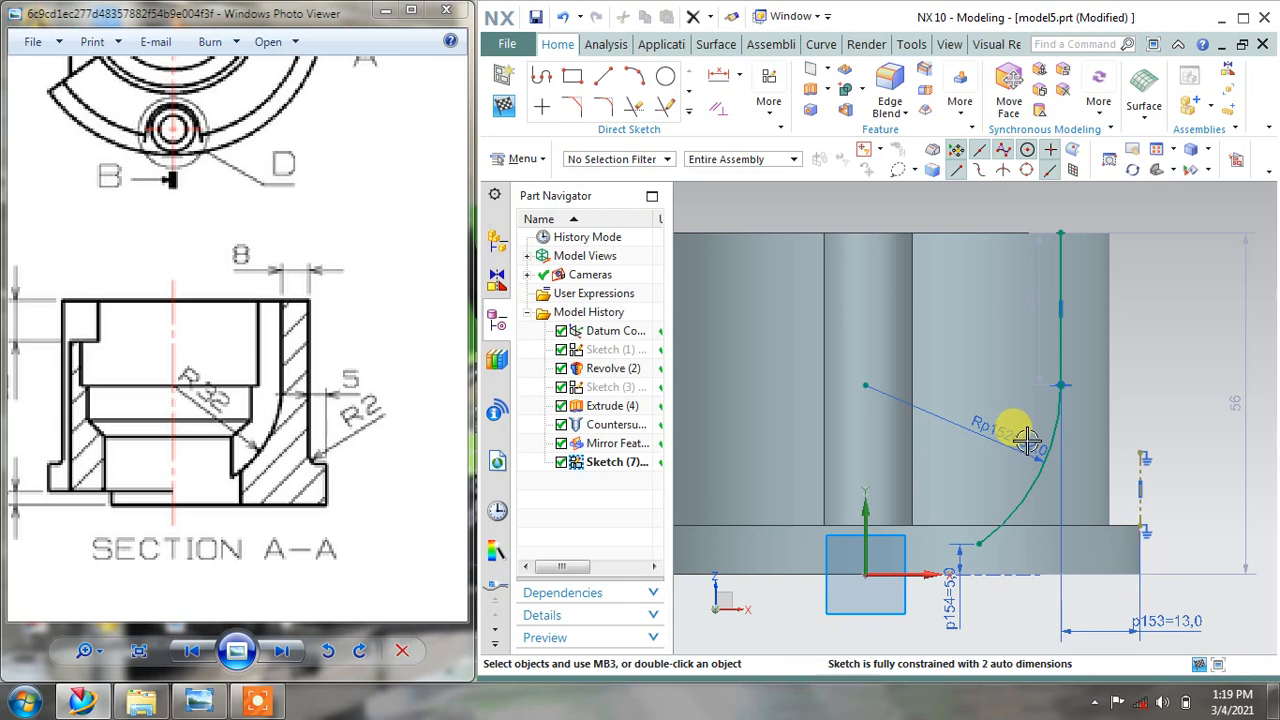
pyautogui.moveTo(1163, 628); pyautogui.dragTo(1185, 323)
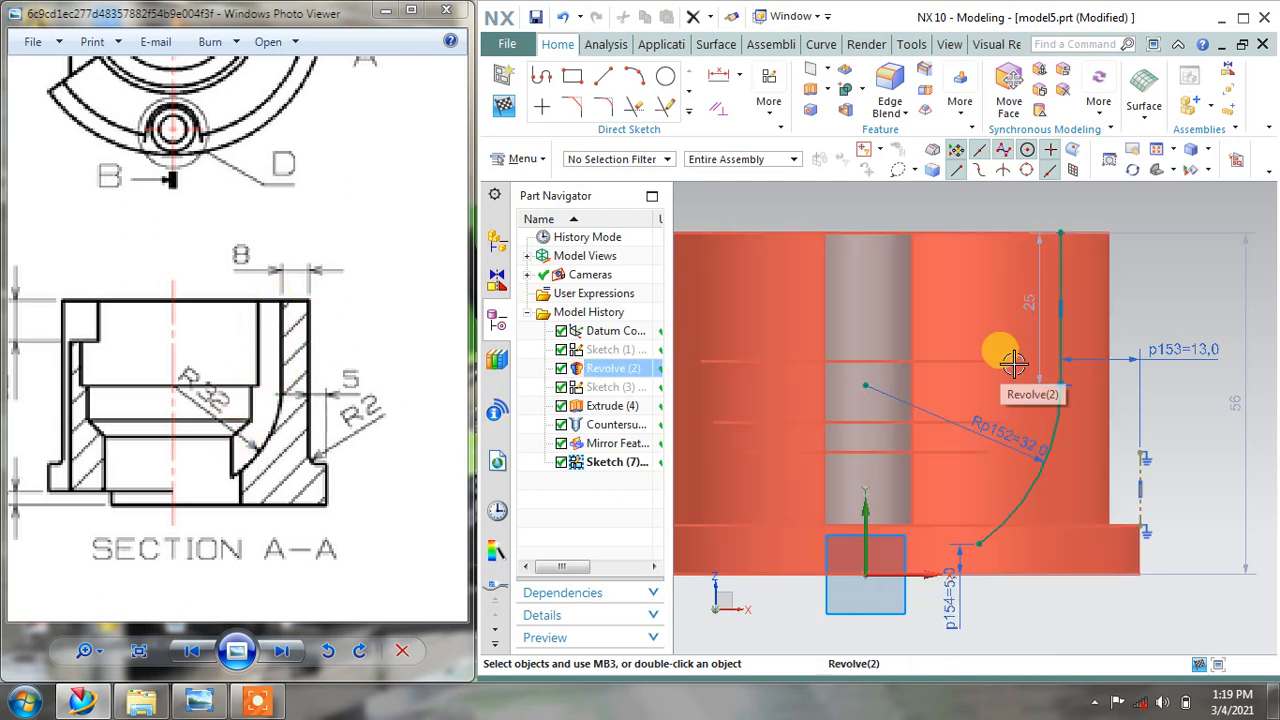
# Finish the slot profile sketch and hide the solid body so that only the sketch curves are shown
pyautogui.scroll(1, 1010, 360)
pyautogui.click(505, 108)
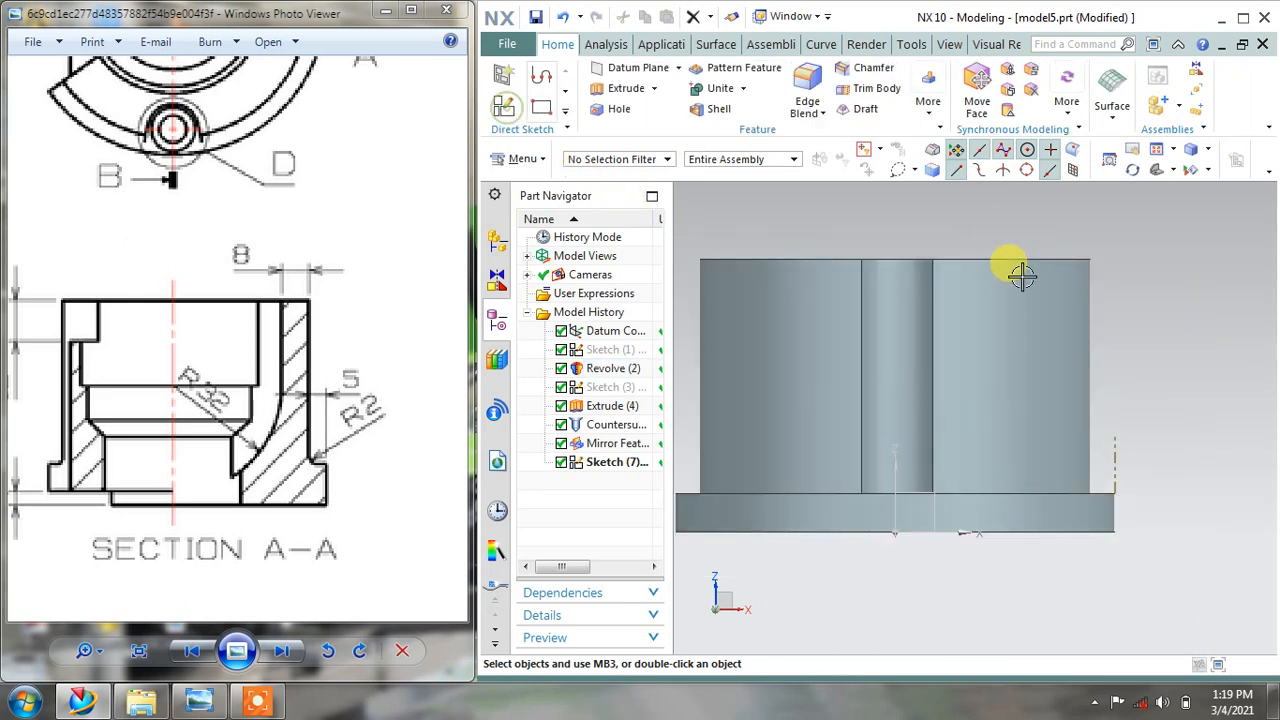
pyautogui.moveTo(1017, 266)
pyautogui.mouseDown(button='middle')
pyautogui.moveTo(1057, 300)
pyautogui.moveTo(1062, 328)
pyautogui.mouseUp(button='middle')
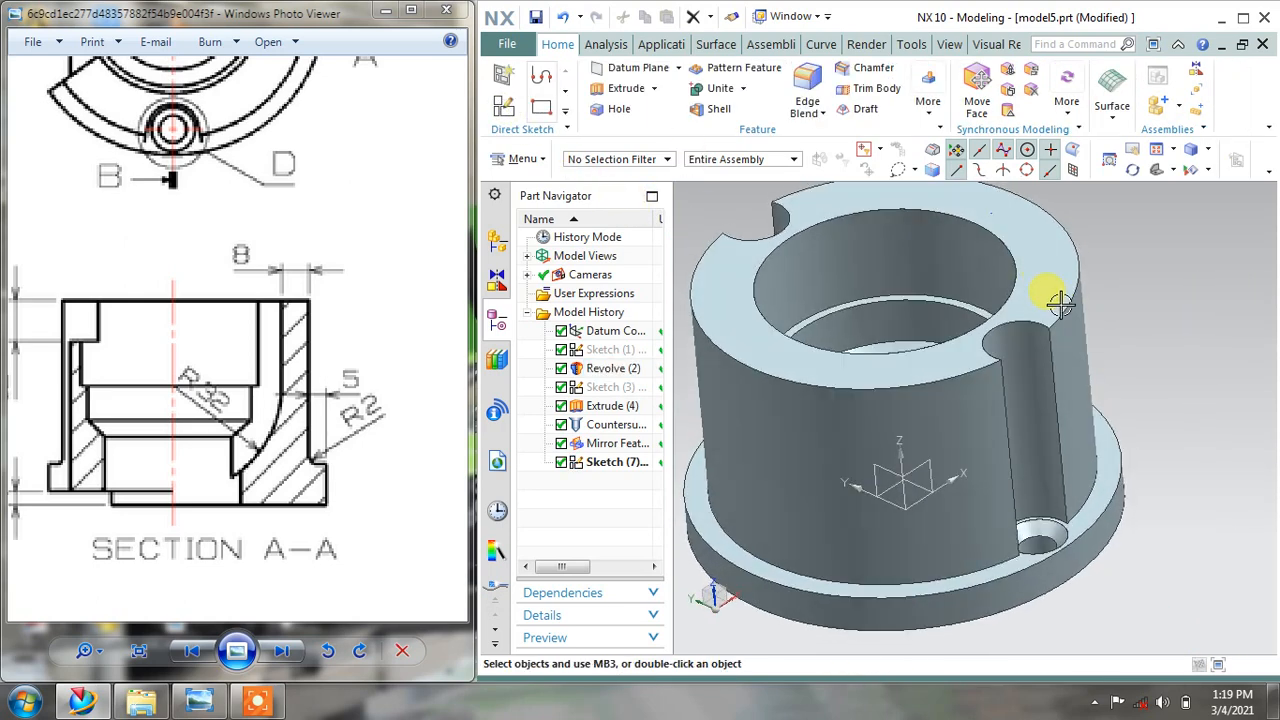
pyautogui.rightClick(1055, 280)
pyautogui.click(1070, 323)
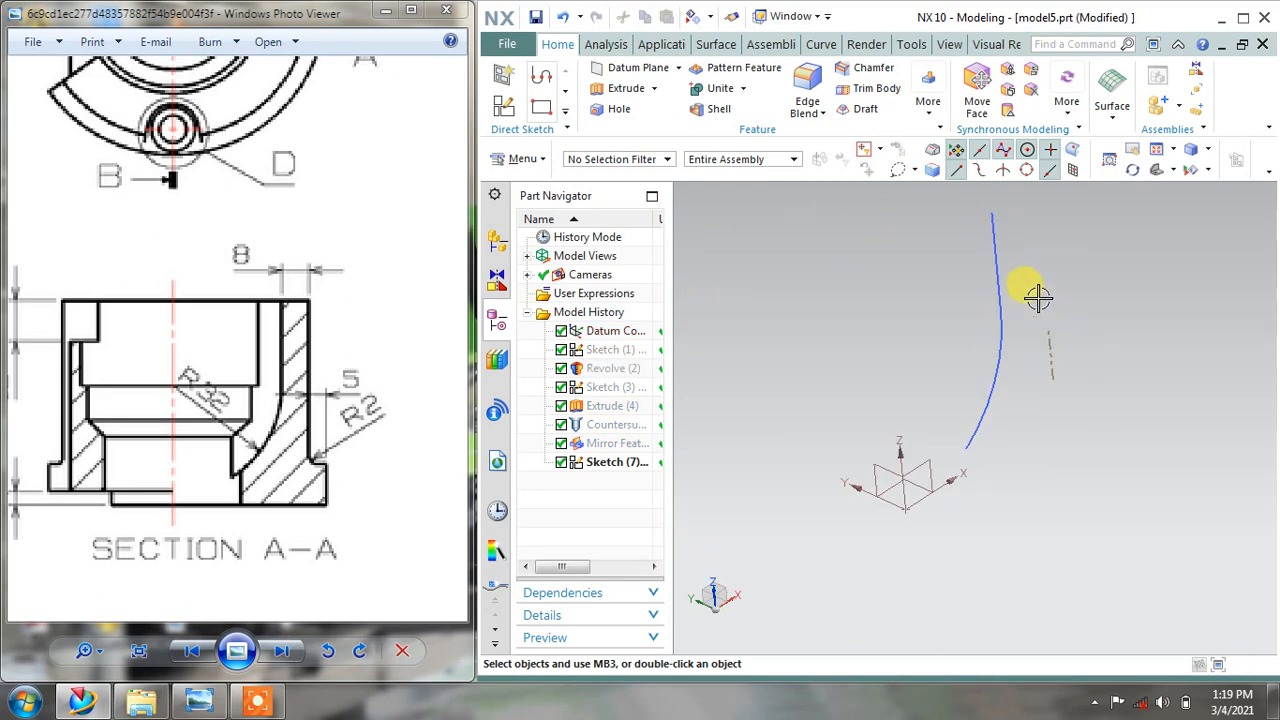
pyautogui.moveTo(1046, 314)
pyautogui.mouseDown(button='middle')
pyautogui.moveTo(1060, 303)
pyautogui.moveTo(1045, 291)
pyautogui.mouseUp(button='middle')
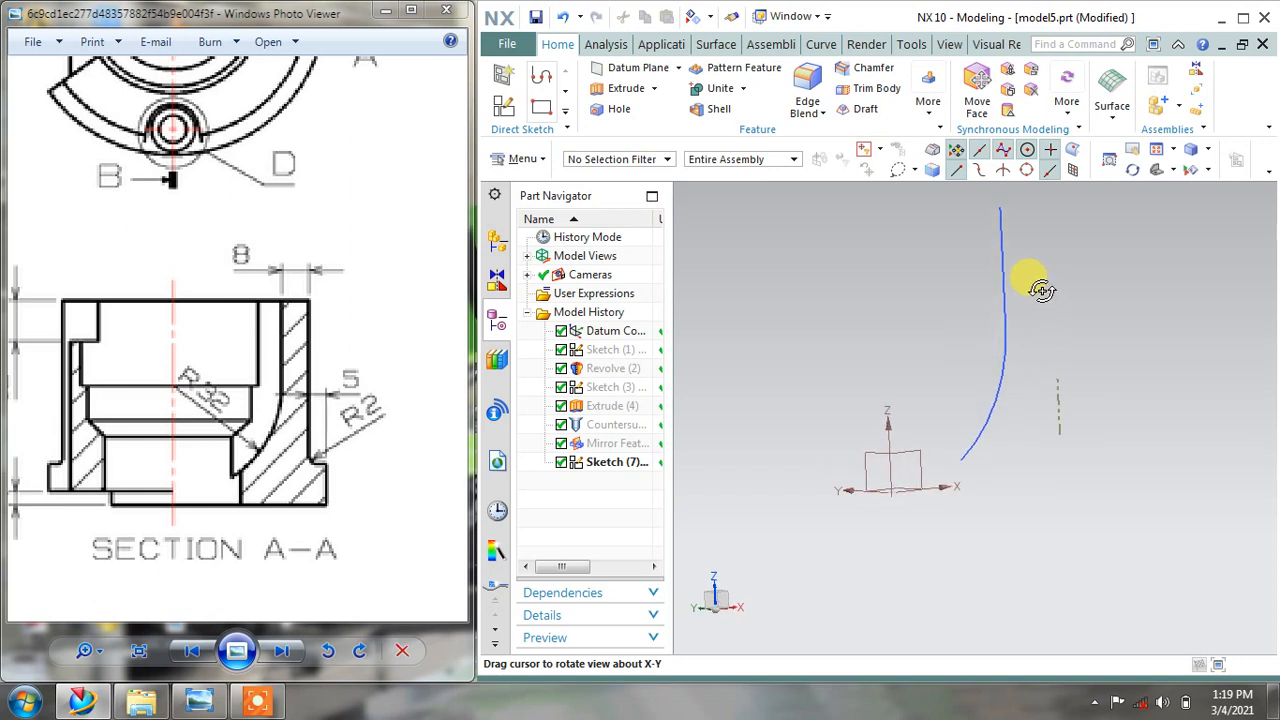
pyautogui.moveTo(1043, 290)
pyautogui.mouseDown(button='middle')
pyautogui.moveTo(986, 294)
pyautogui.moveTo(1017, 286)
pyautogui.moveTo(1030, 313)
pyautogui.mouseUp(button='middle')
# Reopen the slot profile sketch for editing after checking the drawing's top view
pyautogui.moveTo(306, 277)
pyautogui.mouseDown()
pyautogui.moveTo(224, 505)
pyautogui.moveTo(287, 474)
pyautogui.mouseUp()
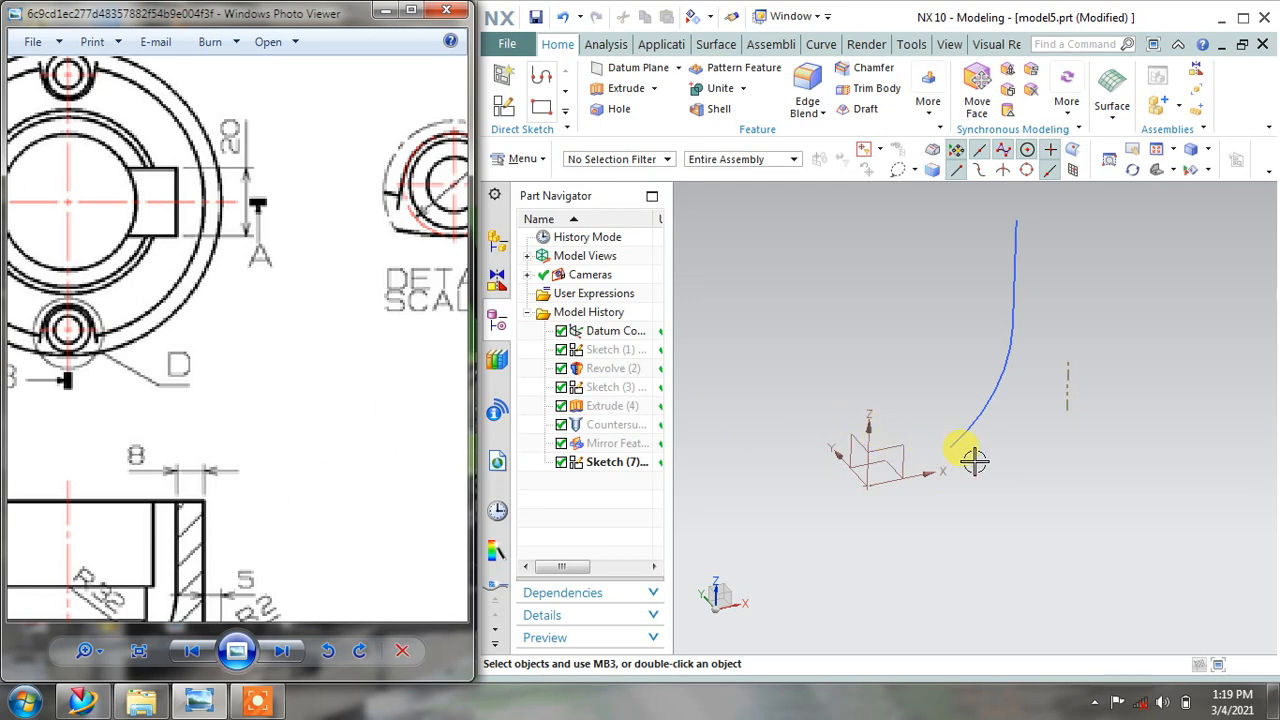
pyautogui.doubleClick(1022, 333)
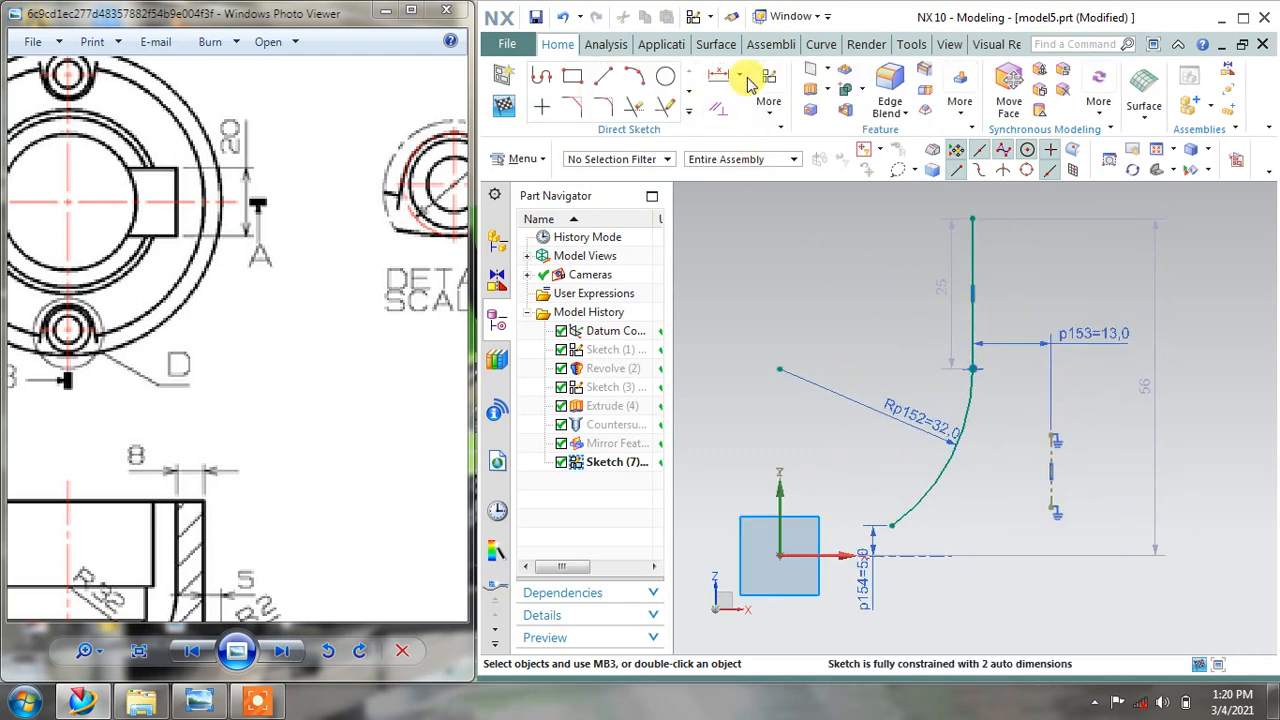
pyautogui.click(688, 91)
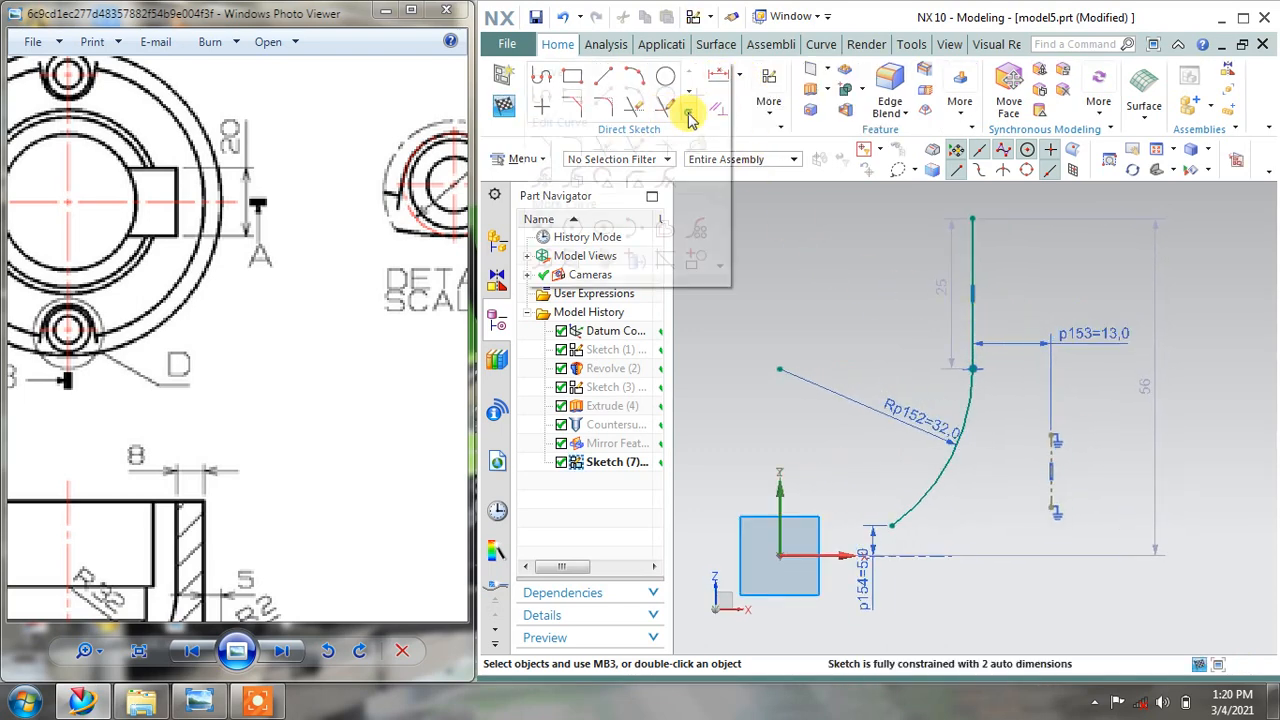
pyautogui.click(663, 229)
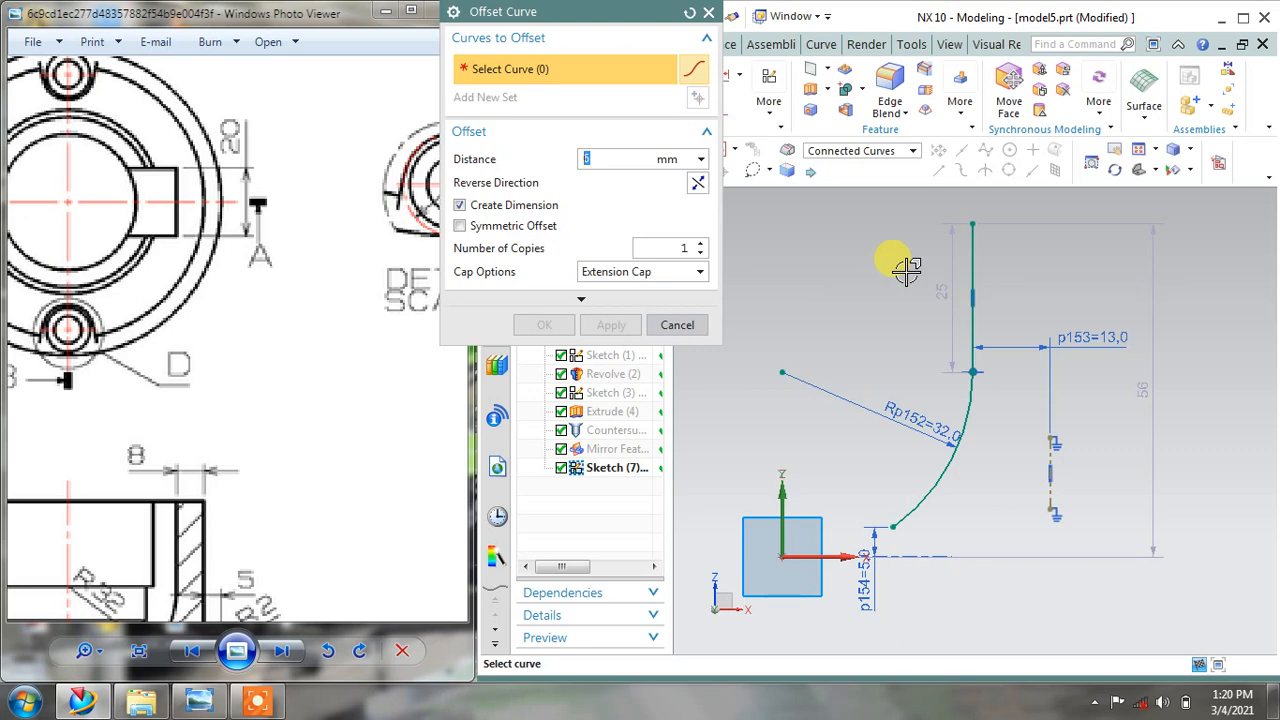
pyautogui.click(677, 325)
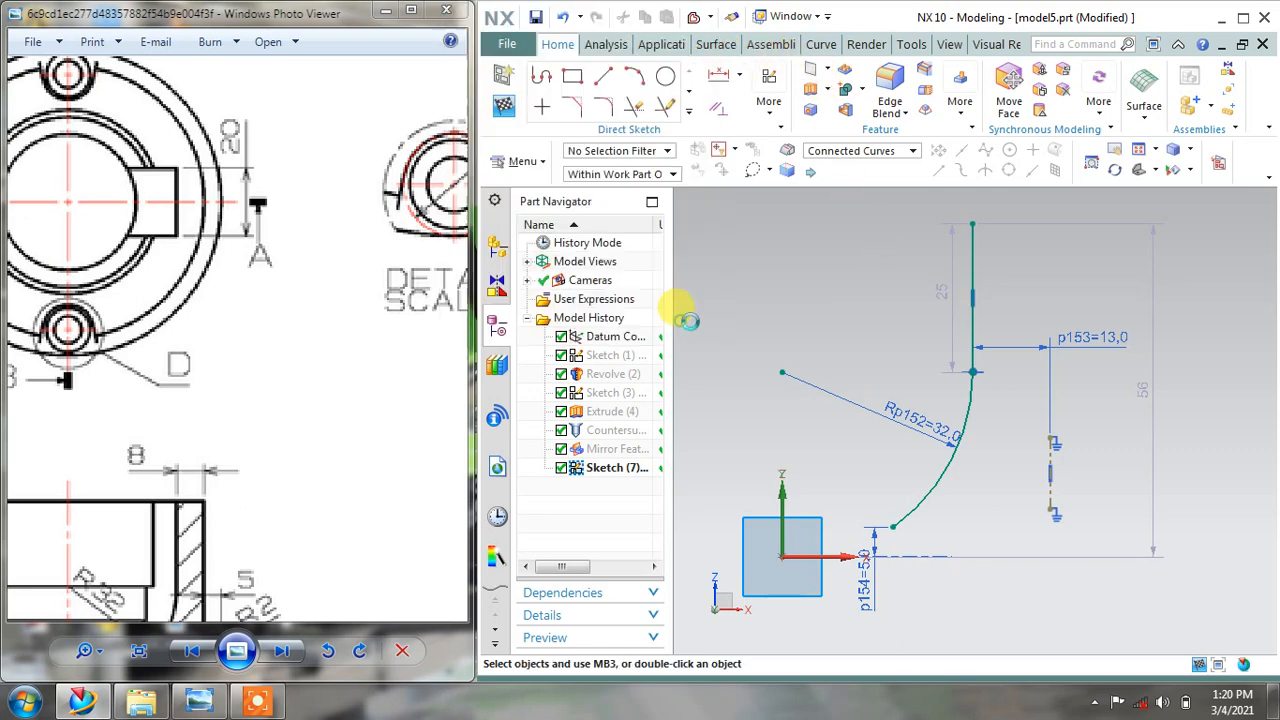
# Examine the drawing's 3D views, section A-A and the 20 mm wide slot in the top view
pyautogui.scroll(1, 895, 363)
pyautogui.scroll(-2, 895, 363)
pyautogui.moveTo(374, 397); pyautogui.dragTo(90, 322)
pyautogui.moveTo(276, 400); pyautogui.dragTo(68, 292)
pyautogui.scroll(-4, 337, 340)
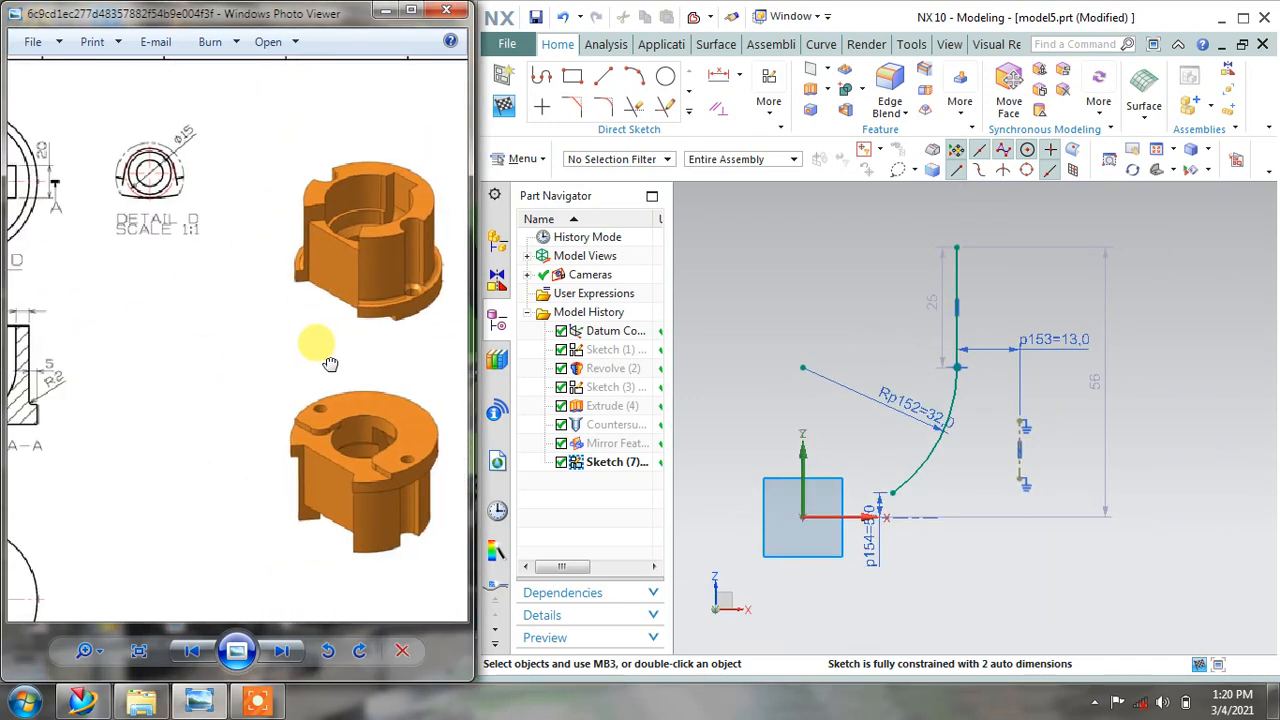
pyautogui.moveTo(331, 364); pyautogui.dragTo(436, 323)
pyautogui.scroll(3, 185, 285)
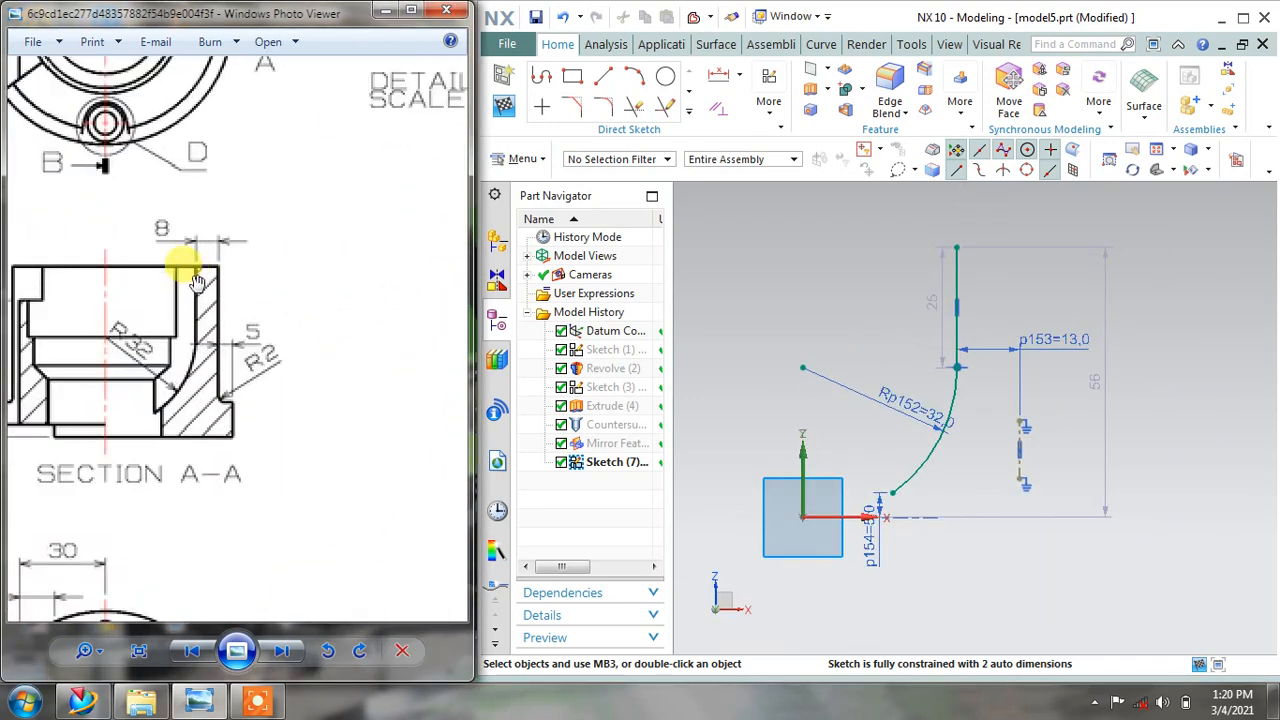
pyautogui.moveTo(196, 276); pyautogui.dragTo(230, 428)
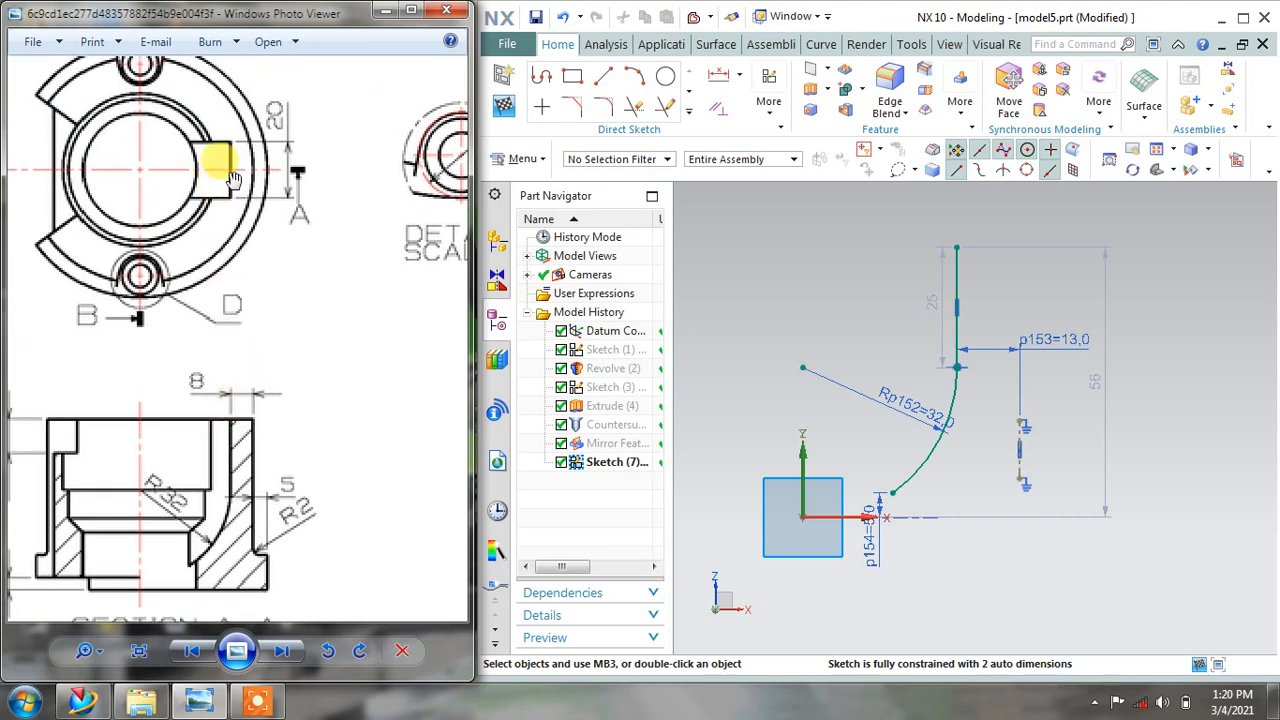
pyautogui.moveTo(167, 326); pyautogui.dragTo(176, 313)
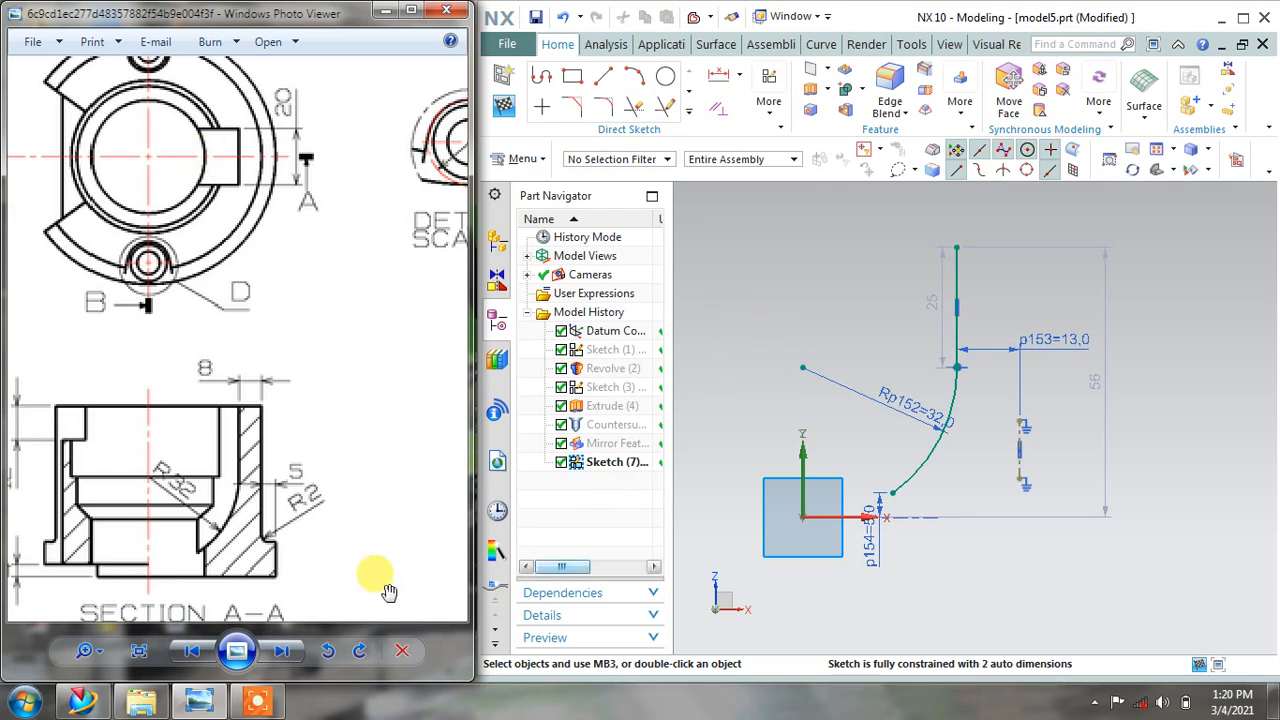
# Offset the connected slot line and R32 arc inward by 8 mm, with a dimension created
pyautogui.click(688, 113)
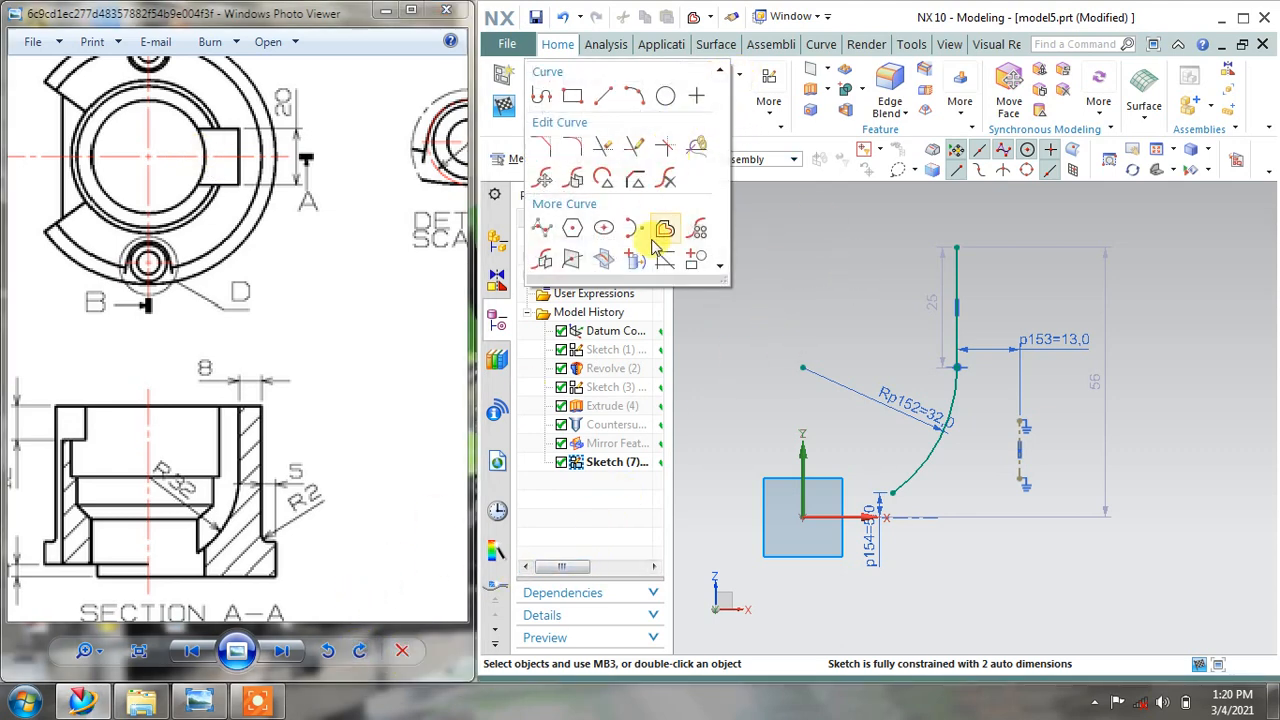
pyautogui.click(655, 236)
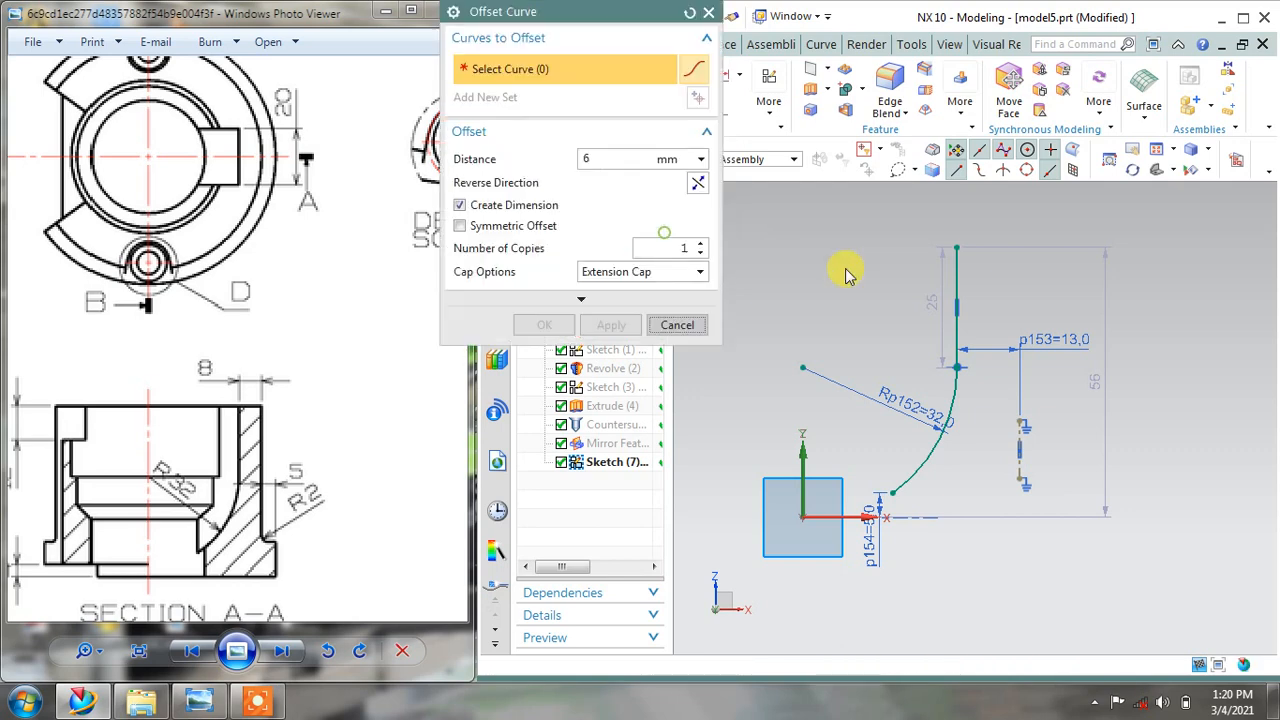
pyautogui.click(952, 281)
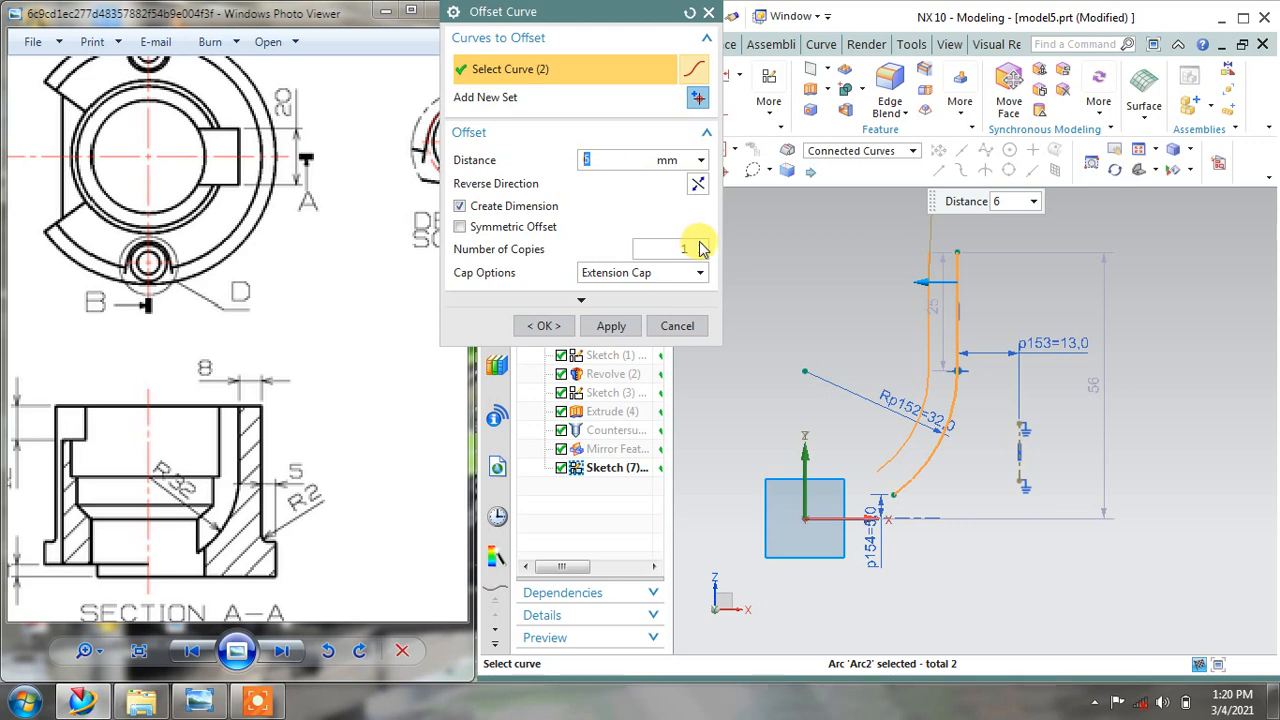
pyautogui.doubleClick(608, 162)
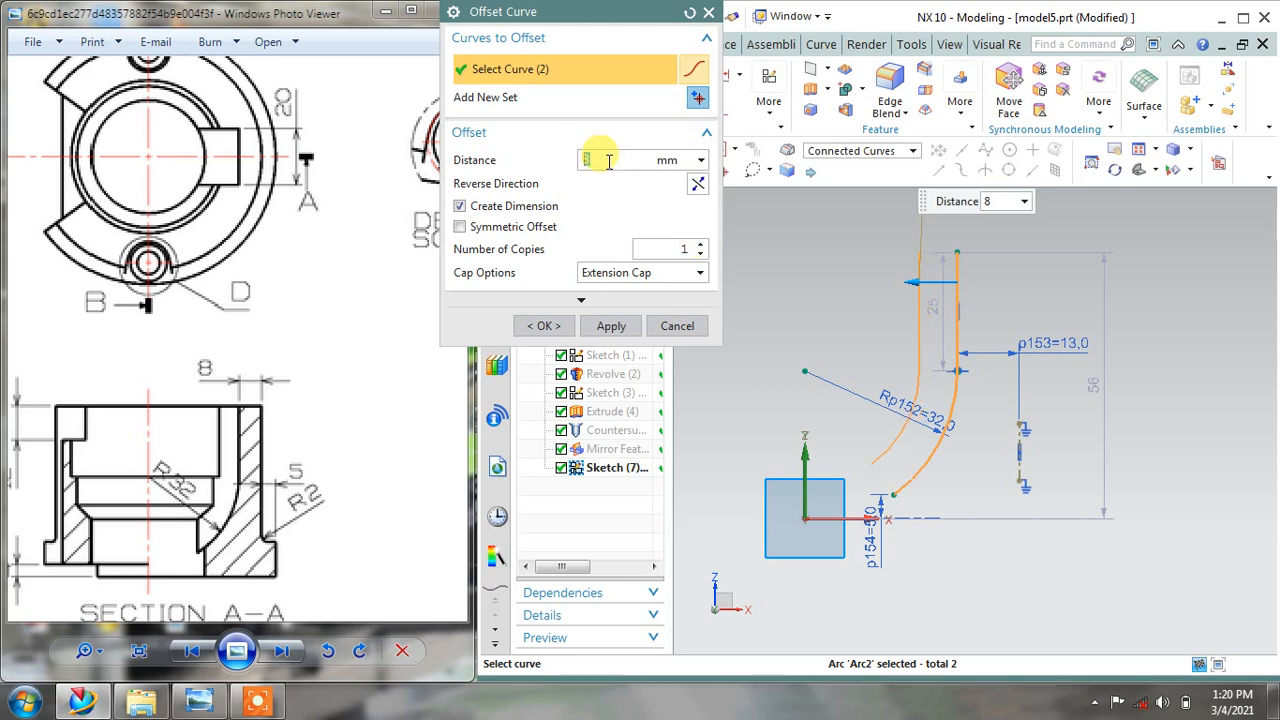
pyautogui.click(607, 334)
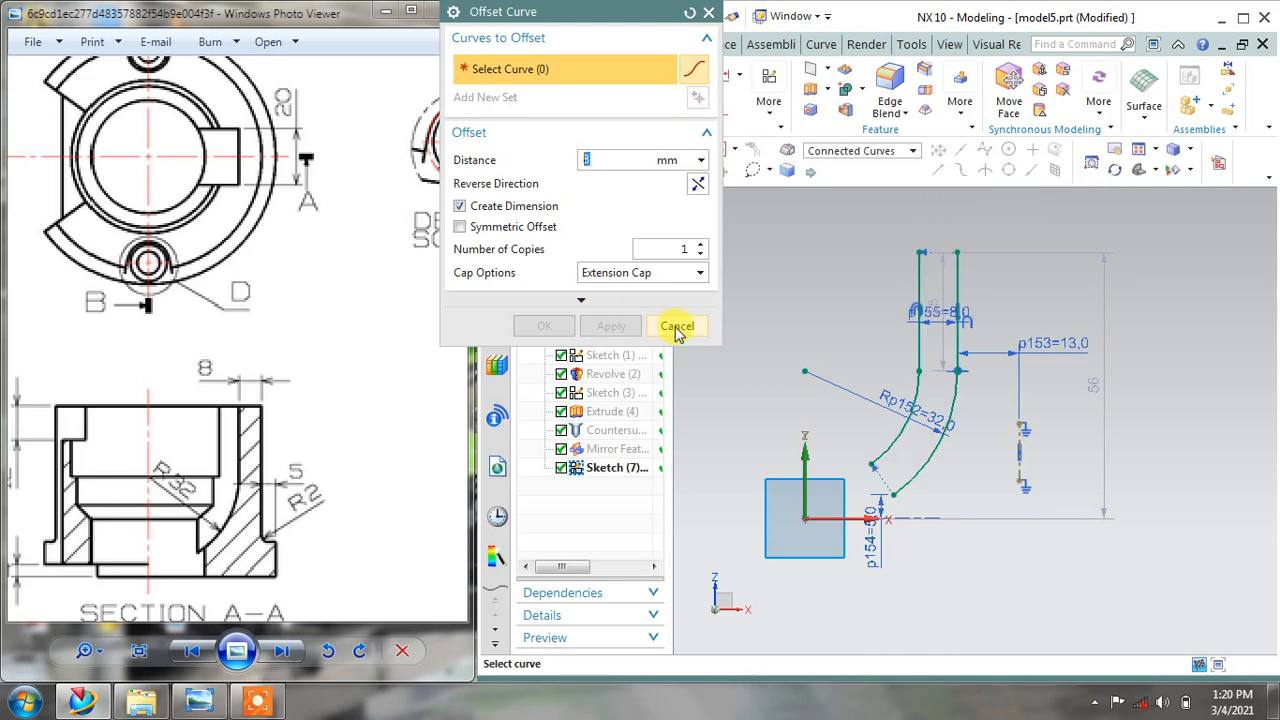
pyautogui.click(677, 325)
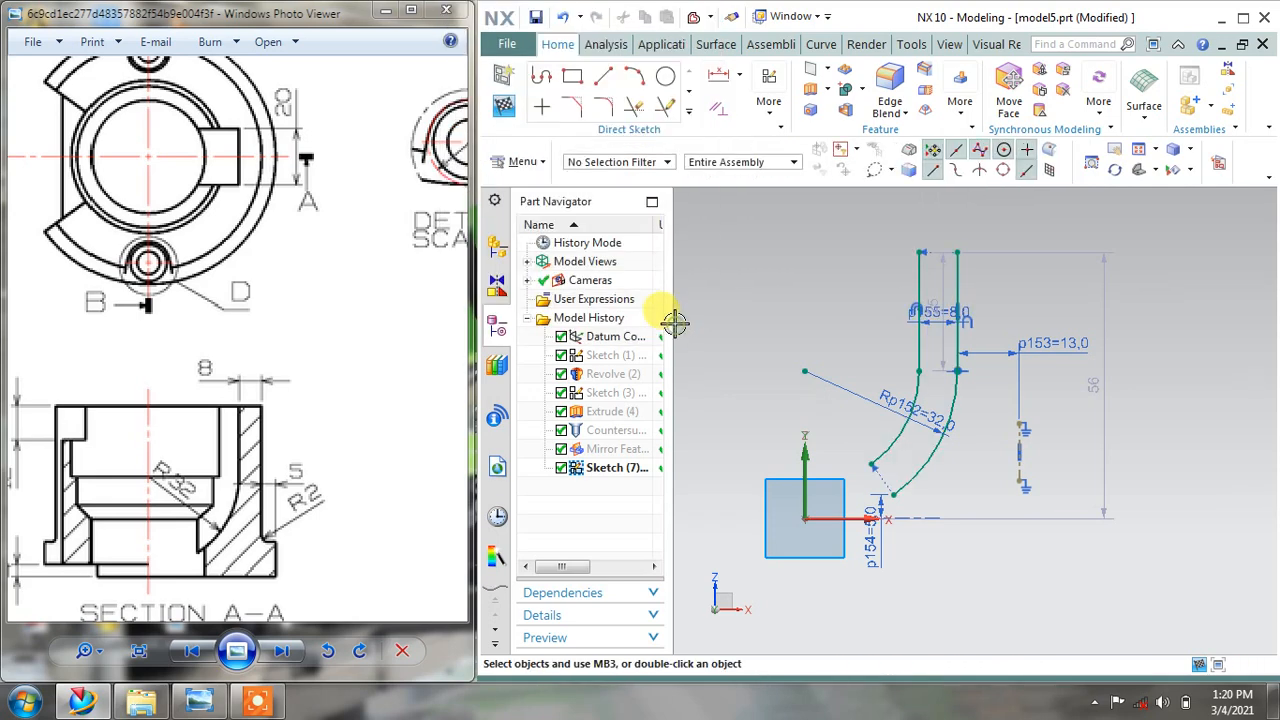
# Draw a horizontal line closing the gap between the upper ends of the original and offset slot lines
pyautogui.click(547, 85)
pyautogui.scroll(2, 1012, 263)
pyautogui.click(926, 239)
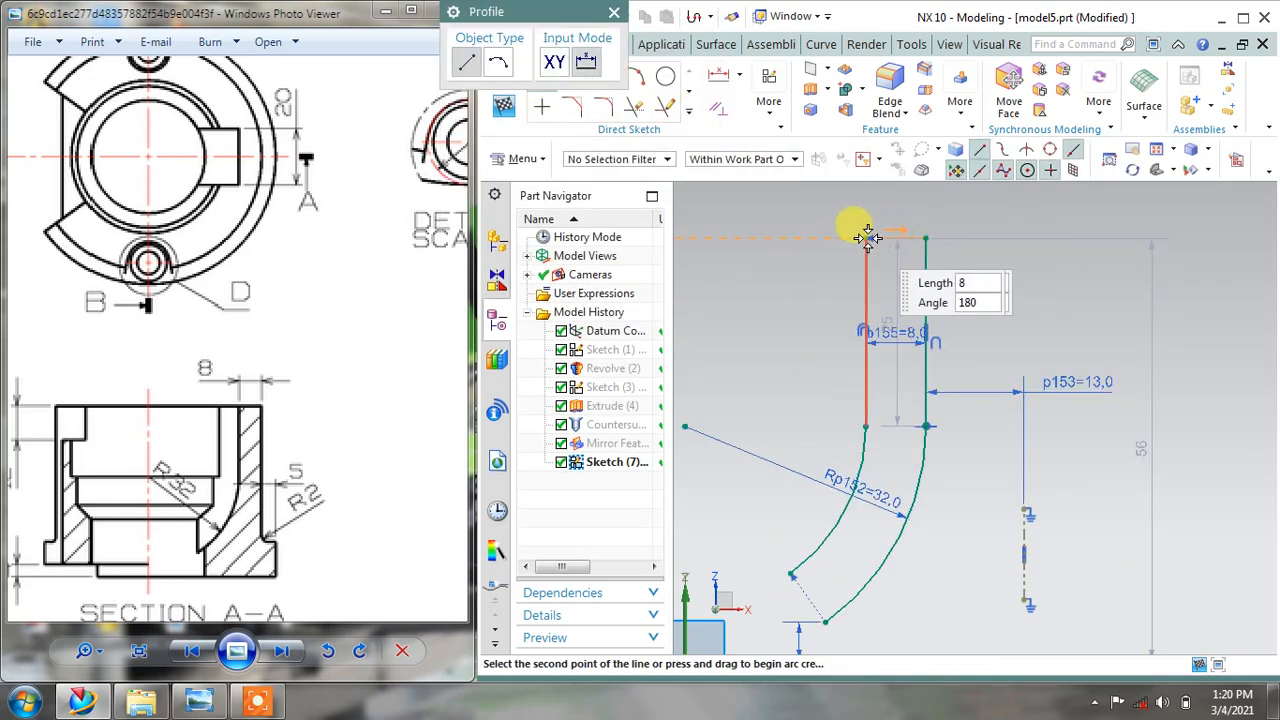
pyautogui.click(866, 238)
pyautogui.scroll(3, 860, 220)
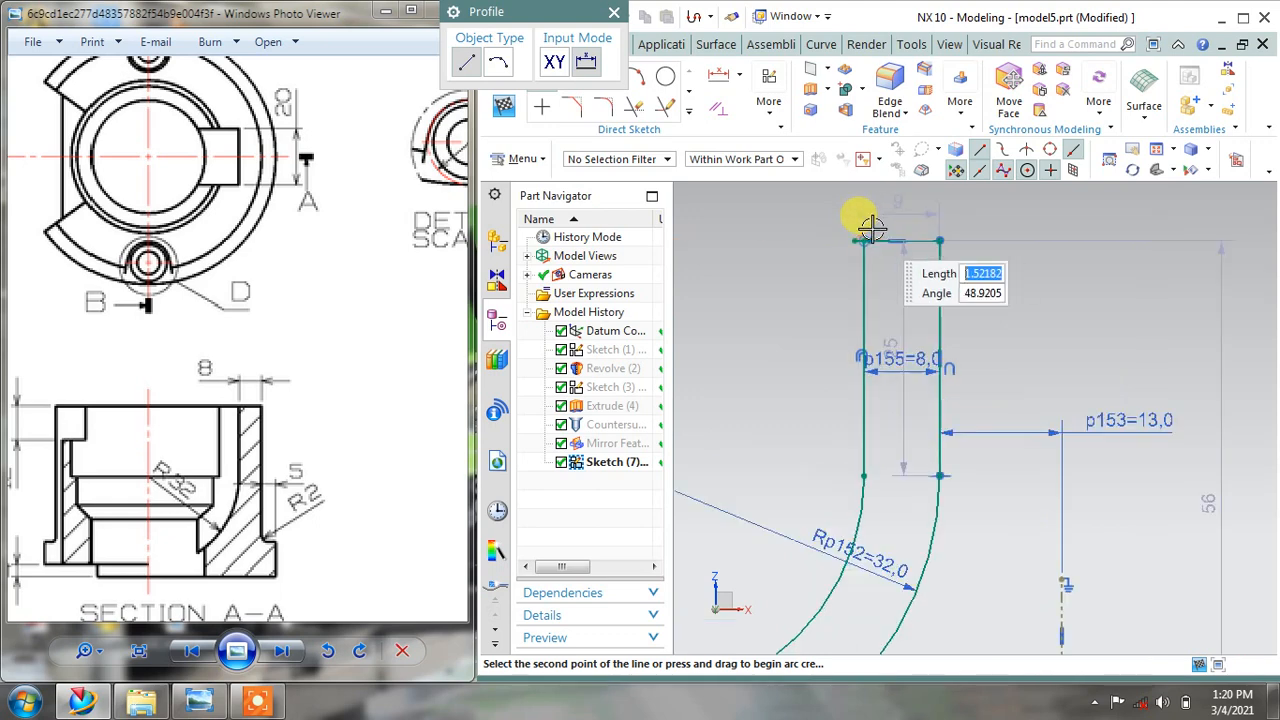
pyautogui.click(614, 14)
pyautogui.click(666, 108)
pyautogui.scroll(3, 843, 261)
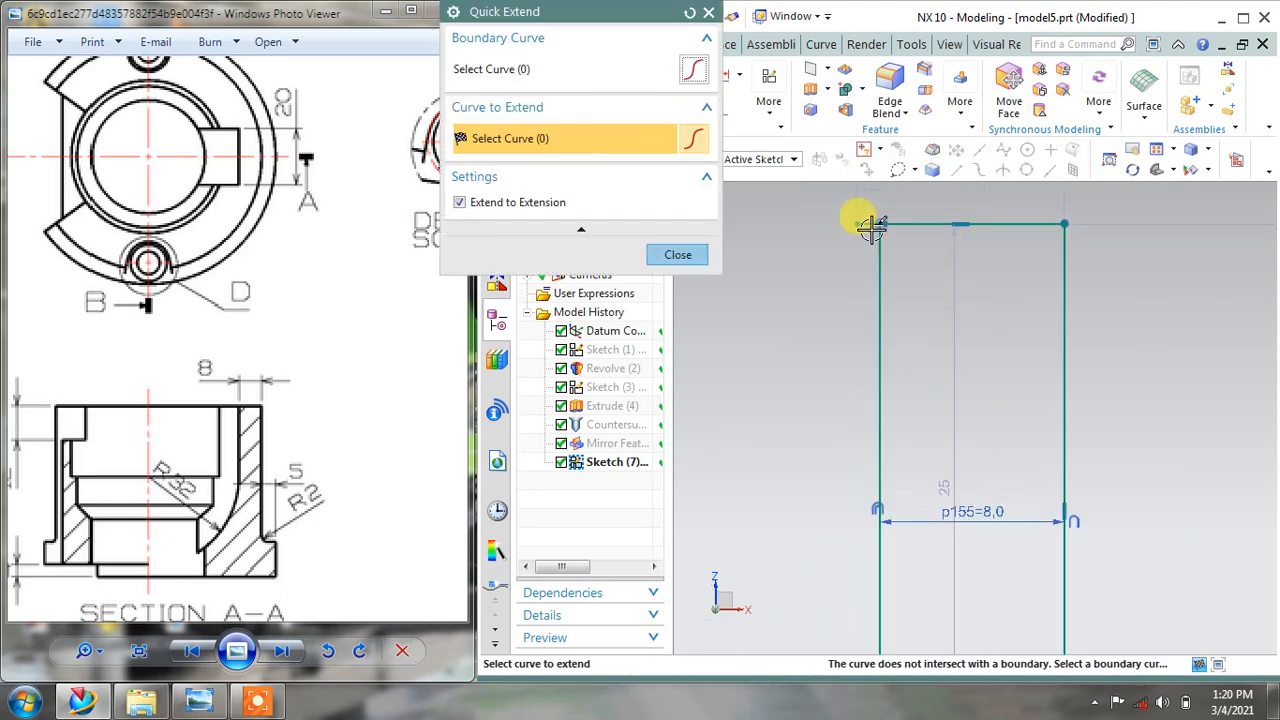
pyautogui.click(872, 227)
pyautogui.click(851, 221)
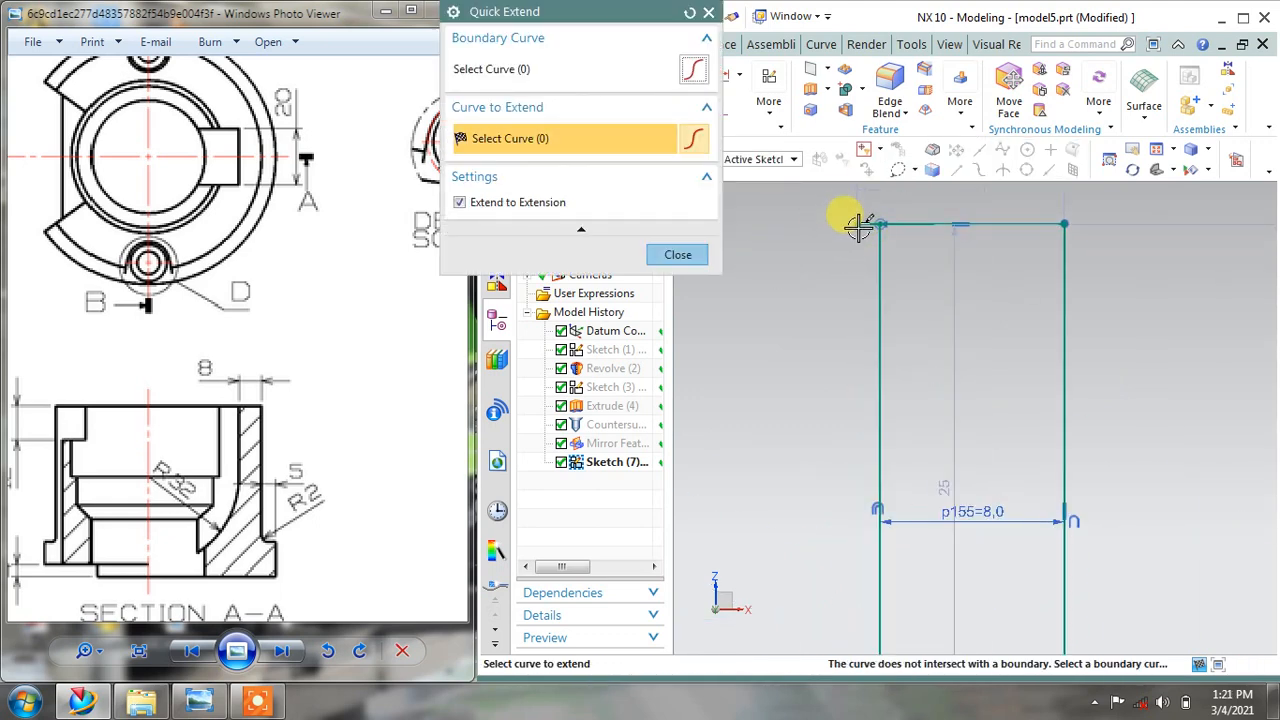
pyautogui.click(678, 256)
# Trim the short overhang of the closing line beyond the offset line's upper end
pyautogui.click(648, 110)
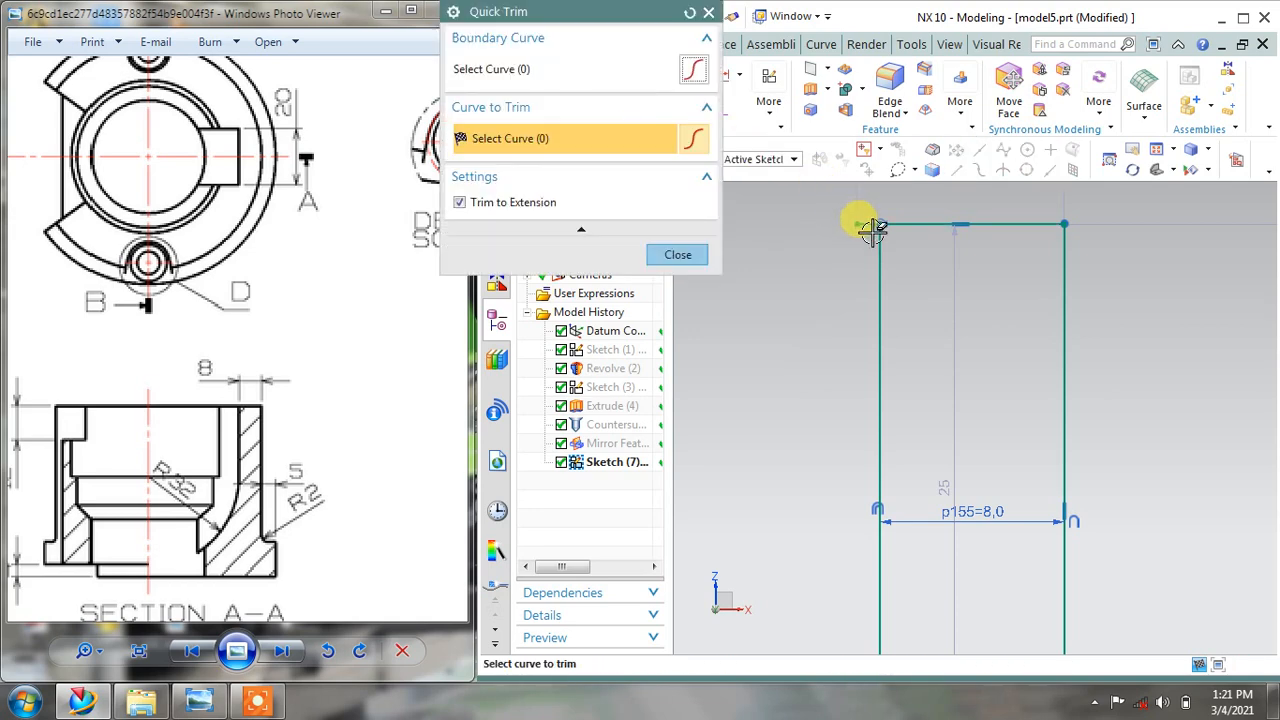
pyautogui.click(678, 254)
pyautogui.scroll(-5, 914, 257)
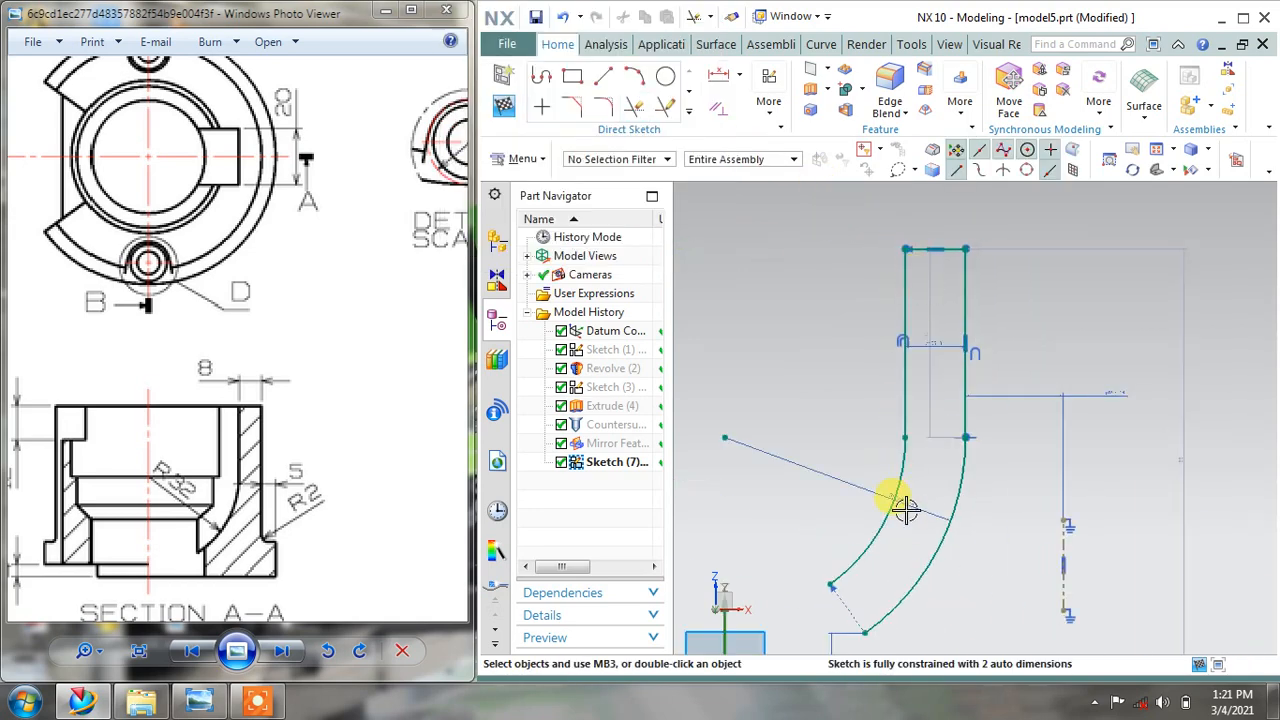
# Draw a 13 mm vertical line upward from the outer arc's lower end, crossing the offset arc
pyautogui.scroll(5, 880, 572)
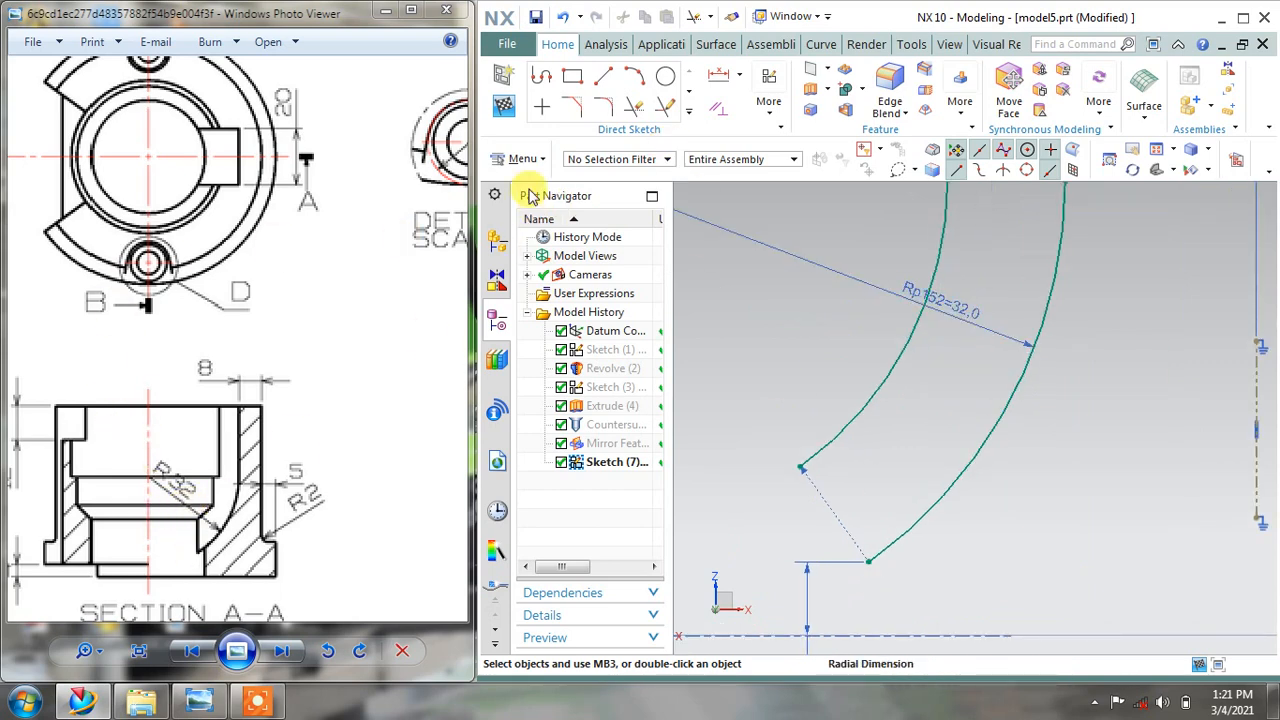
pyautogui.click(603, 76)
pyautogui.click(866, 560)
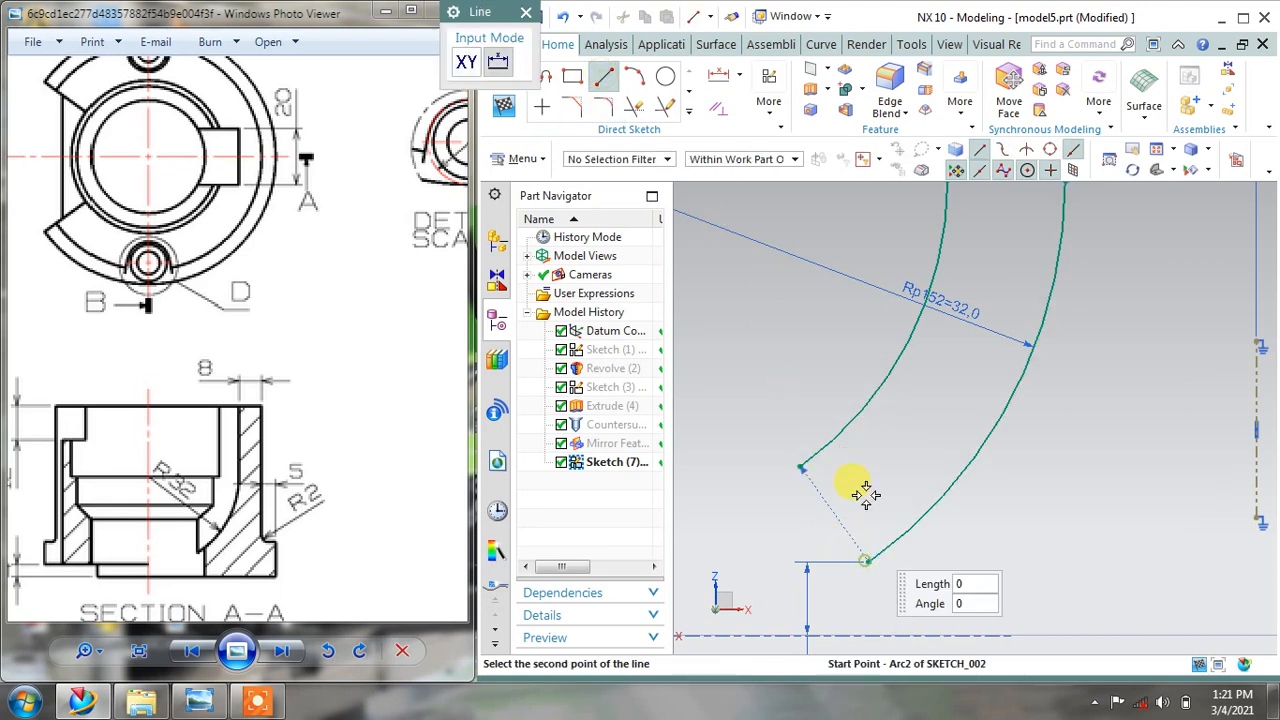
pyautogui.write('13')
pyautogui.press('Return')
pyautogui.press('Escape')
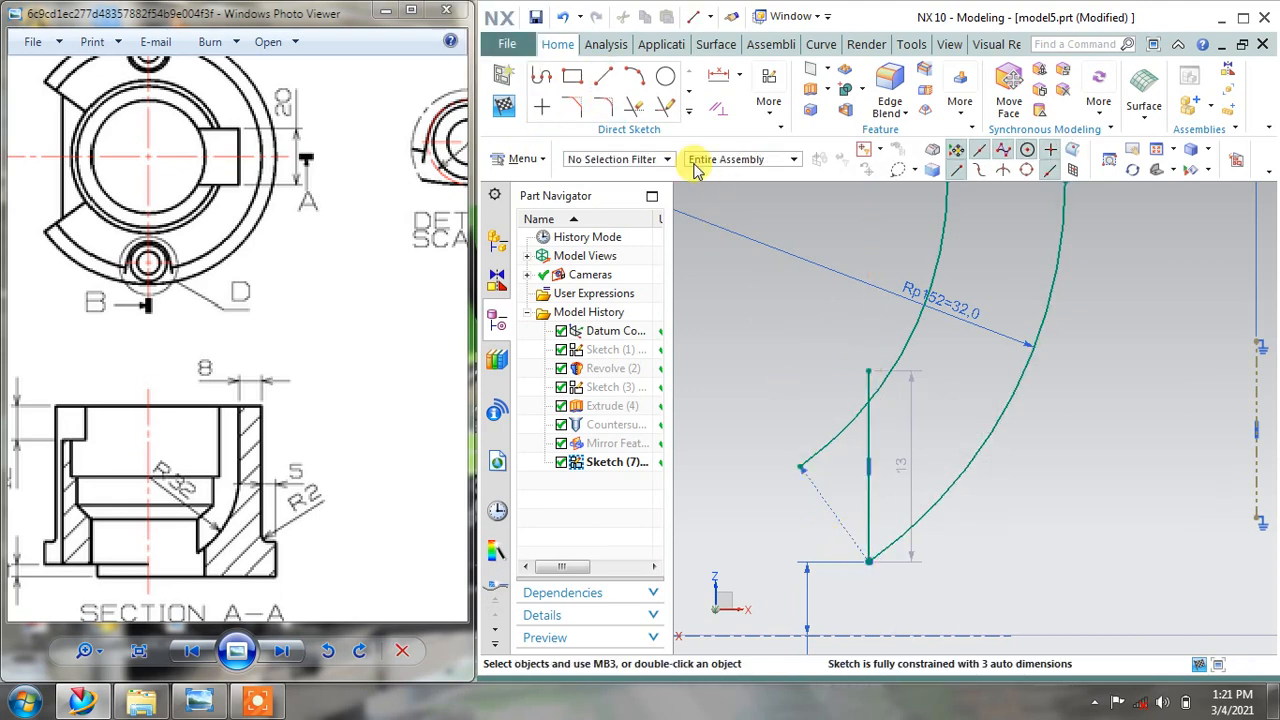
# Trim the vertical line and the offset arc beyond their crossing, and finish the closed slot profile sketch
pyautogui.click(634, 106)
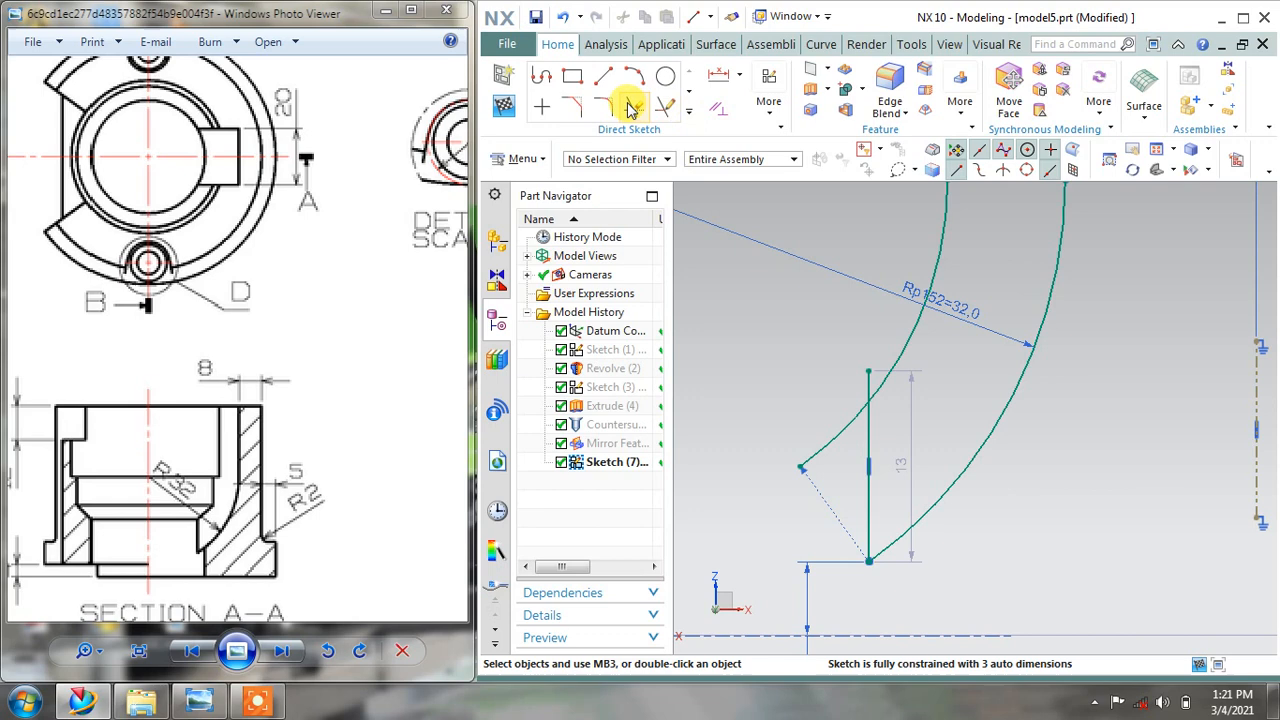
pyautogui.click(852, 392)
pyautogui.click(678, 254)
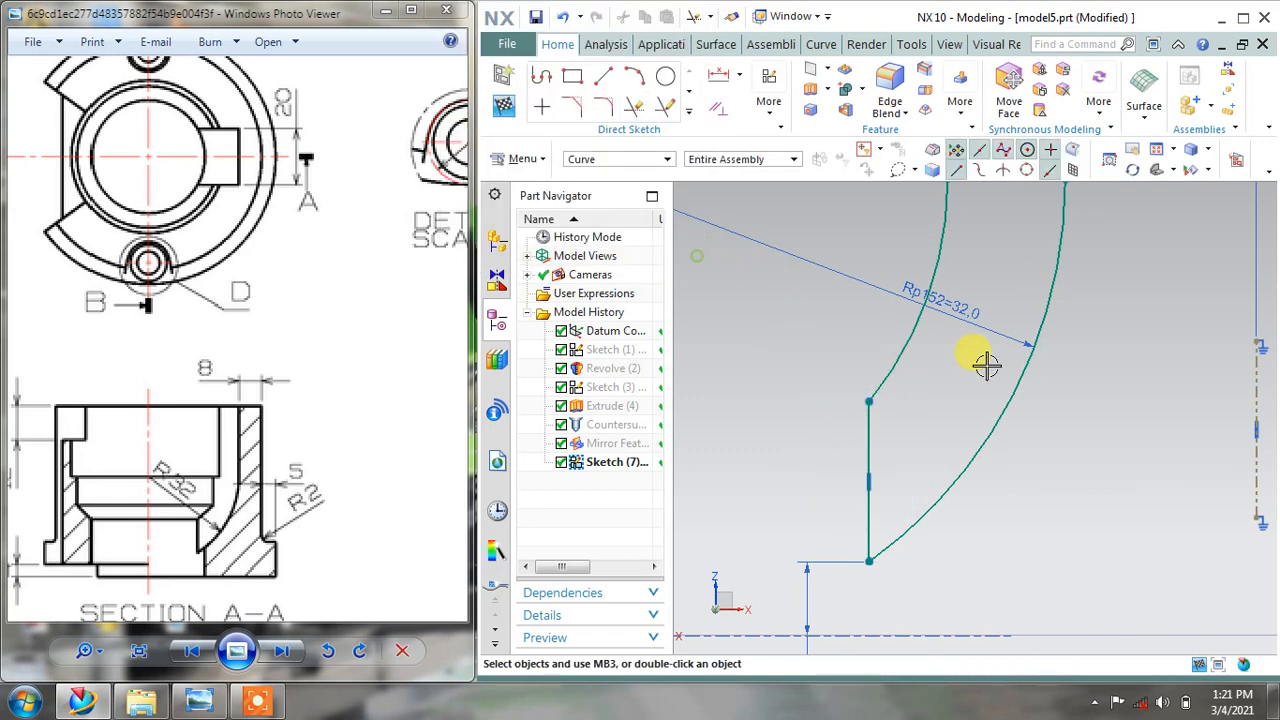
pyautogui.scroll(-5, 980, 370)
pyautogui.click(503, 104)
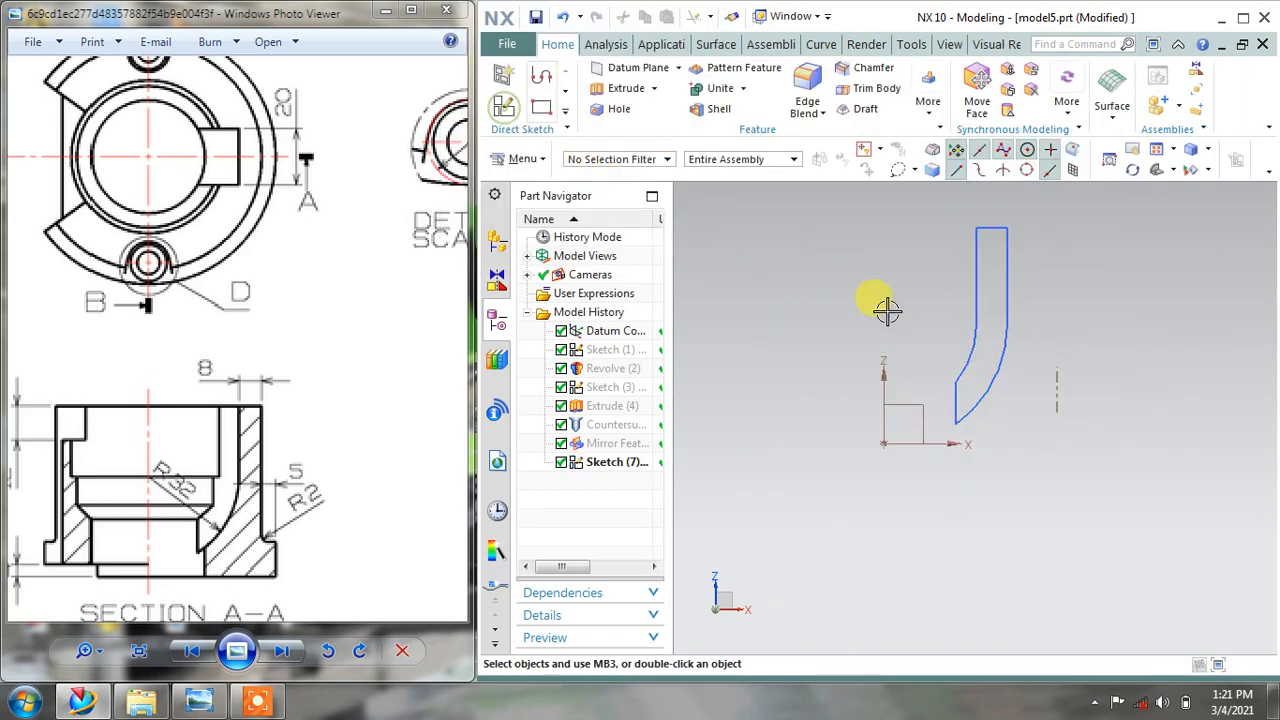
pyautogui.moveTo(886, 309); pyautogui.dragTo(920, 309, button='middle')
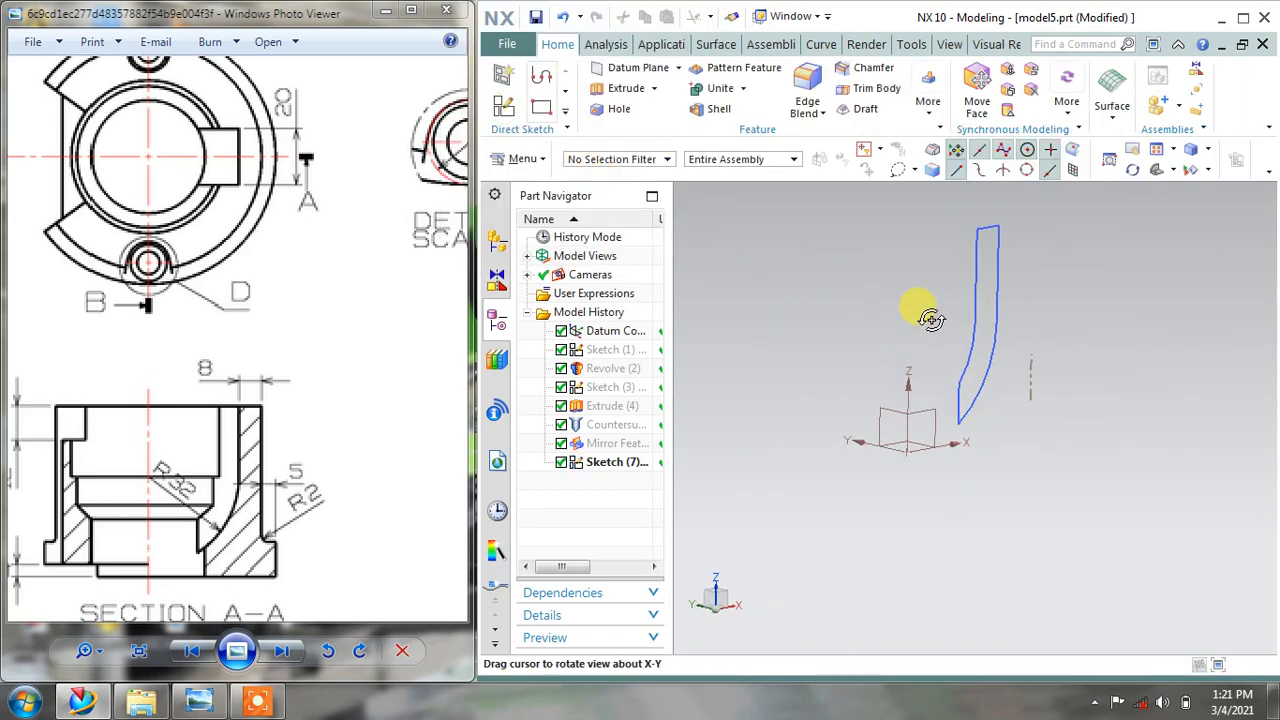
# Show the hidden revolved body again and inspect the slot profile's position inside its bore
pyautogui.rightClick(613, 373)
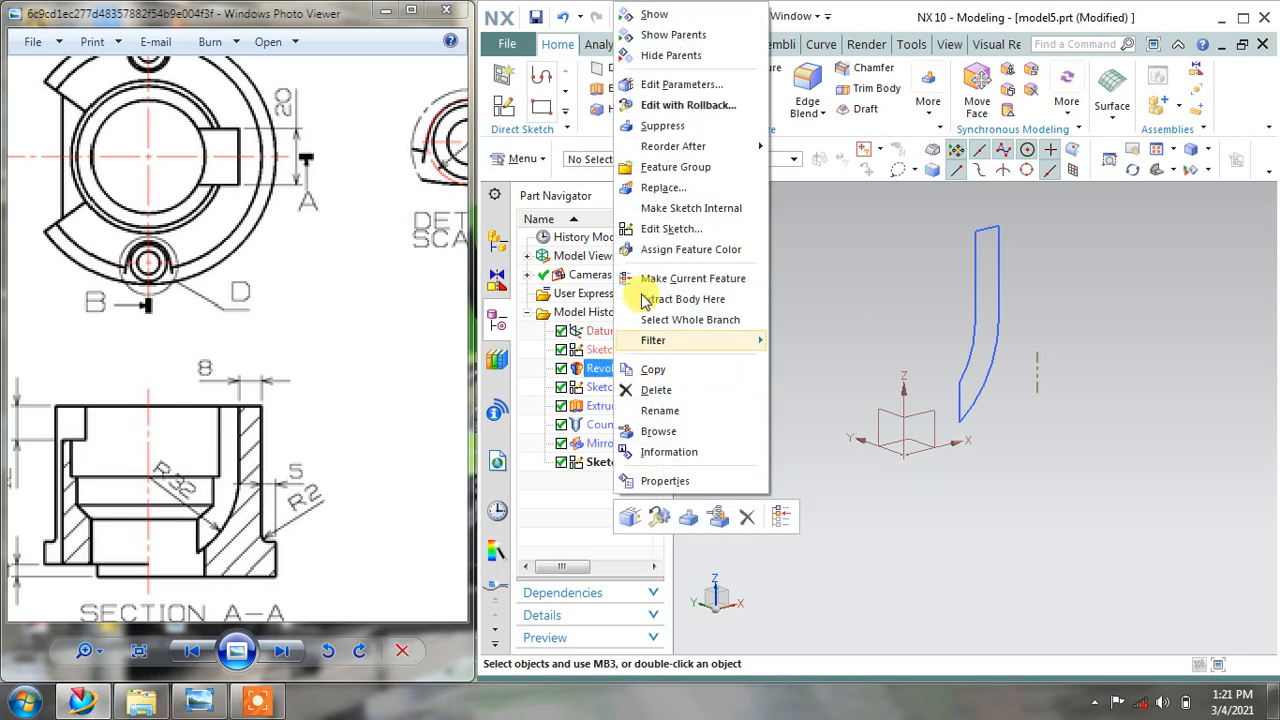
pyautogui.click(680, 12)
pyautogui.moveTo(1097, 292); pyautogui.dragTo(1100, 323, button='middle')
pyautogui.click(1031, 278)
pyautogui.scroll(8, 1023, 274)
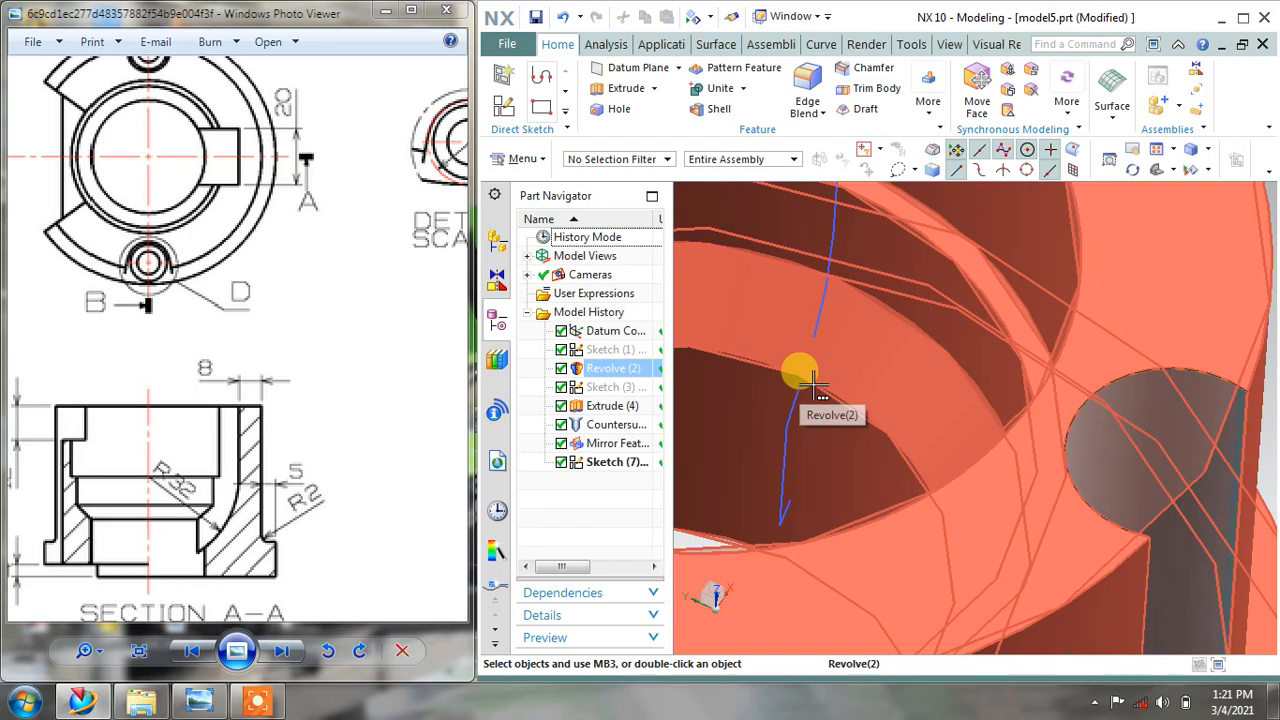
# Cut the slot in the bore by extruding the sketched profile along YC from -10 to 10 mm with Subtract
pyautogui.scroll(-6, 812, 383)
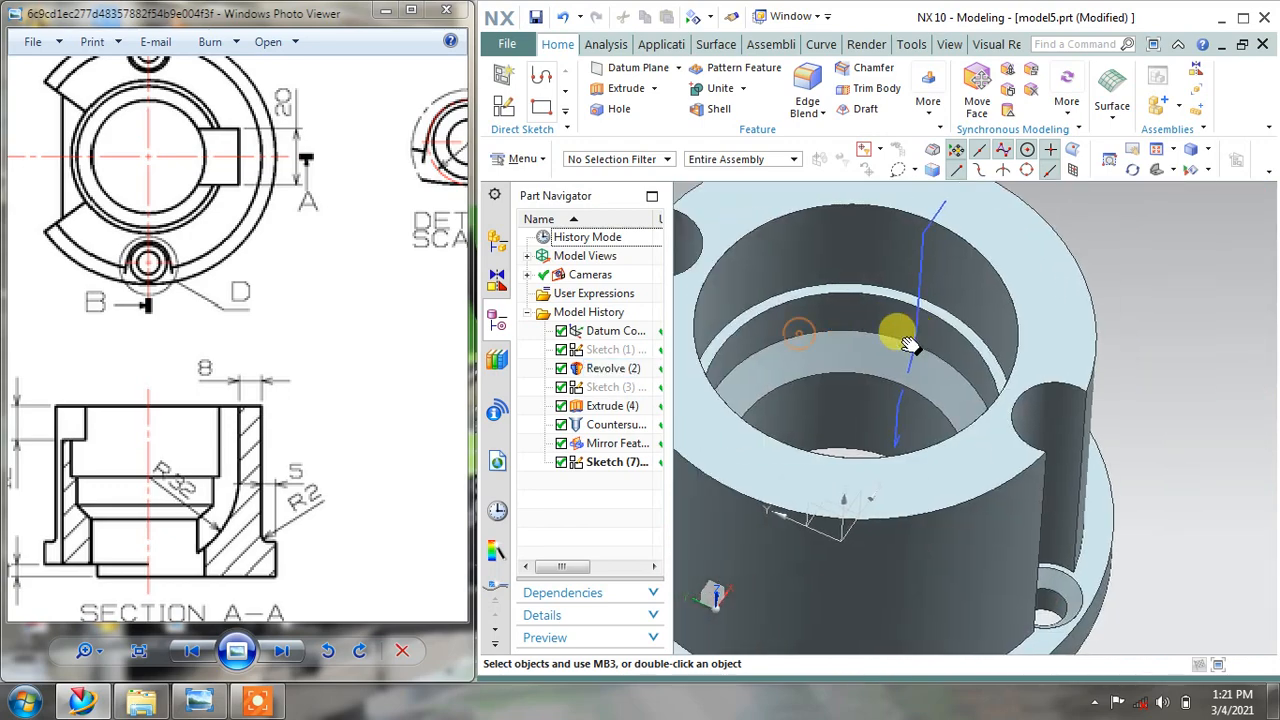
pyautogui.keyDown('shift'); pyautogui.moveTo(906, 340); pyautogui.dragTo(909, 346, button='middle'); pyautogui.keyUp('shift')
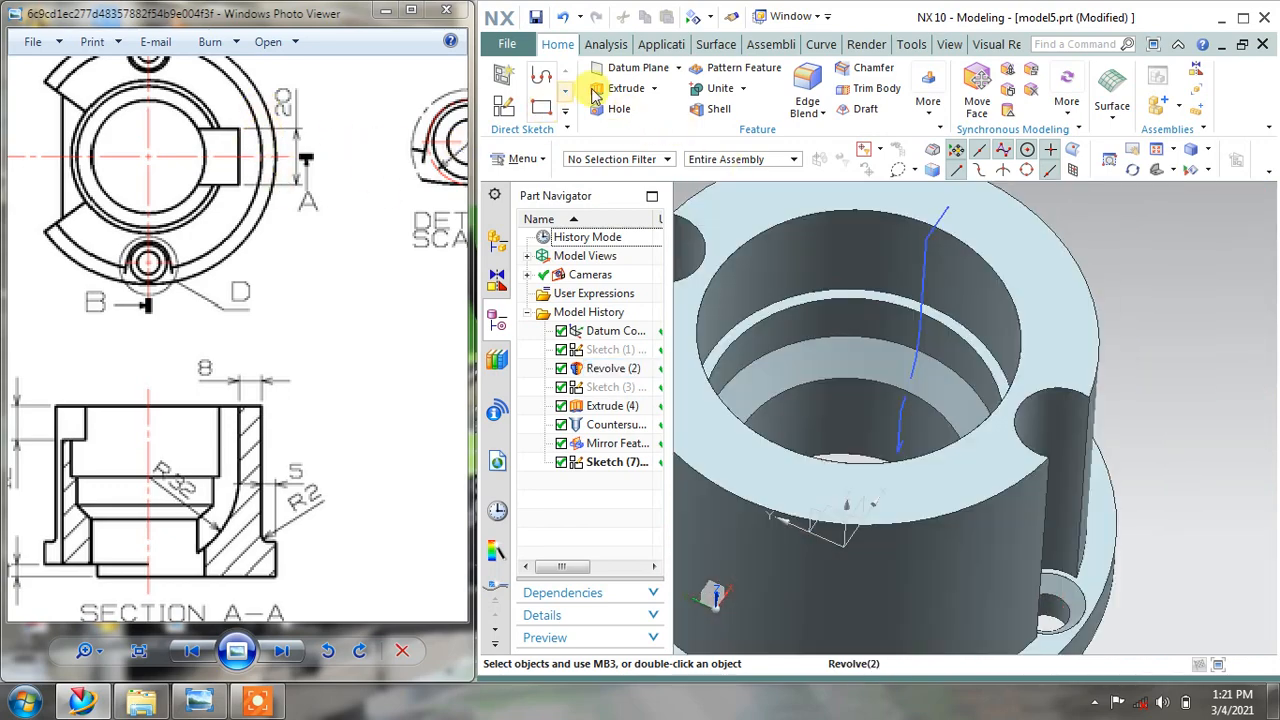
pyautogui.click(627, 88)
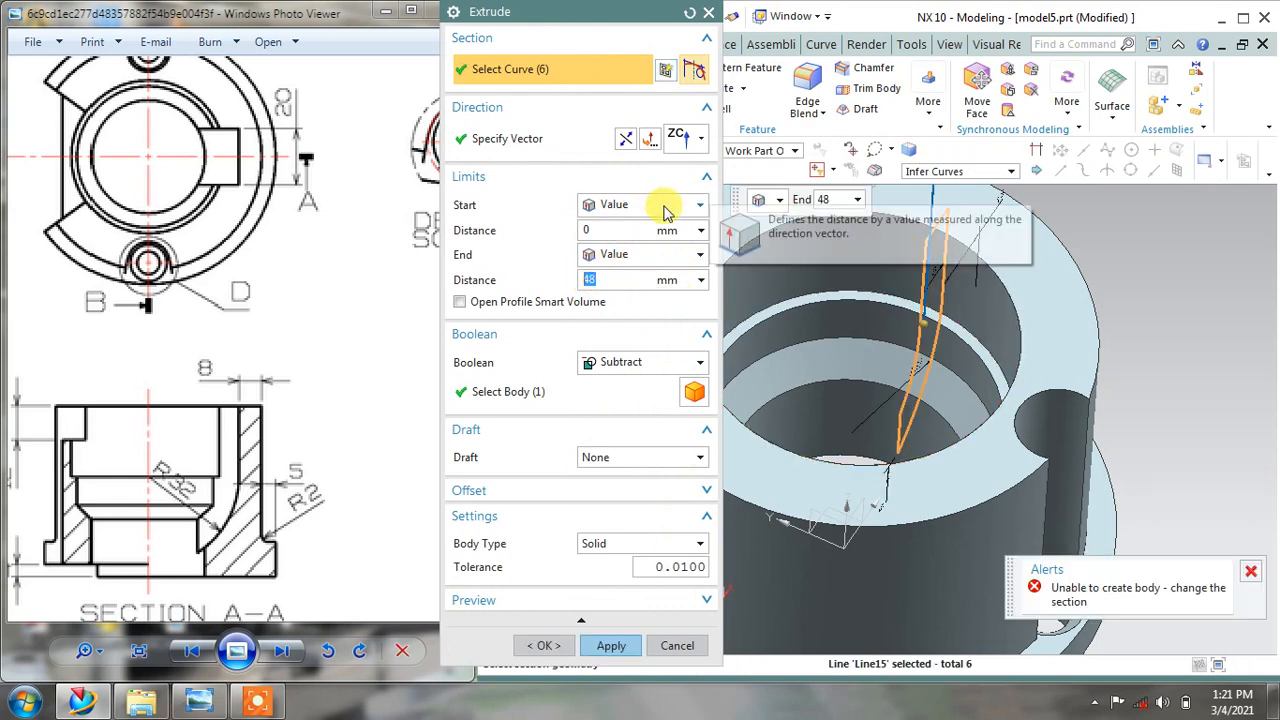
pyautogui.click(700, 139)
pyautogui.click(680, 346)
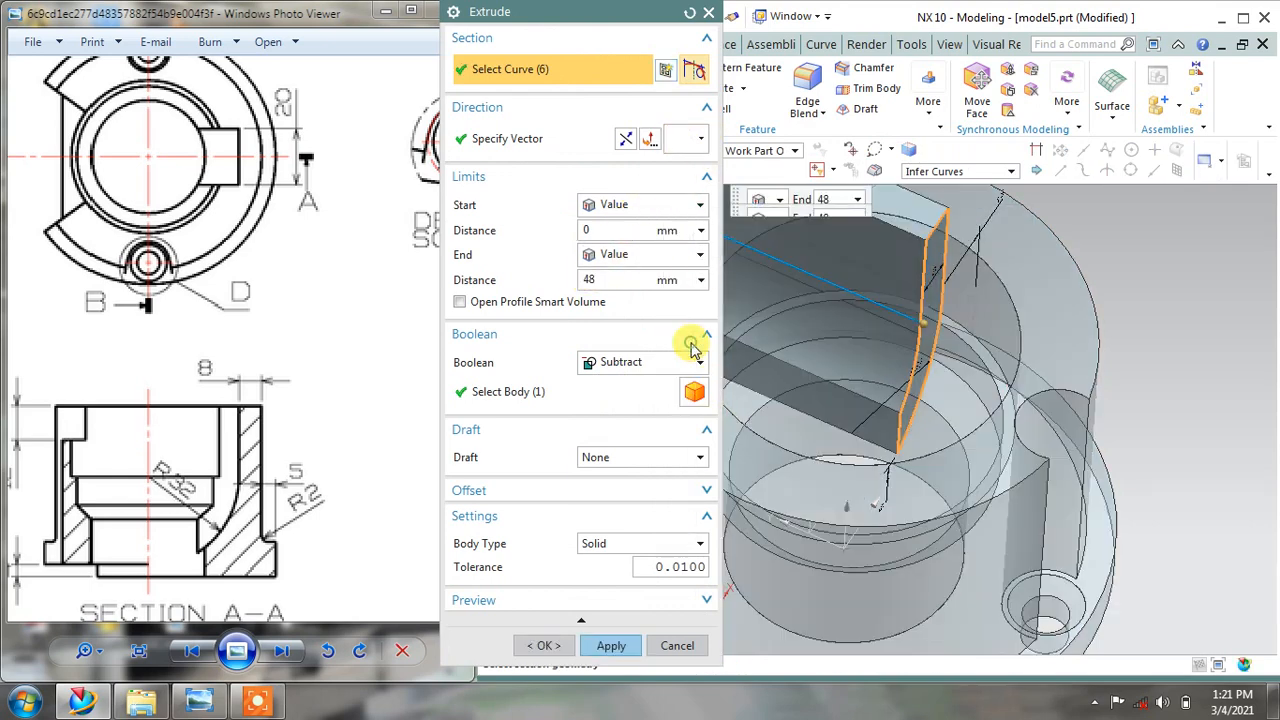
pyautogui.click(612, 280)
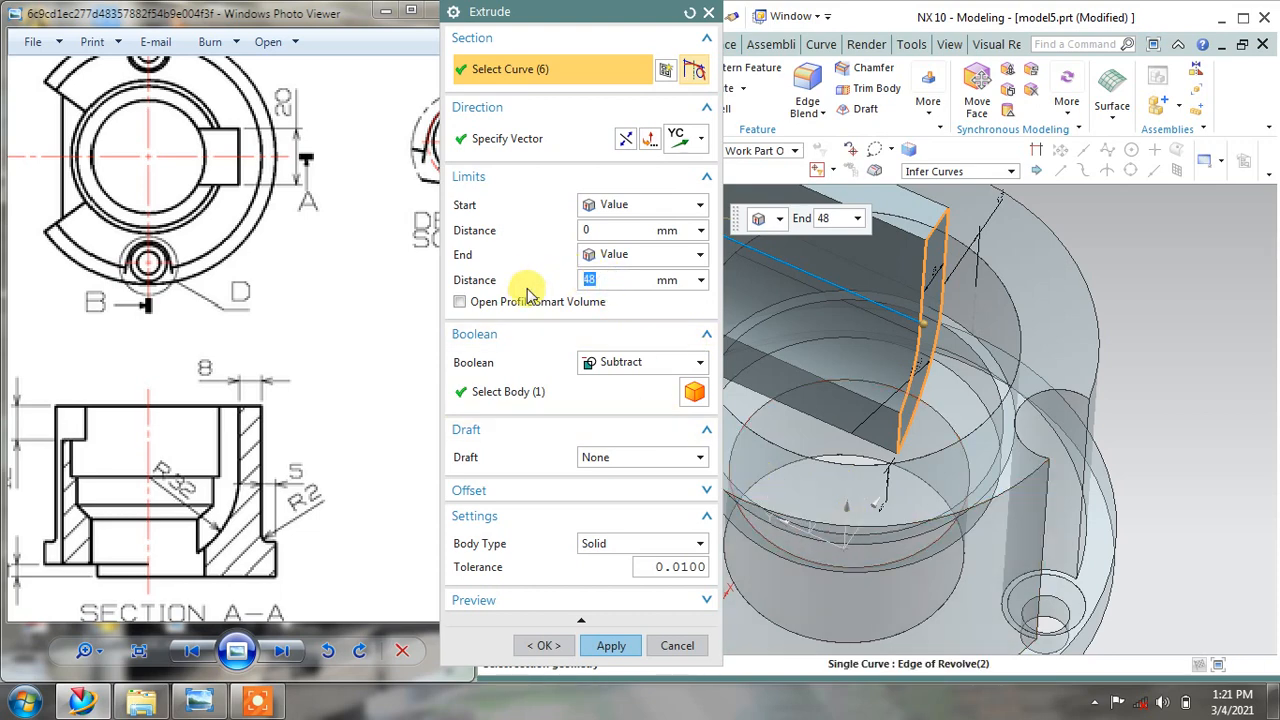
pyautogui.click(590, 229)
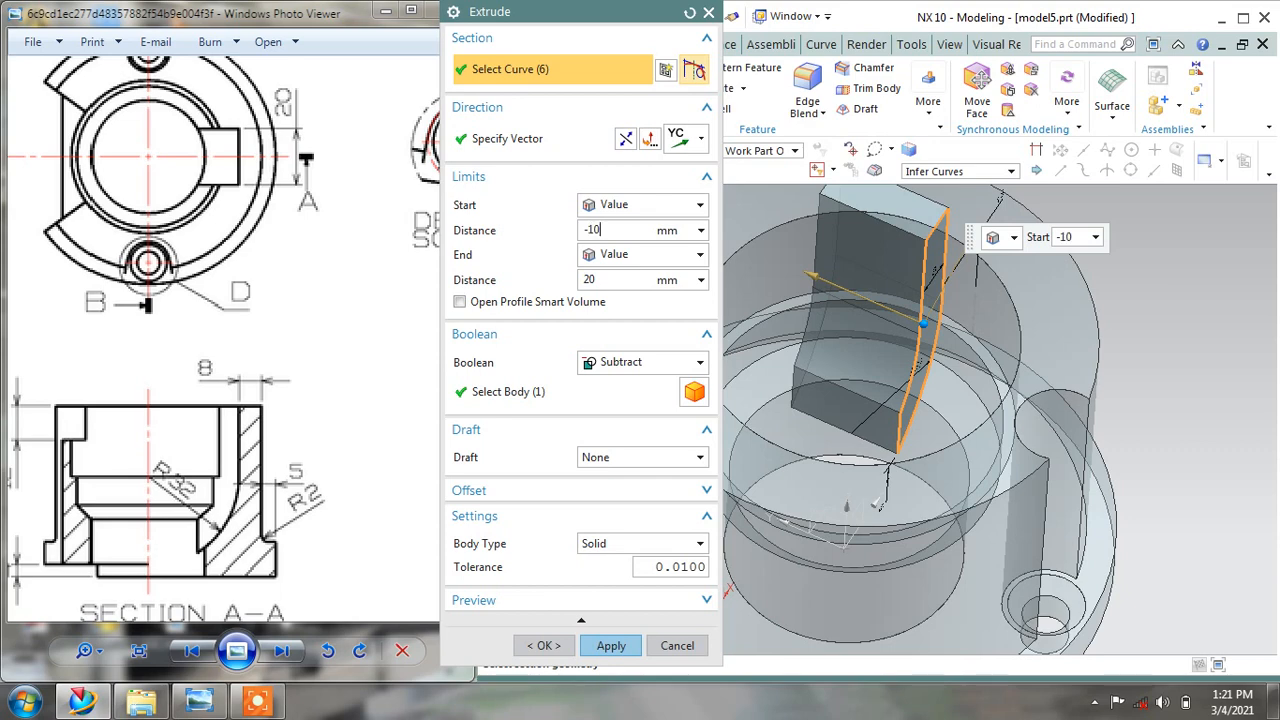
pyautogui.click(588, 279)
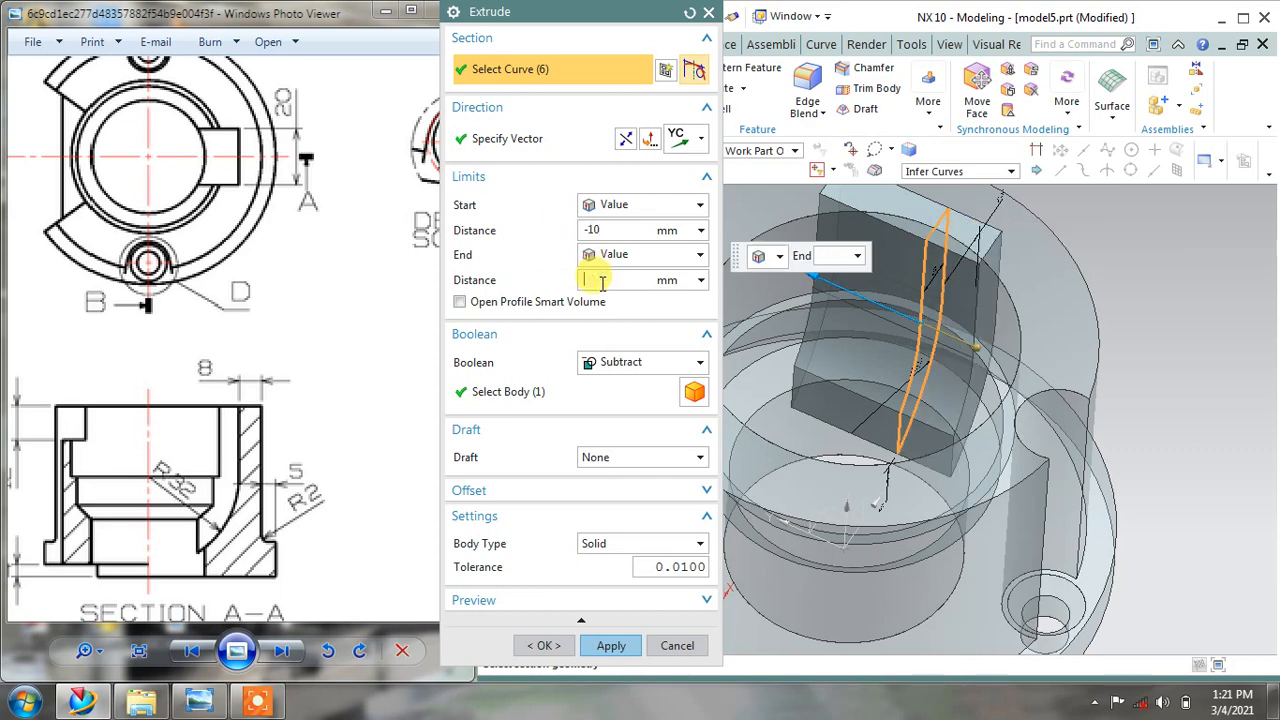
pyautogui.write('10')
pyautogui.press('Return')
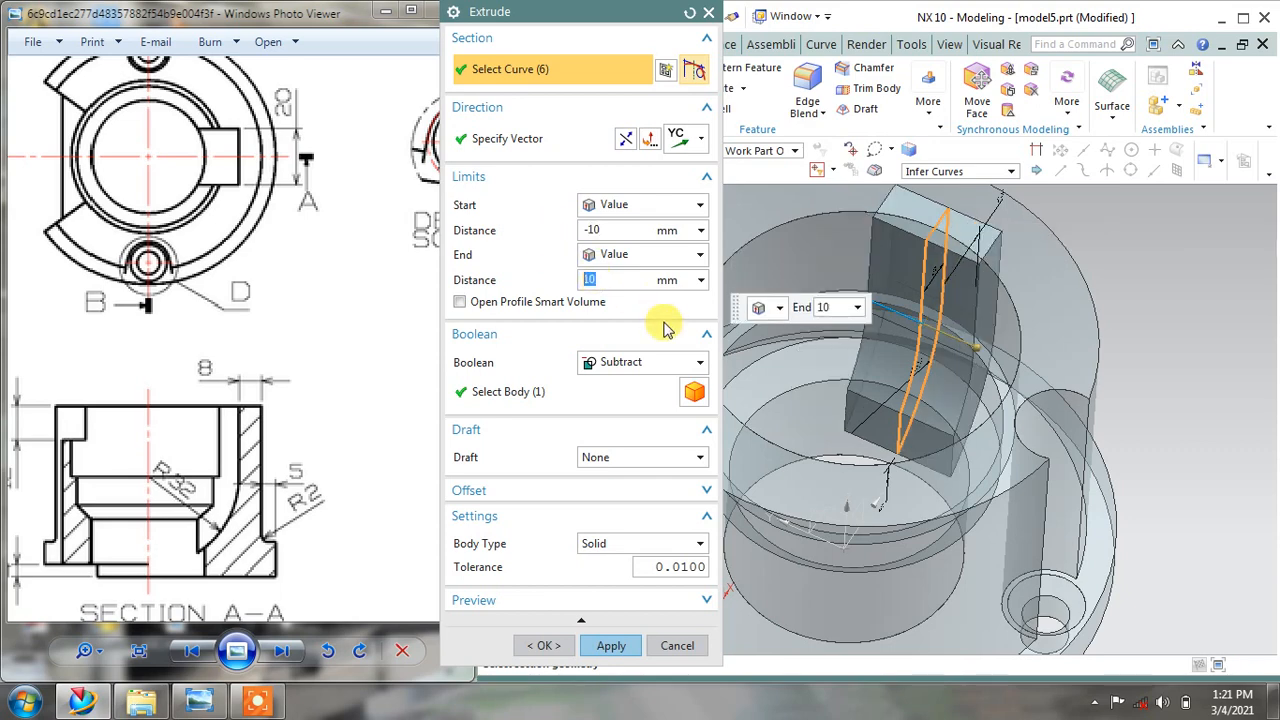
pyautogui.click(612, 645)
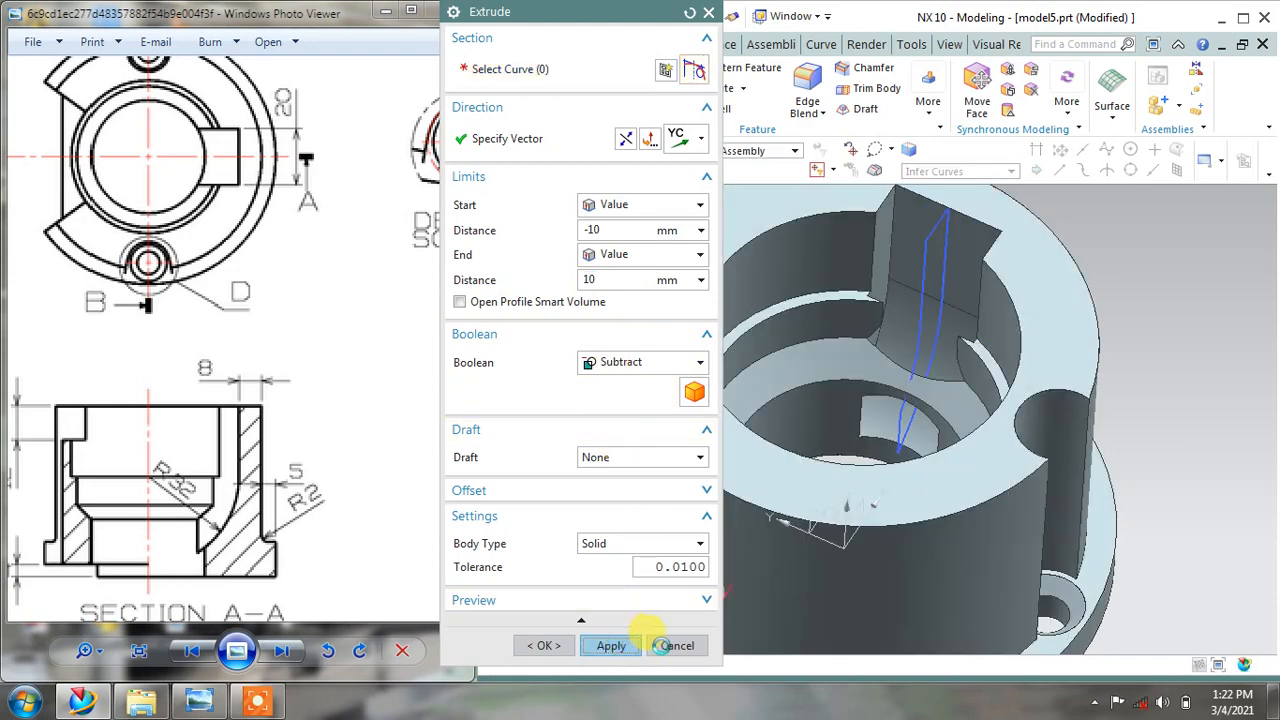
pyautogui.click(676, 645)
# Edit the slot profile sketch, set the offset curve distance to 10 mm, and finish the sketch
pyautogui.moveTo(766, 591)
pyautogui.mouseDown(button='middle')
pyautogui.moveTo(945, 443)
pyautogui.moveTo(929, 429)
pyautogui.moveTo(943, 409)
pyautogui.moveTo(932, 418)
pyautogui.moveTo(934, 402)
pyautogui.moveTo(937, 423)
pyautogui.moveTo(925, 415)
pyautogui.moveTo(945, 428)
pyautogui.moveTo(927, 363)
pyautogui.mouseUp(button='middle')
pyautogui.click(922, 332)
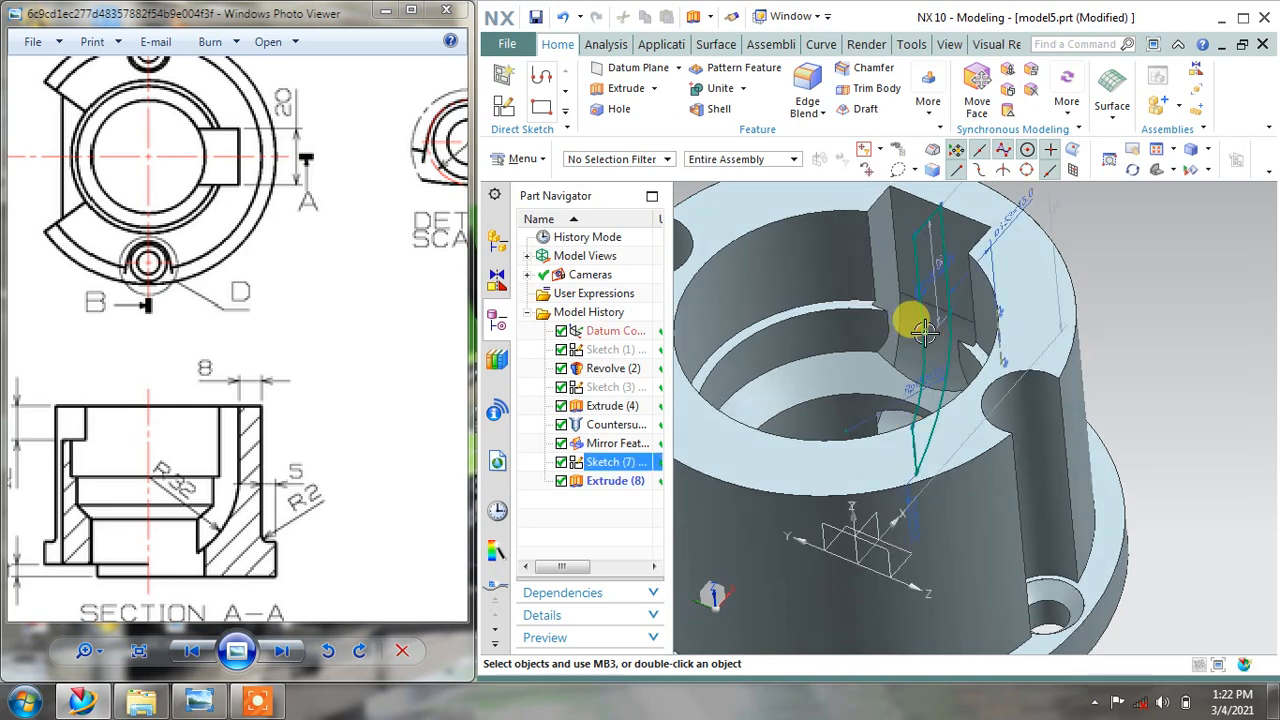
pyautogui.doubleClick(922, 332)
pyautogui.click(926, 312)
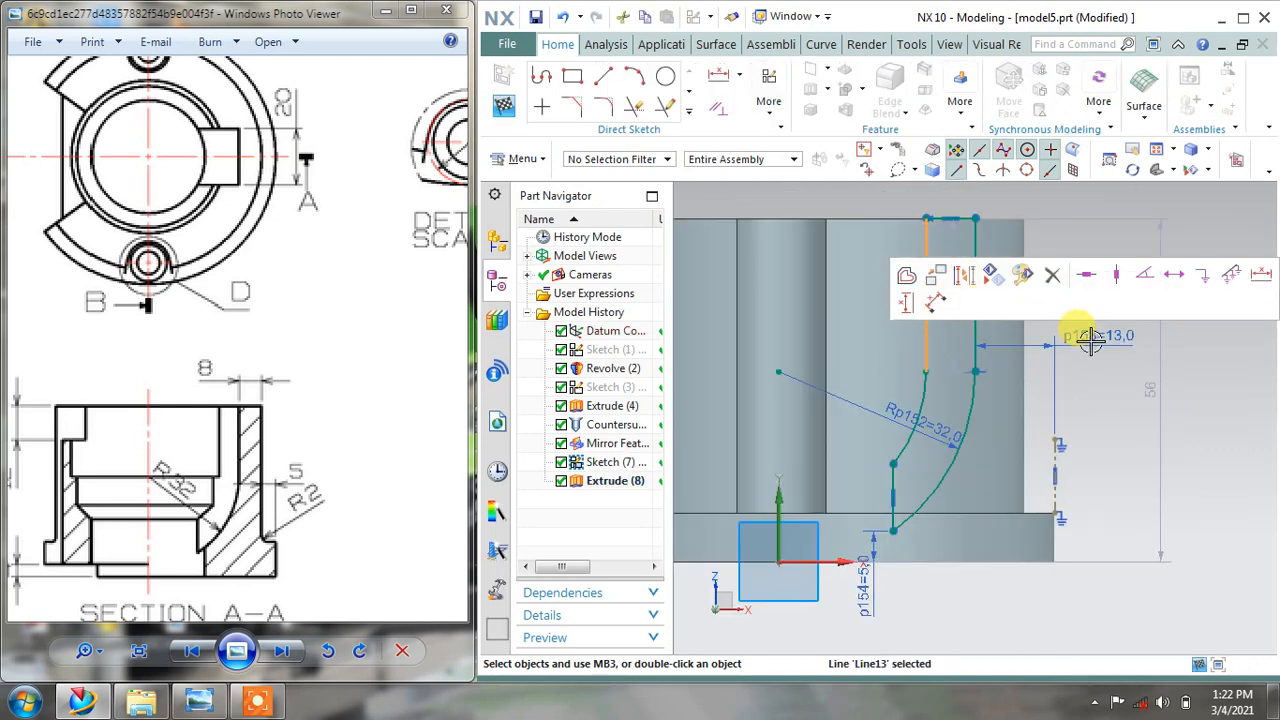
pyautogui.click(1222, 431)
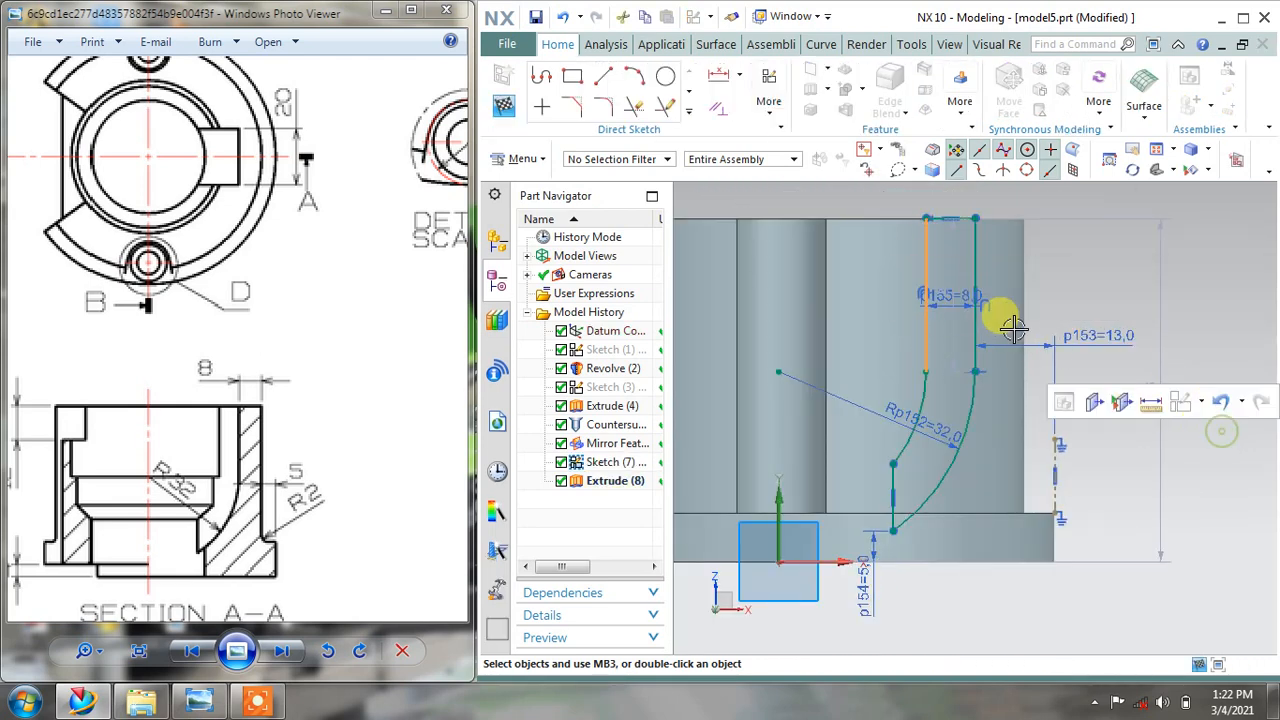
pyautogui.doubleClick(964, 299)
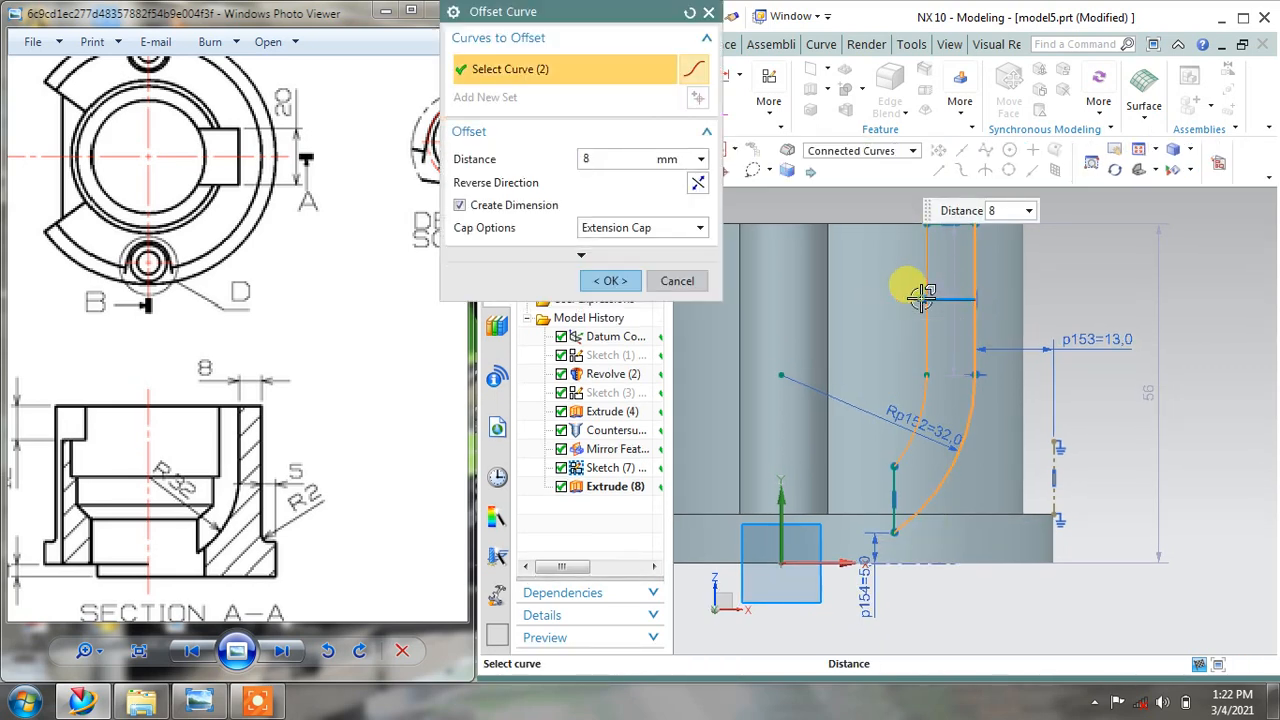
pyautogui.moveTo(918, 300); pyautogui.dragTo(913, 302)
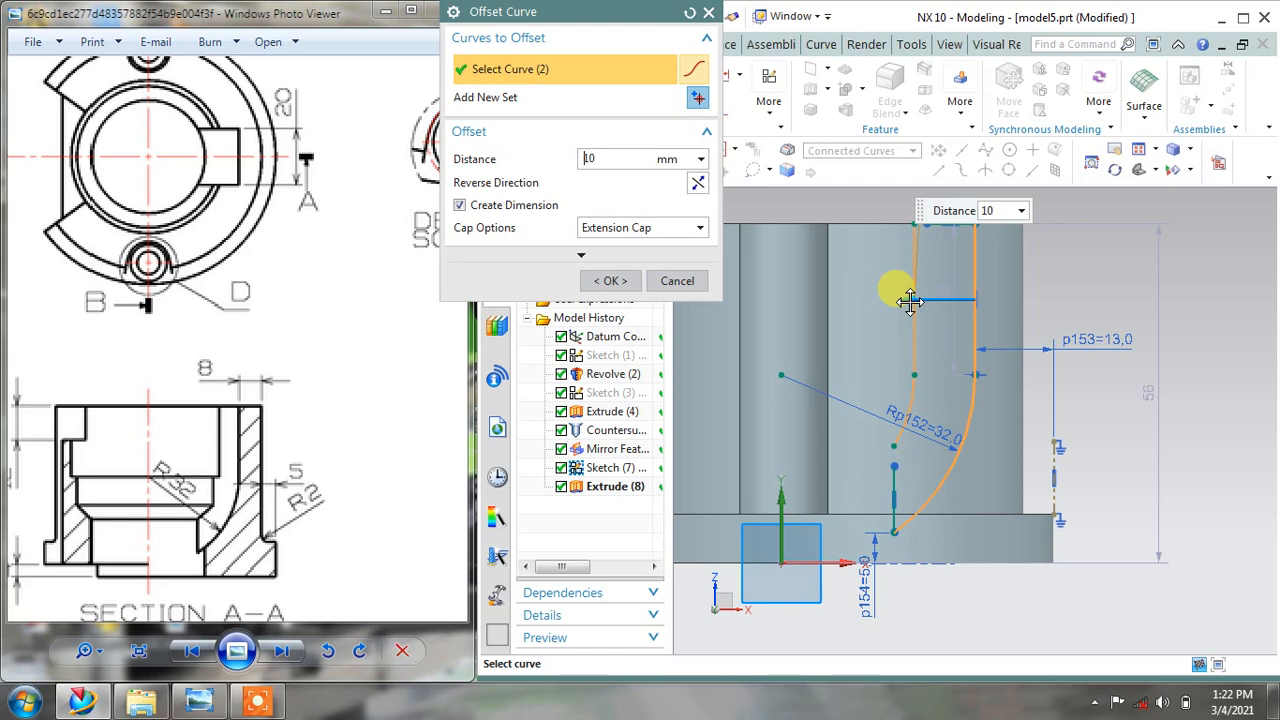
pyautogui.click(636, 286)
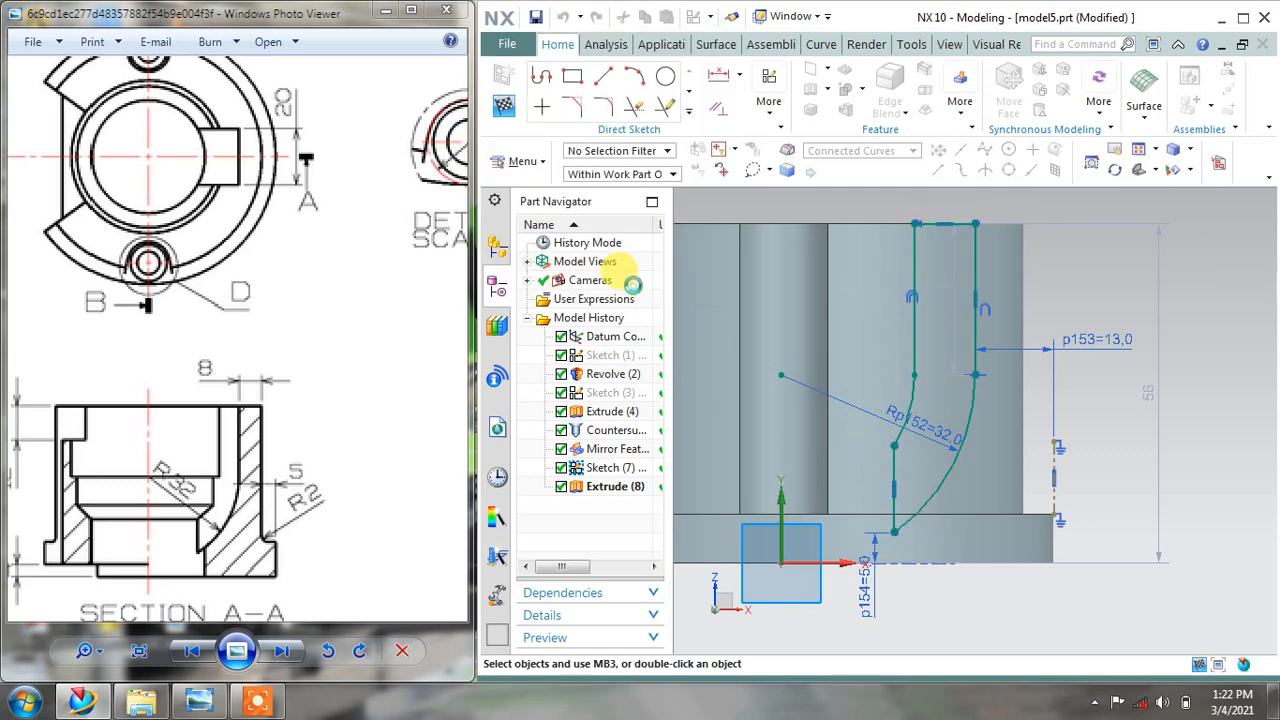
pyautogui.click(503, 106)
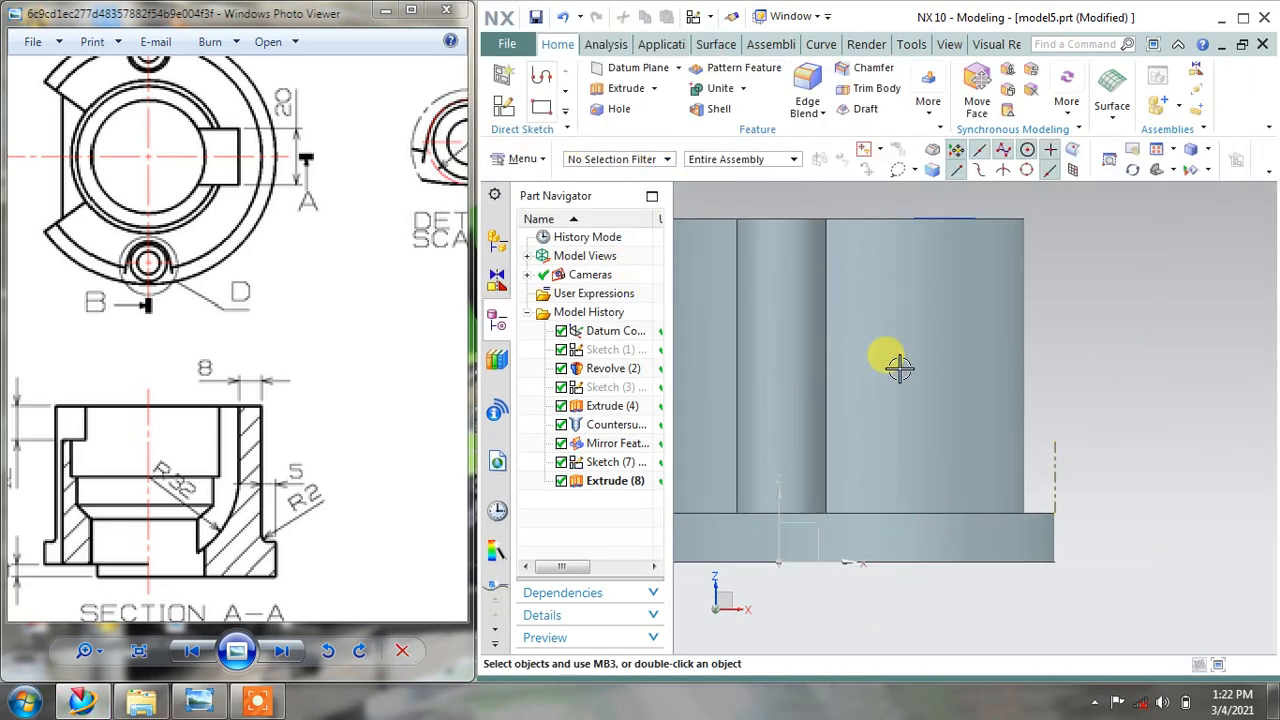
# Reopen the slot profile sketch and delete the 5 mm driving dimension at the arc's lower end, repositioning the automatic dimensions
pyautogui.moveTo(894, 366)
pyautogui.mouseDown(button='middle')
pyautogui.moveTo(914, 371)
pyautogui.moveTo(943, 427)
pyautogui.moveTo(943, 400)
pyautogui.moveTo(929, 409)
pyautogui.moveTo(937, 421)
pyautogui.moveTo(920, 397)
pyautogui.moveTo(948, 424)
pyautogui.moveTo(946, 410)
pyautogui.moveTo(966, 467)
pyautogui.moveTo(934, 451)
pyautogui.moveTo(941, 460)
pyautogui.moveTo(931, 417)
pyautogui.moveTo(937, 428)
pyautogui.mouseUp(button='middle')
pyautogui.moveTo(932, 422); pyautogui.dragTo(657, 189, button='middle')
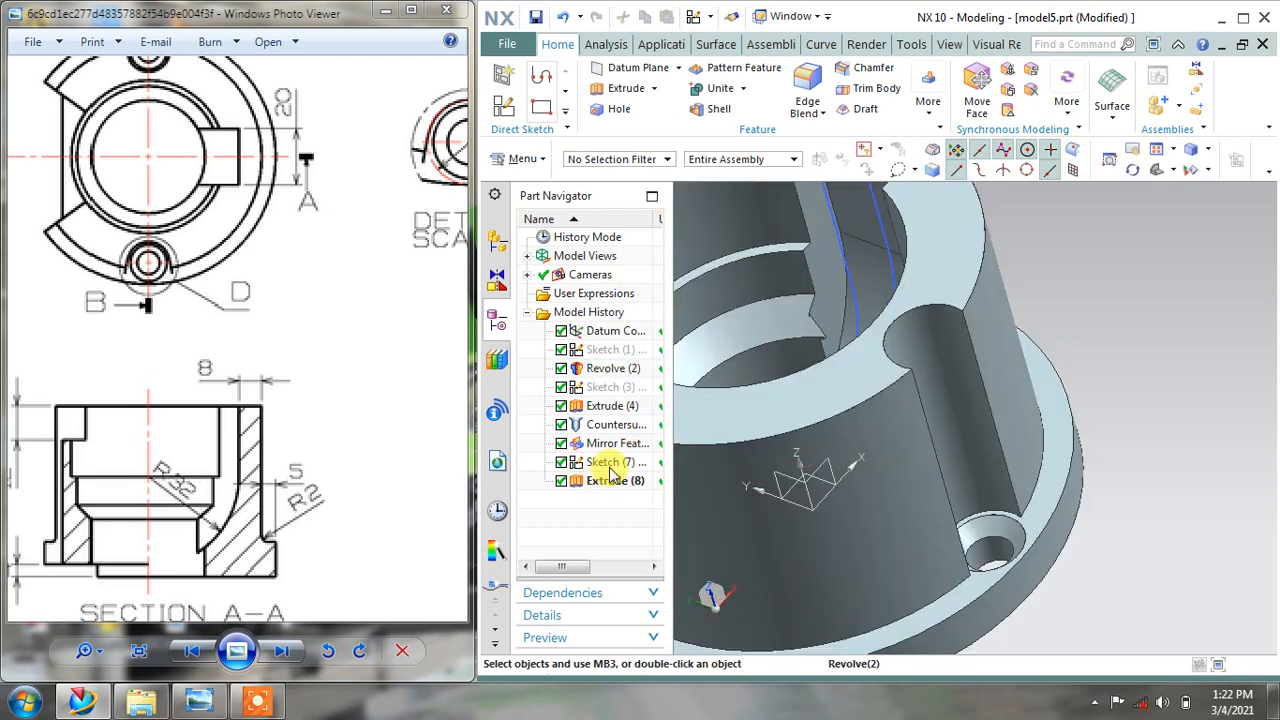
pyautogui.doubleClick(607, 461)
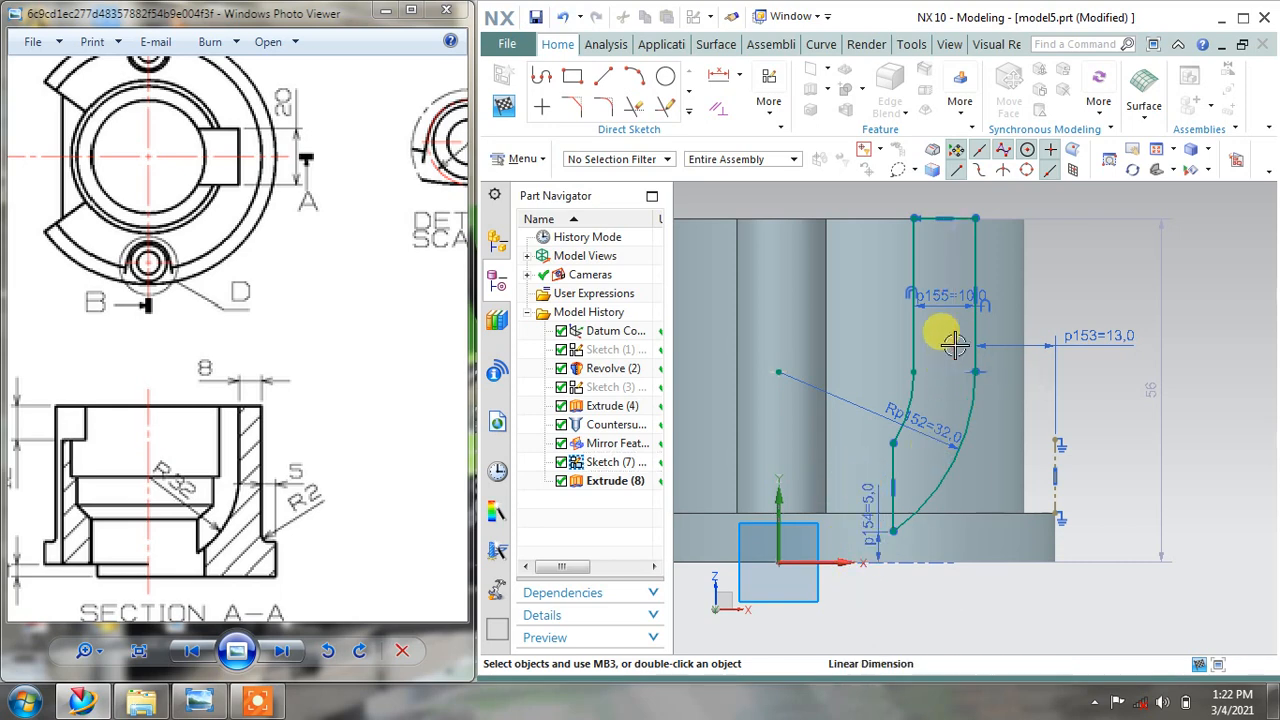
pyautogui.moveTo(954, 344); pyautogui.dragTo(1058, 327)
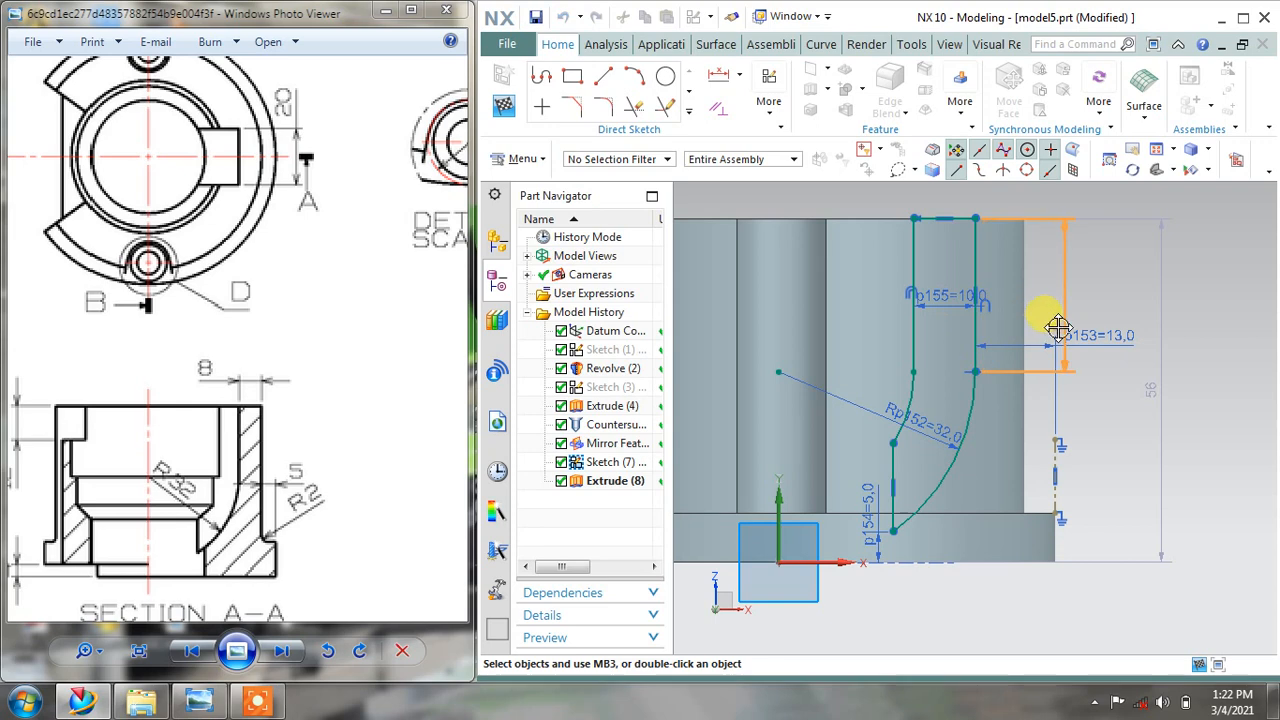
pyautogui.rightClick(873, 535)
pyautogui.click(910, 452)
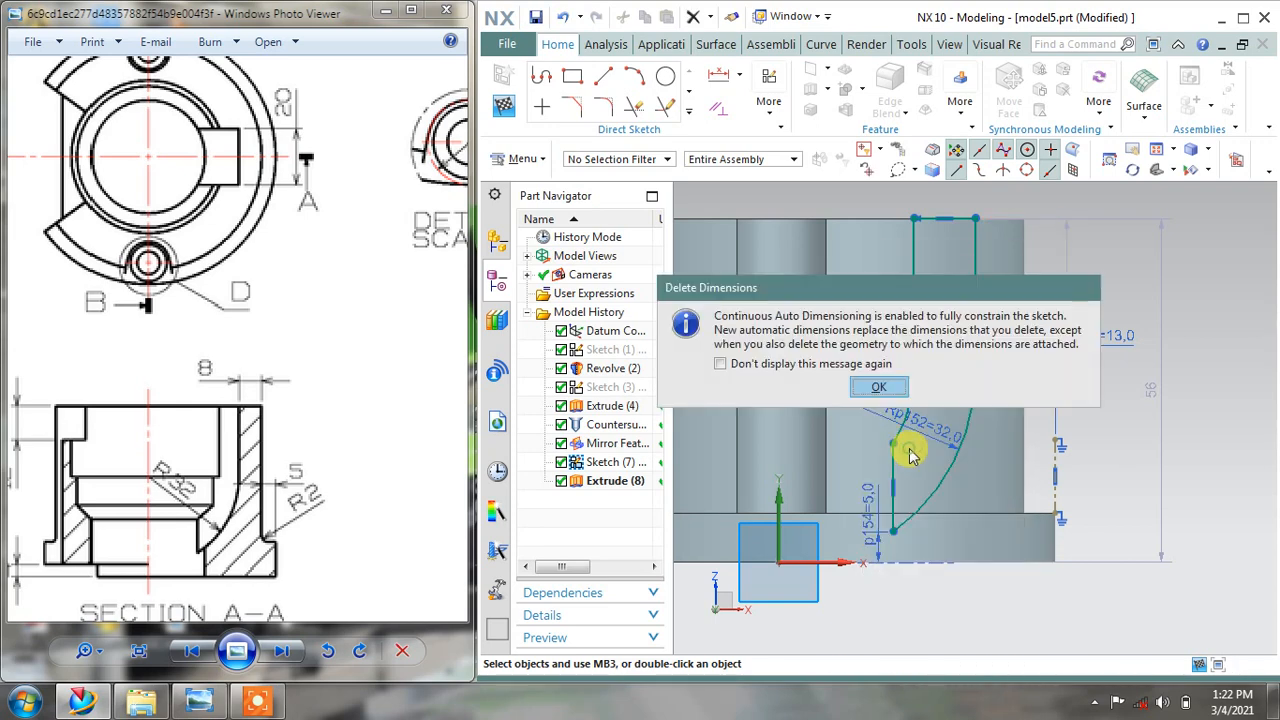
pyautogui.click(878, 387)
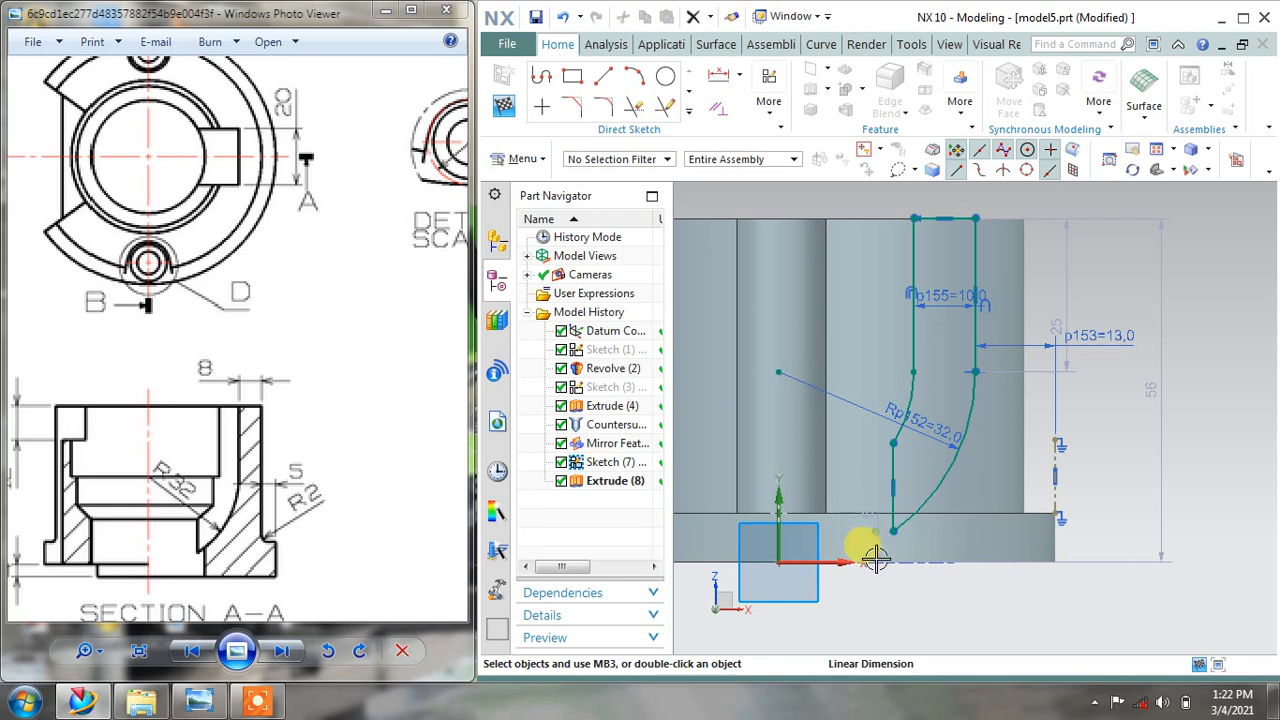
pyautogui.moveTo(876, 560); pyautogui.dragTo(884, 585)
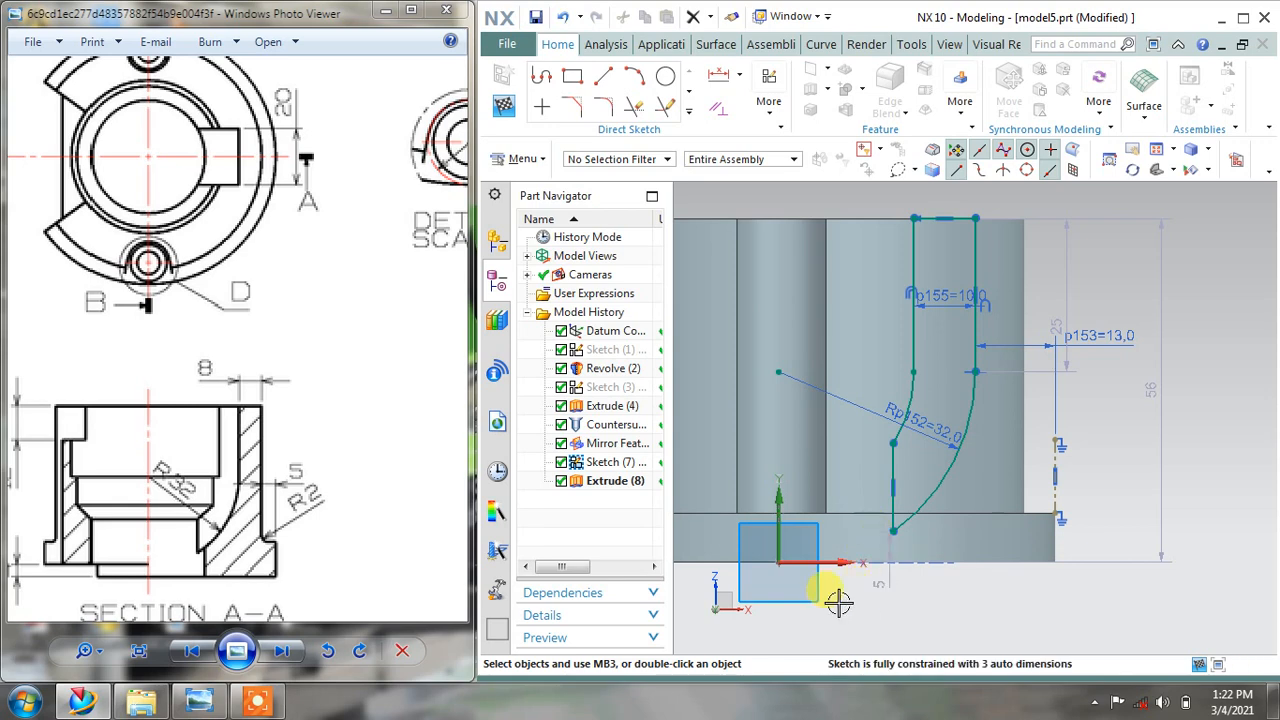
# Add a 10 mm horizontal dimension between the sketch origin and the arc's lower endpoint, and finish the sketch
pyautogui.click(741, 77)
pyautogui.click(745, 124)
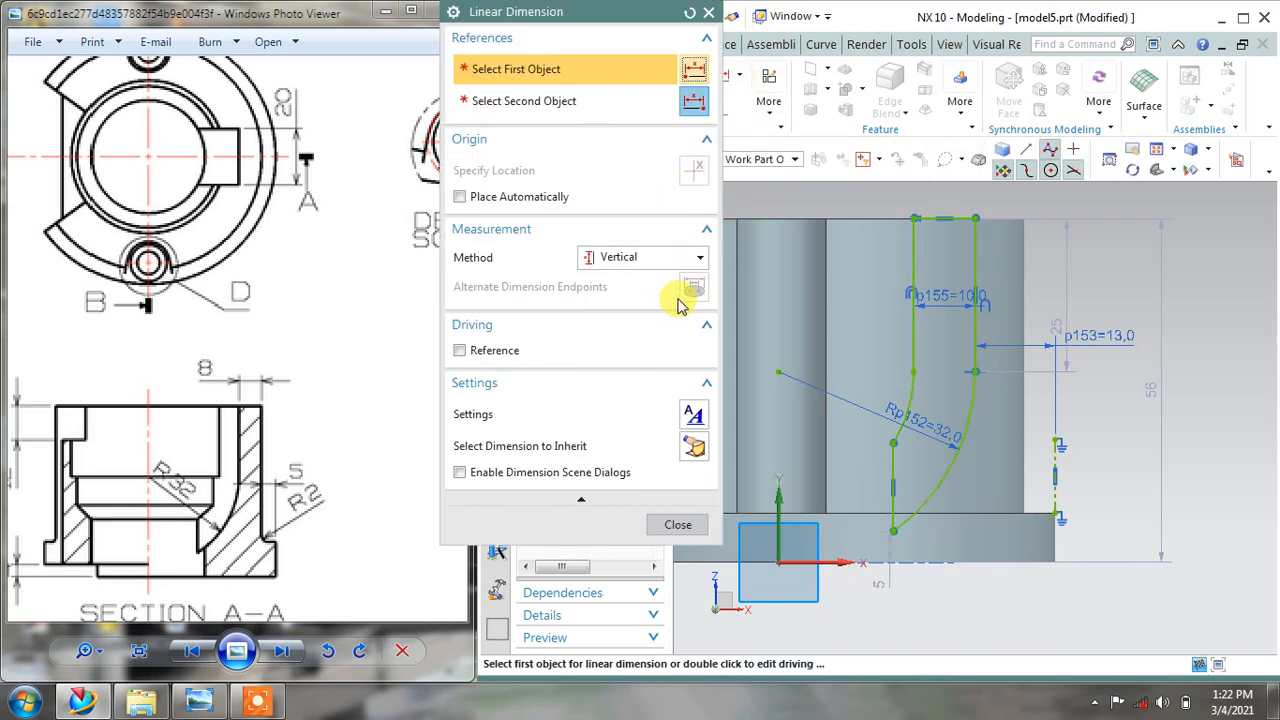
pyautogui.click(646, 257)
pyautogui.click(640, 296)
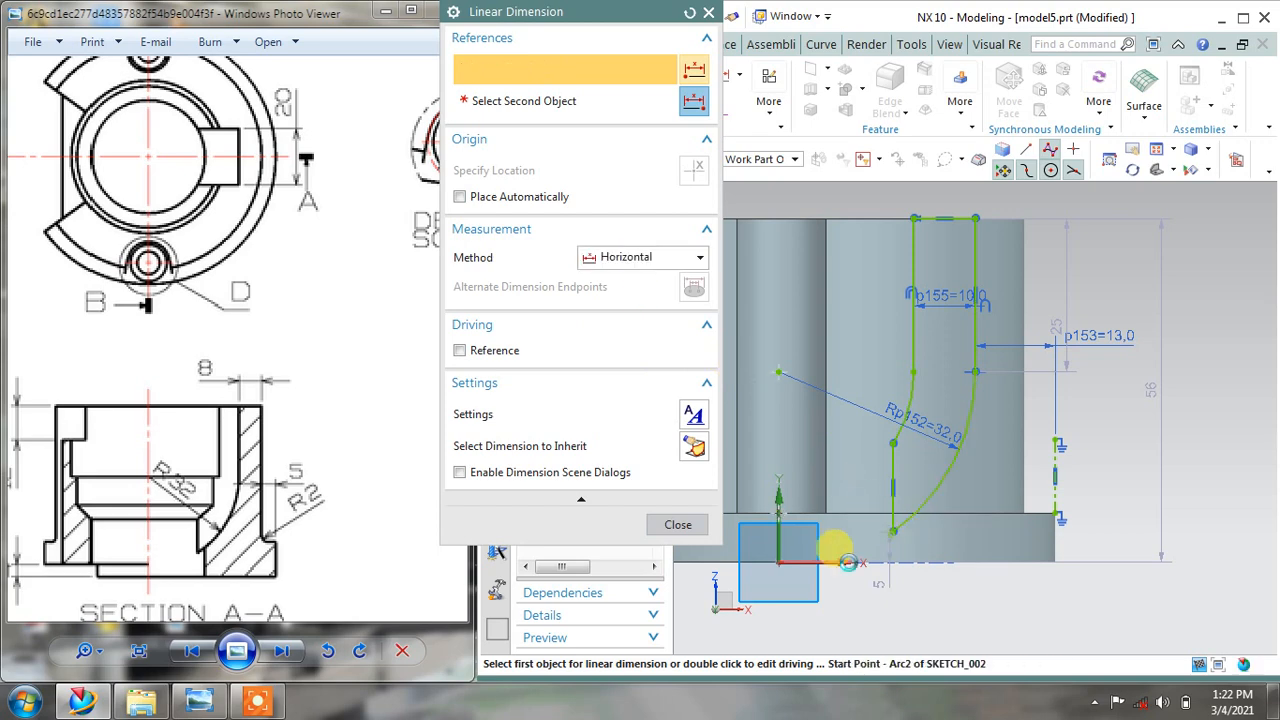
pyautogui.click(890, 532)
pyautogui.click(779, 560)
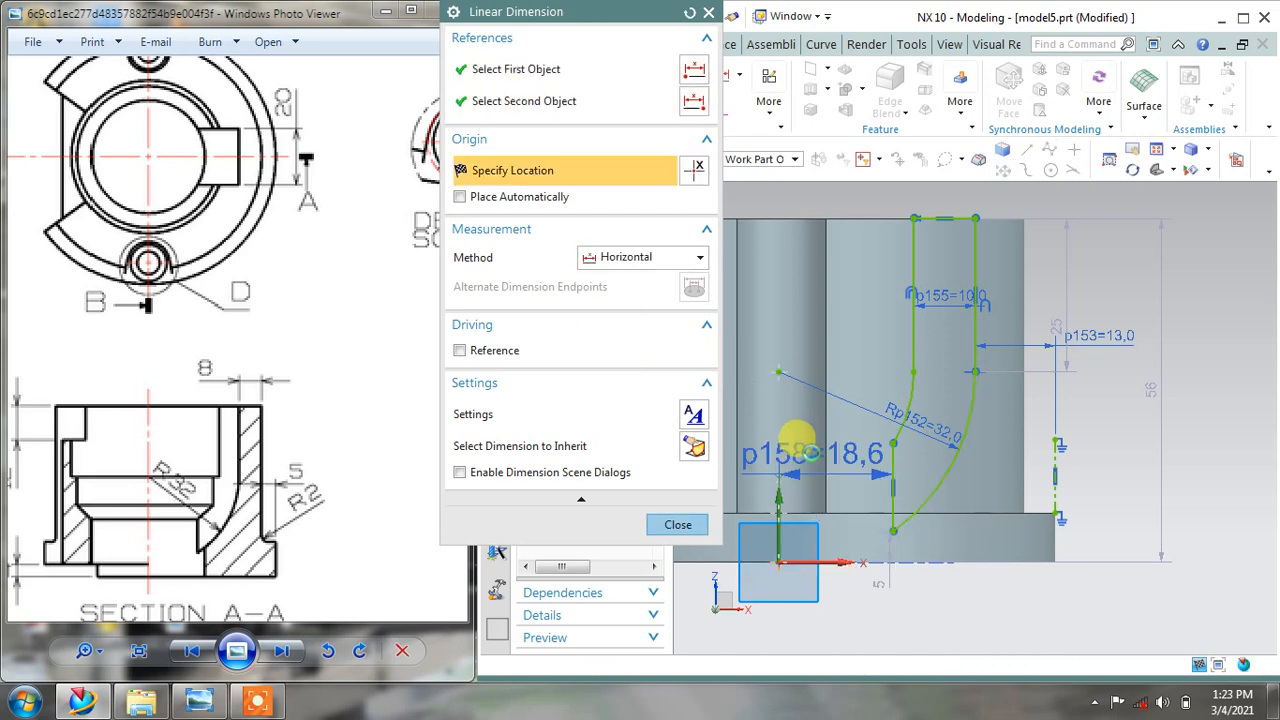
pyautogui.click(812, 453)
pyautogui.write('10')
pyautogui.press('Return')
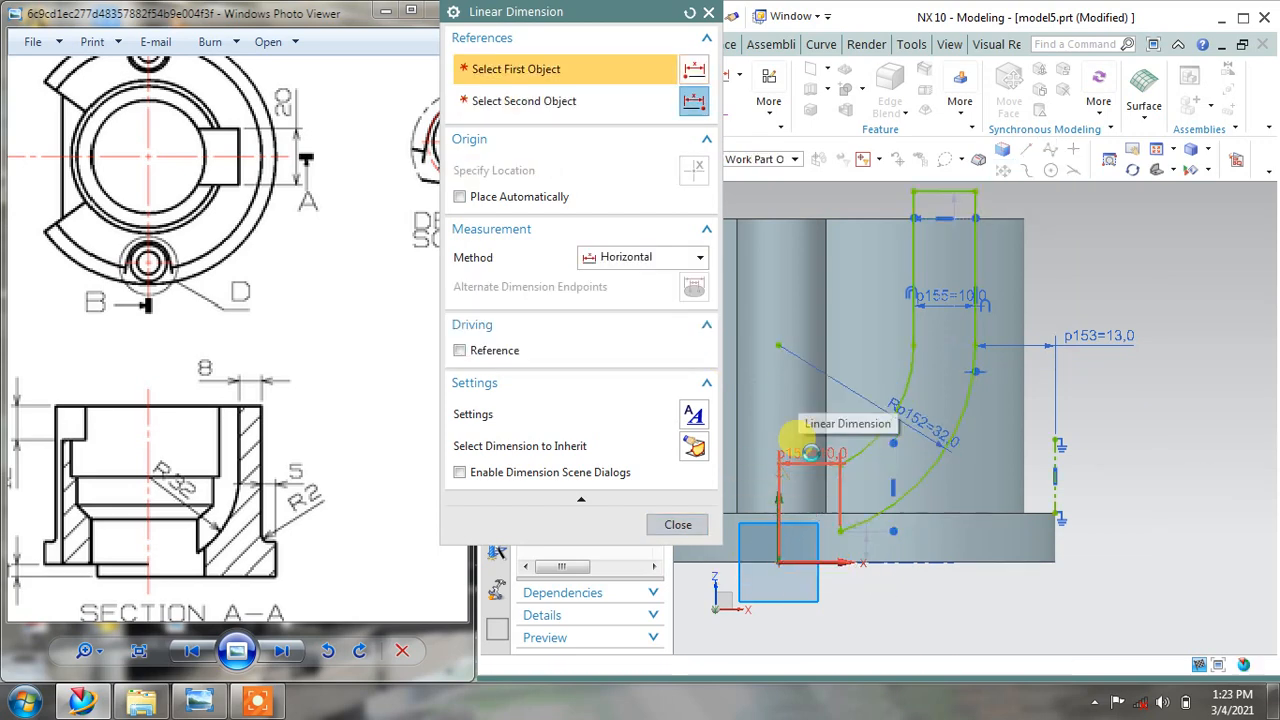
pyautogui.click(678, 524)
pyautogui.click(503, 105)
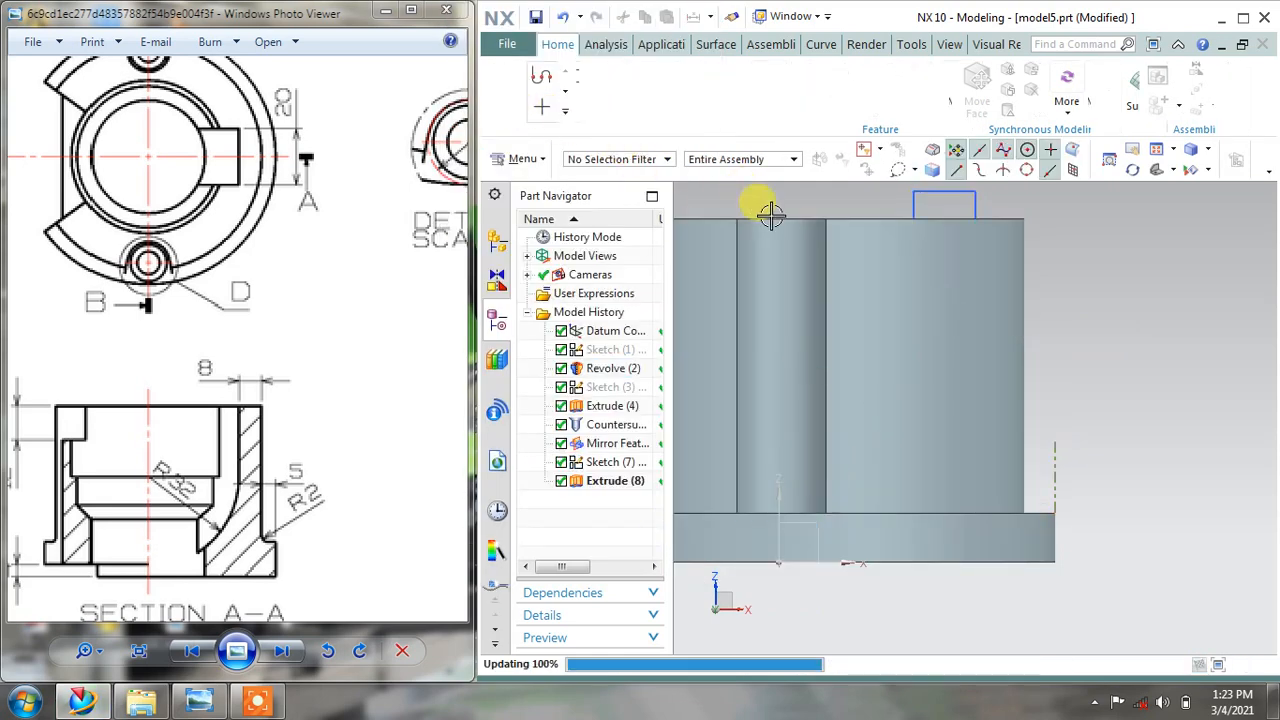
# Reopen the slot profile sketch to check it, finish it, and hide the sketch in the model
pyautogui.moveTo(766, 209)
pyautogui.mouseDown(button='middle')
pyautogui.moveTo(837, 294)
pyautogui.moveTo(862, 357)
pyautogui.moveTo(868, 337)
pyautogui.moveTo(865, 355)
pyautogui.moveTo(846, 297)
pyautogui.moveTo(849, 318)
pyautogui.moveTo(876, 334)
pyautogui.moveTo(880, 311)
pyautogui.moveTo(851, 283)
pyautogui.moveTo(934, 246)
pyautogui.mouseUp(button='middle')
pyautogui.press('F8')
pyautogui.doubleClick(948, 262)
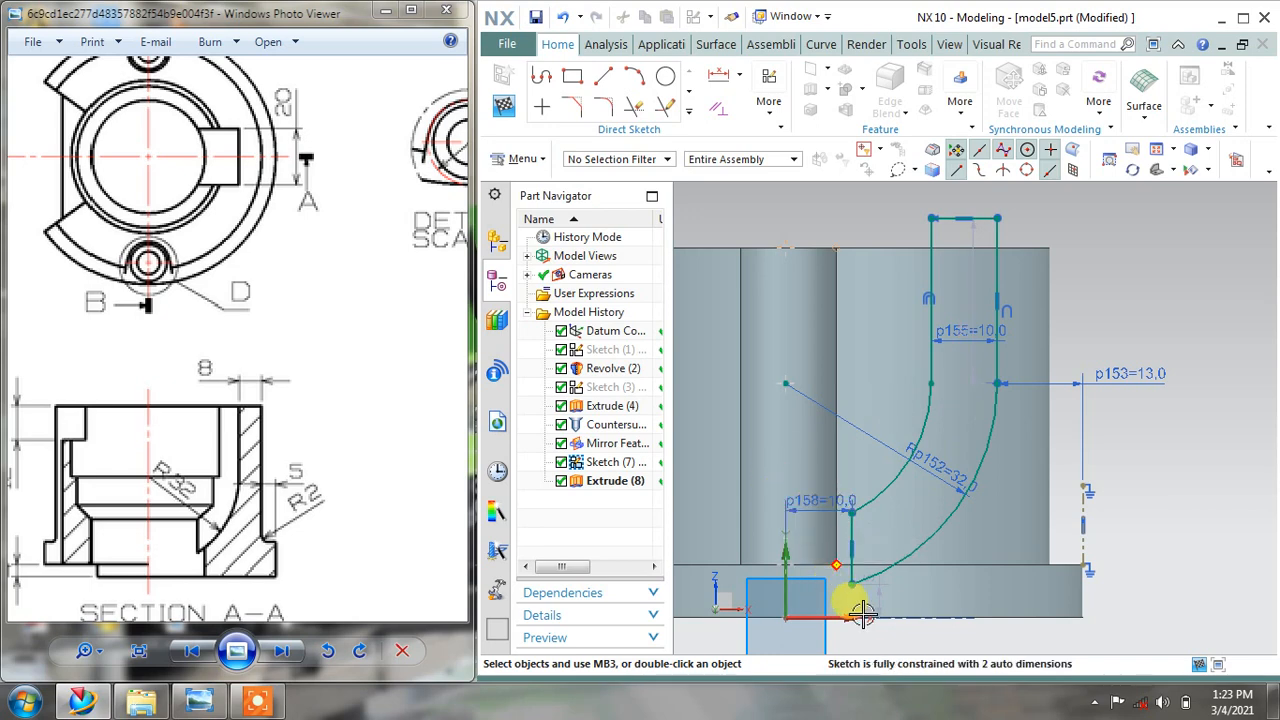
pyautogui.click(505, 107)
pyautogui.moveTo(857, 354)
pyautogui.mouseDown(button='middle')
pyautogui.moveTo(846, 340)
pyautogui.moveTo(957, 380)
pyautogui.moveTo(966, 402)
pyautogui.moveTo(951, 374)
pyautogui.moveTo(786, 323)
pyautogui.mouseUp(button='middle')
pyautogui.rightClick(762, 275)
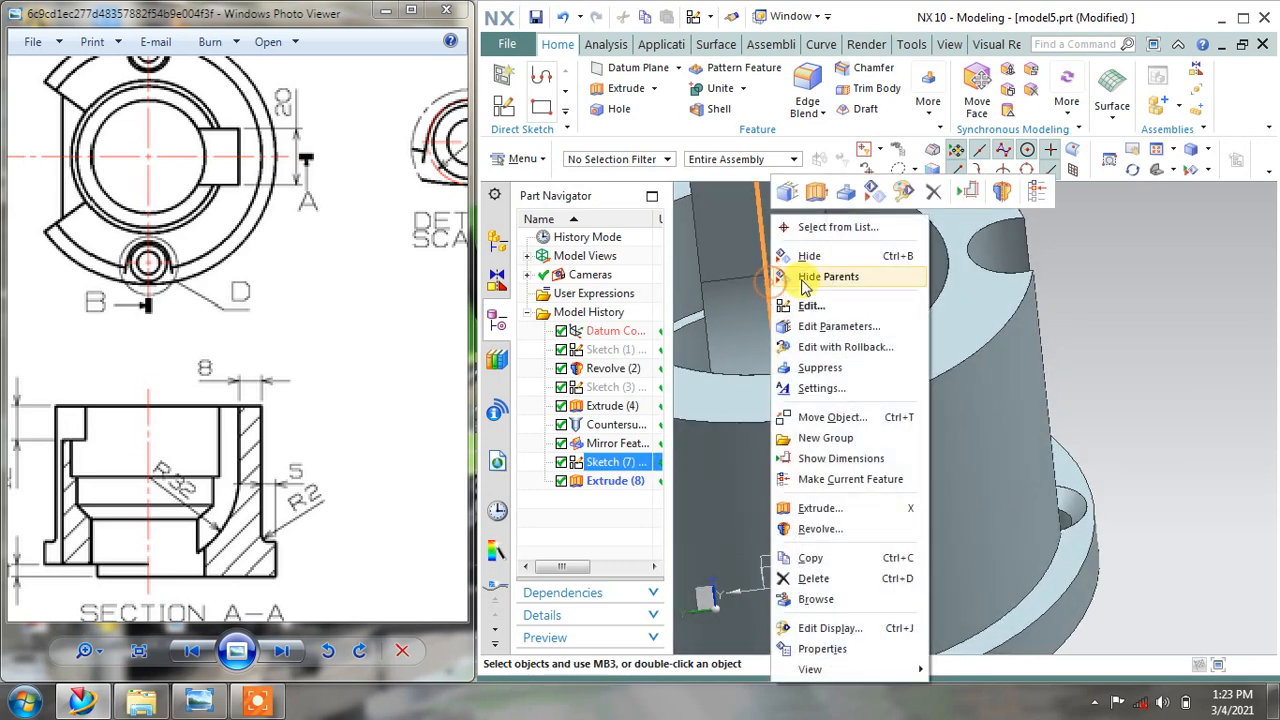
pyautogui.click(808, 257)
# Display the model as Wireframe with Dim Edges and compare the slot with Section B-B of the reference drawing
pyautogui.moveTo(908, 377)
pyautogui.mouseDown(button='middle')
pyautogui.moveTo(889, 349)
pyautogui.moveTo(887, 375)
pyautogui.moveTo(1192, 198)
pyautogui.mouseUp(button='middle')
pyautogui.click(1210, 150)
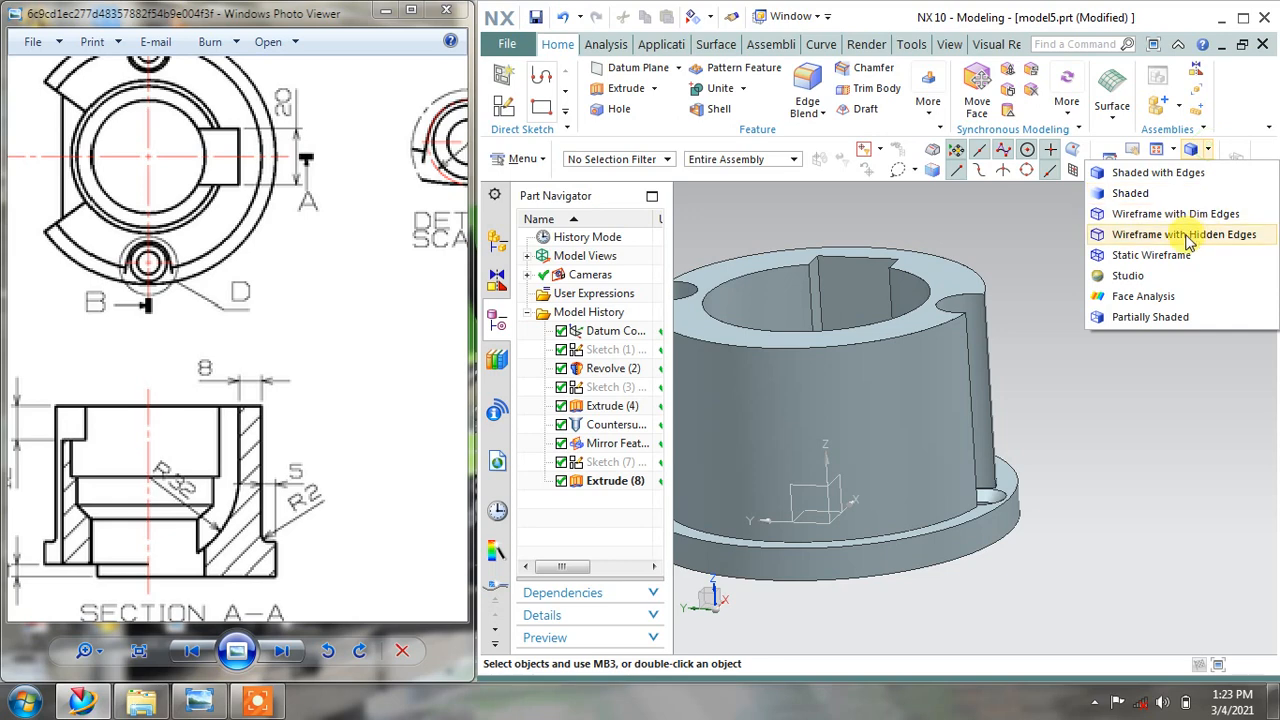
pyautogui.click(1184, 214)
pyautogui.moveTo(1089, 358)
pyautogui.mouseDown(button='middle')
pyautogui.moveTo(1049, 337)
pyautogui.moveTo(1060, 351)
pyautogui.moveTo(1102, 338)
pyautogui.moveTo(1102, 350)
pyautogui.mouseUp(button='middle')
pyautogui.moveTo(184, 484); pyautogui.dragTo(460, 490)
pyautogui.moveTo(134, 411); pyautogui.dragTo(363, 416)
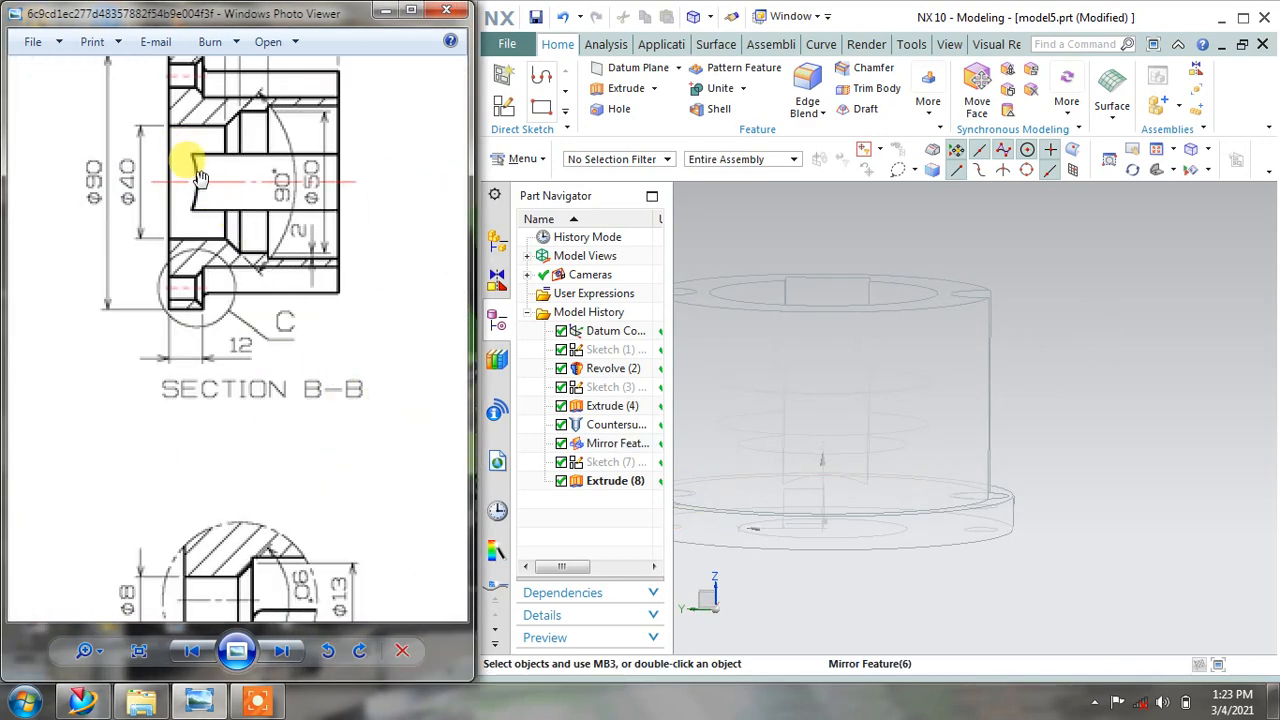
pyautogui.click(785, 493)
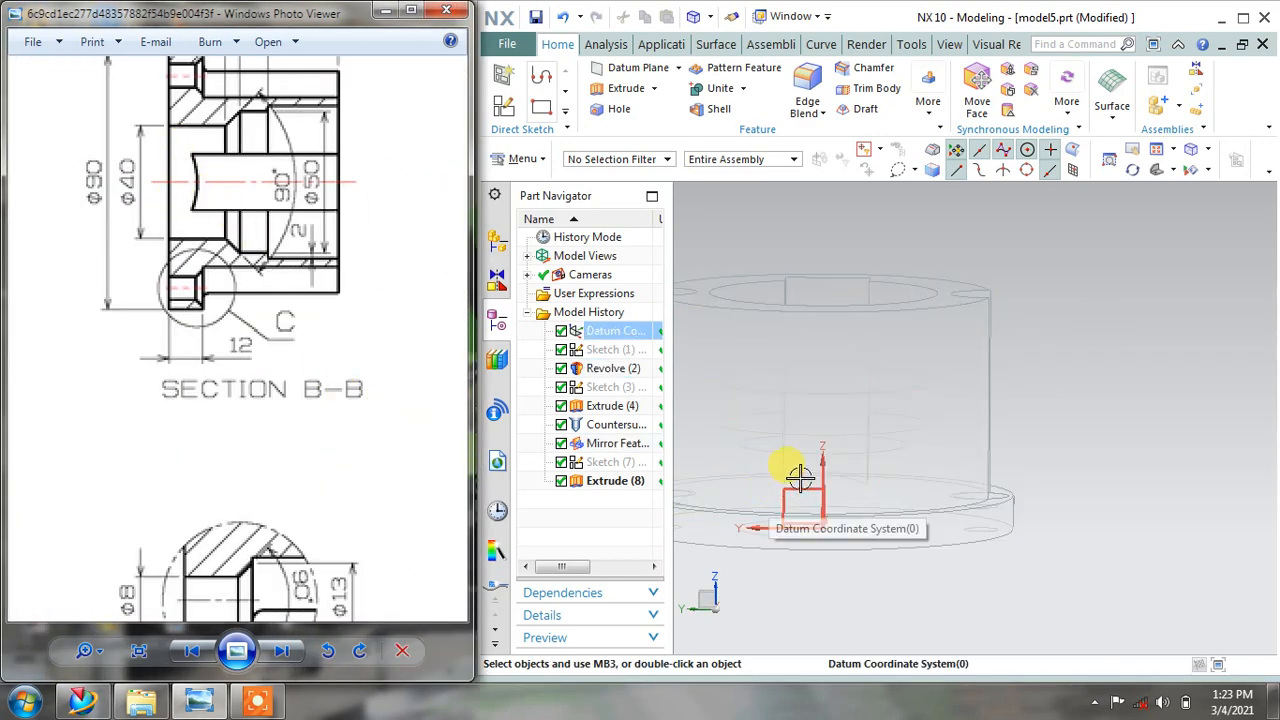
pyautogui.press('Escape')
pyautogui.moveTo(846, 466); pyautogui.dragTo(1118, 205, button='middle')
pyautogui.click(875, 459)
pyautogui.press('Escape')
# Switch the model display to Shaded with Edges and inspect the slot cut from above
pyautogui.click(1204, 172)
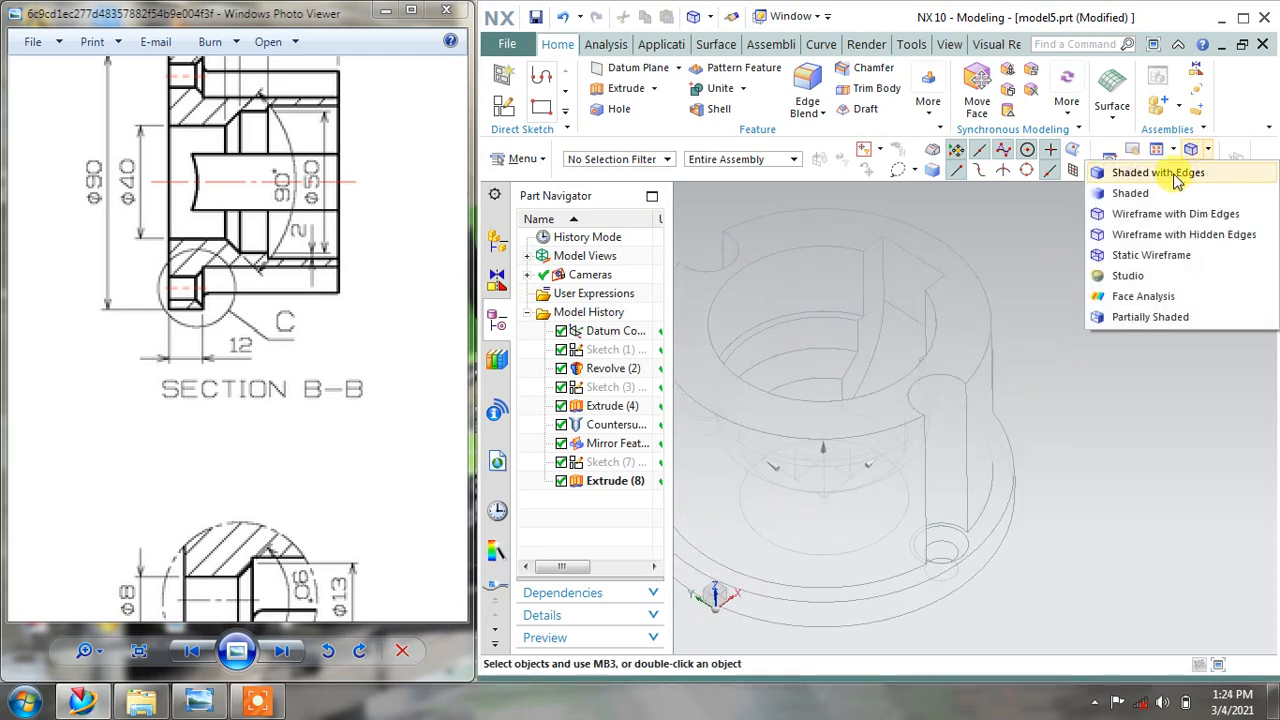
pyautogui.click(1120, 169)
pyautogui.scroll(-2, 1110, 320)
pyautogui.moveTo(1110, 320)
pyautogui.mouseDown(button='middle')
pyautogui.moveTo(1111, 343)
pyautogui.moveTo(1116, 334)
pyautogui.mouseUp(button='middle')
pyautogui.scroll(5, 1116, 334)
pyautogui.scroll(-3, 1066, 300)
pyautogui.moveTo(1060, 286)
pyautogui.mouseDown(button='middle')
pyautogui.moveTo(1023, 263)
pyautogui.moveTo(1056, 268)
pyautogui.moveTo(1029, 251)
pyautogui.moveTo(1036, 282)
pyautogui.mouseUp(button='middle')
# Examine the top view and Section A-A in the reference drawing for the remaining features
pyautogui.moveTo(357, 387); pyautogui.dragTo(285, 261)
pyautogui.scroll(-4, 287, 261)
pyautogui.moveTo(374, 298)
pyautogui.mouseDown()
pyautogui.moveTo(308, 298)
pyautogui.moveTo(252, 257)
pyautogui.mouseUp()
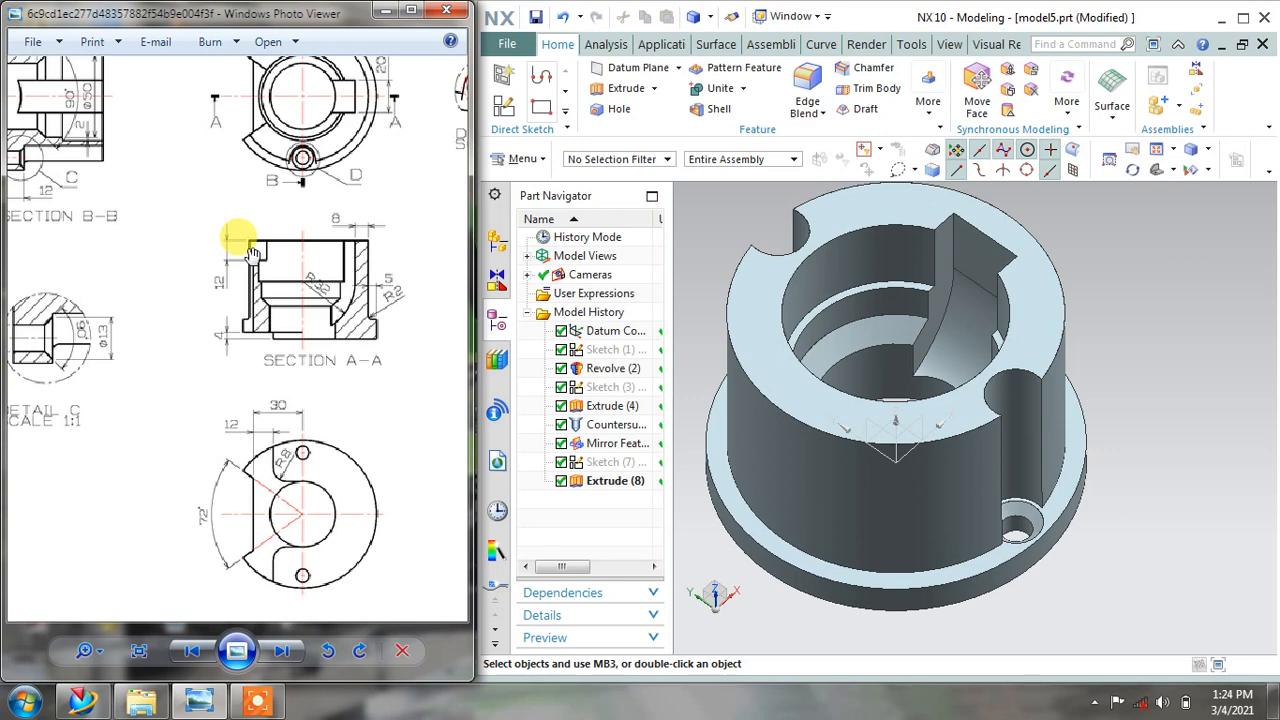
pyautogui.moveTo(330, 180)
pyautogui.mouseDown()
pyautogui.moveTo(318, 168)
pyautogui.moveTo(232, 278)
pyautogui.moveTo(145, 322)
pyautogui.moveTo(310, 266)
pyautogui.mouseUp()
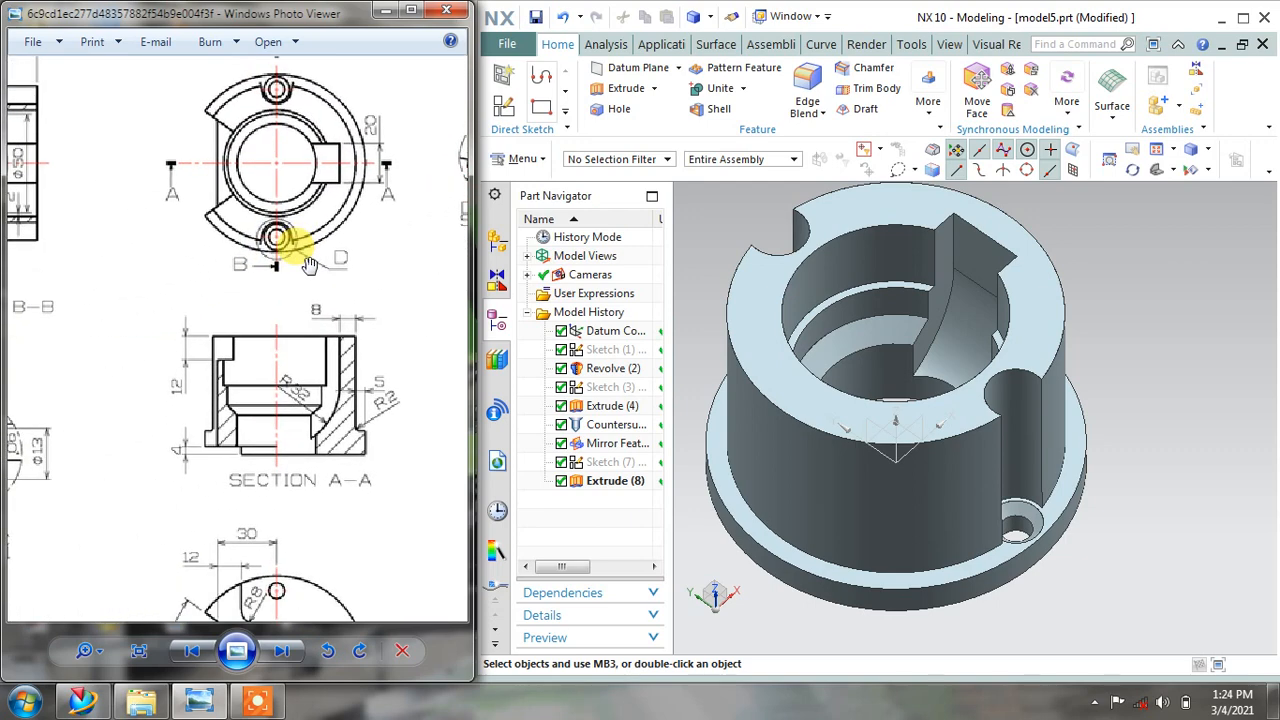
# Check the isometric view in the reference drawing and start a new sketch on the part's top face
pyautogui.moveTo(287, 340)
pyautogui.mouseDown()
pyautogui.moveTo(297, 306)
pyautogui.moveTo(337, 334)
pyautogui.moveTo(86, 380)
pyautogui.moveTo(247, 335)
pyautogui.moveTo(266, 149)
pyautogui.moveTo(252, 236)
pyautogui.mouseUp()
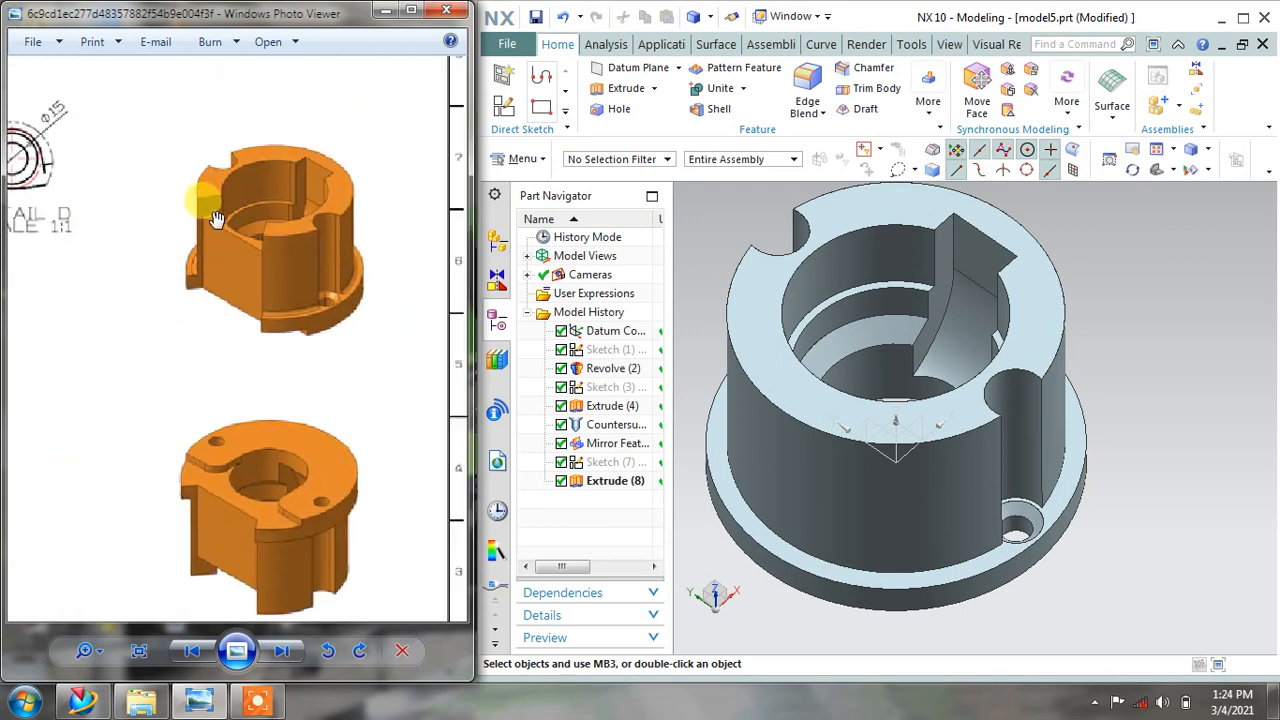
pyautogui.scroll(2, 216, 218)
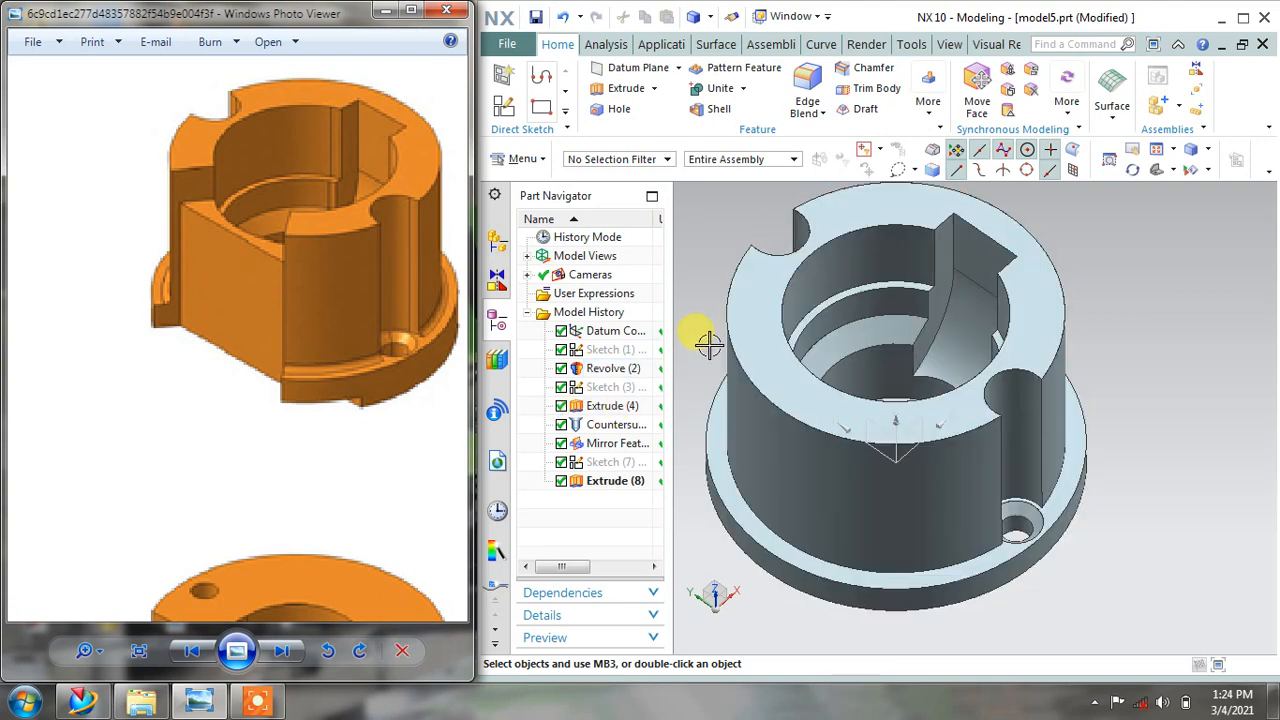
pyautogui.moveTo(709, 343); pyautogui.dragTo(721, 324, button='middle')
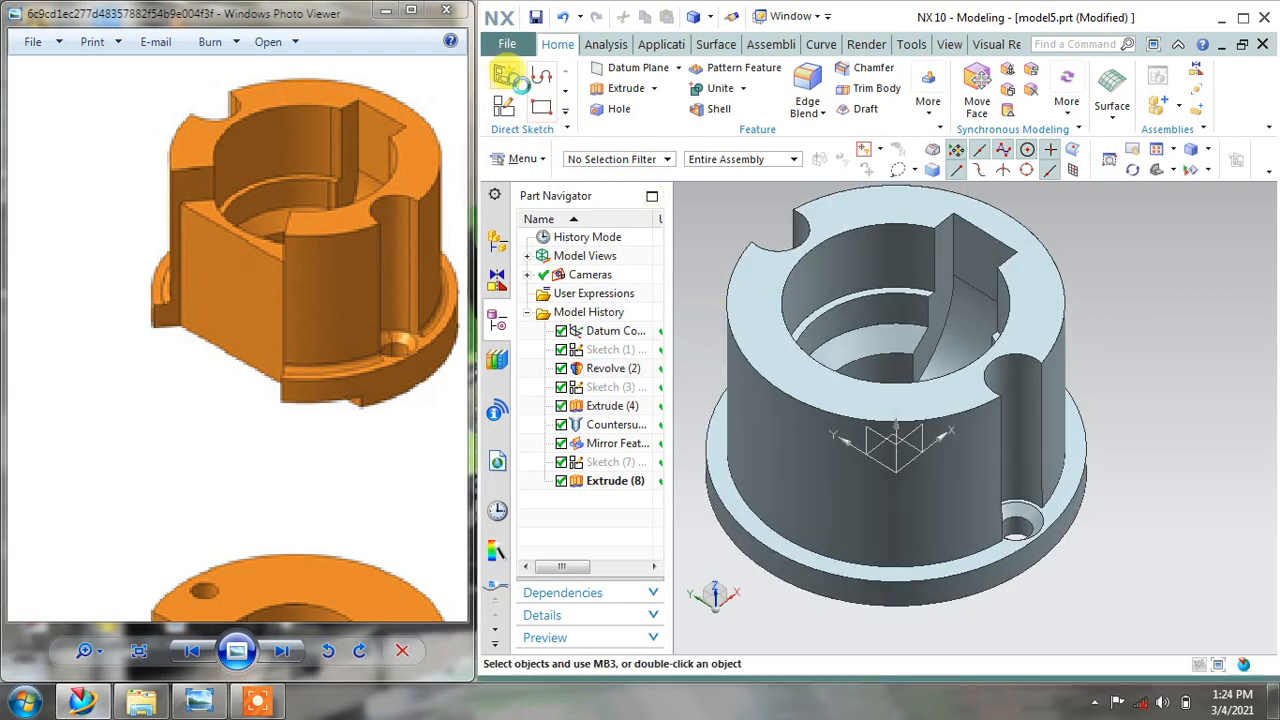
pyautogui.click(507, 77)
pyautogui.click(786, 386)
pyautogui.click(611, 300)
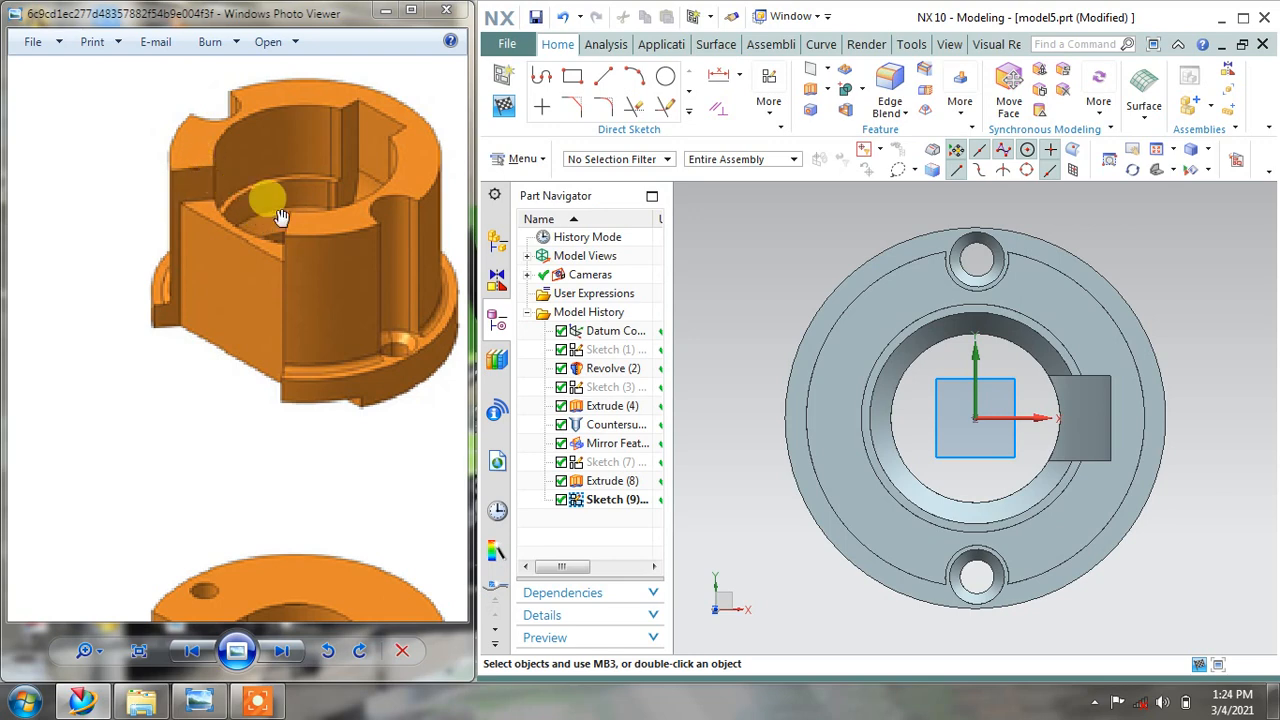
# Examine the bottom view in the reference drawing for the angular extent and the dimensions of the side cutout
pyautogui.scroll(-2, 265, 365)
pyautogui.scroll(-1, 282, 372)
pyautogui.moveTo(128, 352)
pyautogui.mouseDown()
pyautogui.moveTo(437, 330)
pyautogui.moveTo(260, 346)
pyautogui.moveTo(194, 280)
pyautogui.moveTo(208, 274)
pyautogui.mouseUp()
pyautogui.scroll(2, 306, 556)
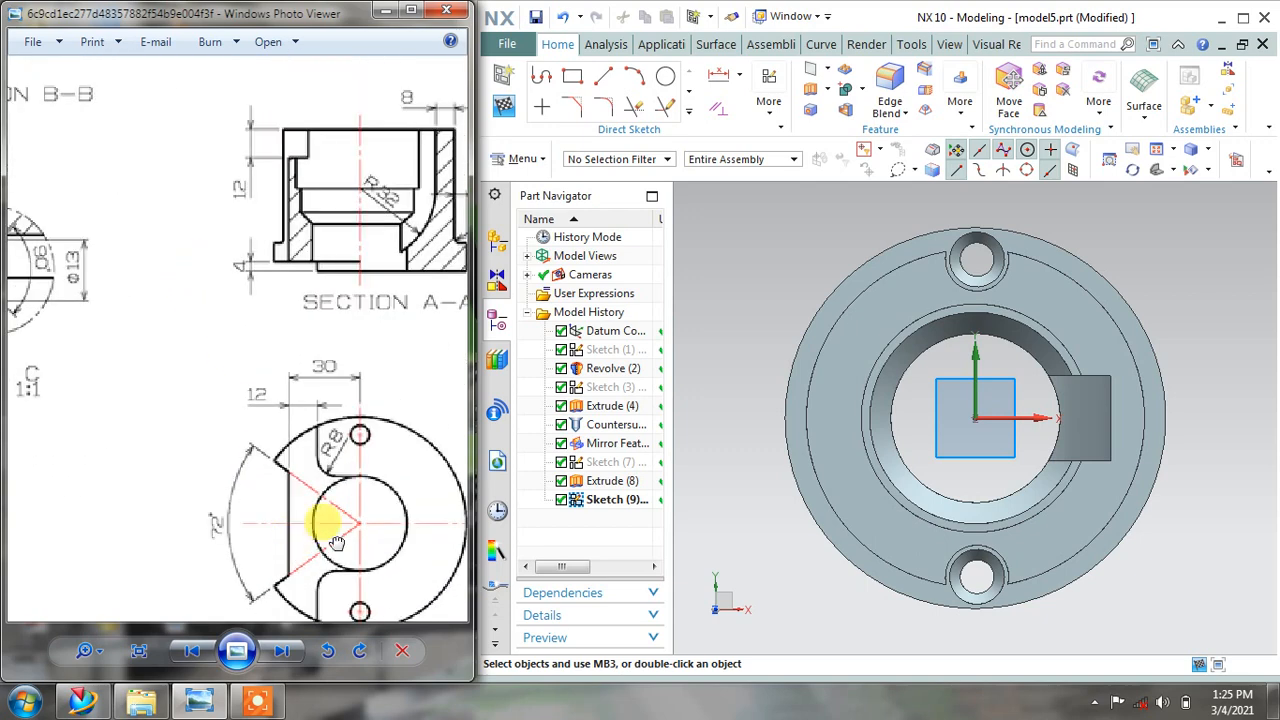
pyautogui.moveTo(336, 543); pyautogui.dragTo(263, 420)
pyautogui.scroll(1, 258, 405)
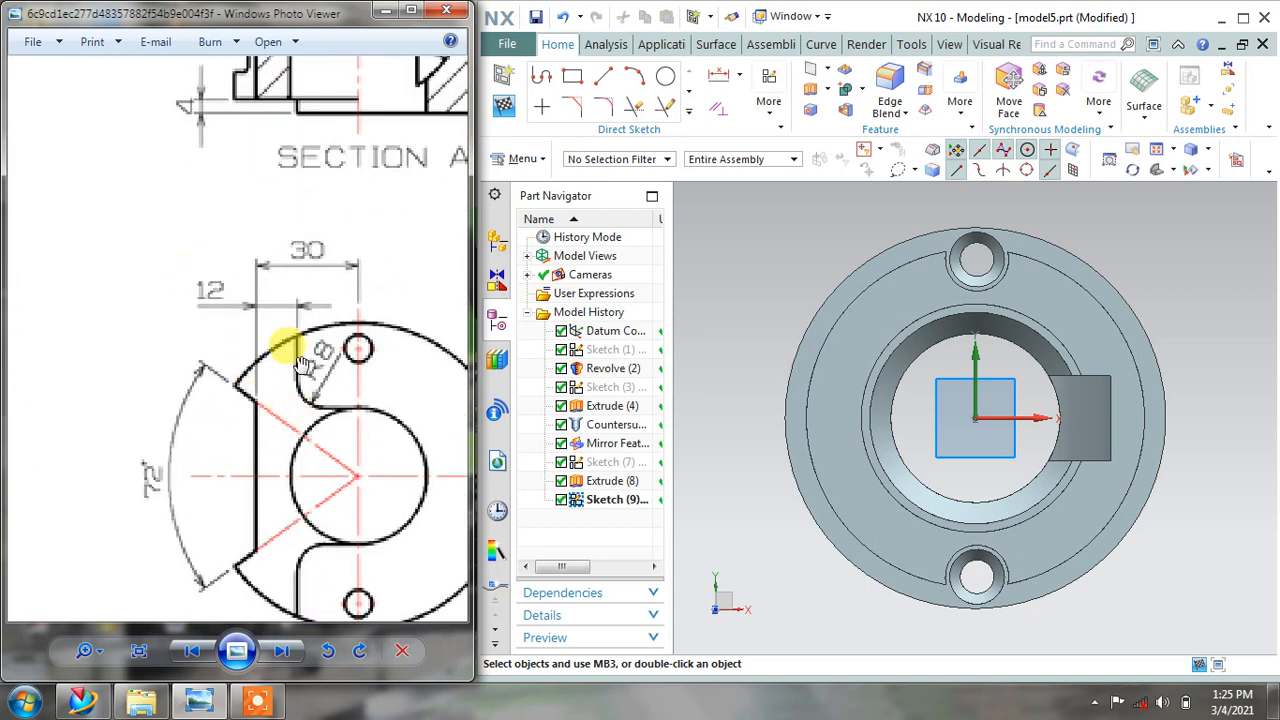
pyautogui.scroll(-2, 297, 340)
pyautogui.scroll(1, 263, 271)
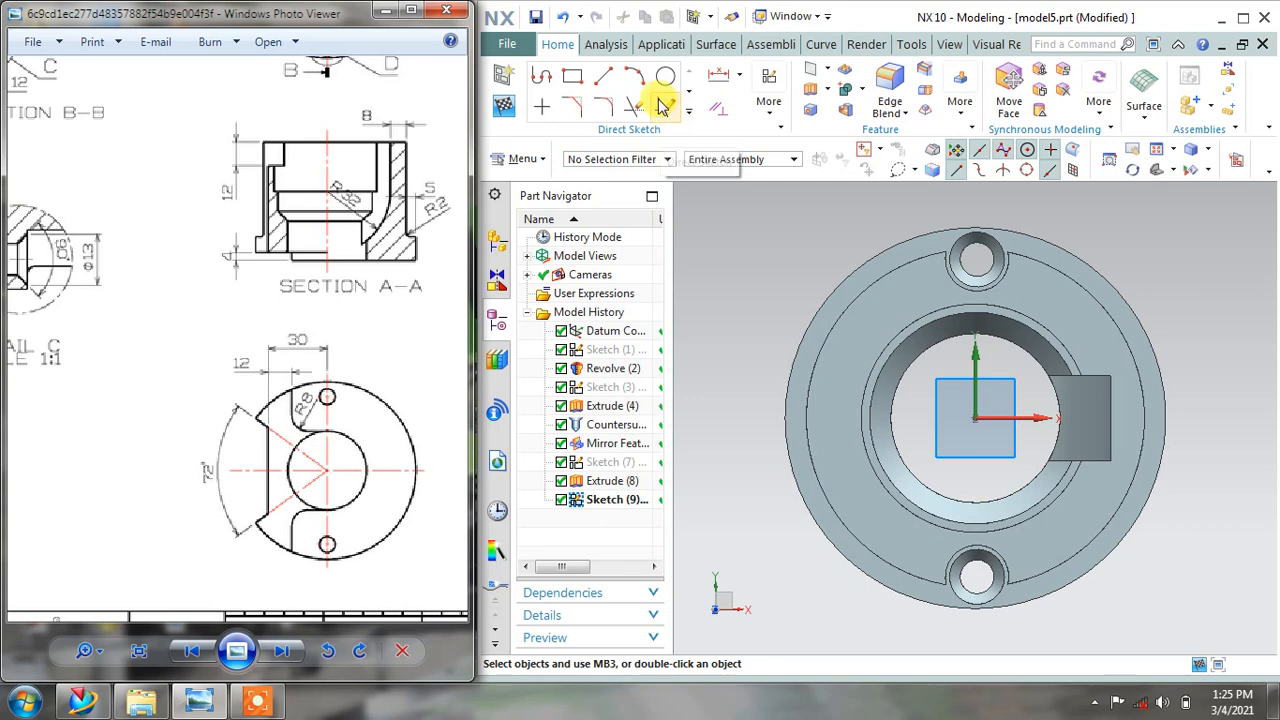
# Sketch two lines from the centre past the flange opposite the slot, one above the X axis and one below, ending near XC -54, YC -26
pyautogui.click(603, 77)
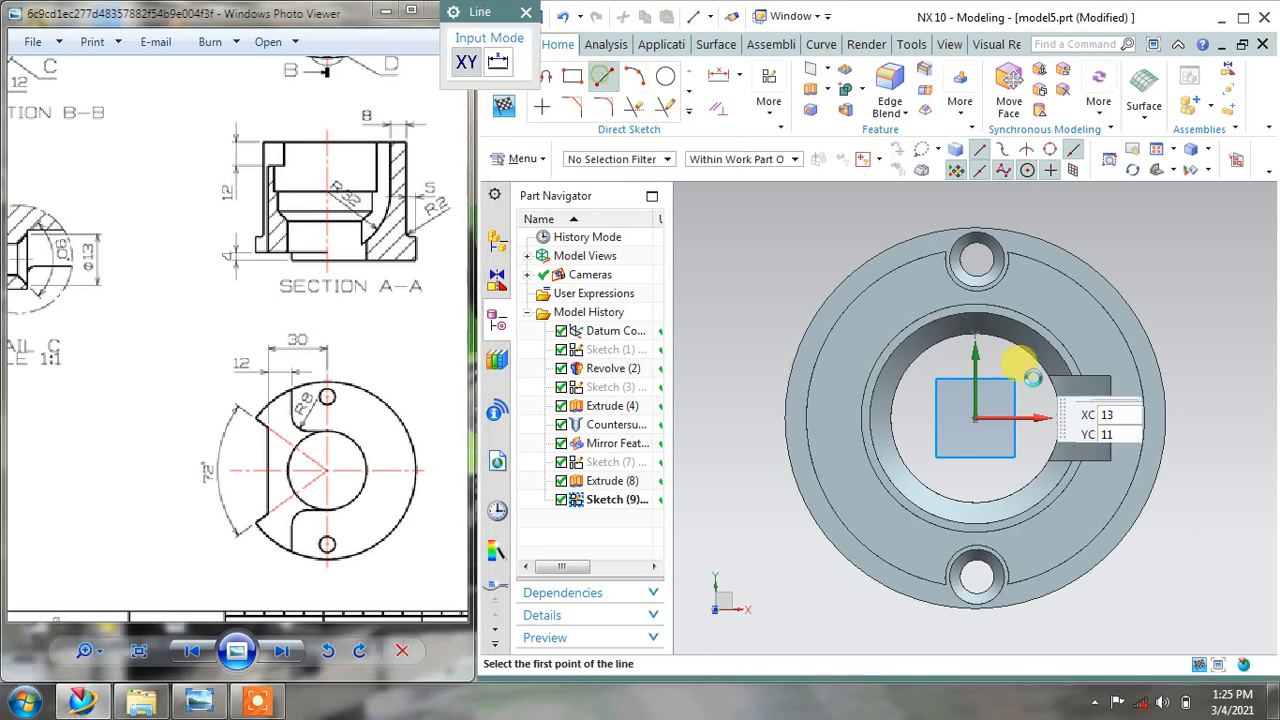
pyautogui.click(975, 418)
pyautogui.click(755, 320)
pyautogui.press('Escape')
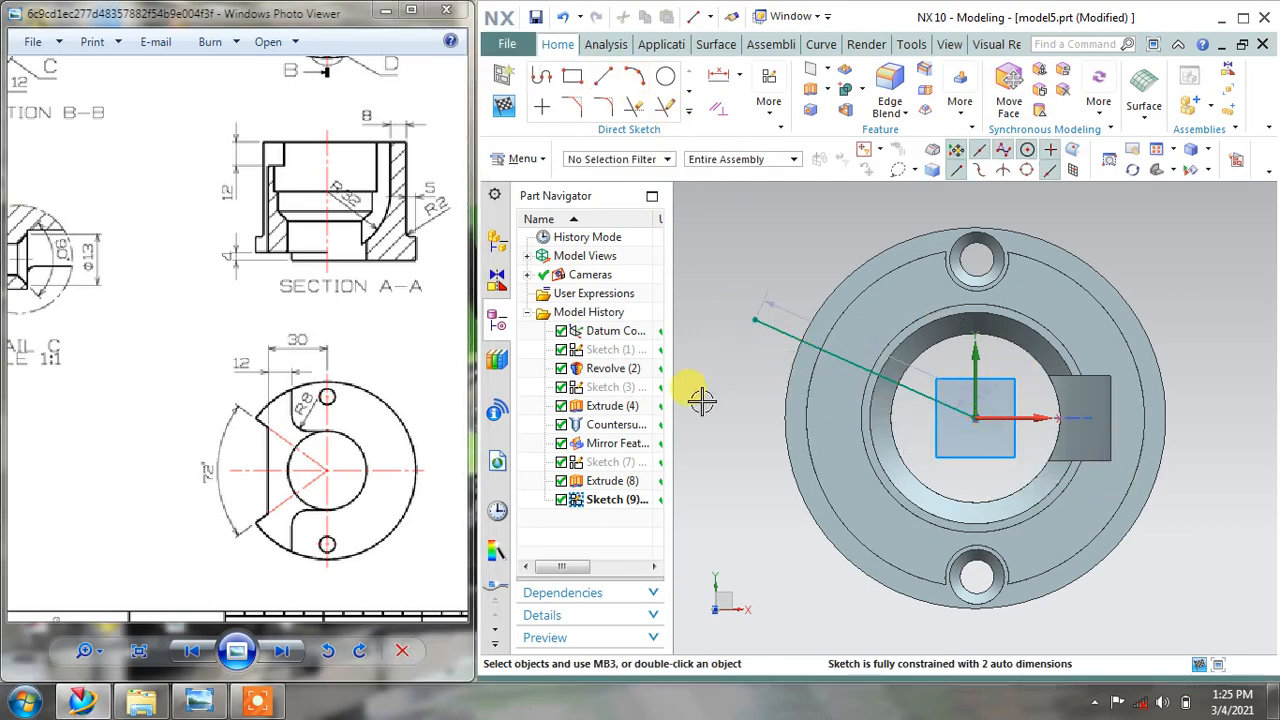
pyautogui.click(976, 418)
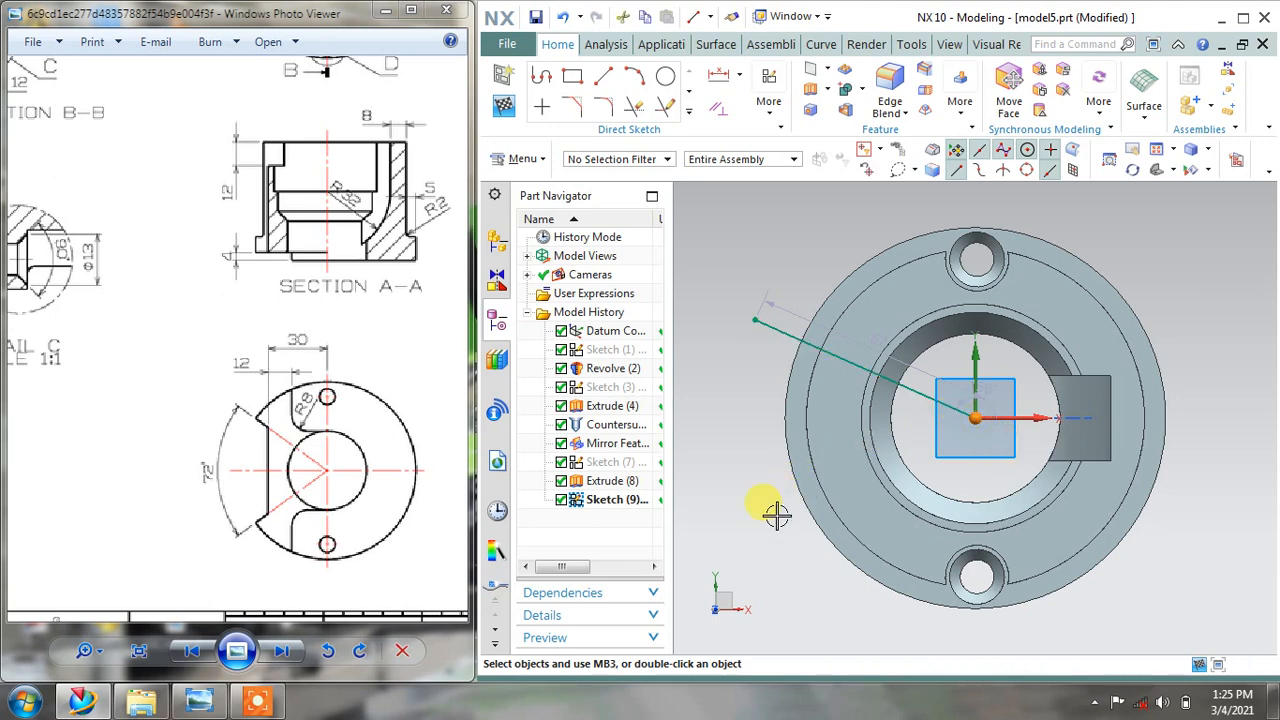
pyautogui.click(603, 77)
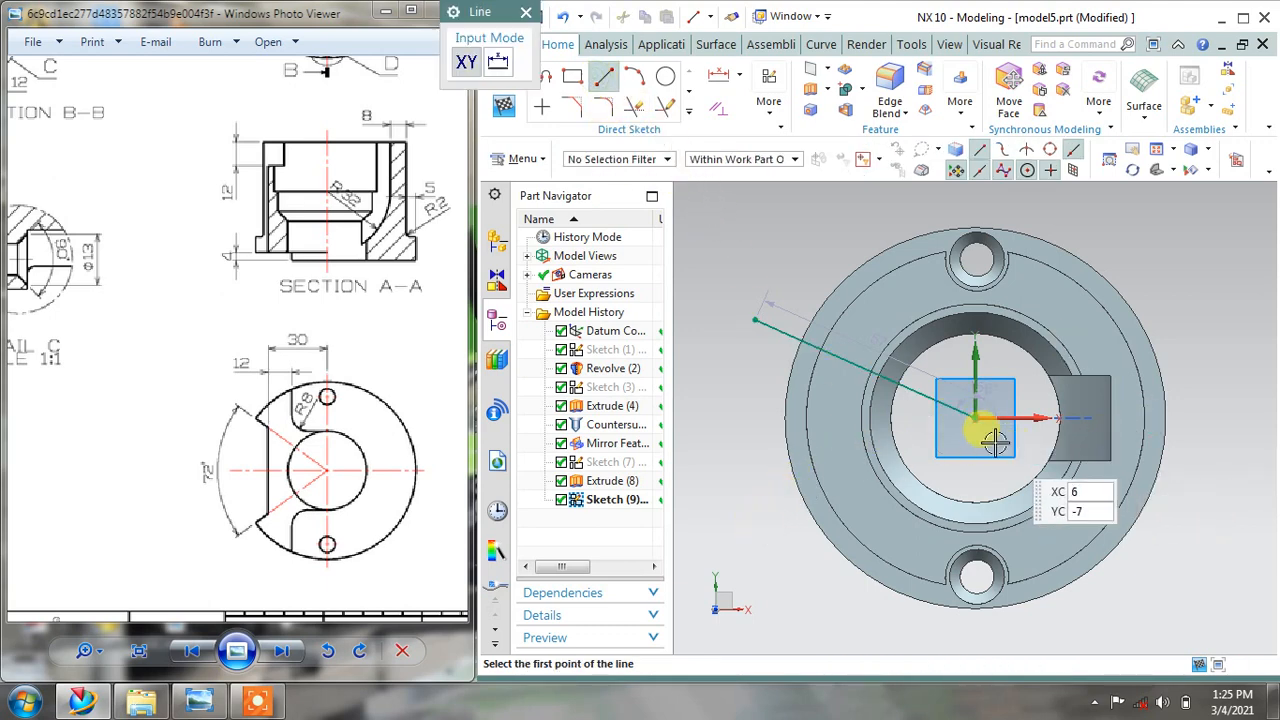
pyautogui.click(976, 418)
pyautogui.click(747, 528)
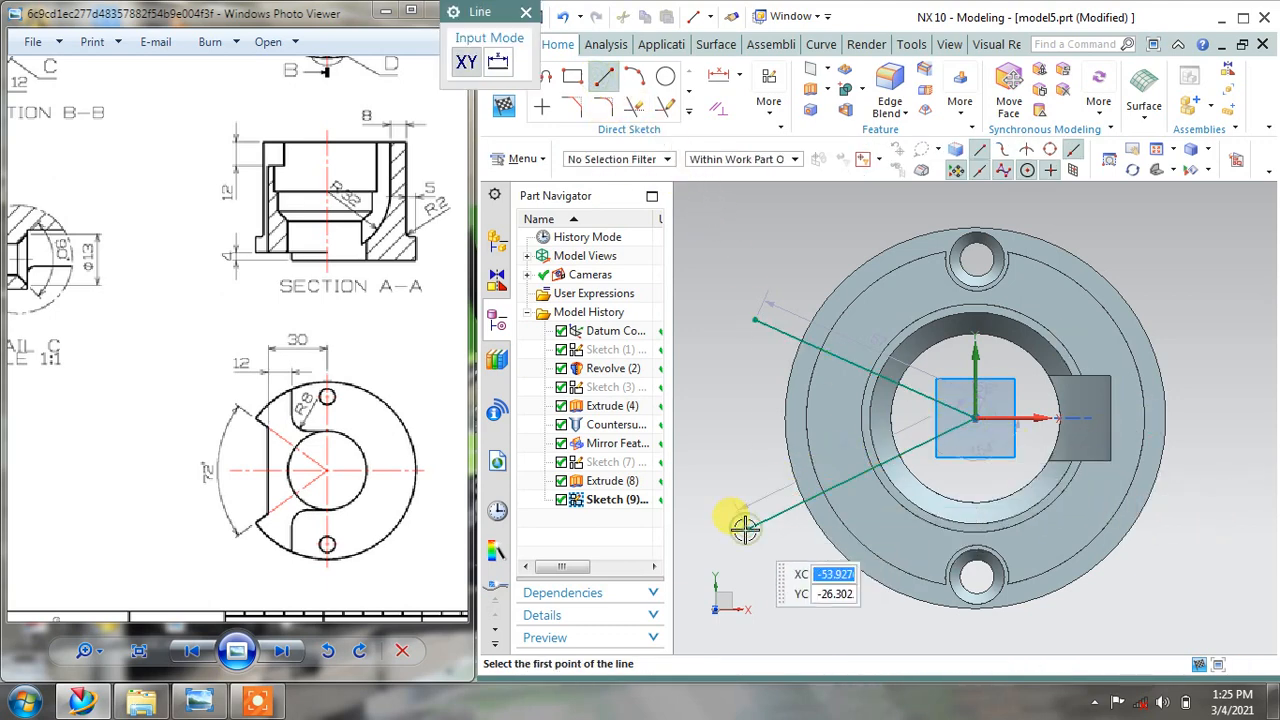
pyautogui.press('Escape')
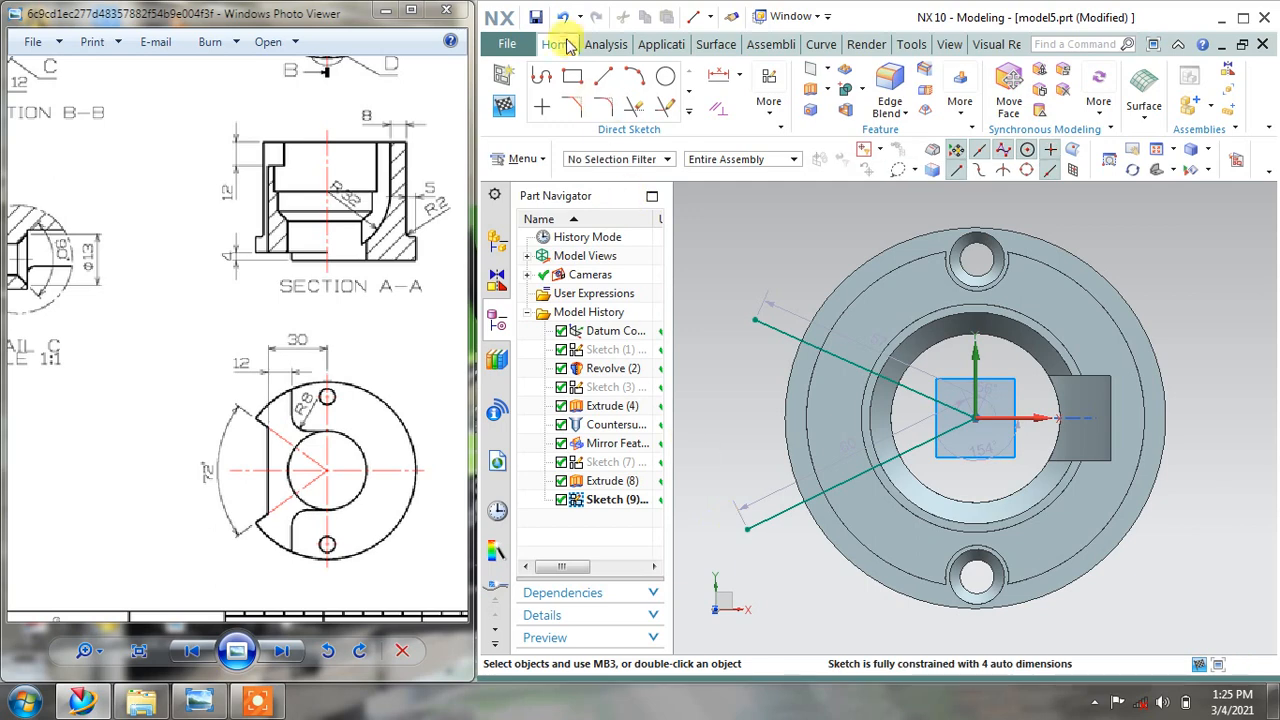
# Add an angular dimension of 72/2 between the upper line and the X axis
pyautogui.click(738, 78)
pyautogui.click(746, 170)
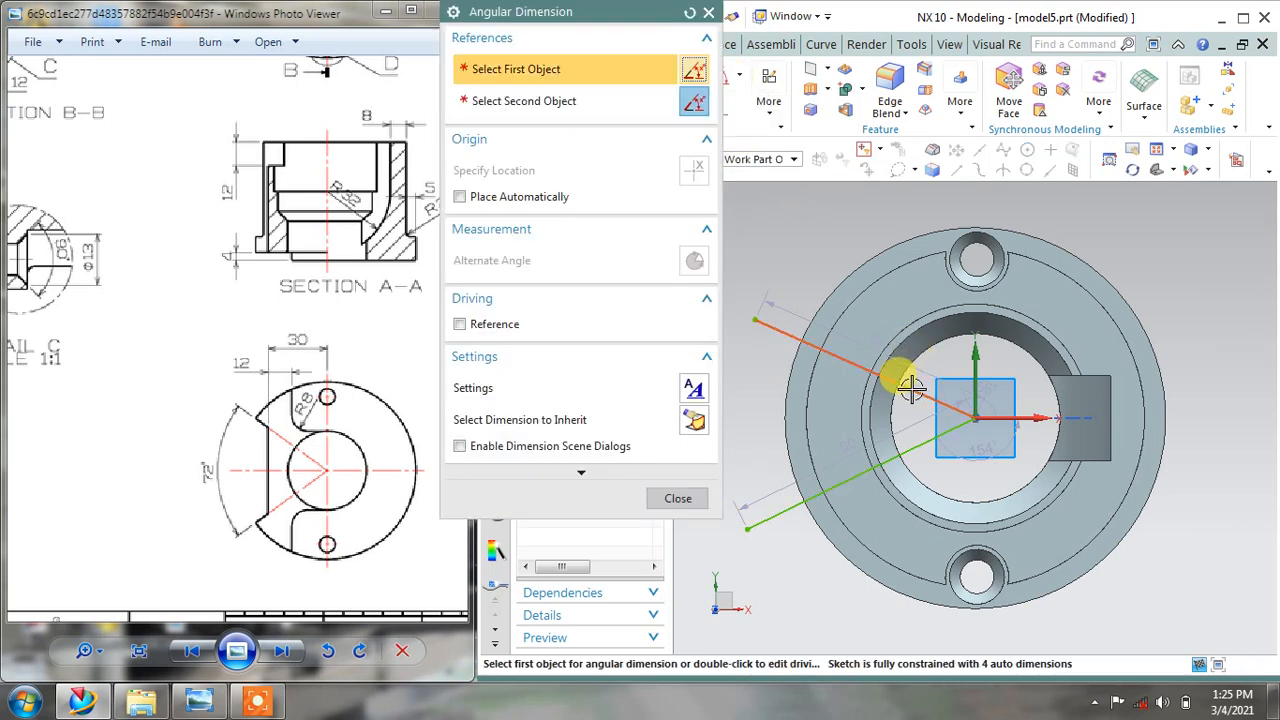
pyautogui.click(930, 393)
pyautogui.click(1025, 416)
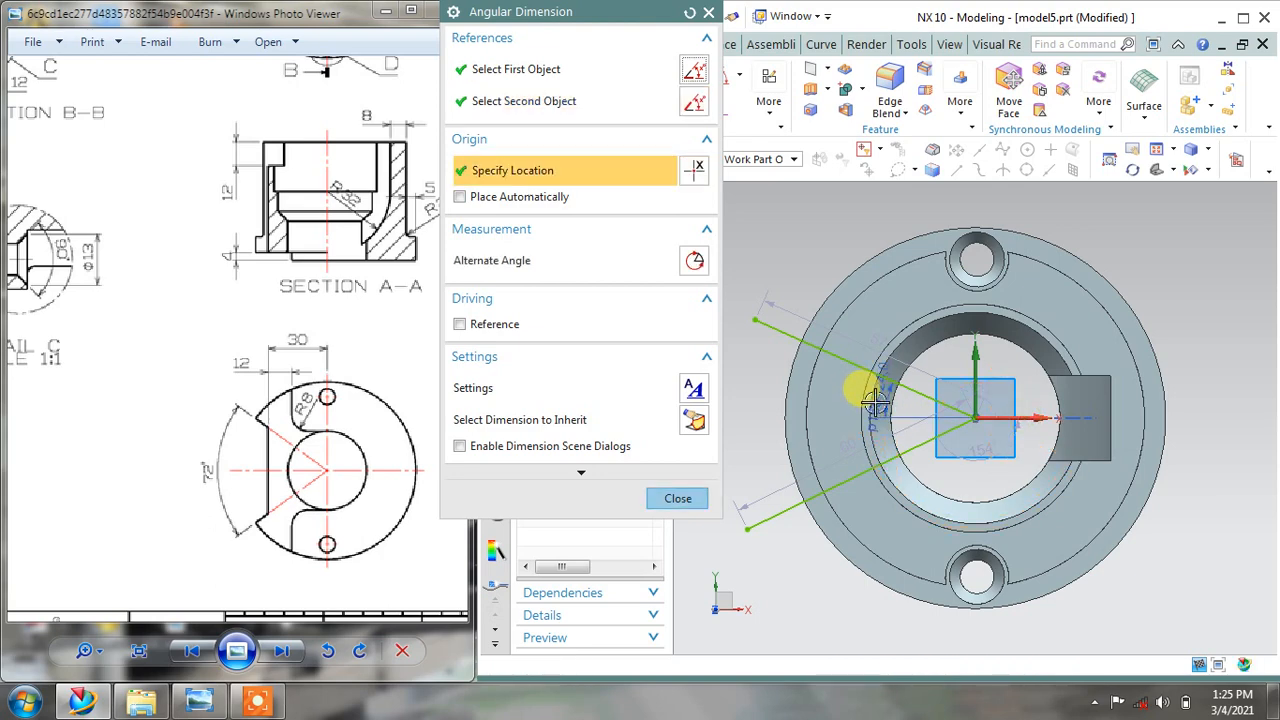
pyautogui.click(876, 398)
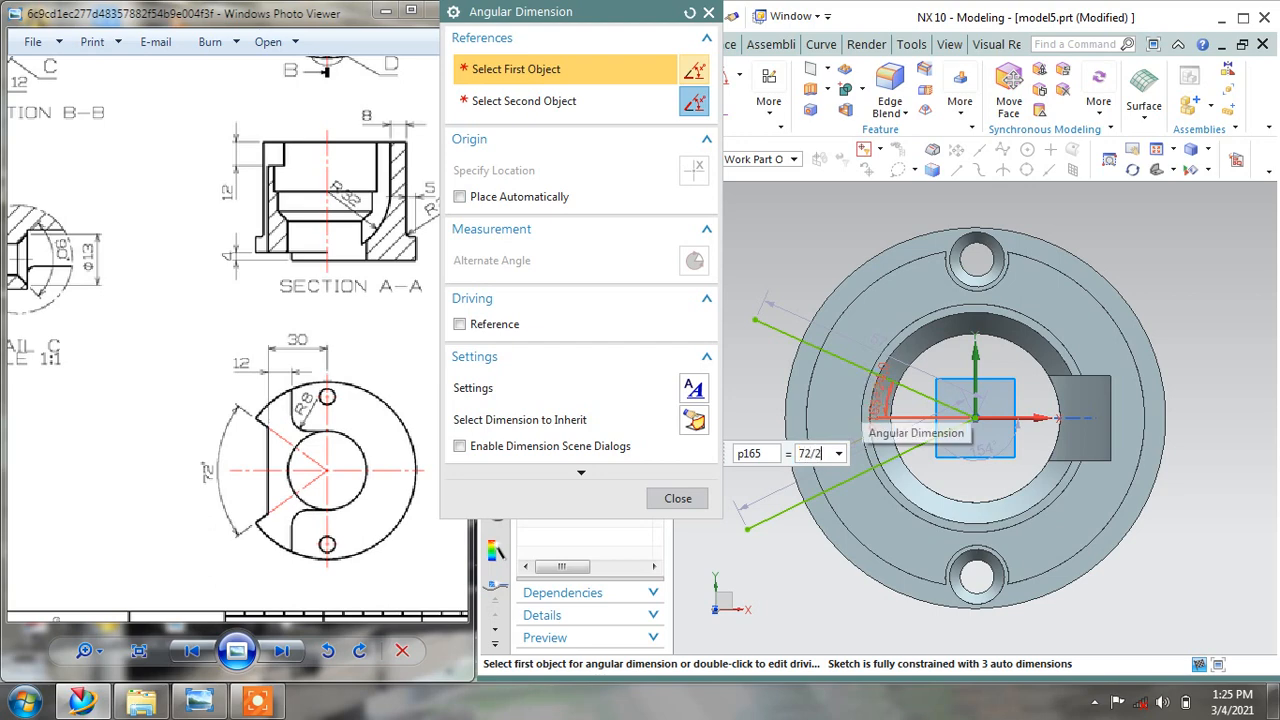
pyautogui.click(870, 395)
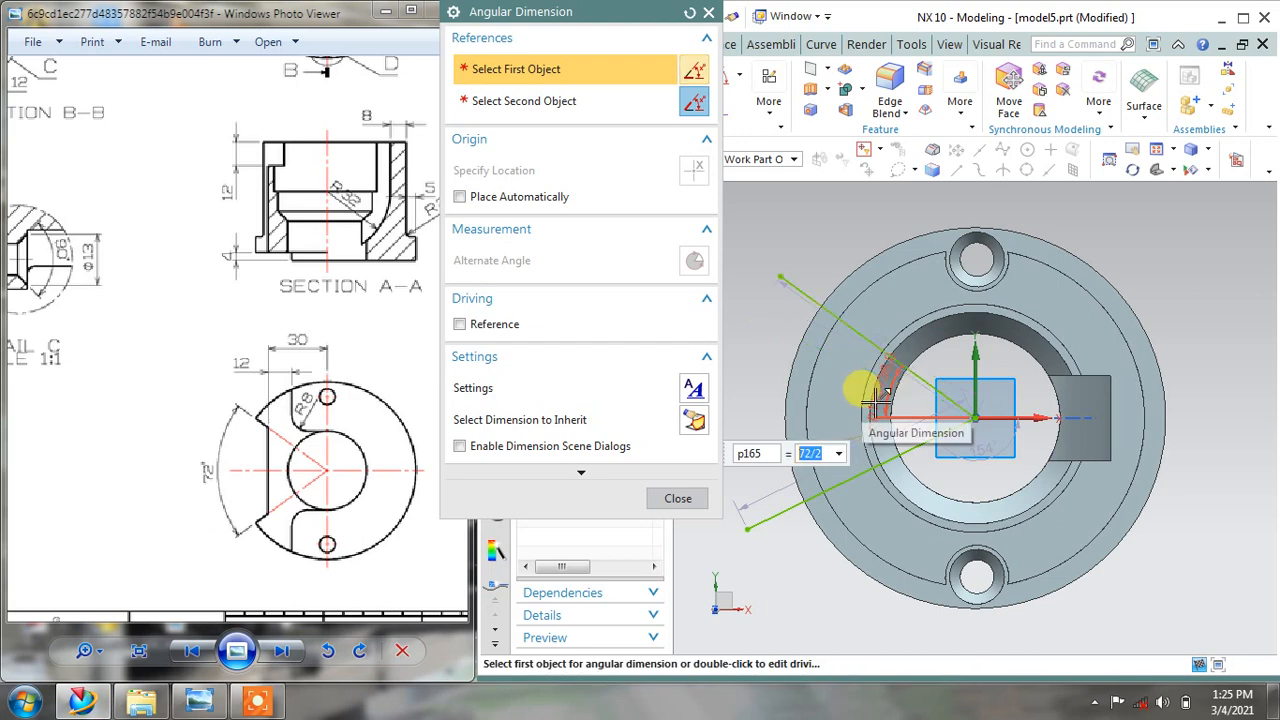
pyautogui.click(677, 499)
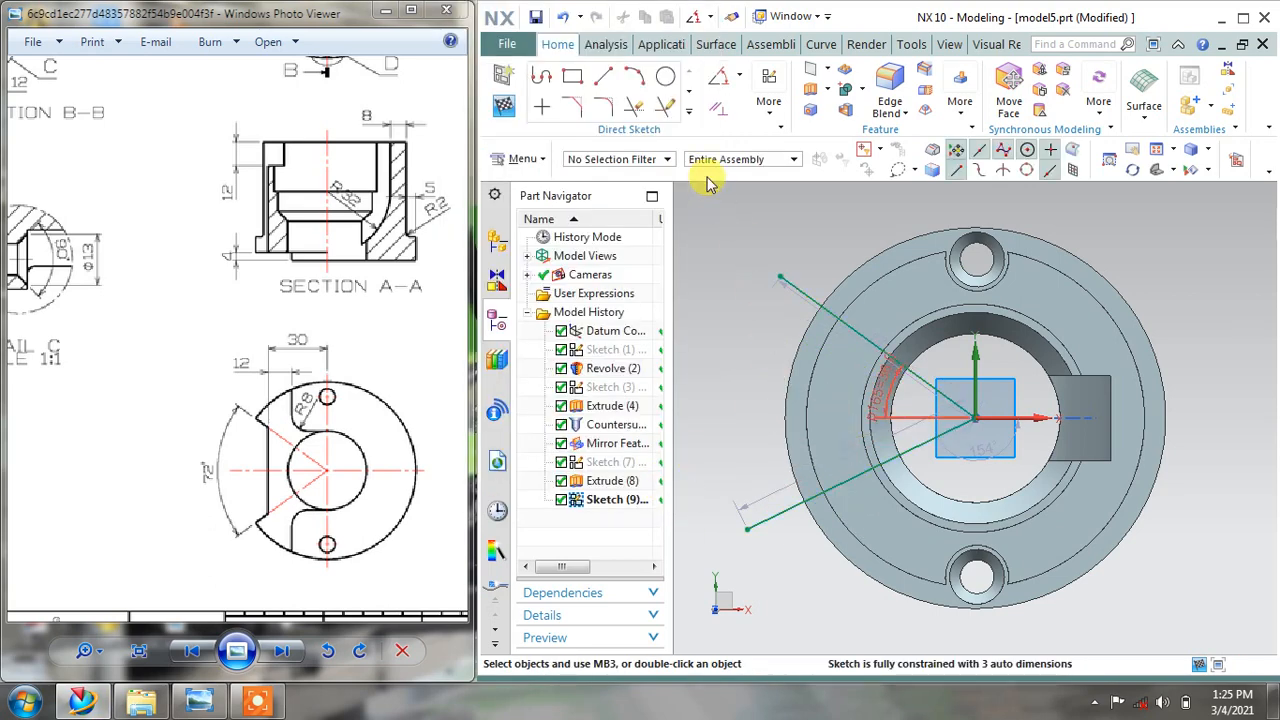
# Add an angular dimension of 72/2 between the lower line and the X axis
pyautogui.click(720, 85)
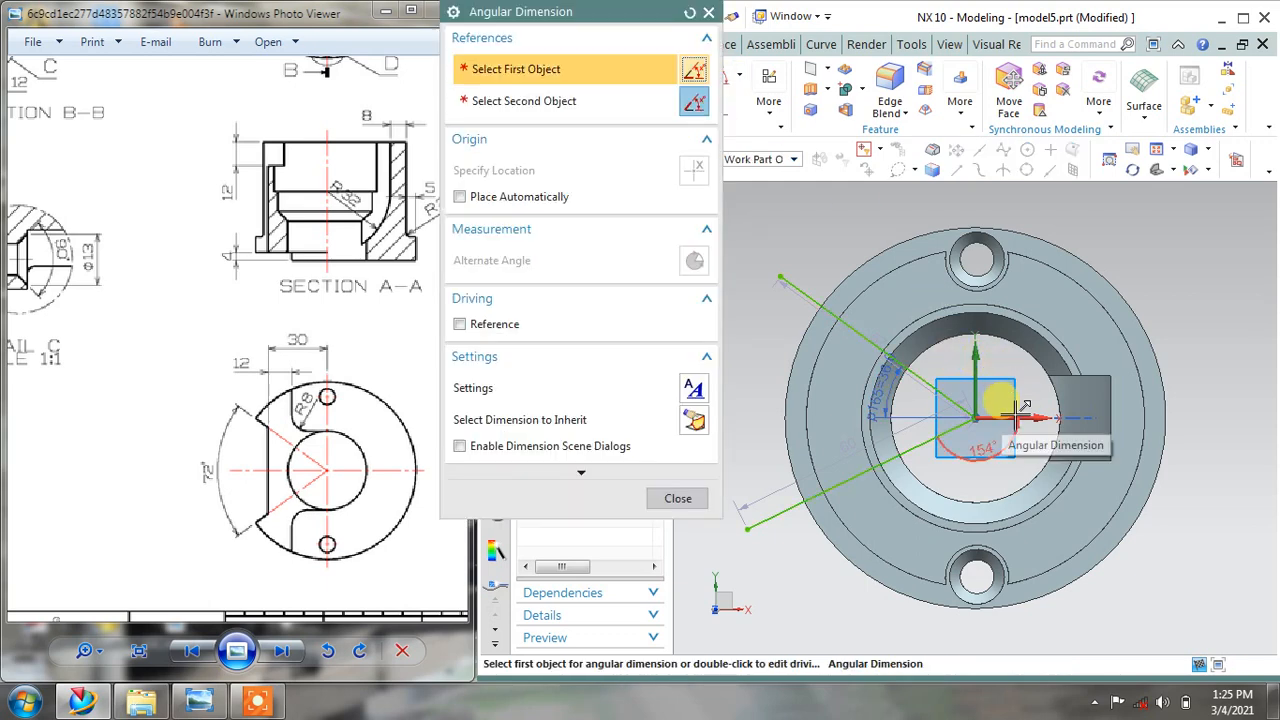
pyautogui.click(979, 423)
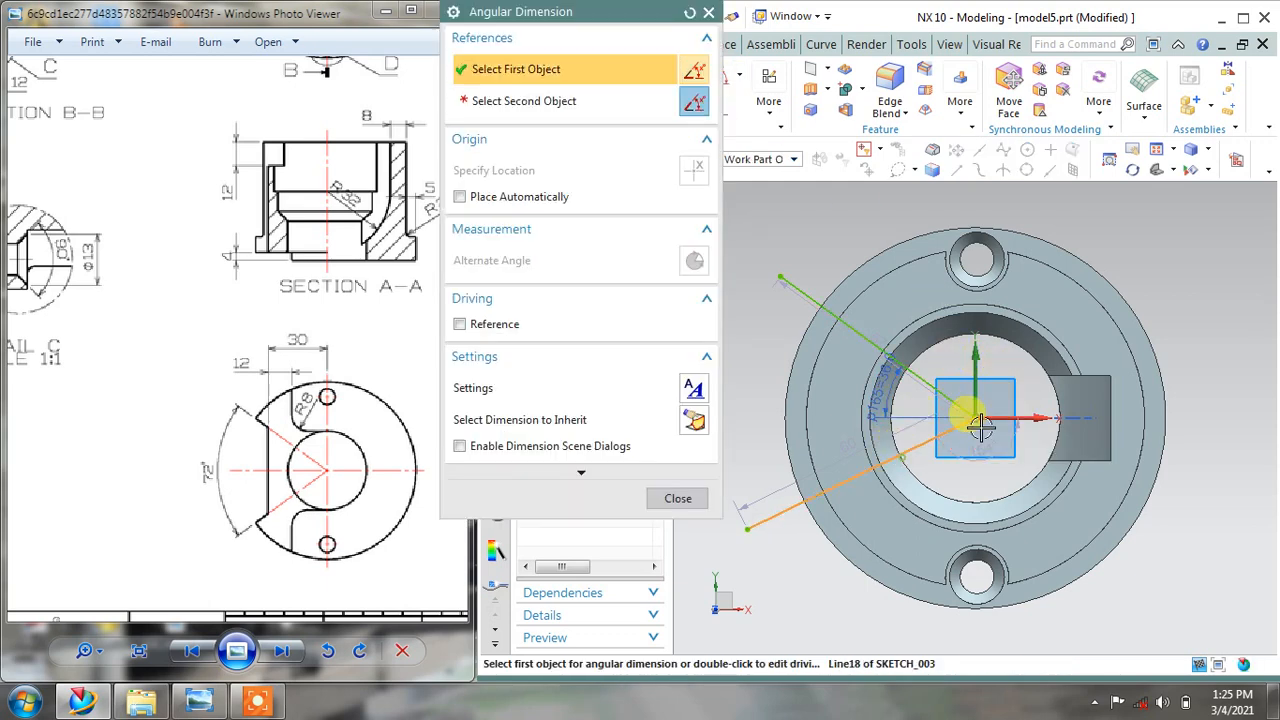
pyautogui.click(884, 418)
pyautogui.click(873, 437)
pyautogui.write('72/2')
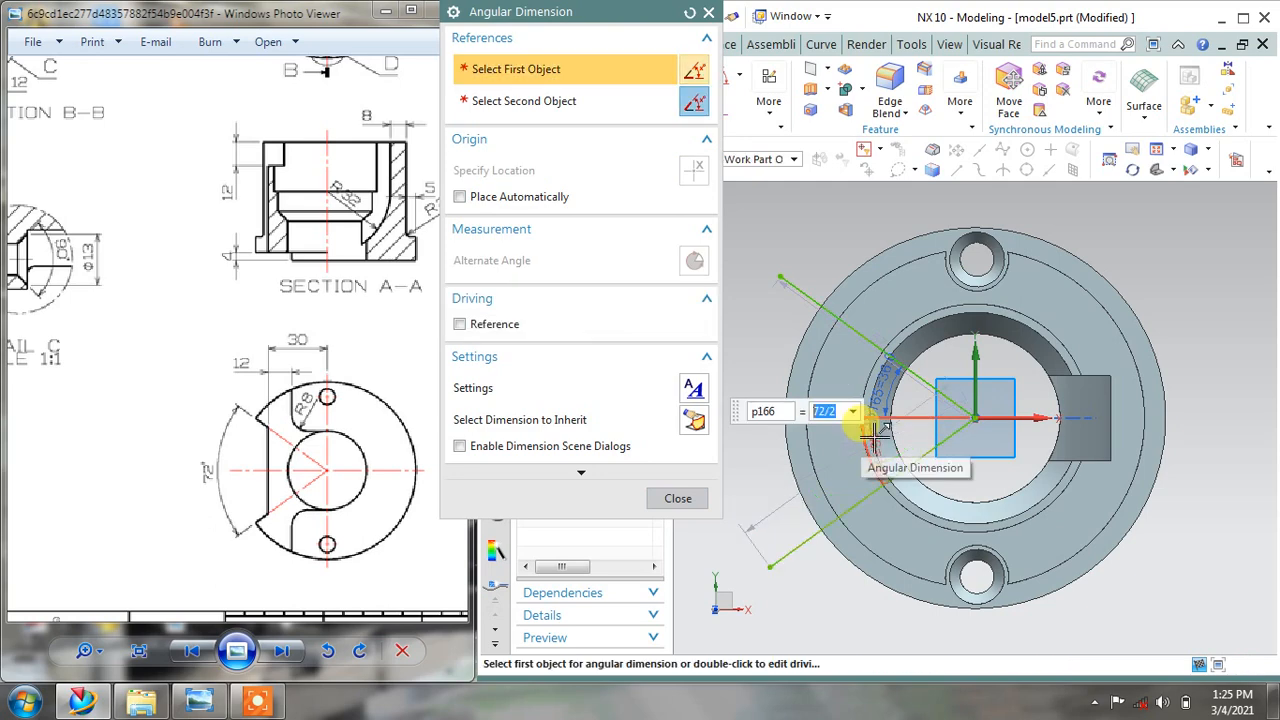
pyautogui.press('Return')
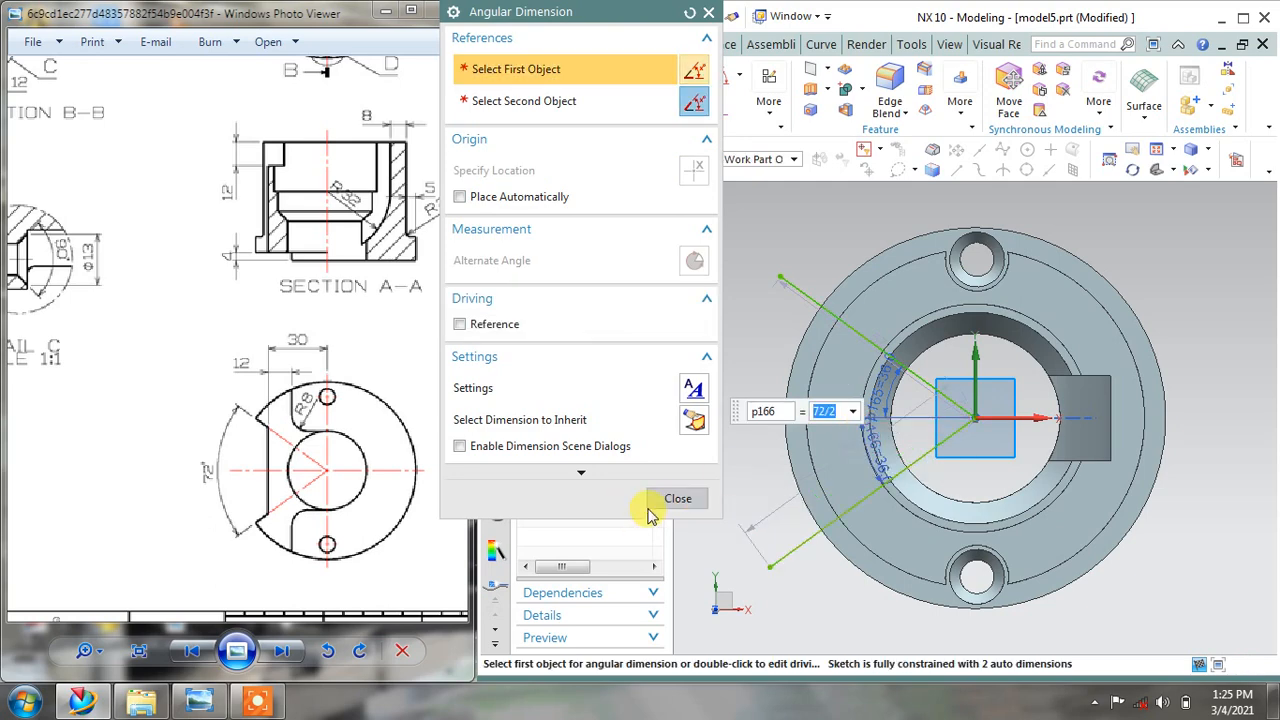
pyautogui.click(670, 498)
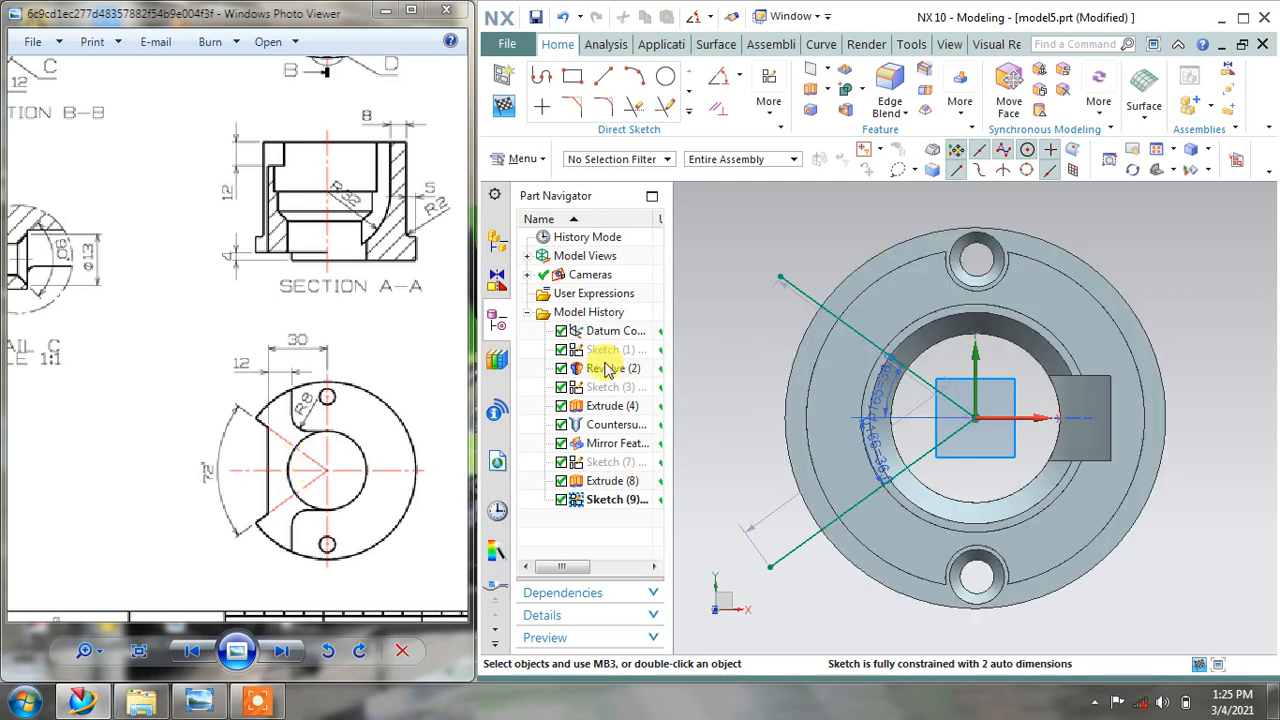
# Project the bore edge and the outer edge of the top face into the sketch with Project Curve
pyautogui.moveTo(742, 411); pyautogui.dragTo(823, 390, button='middle')
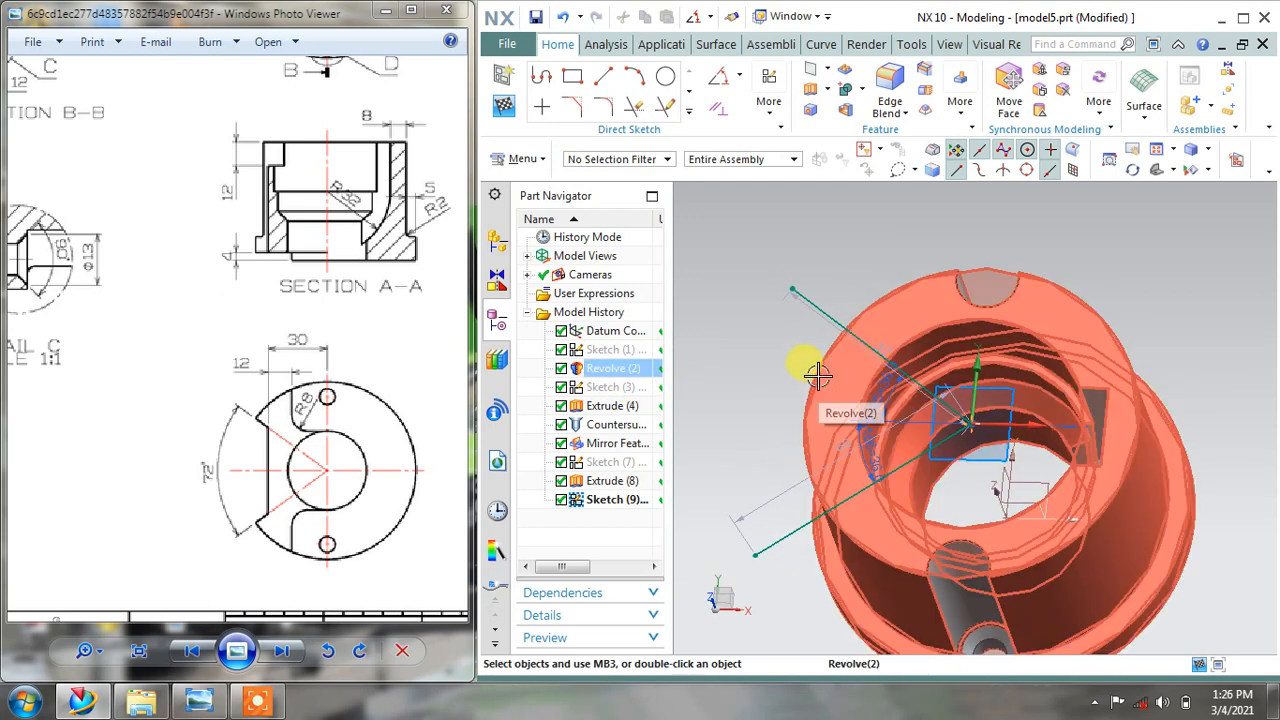
pyautogui.click(1240, 162)
pyautogui.scroll(5, 1143, 323)
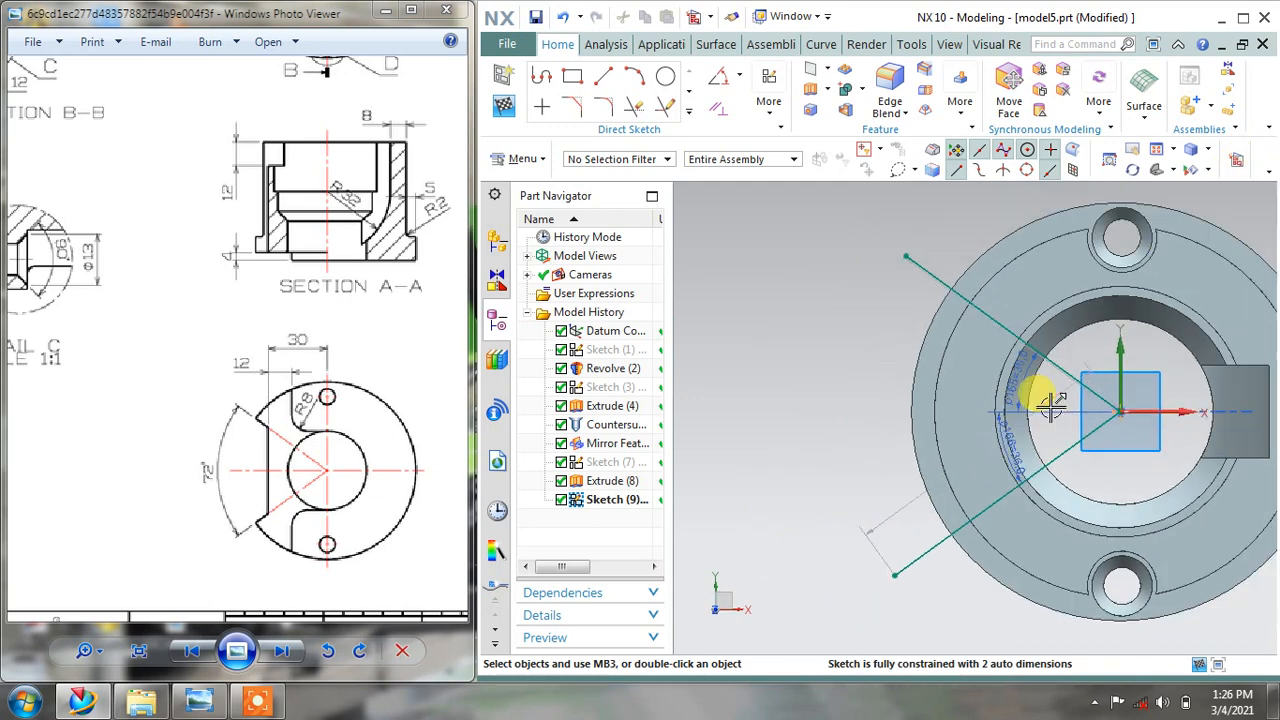
pyautogui.click(692, 112)
pyautogui.click(634, 260)
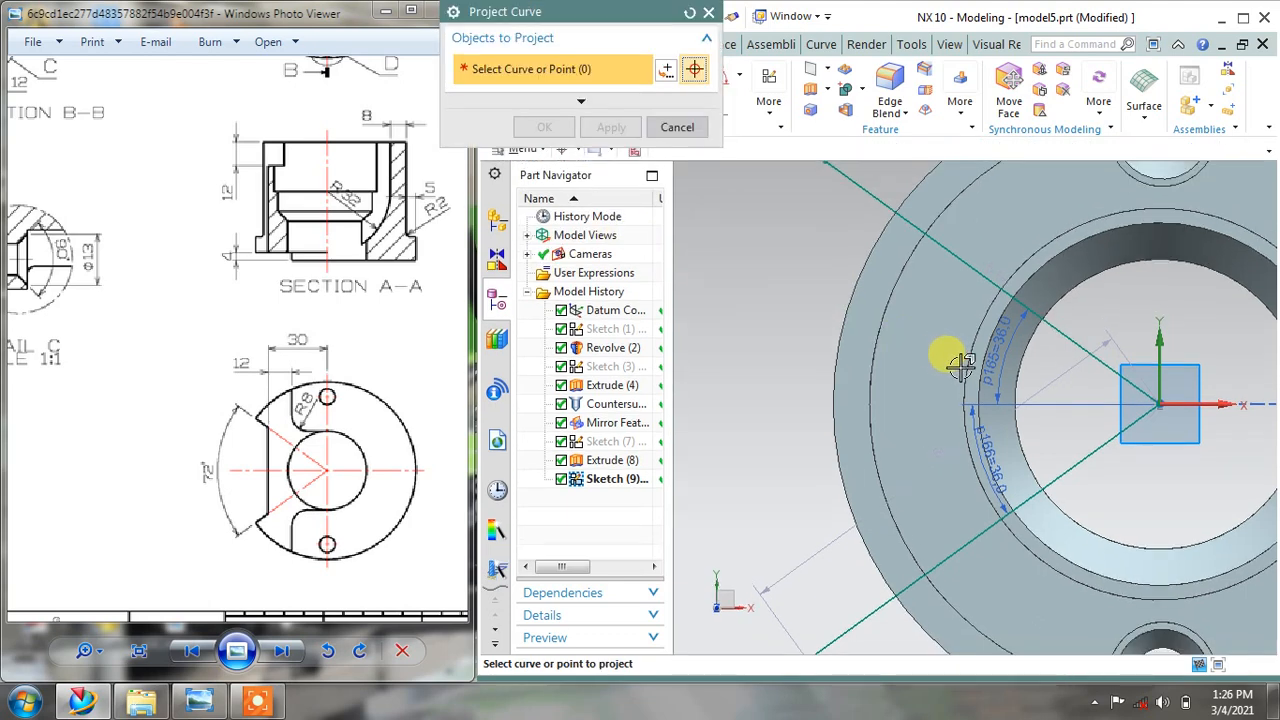
pyautogui.click(948, 358)
pyautogui.click(875, 346)
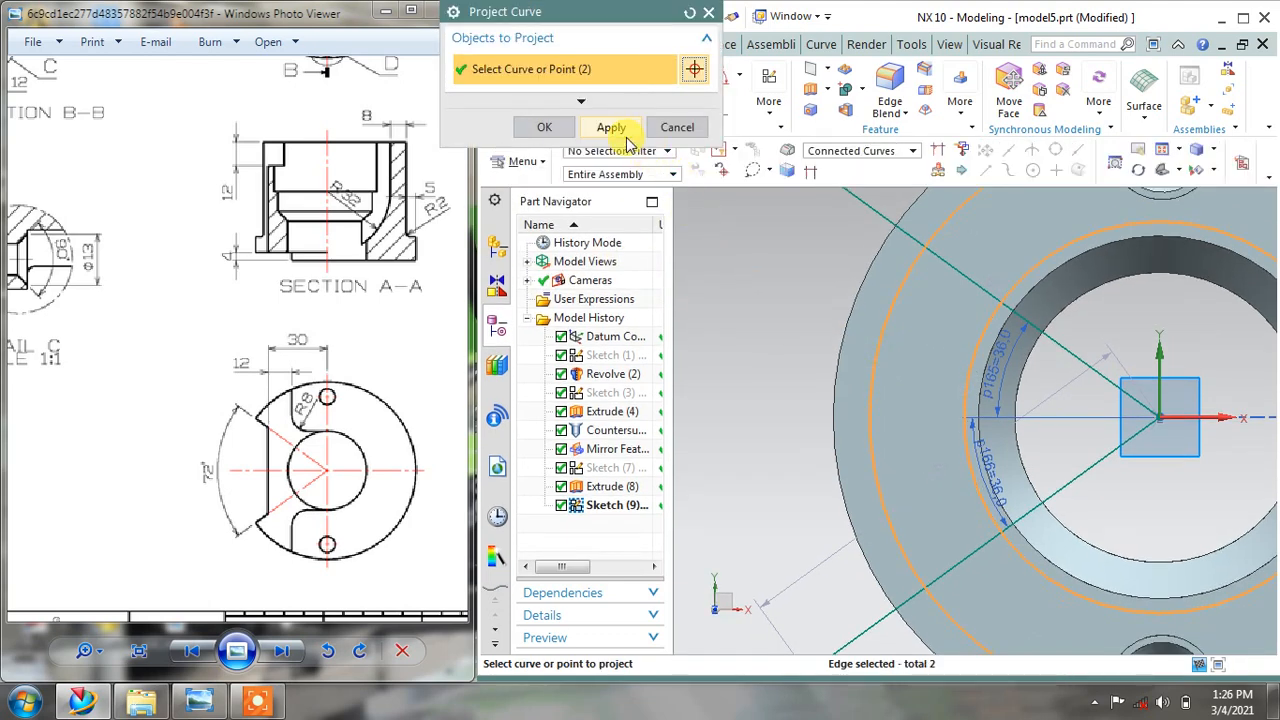
pyautogui.click(615, 127)
pyautogui.click(671, 127)
pyautogui.scroll(-3, 874, 346)
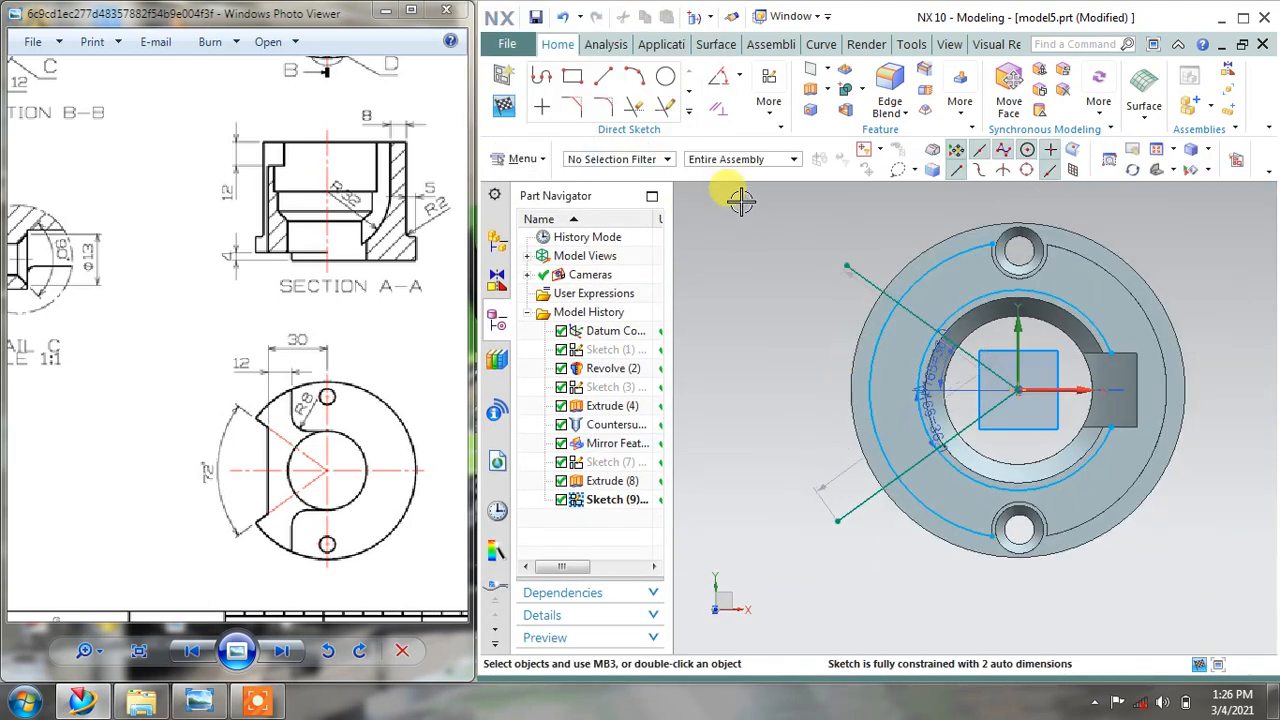
# Trim the lines and projected arcs with Quick Trim to a closed ring sector between the two angled lines, and finish the sketch
pyautogui.click(636, 108)
pyautogui.click(851, 272)
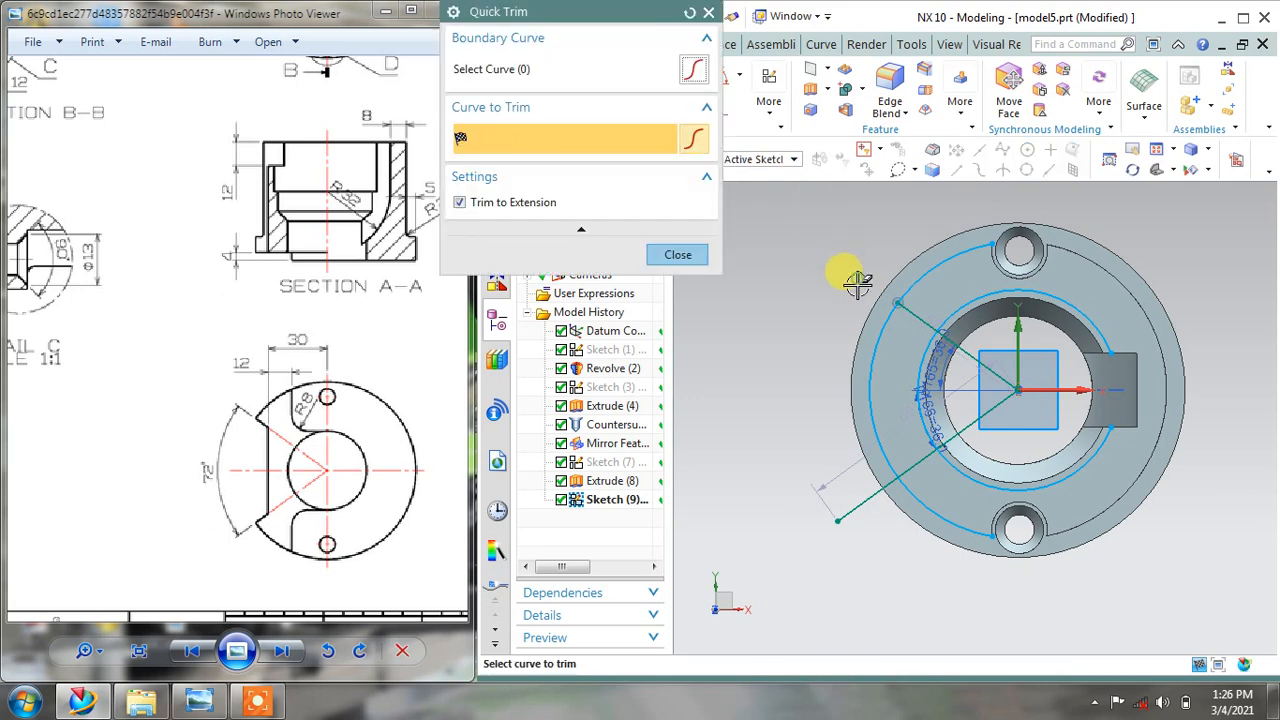
pyautogui.click(876, 500)
pyautogui.scroll(1, 909, 495)
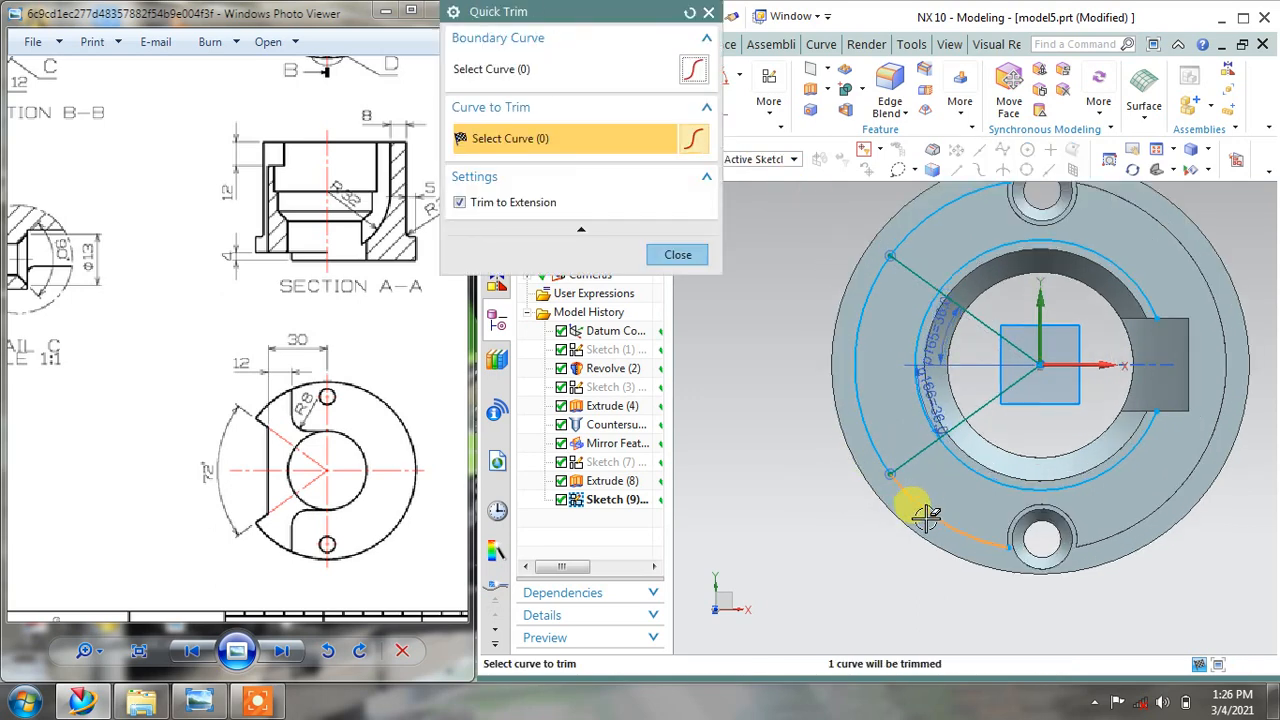
pyautogui.click(977, 474)
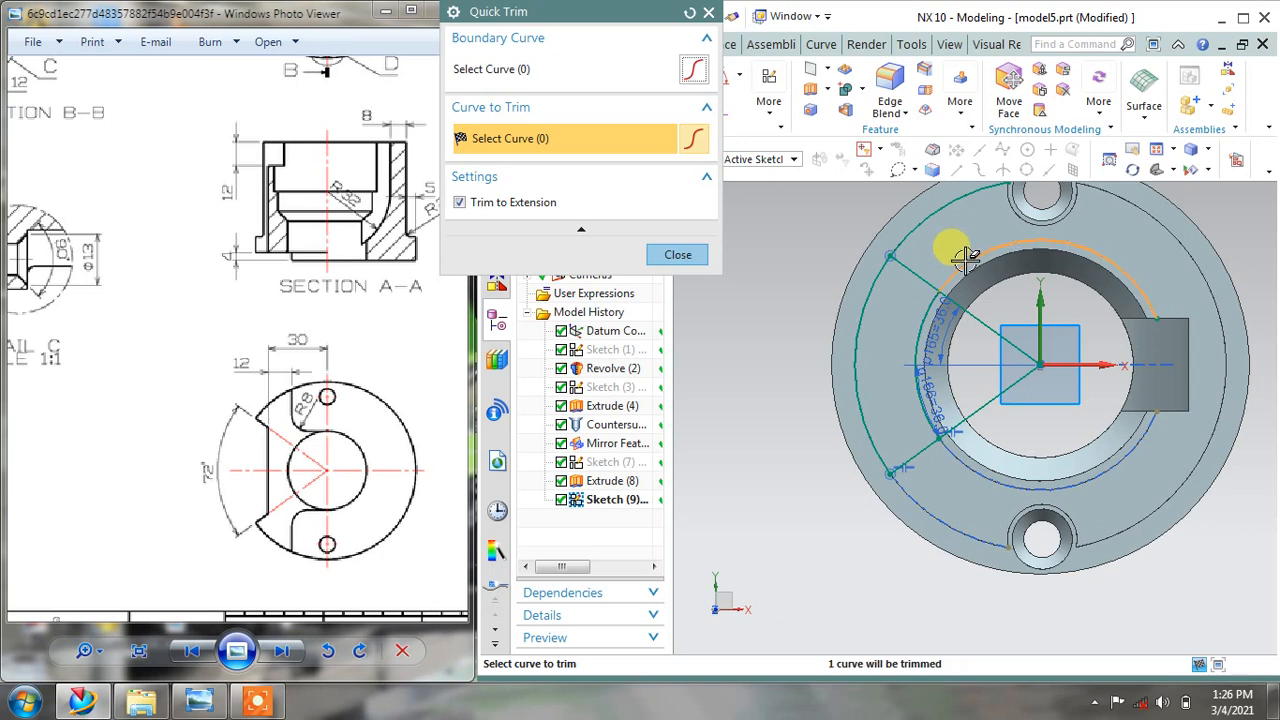
pyautogui.click(909, 210)
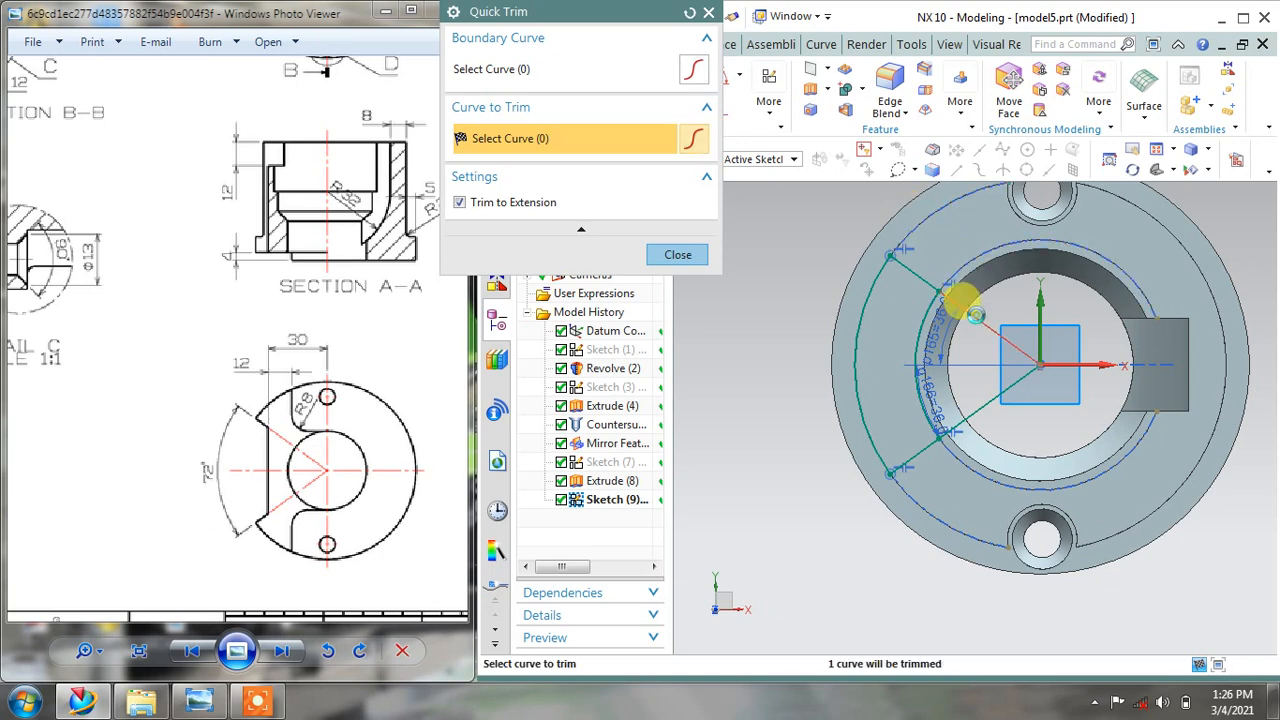
pyautogui.click(975, 314)
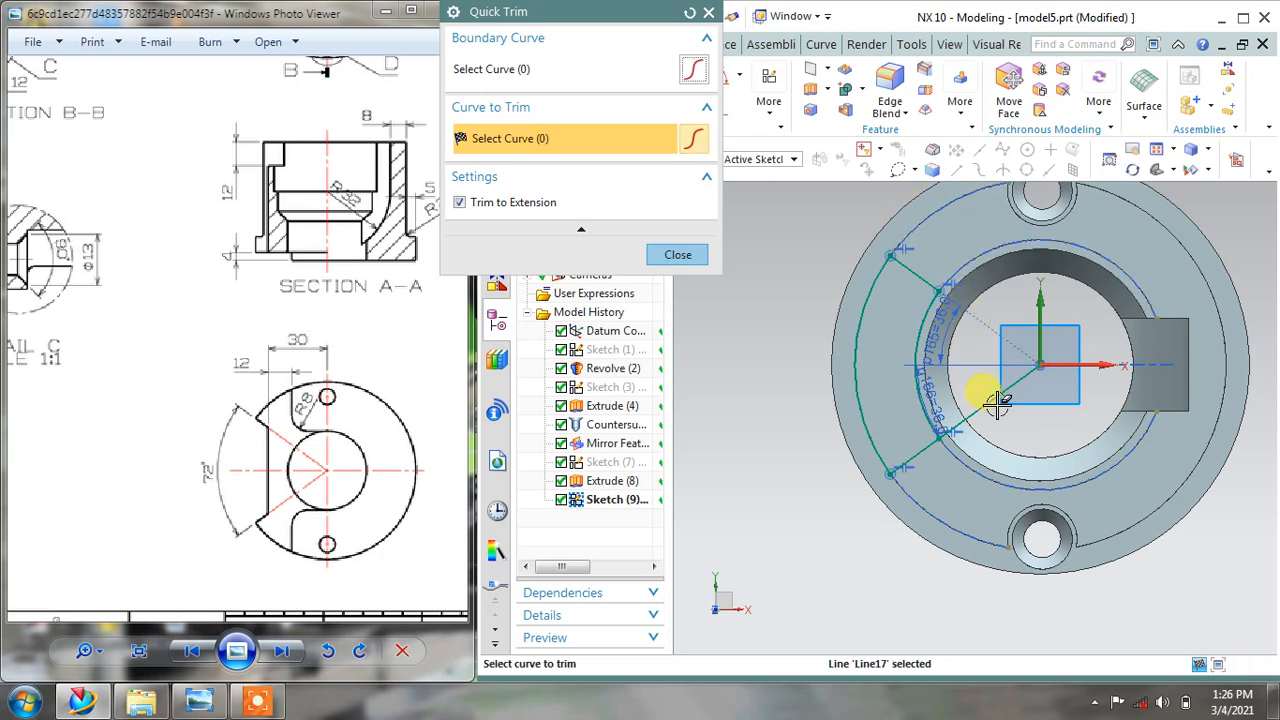
pyautogui.click(677, 254)
pyautogui.scroll(-2, 938, 352)
pyautogui.moveTo(938, 352); pyautogui.dragTo(890, 270, button='middle')
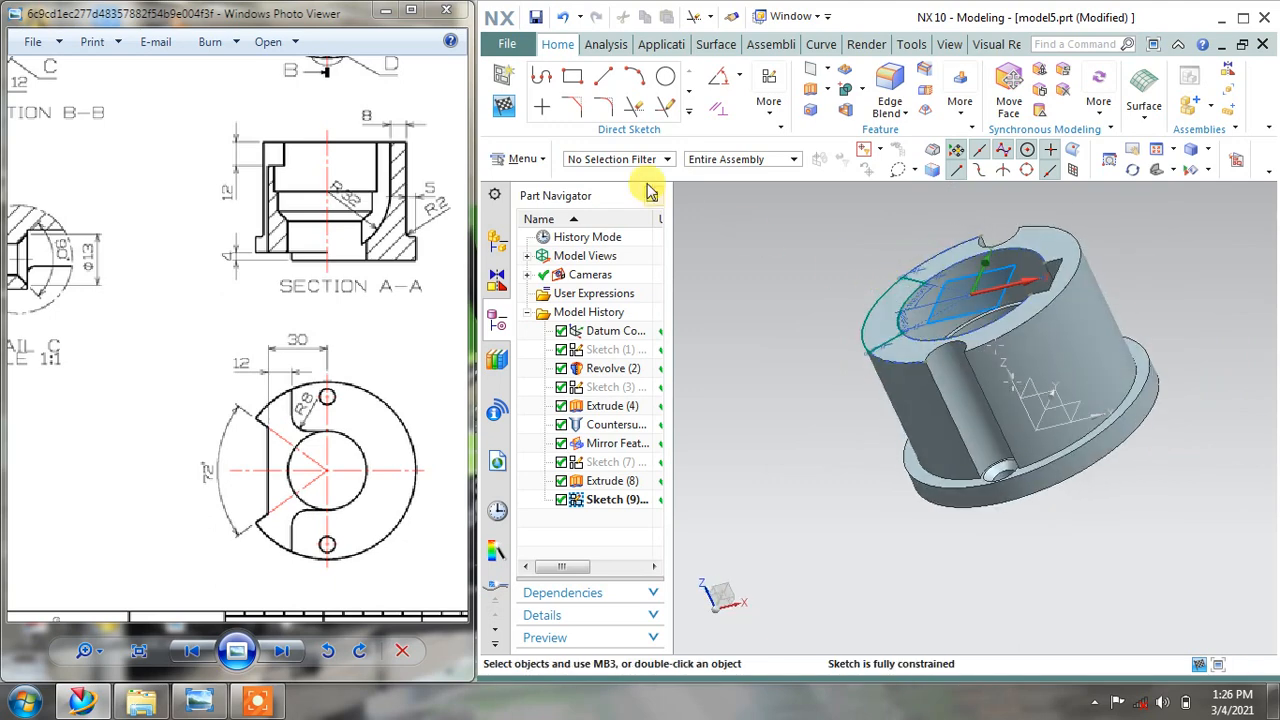
pyautogui.click(504, 107)
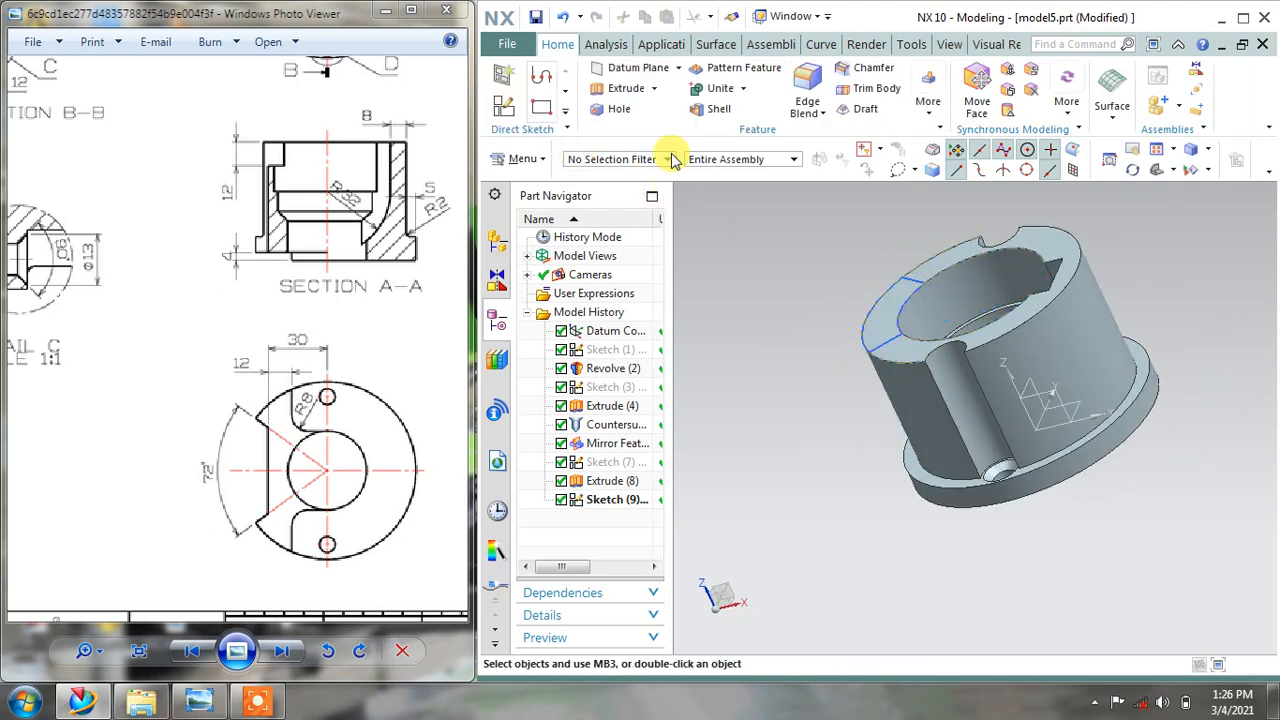
# Extrude the ring-sector sketch 12 mm along the Z axis down into the part, subtracting it from the body
pyautogui.click(626, 88)
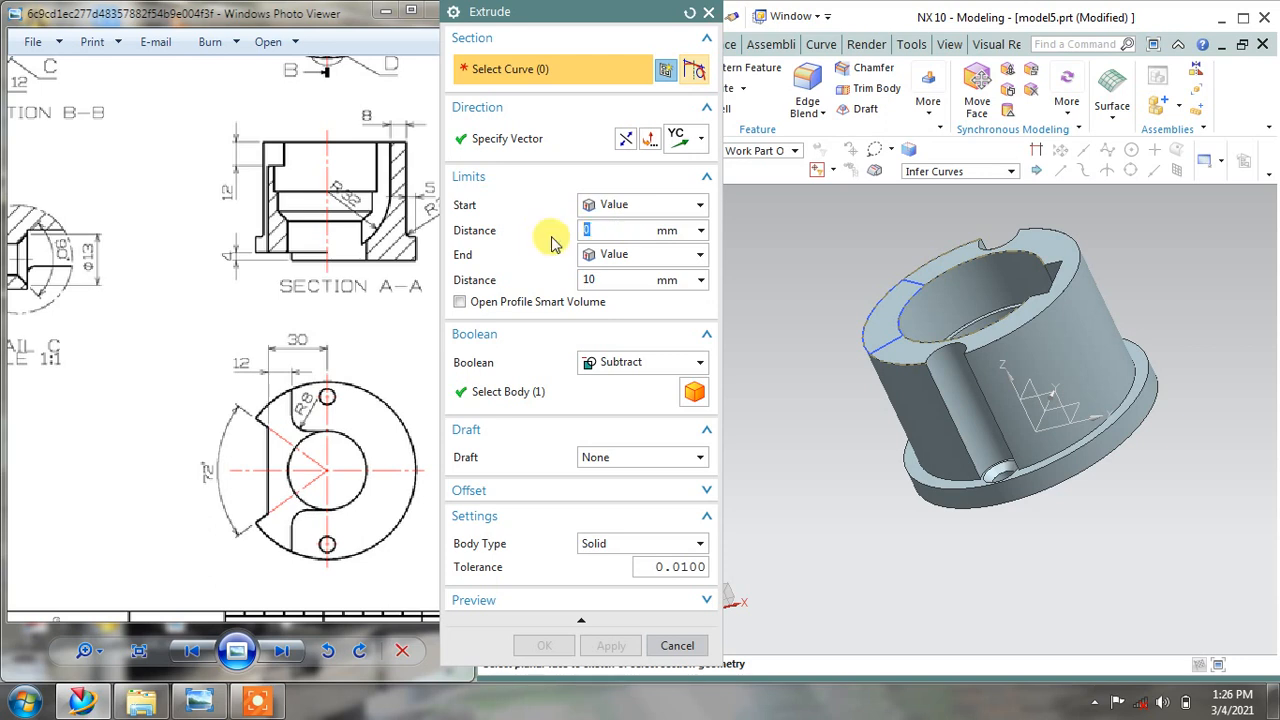
pyautogui.click(701, 138)
pyautogui.click(679, 376)
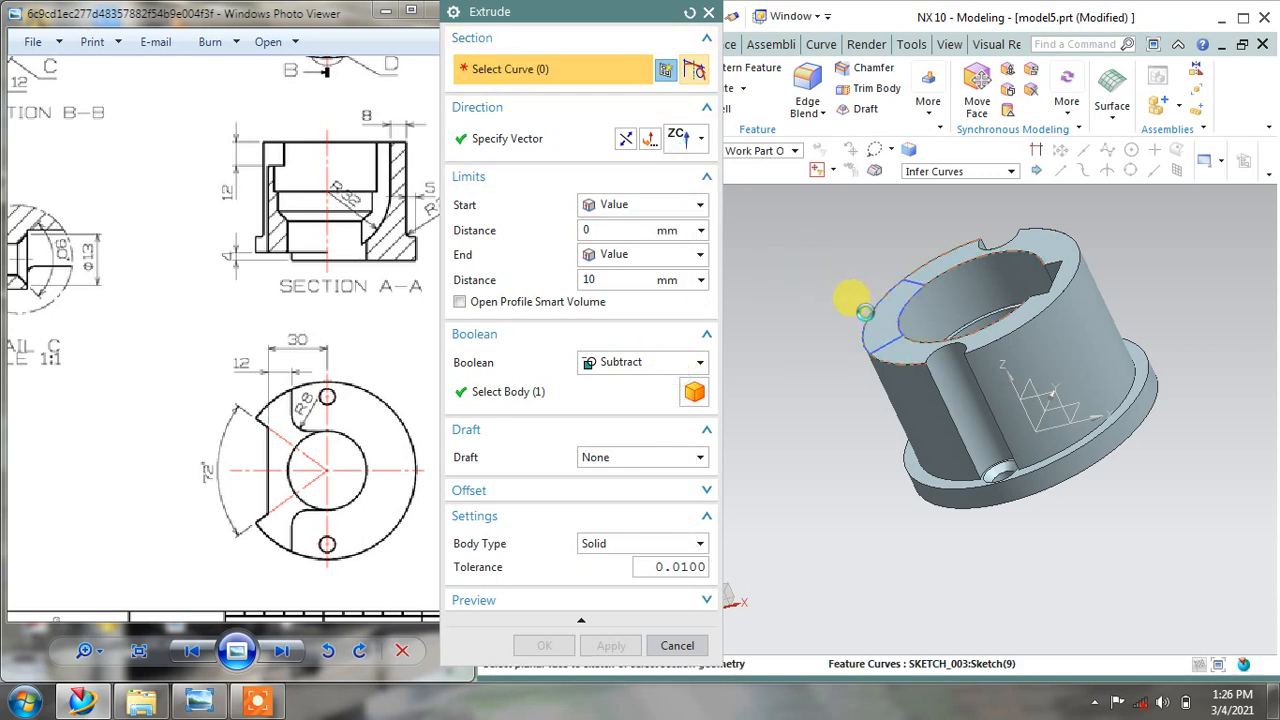
pyautogui.click(864, 311)
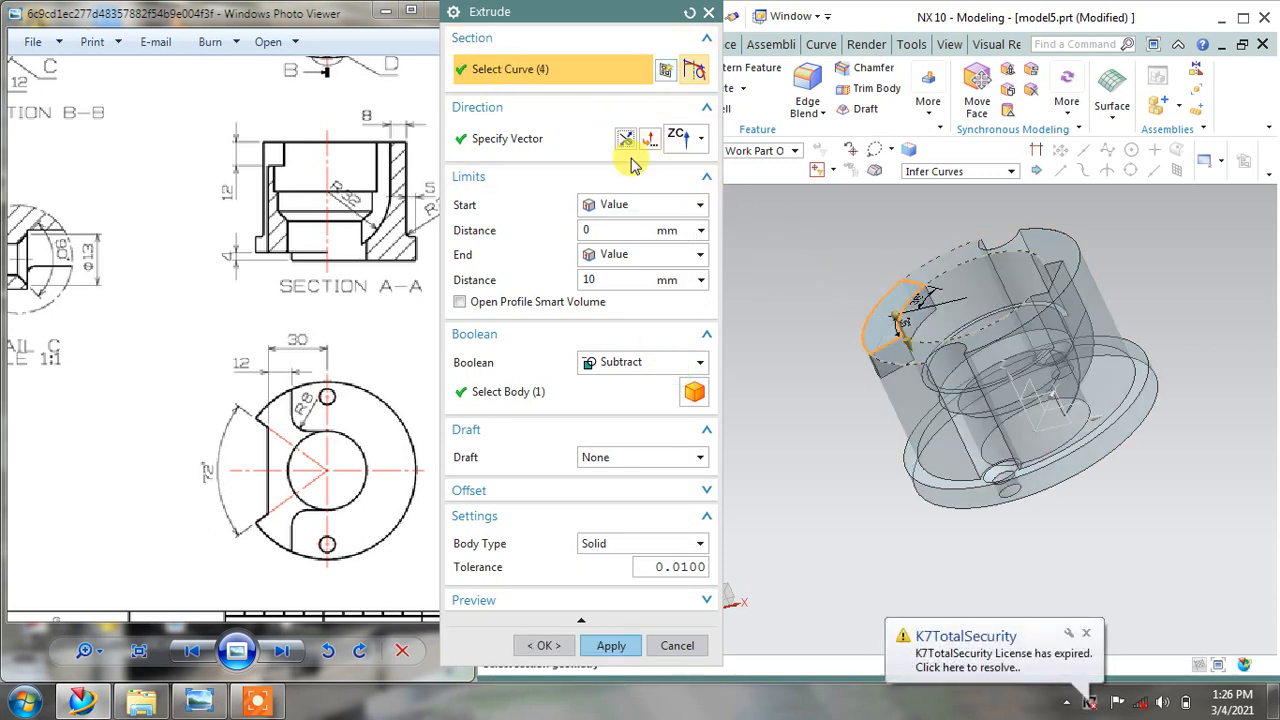
pyautogui.moveTo(624, 282); pyautogui.dragTo(576, 285)
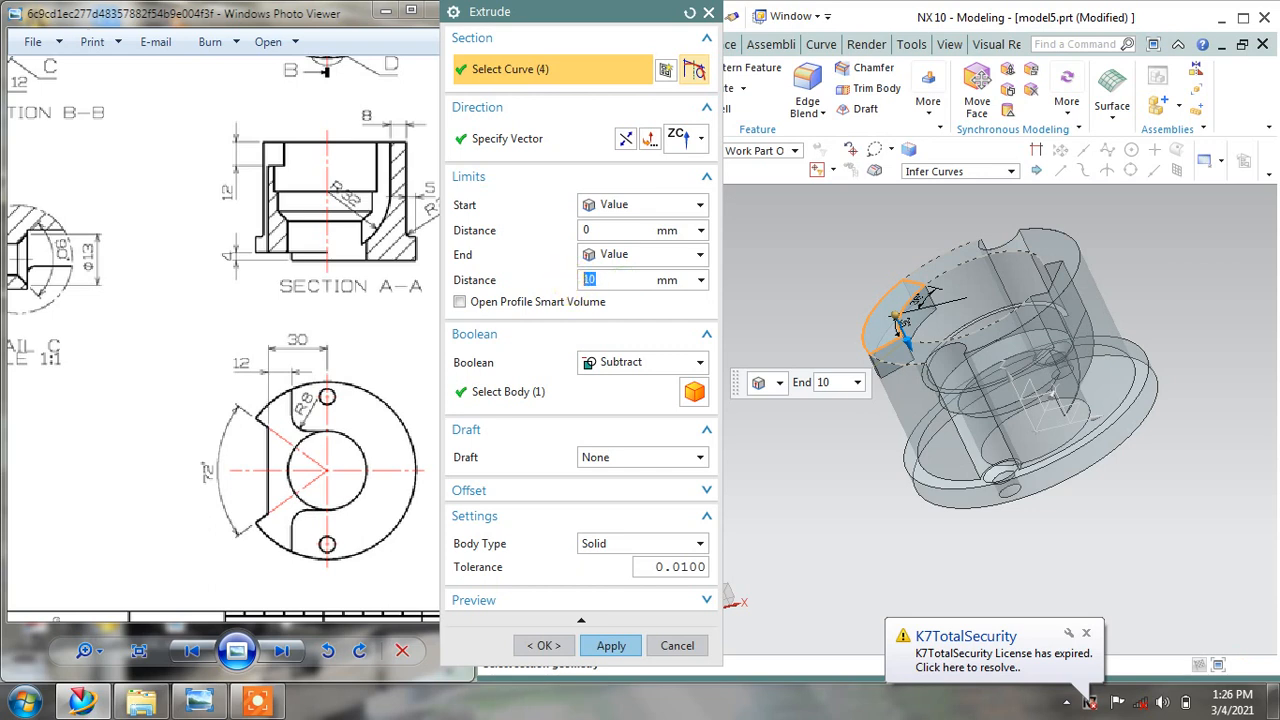
pyautogui.click(622, 366)
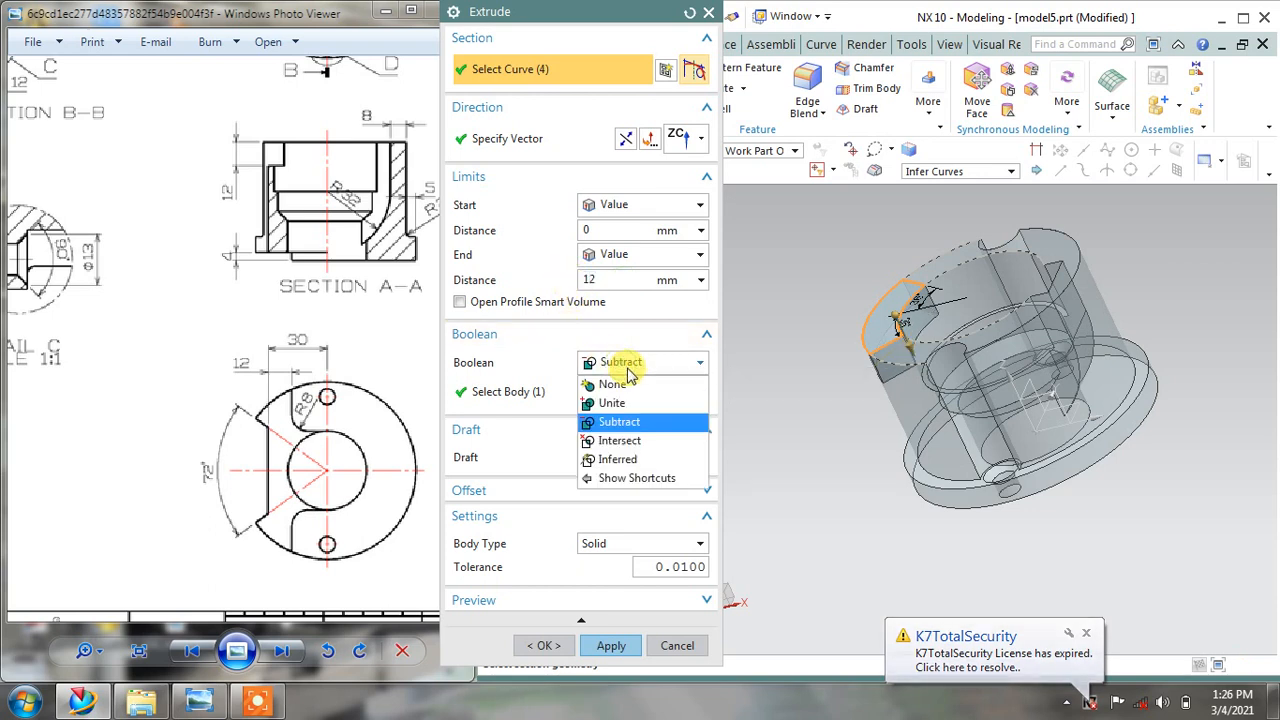
pyautogui.click(611, 648)
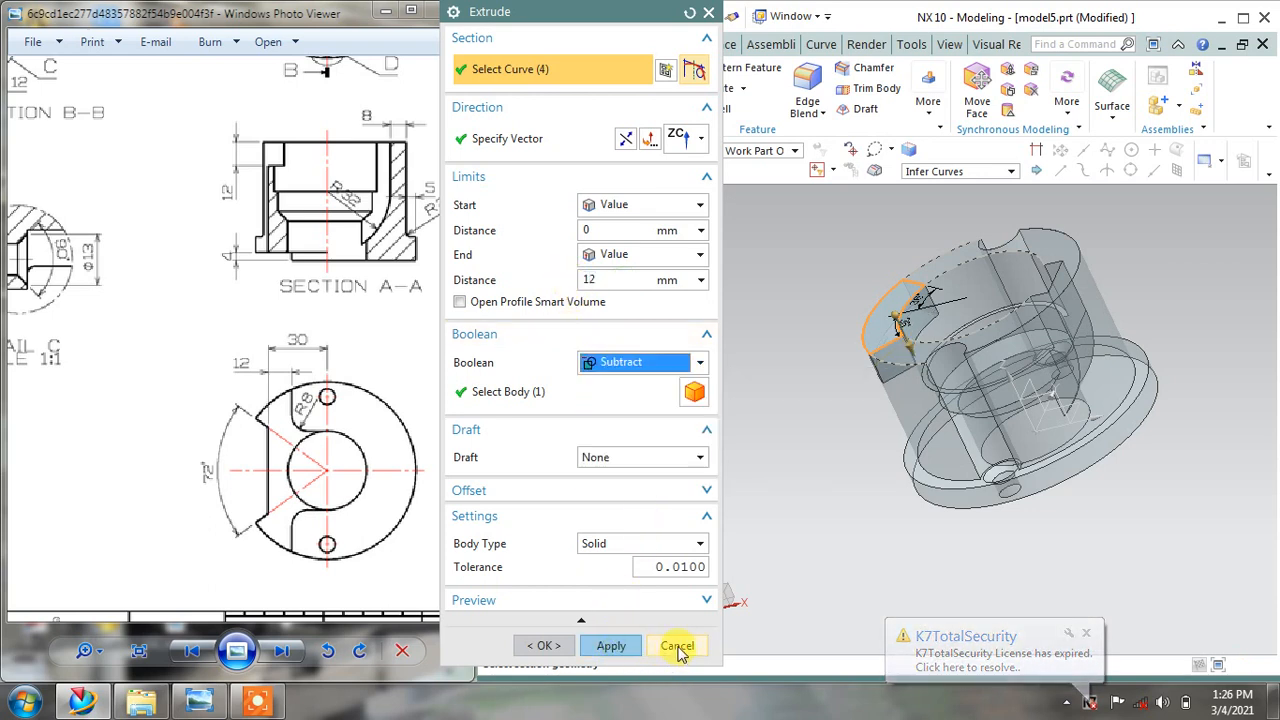
pyautogui.click(611, 646)
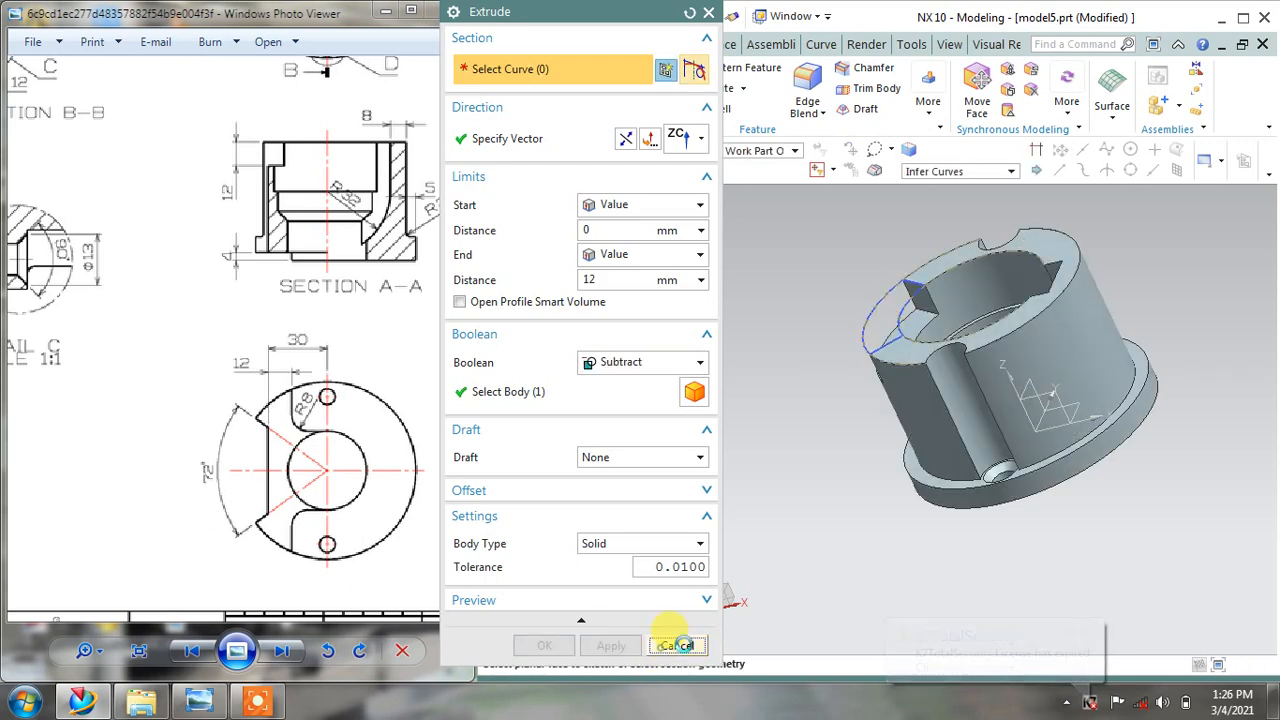
pyautogui.click(677, 646)
# Hide the ring-sector sketch on the top face
pyautogui.moveTo(993, 548)
pyautogui.mouseDown(button='middle')
pyautogui.moveTo(1031, 563)
pyautogui.moveTo(1014, 555)
pyautogui.mouseUp(button='middle')
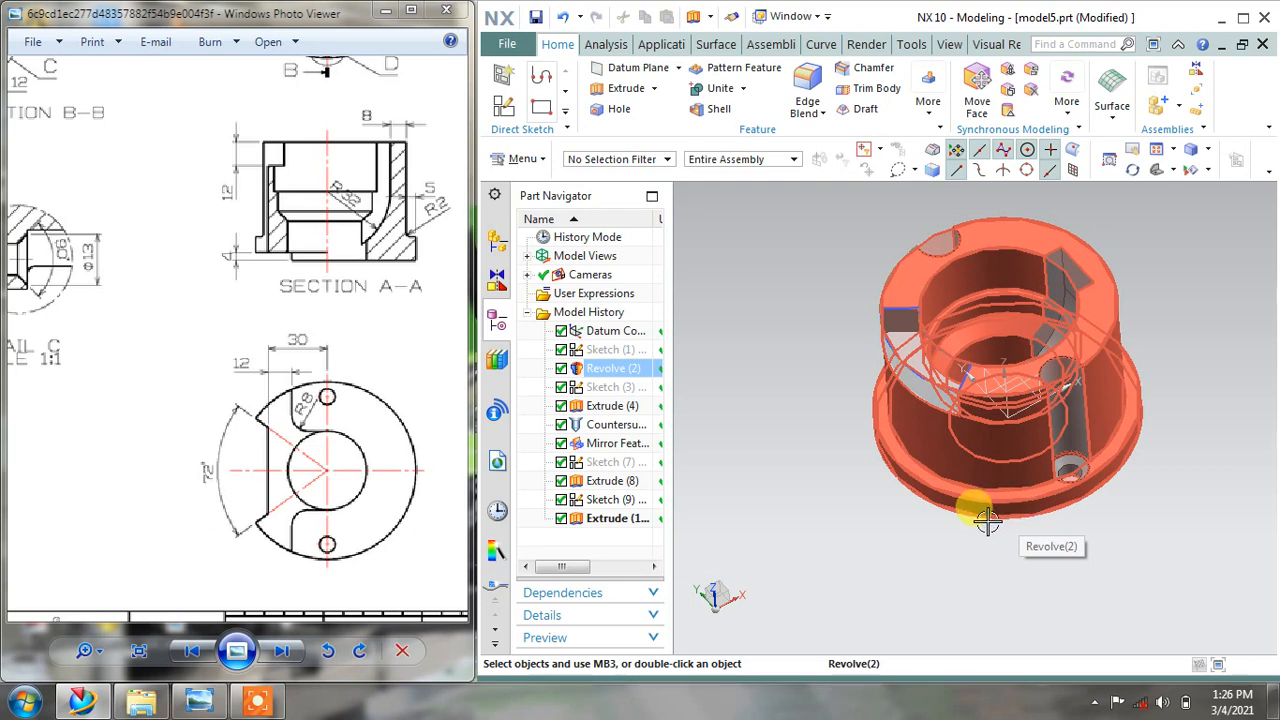
pyautogui.rightClick(932, 325)
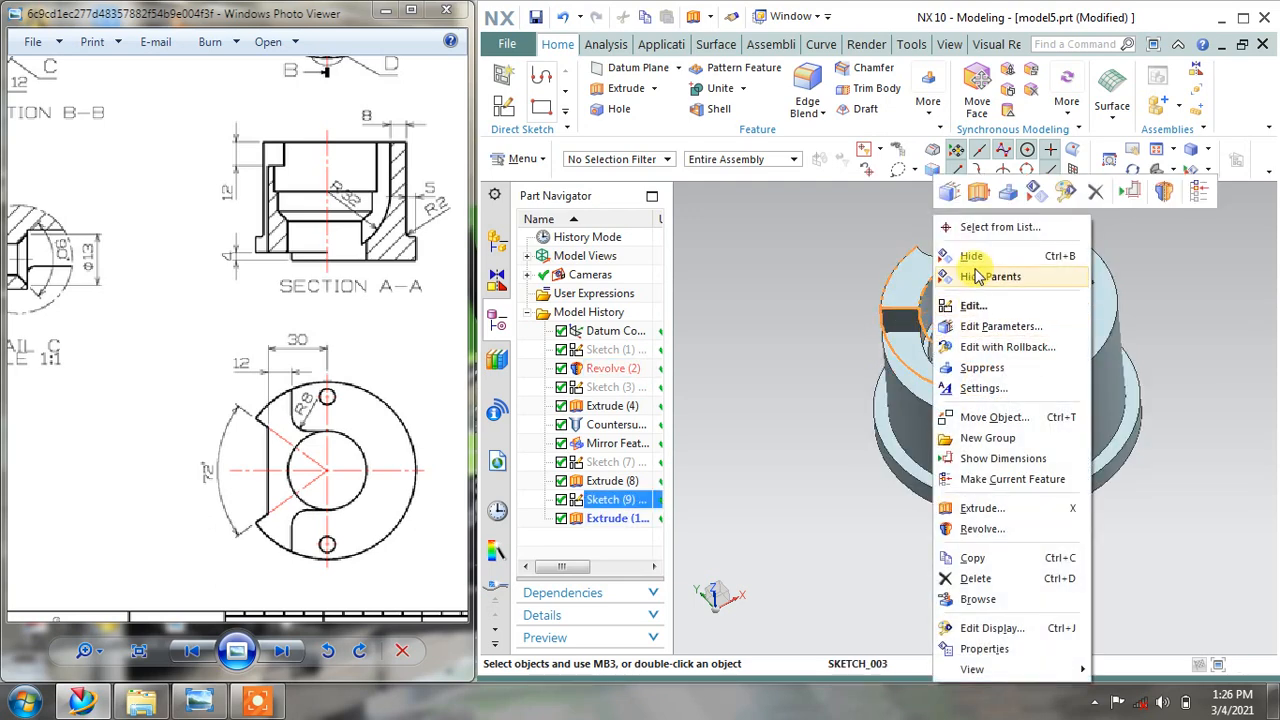
pyautogui.click(974, 259)
# Examine the new side cutout and compare it with the section views and 3D views in the reference drawing
pyautogui.scroll(-2, 961, 368)
pyautogui.scroll(3, 960, 368)
pyautogui.moveTo(846, 366); pyautogui.dragTo(935, 362, button='middle')
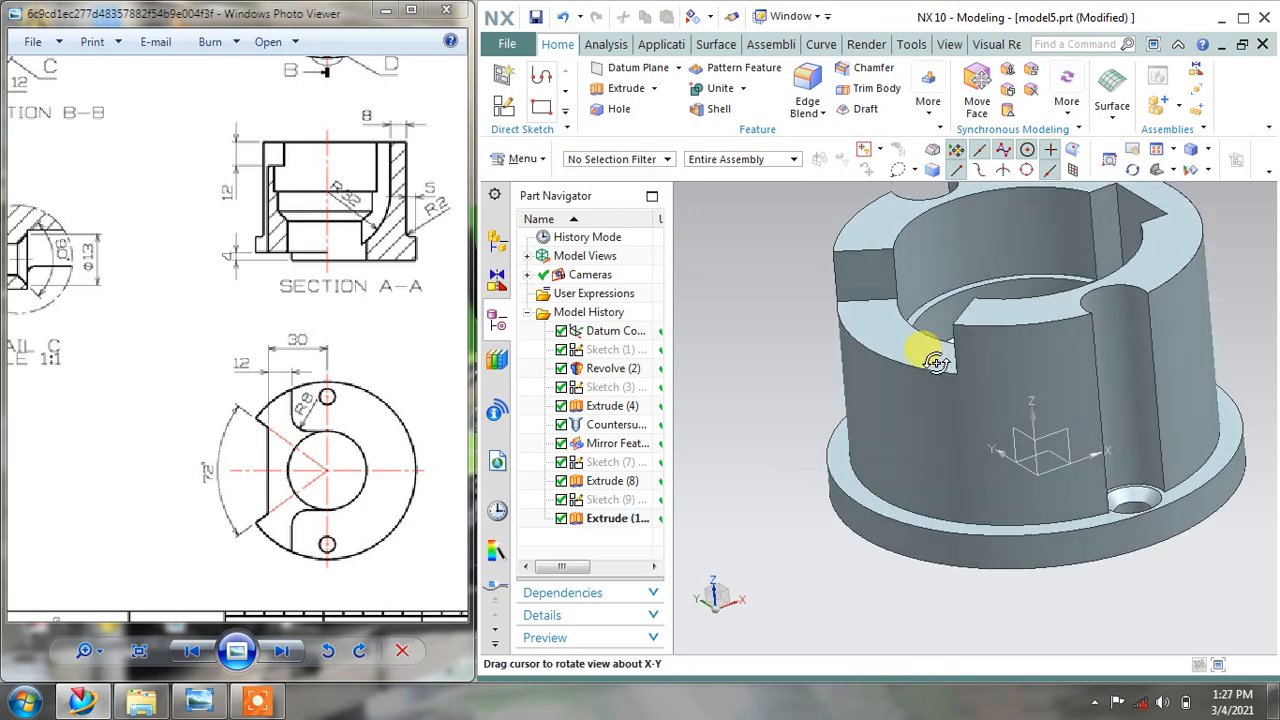
pyautogui.scroll(3, 323, 429)
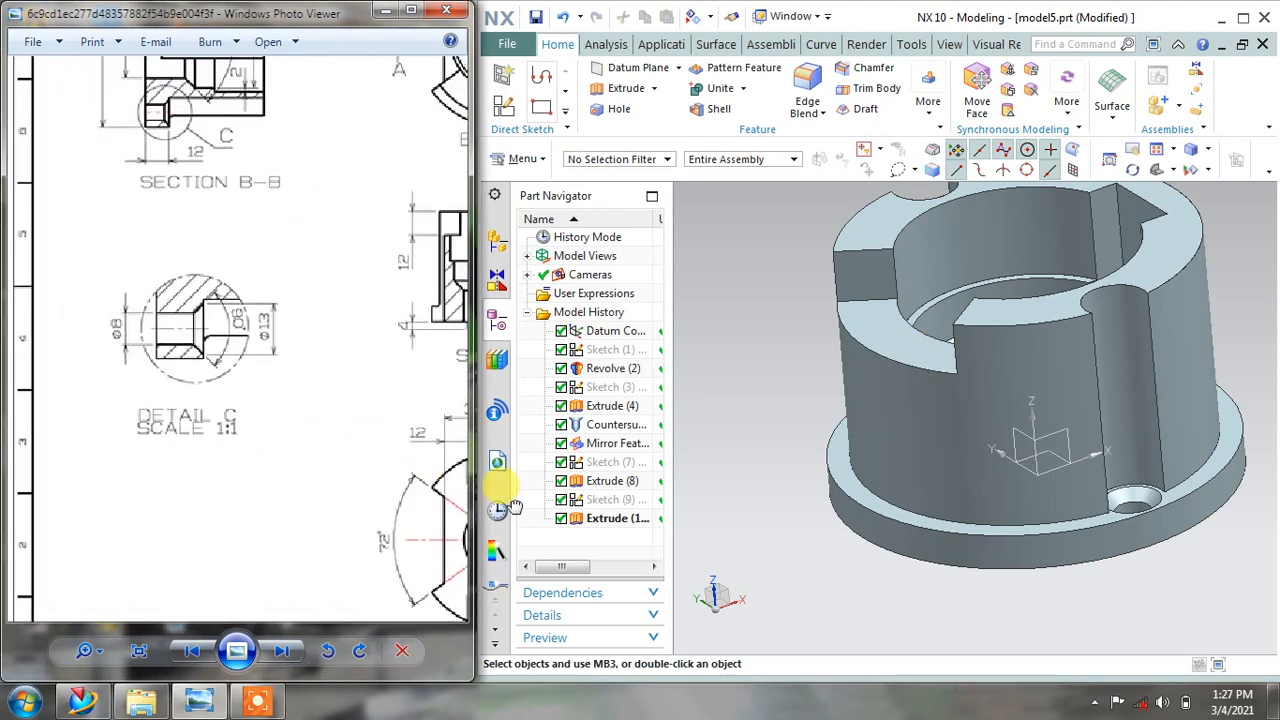
pyautogui.moveTo(391, 371)
pyautogui.mouseDown()
pyautogui.moveTo(289, 504)
pyautogui.moveTo(443, 541)
pyautogui.moveTo(446, 531)
pyautogui.mouseUp()
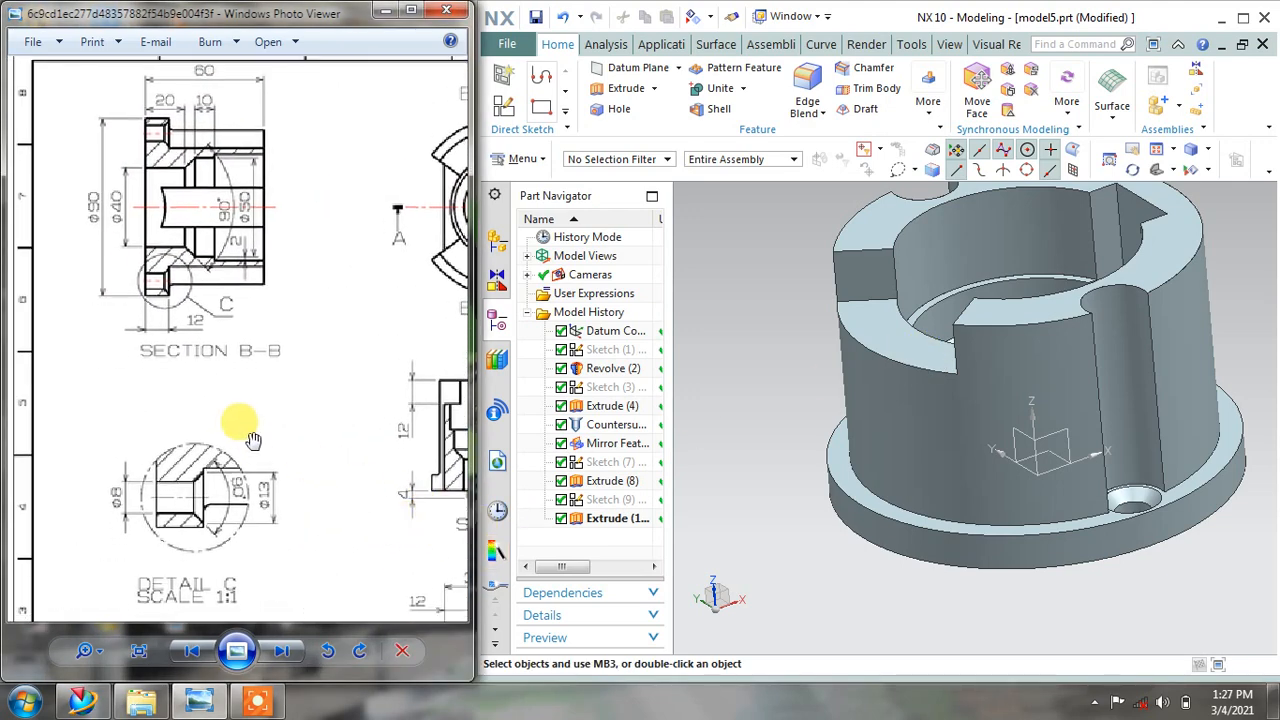
pyautogui.scroll(-3, 253, 438)
pyautogui.scroll(3, 268, 240)
pyautogui.moveTo(335, 395)
pyautogui.mouseDown()
pyautogui.moveTo(173, 370)
pyautogui.moveTo(0, 375)
pyautogui.mouseUp()
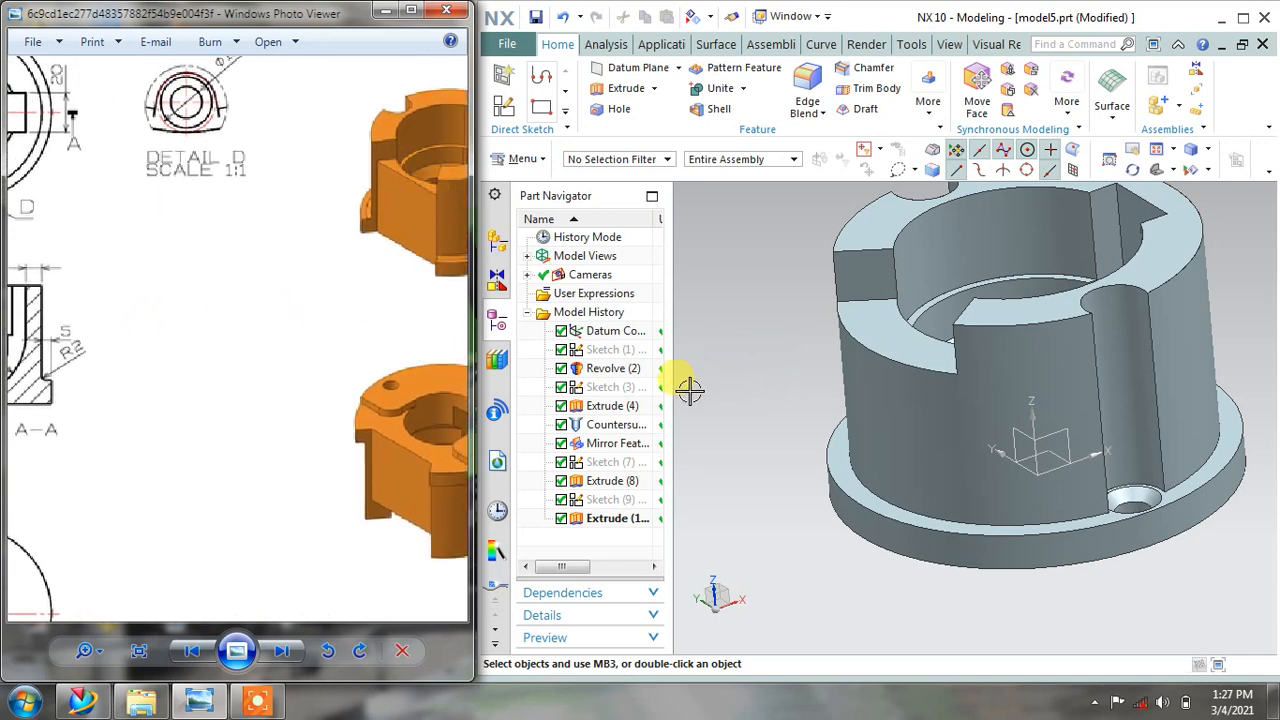
pyautogui.doubleClick(612, 520)
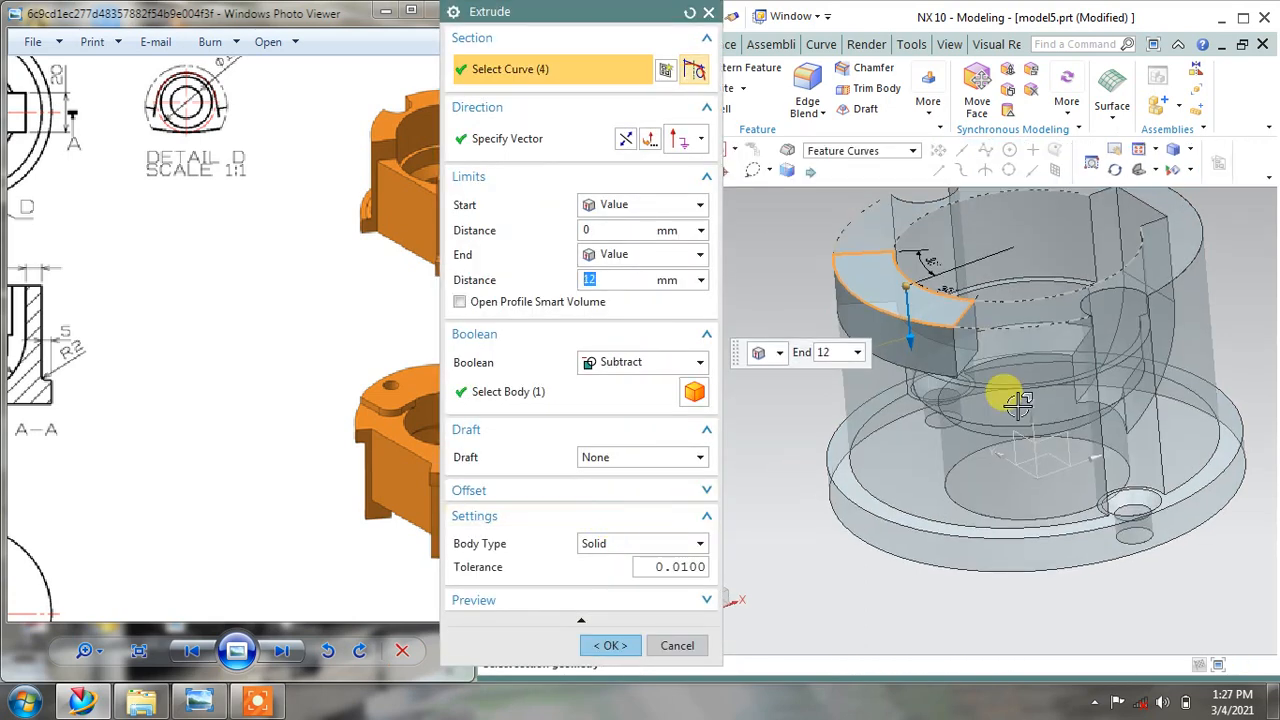
pyautogui.moveTo(1006, 389); pyautogui.dragTo(857, 200, button='middle')
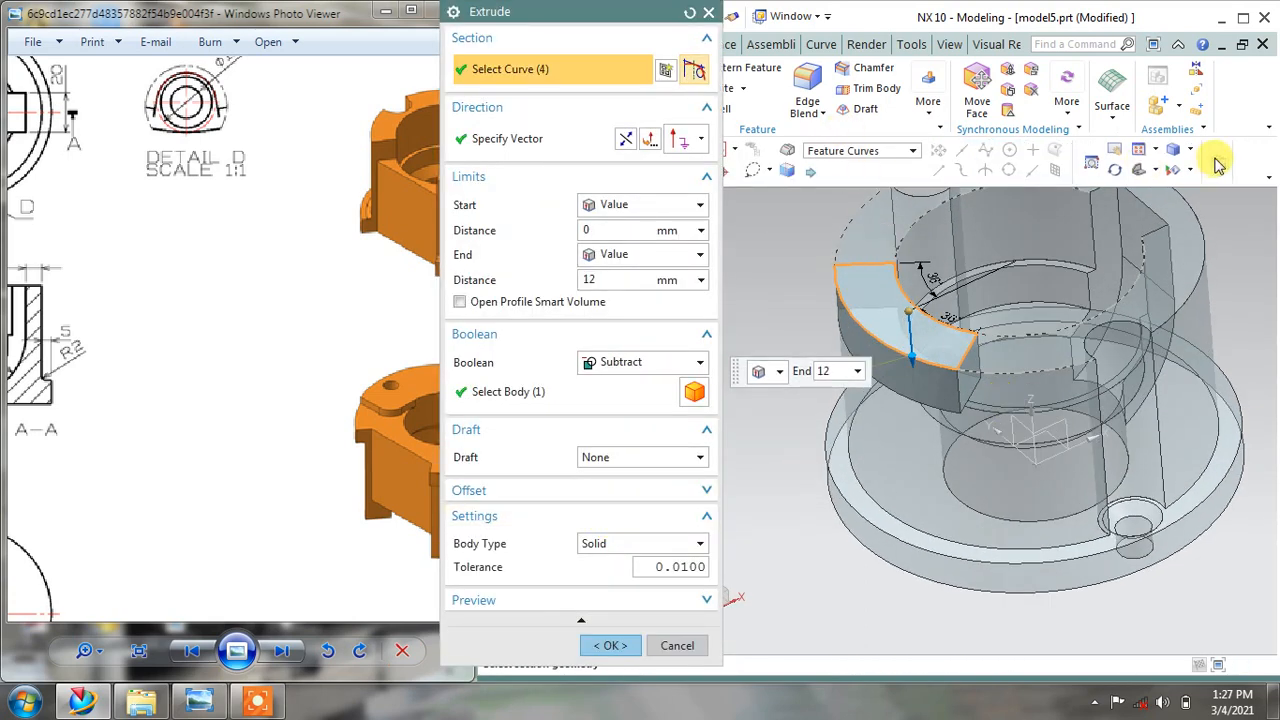
pyautogui.click(677, 645)
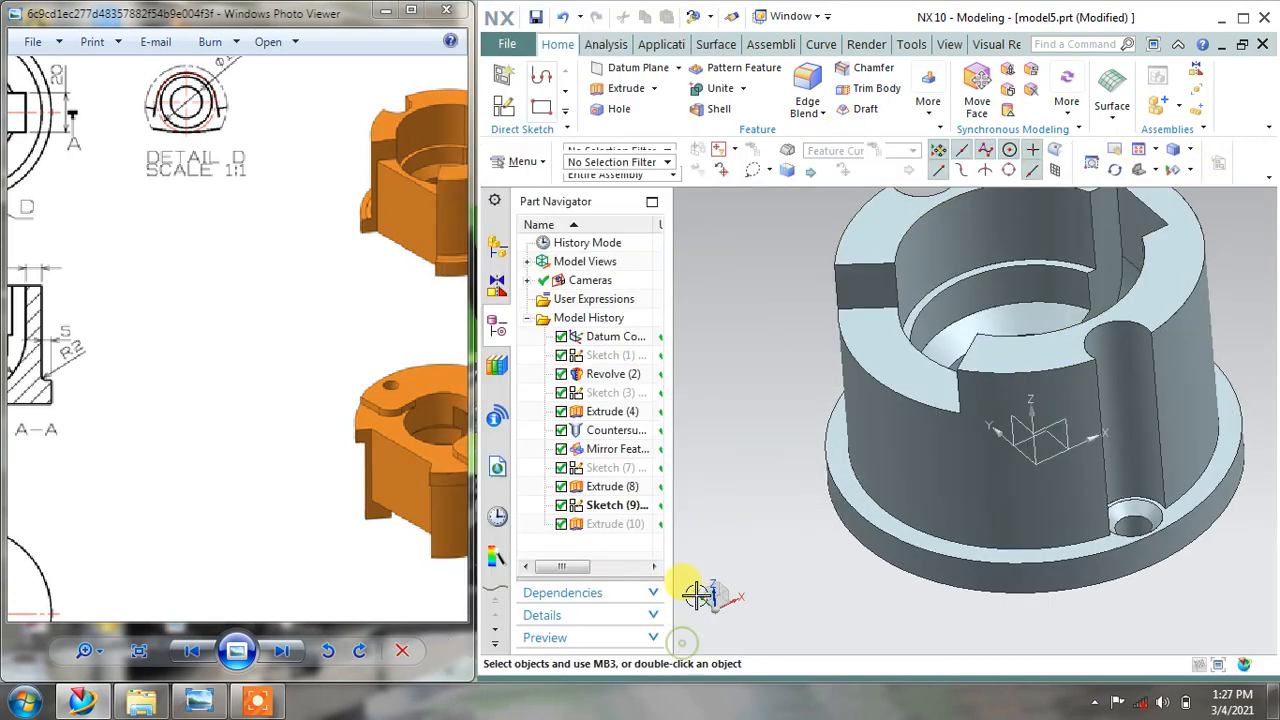
# Reopen the ring-sector sketch for editing and project the flange's outer circular edge into it with Project Curve
pyautogui.doubleClick(612, 505)
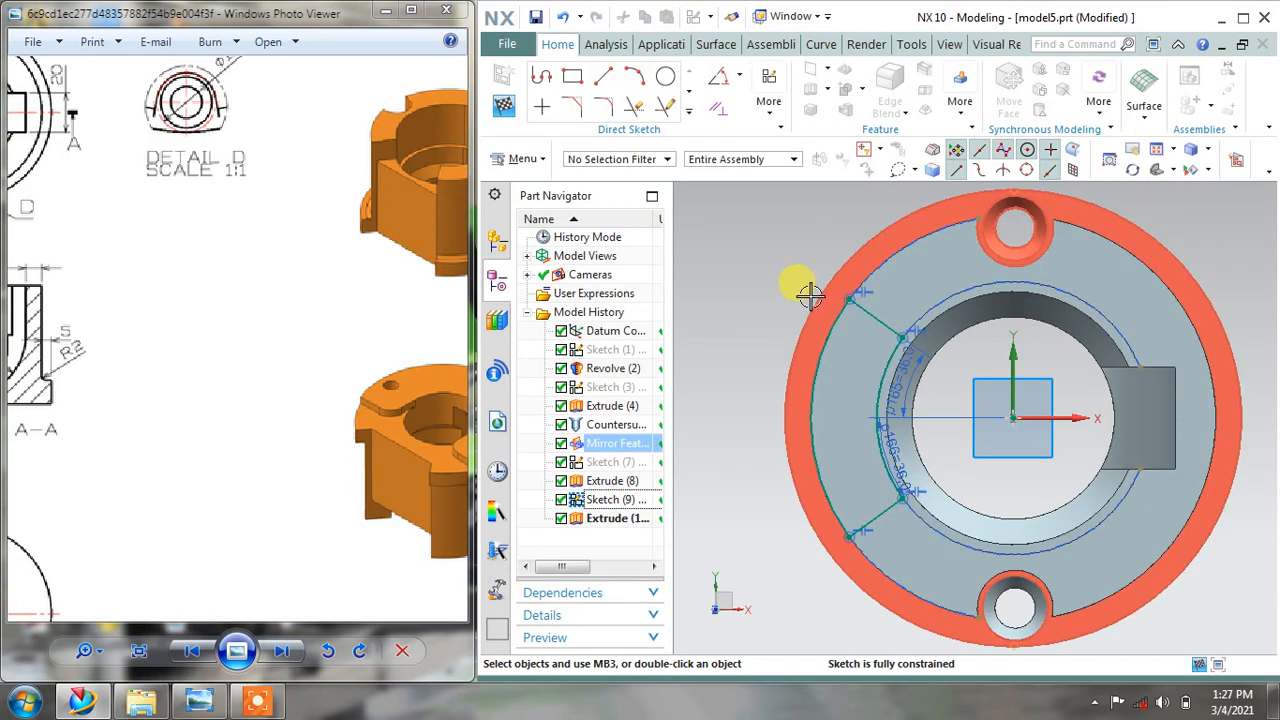
pyautogui.click(686, 111)
pyautogui.click(634, 260)
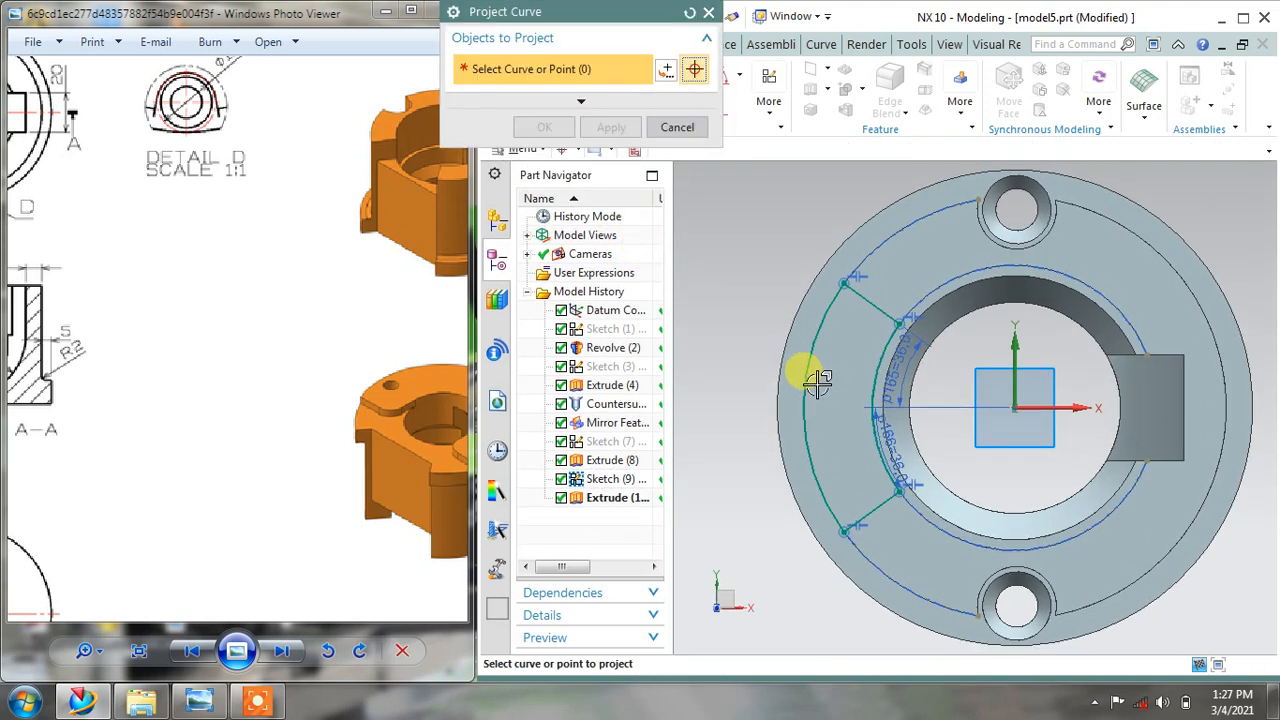
pyautogui.click(774, 349)
pyautogui.click(611, 127)
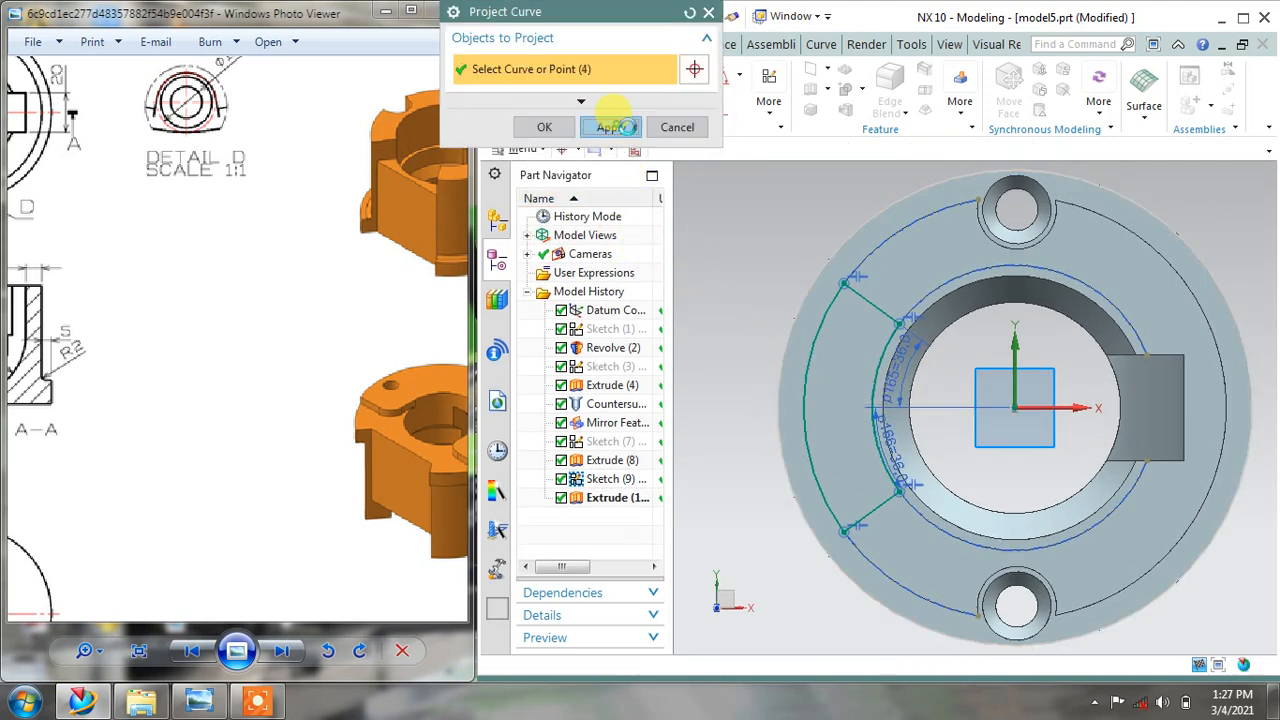
pyautogui.click(677, 127)
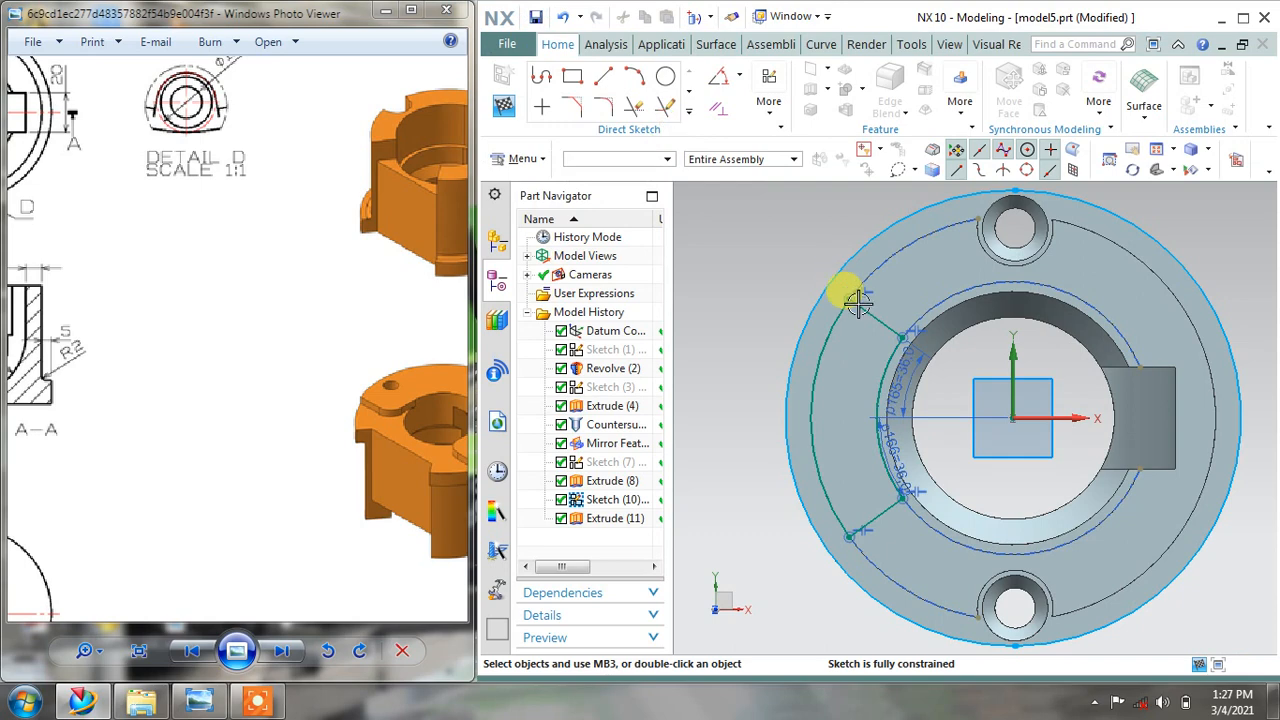
# Extend both angled sector lines outward to the projected flange circle with Quick Extend
pyautogui.click(665, 108)
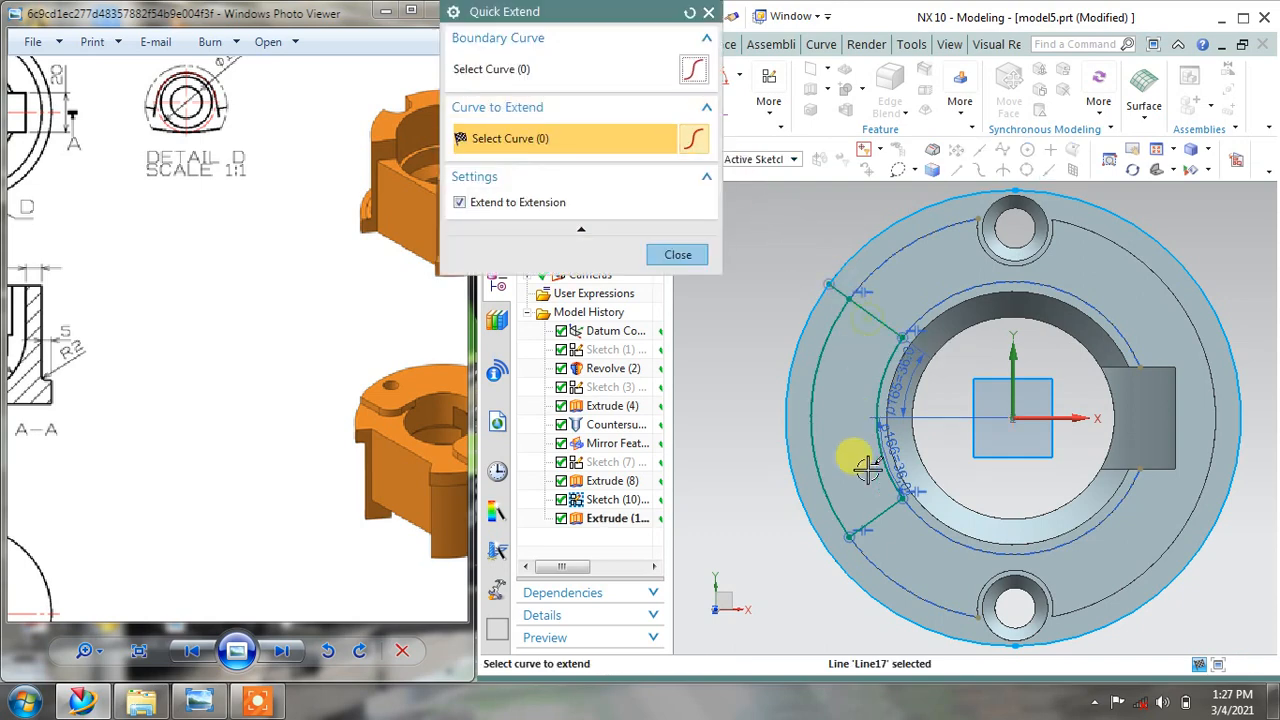
pyautogui.click(868, 518)
pyautogui.click(677, 254)
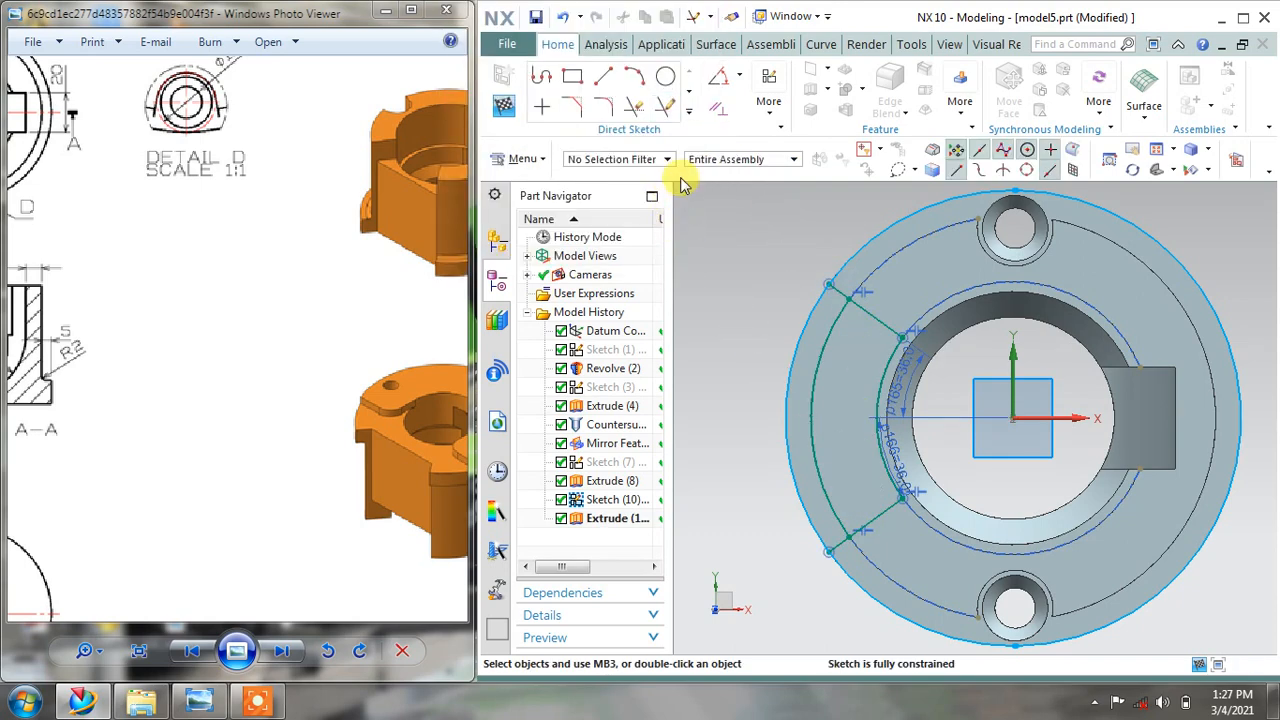
# Trim the projected flange circle outside the two angled lines with Quick Trim, accepting the loss of associativity, and finish the sketch
pyautogui.click(636, 108)
pyautogui.click(889, 232)
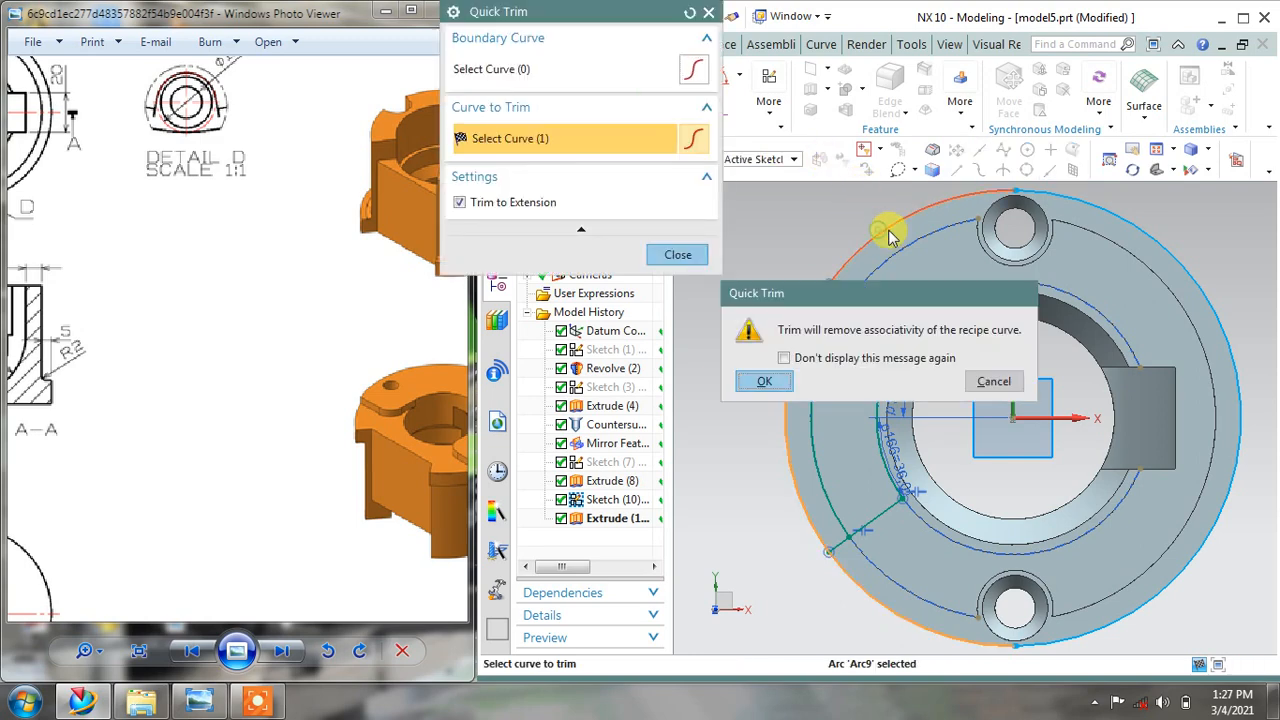
pyautogui.click(762, 382)
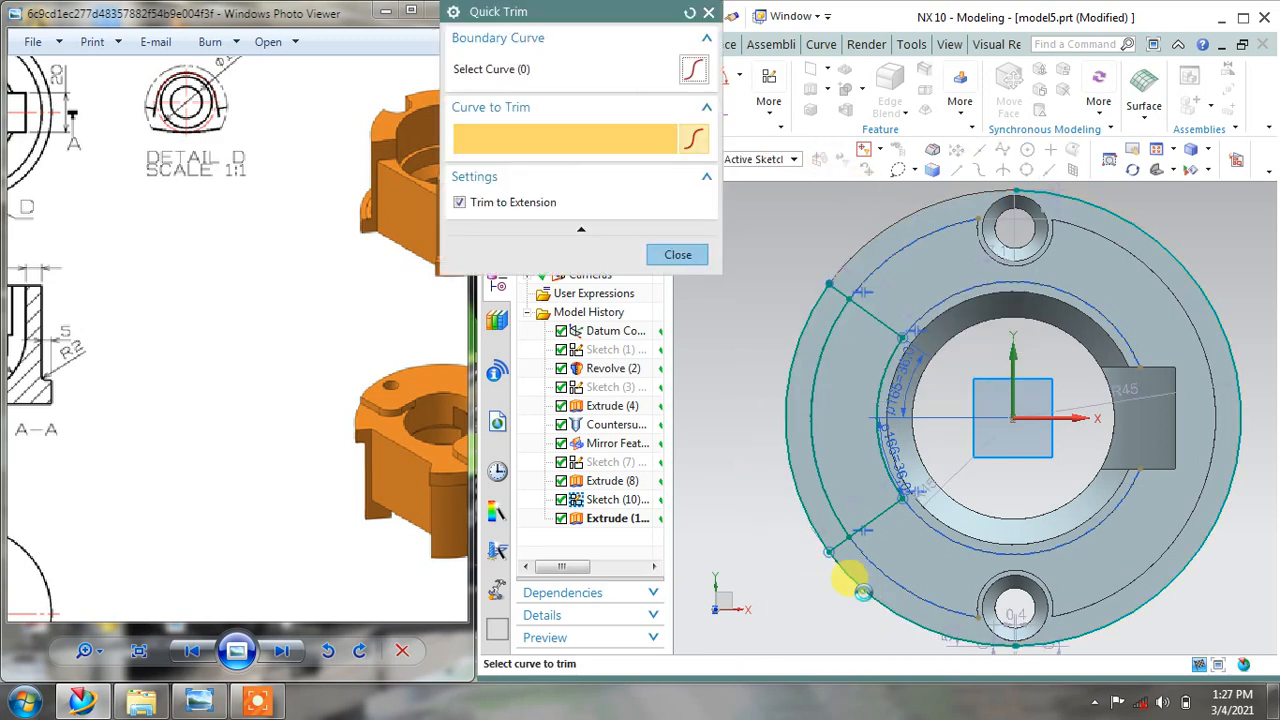
pyautogui.click(865, 594)
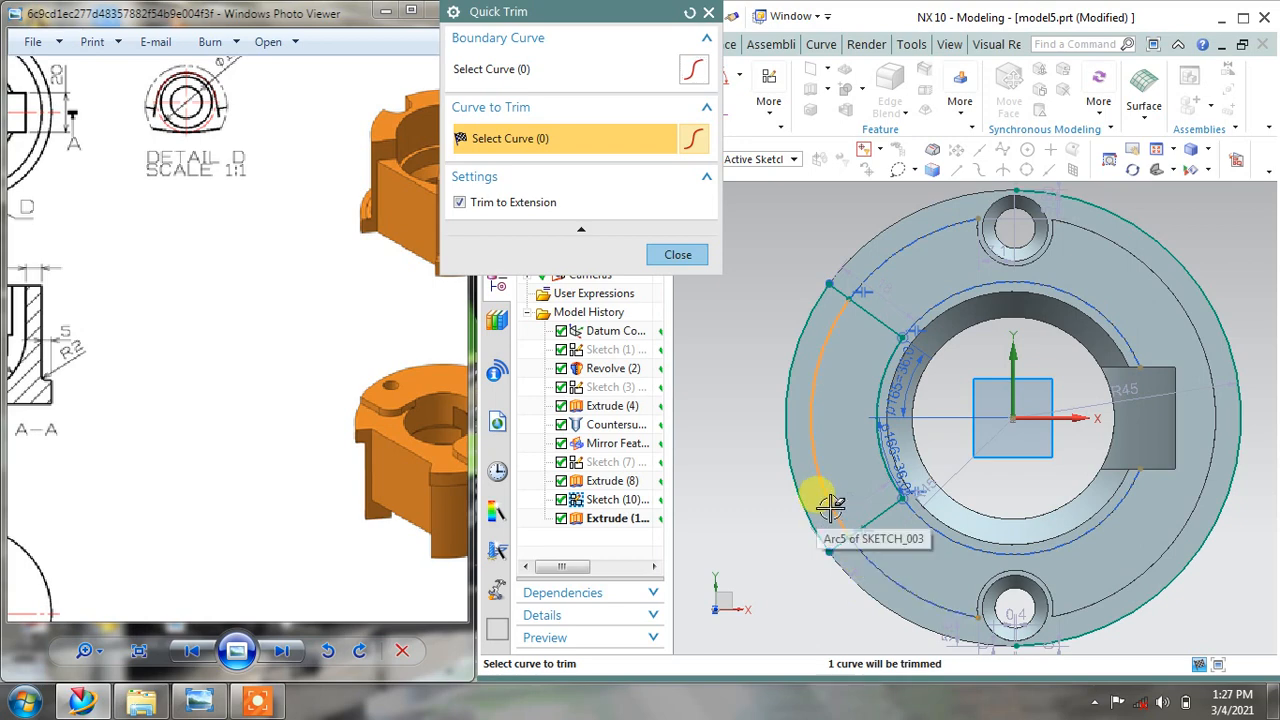
pyautogui.click(787, 470)
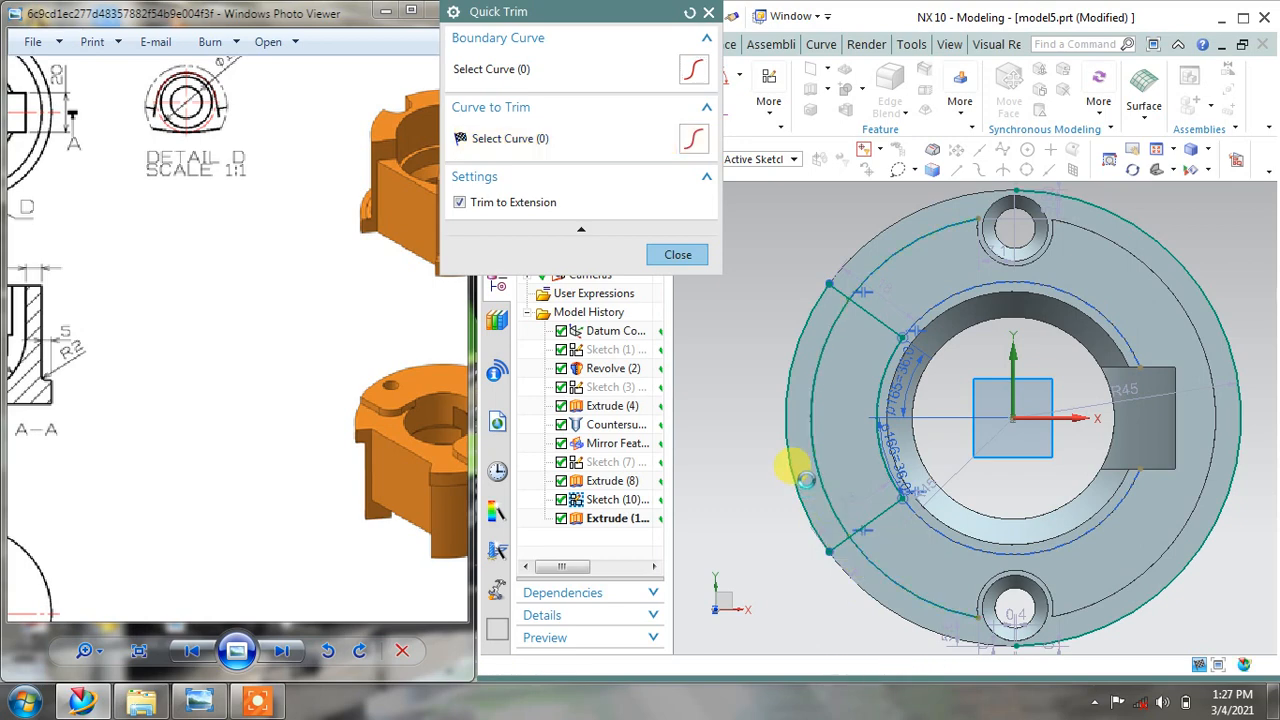
pyautogui.click(677, 256)
pyautogui.click(502, 110)
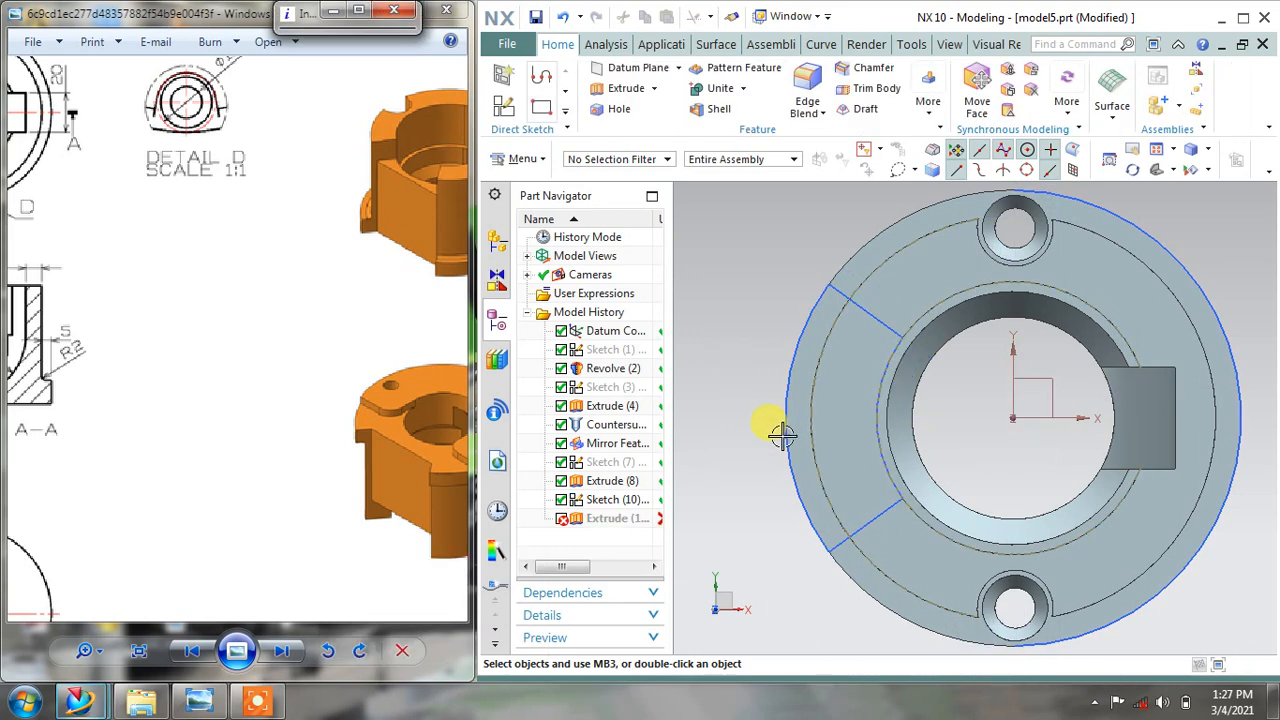
# Undo the flange-edge projection, line extensions and trims made in the ring-sector sketch
pyautogui.moveTo(777, 429); pyautogui.dragTo(783, 392, button='middle')
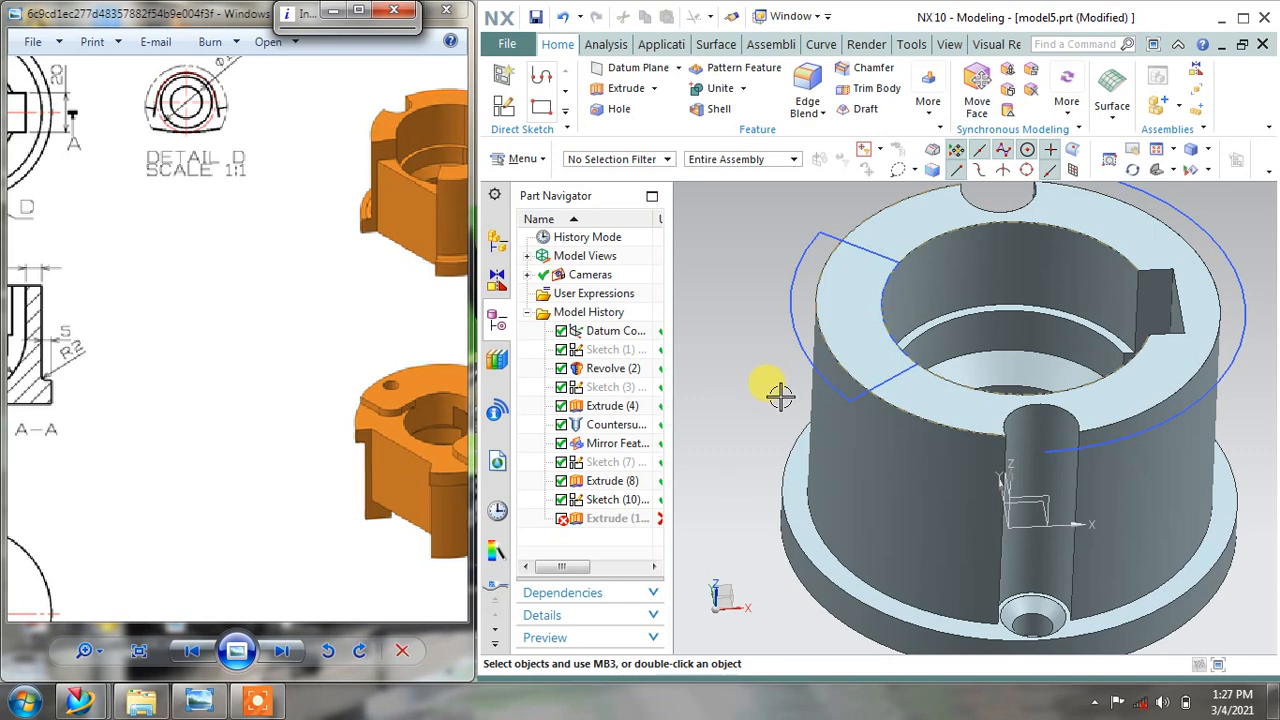
pyautogui.moveTo(198, 410)
pyautogui.mouseDown()
pyautogui.moveTo(232, 417)
pyautogui.moveTo(173, 413)
pyautogui.moveTo(143, 428)
pyautogui.mouseUp()
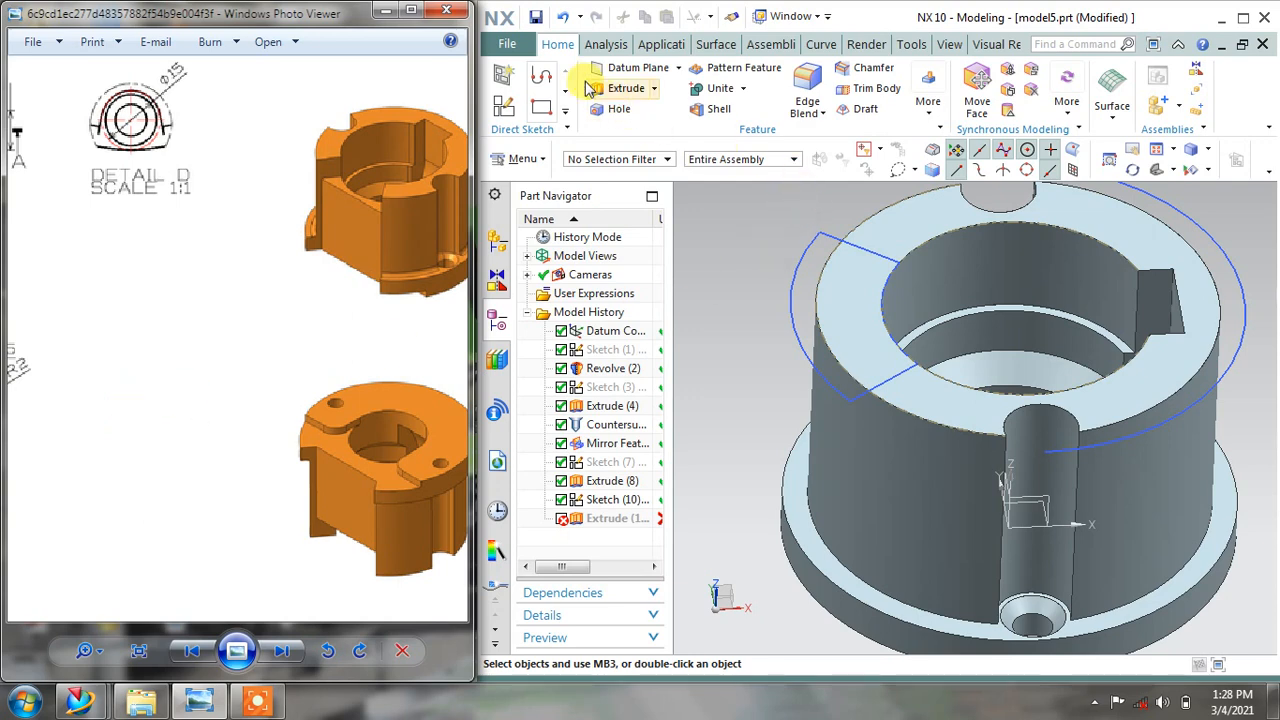
pyautogui.click(562, 18)
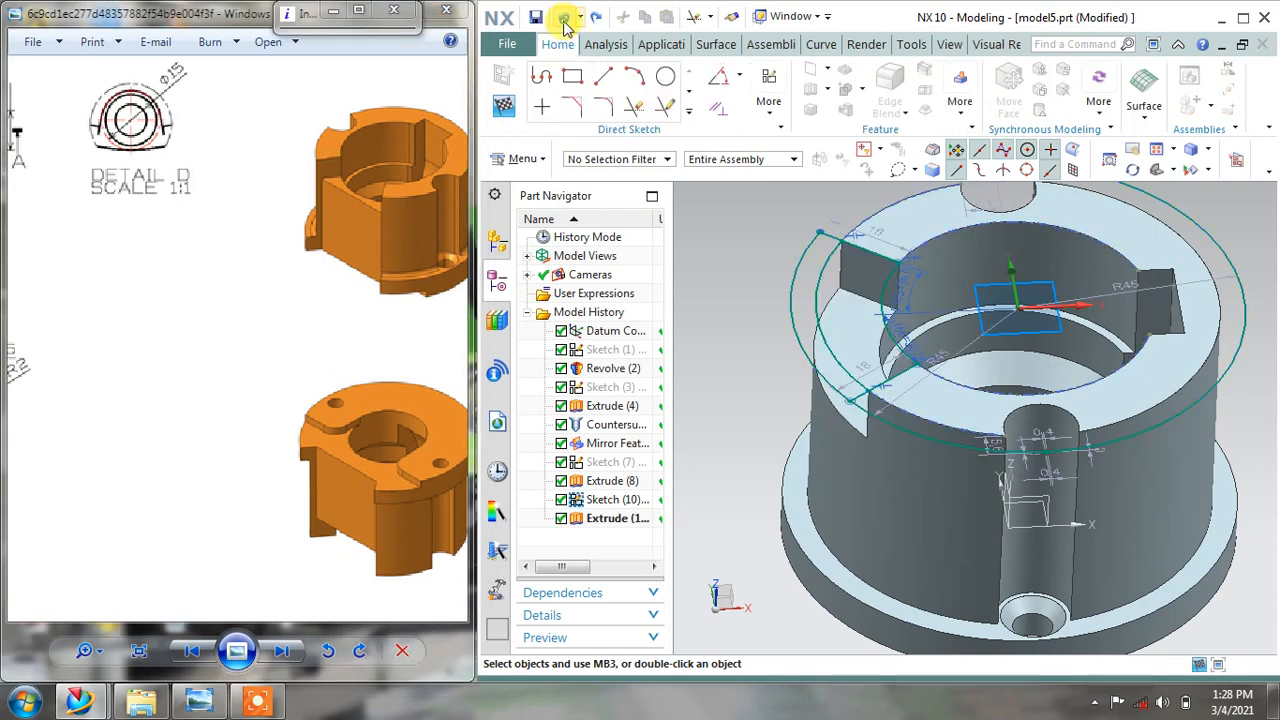
pyautogui.click(565, 18)
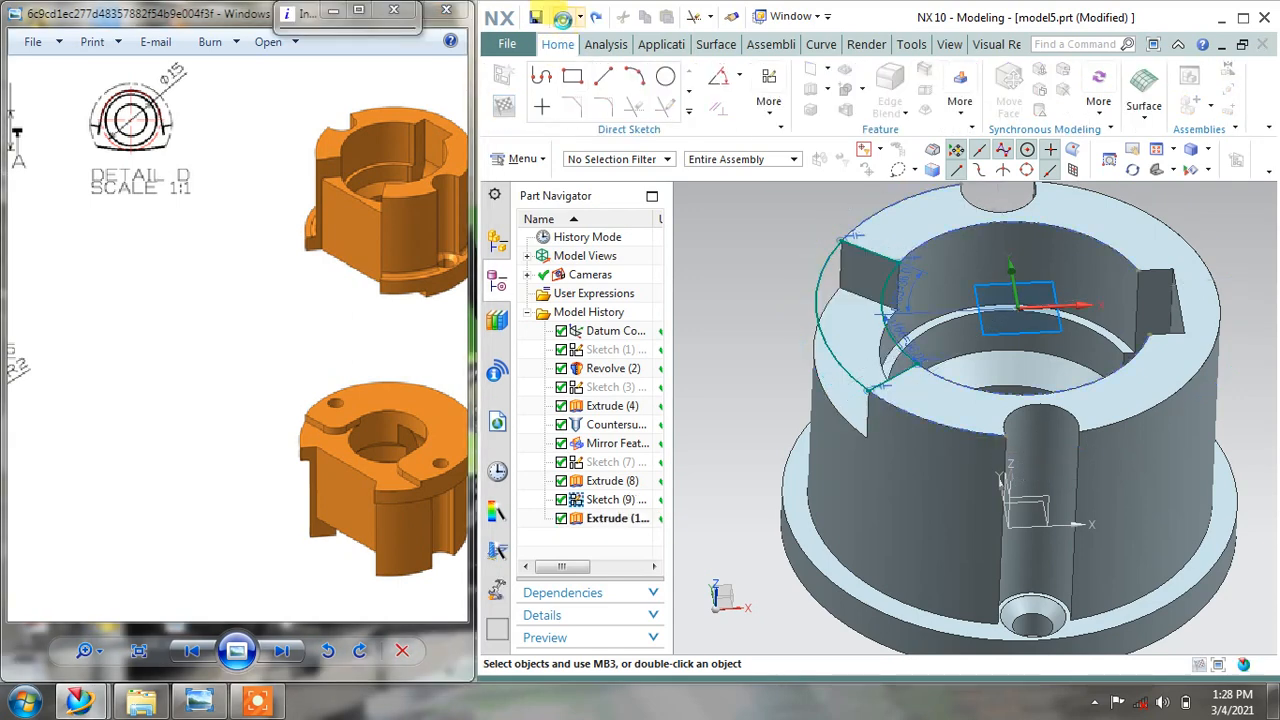
# Create a new sketch on the floor face of the 72° side cutout
pyautogui.moveTo(934, 364)
pyautogui.mouseDown(button='middle')
pyautogui.moveTo(975, 338)
pyautogui.moveTo(981, 371)
pyautogui.moveTo(960, 334)
pyautogui.moveTo(966, 365)
pyautogui.mouseUp(button='middle')
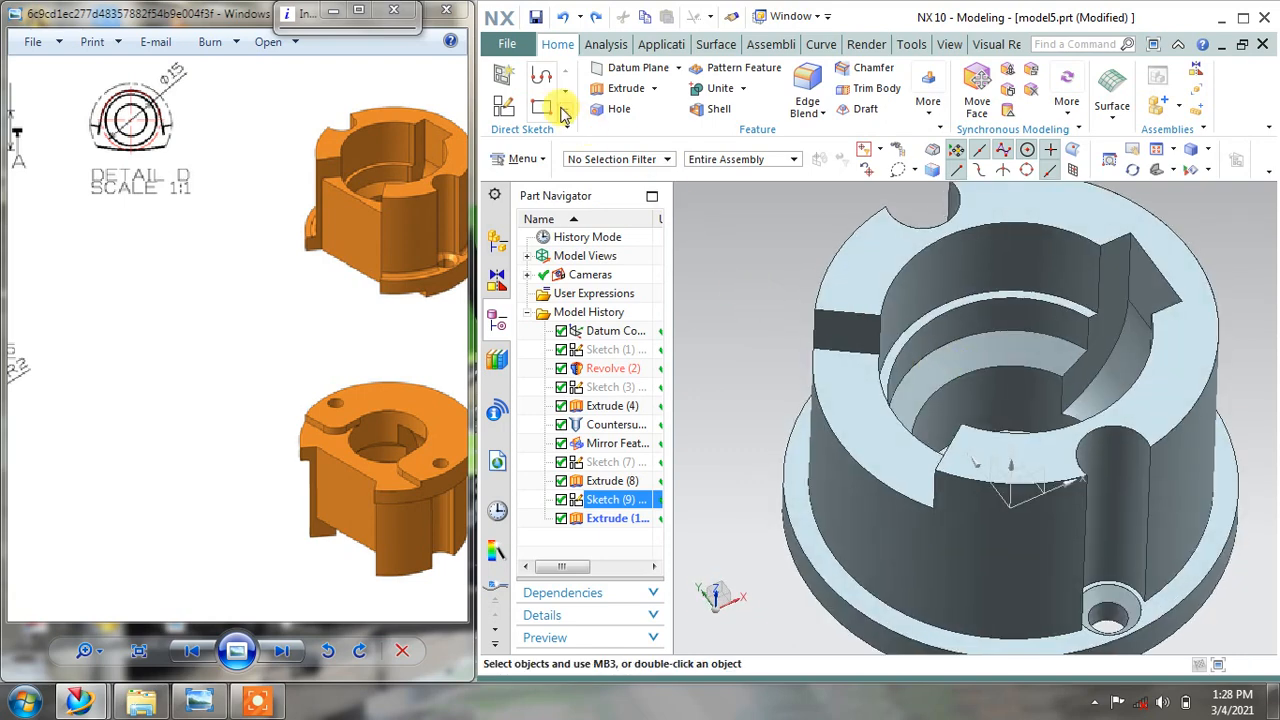
pyautogui.click(505, 80)
pyautogui.click(823, 400)
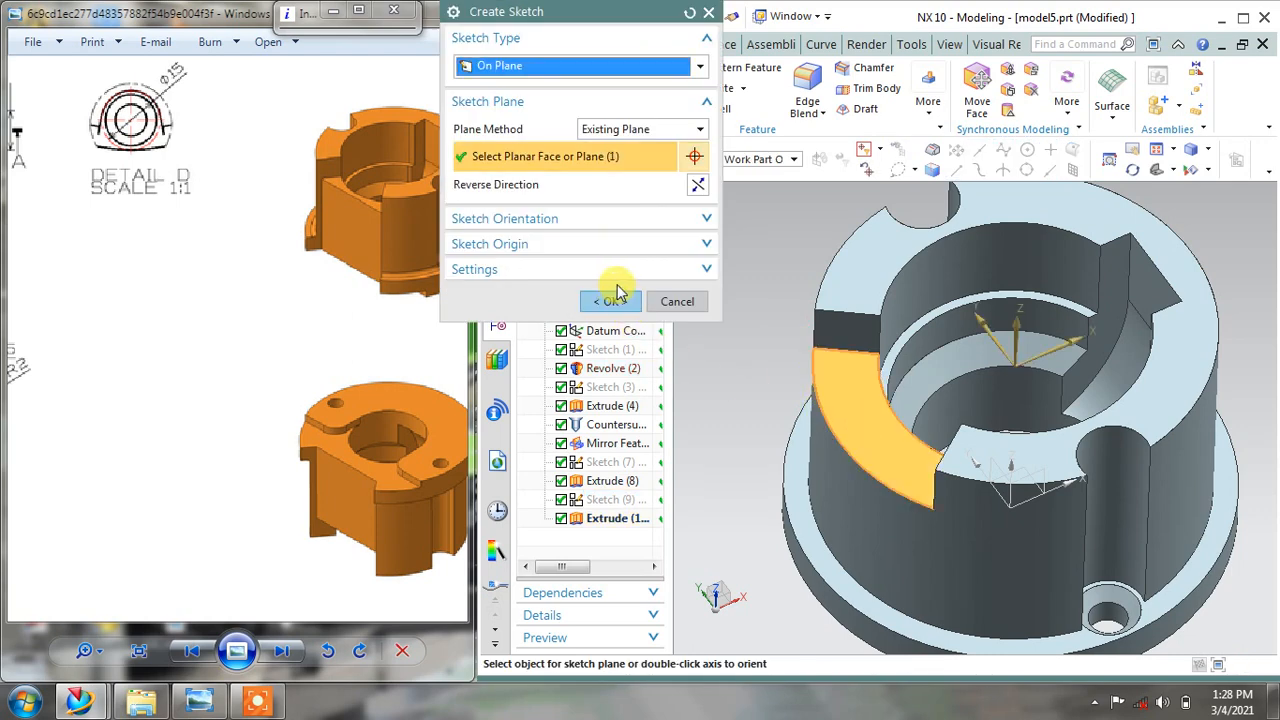
pyautogui.click(609, 303)
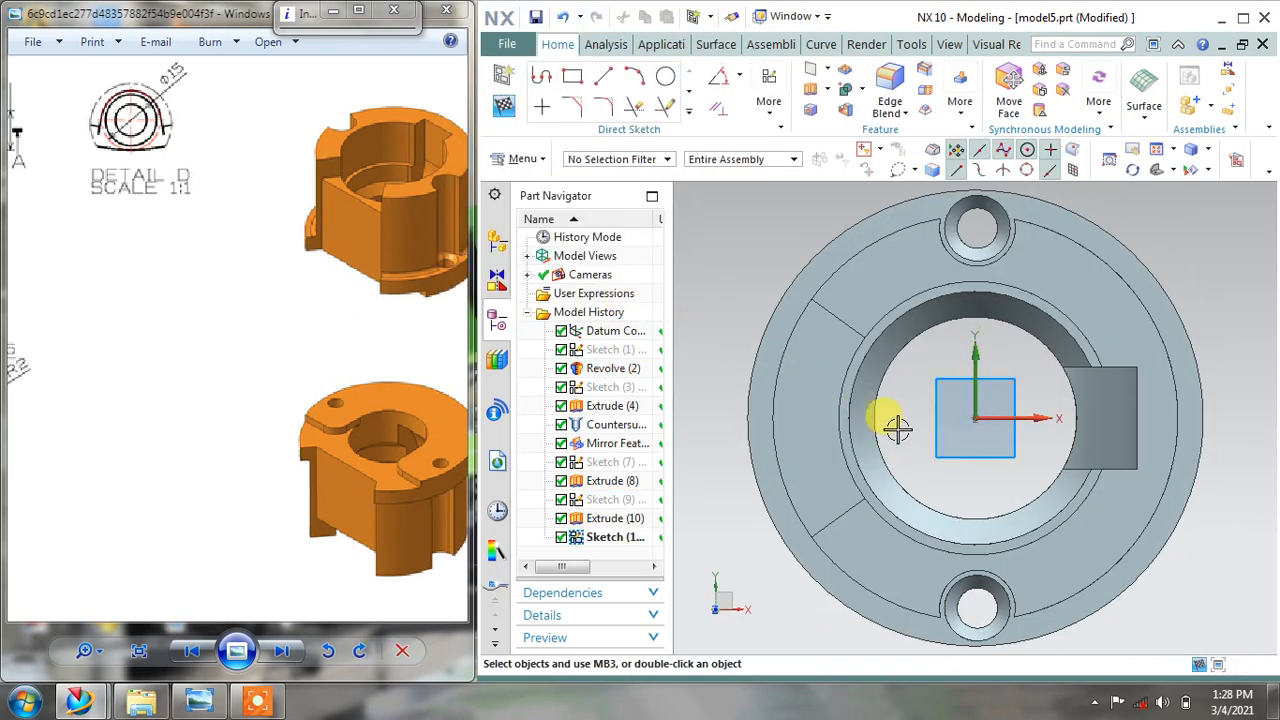
pyautogui.keyDown('shift'); pyautogui.moveTo(897, 427); pyautogui.dragTo(958, 425, button='middle'); pyautogui.keyUp('shift')
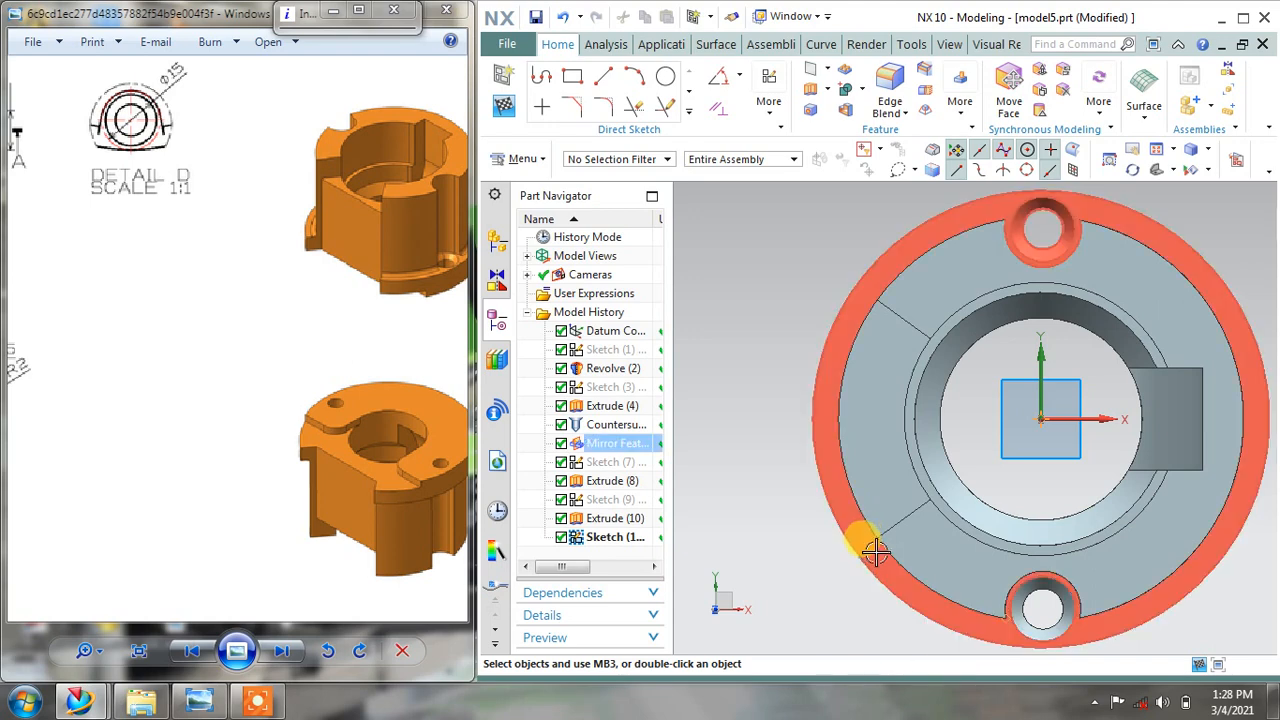
# Sketch two diverging lines from the origin past the flange's cutout side, the upper one about 57 mm long at about 146°
pyautogui.moveTo(171, 429); pyautogui.dragTo(392, 409)
pyautogui.moveTo(156, 362)
pyautogui.mouseDown()
pyautogui.moveTo(188, 365)
pyautogui.moveTo(288, 489)
pyautogui.mouseUp()
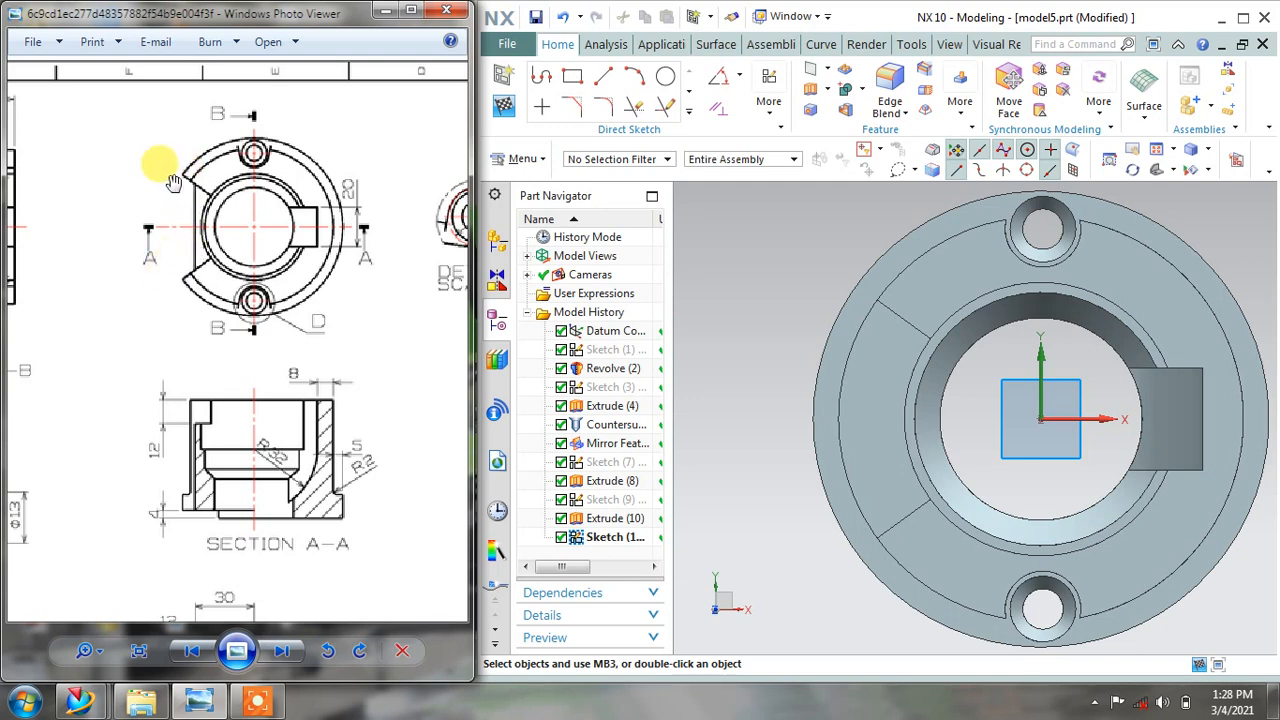
pyautogui.click(603, 76)
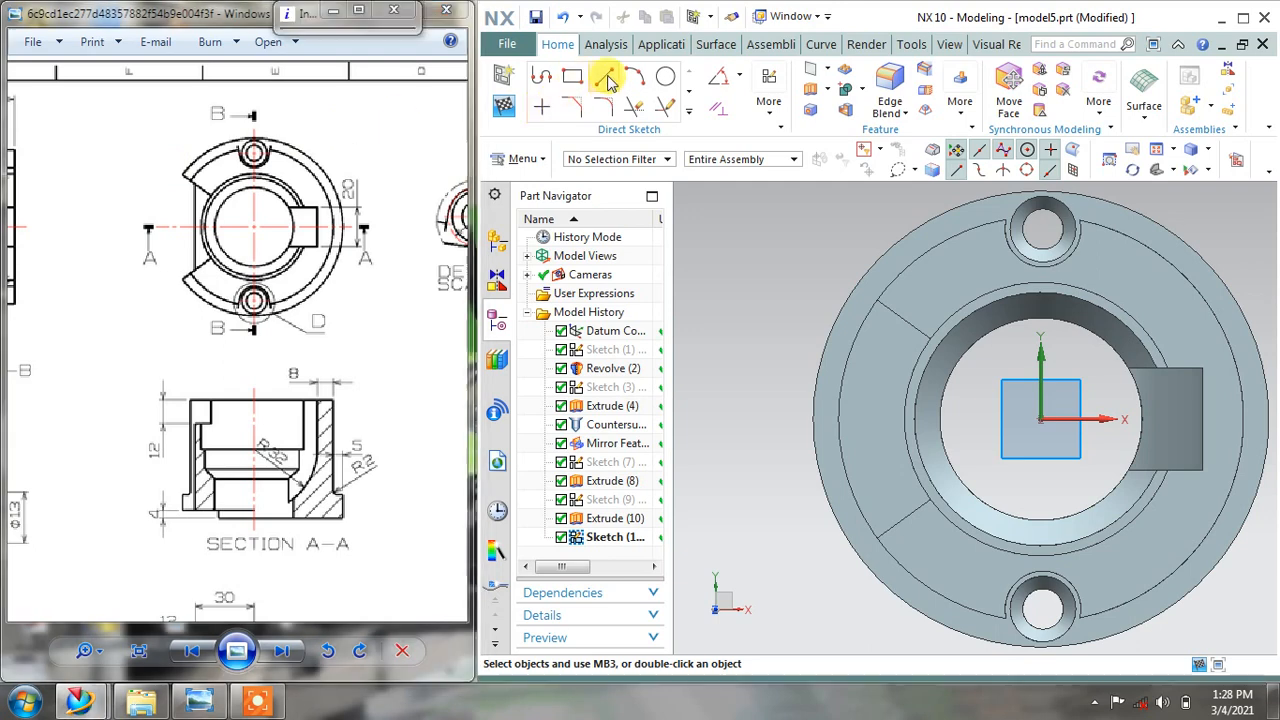
pyautogui.click(1040, 420)
pyautogui.click(803, 258)
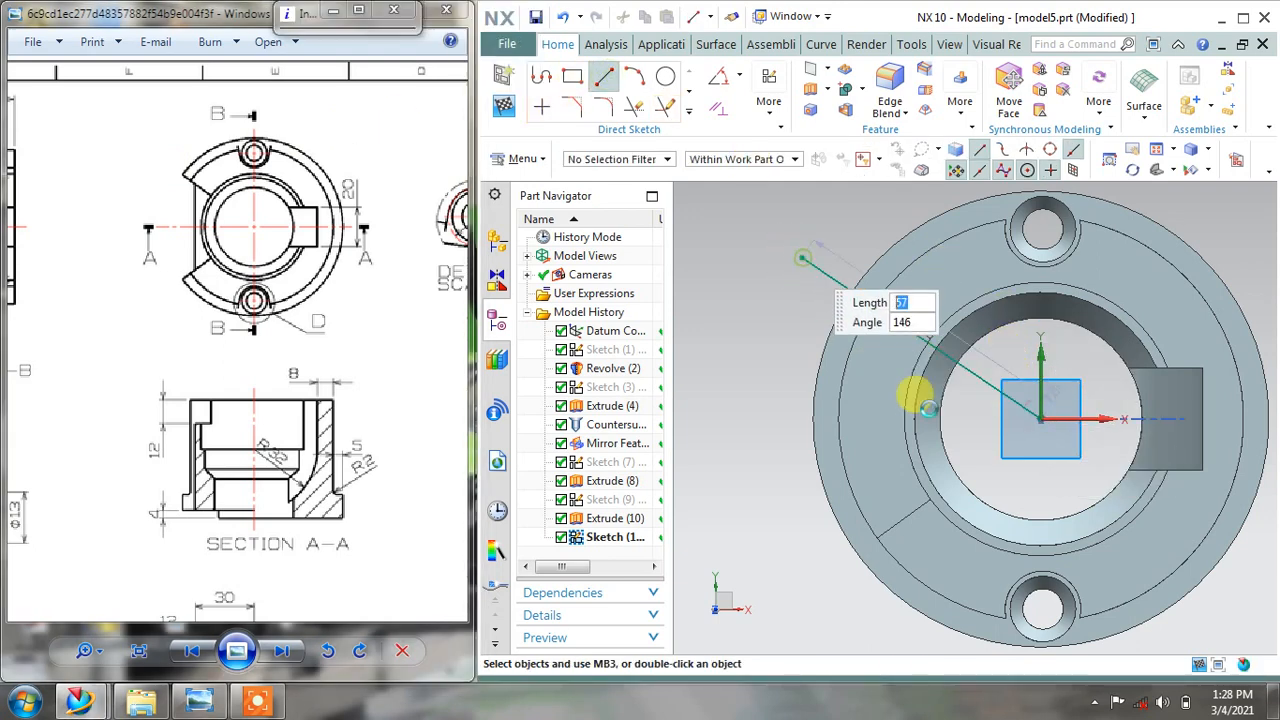
pyautogui.click(1040, 420)
pyautogui.click(802, 594)
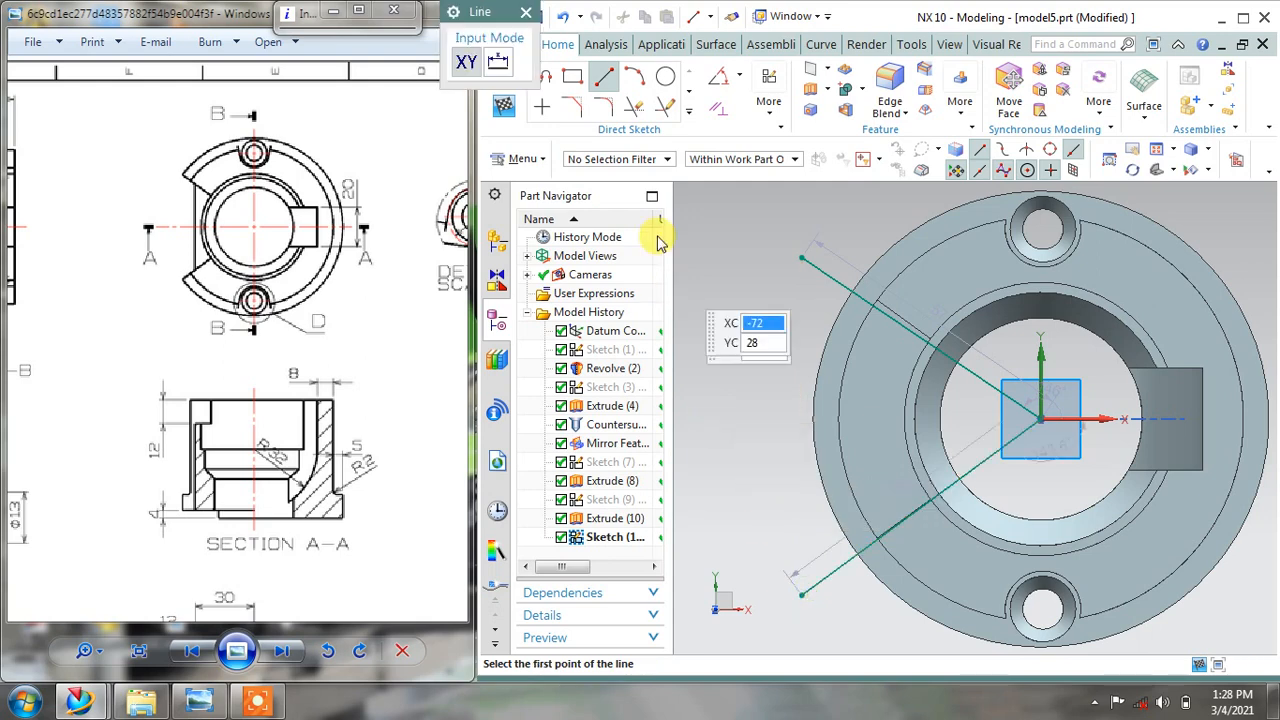
pyautogui.click(526, 12)
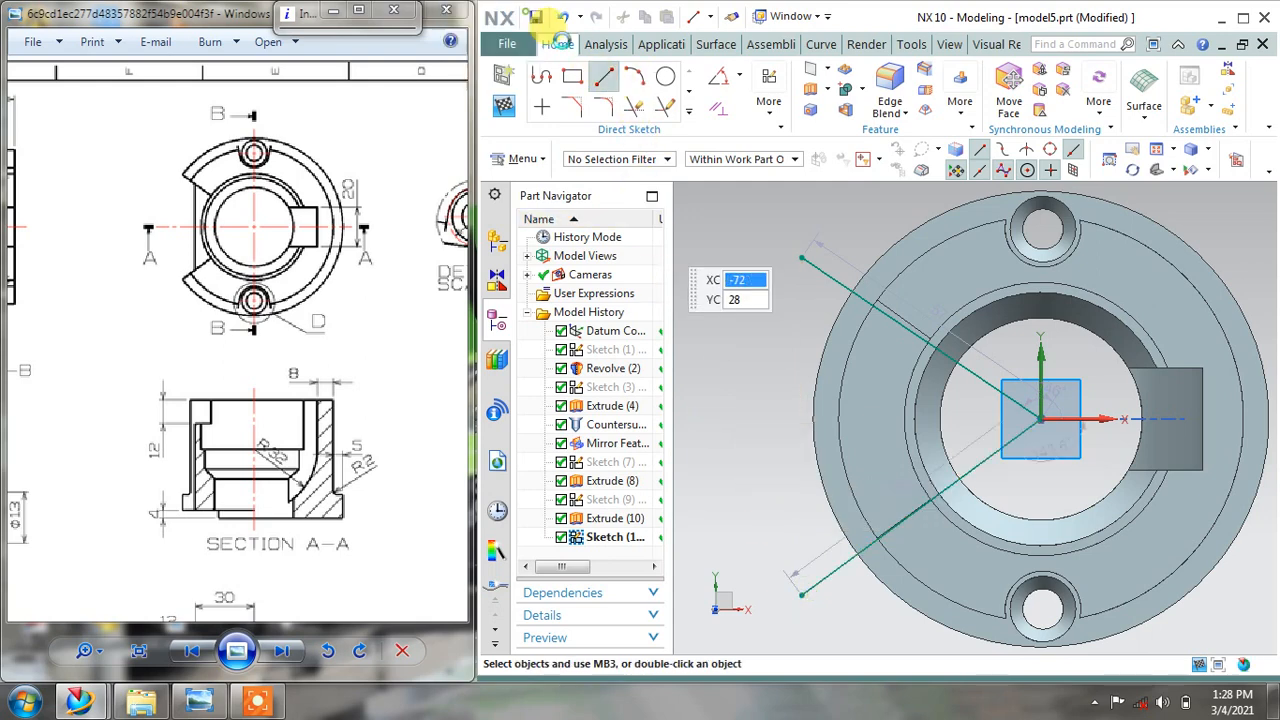
# Add an angular dimension of 72/2 between the upper angled line and the horizontal X axis
pyautogui.click(729, 80)
pyautogui.click(967, 365)
pyautogui.click(1095, 418)
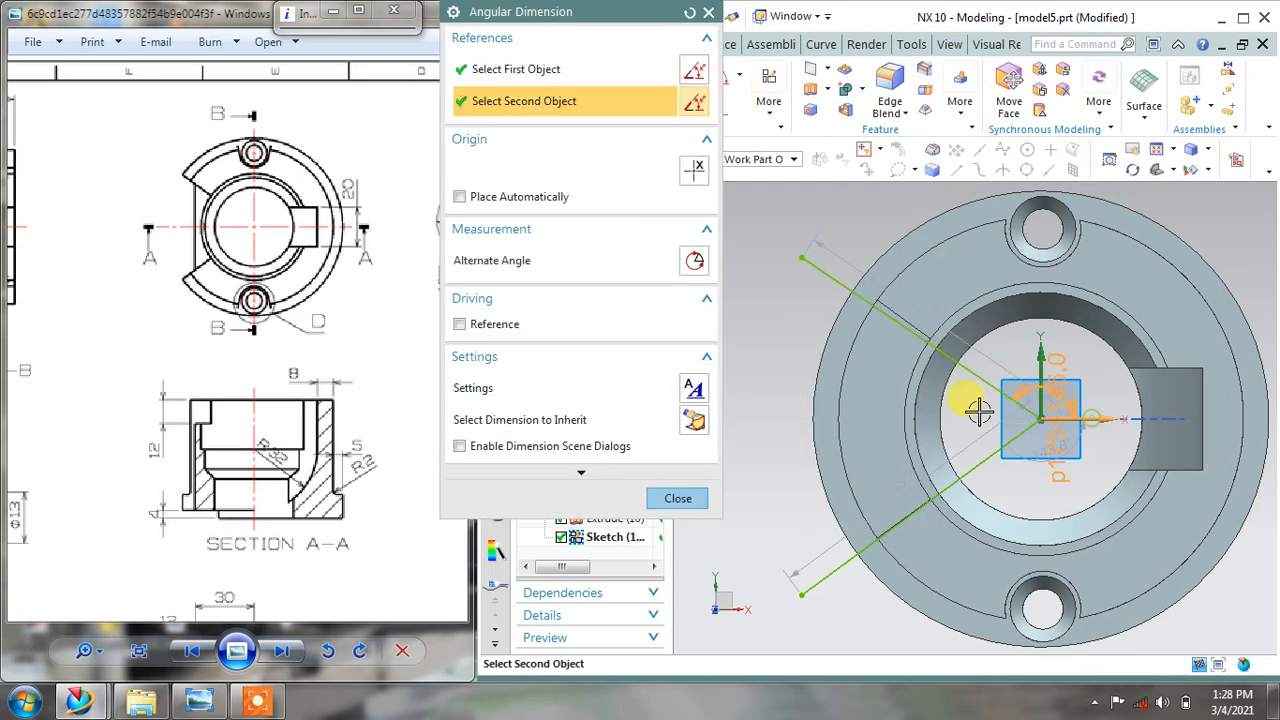
pyautogui.click(868, 390)
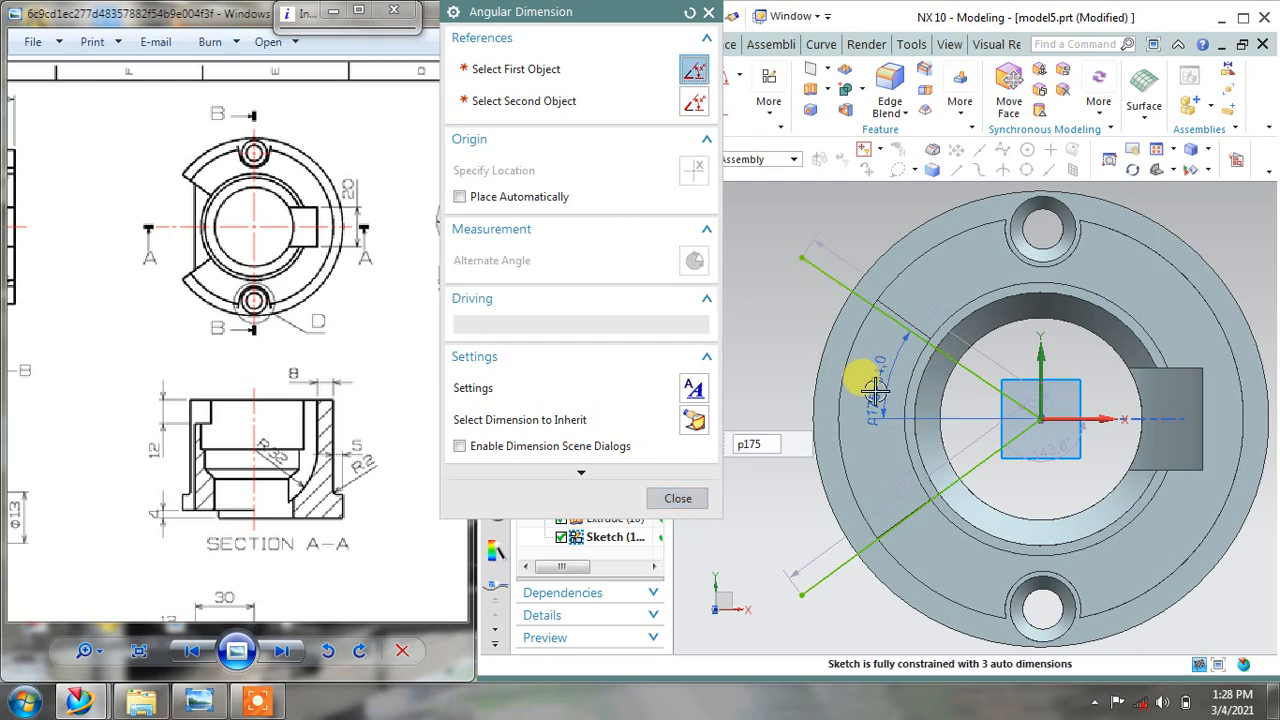
pyautogui.write('72/2')
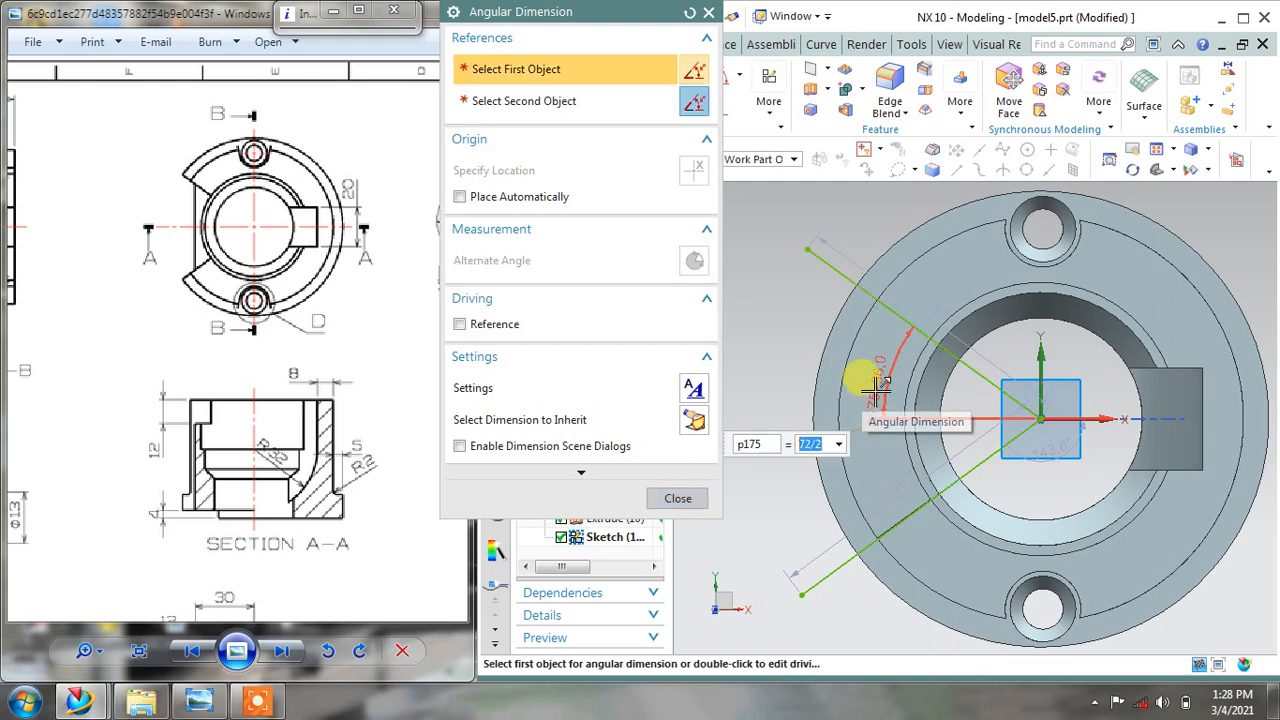
pyautogui.press('Return')
pyautogui.click(693, 500)
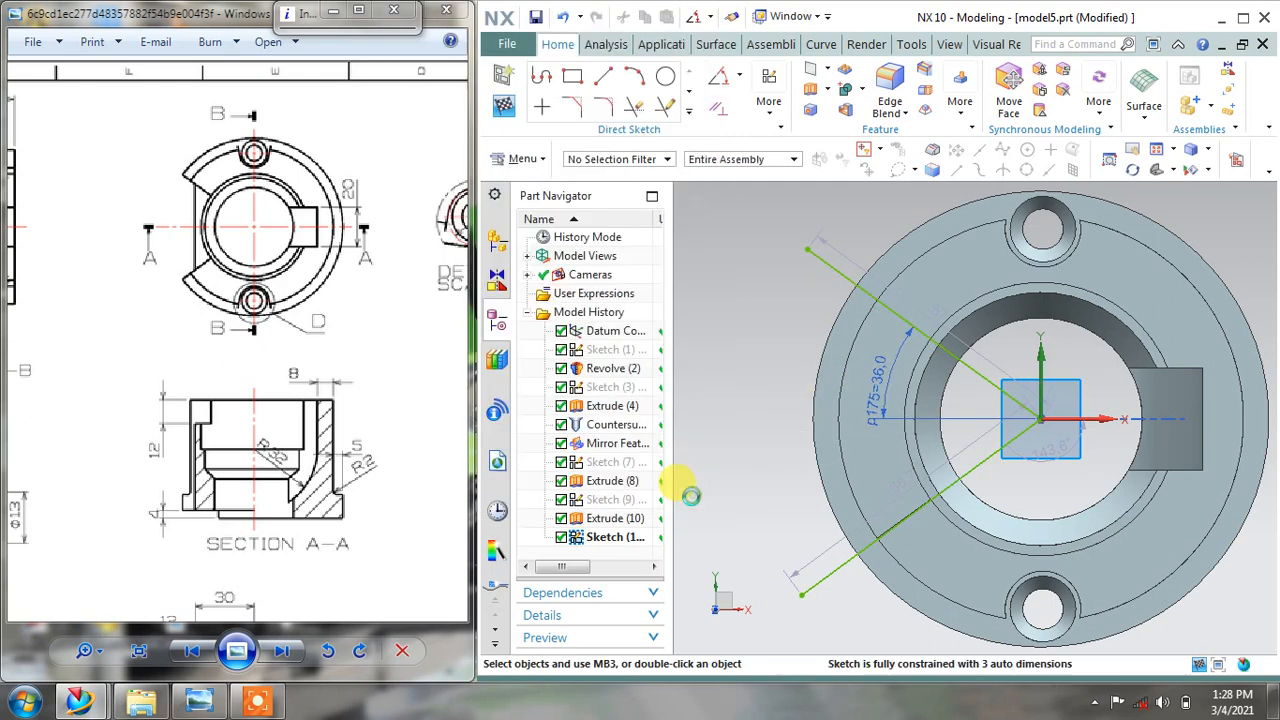
# Dimension the lower angled line at 36° from the X axis and reposition that dimension closer to the centre
pyautogui.click(723, 79)
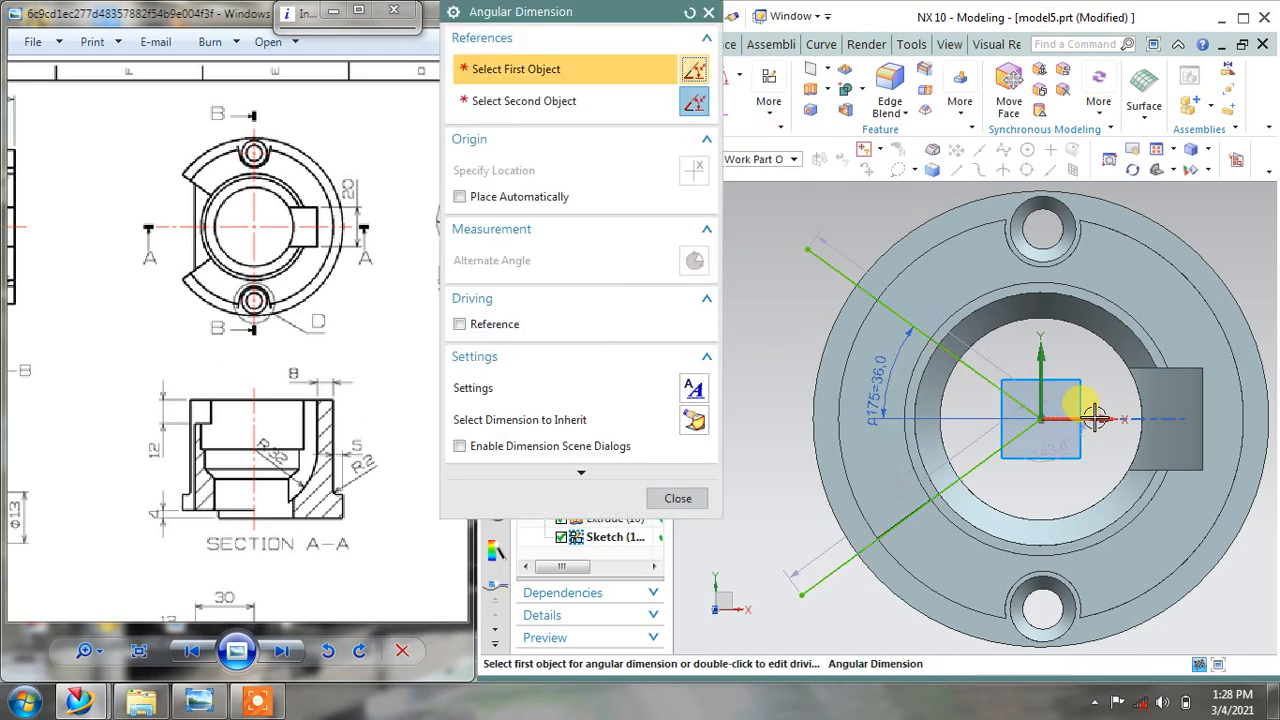
pyautogui.click(1086, 417)
pyautogui.click(845, 458)
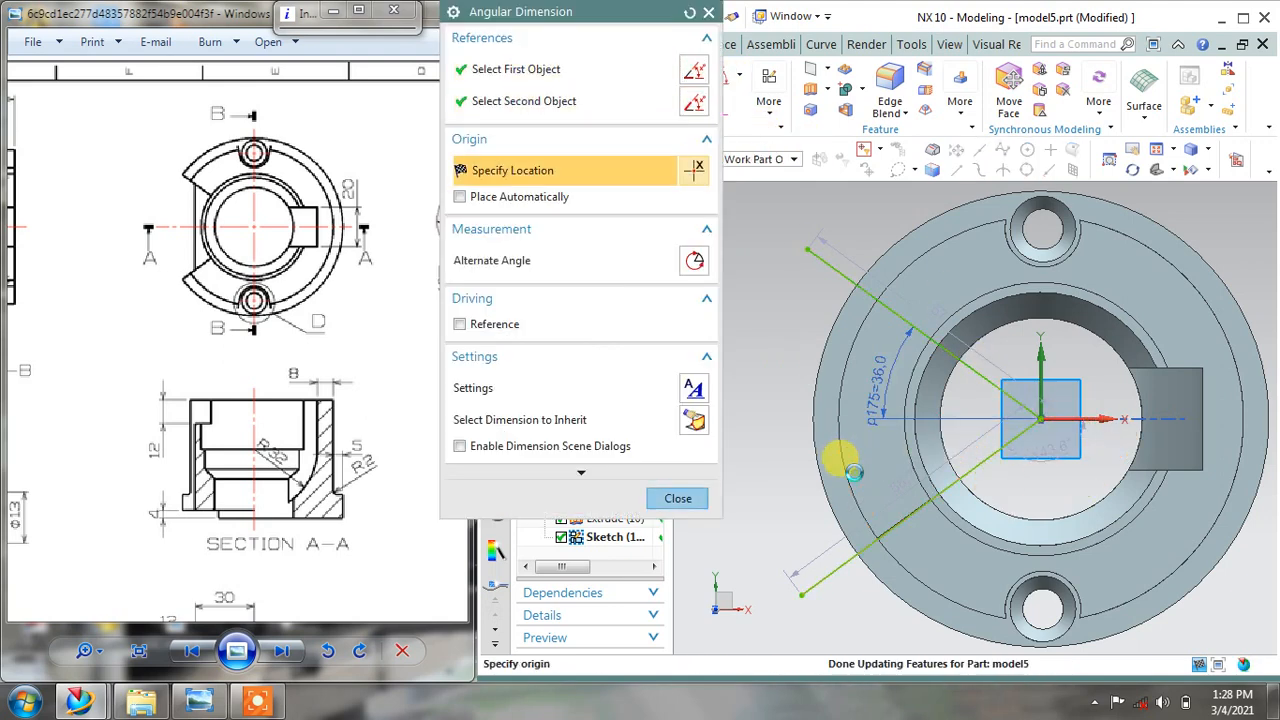
pyautogui.click(840, 458)
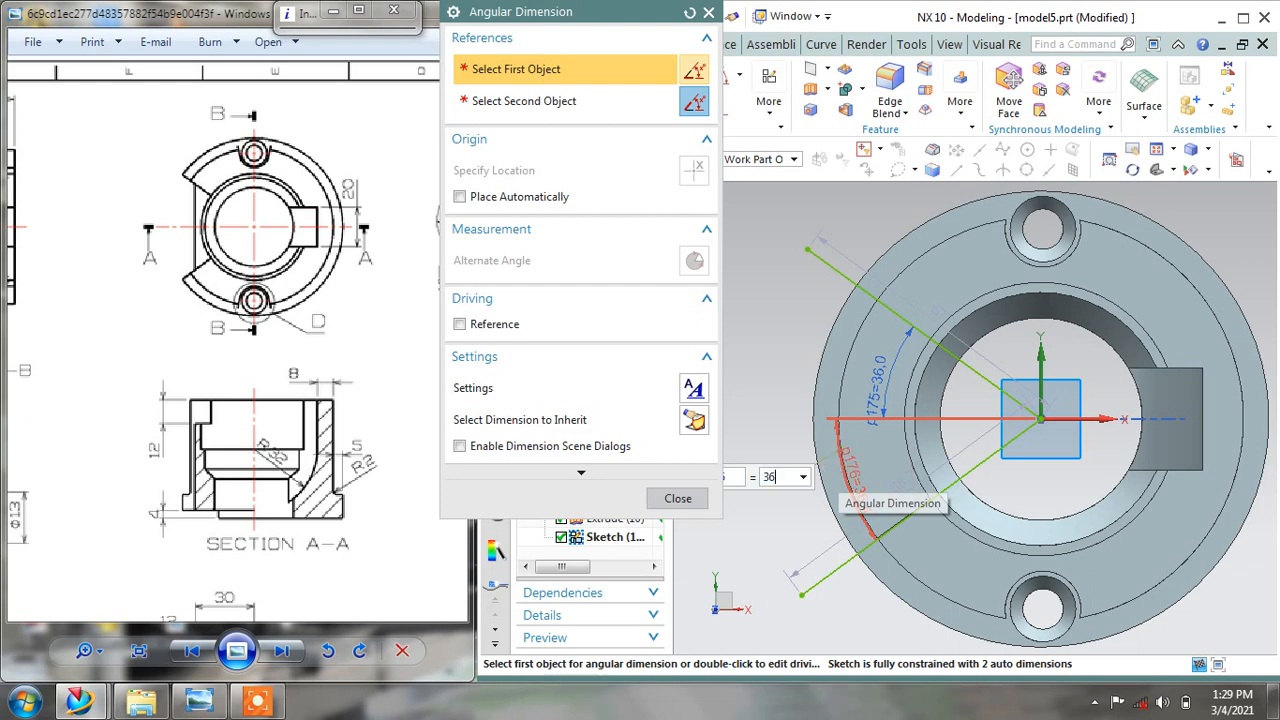
pyautogui.click(845, 463)
pyautogui.click(690, 502)
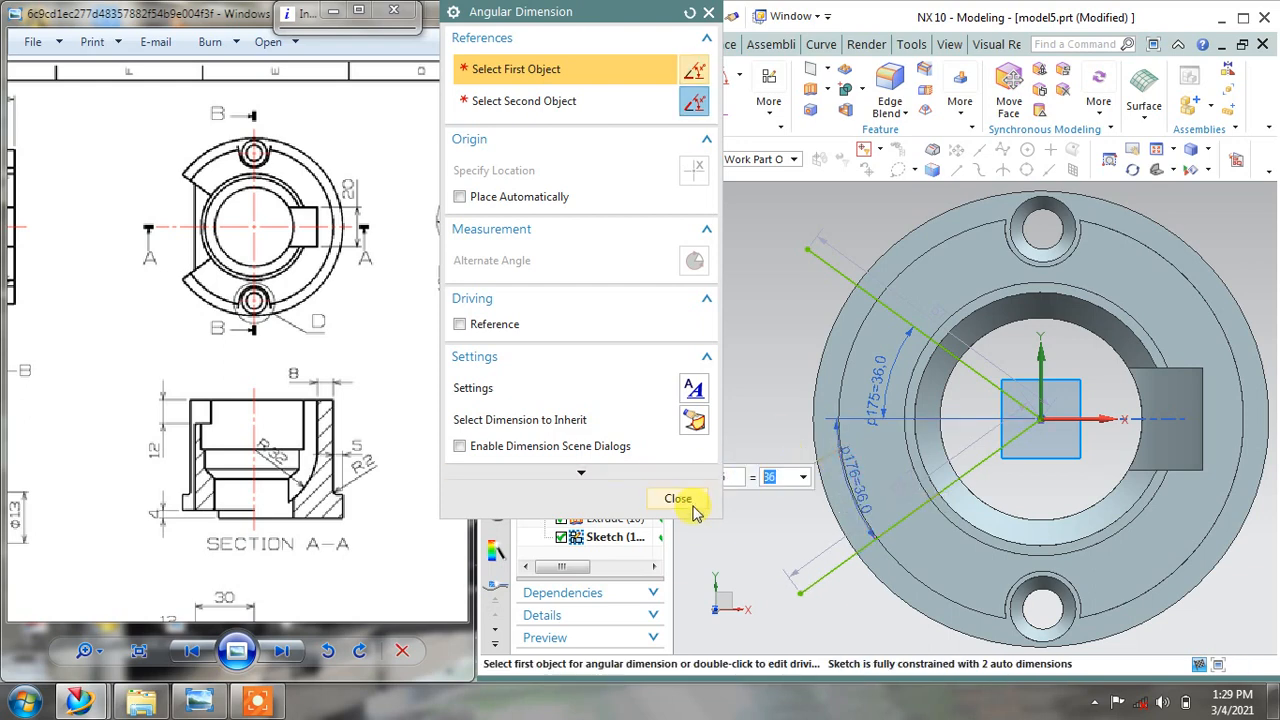
pyautogui.click(733, 274)
pyautogui.moveTo(851, 467); pyautogui.dragTo(893, 468)
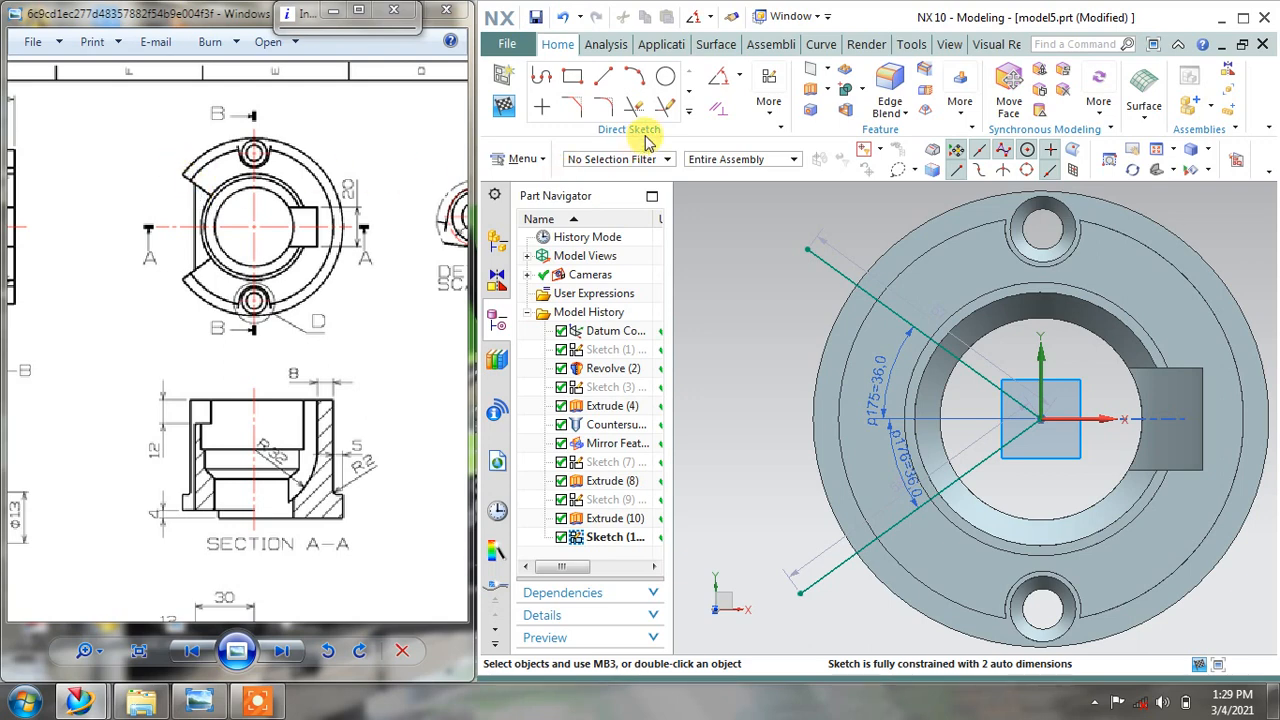
# Draw a vertical line crossing both angled lines on the cutout side, extending past them above and below
pyautogui.click(603, 80)
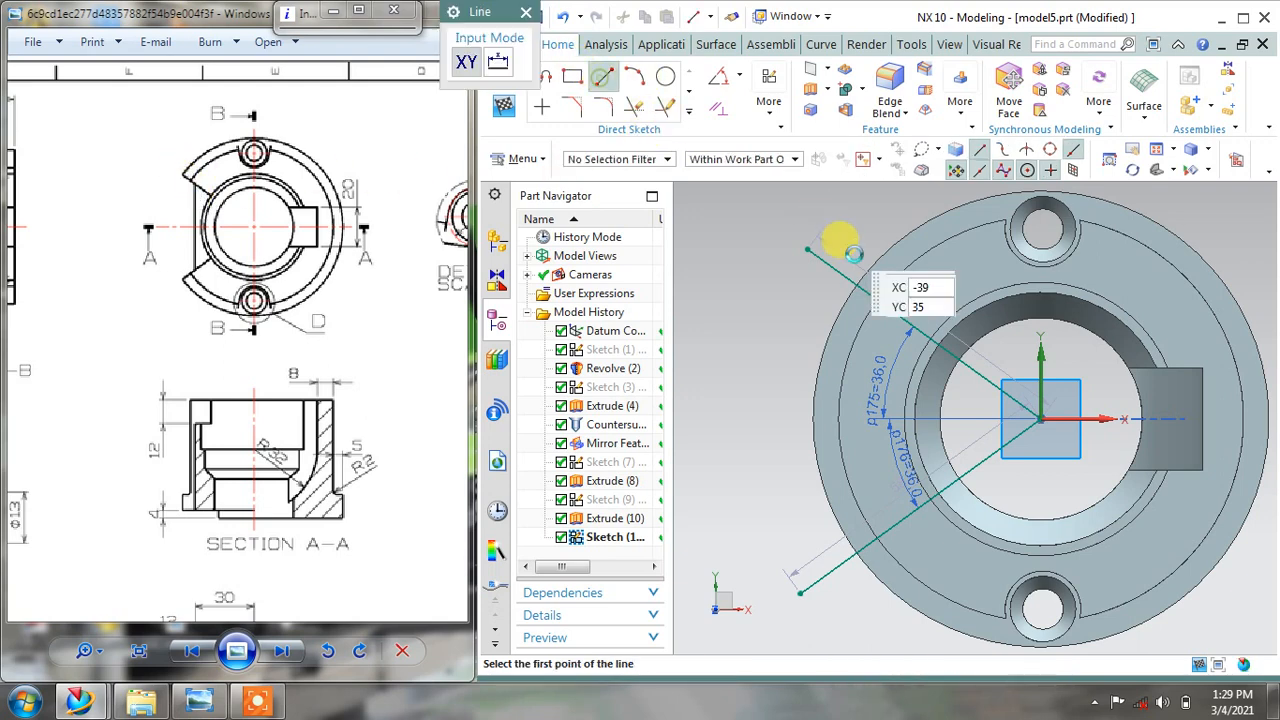
pyautogui.click(875, 236)
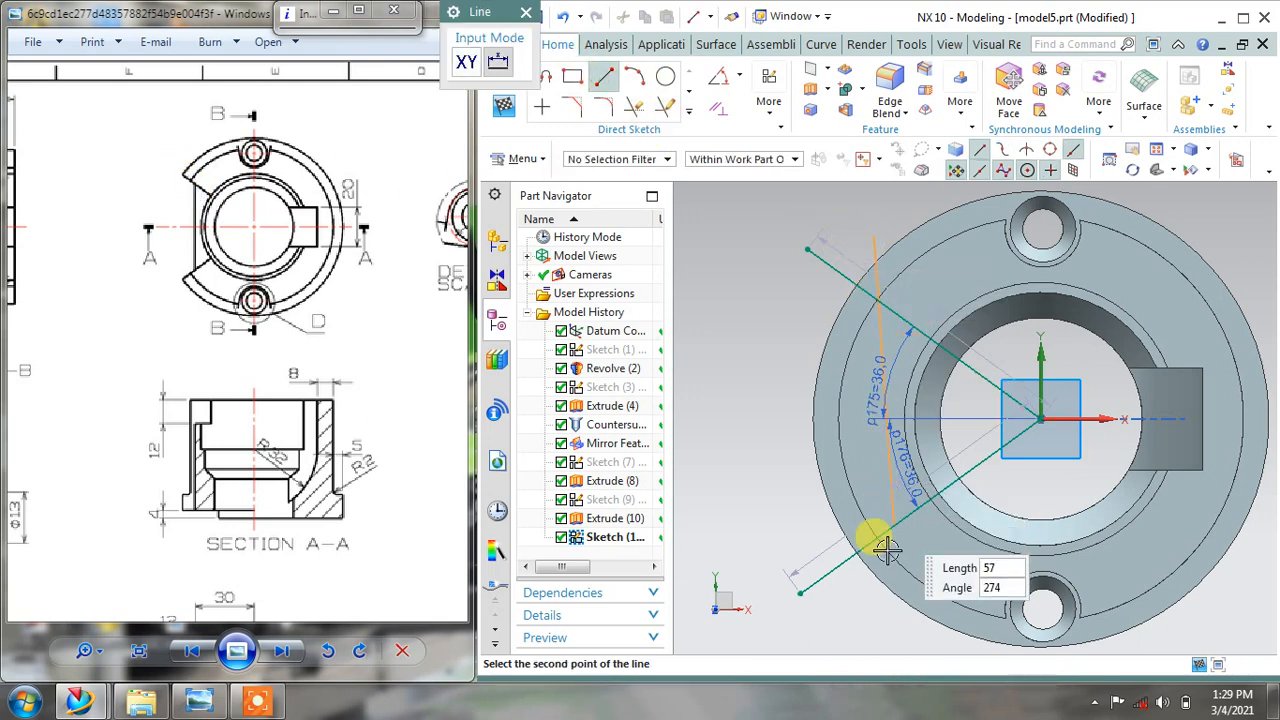
pyautogui.click(870, 621)
pyautogui.press('Escape')
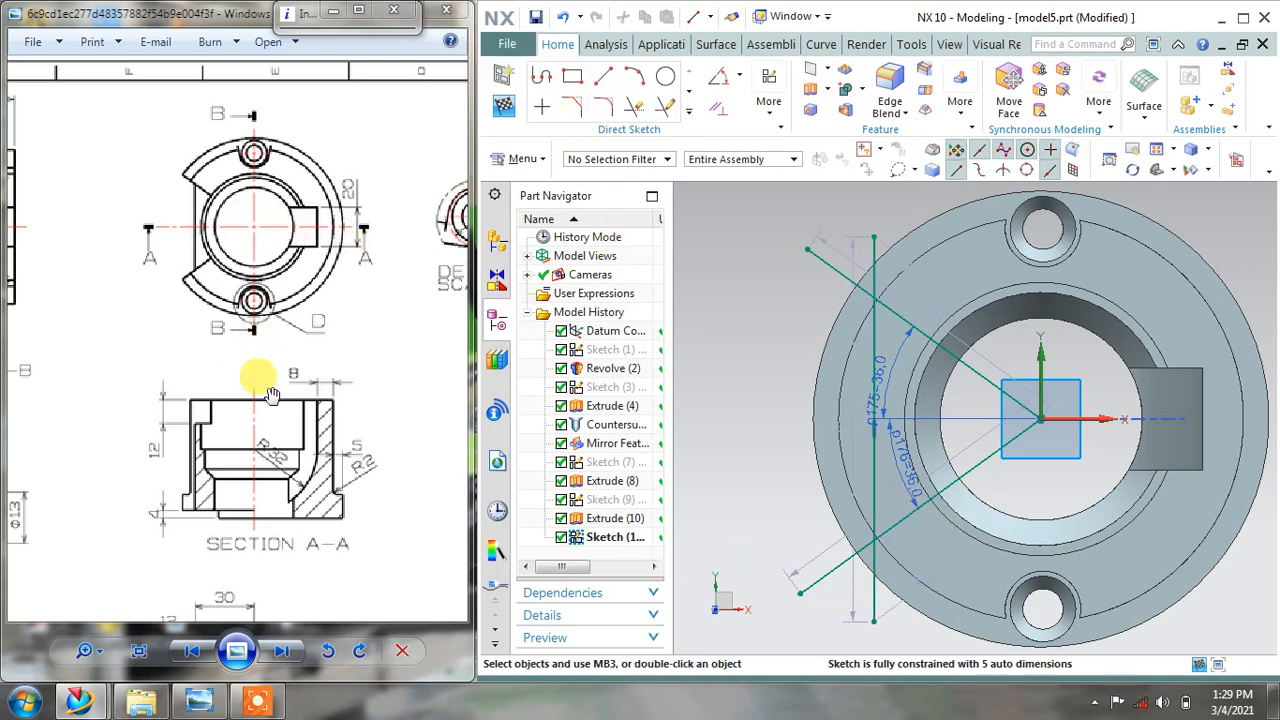
# Set the horizontal distance between the vertical line and the origin to 30 mm, as in the reference drawing
pyautogui.moveTo(270, 395)
pyautogui.mouseDown()
pyautogui.moveTo(272, 425)
pyautogui.moveTo(232, 443)
pyautogui.moveTo(228, 297)
pyautogui.mouseUp()
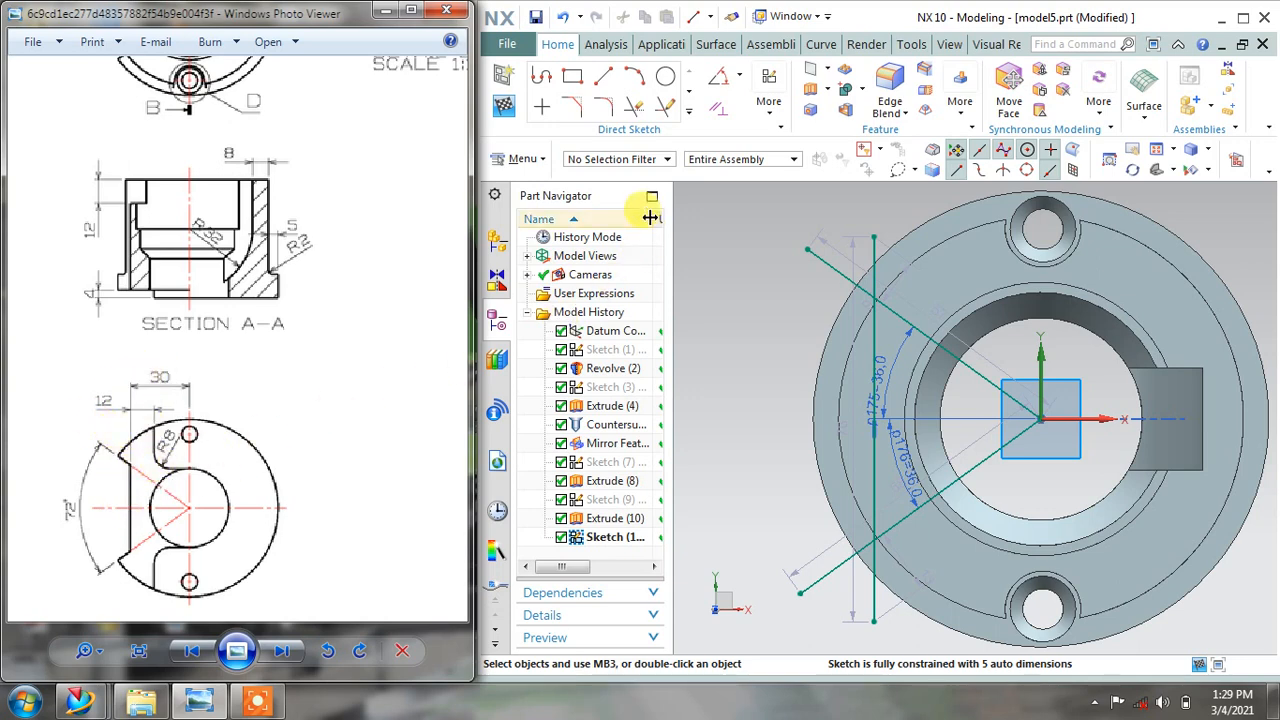
pyautogui.click(740, 80)
pyautogui.click(750, 200)
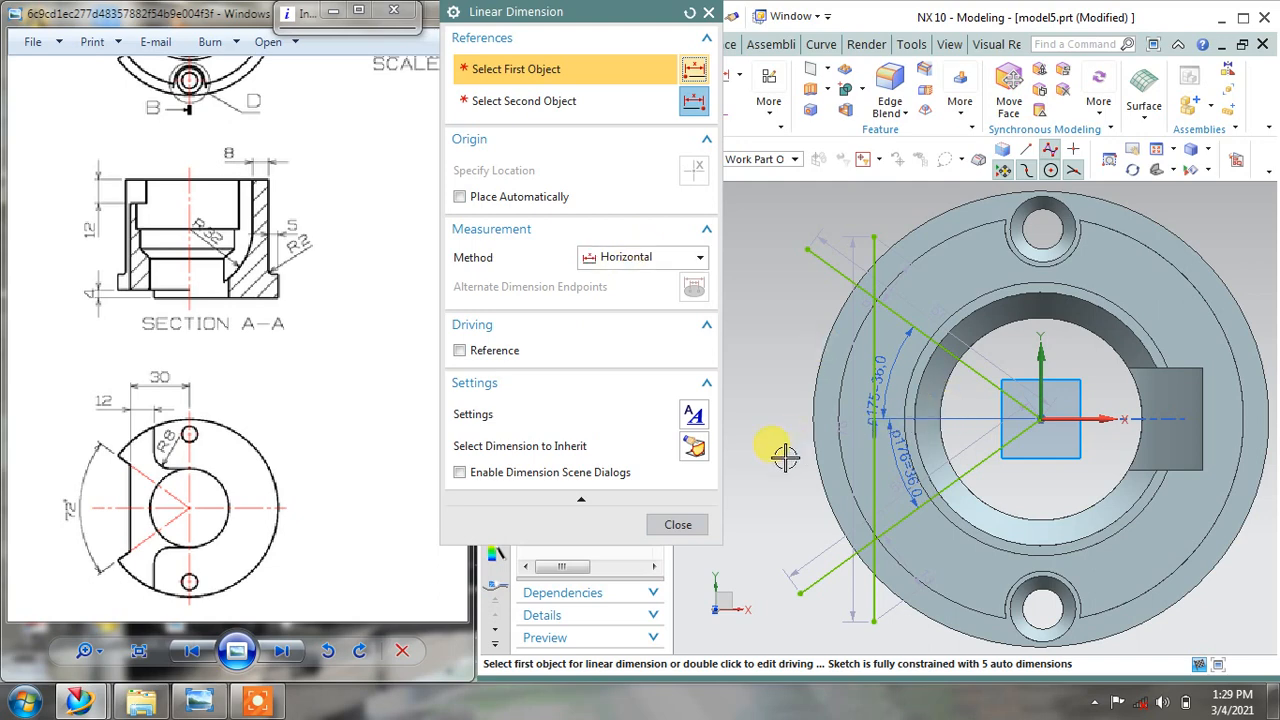
pyautogui.click(860, 244)
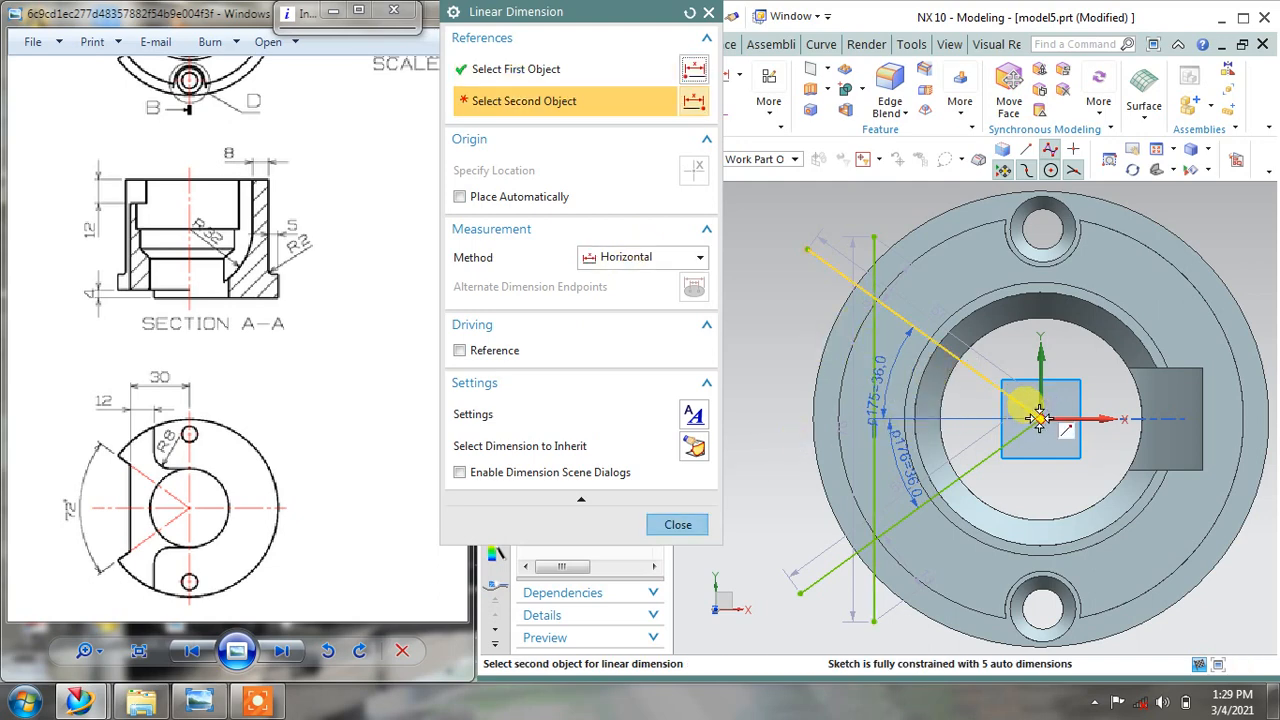
pyautogui.click(1040, 418)
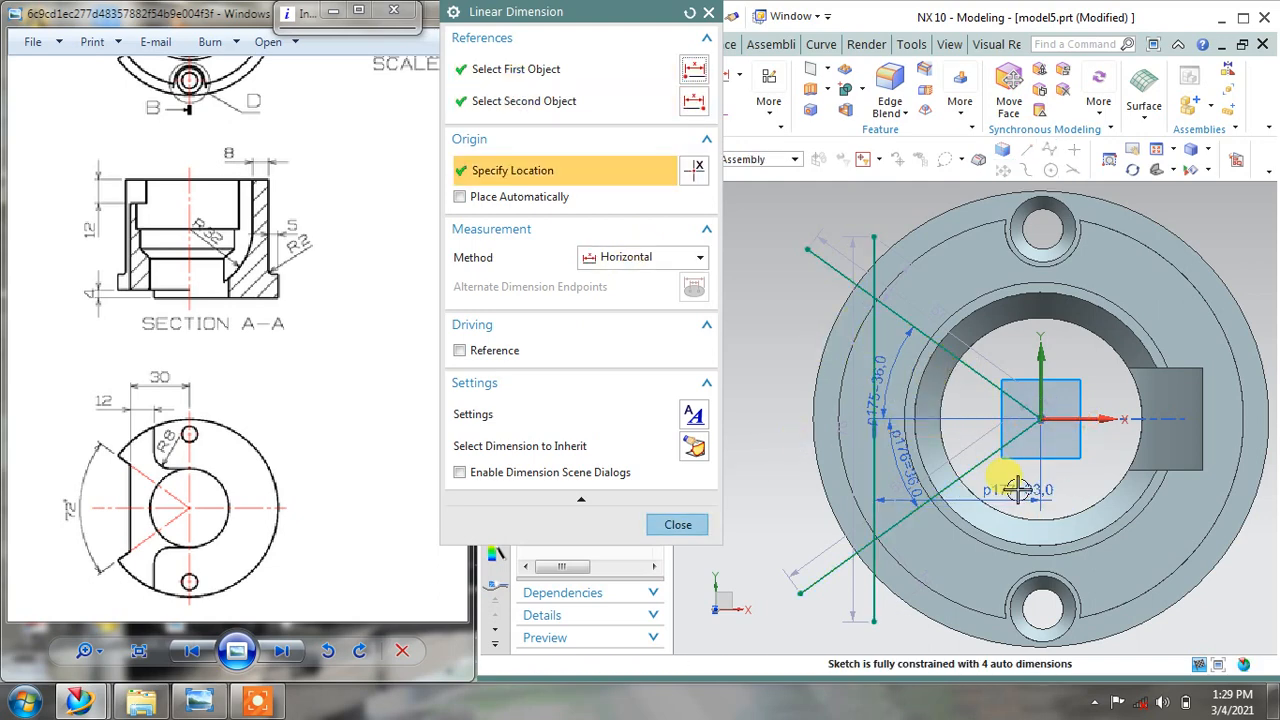
pyautogui.click(1018, 488)
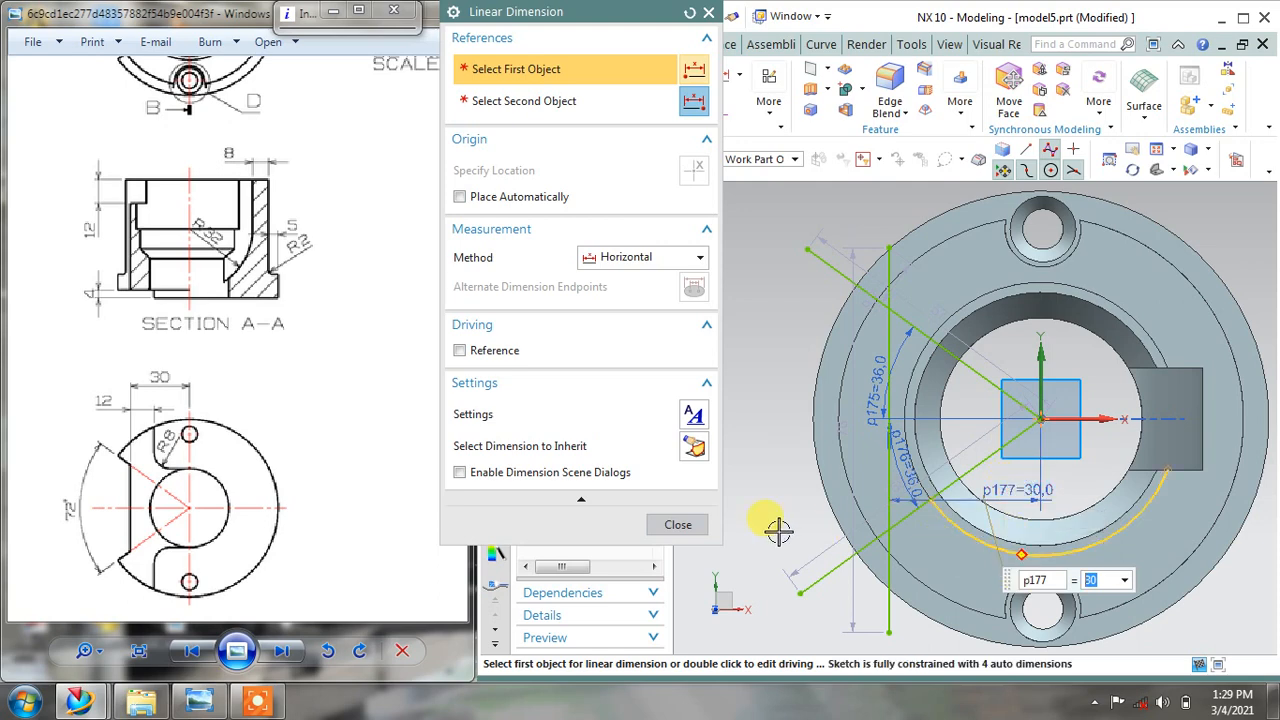
pyautogui.click(677, 524)
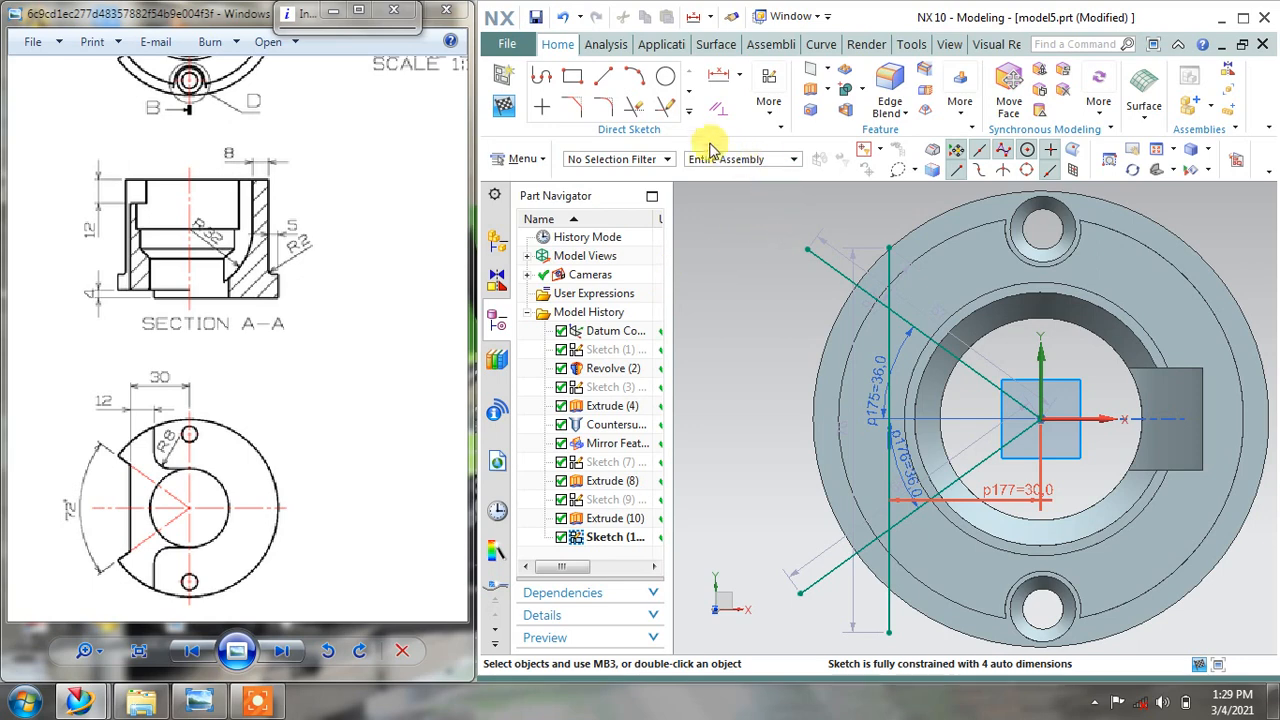
# Project the flange's outer circular edge into the sketch with Project Curve
pyautogui.click(688, 112)
pyautogui.click(635, 262)
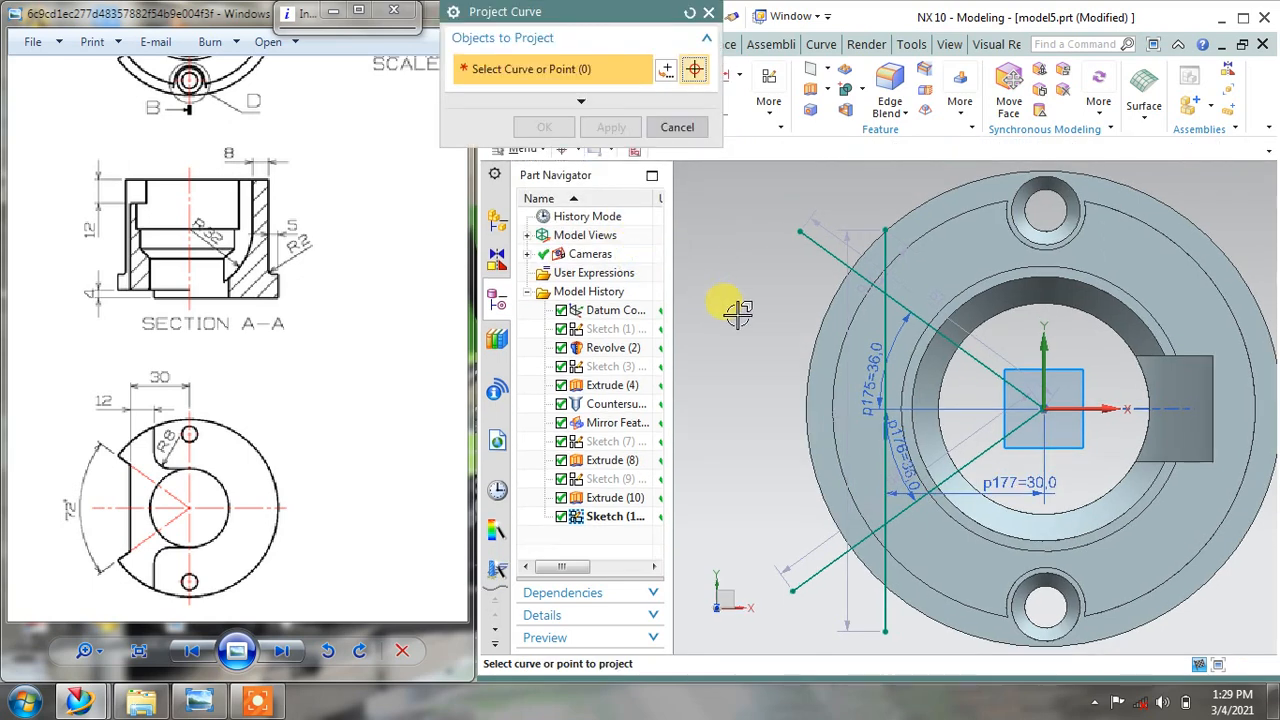
pyautogui.click(810, 332)
pyautogui.click(611, 128)
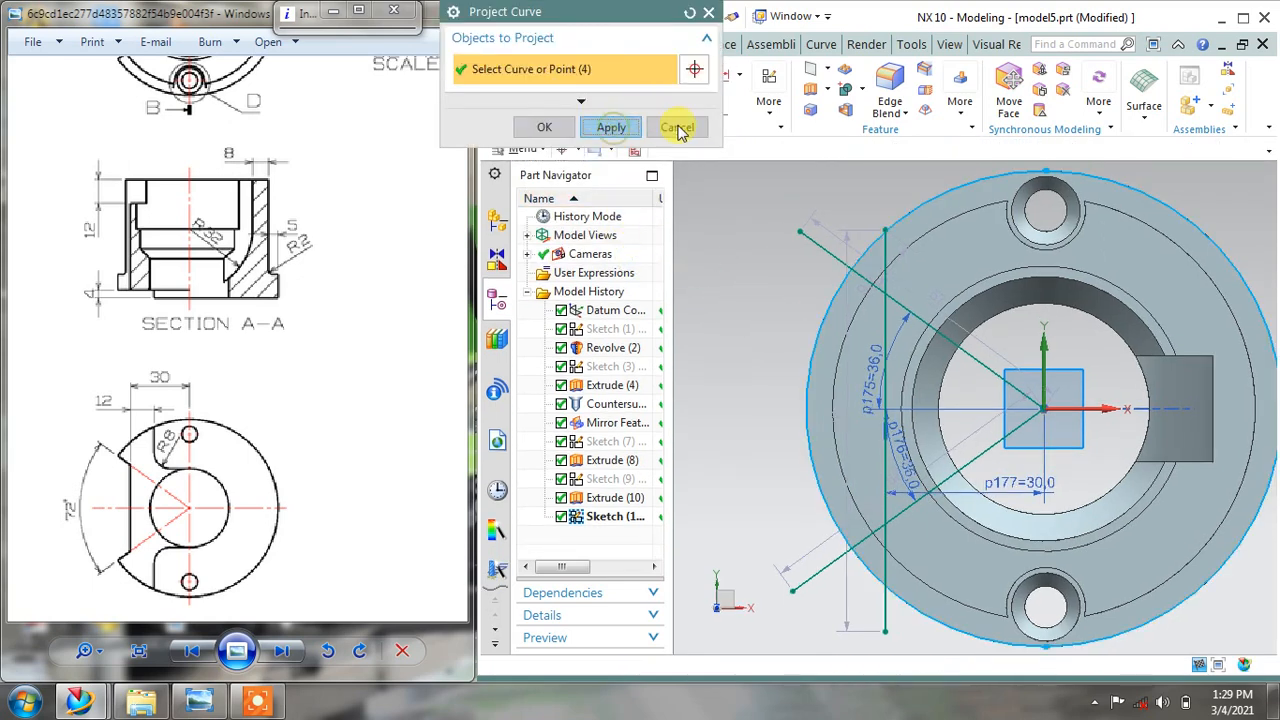
pyautogui.click(677, 127)
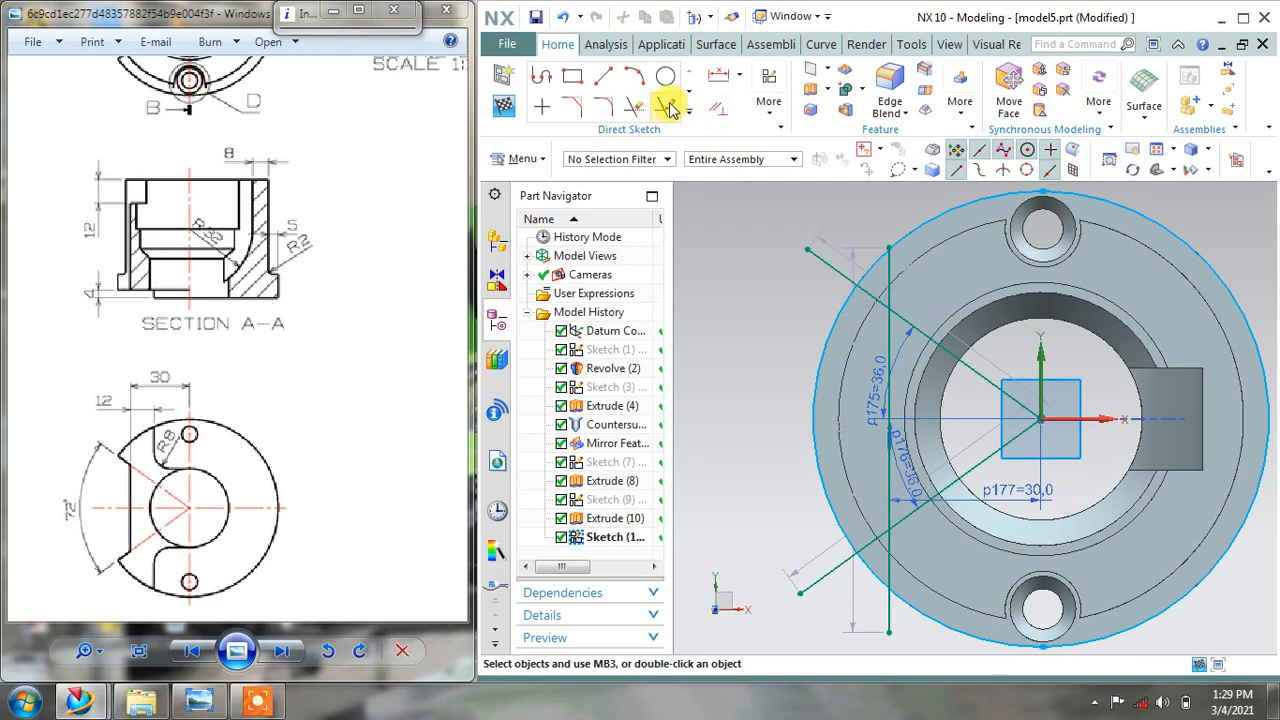
# Quick Trim the circle beyond the vertical line, the angled lines' inner and outer portions, and the vertical line's lower overhang
pyautogui.click(634, 108)
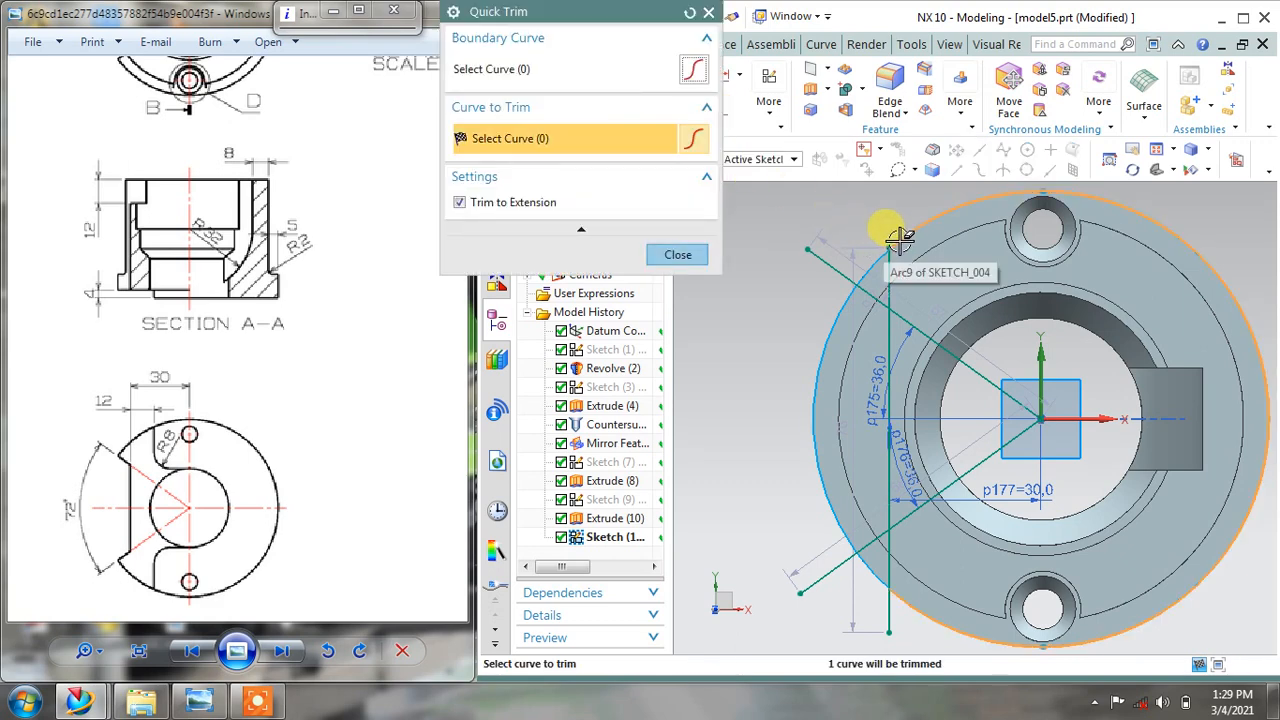
pyautogui.click(902, 234)
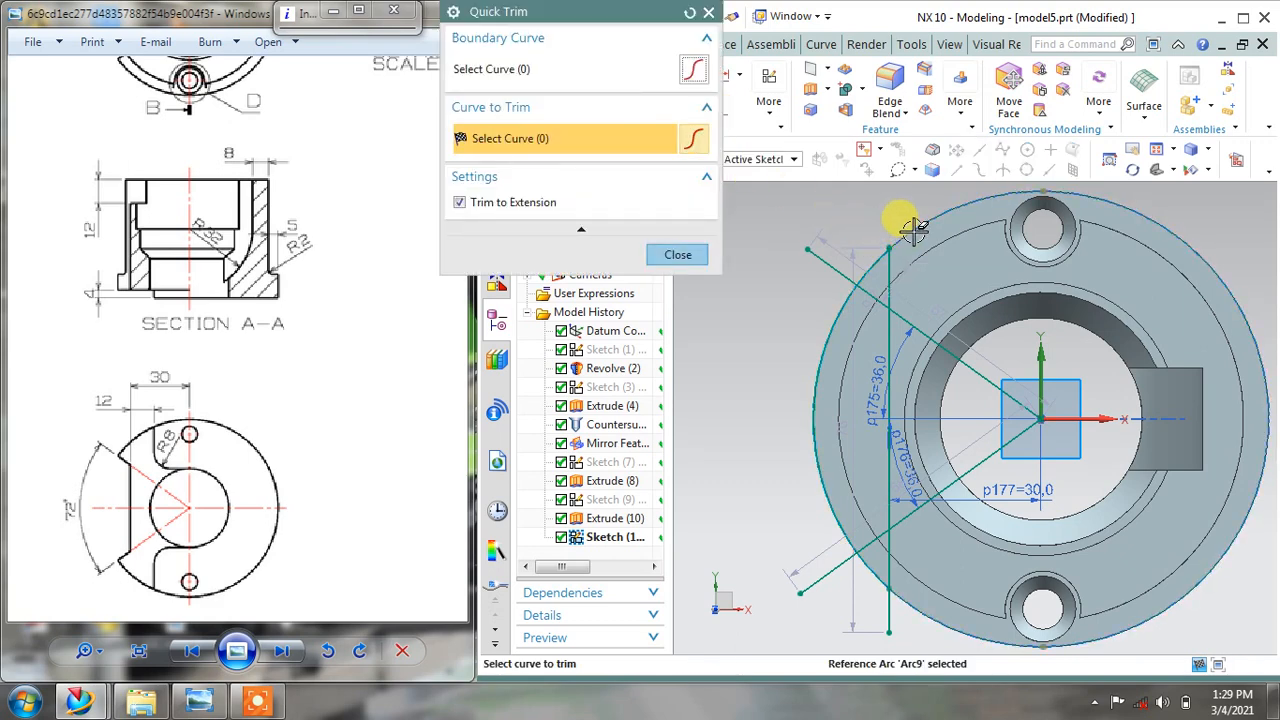
pyautogui.click(950, 352)
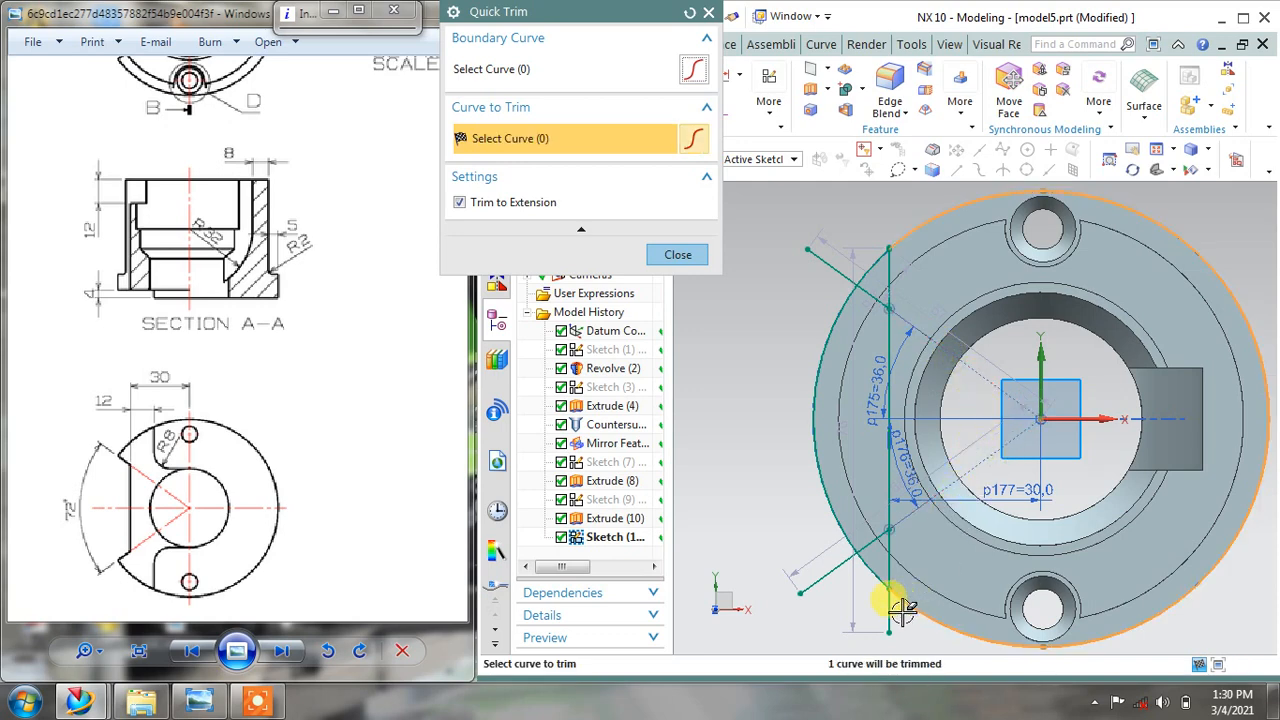
pyautogui.click(815, 593)
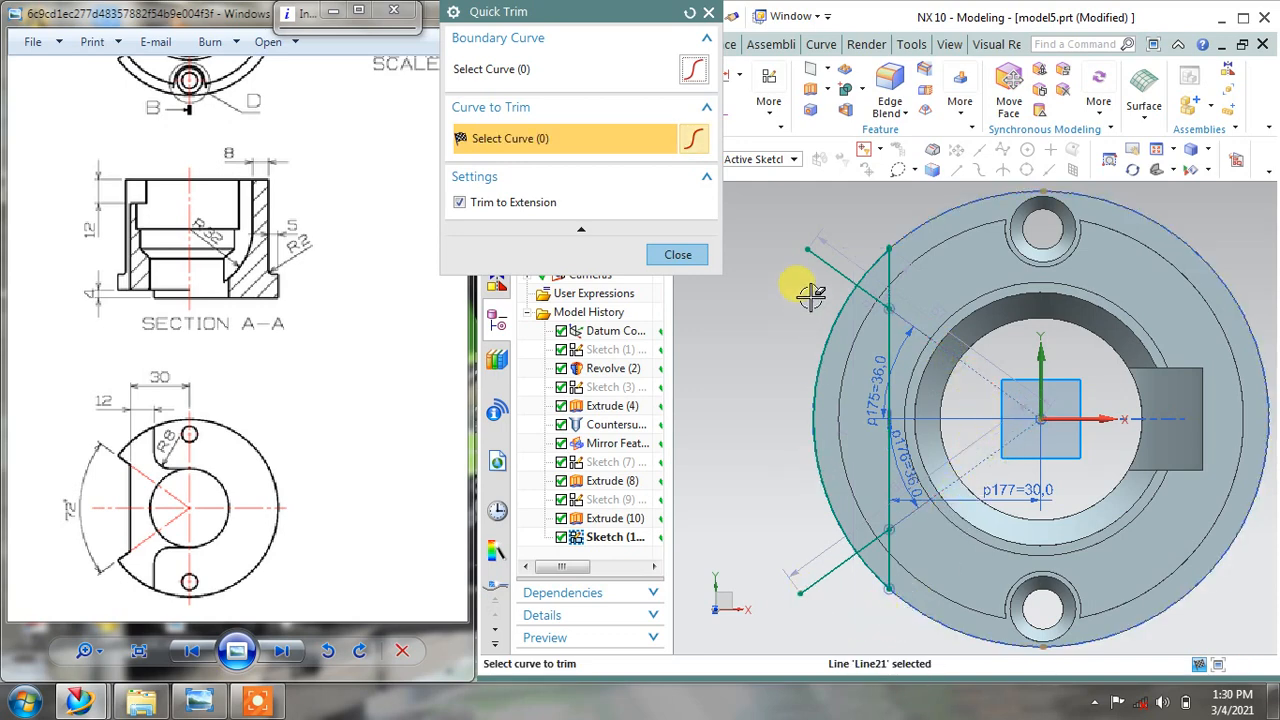
pyautogui.click(811, 256)
pyautogui.click(812, 582)
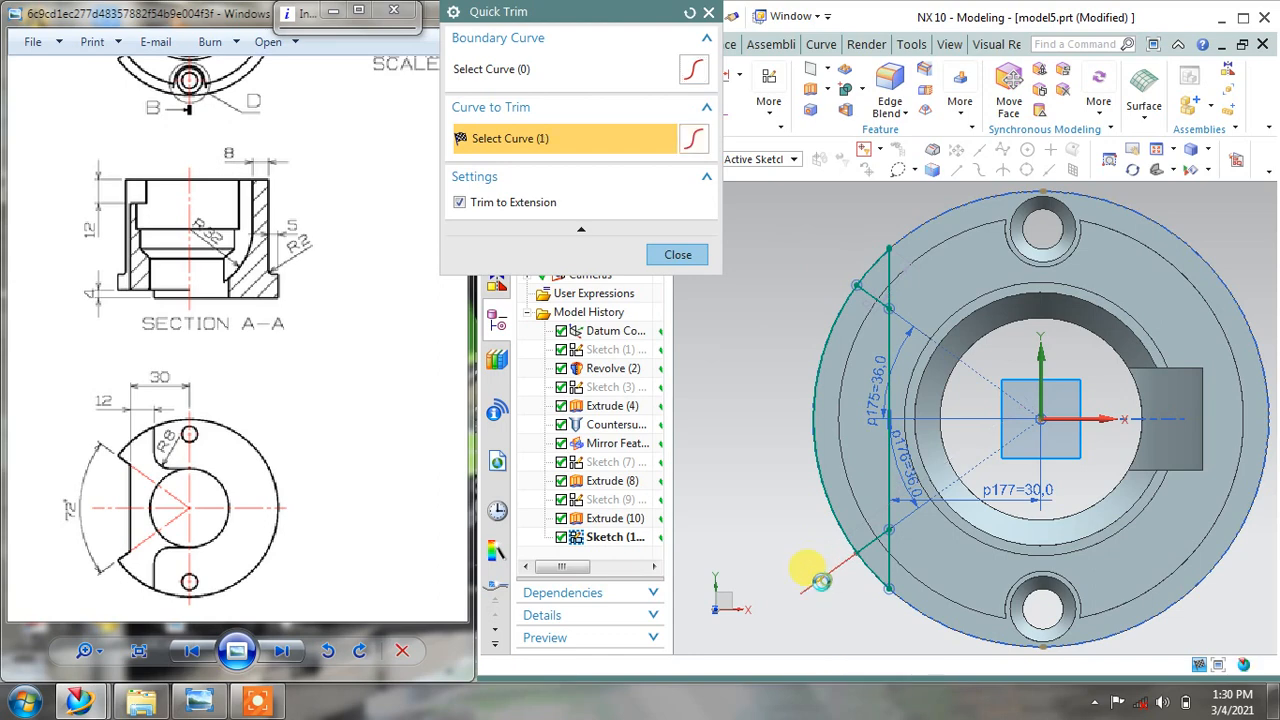
# Try trimming the remaining lower angled line segment and undo that trim
pyautogui.click(870, 537)
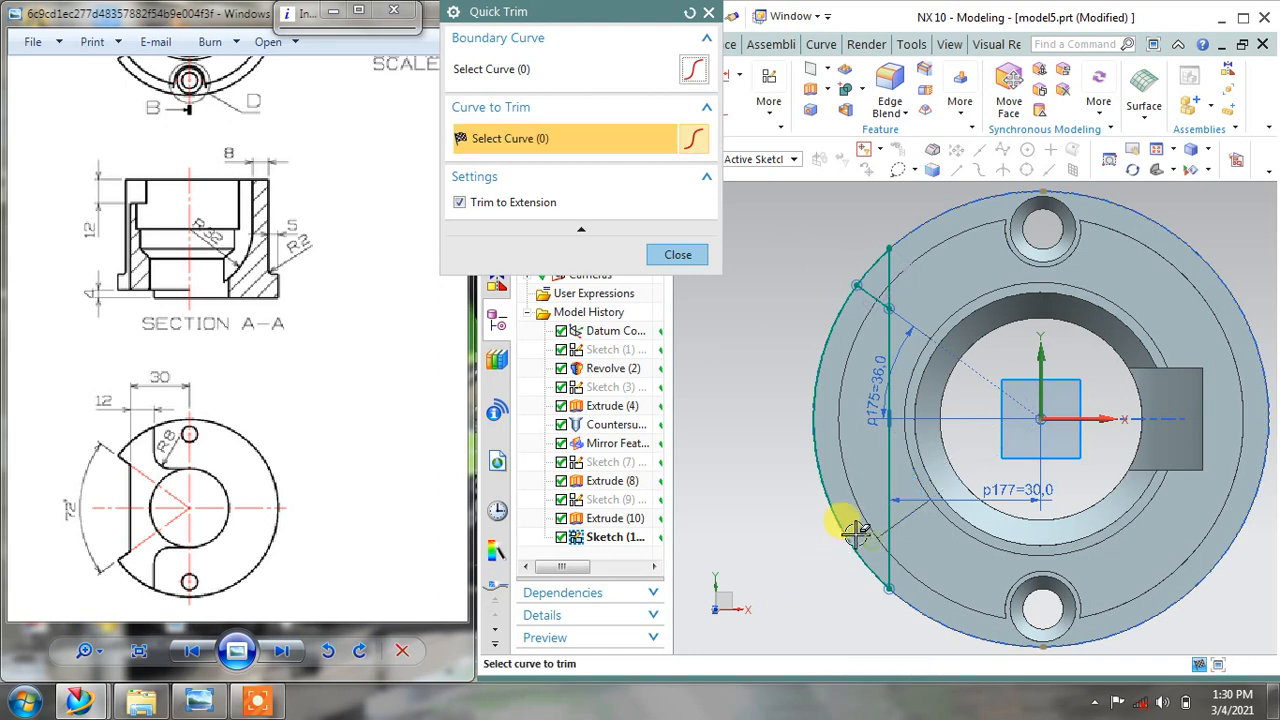
pyautogui.click(857, 292)
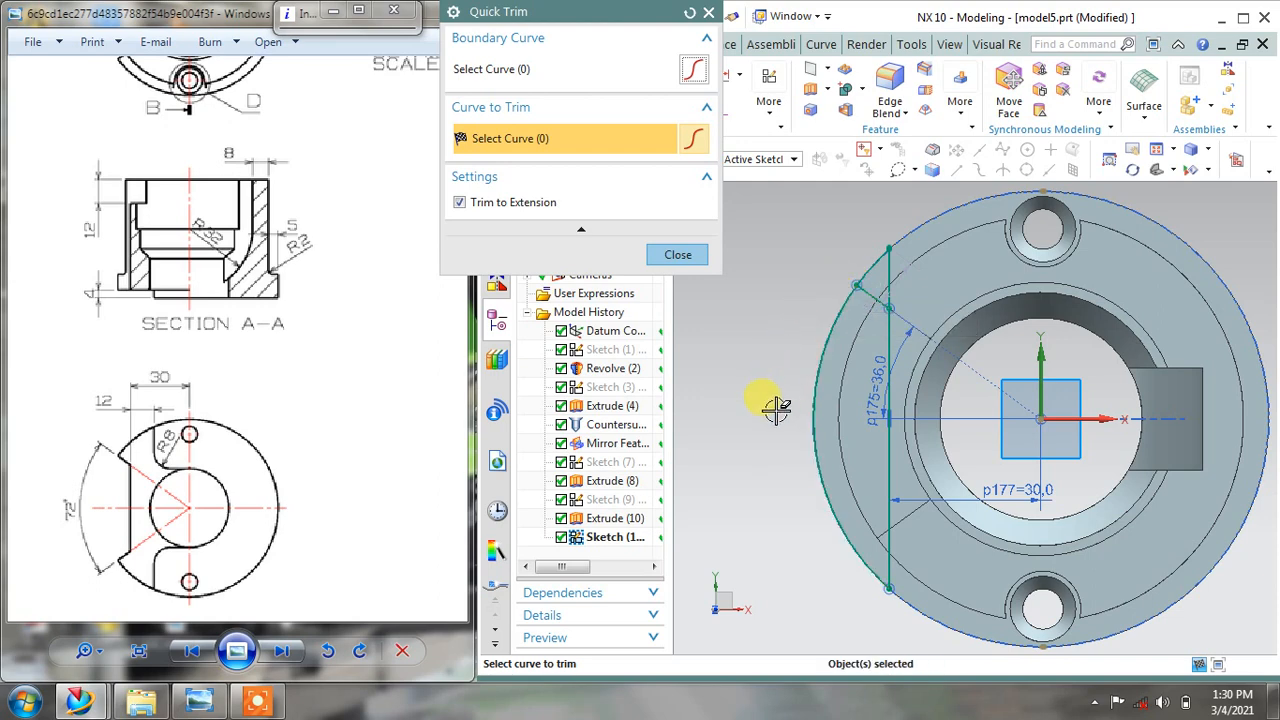
pyautogui.click(677, 255)
pyautogui.click(568, 18)
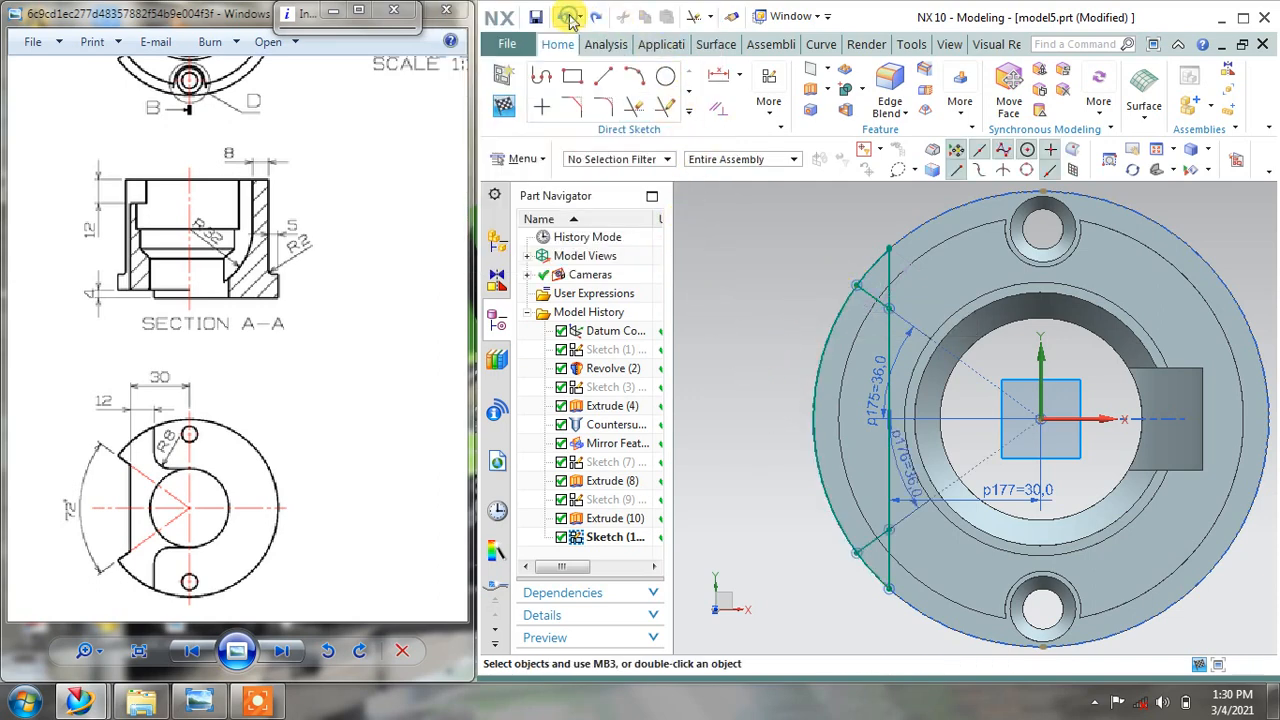
# Quick Trim the vertical line's overhangs beyond the angled lines and the projected circle's upper portion, accepting the loss of associativity
pyautogui.click(636, 108)
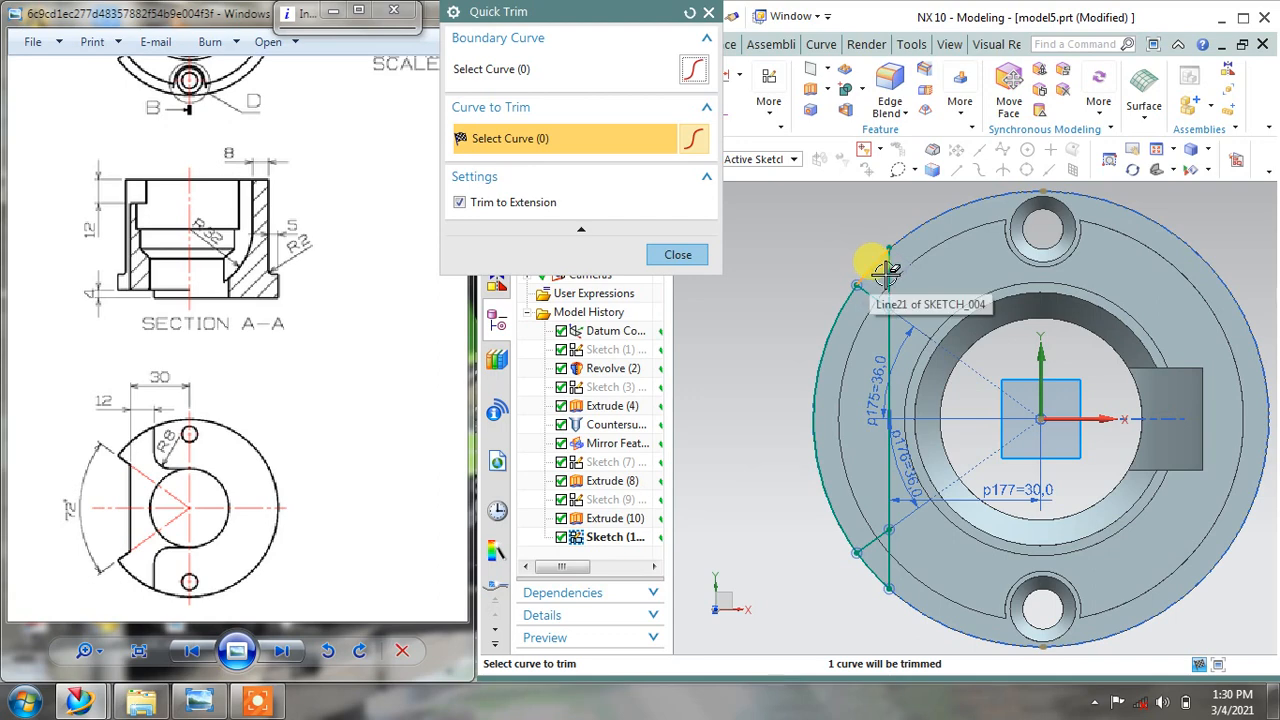
pyautogui.click(677, 254)
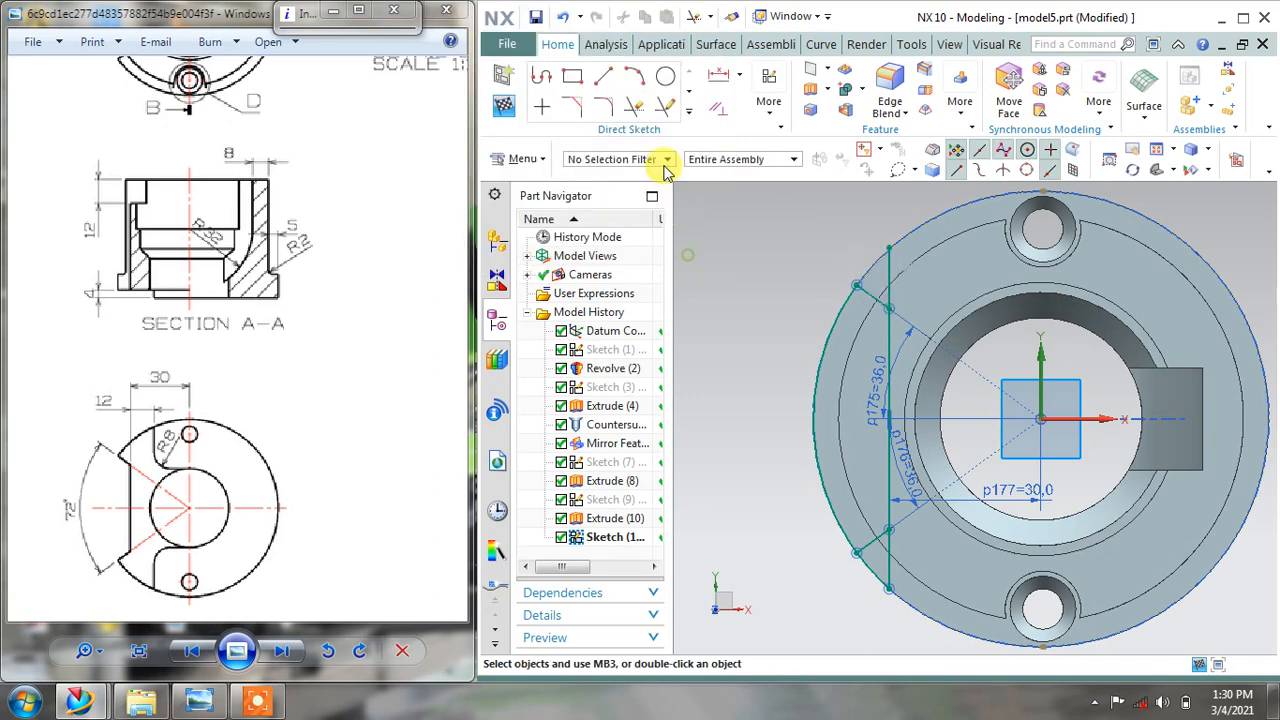
pyautogui.click(634, 110)
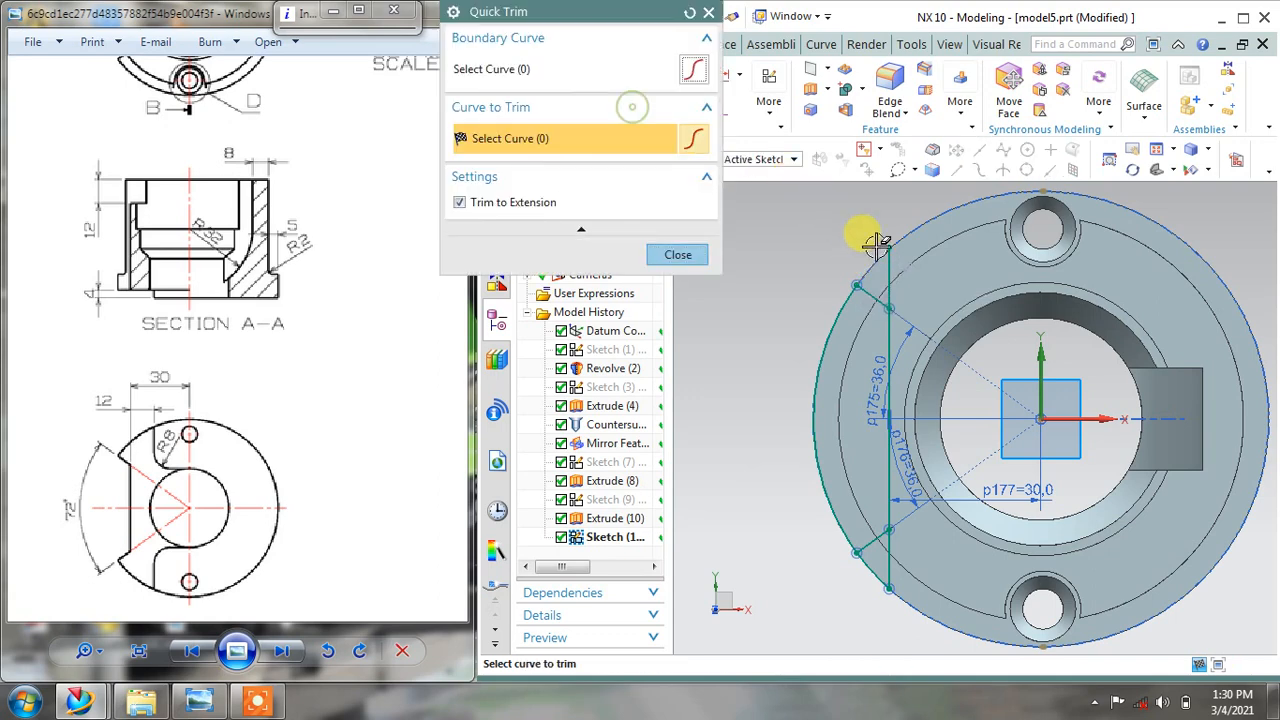
pyautogui.click(890, 550)
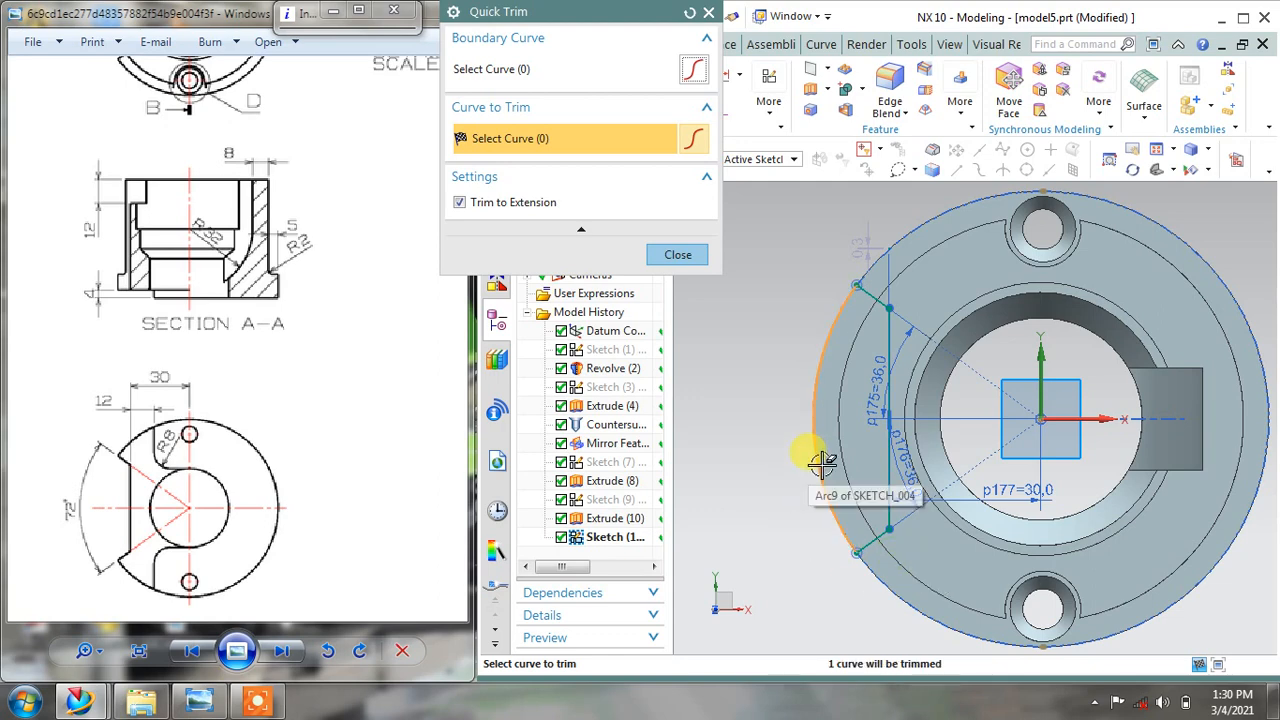
pyautogui.click(818, 330)
pyautogui.click(900, 233)
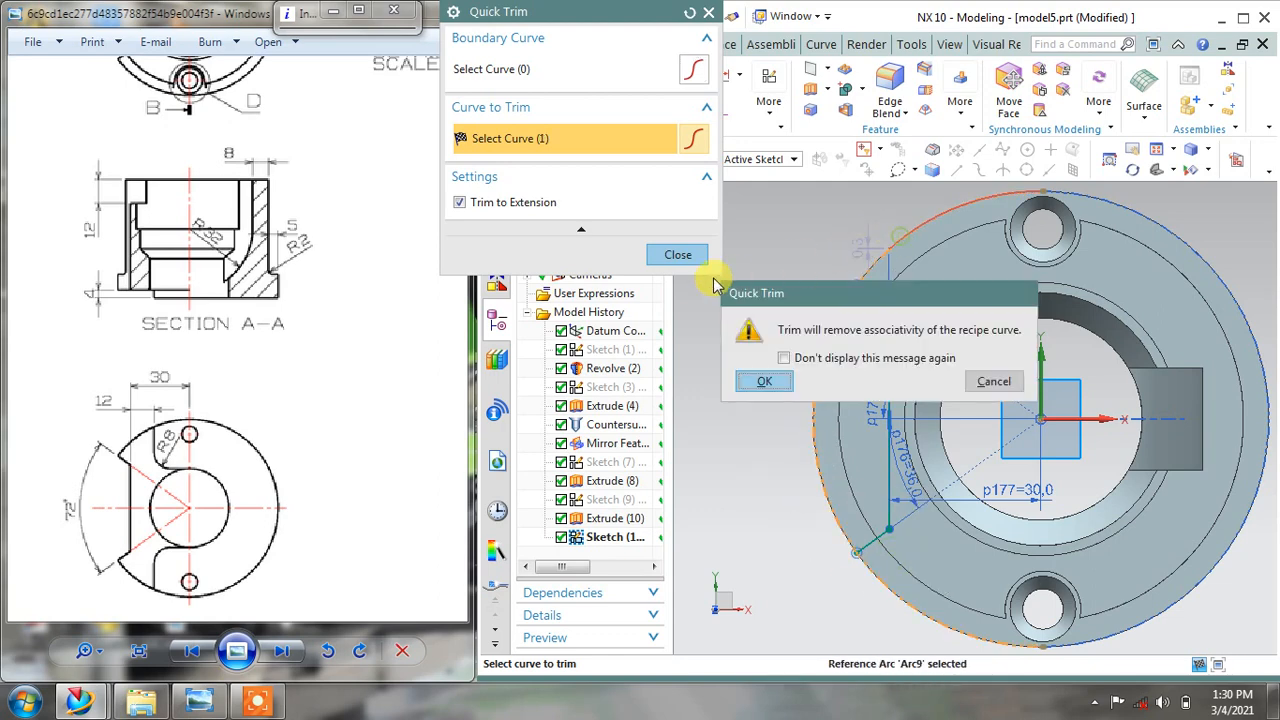
pyautogui.click(764, 382)
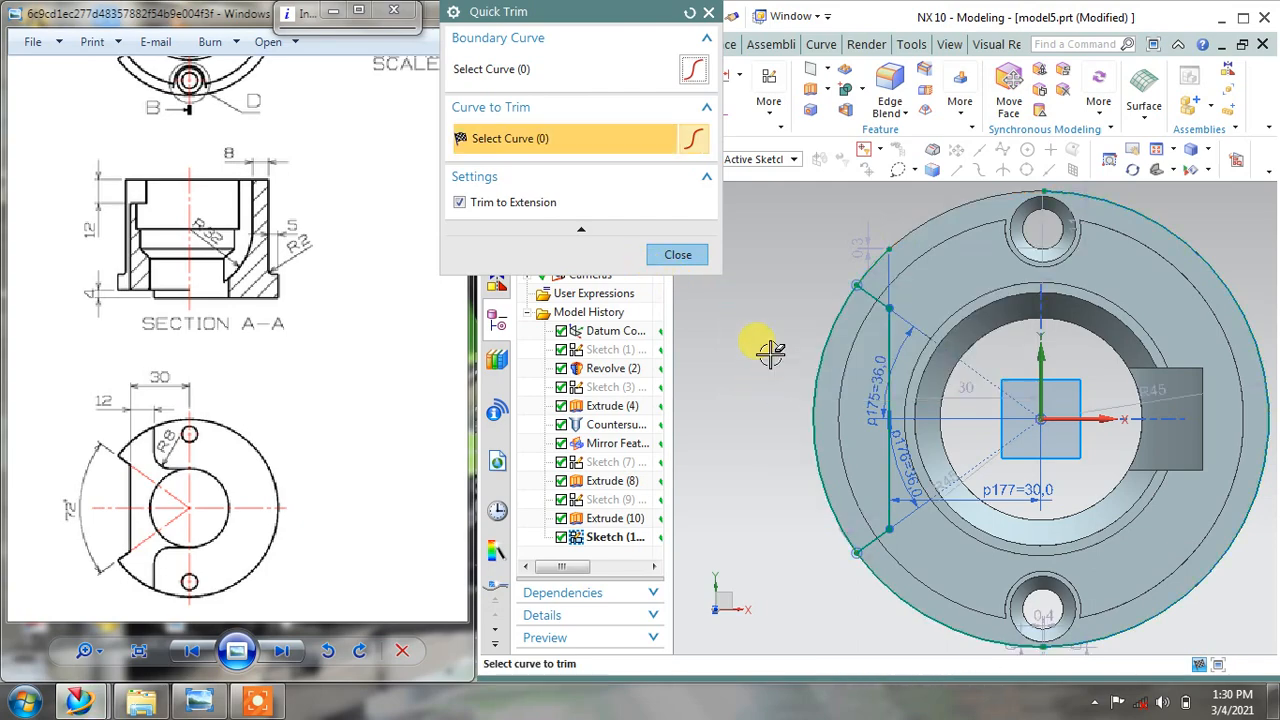
# Trim the leftover arc pieces above the upper angled line and below the lower angled line, and finish the sketch
pyautogui.moveTo(757, 343)
pyautogui.mouseDown(button='middle')
pyautogui.moveTo(760, 326)
pyautogui.moveTo(751, 343)
pyautogui.moveTo(767, 366)
pyautogui.mouseUp(button='middle')
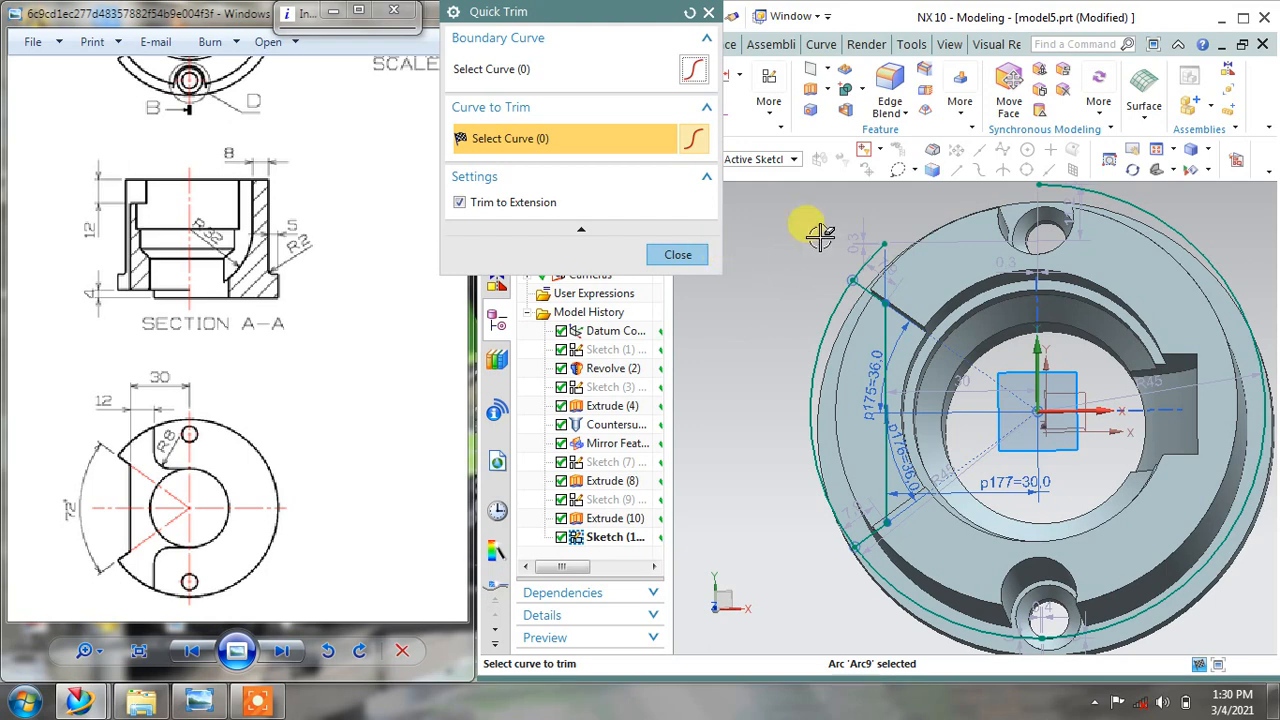
pyautogui.click(1238, 174)
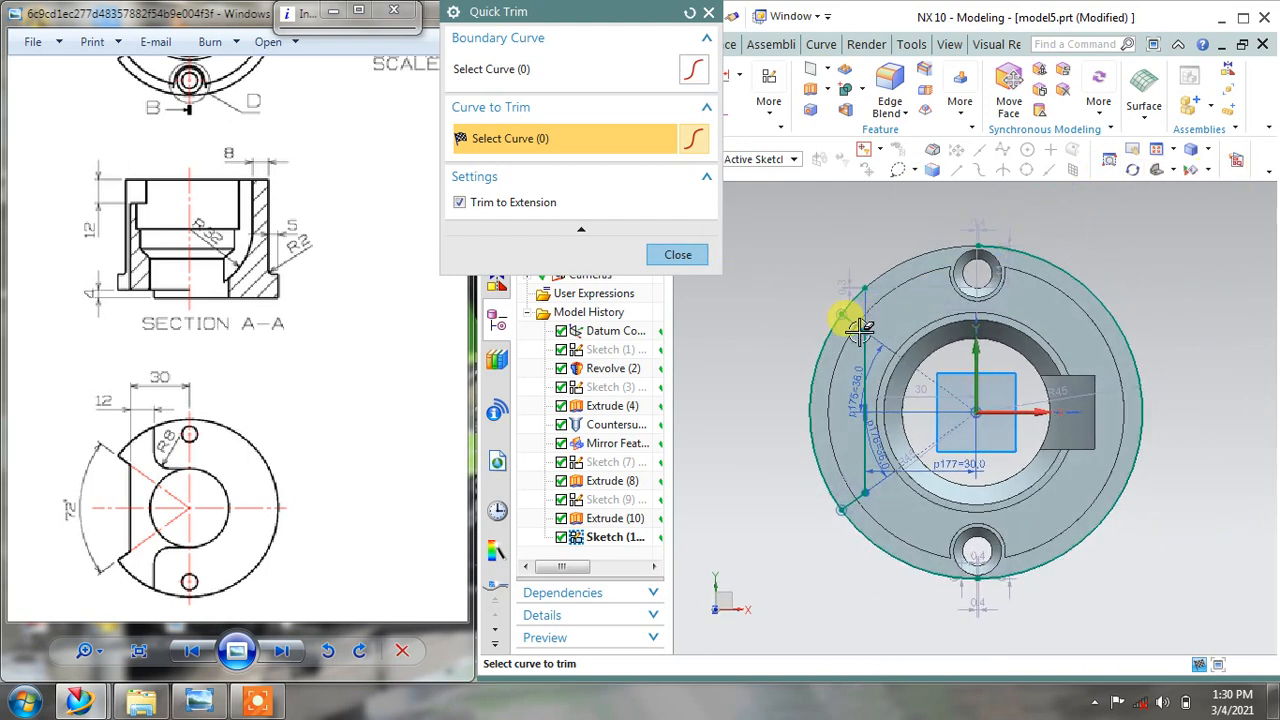
pyautogui.scroll(-2, 859, 324)
pyautogui.scroll(4, 857, 326)
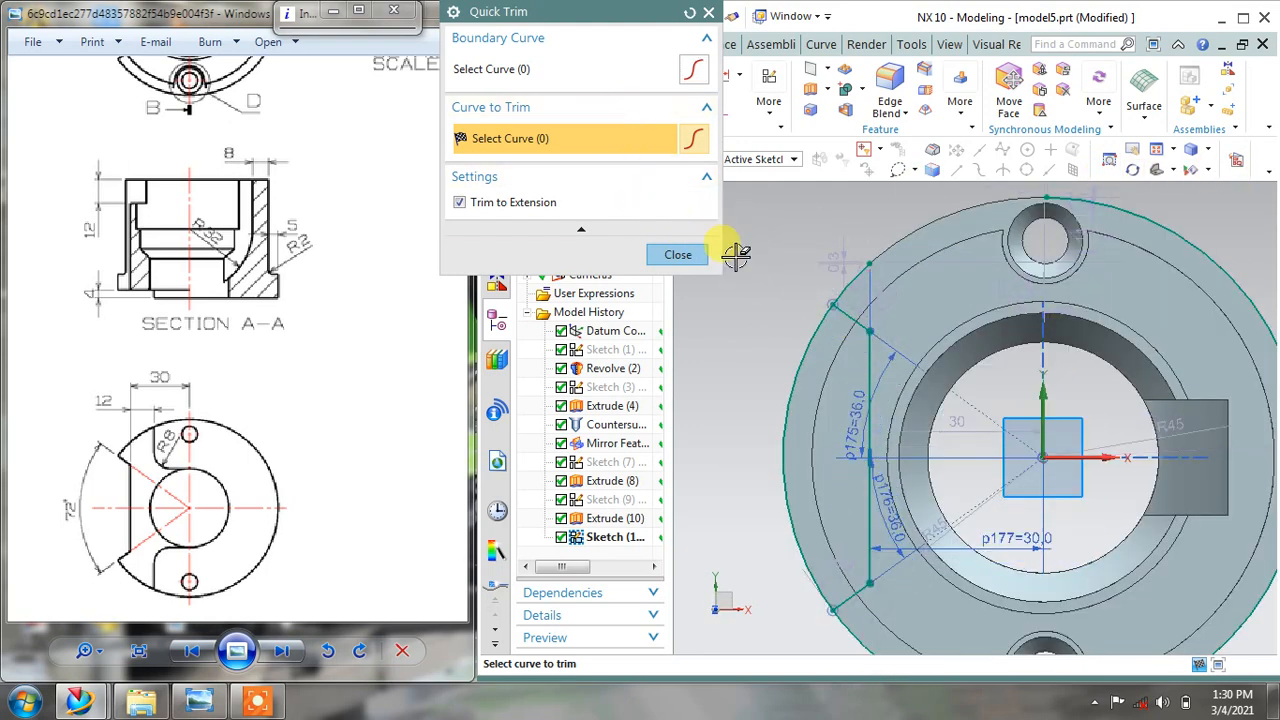
pyautogui.click(845, 281)
pyautogui.scroll(-2, 880, 294)
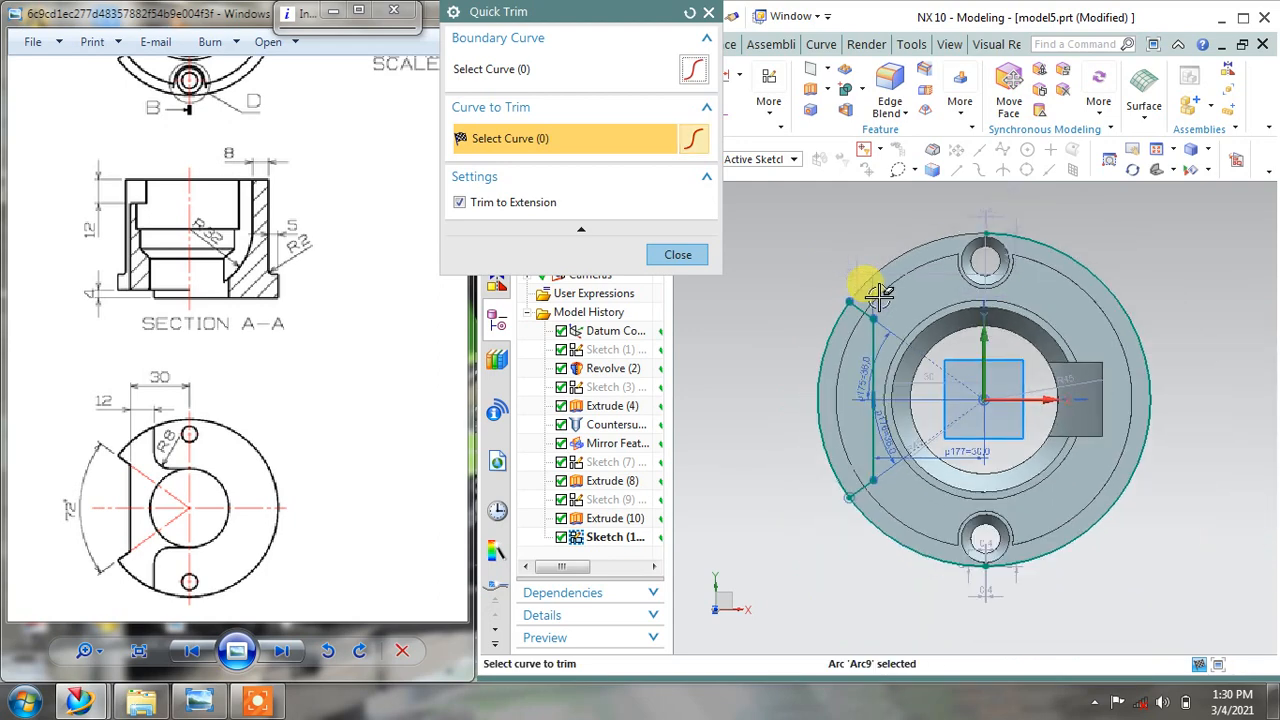
pyautogui.scroll(1, 860, 523)
pyautogui.click(870, 524)
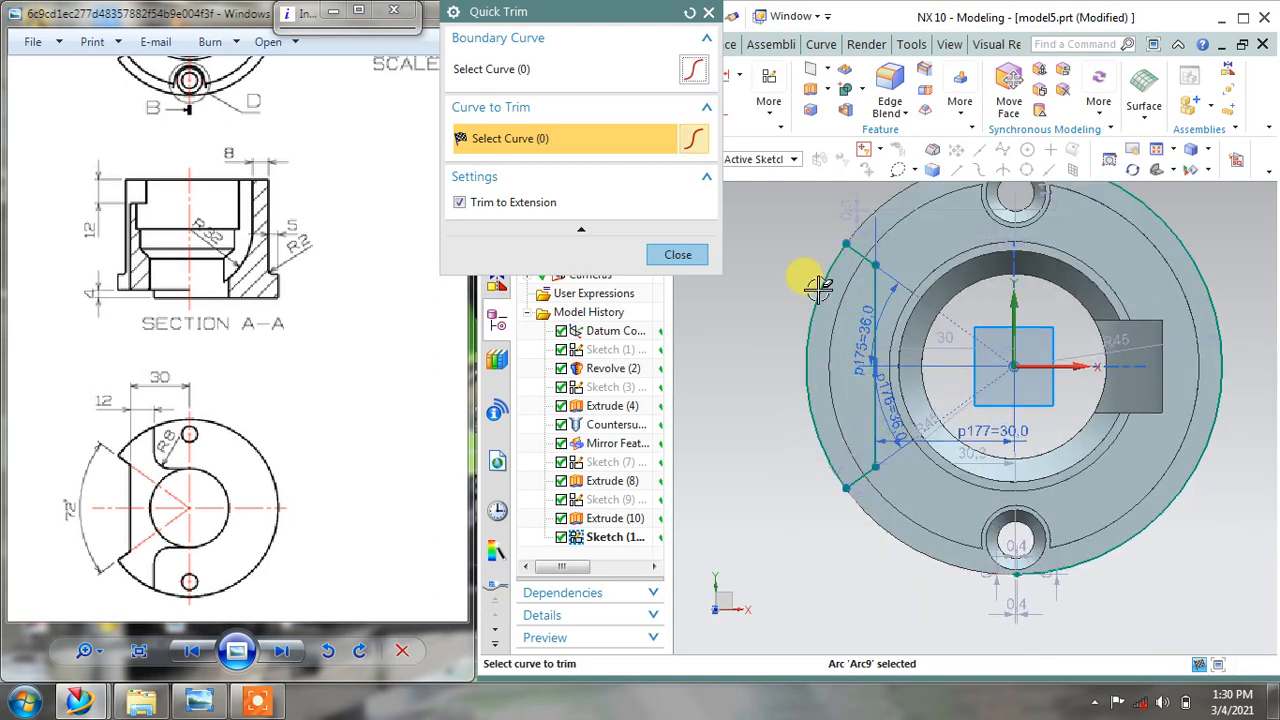
pyautogui.click(684, 257)
pyautogui.moveTo(805, 495); pyautogui.dragTo(795, 420, button='middle')
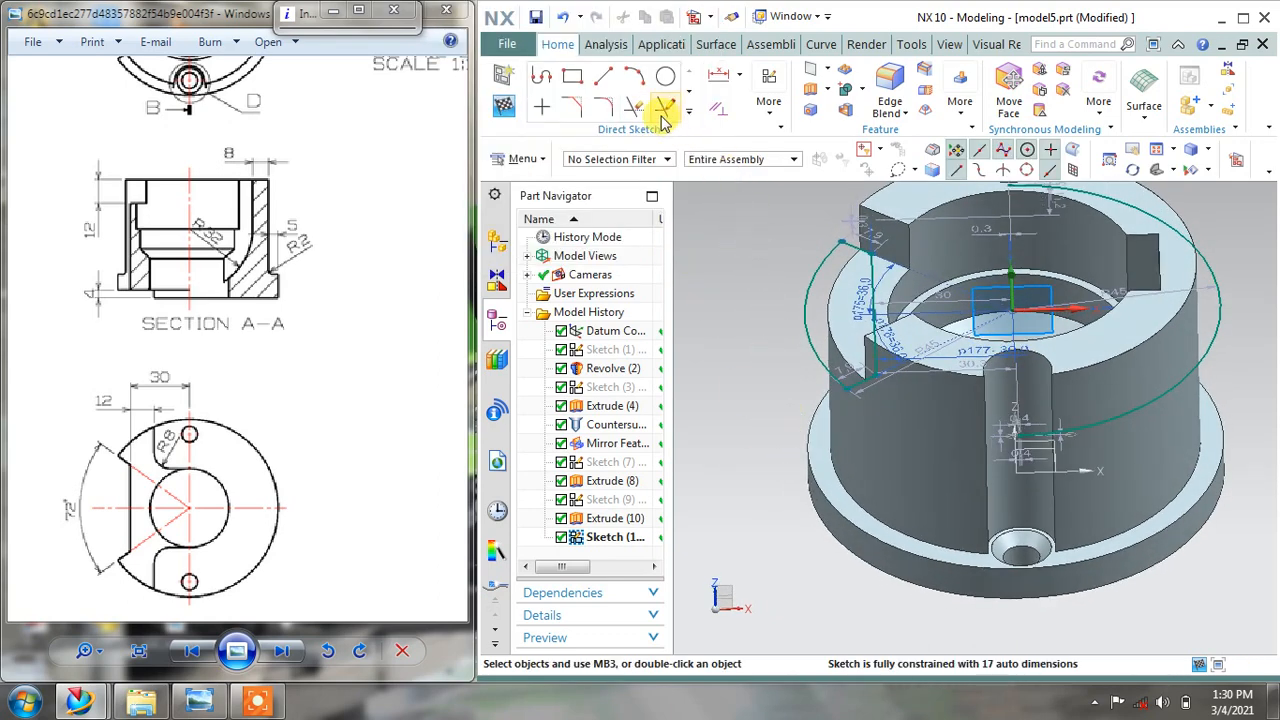
pyautogui.click(510, 108)
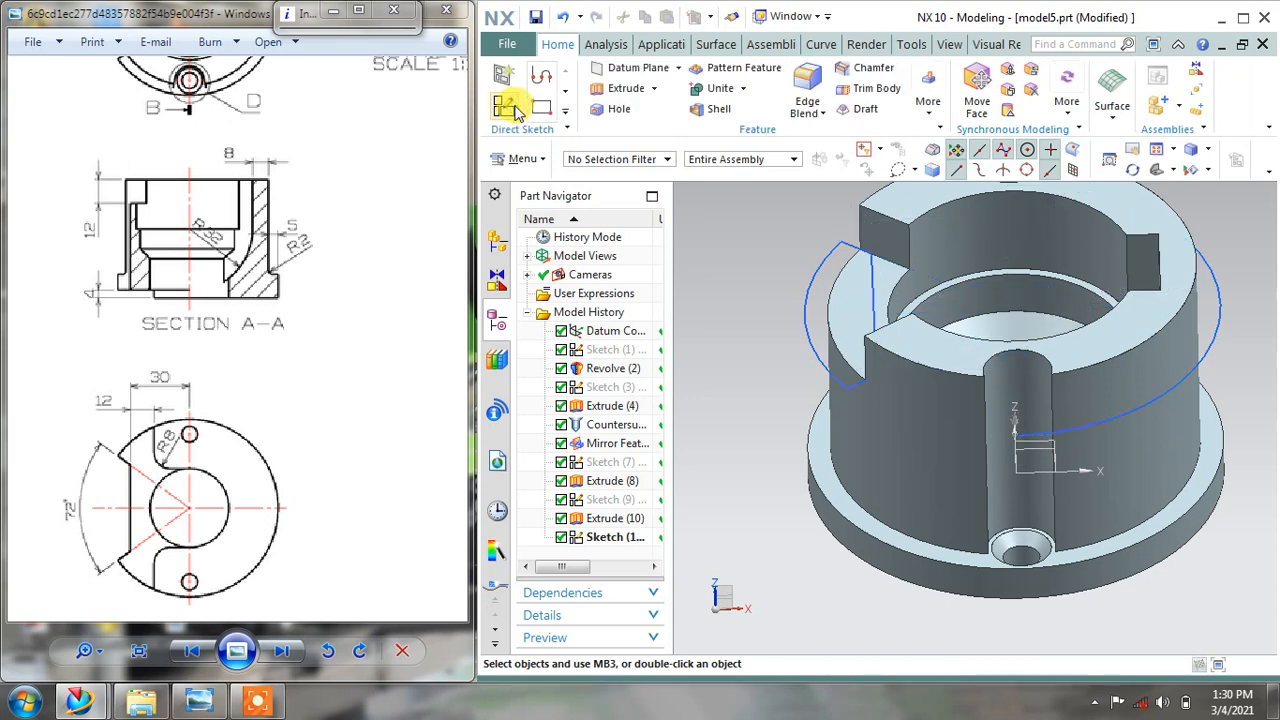
pyautogui.click(628, 90)
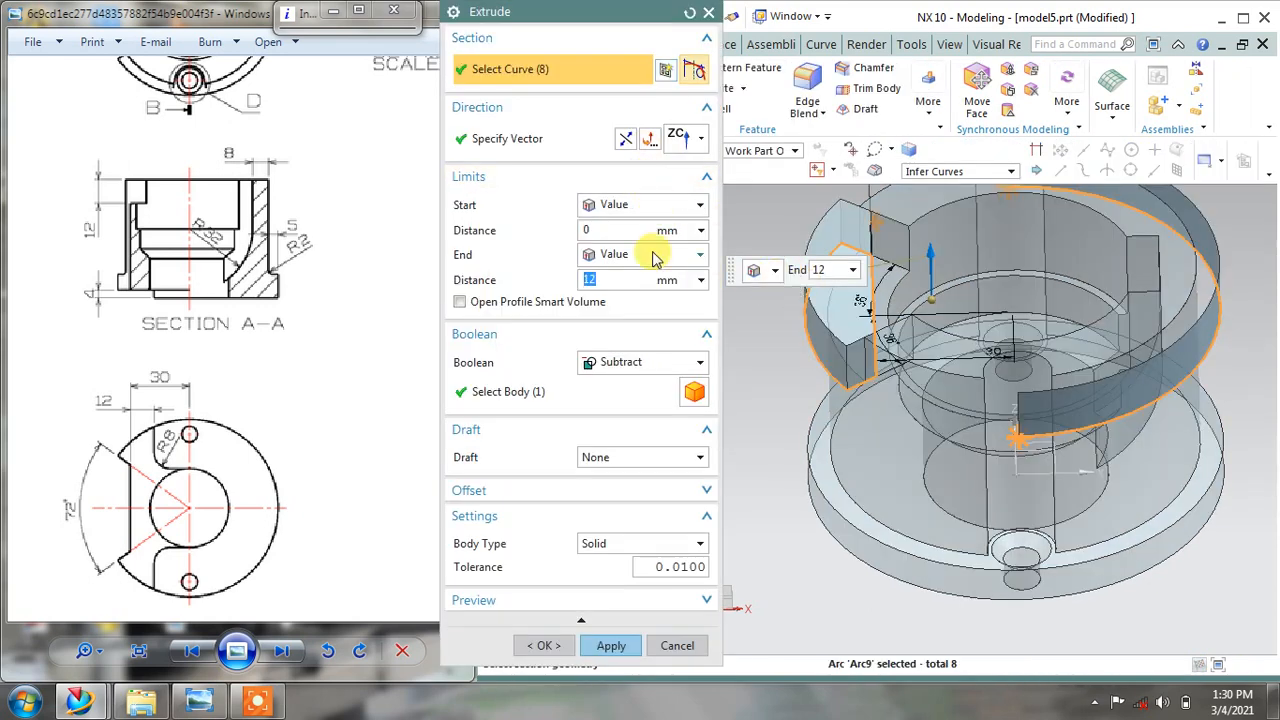
pyautogui.click(622, 139)
pyautogui.click(616, 362)
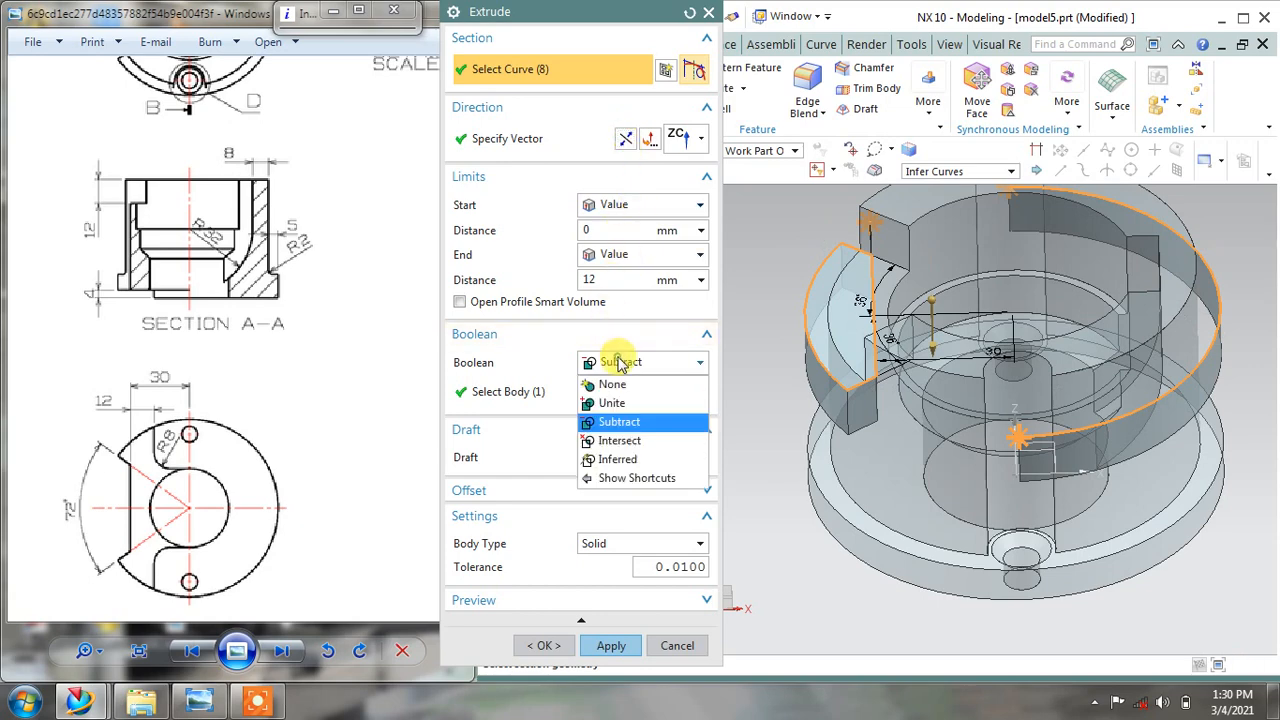
pyautogui.click(620, 364)
pyautogui.click(622, 243)
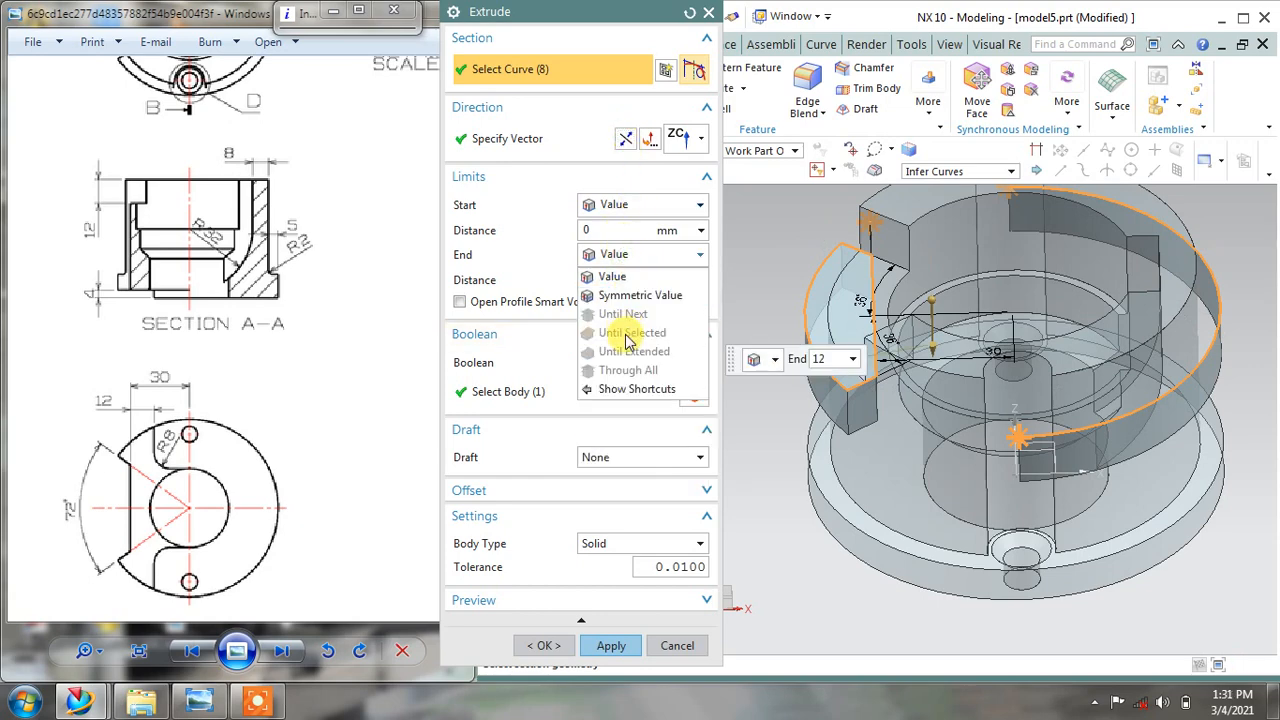
pyautogui.click(766, 277)
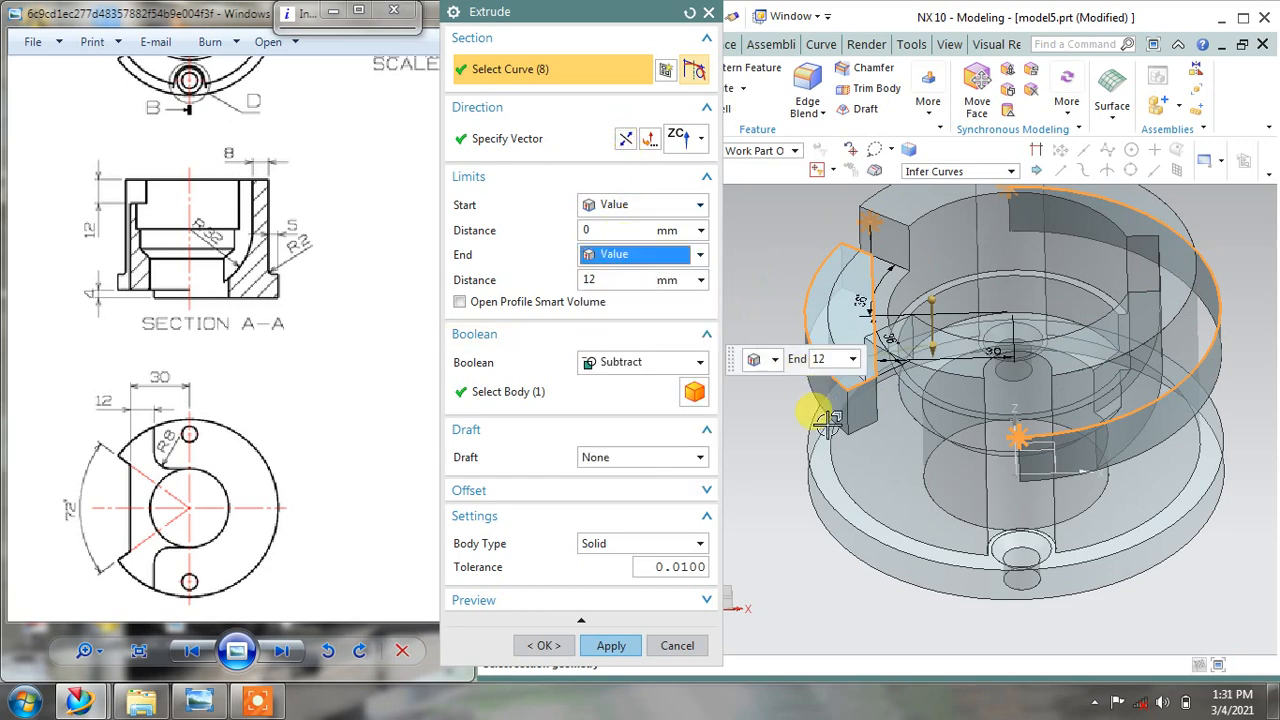
pyautogui.moveTo(822, 416); pyautogui.dragTo(853, 403, button='middle')
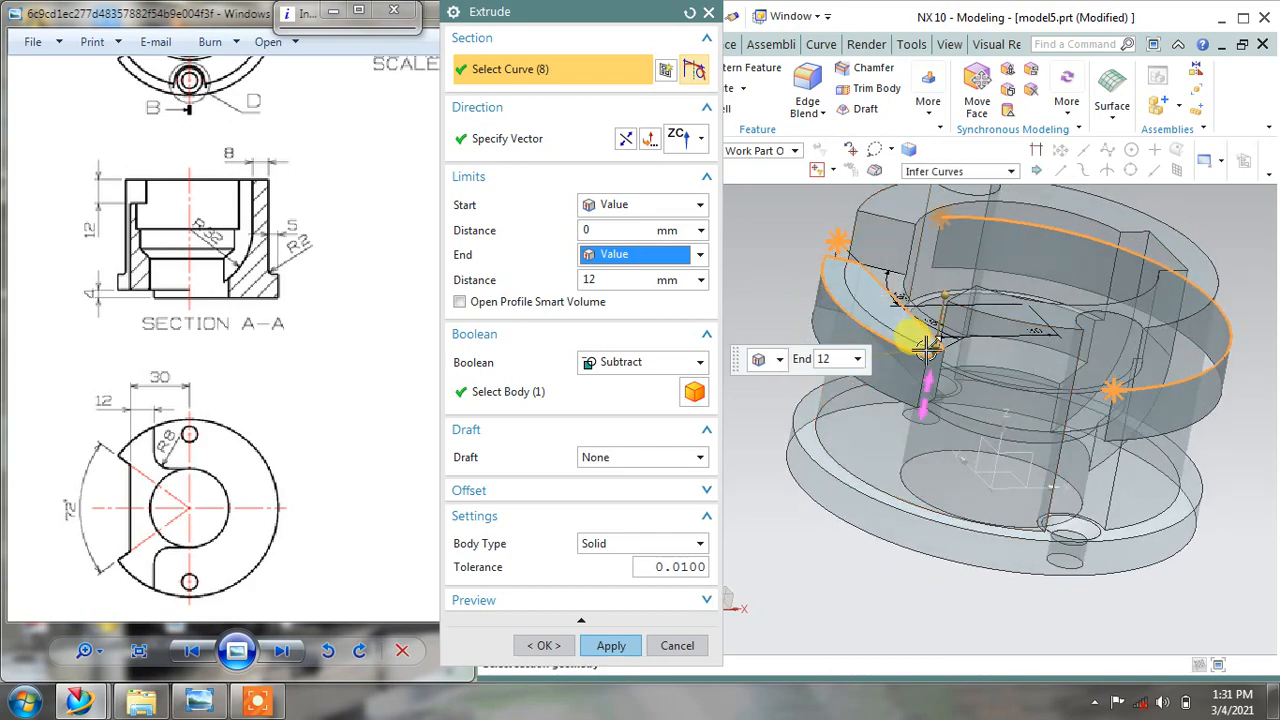
pyautogui.moveTo(932, 348); pyautogui.dragTo(793, 481, button='middle')
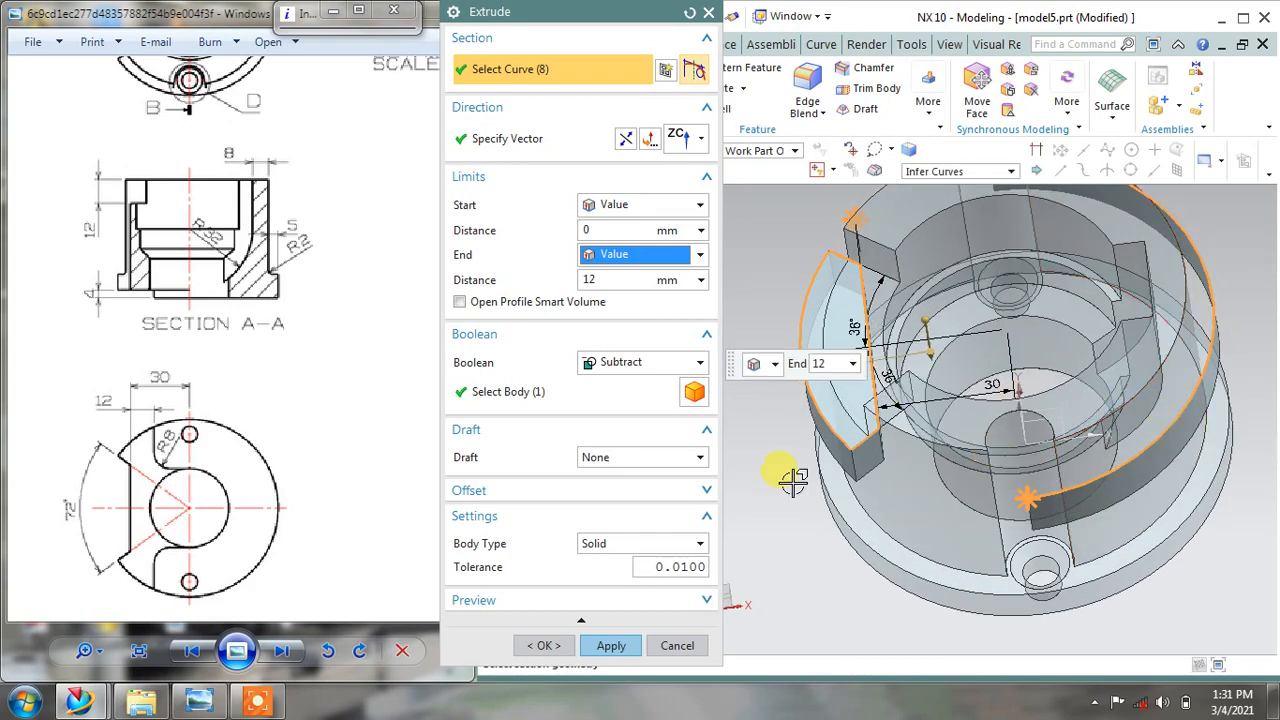
pyautogui.click(678, 645)
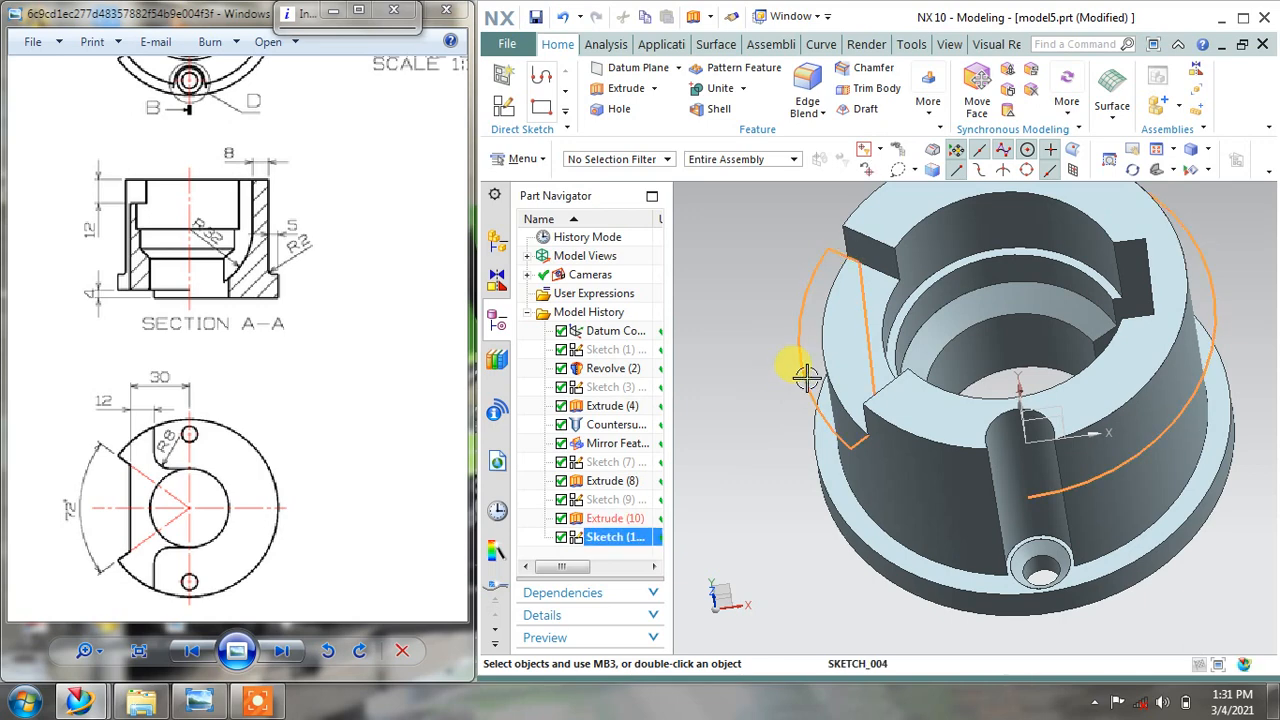
# Reopen the cutout sketch, trim the remaining arc on the flange side opposite the cutout, and finish the sketch
pyautogui.doubleClick(806, 375)
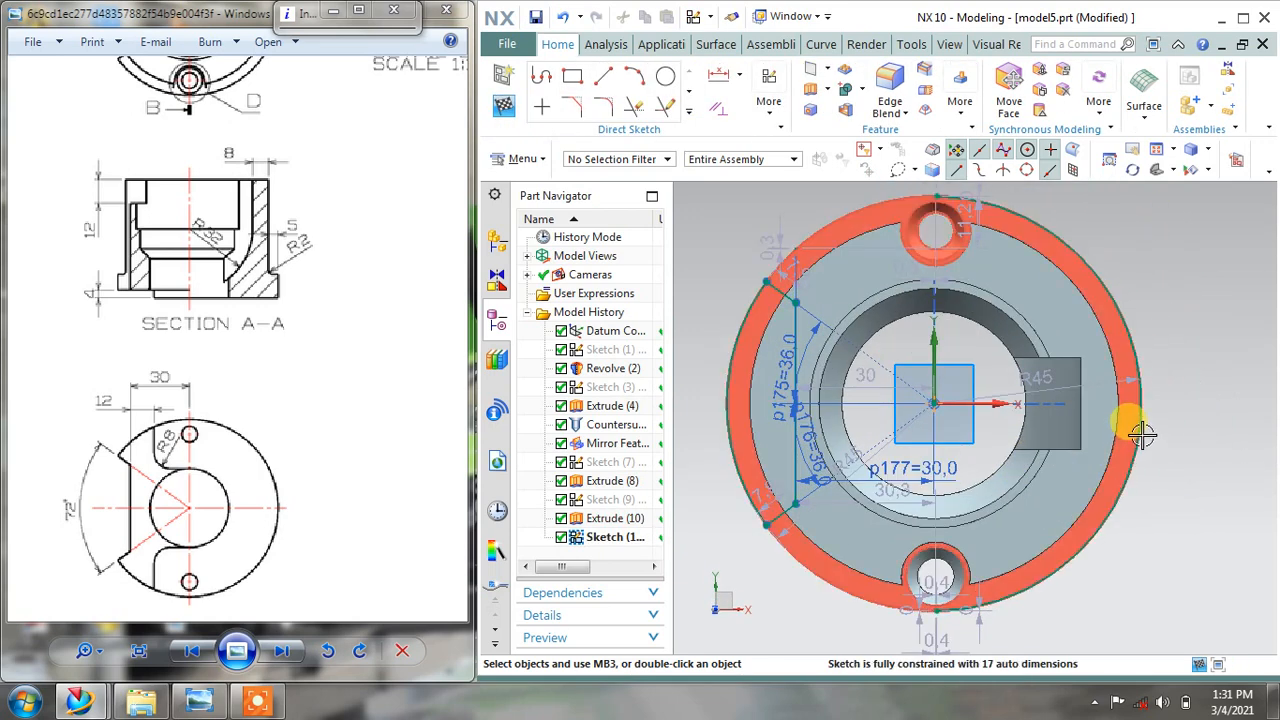
pyautogui.click(633, 108)
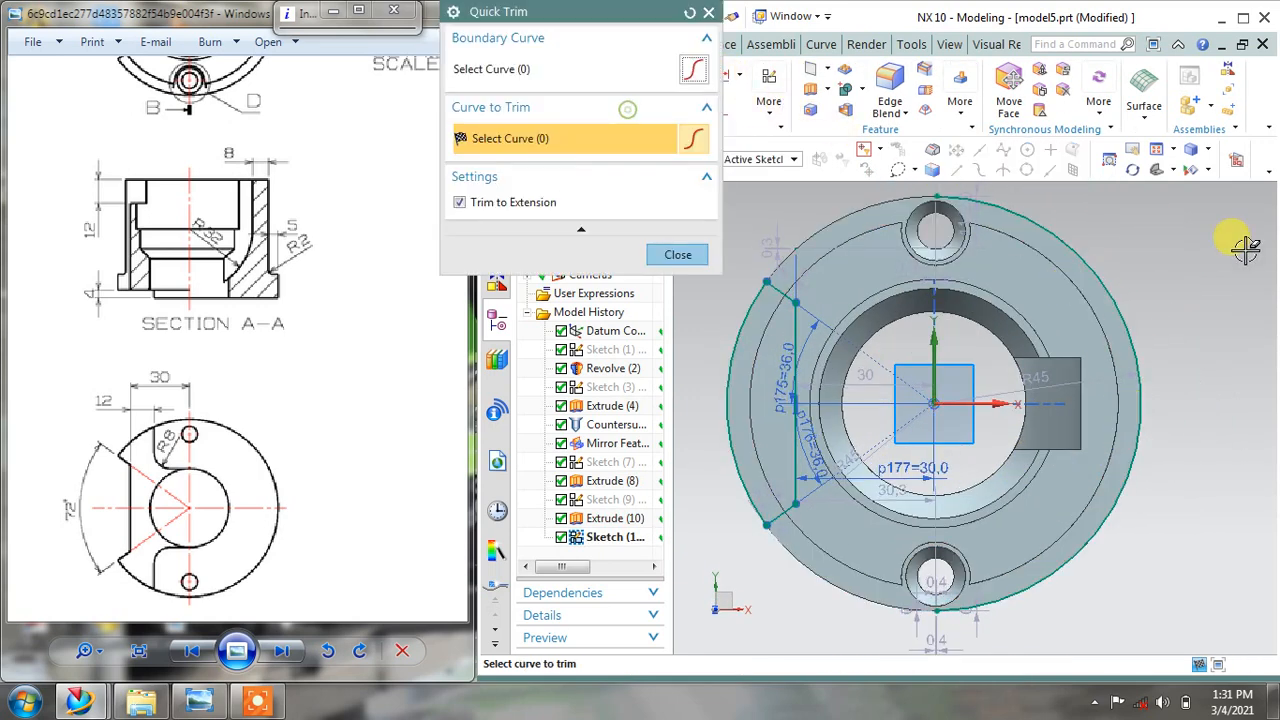
pyautogui.click(1117, 291)
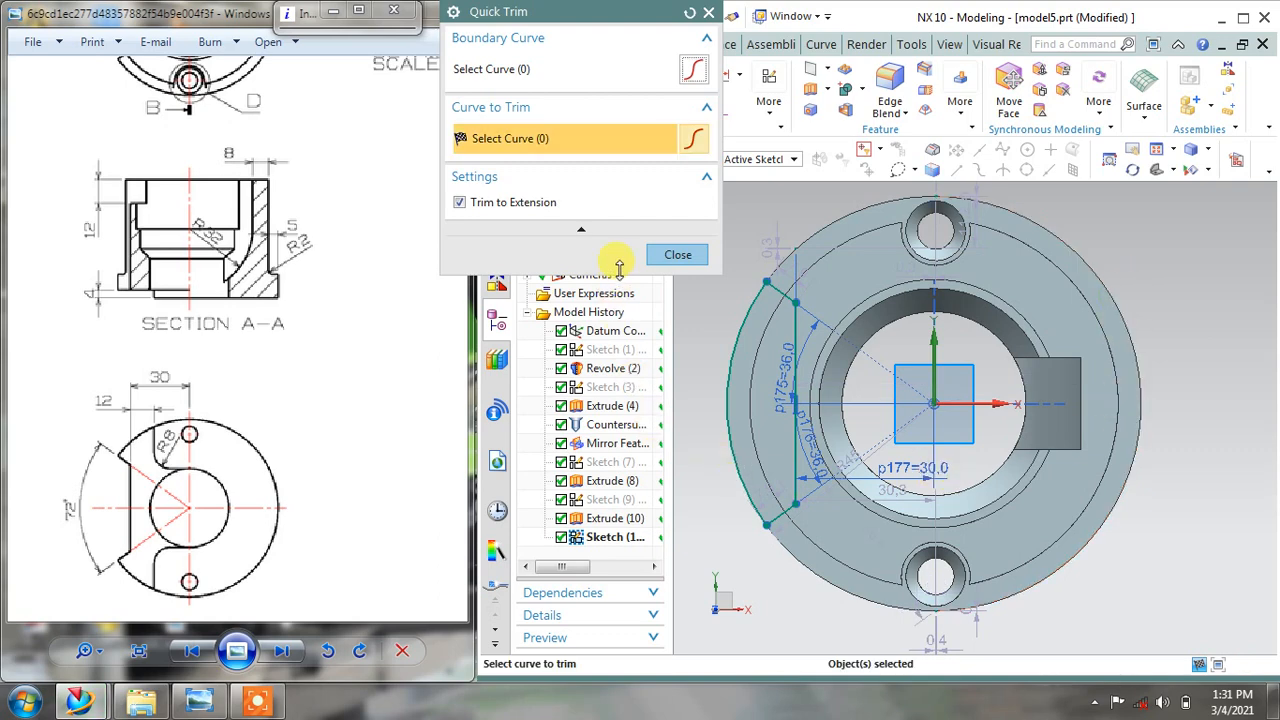
pyautogui.click(677, 256)
pyautogui.click(528, 106)
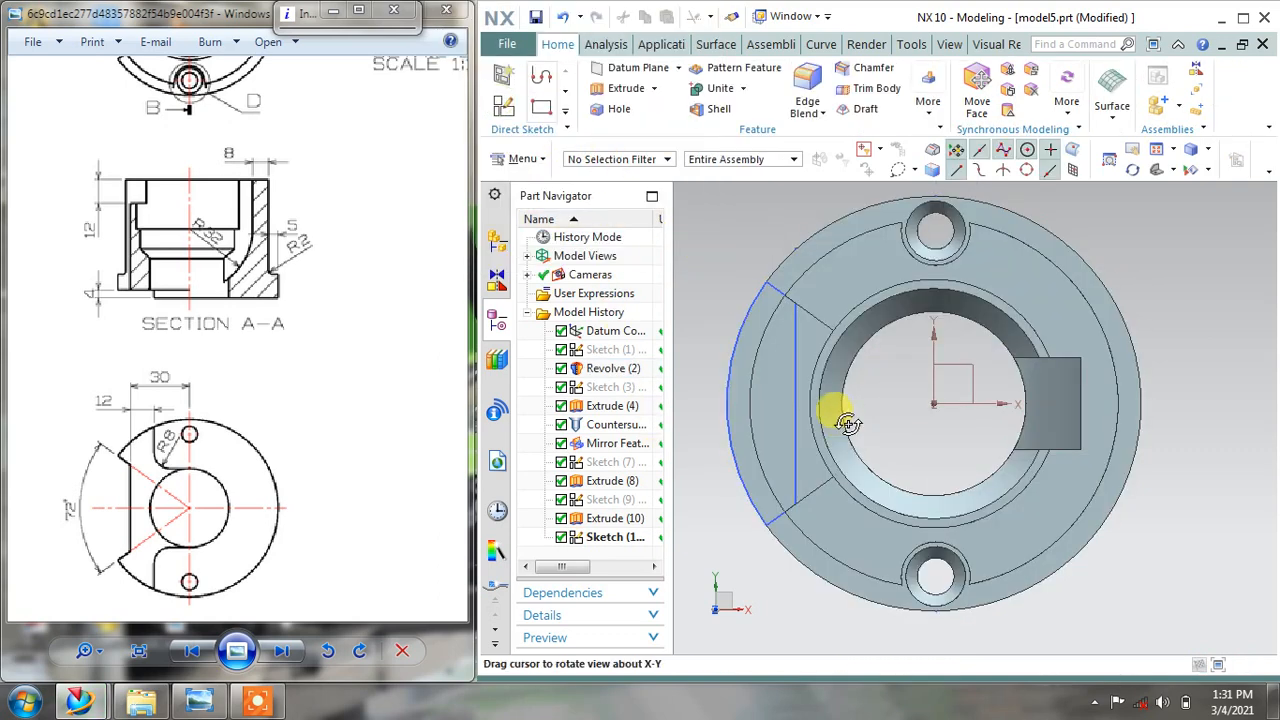
# Try to extrude the cutout sketch 70 mm in the reversed direction as a Subtract from the body
pyautogui.moveTo(837, 414)
pyautogui.mouseDown(button='middle')
pyautogui.moveTo(848, 392)
pyautogui.moveTo(957, 383)
pyautogui.moveTo(767, 290)
pyautogui.mouseUp(button='middle')
pyautogui.click(625, 90)
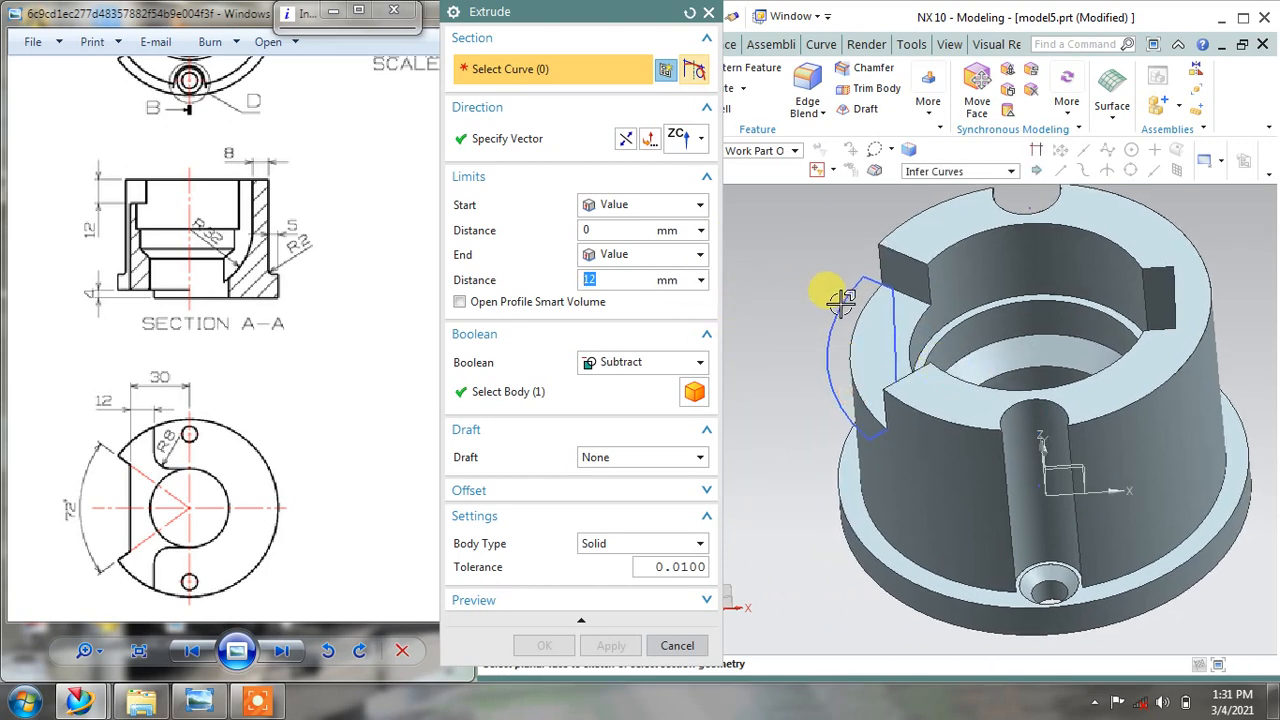
pyautogui.click(830, 295)
pyautogui.click(628, 138)
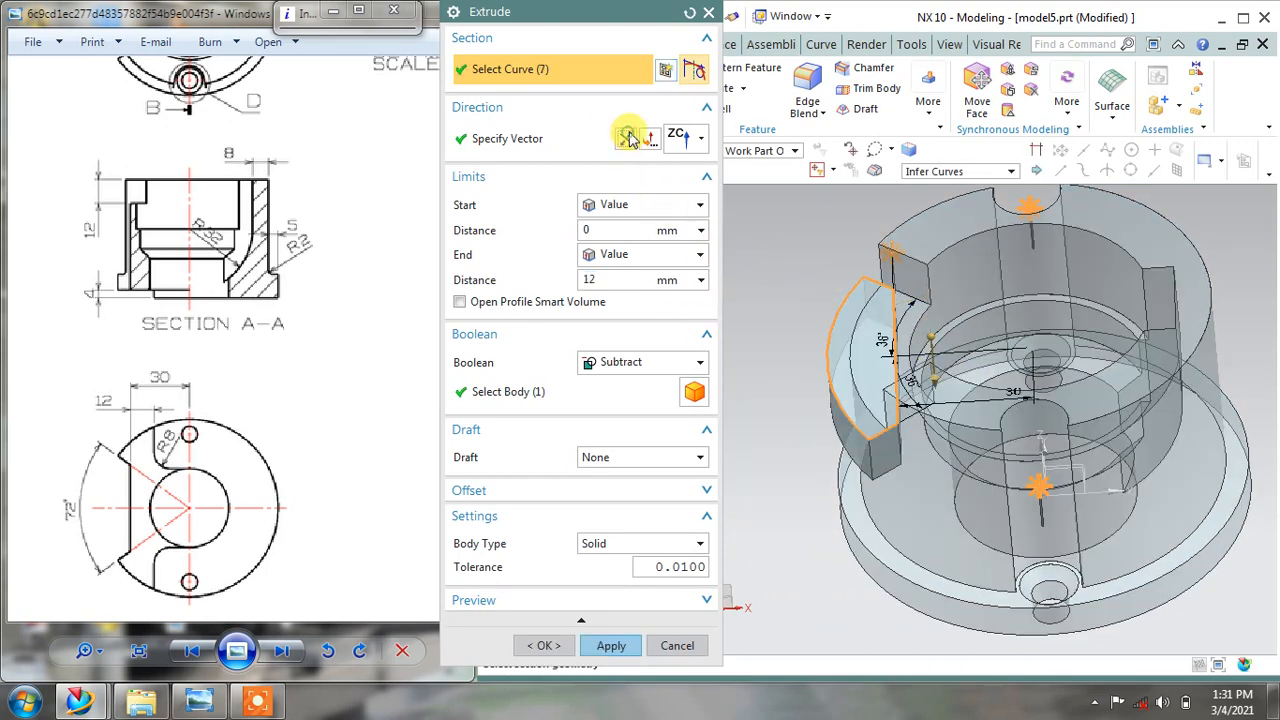
pyautogui.click(640, 252)
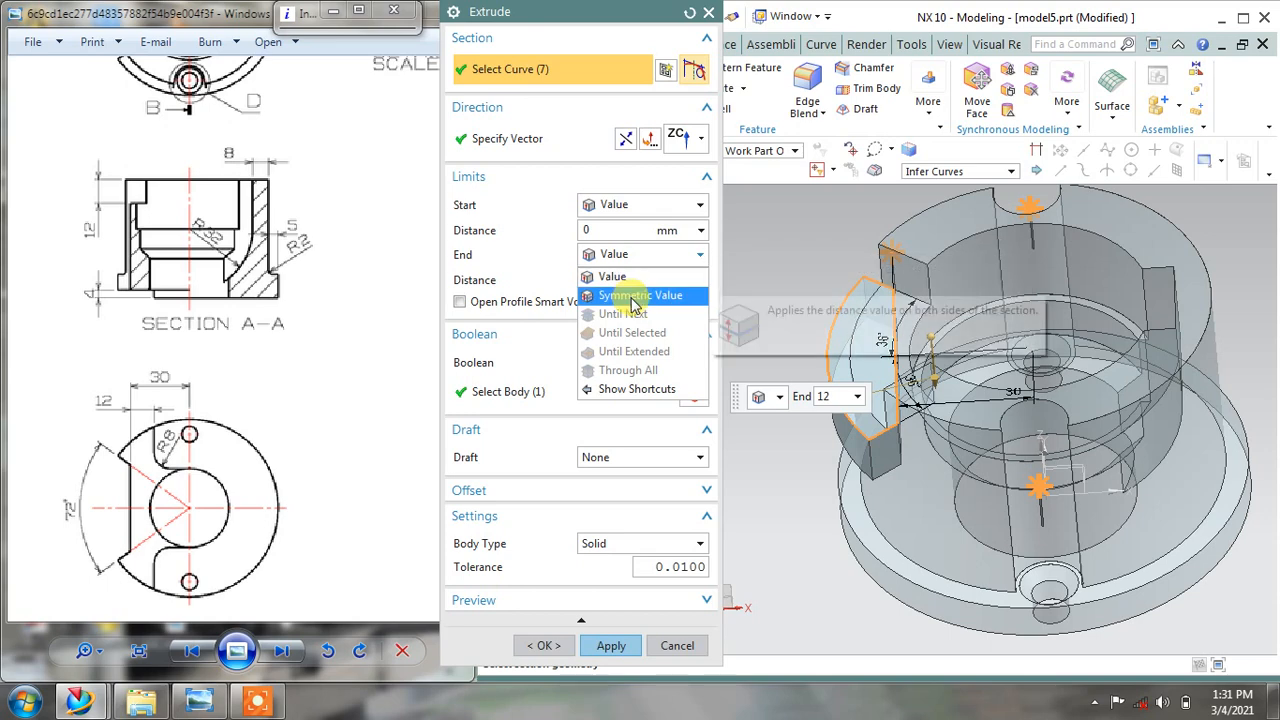
pyautogui.click(734, 222)
pyautogui.moveTo(922, 422); pyautogui.dragTo(952, 578)
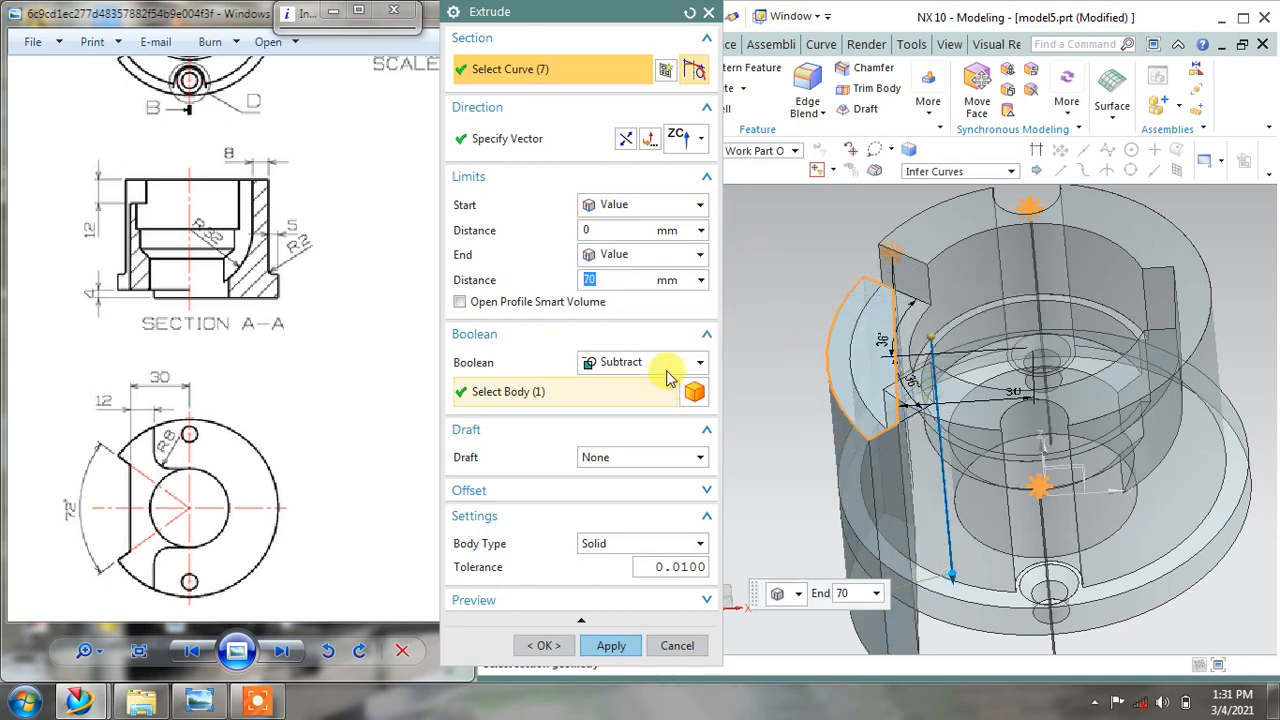
pyautogui.click(611, 645)
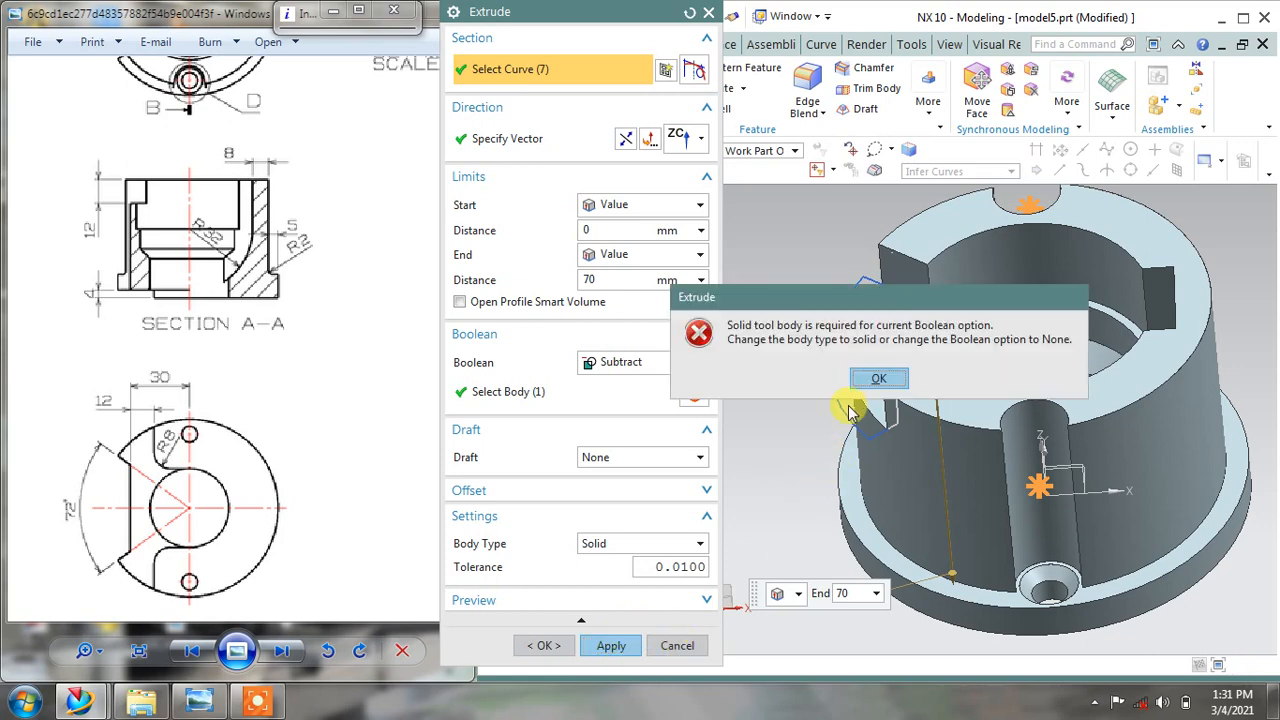
pyautogui.click(872, 380)
pyautogui.click(648, 458)
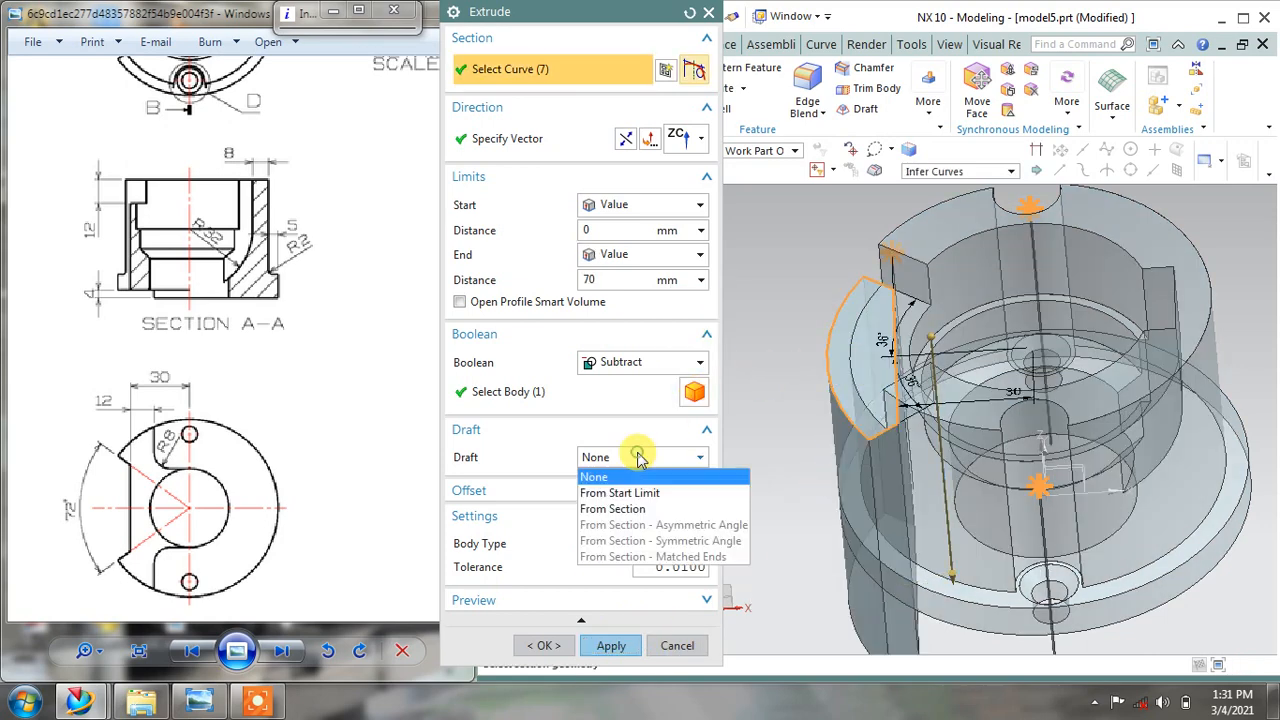
pyautogui.click(637, 455)
pyautogui.moveTo(878, 480); pyautogui.dragTo(800, 582, button='middle')
pyautogui.click(684, 646)
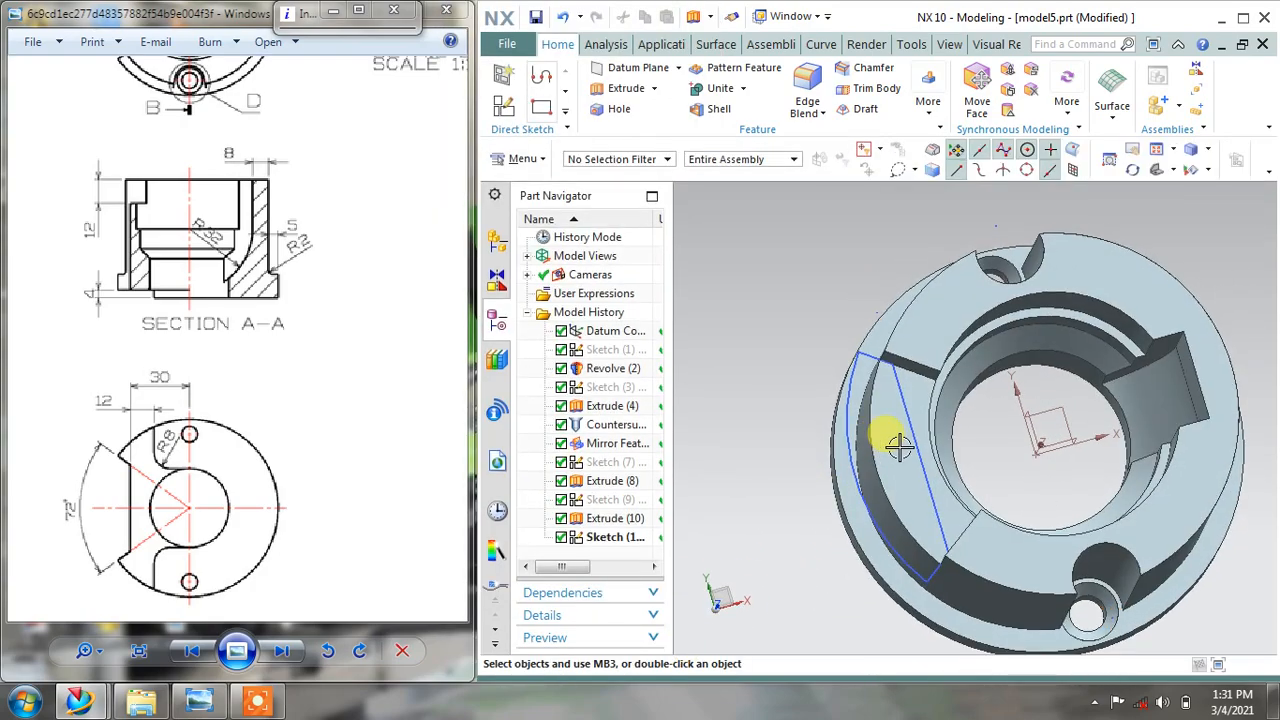
# Reopen the cutout sketch and Quick Trim the short leftover piece of vertical line just outside the flange's edge
pyautogui.moveTo(894, 443); pyautogui.dragTo(876, 410, button='middle')
pyautogui.scroll(10, 906, 286)
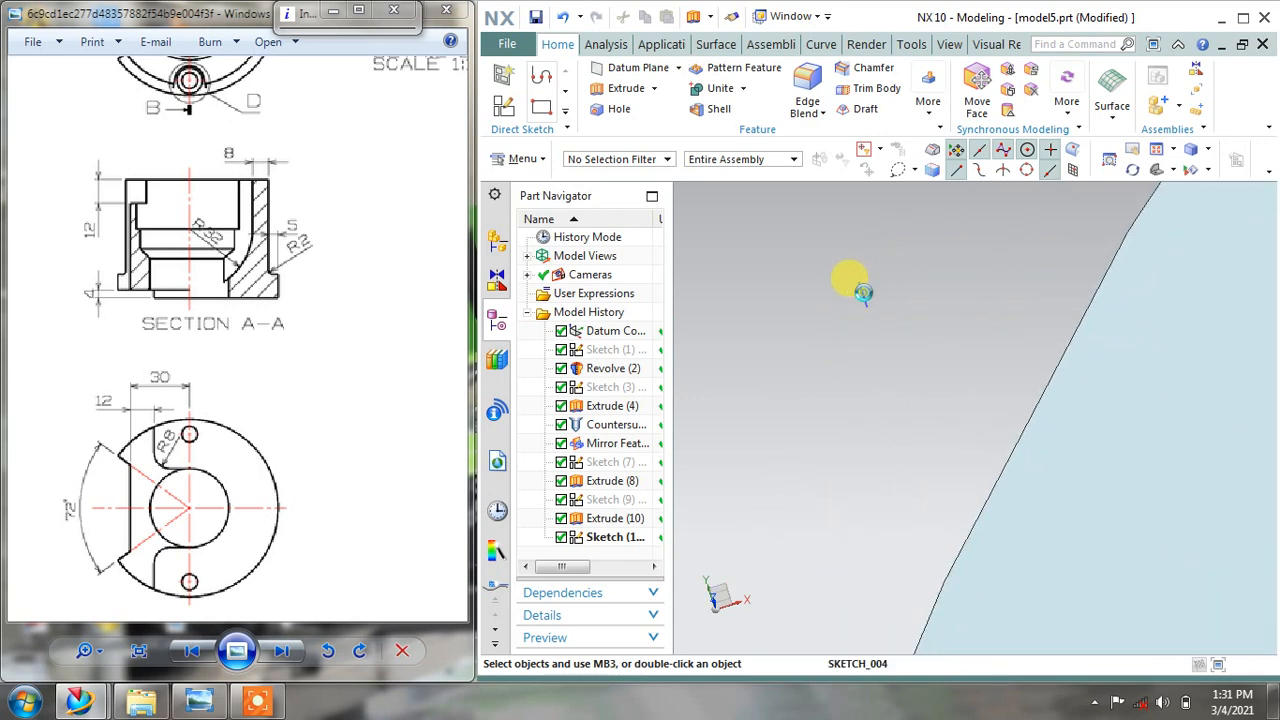
pyautogui.click(862, 292)
pyautogui.scroll(-4, 862, 292)
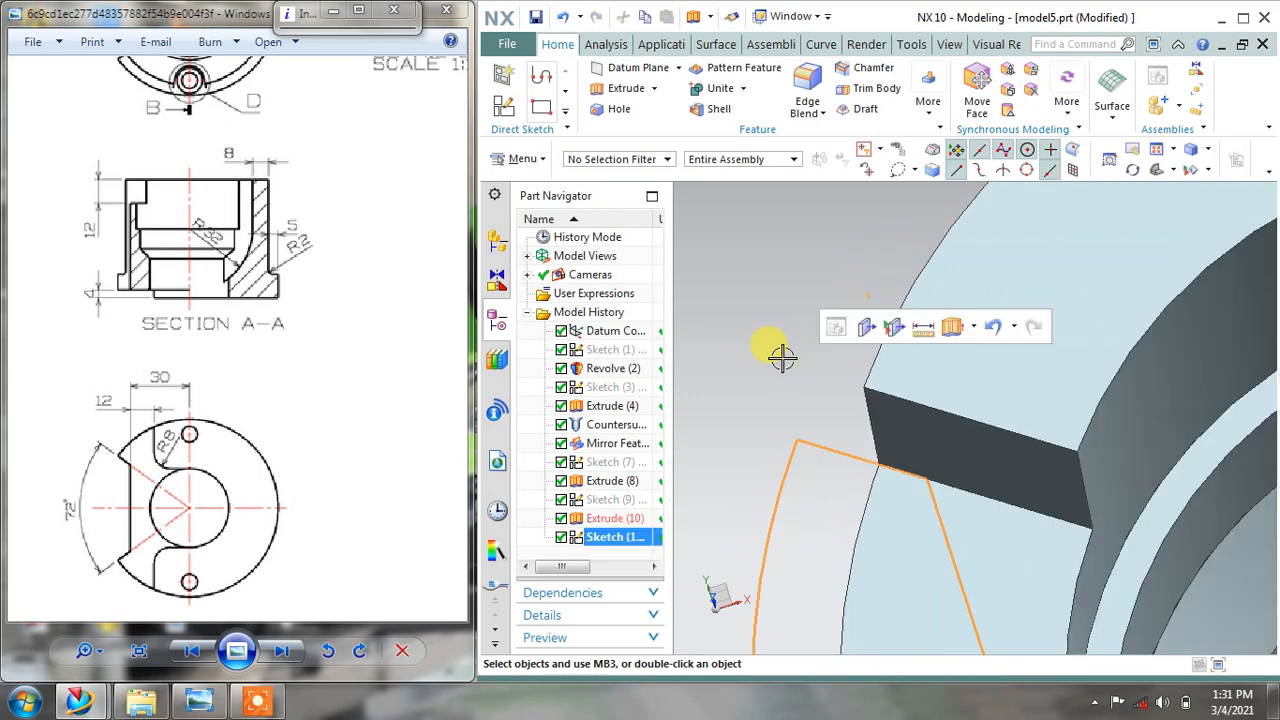
pyautogui.press('Escape')
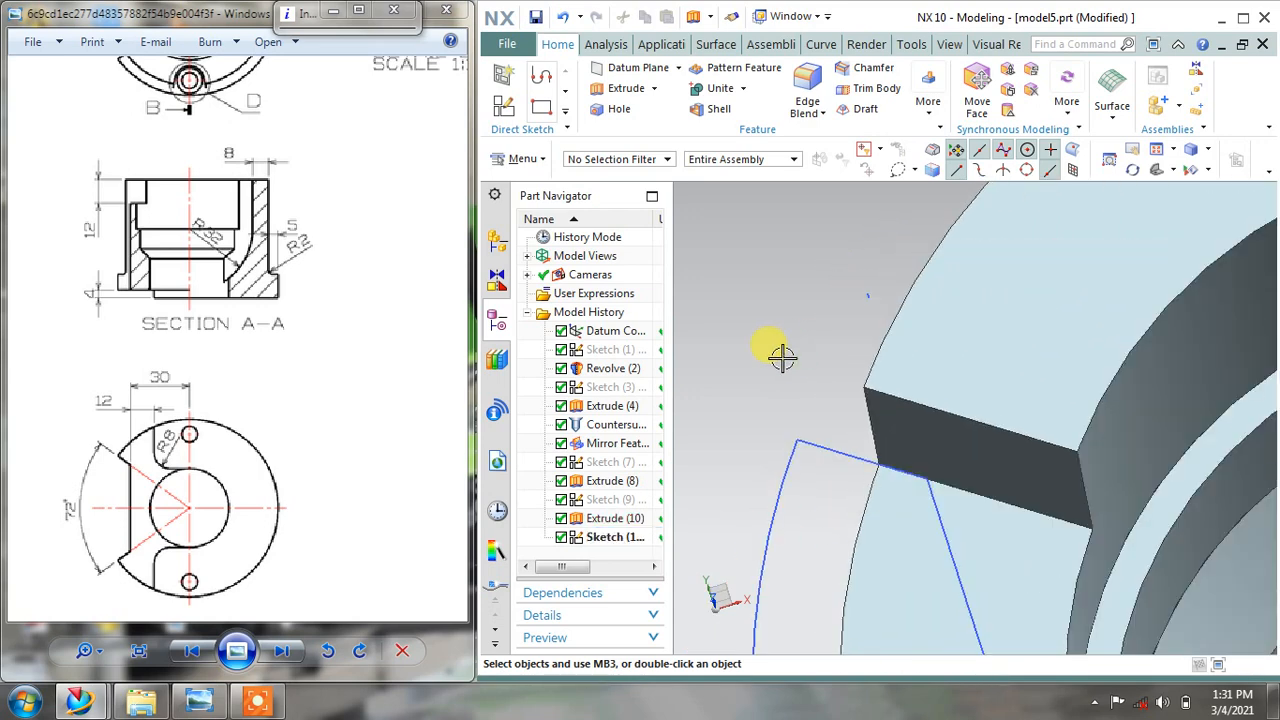
pyautogui.doubleClick(805, 438)
pyautogui.scroll(8, 891, 300)
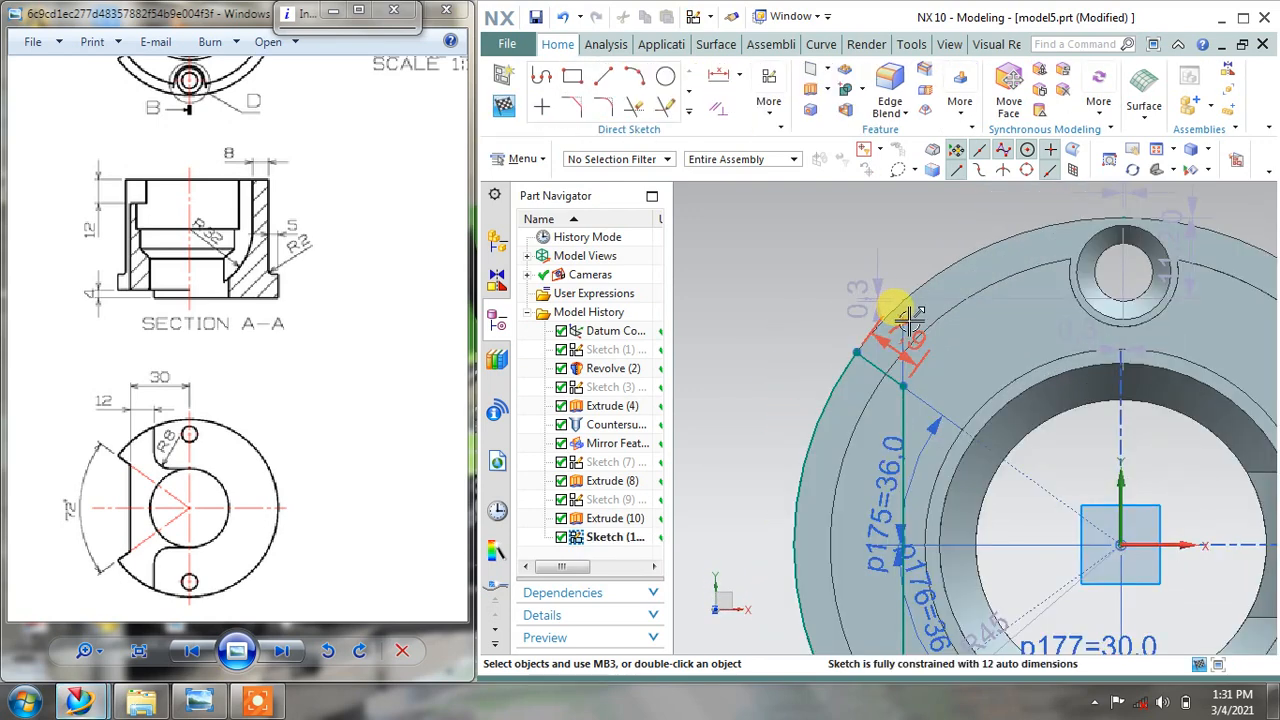
pyautogui.scroll(2, 930, 232)
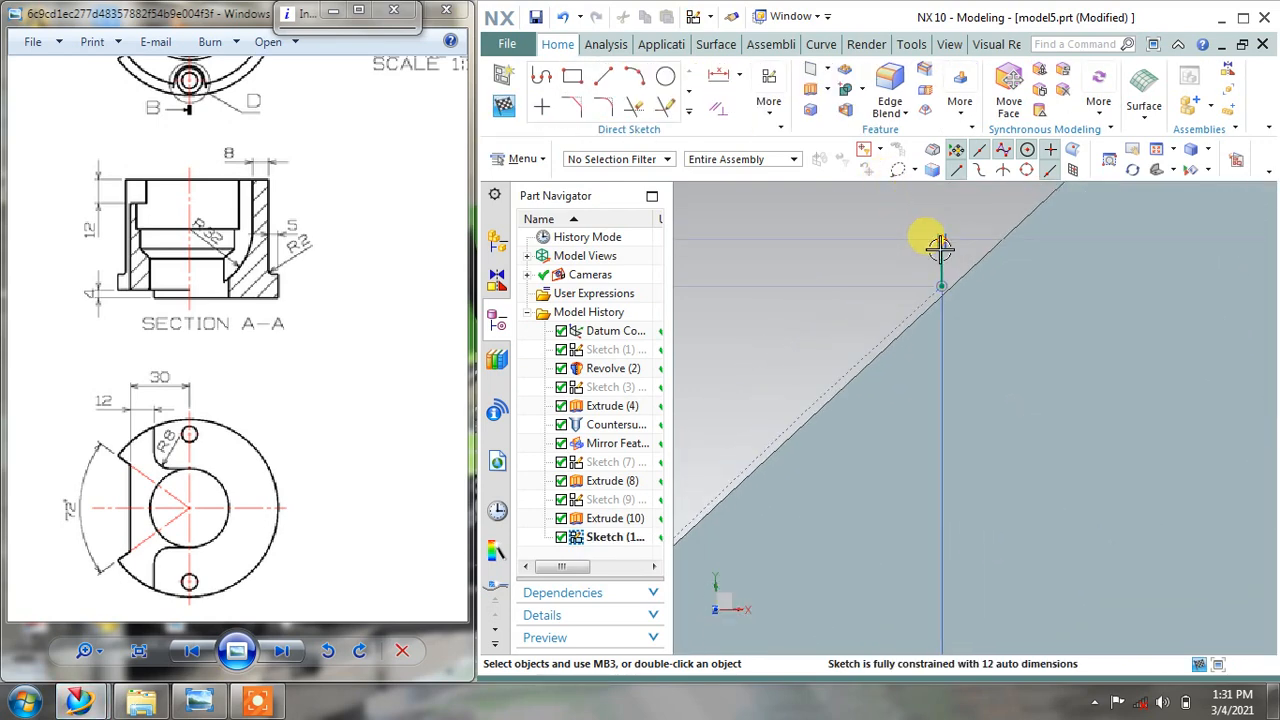
pyautogui.click(636, 108)
pyautogui.click(929, 252)
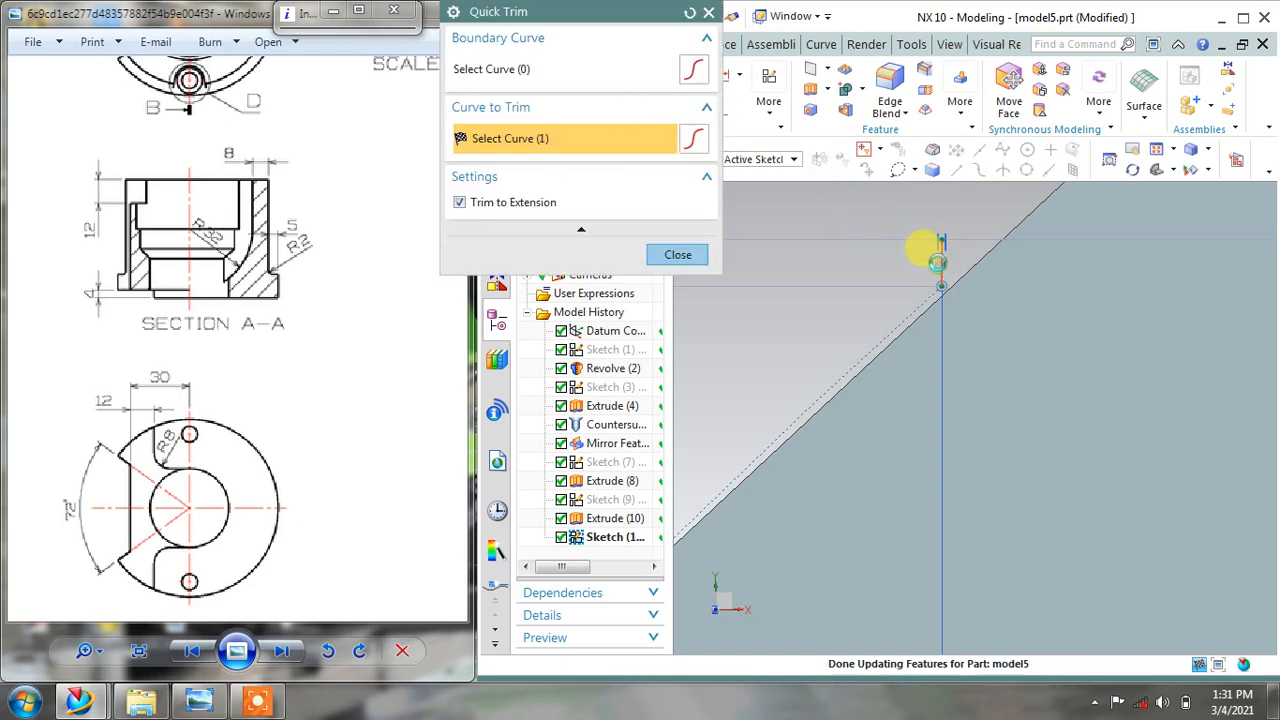
pyautogui.scroll(-6, 922, 252)
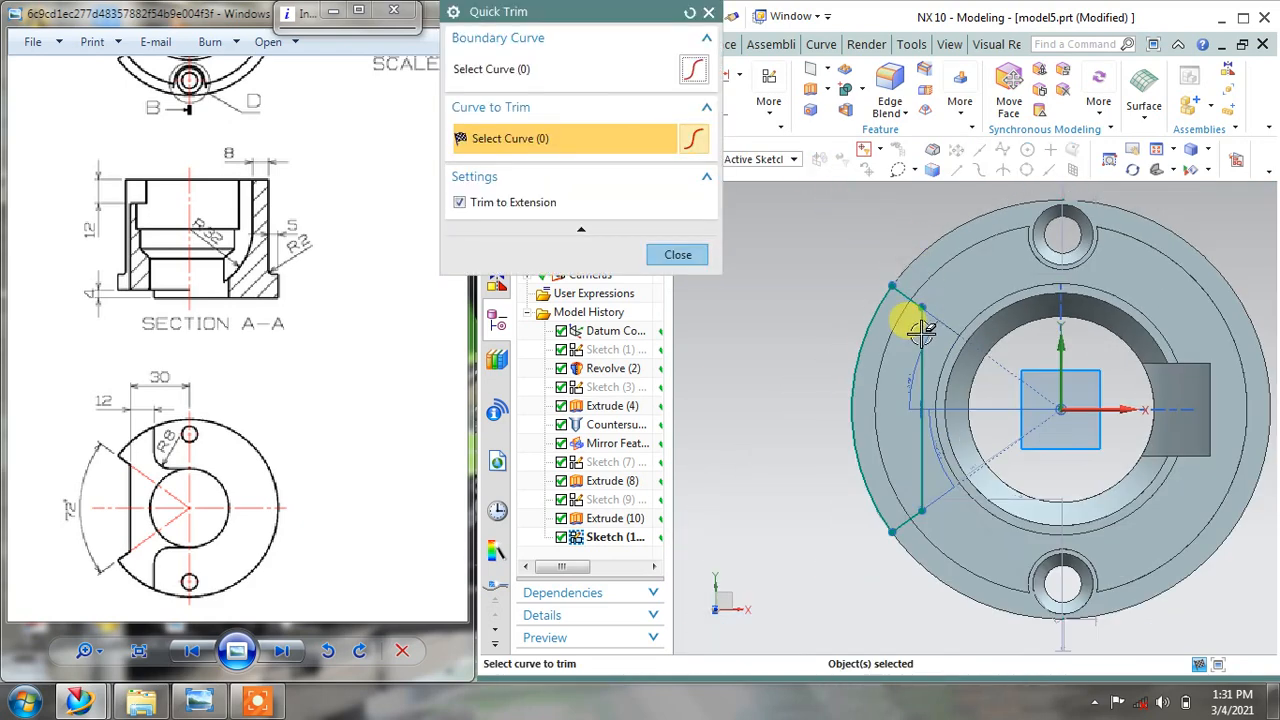
# Check the cutout profile's lower corner for leftover segments, close Quick Trim, and finish the sketch
pyautogui.scroll(4, 895, 590)
pyautogui.scroll(7, 948, 484)
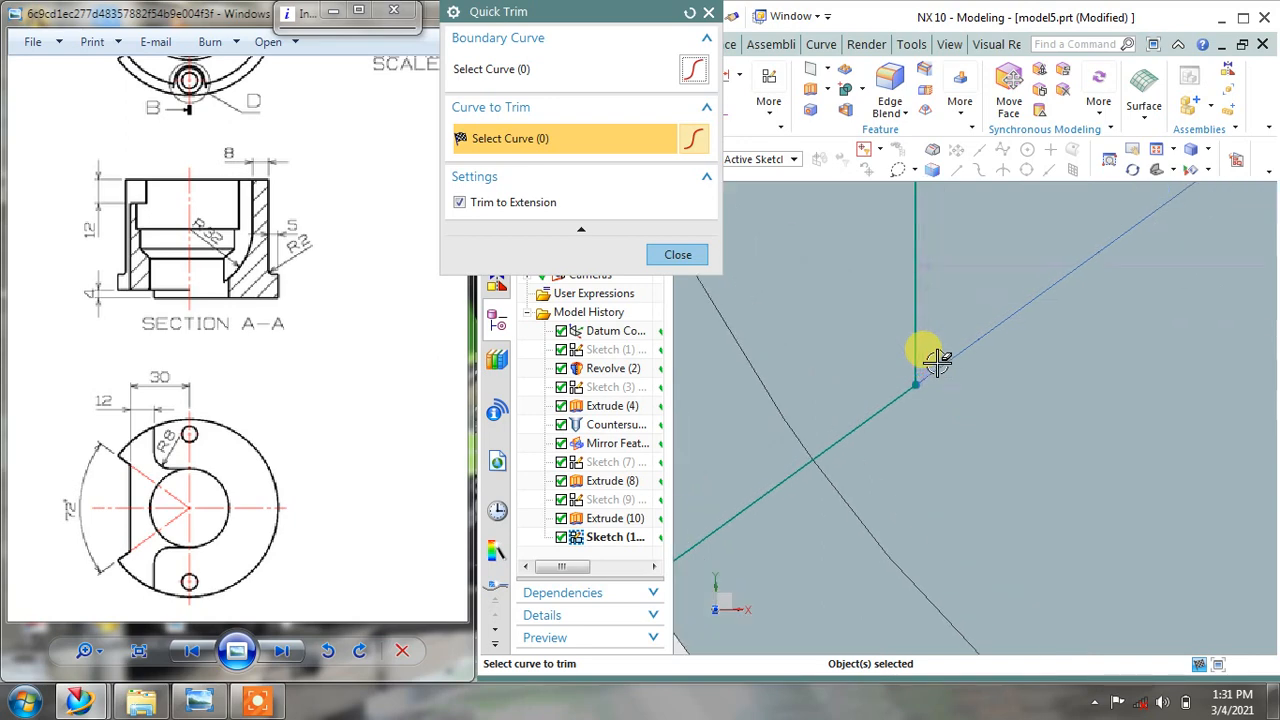
pyautogui.scroll(-7, 937, 363)
pyautogui.scroll(-5, 937, 363)
pyautogui.click(684, 255)
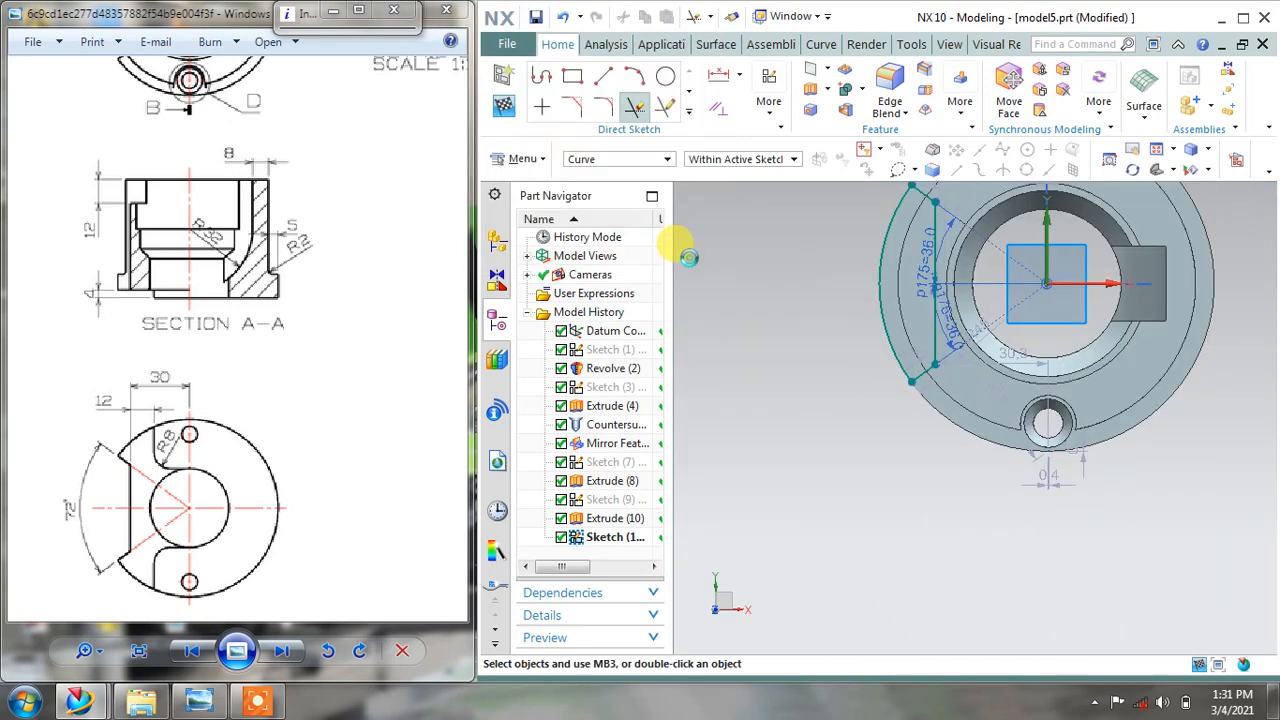
pyautogui.moveTo(787, 355)
pyautogui.mouseDown(button='middle')
pyautogui.moveTo(857, 391)
pyautogui.moveTo(849, 294)
pyautogui.moveTo(909, 389)
pyautogui.mouseUp(button='middle')
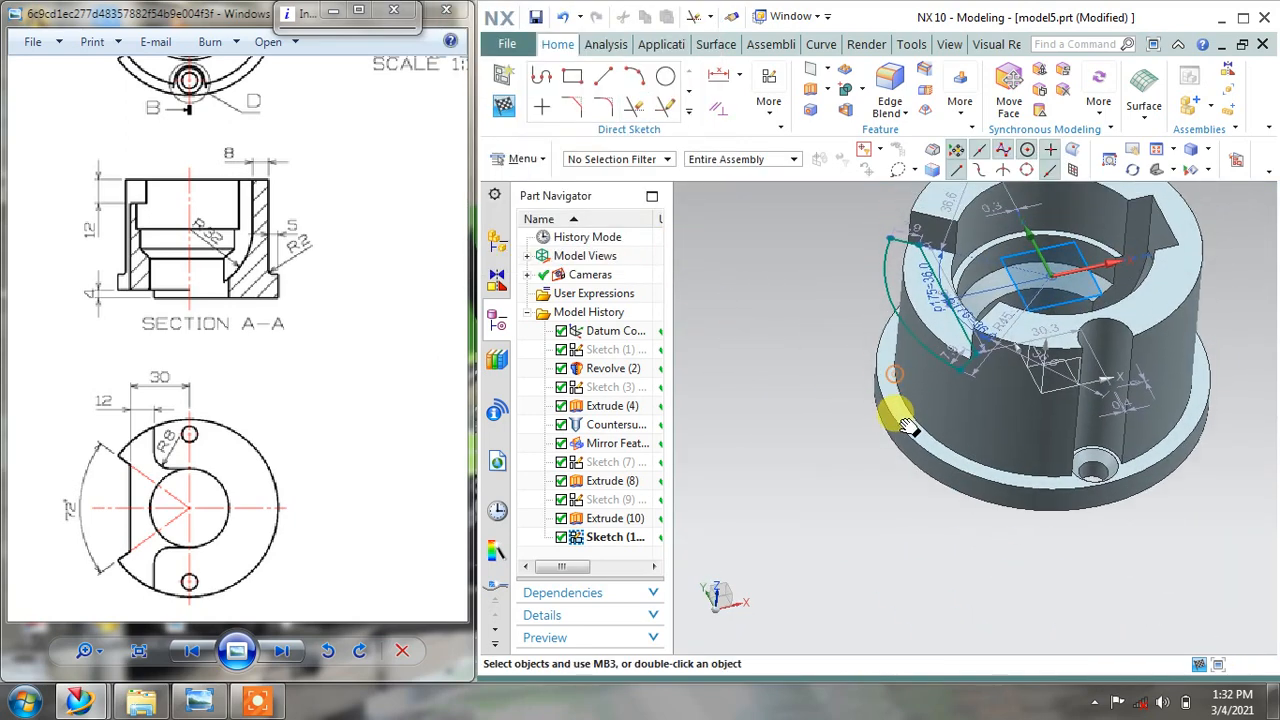
pyautogui.click(508, 107)
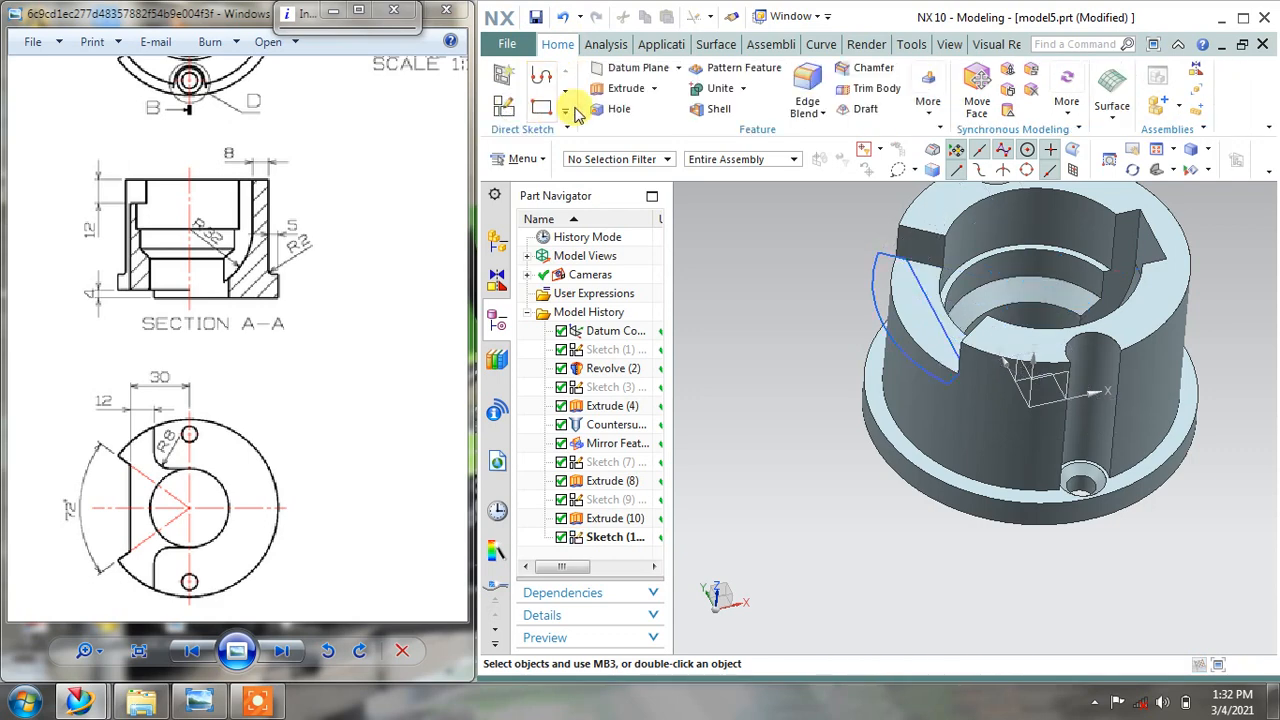
pyautogui.click(592, 87)
pyautogui.click(860, 277)
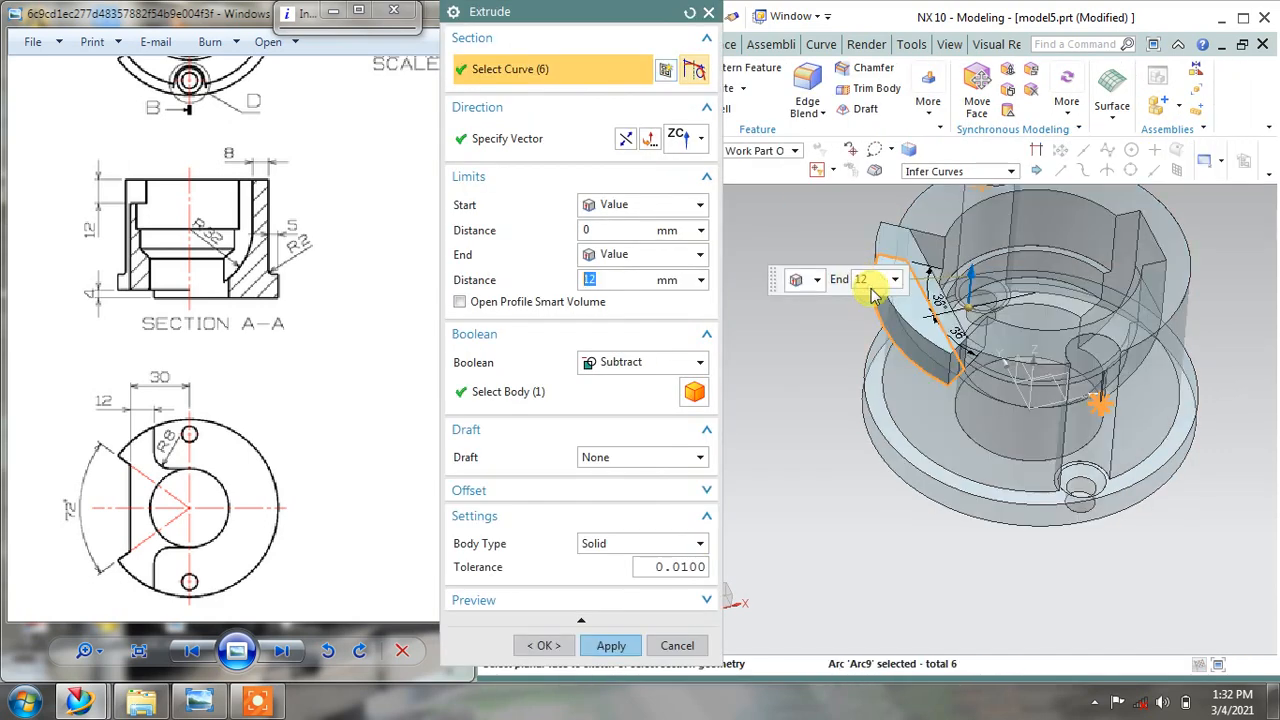
pyautogui.click(648, 139)
pyautogui.click(632, 254)
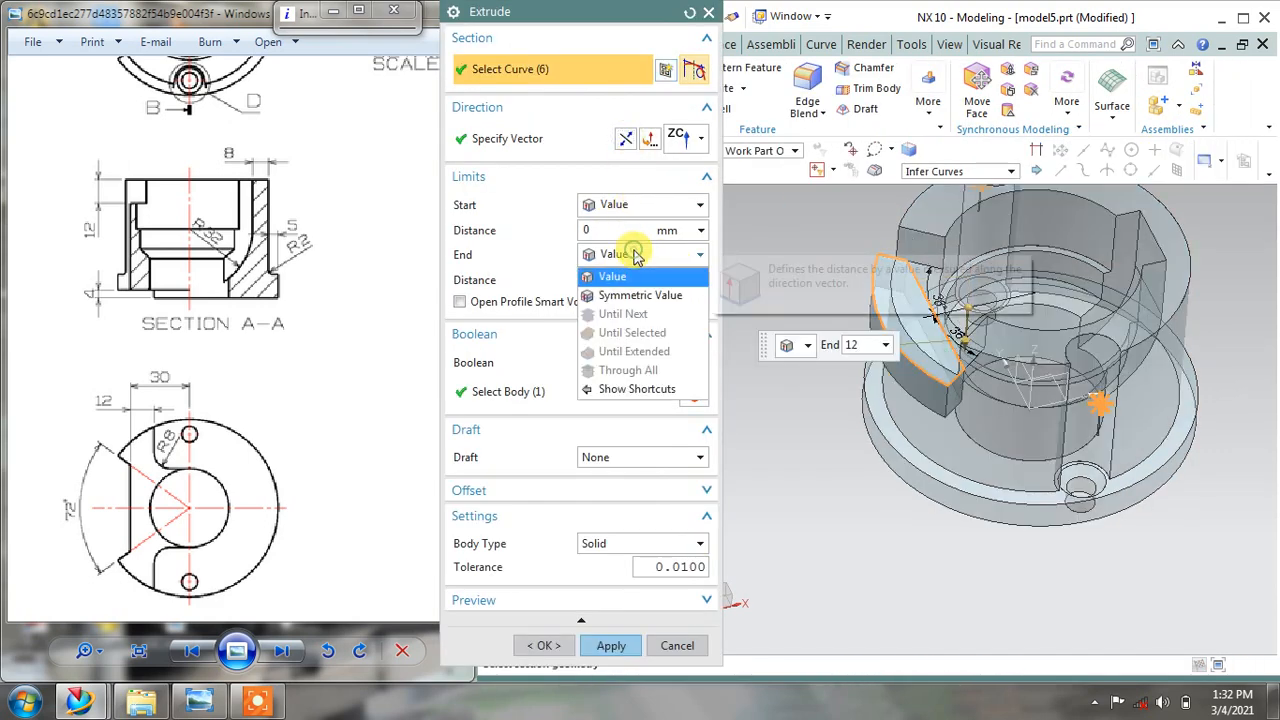
pyautogui.click(634, 272)
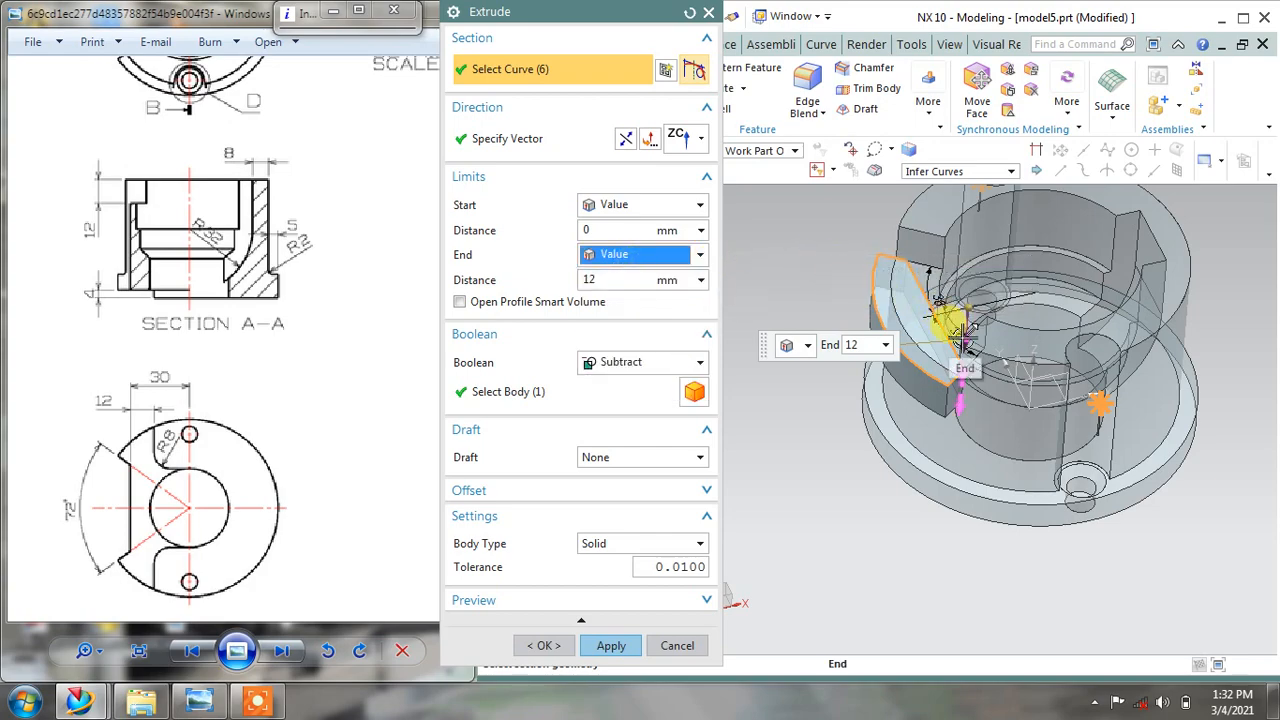
pyautogui.moveTo(958, 365); pyautogui.dragTo(929, 486)
pyautogui.moveTo(1100, 423); pyautogui.dragTo(1140, 456, button='middle')
pyautogui.scroll(6, 1165, 400)
pyautogui.moveTo(918, 436); pyautogui.dragTo(652, 668, button='middle')
pyautogui.click(665, 647)
# Reopen the cutout sketch and delete the tiny leftover curve inside the notch above the front countersunk hole
pyautogui.moveTo(651, 549)
pyautogui.mouseDown(button='middle')
pyautogui.moveTo(857, 429)
pyautogui.moveTo(995, 369)
pyautogui.mouseUp(button='middle')
pyautogui.doubleClick(997, 370)
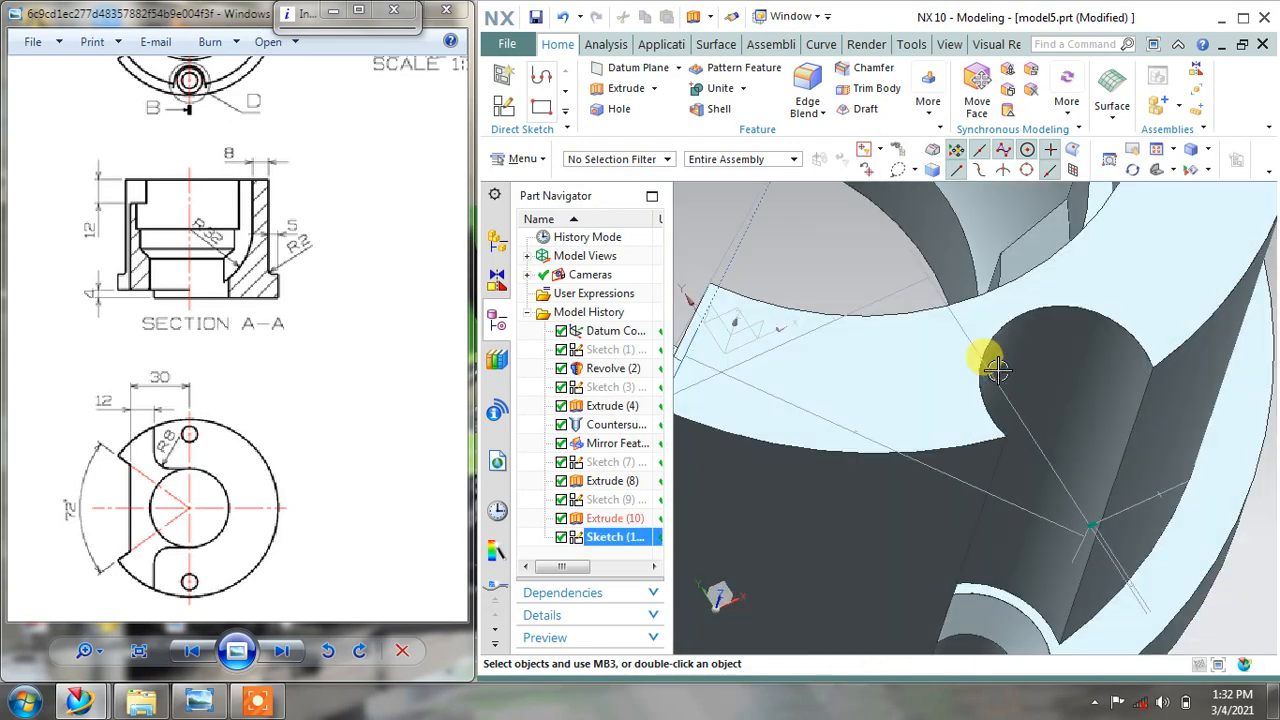
pyautogui.moveTo(1034, 560)
pyautogui.mouseDown(button='middle')
pyautogui.moveTo(1073, 527)
pyautogui.moveTo(1088, 314)
pyautogui.mouseUp(button='middle')
pyautogui.scroll(10, 1163, 423)
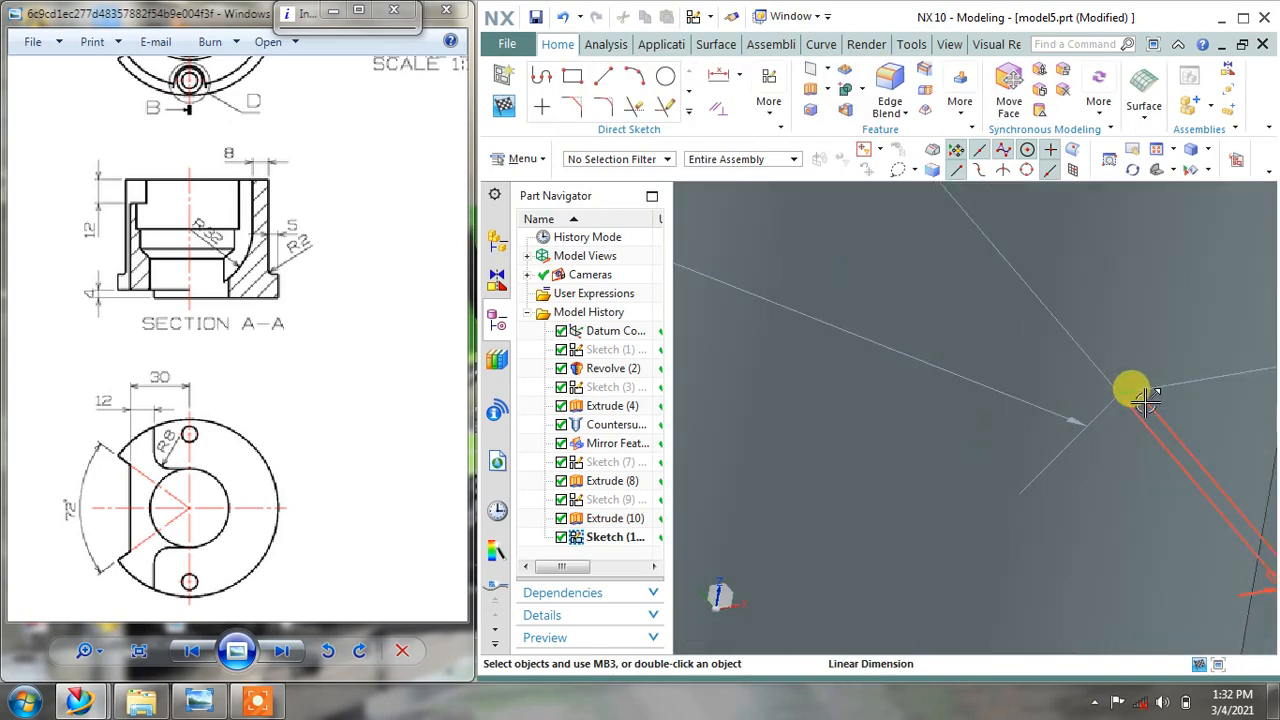
pyautogui.scroll(3, 1130, 386)
pyautogui.rightClick(1110, 376)
pyautogui.click(1078, 367)
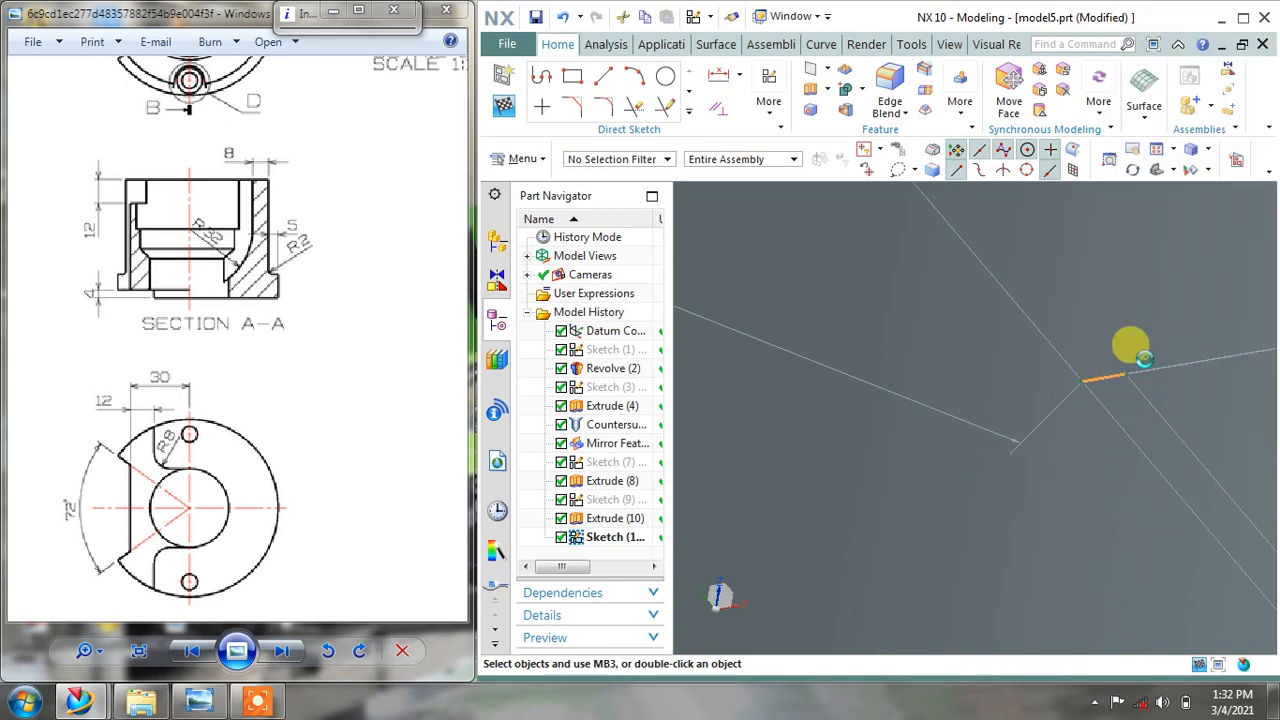
pyautogui.scroll(-10, 1140, 367)
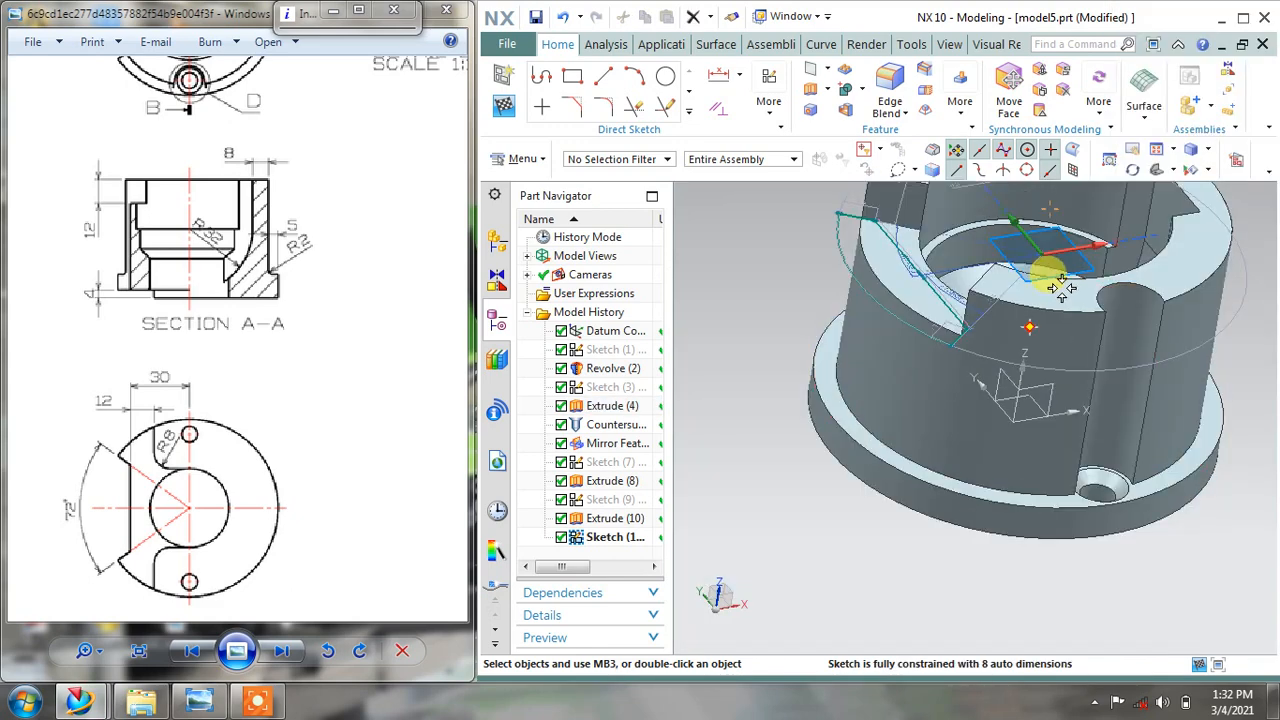
# Delete the stray spline segment near the opposite countersunk hole and finish the cutout sketch
pyautogui.moveTo(1062, 288); pyautogui.dragTo(1118, 495, button='middle')
pyautogui.scroll(8, 955, 275)
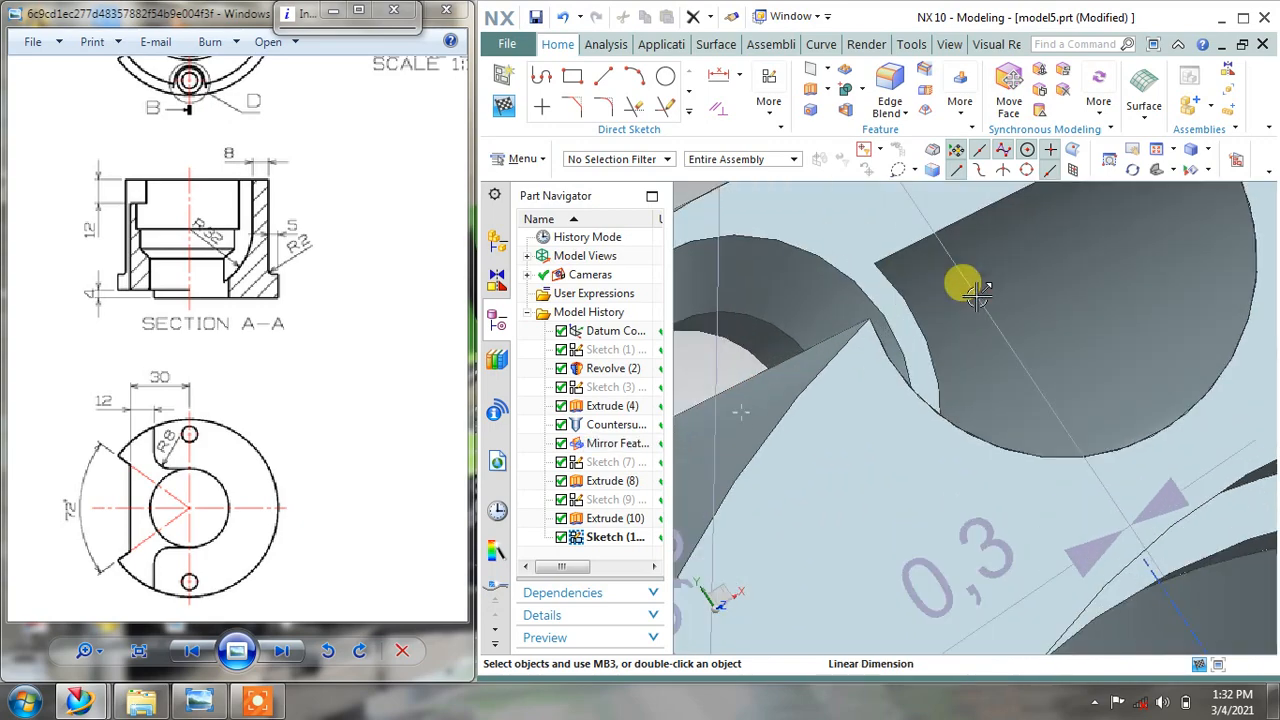
pyautogui.moveTo(956, 295); pyautogui.dragTo(943, 334, button='middle')
pyautogui.scroll(-1, 950, 298)
pyautogui.scroll(7, 892, 294)
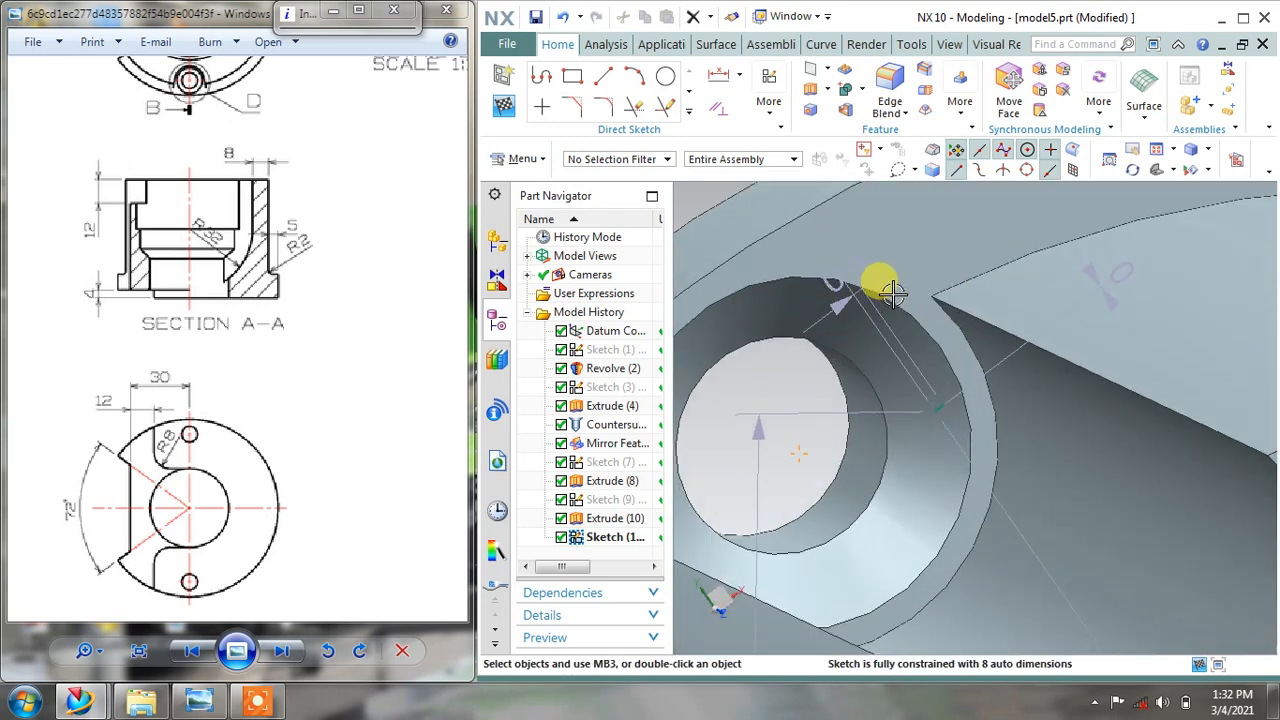
pyautogui.scroll(2, 852, 285)
pyautogui.scroll(-5, 857, 279)
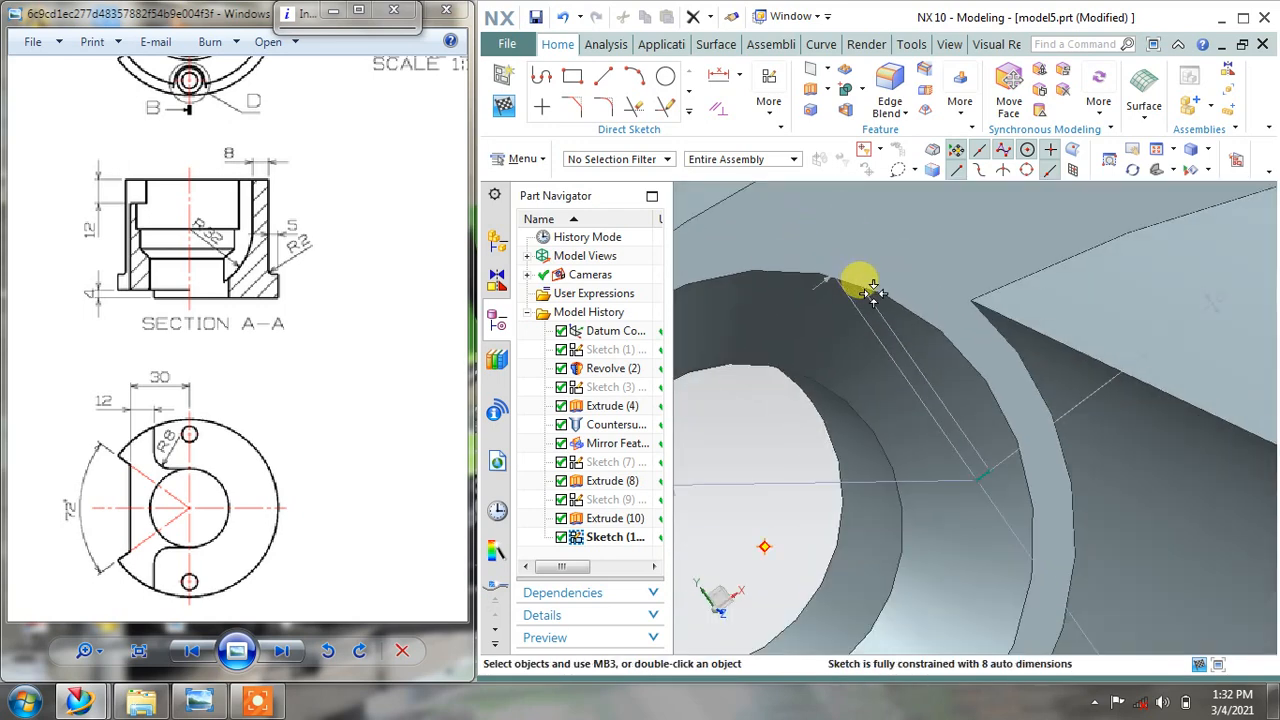
pyautogui.scroll(8, 905, 365)
pyautogui.rightClick(886, 393)
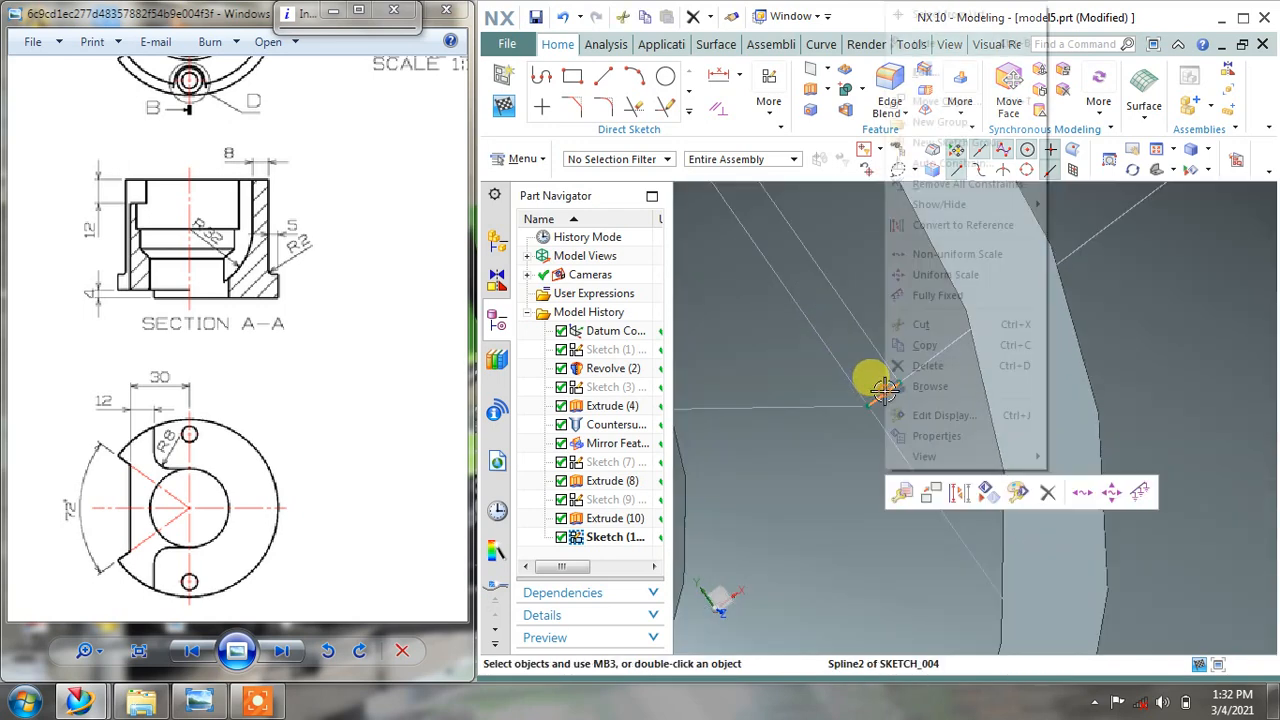
pyautogui.click(922, 362)
pyautogui.scroll(-8, 922, 362)
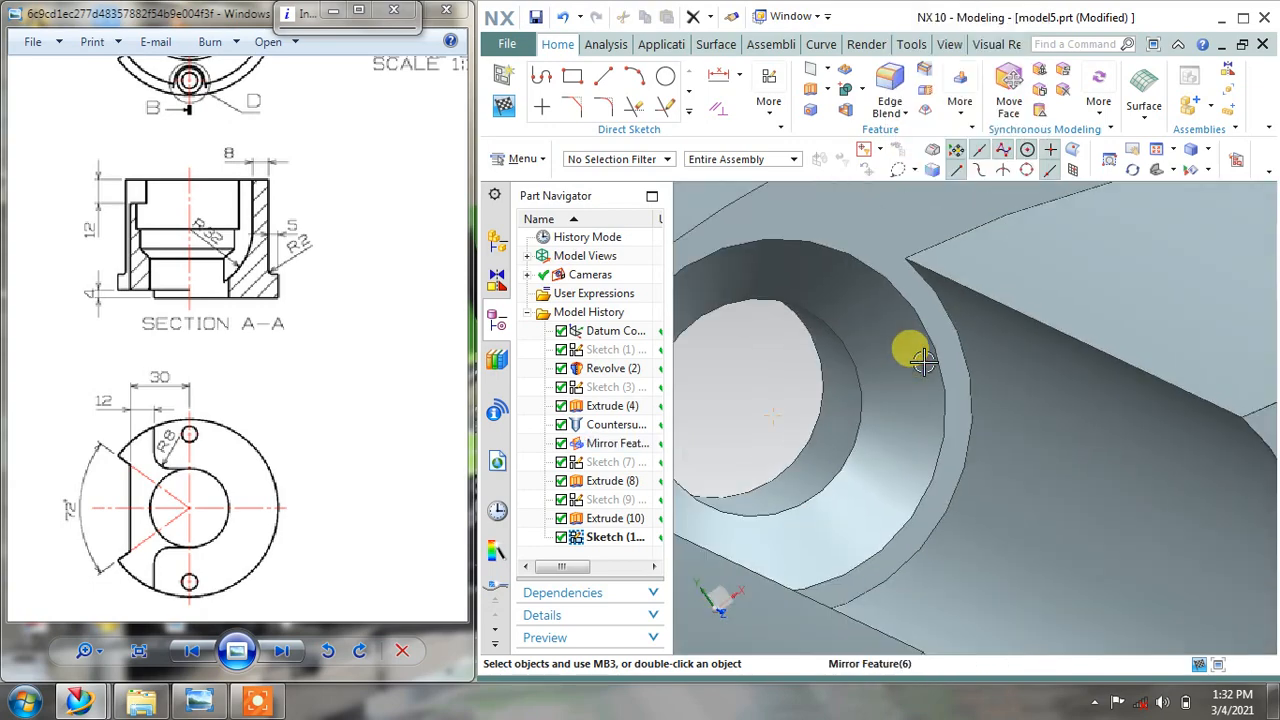
pyautogui.moveTo(906, 354); pyautogui.dragTo(935, 320, button='middle')
pyautogui.scroll(5, 960, 500)
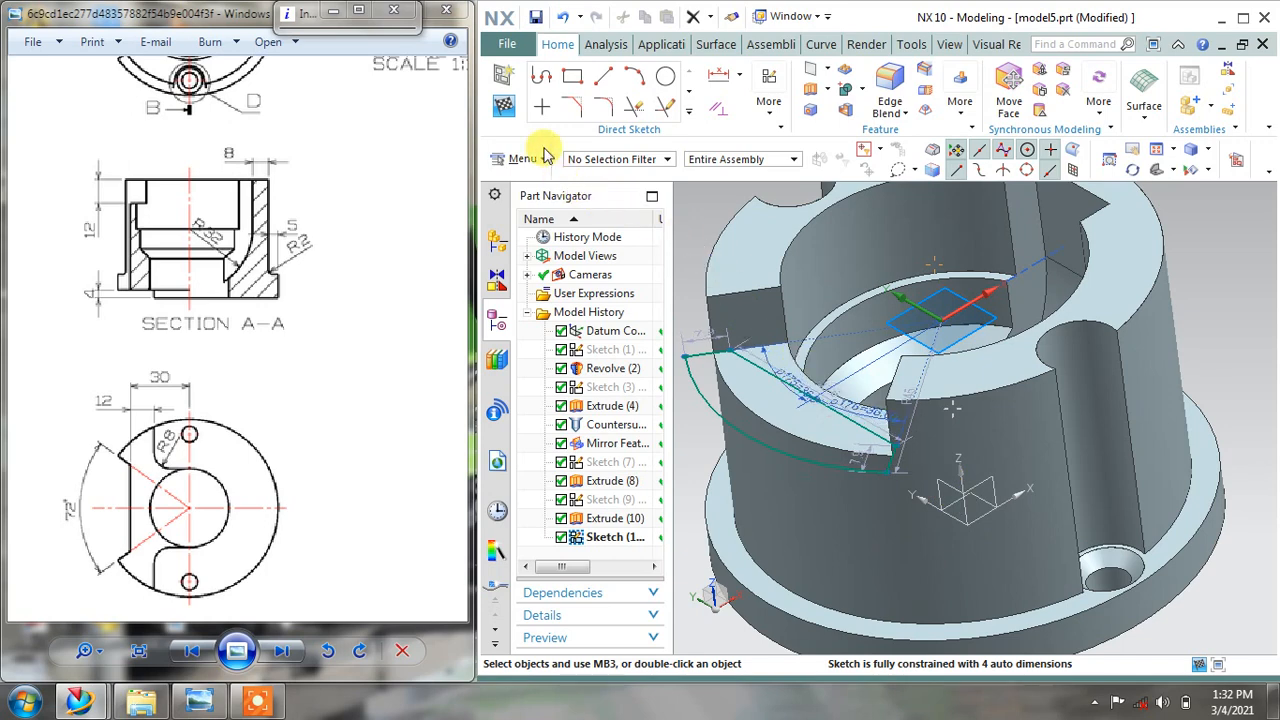
pyautogui.click(505, 105)
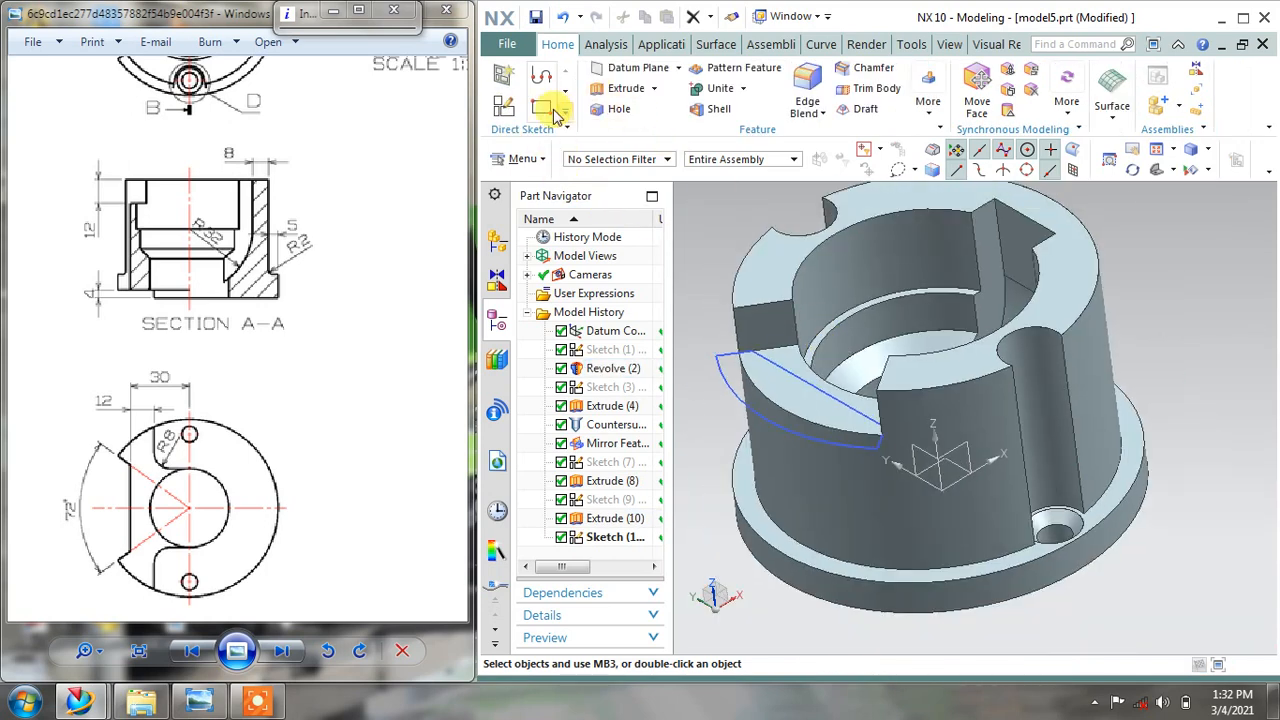
# Extrude the cutout sketch in the reversed direction with End set to Through All as a Subtract, and hide the sketch
pyautogui.press('x')
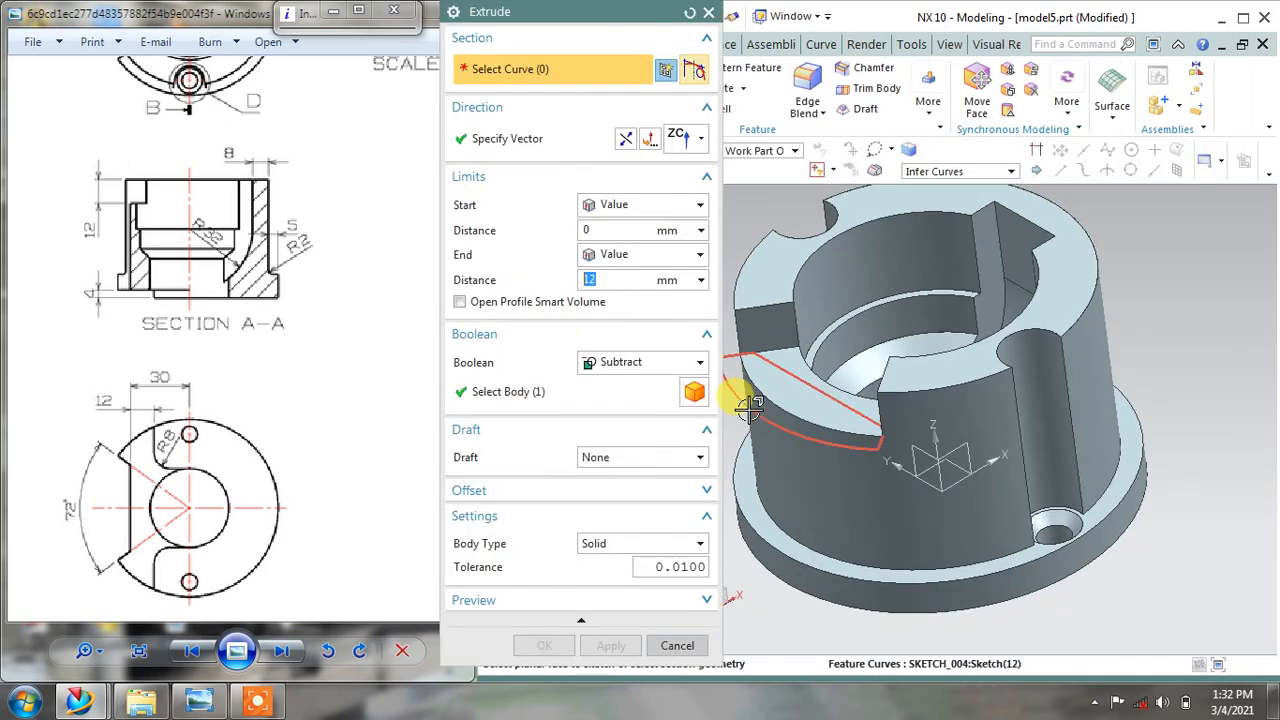
pyautogui.click(649, 140)
pyautogui.click(622, 254)
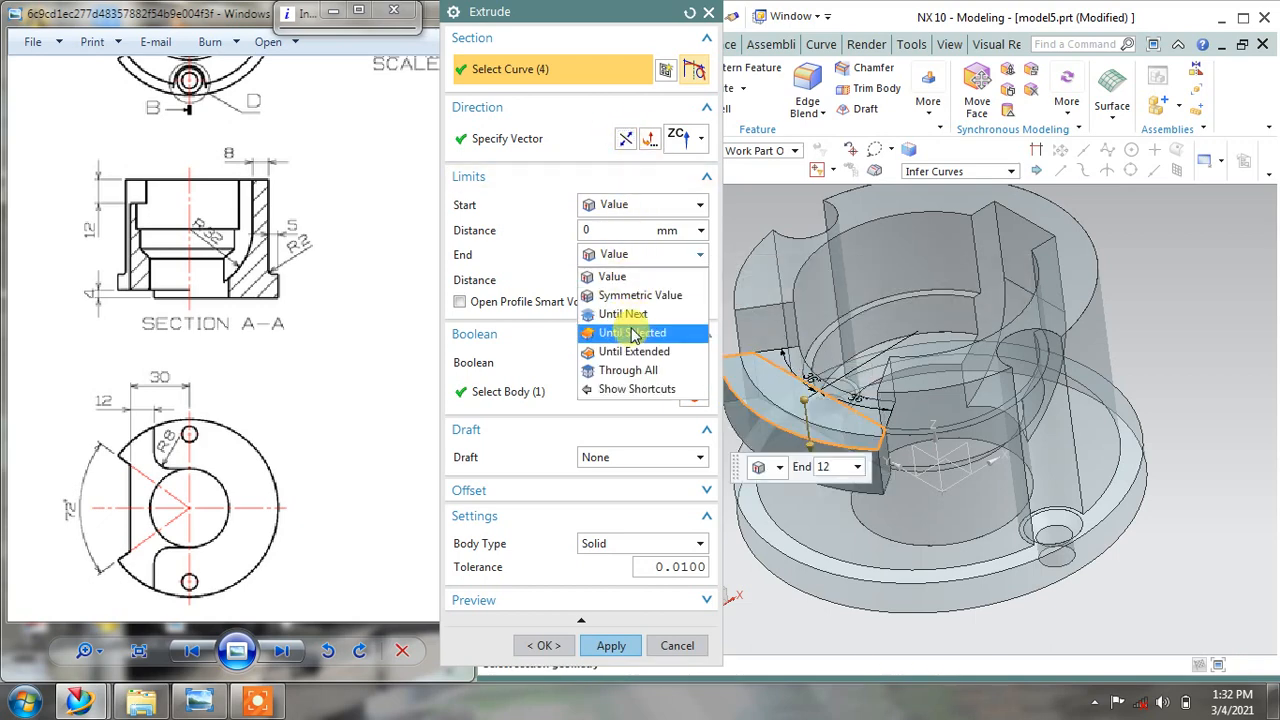
pyautogui.click(626, 370)
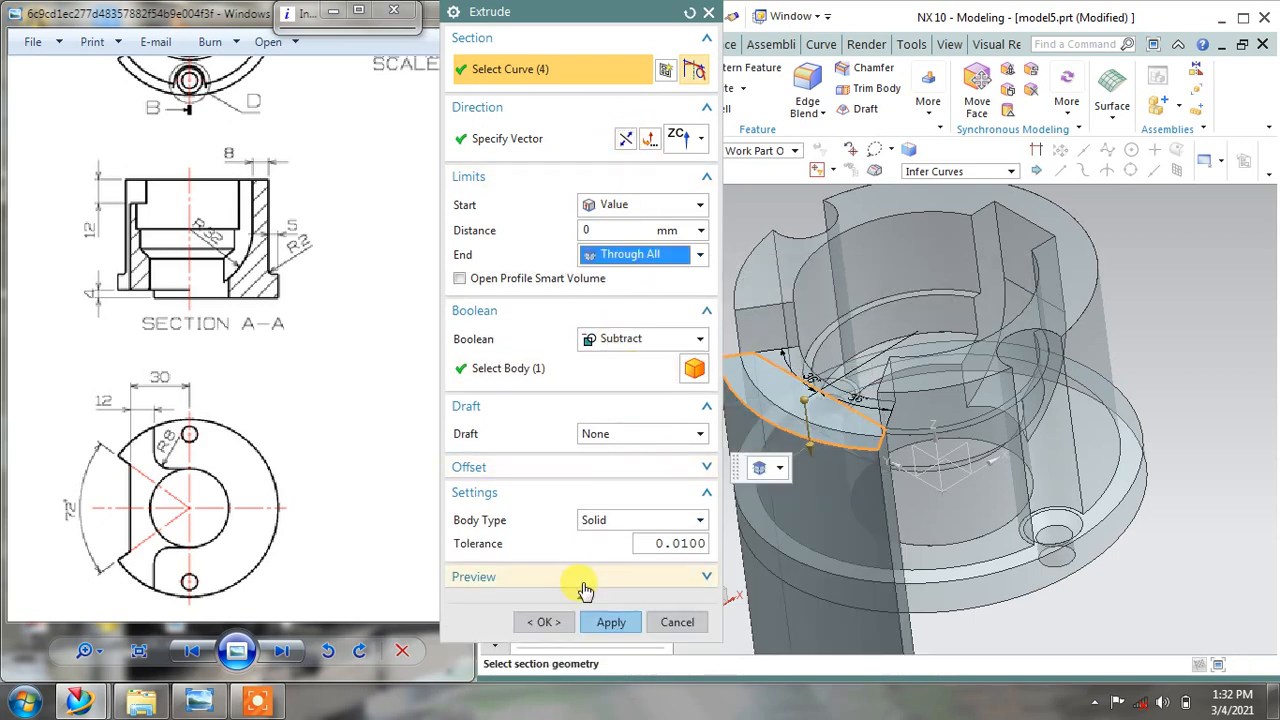
pyautogui.click(605, 626)
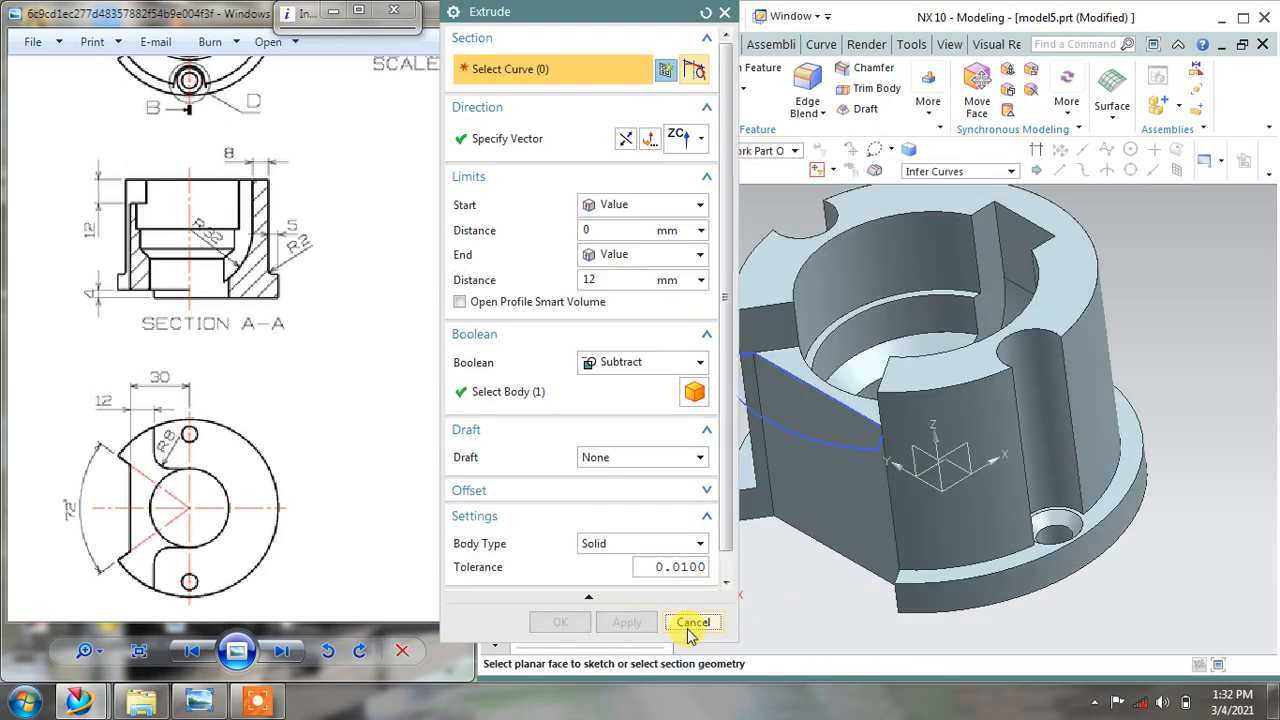
pyautogui.click(692, 624)
pyautogui.rightClick(803, 430)
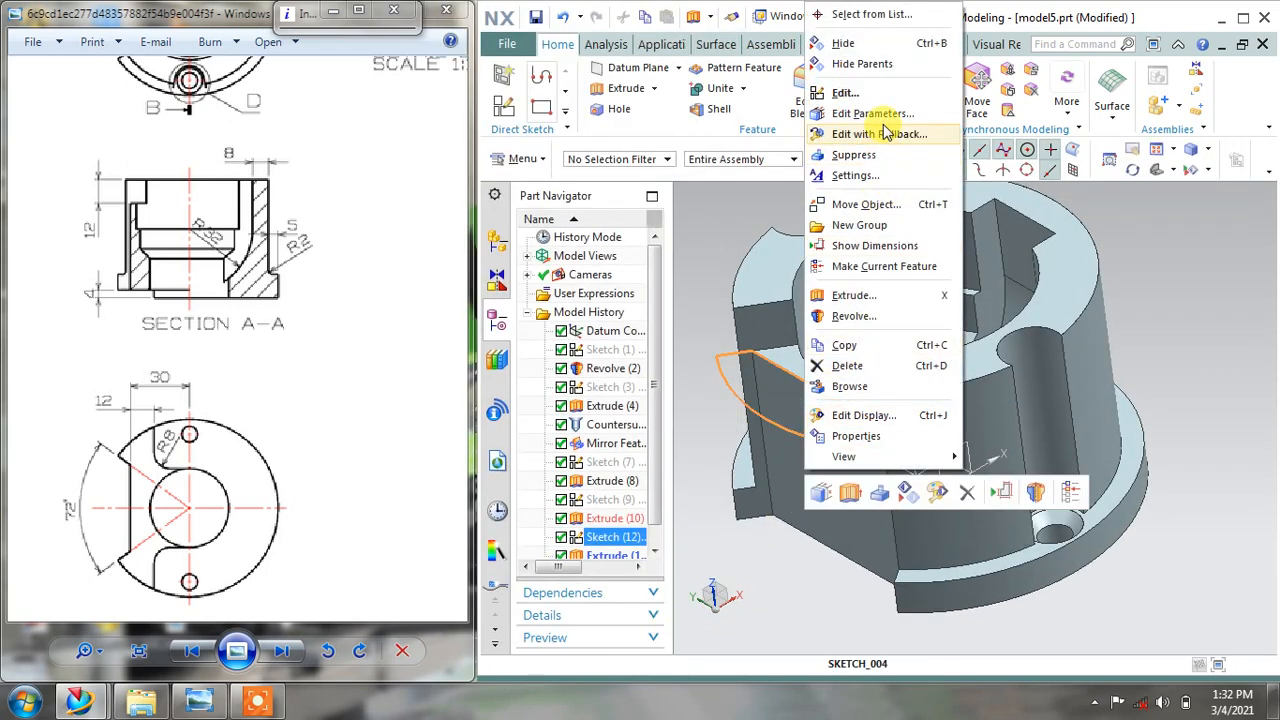
pyautogui.click(1095, 332)
# Create a new sketch on the flange's flat bottom face, using the plan view in the reference drawing
pyautogui.moveTo(1095, 332); pyautogui.dragTo(1043, 402, button='middle')
pyautogui.moveTo(331, 451)
pyautogui.mouseDown()
pyautogui.moveTo(175, 412)
pyautogui.moveTo(222, 397)
pyautogui.mouseUp()
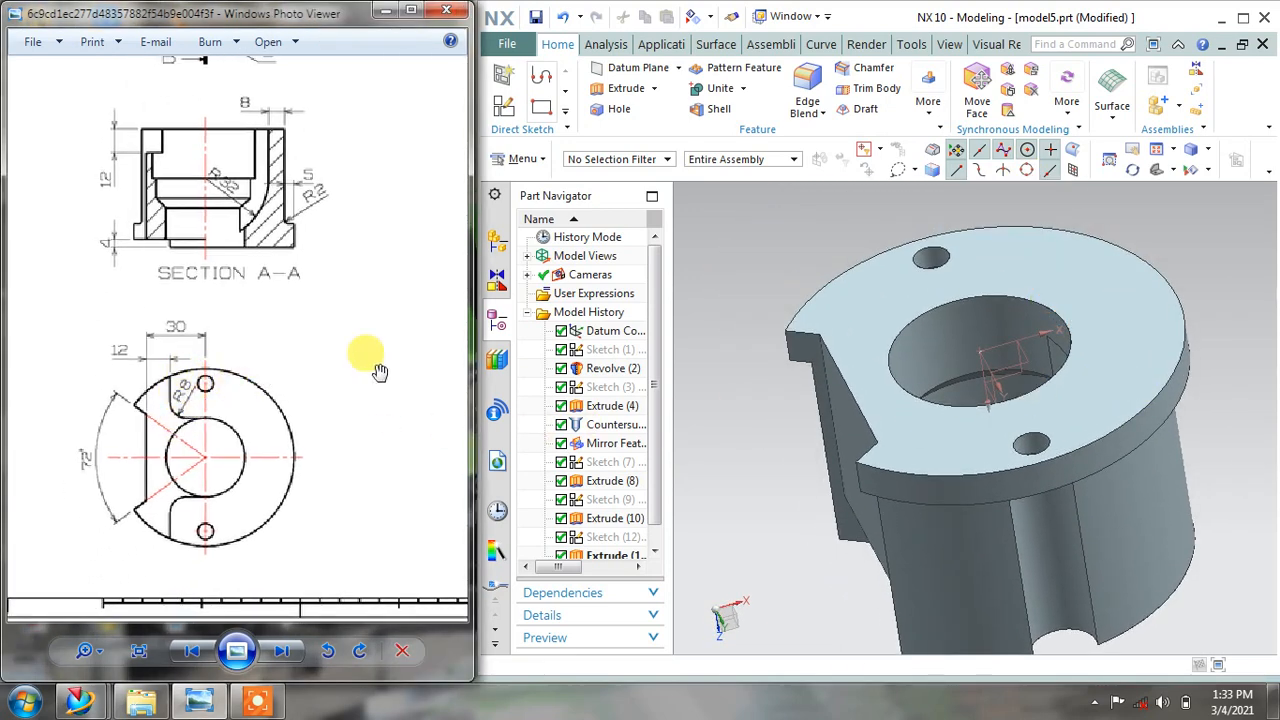
pyautogui.click(540, 107)
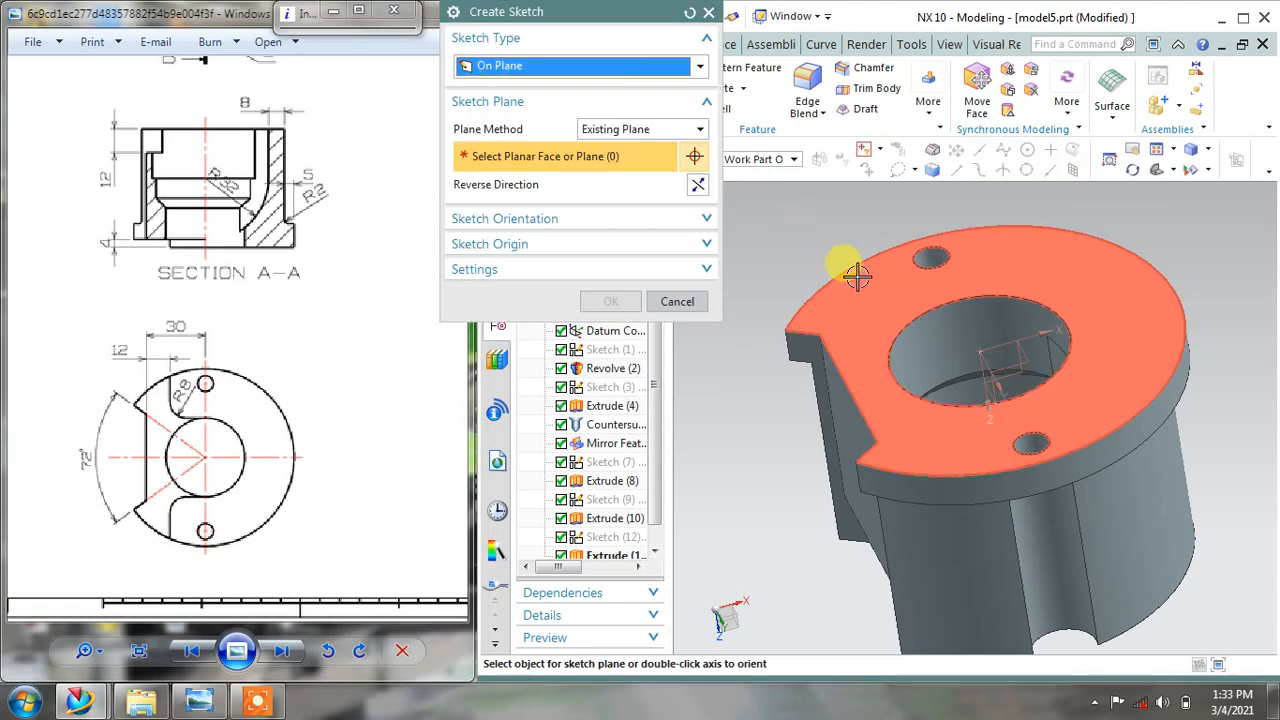
pyautogui.click(851, 267)
pyautogui.click(610, 300)
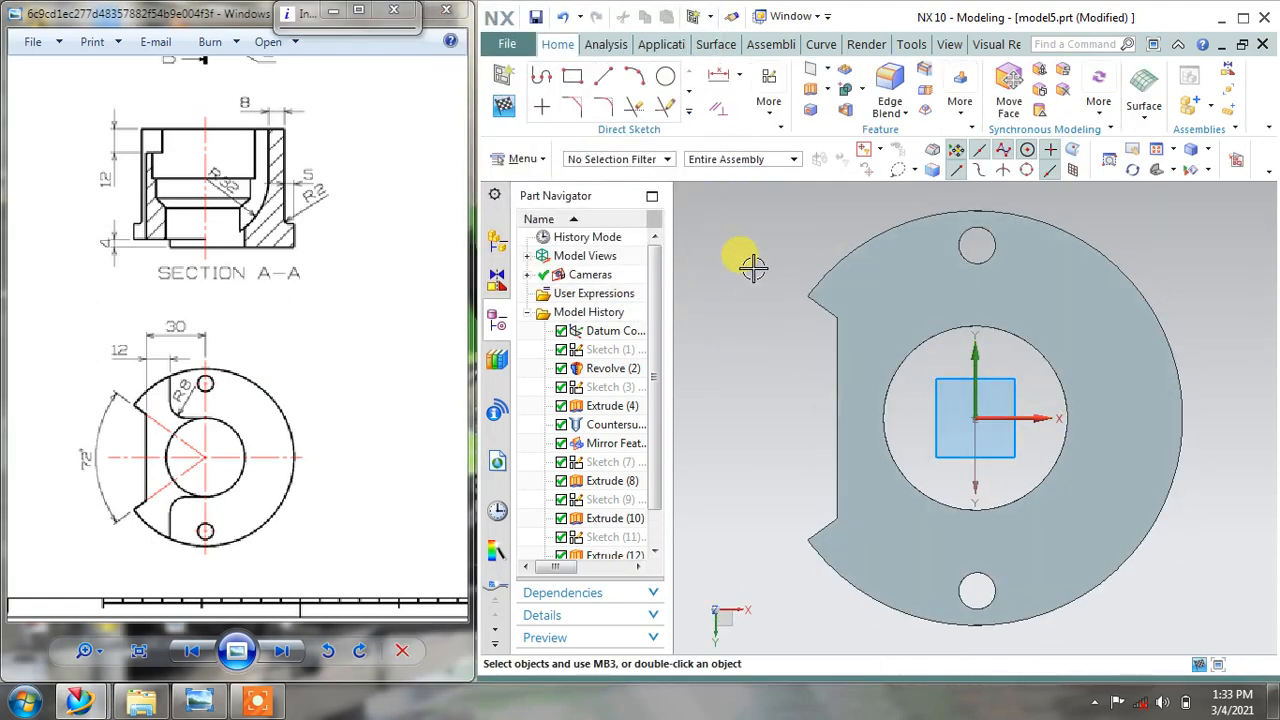
# Project the flange's outer edge, the central bore edge and both small hole edges into the sketch
pyautogui.click(688, 110)
pyautogui.click(634, 247)
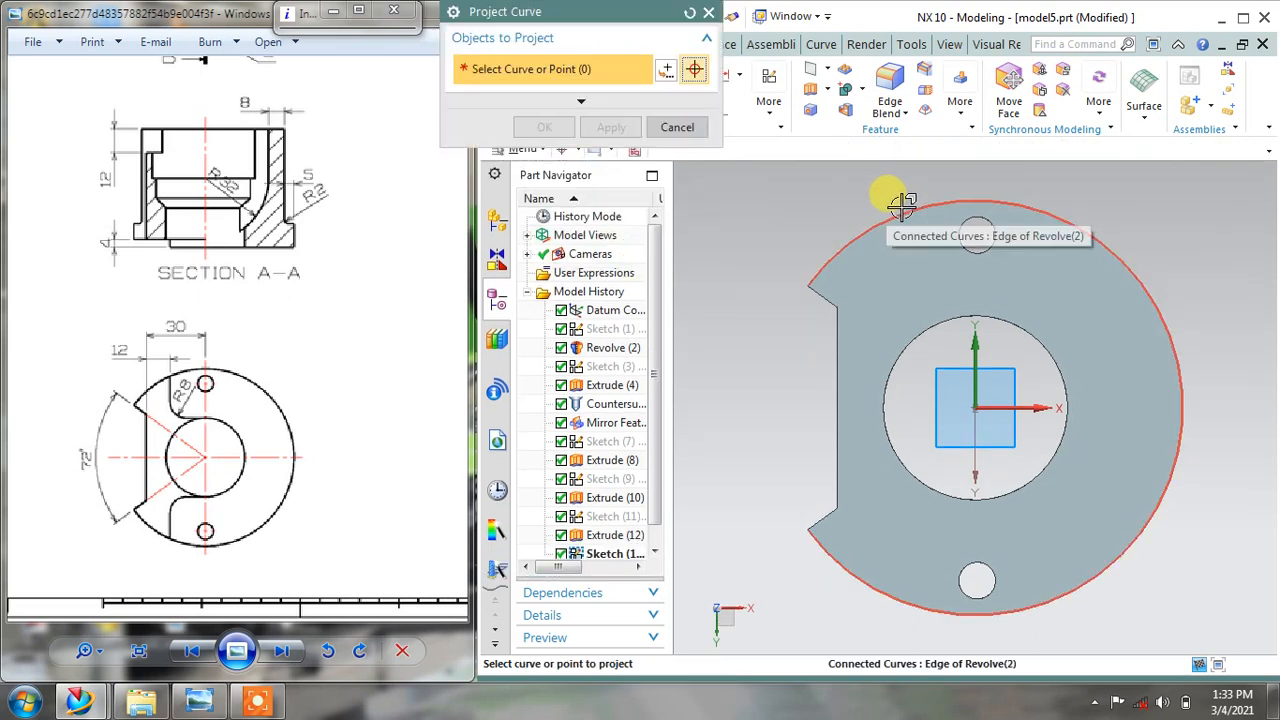
pyautogui.click(903, 204)
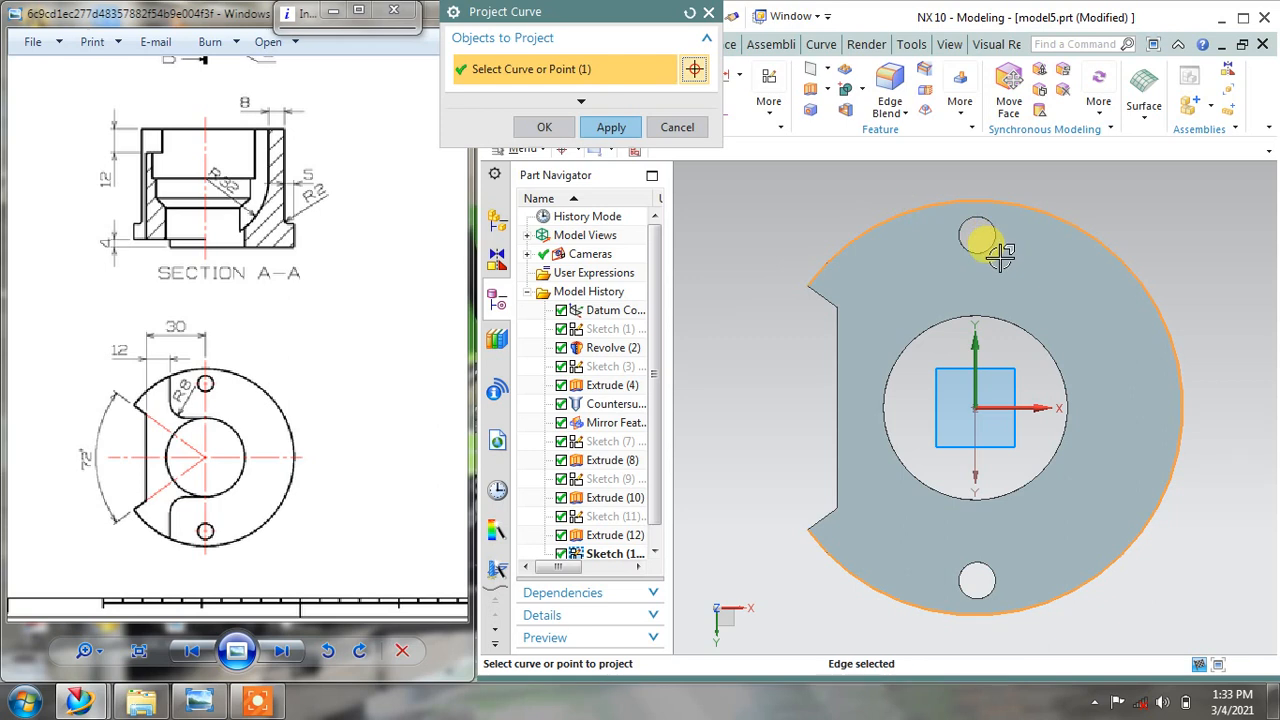
pyautogui.click(1006, 316)
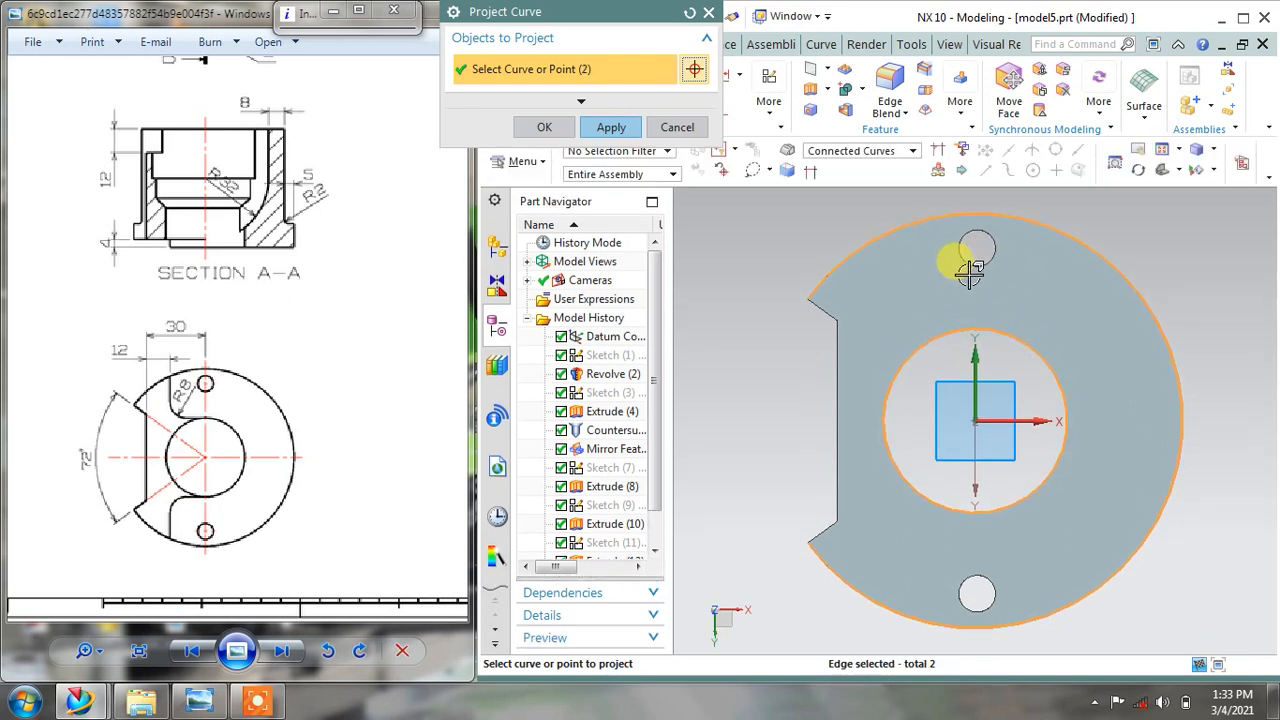
pyautogui.click(970, 272)
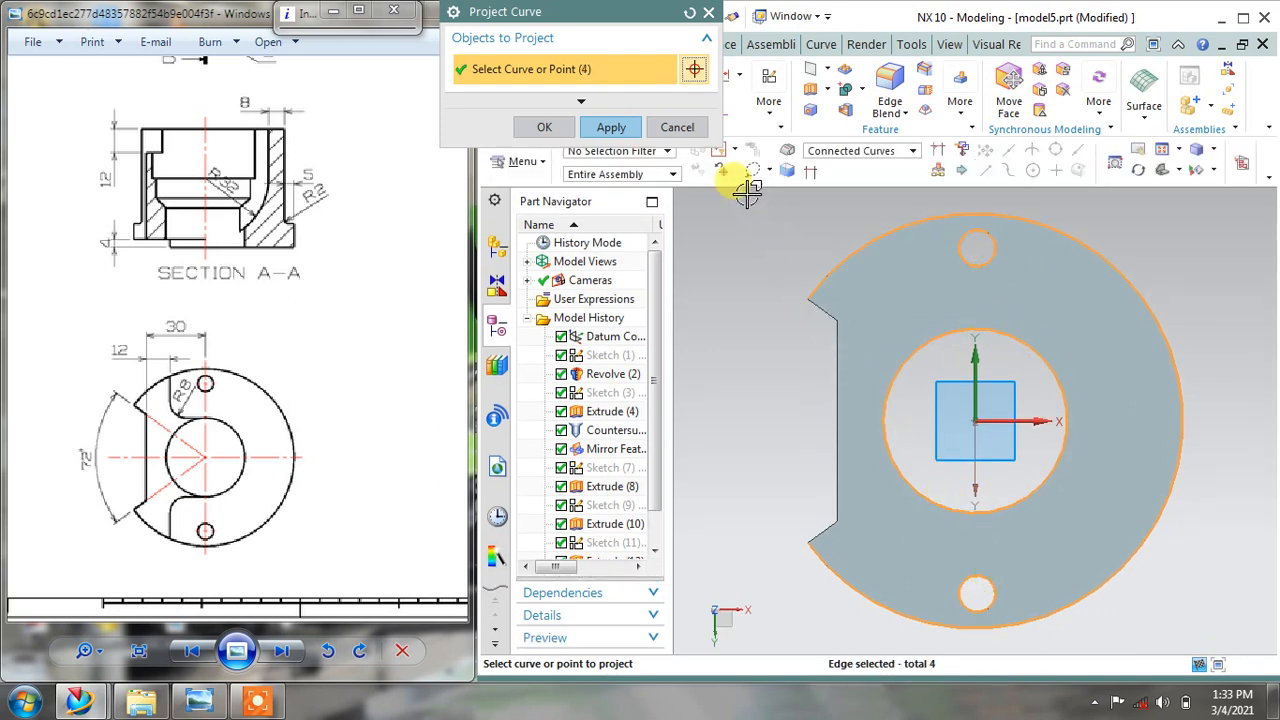
pyautogui.click(611, 127)
pyautogui.click(677, 127)
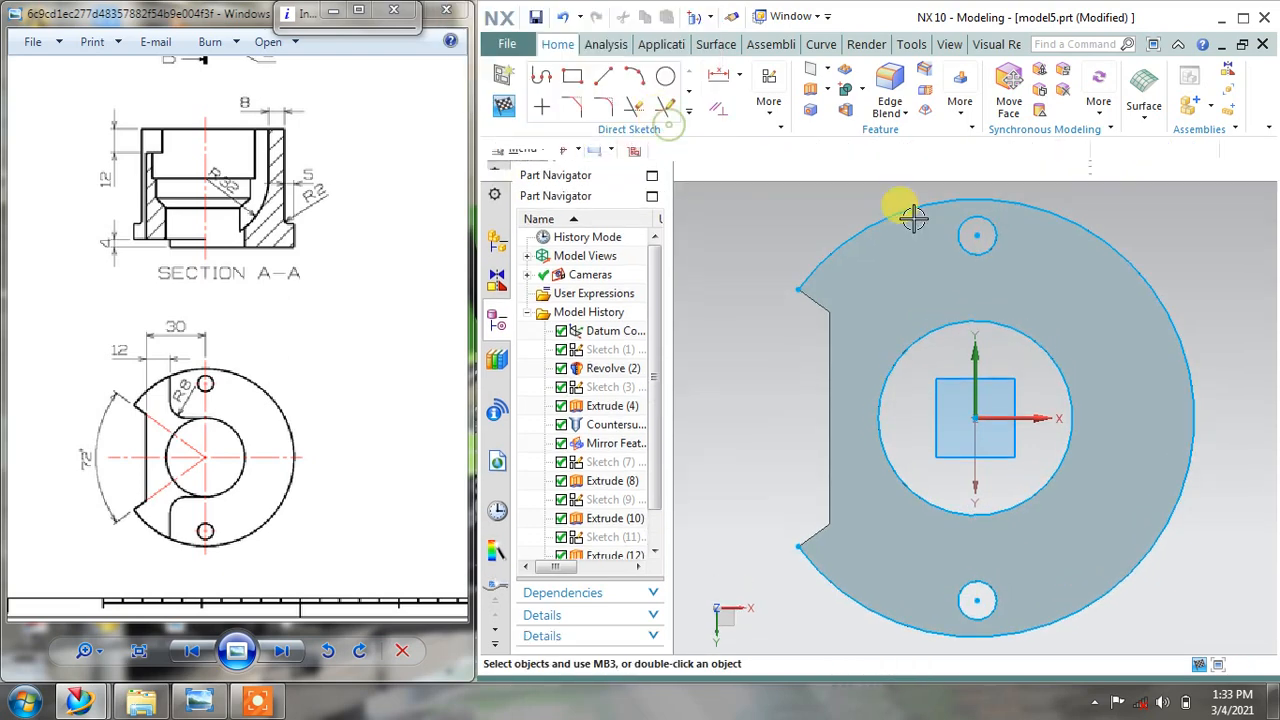
pyautogui.click(1211, 308)
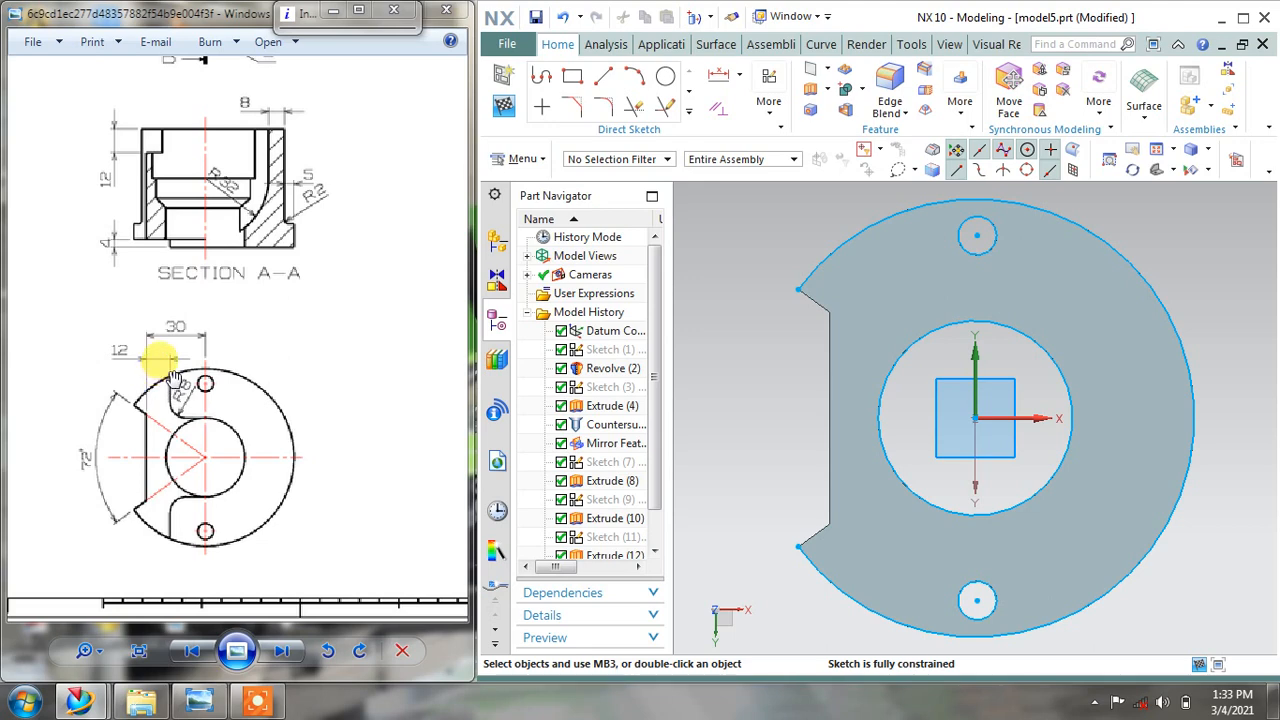
# Sketch a vertical line about 91 mm long across the full flange, between the notch's flat edge and the bore centre
pyautogui.click(601, 80)
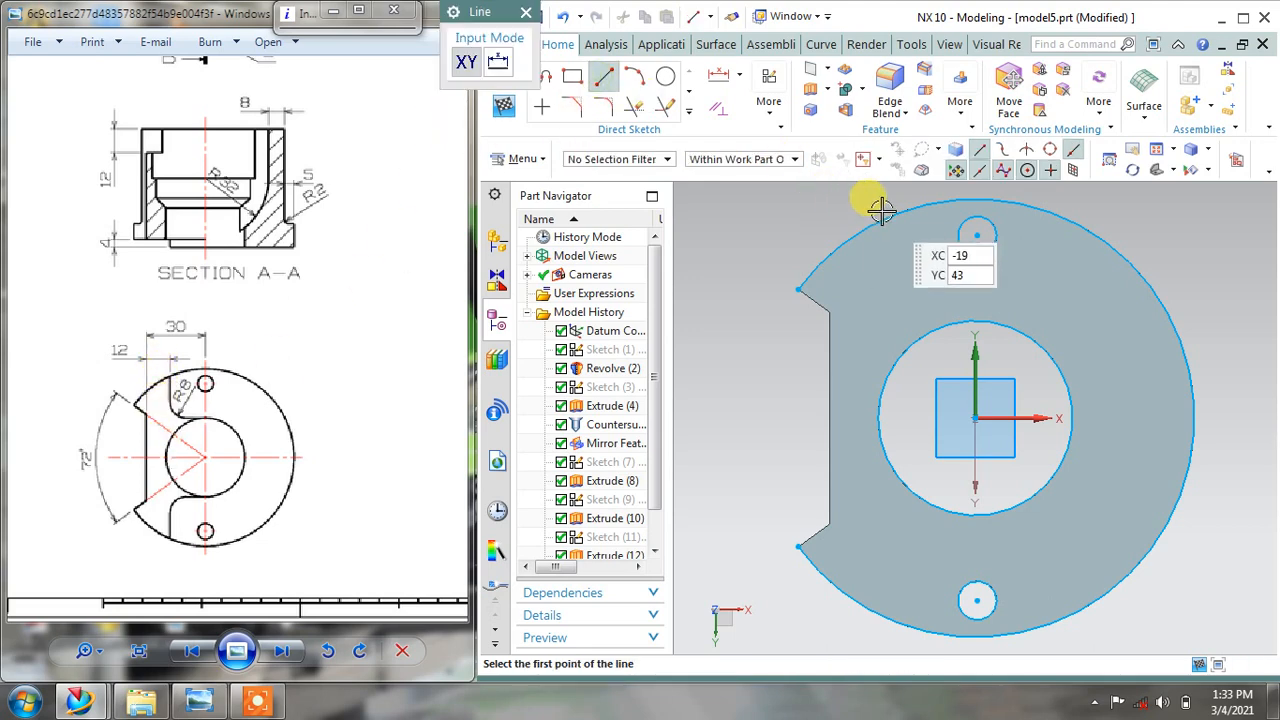
pyautogui.click(887, 195)
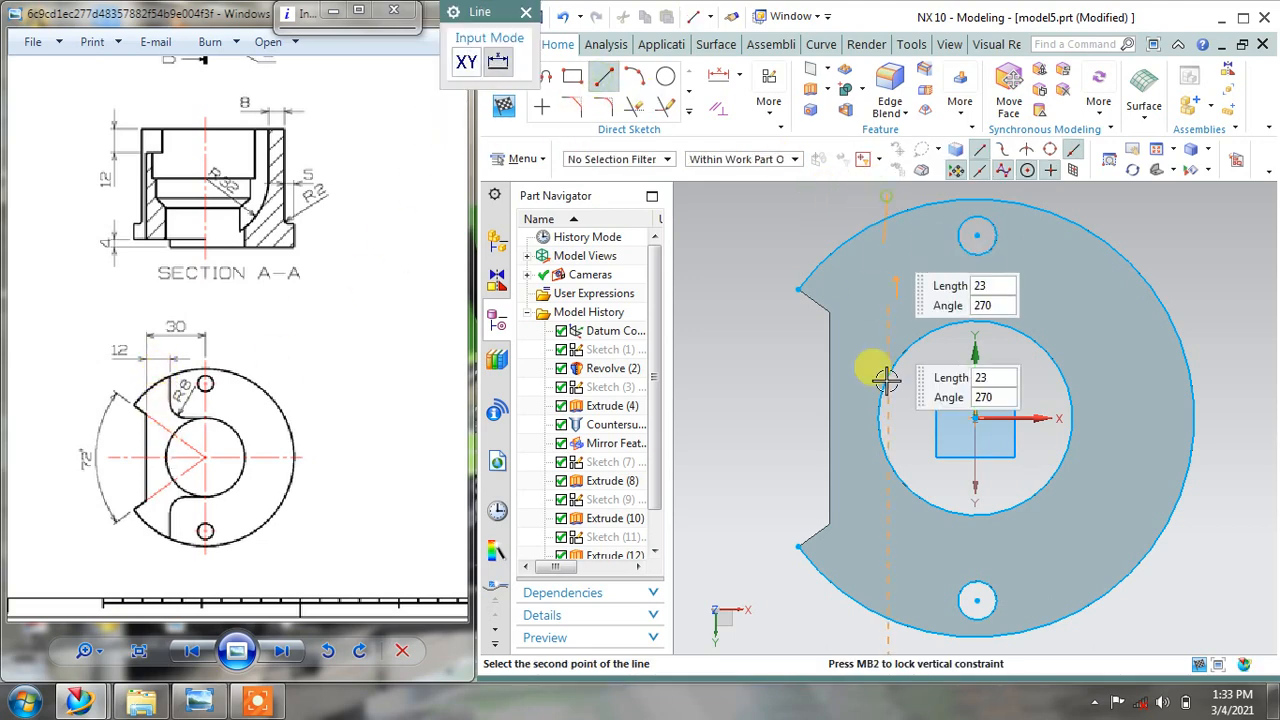
pyautogui.click(868, 634)
pyautogui.press('Escape')
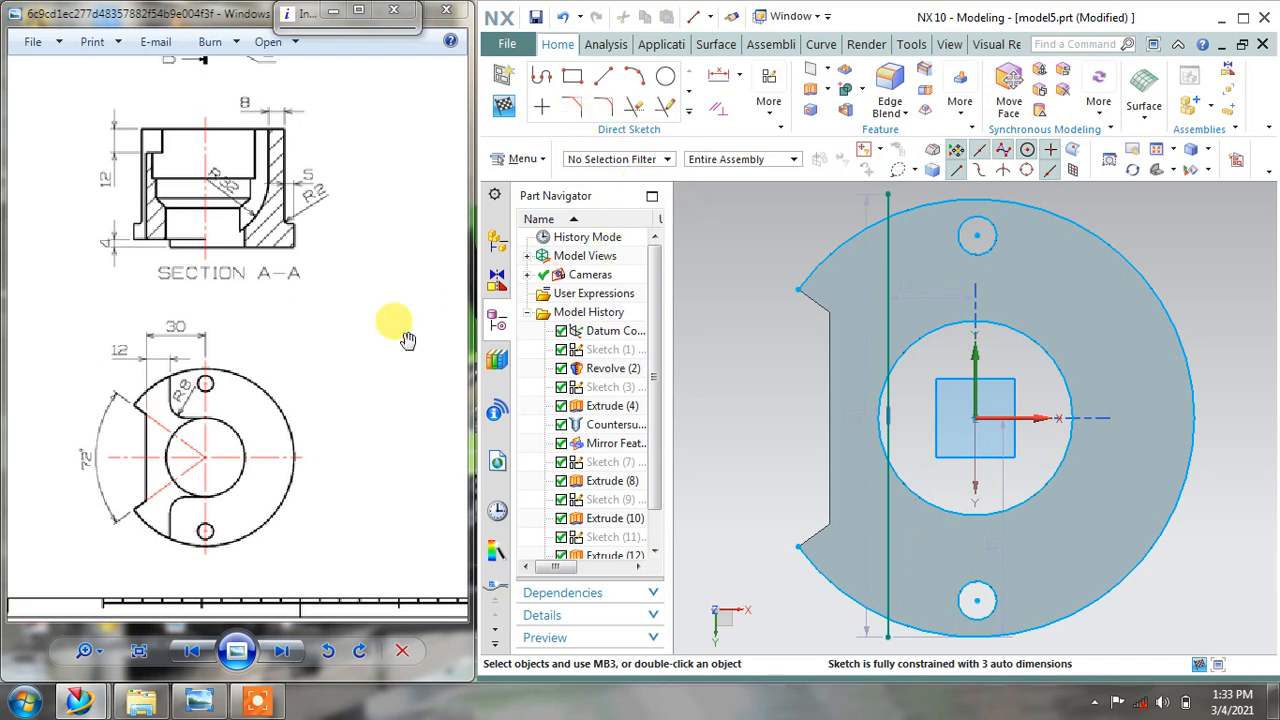
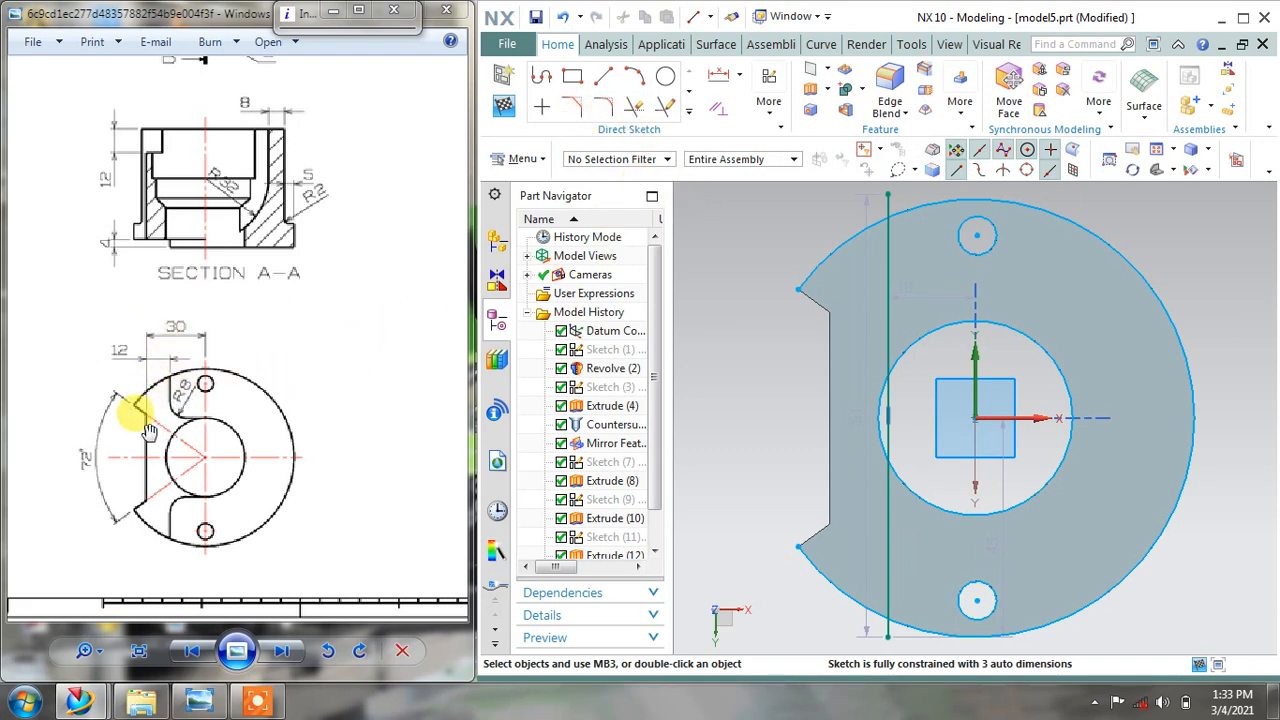
# Add a 12 mm horizontal dimension between the notch's flat edge and the vertical line
pyautogui.click(739, 76)
pyautogui.click(752, 122)
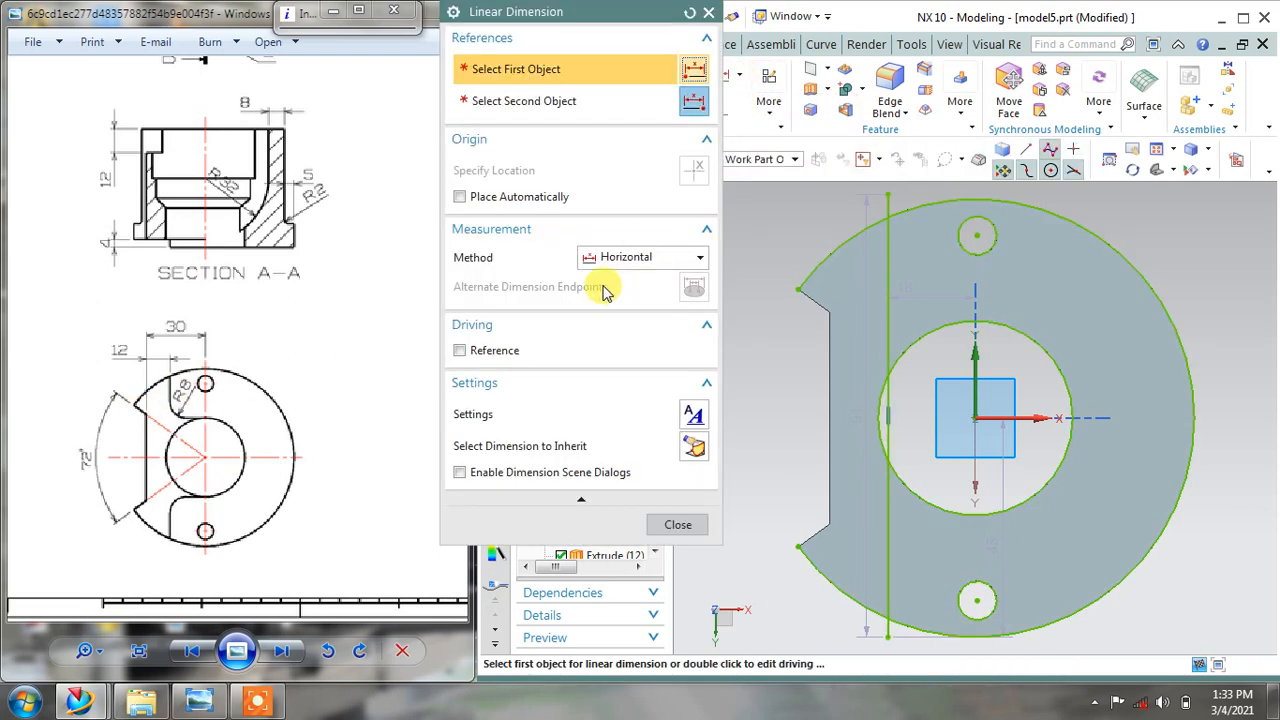
pyautogui.click(827, 412)
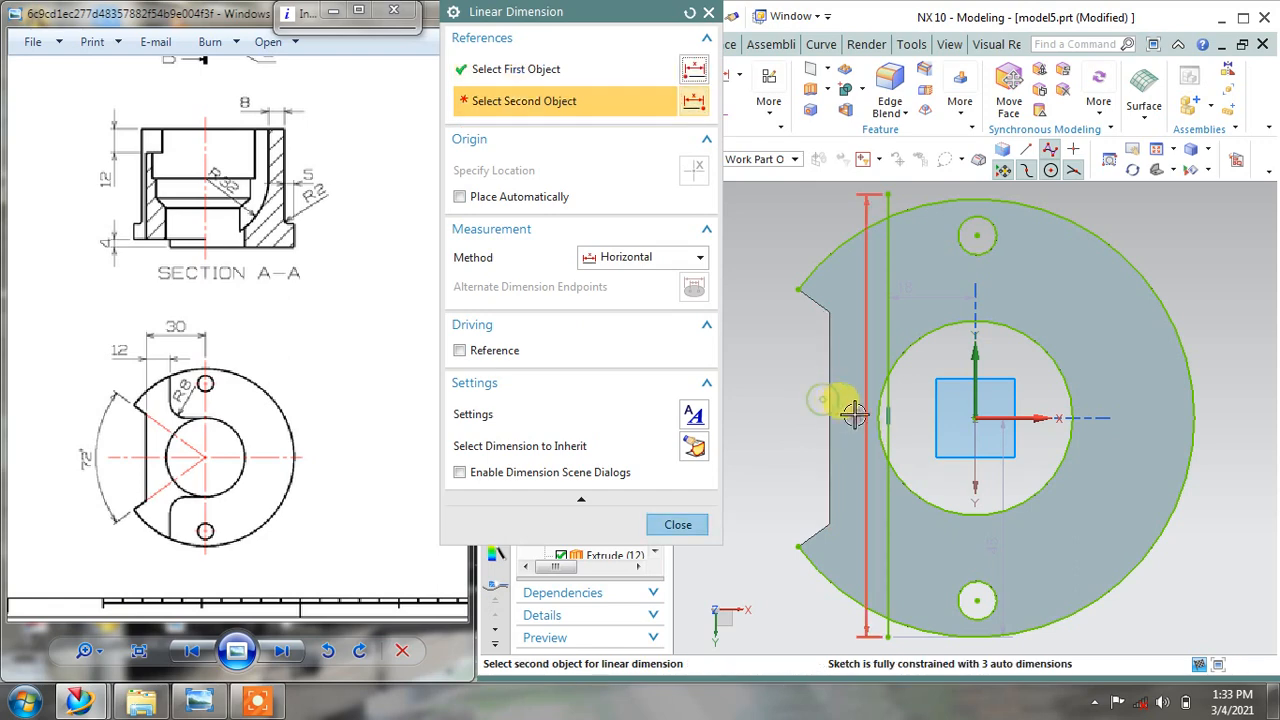
pyautogui.click(886, 410)
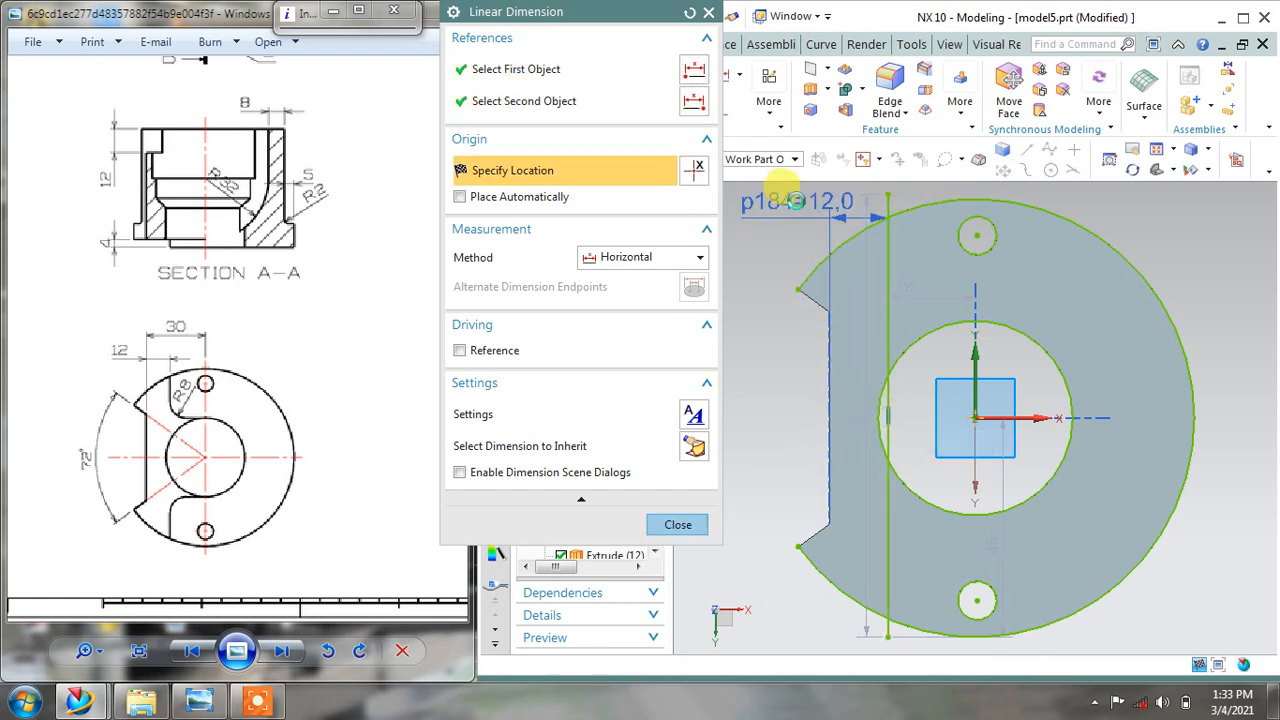
pyautogui.click(806, 206)
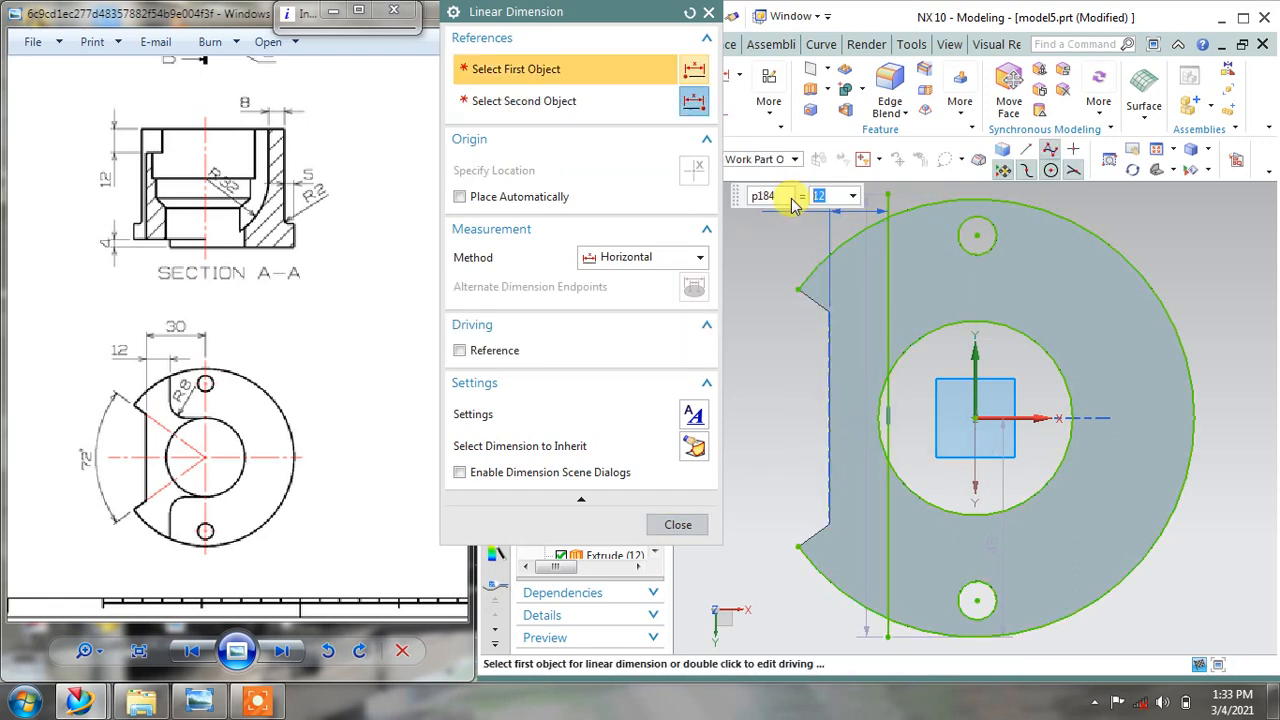
pyautogui.press('Return')
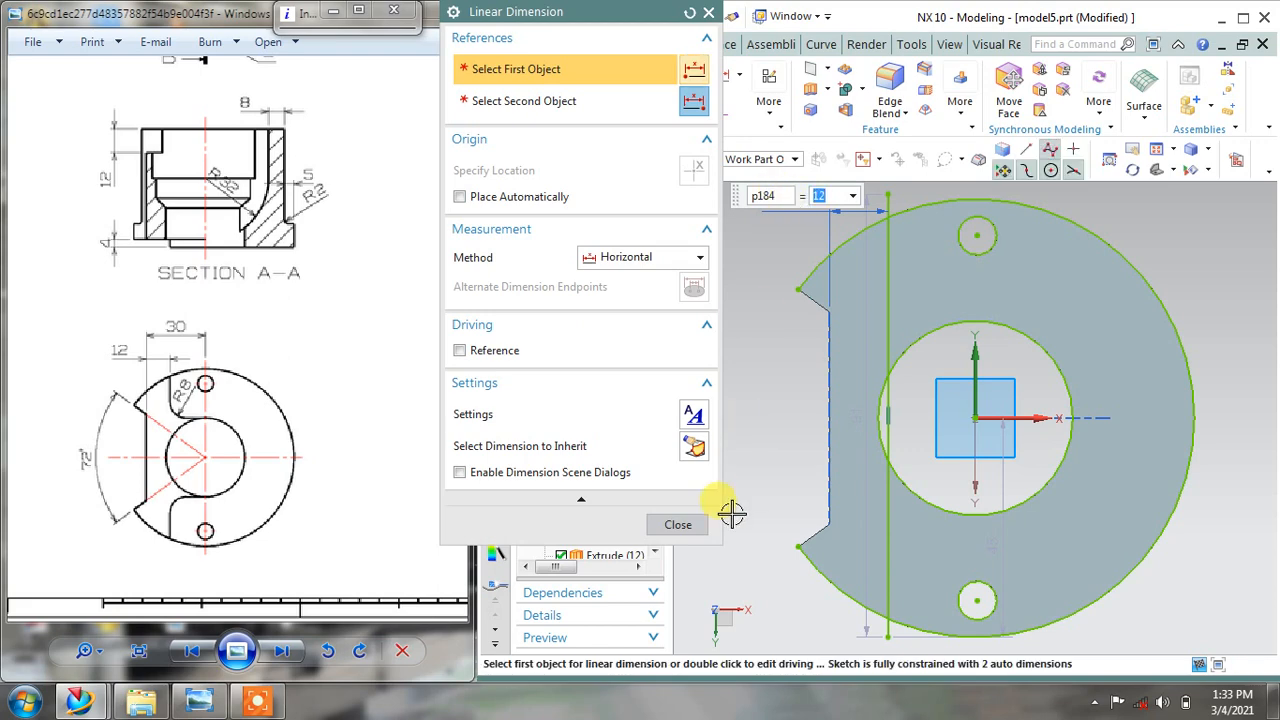
pyautogui.click(678, 525)
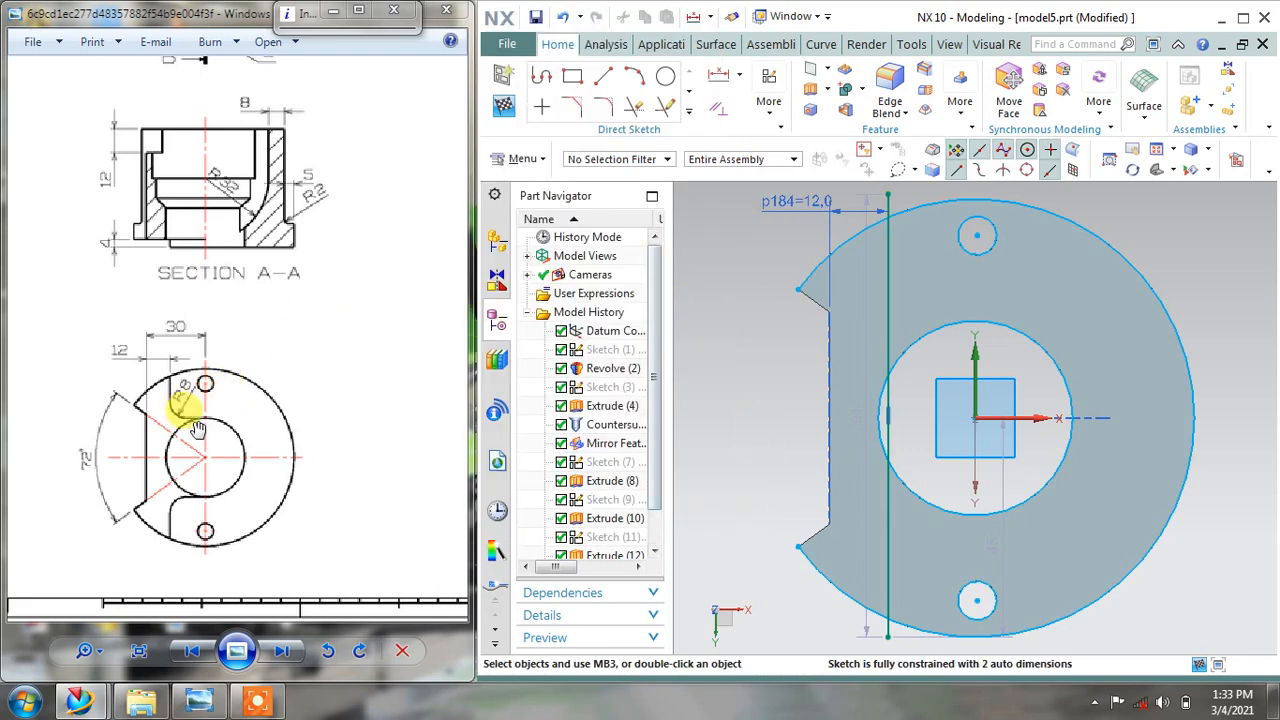
pyautogui.click(604, 80)
pyautogui.click(986, 322)
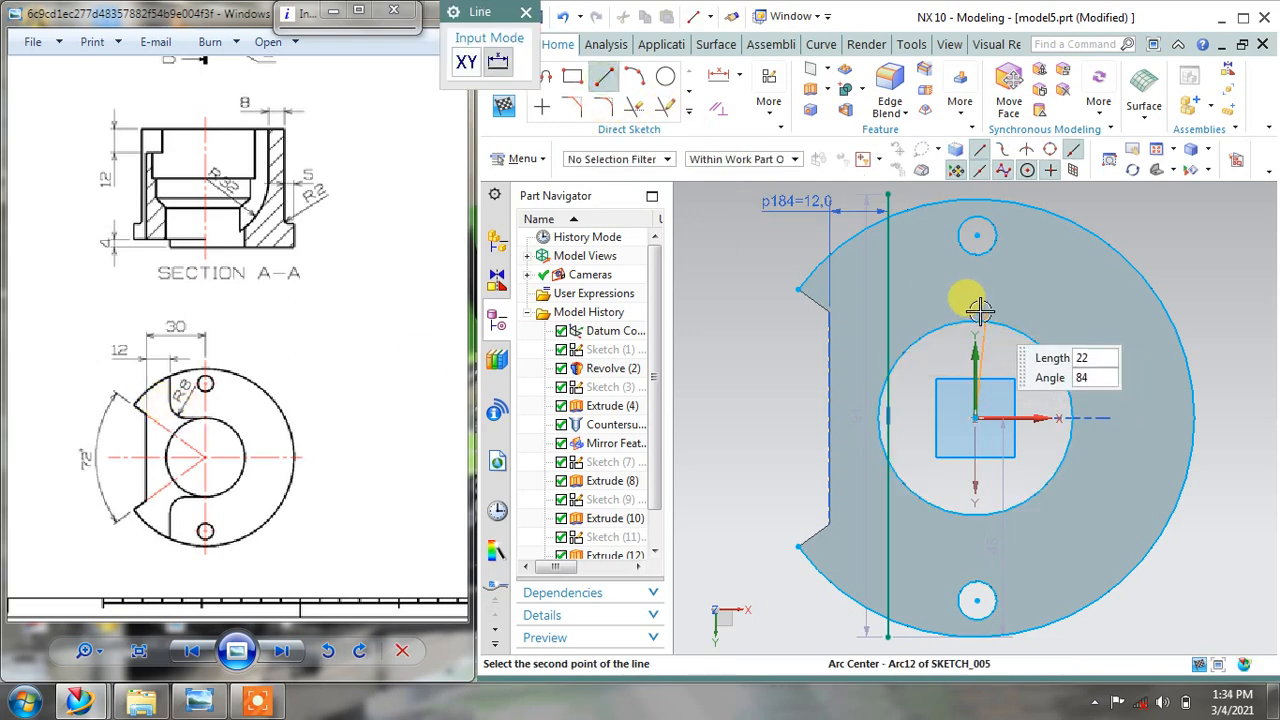
pyautogui.click(604, 80)
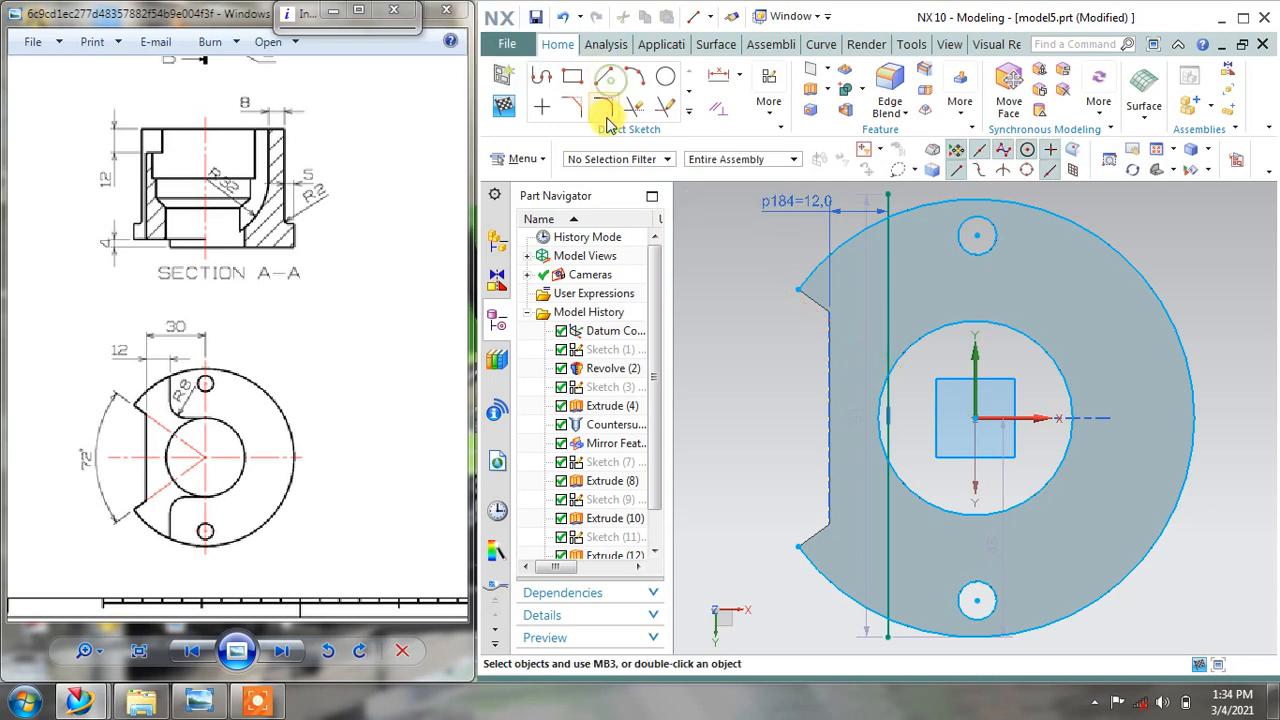
# Draw a line about 36.3 mm long from the bore's uppermost point past the notch's flat edge and constrain it horizontal
pyautogui.click(607, 78)
pyautogui.click(976, 322)
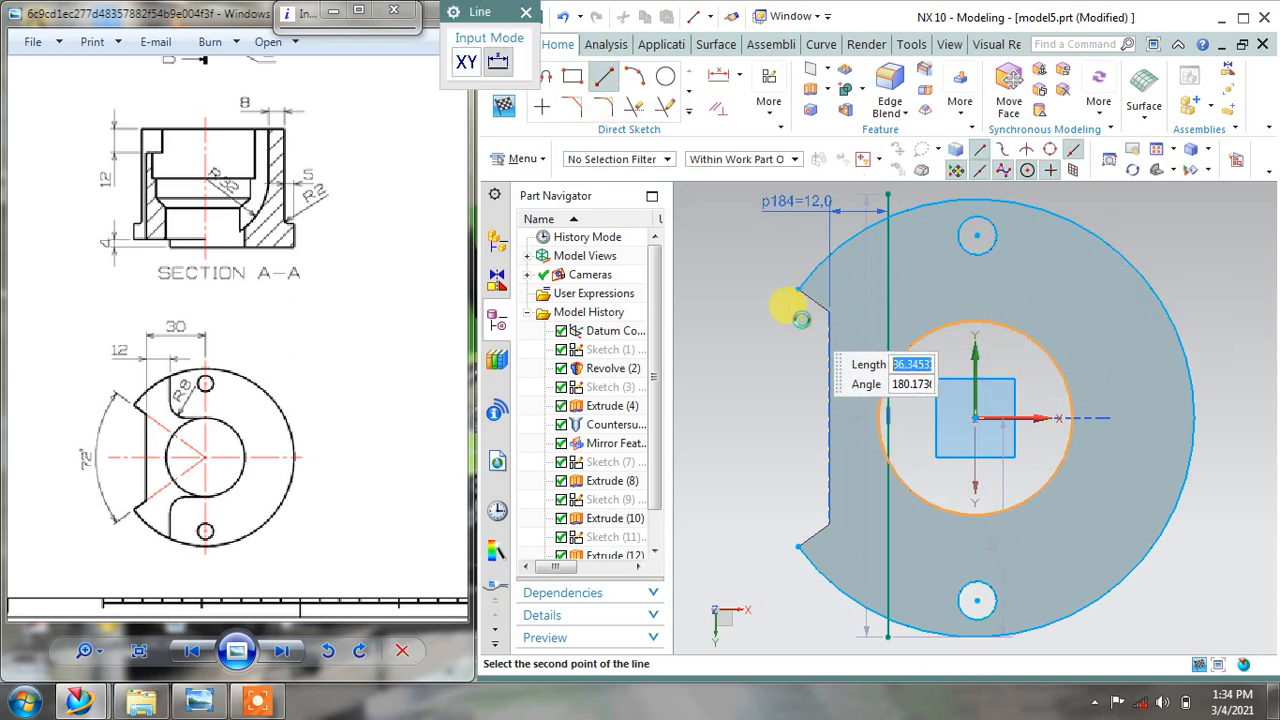
pyautogui.click(801, 318)
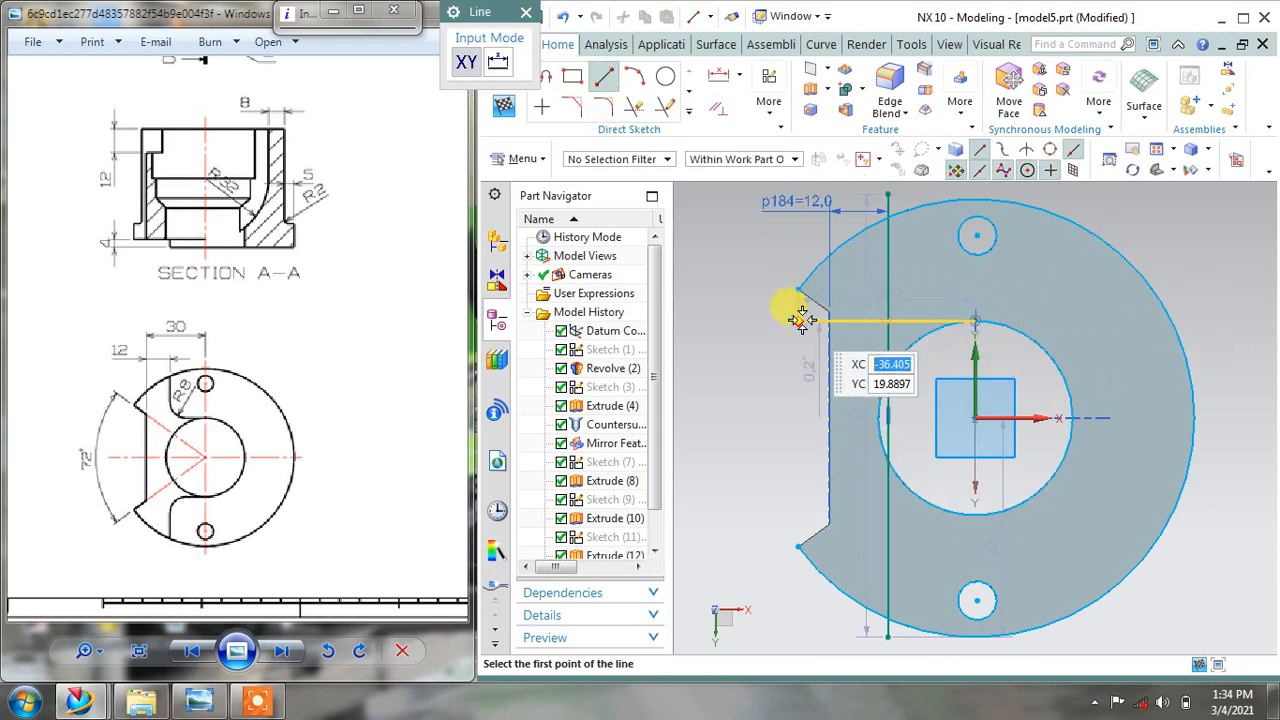
pyautogui.rightClick(750, 324)
pyautogui.click(775, 282)
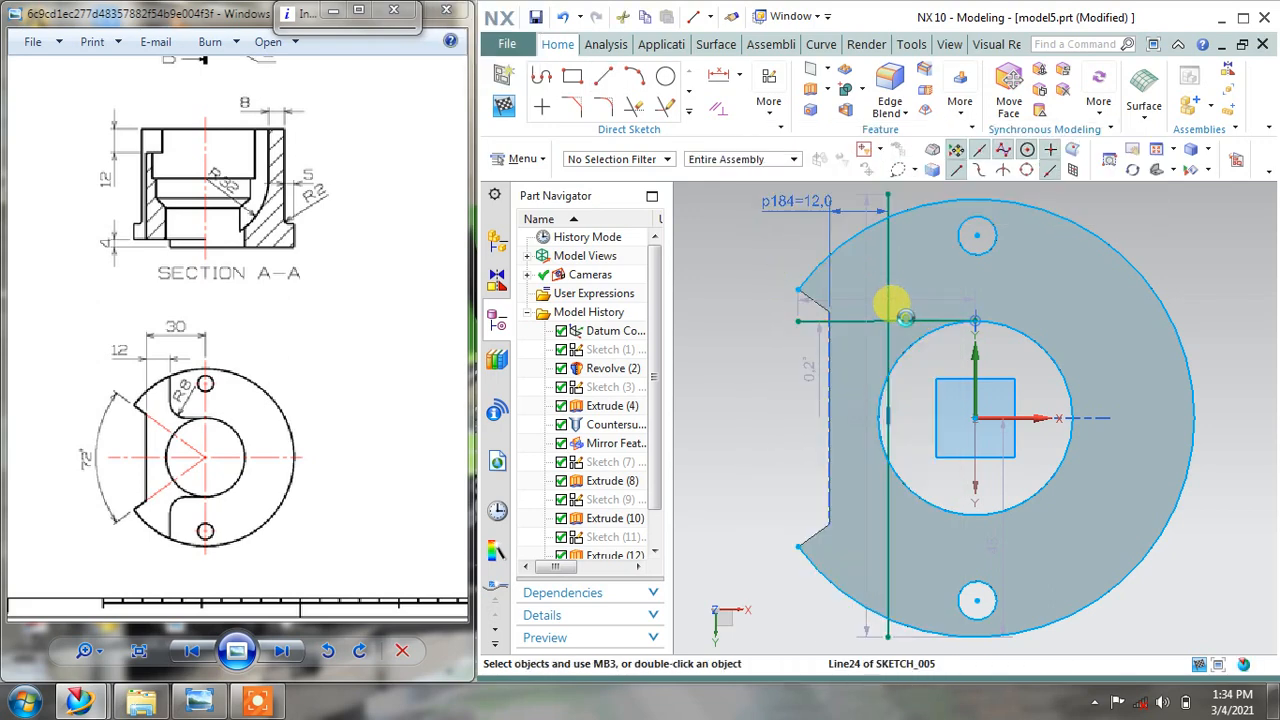
pyautogui.click(898, 320)
pyautogui.click(1087, 262)
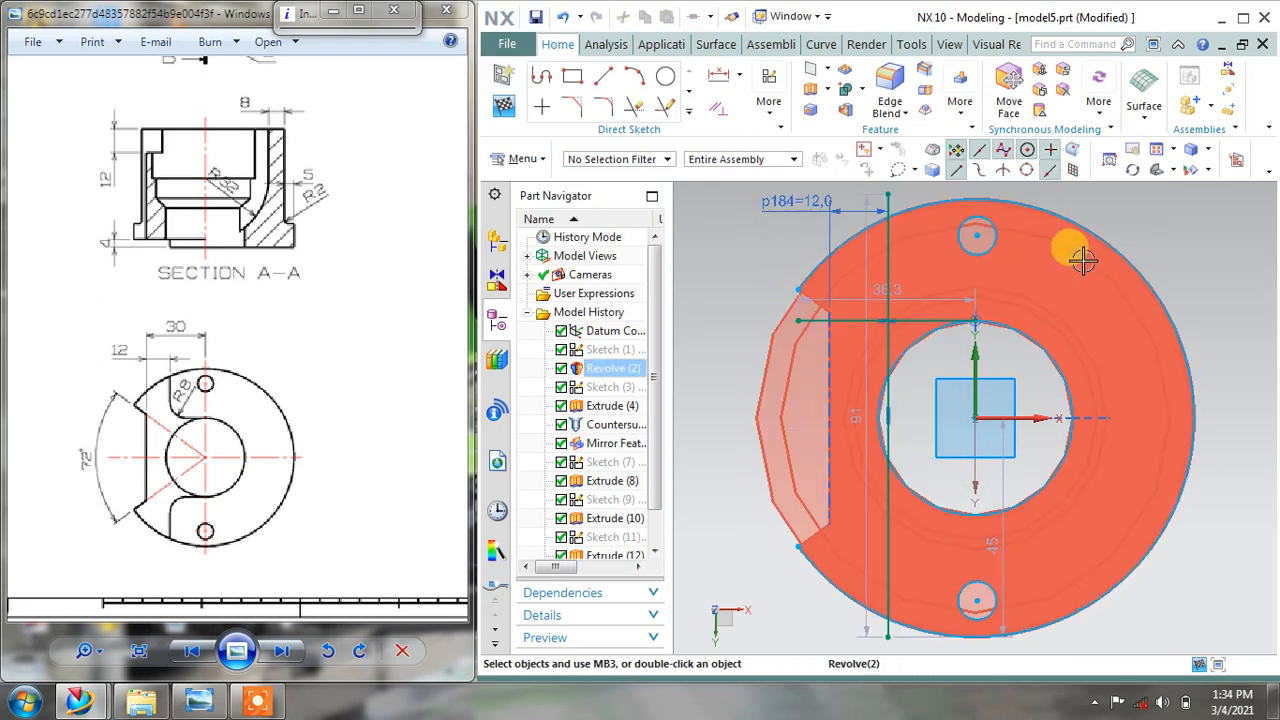
pyautogui.click(606, 80)
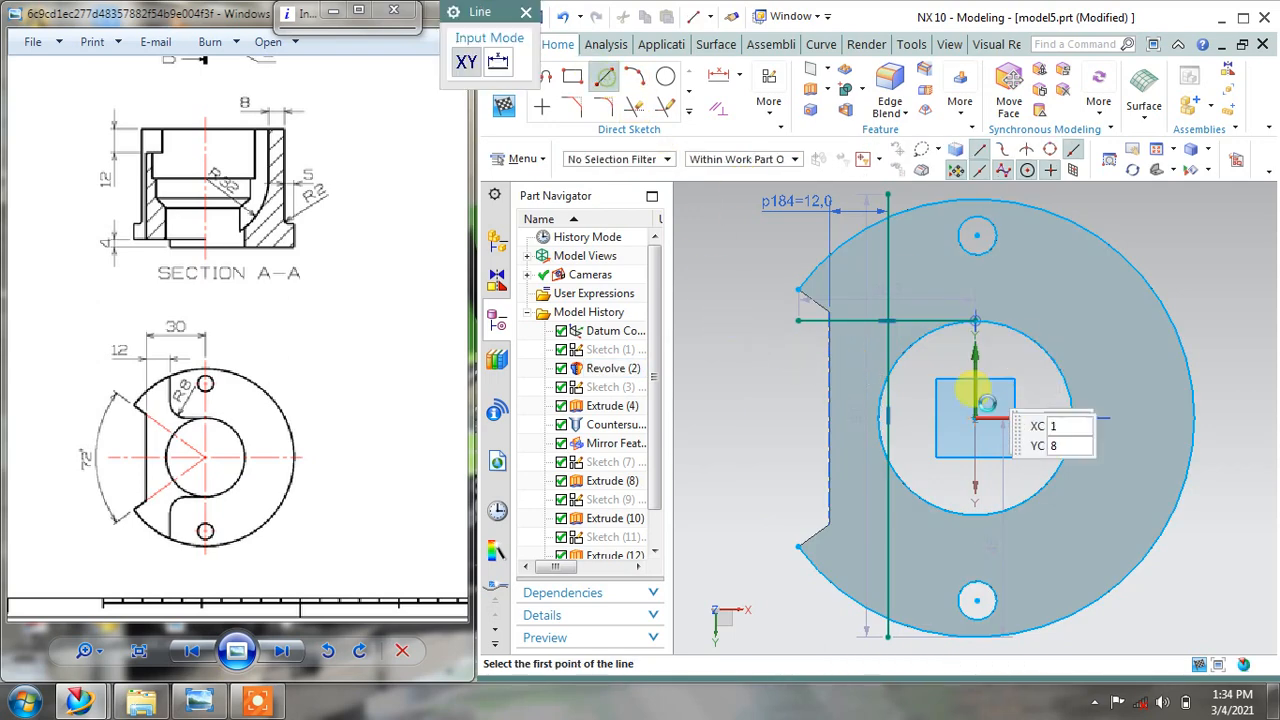
pyautogui.click(1008, 508)
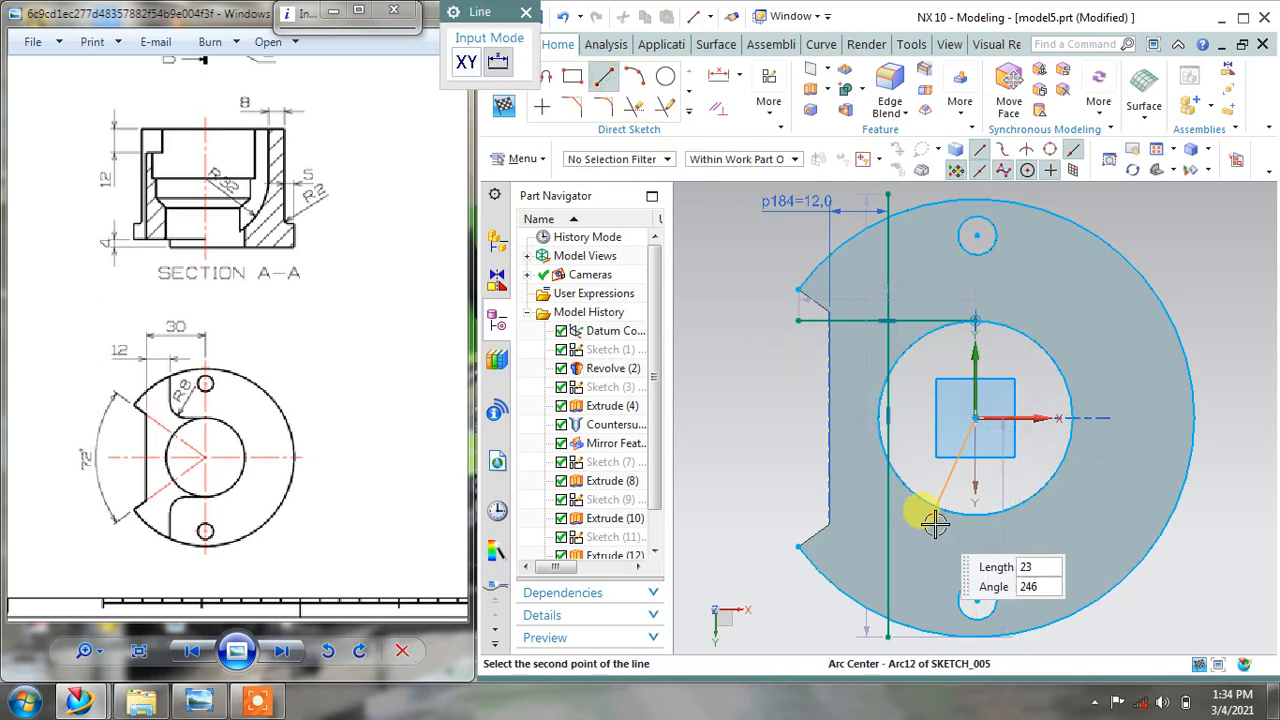
pyautogui.click(606, 80)
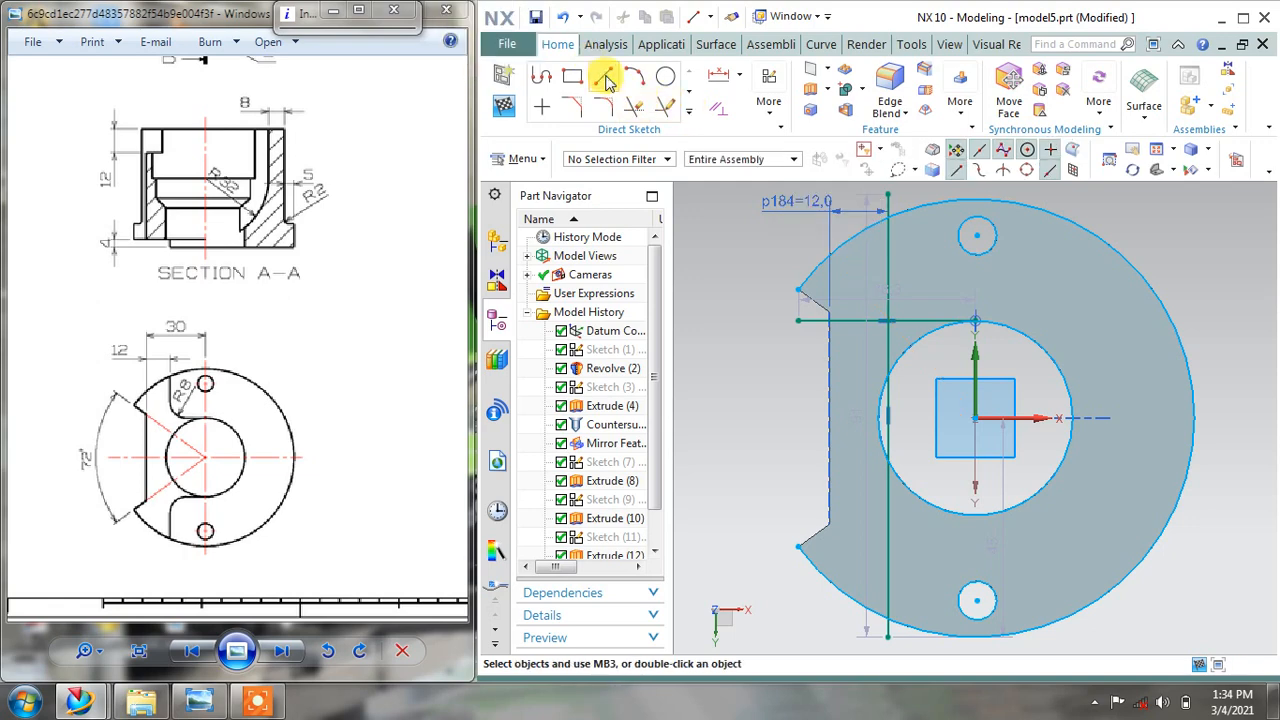
# Mirror the horizontal line about the X axis to the opposite side of the bore
pyautogui.click(689, 113)
pyautogui.click(547, 265)
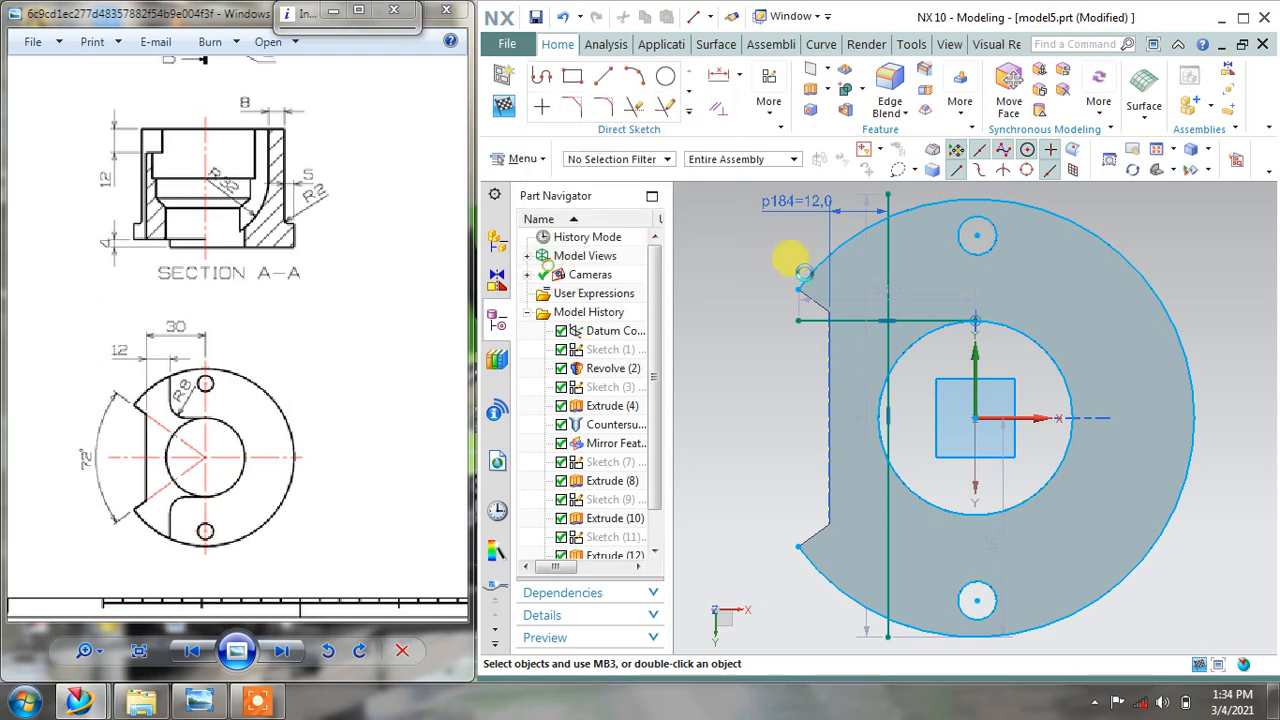
pyautogui.click(916, 322)
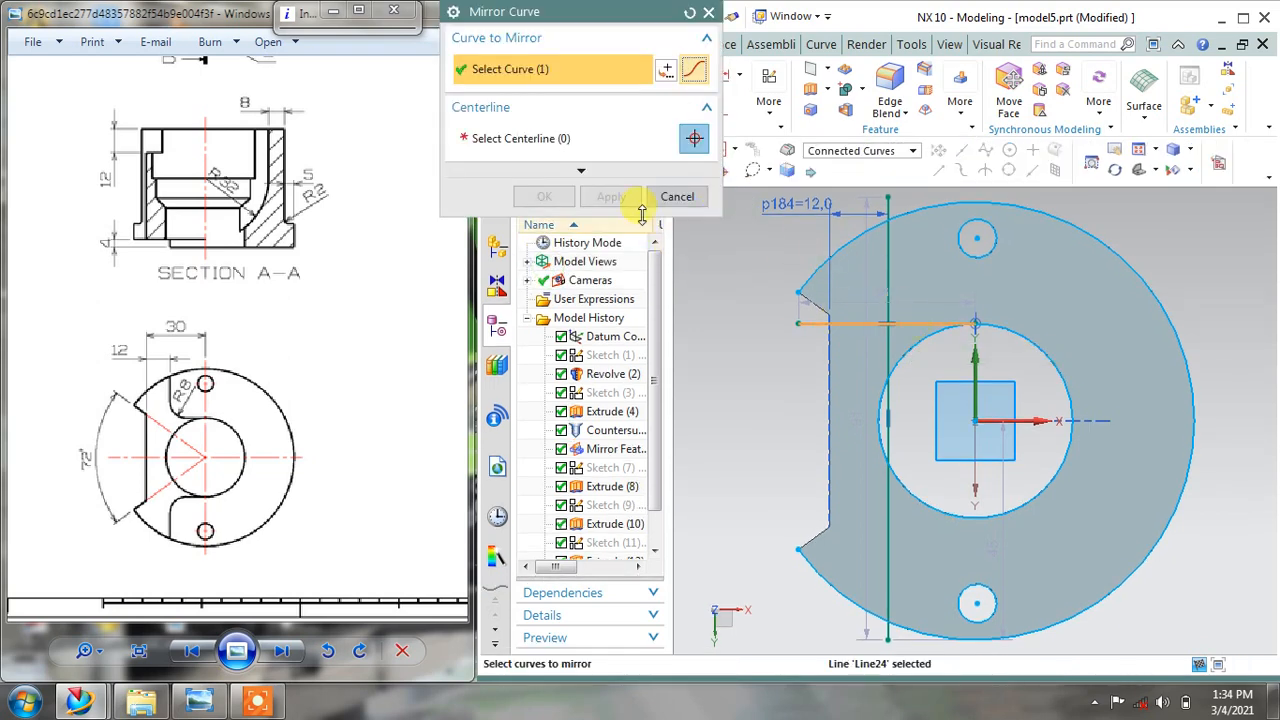
pyautogui.click(540, 138)
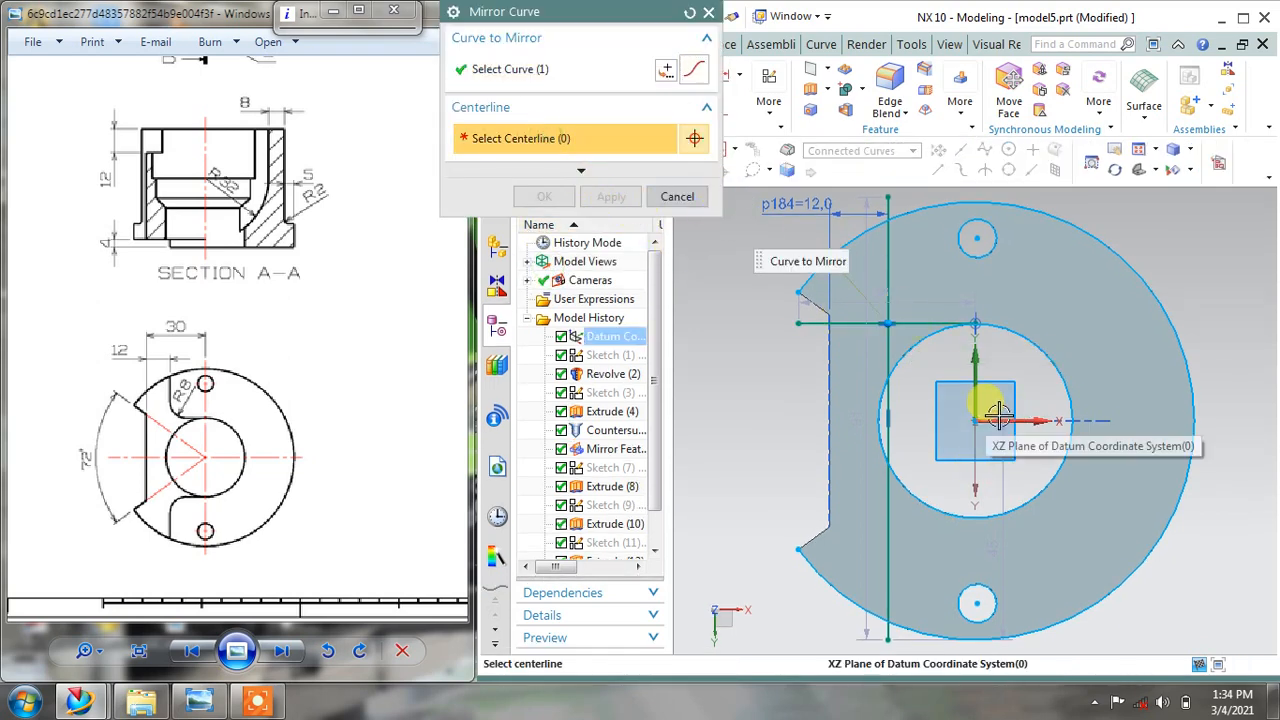
pyautogui.click(1022, 428)
pyautogui.click(612, 196)
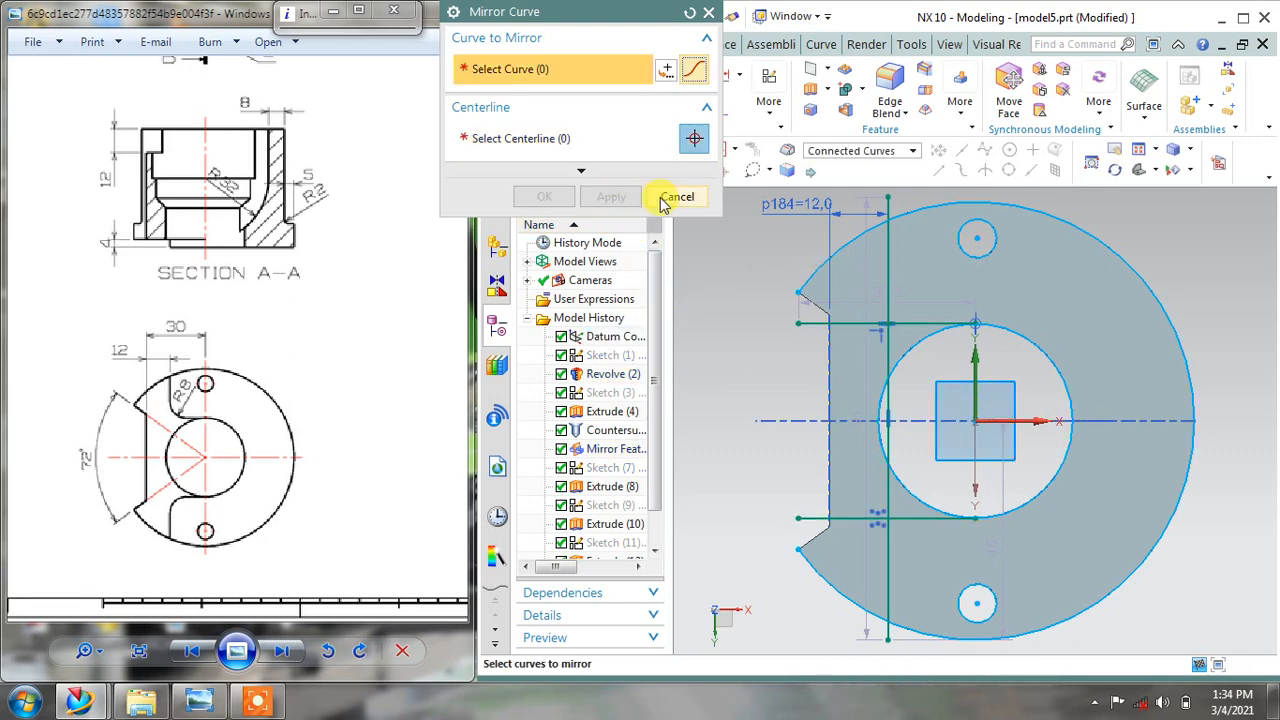
pyautogui.click(674, 196)
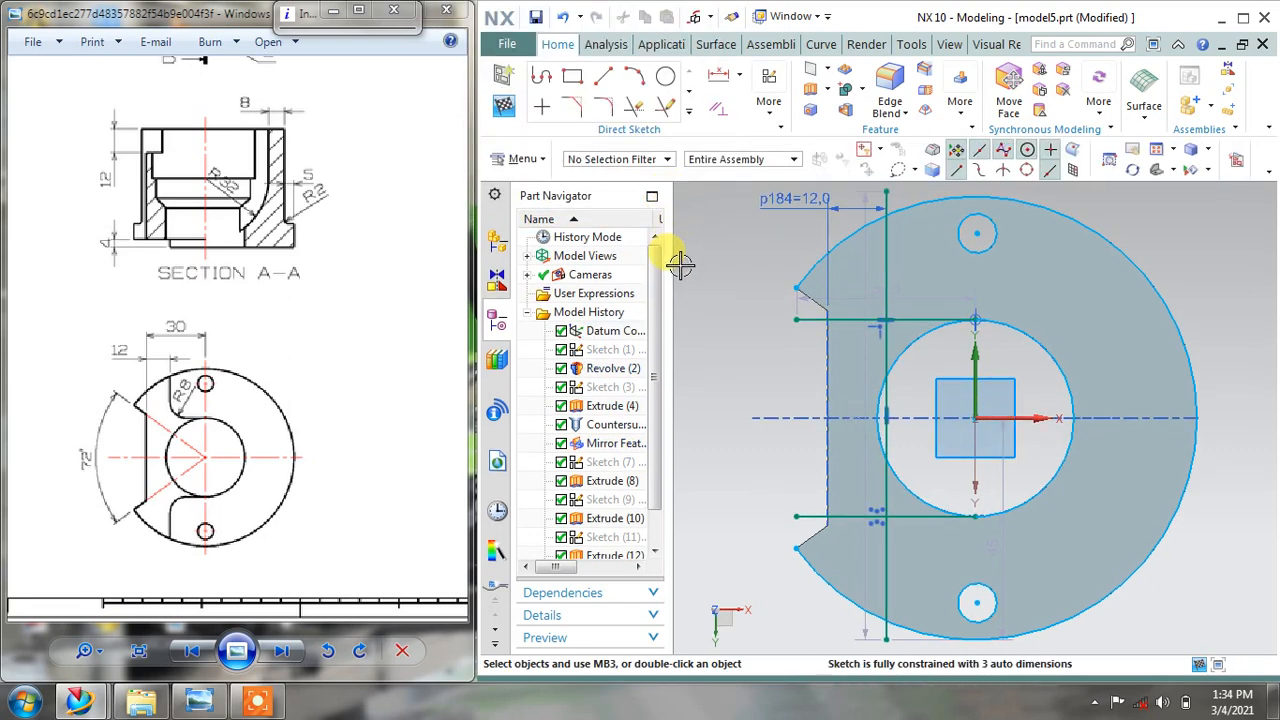
# Trim the vertical line's ends outside the flange, the horizontal lines beyond it, and the flange circle's arcs on the notch side
pyautogui.click(636, 108)
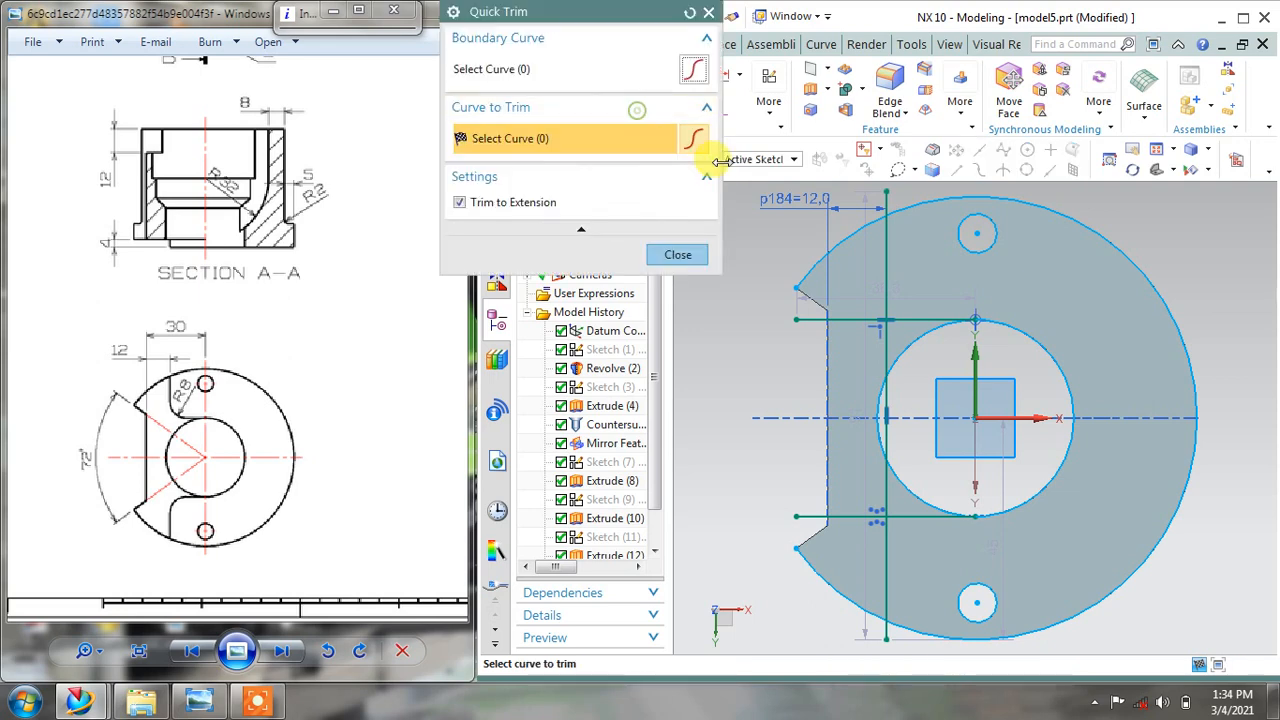
pyautogui.click(885, 197)
pyautogui.click(879, 634)
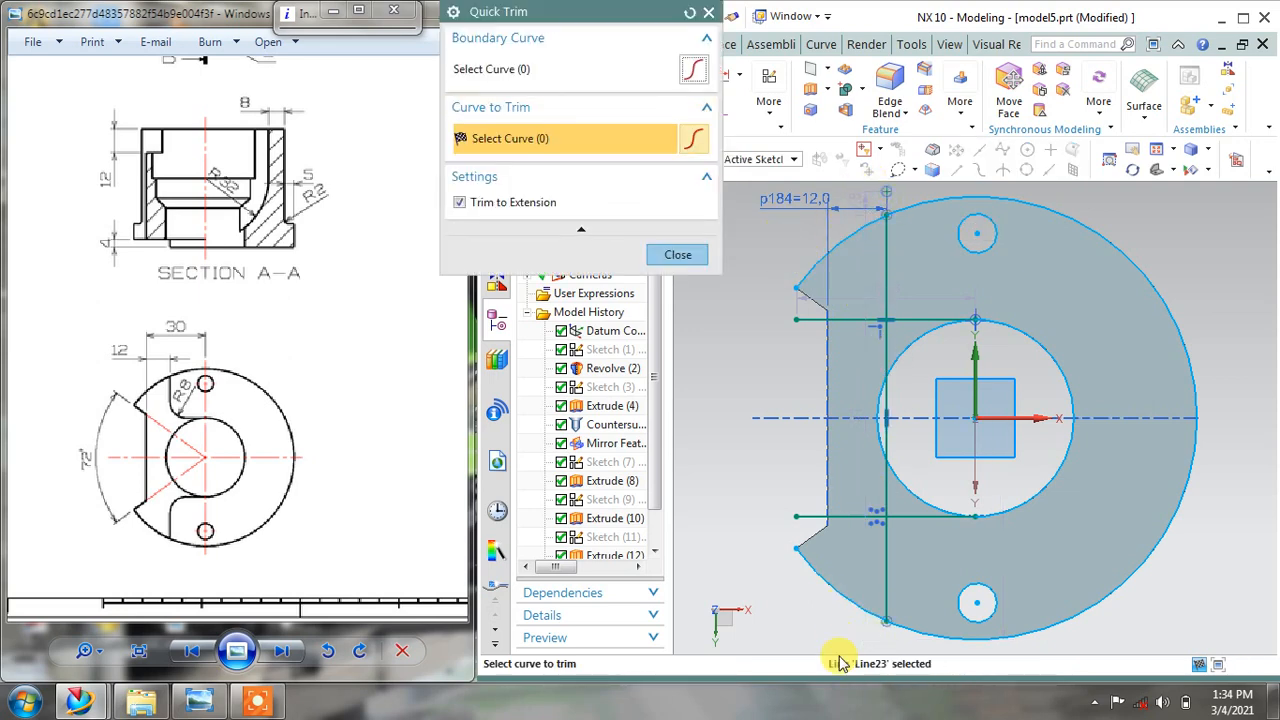
pyautogui.click(828, 316)
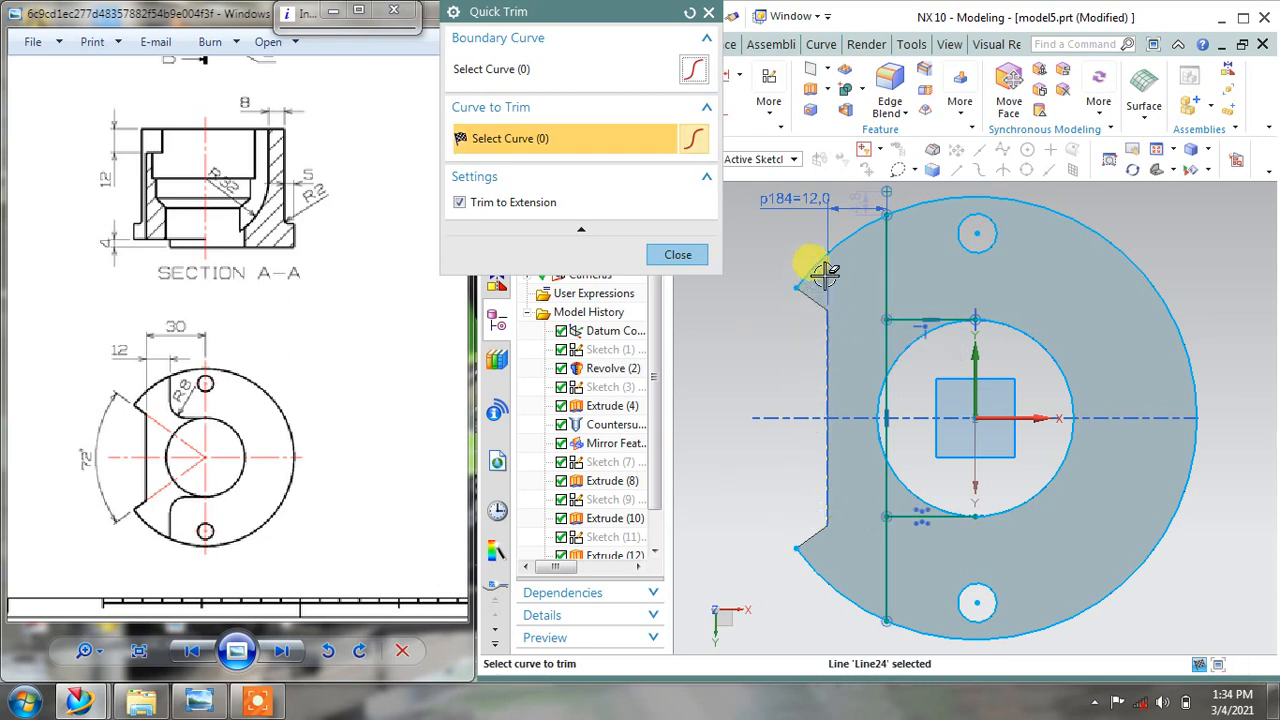
pyautogui.click(834, 242)
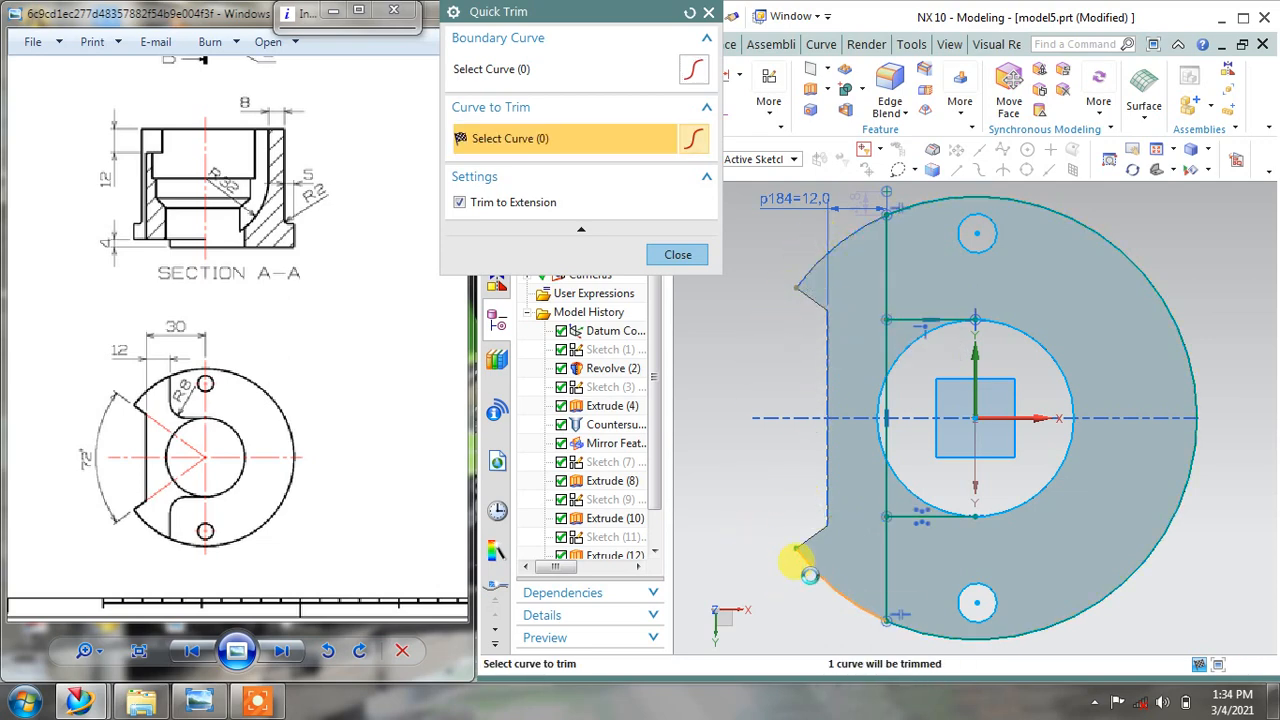
# Trim away the notch-side half of the bore circle and the vertical line's segment between the upper horizontal line and the bore
pyautogui.scroll(2, 870, 387)
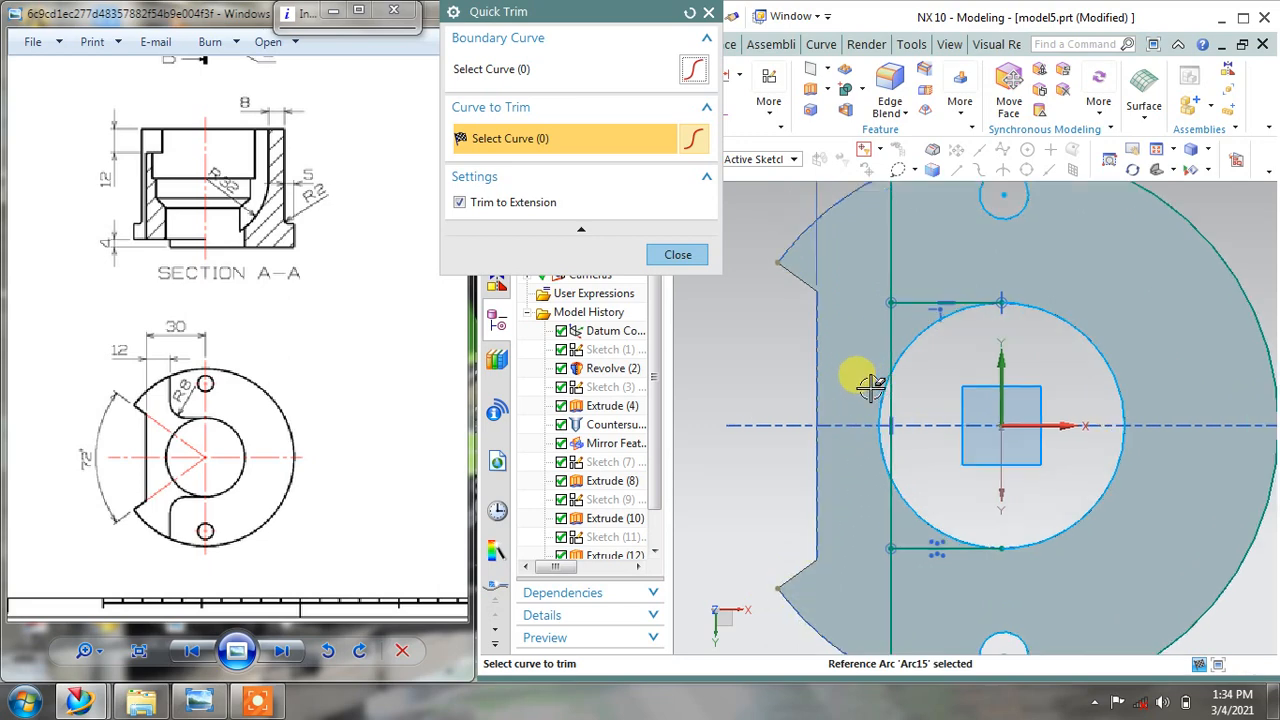
pyautogui.click(875, 395)
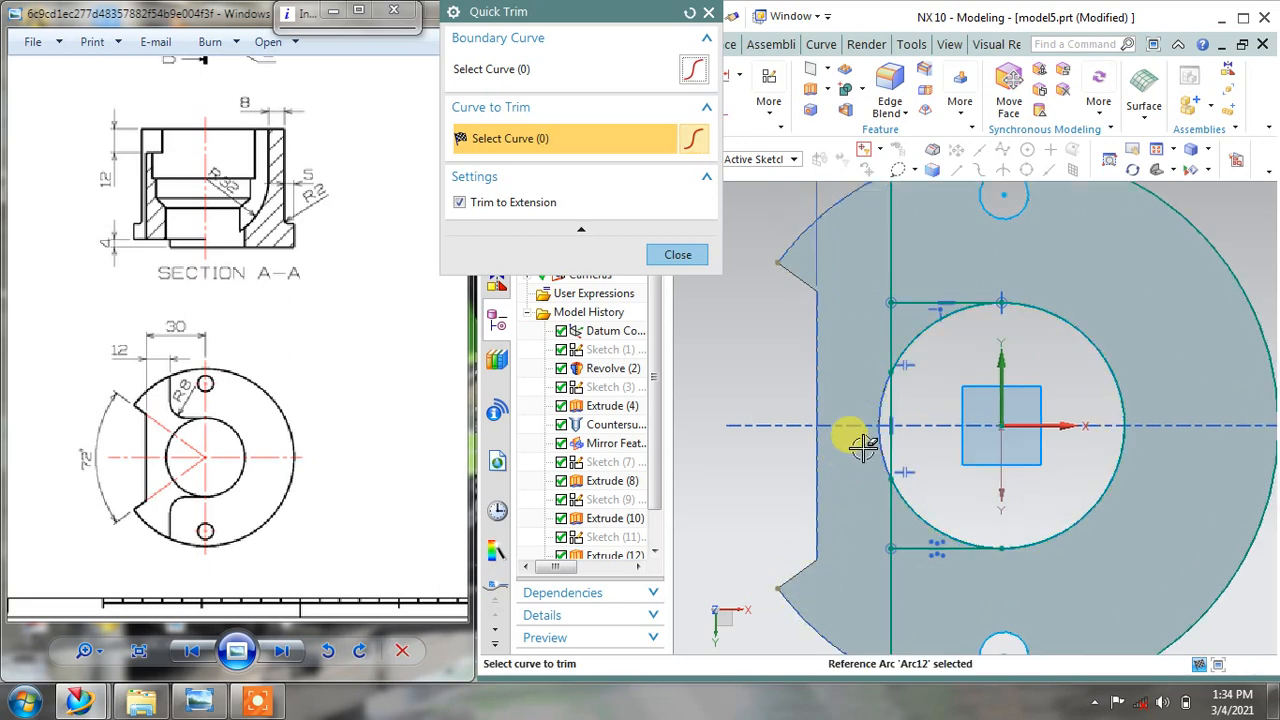
pyautogui.click(900, 342)
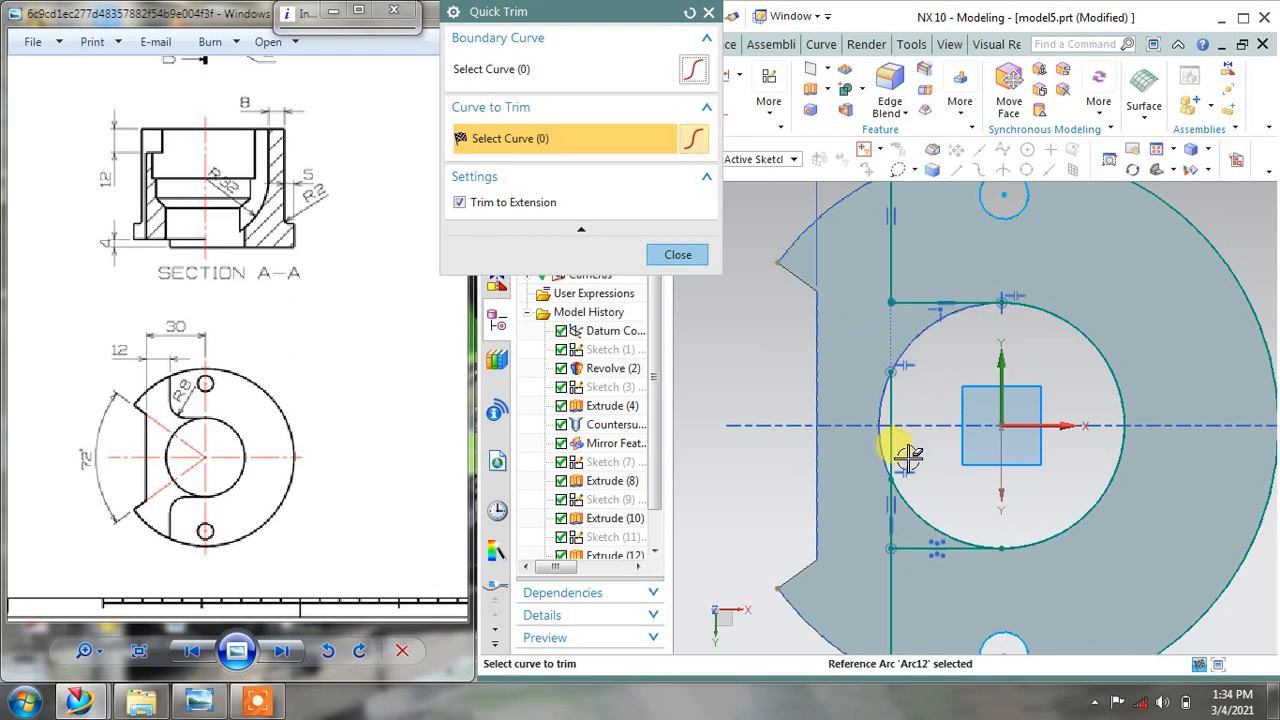
pyautogui.click(922, 546)
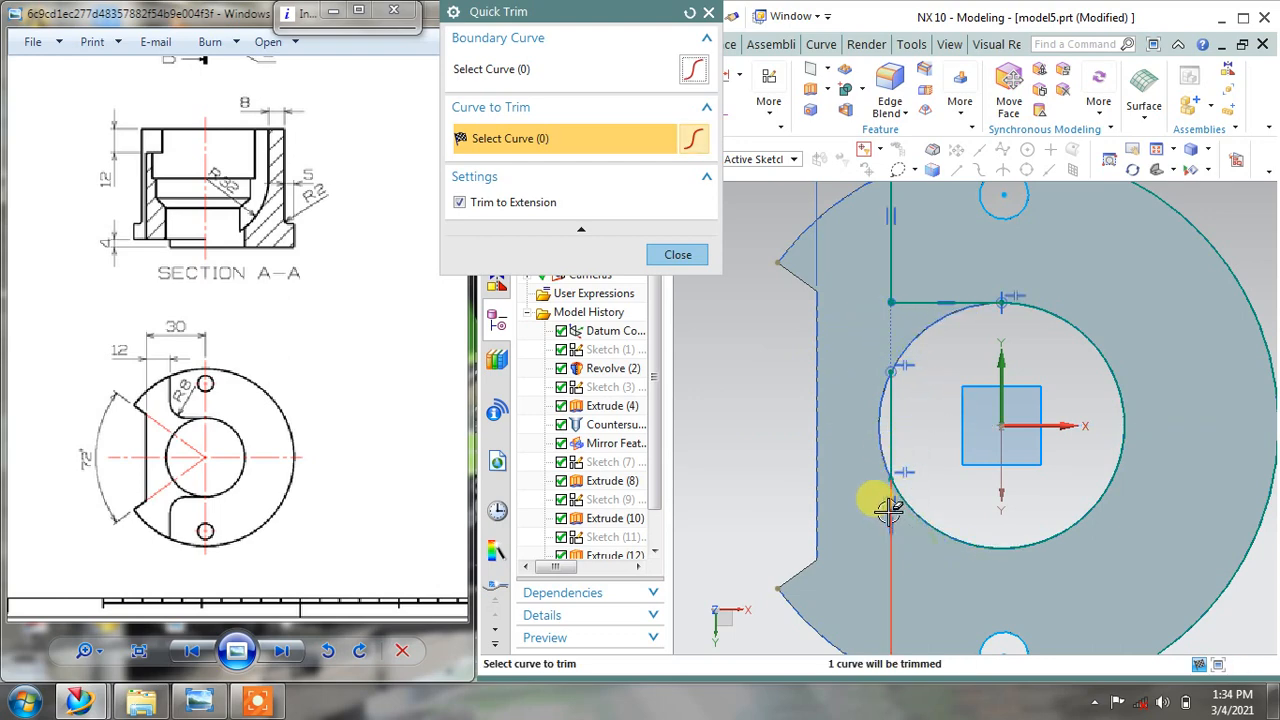
pyautogui.click(889, 513)
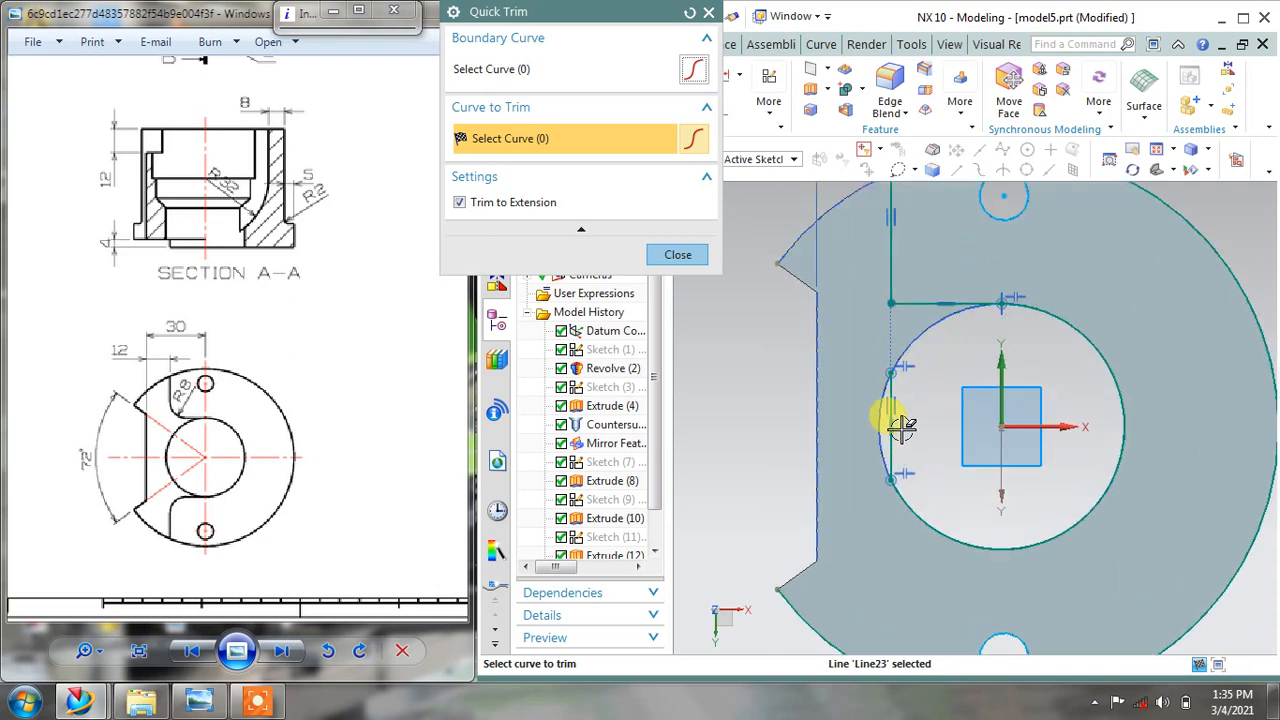
pyautogui.click(678, 256)
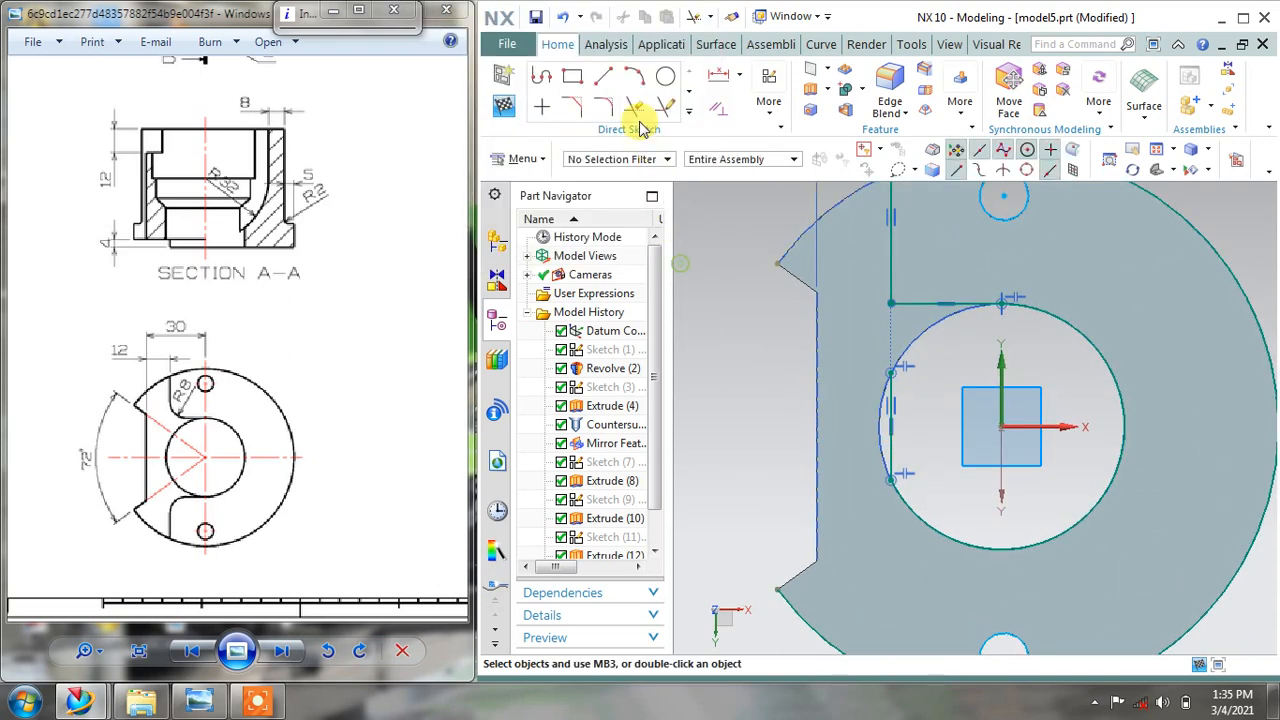
pyautogui.click(564, 17)
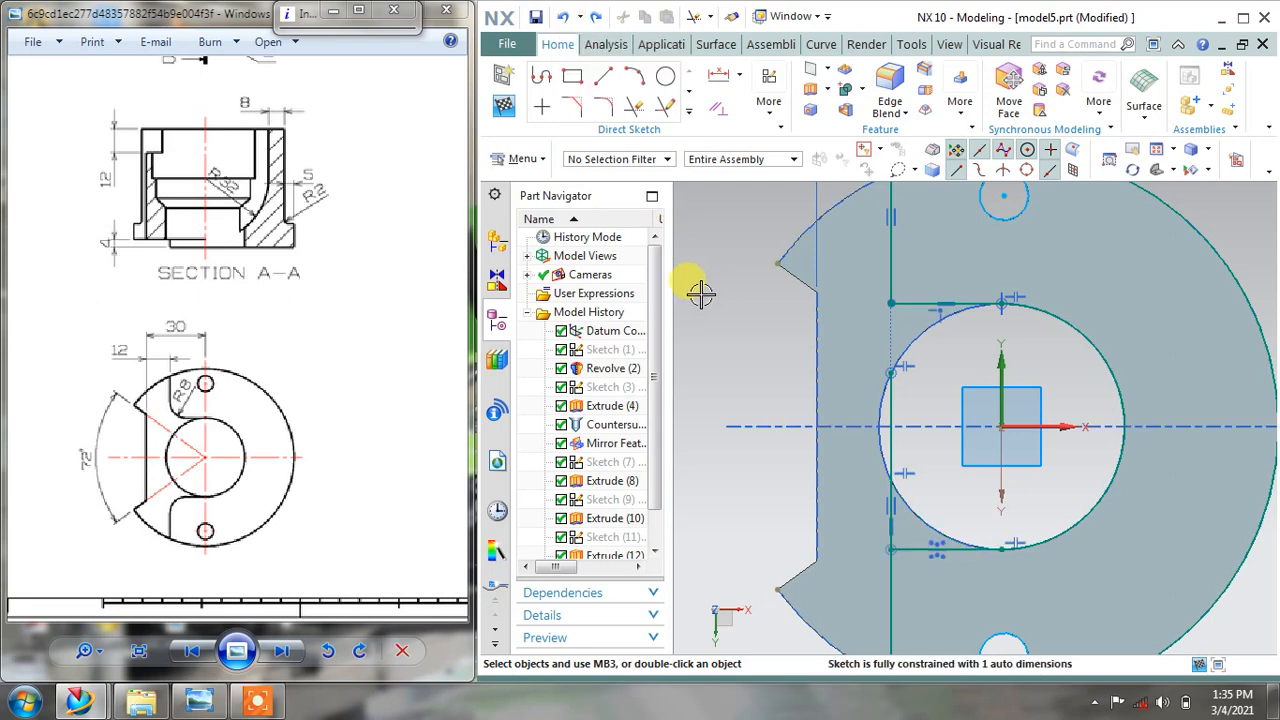
# Trim away the remaining middle part of the vertical line between the two horizontal lines
pyautogui.click(632, 108)
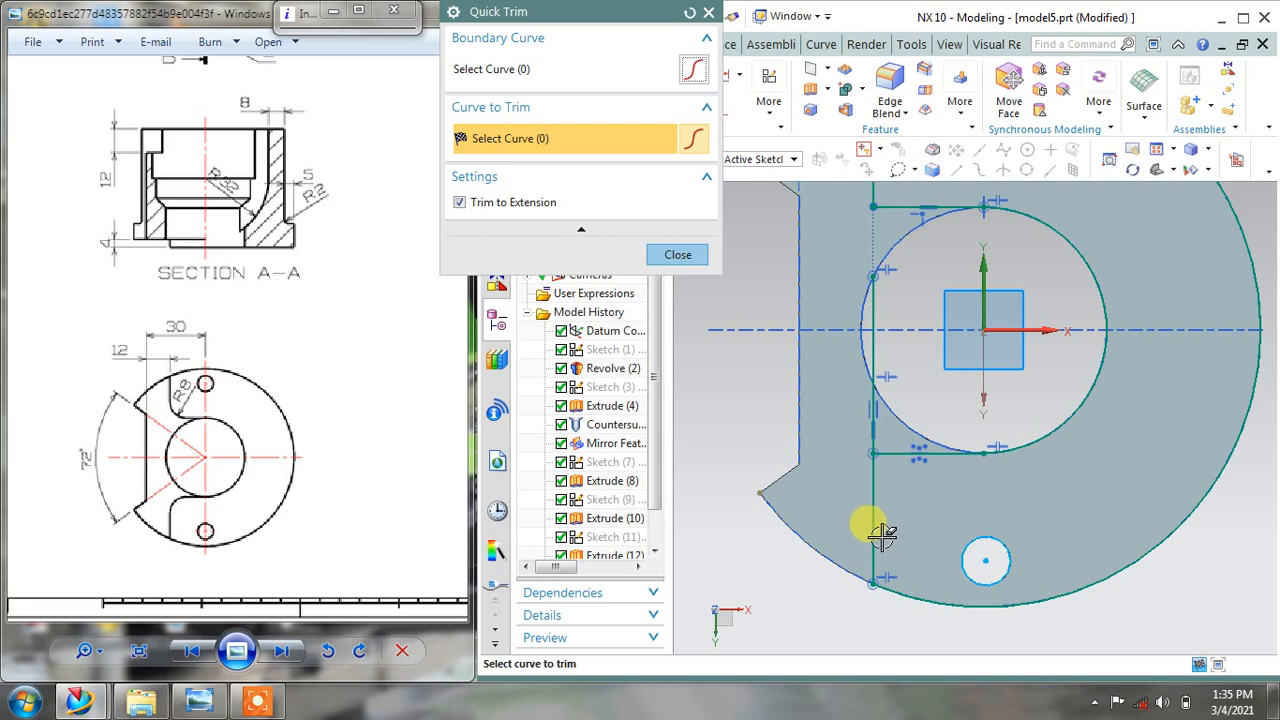
pyautogui.click(870, 420)
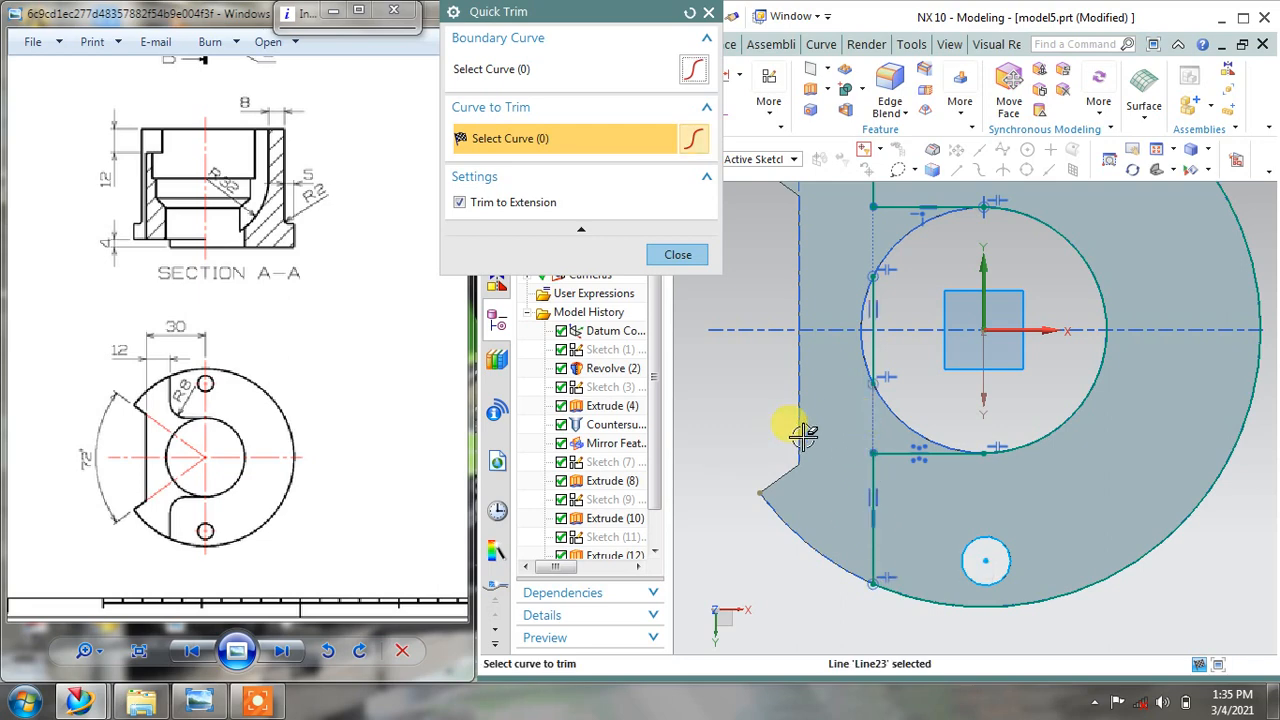
pyautogui.scroll(-1, 946, 338)
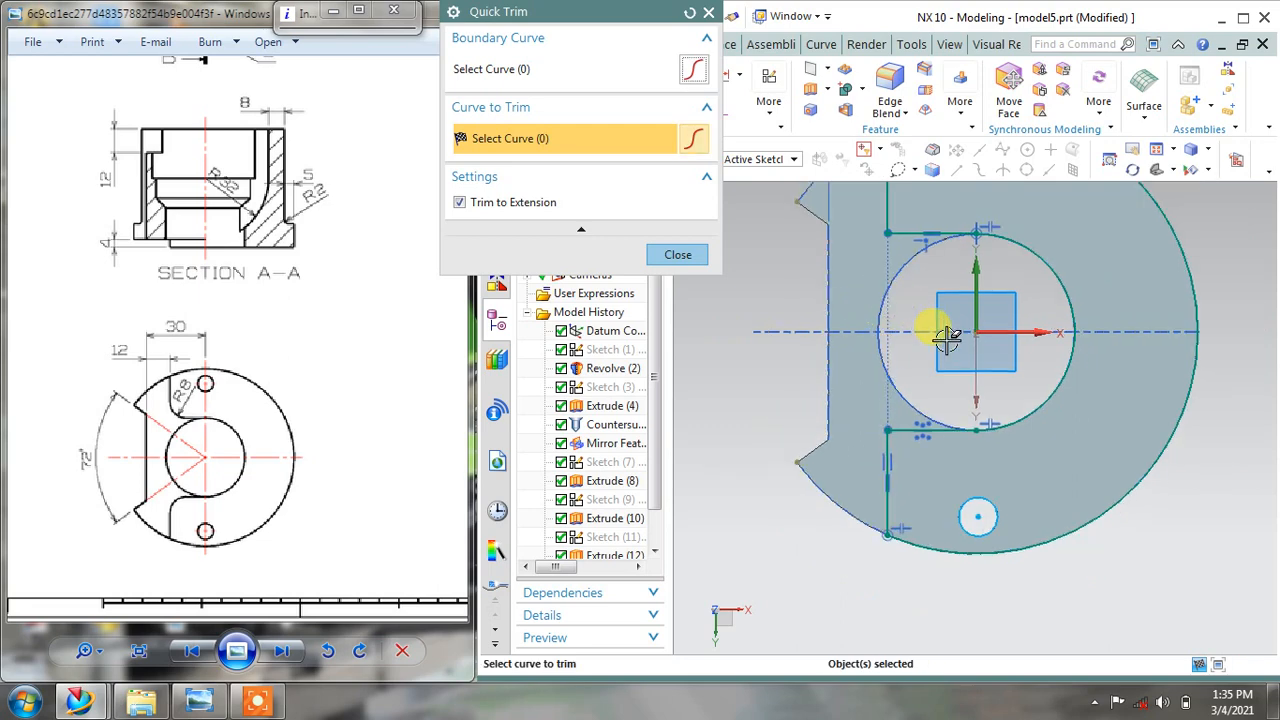
pyautogui.scroll(1, 951, 338)
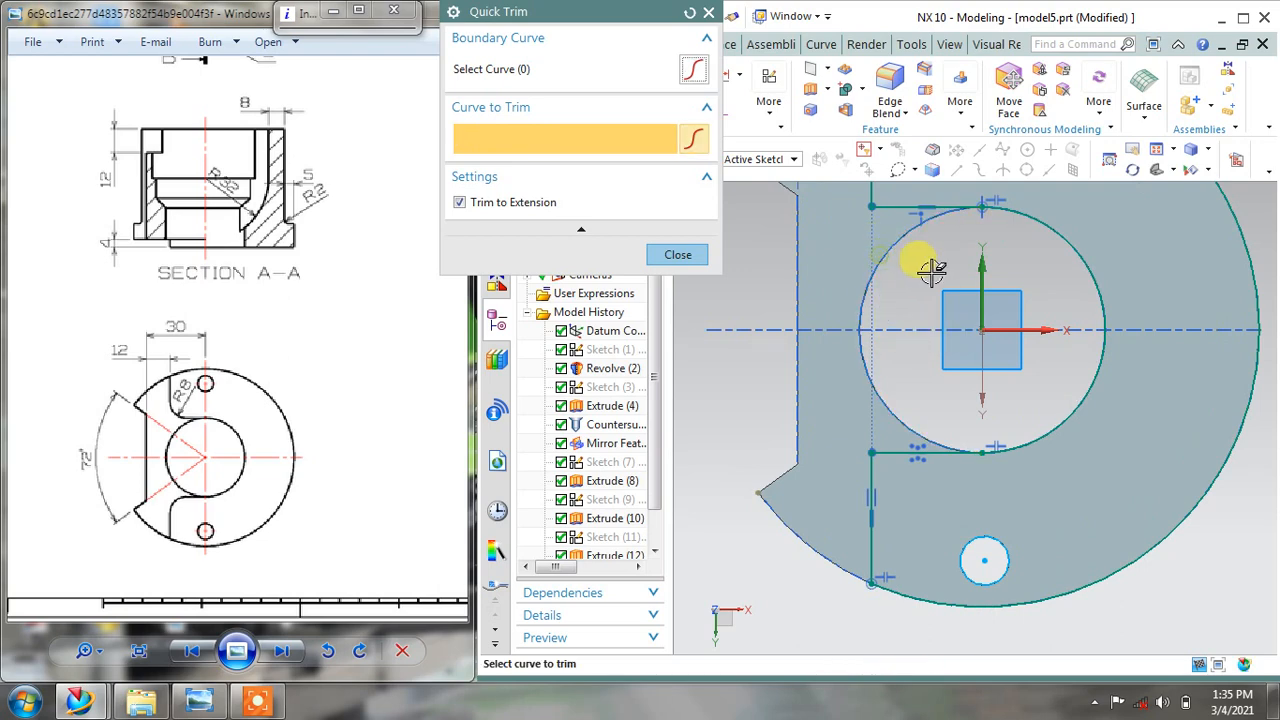
pyautogui.scroll(-2, 951, 294)
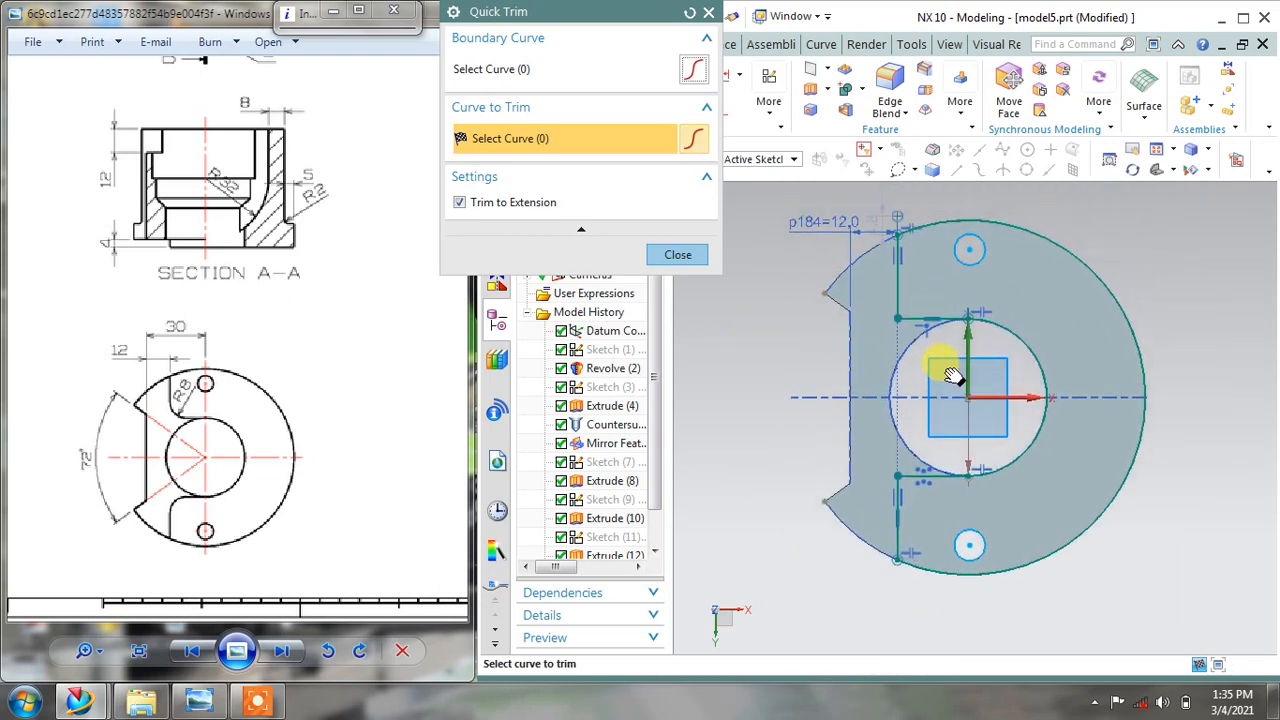
pyautogui.click(695, 255)
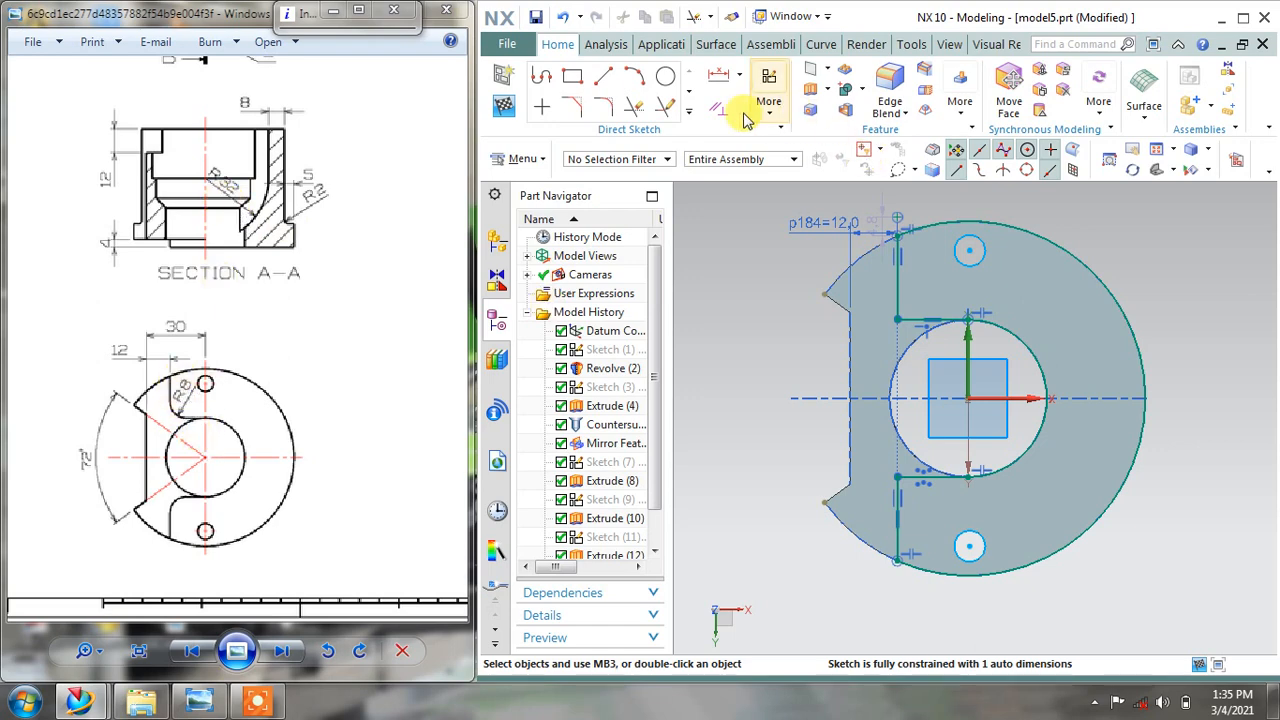
# Round both corners between the vertical and horizontal lines with 8 mm sketch fillets and finish the sketch
pyautogui.click(604, 108)
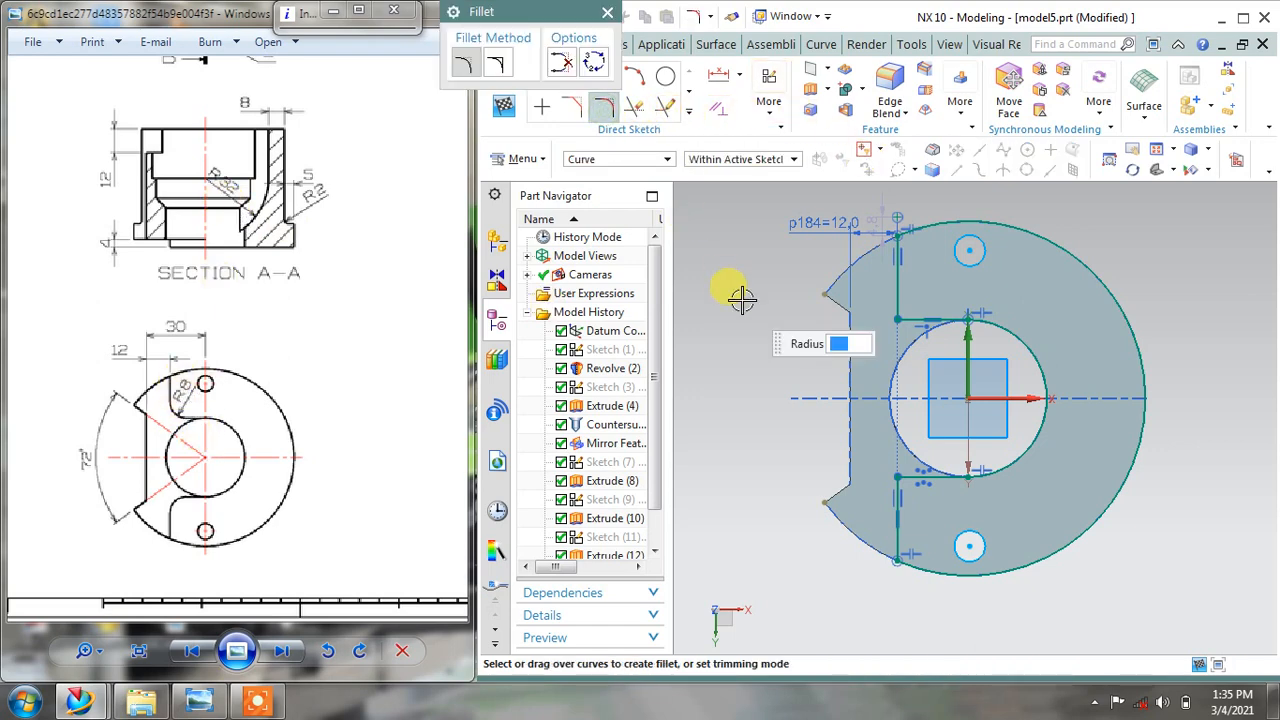
pyautogui.scroll(3, 940, 290)
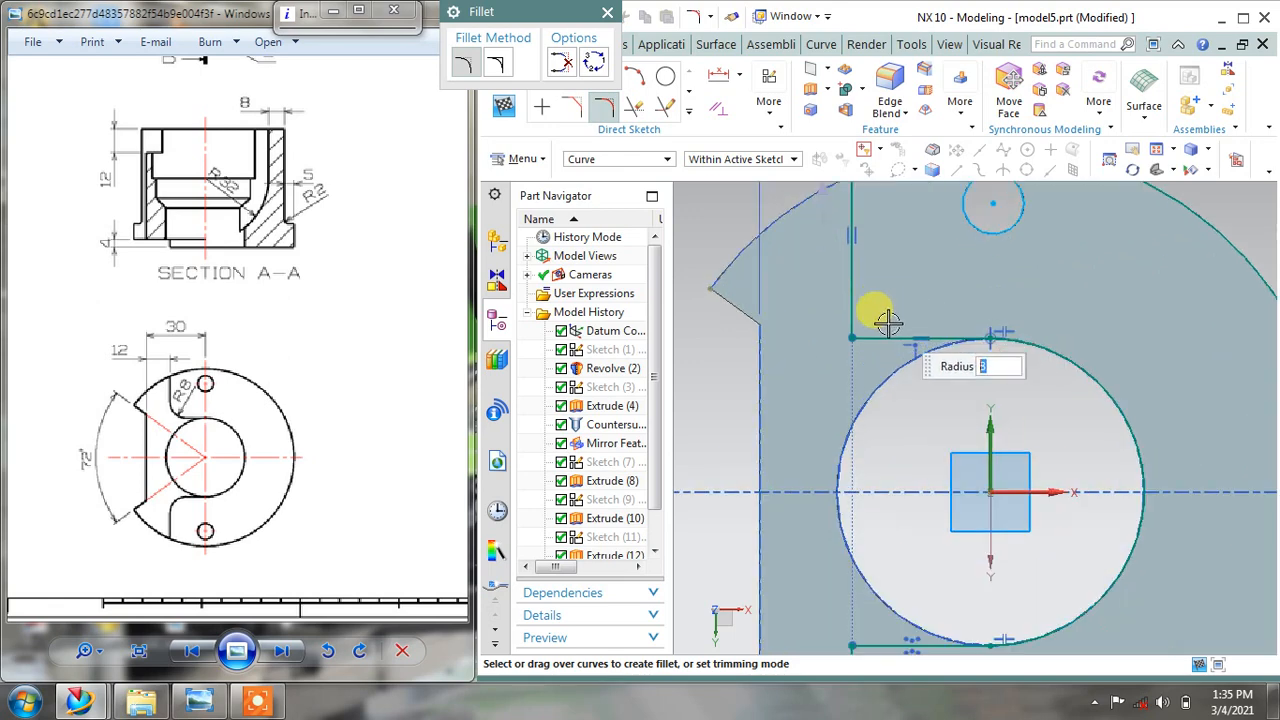
pyautogui.click(855, 299)
pyautogui.scroll(-2, 881, 311)
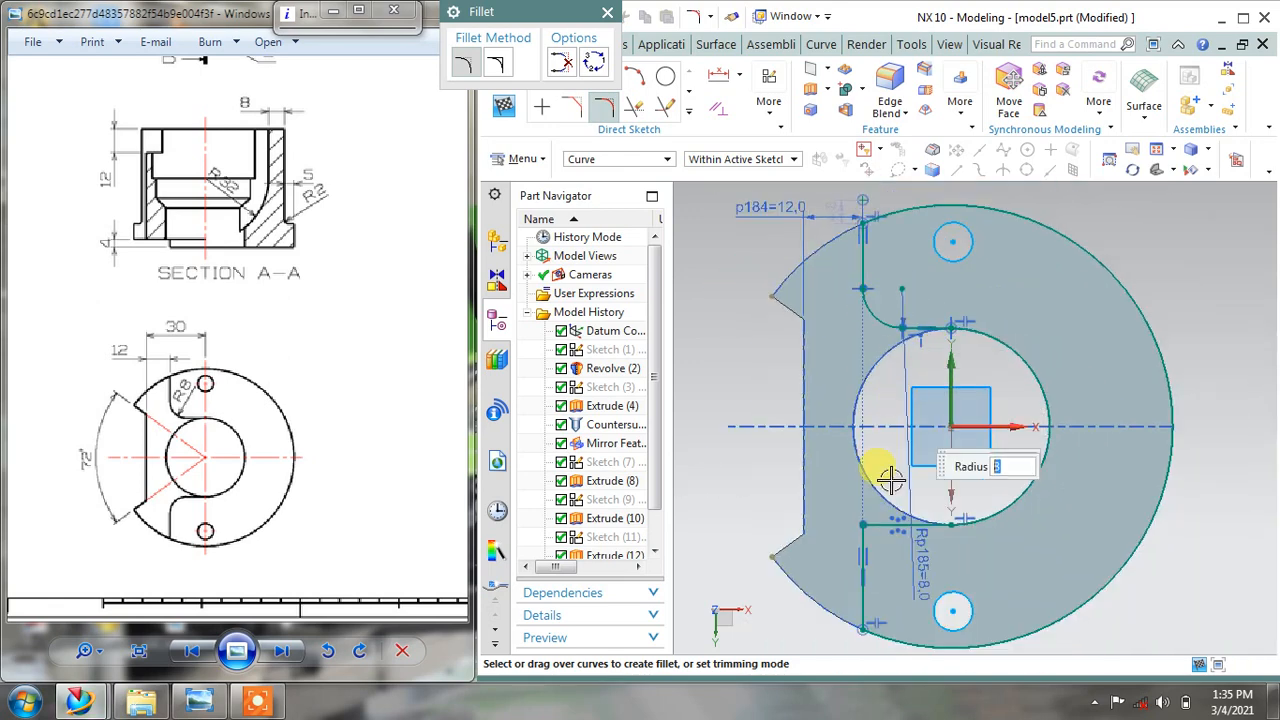
pyautogui.scroll(3, 858, 570)
pyautogui.write('8')
pyautogui.click(880, 478)
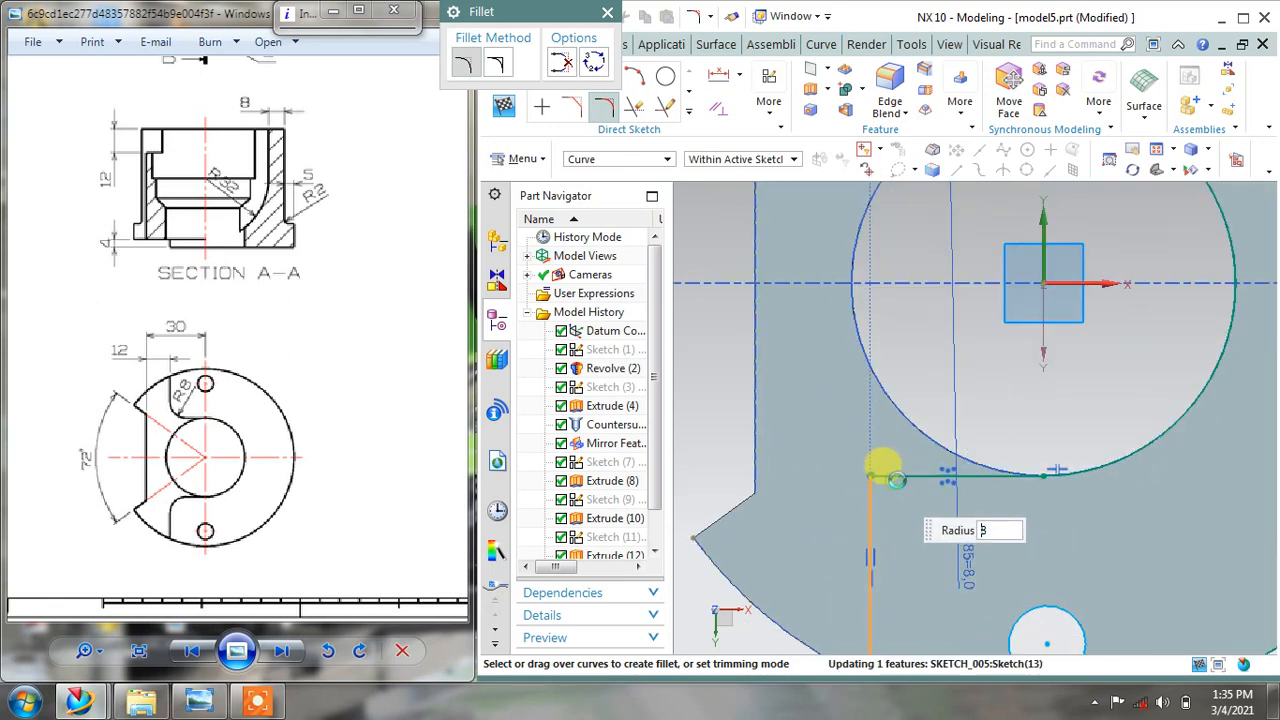
pyautogui.scroll(-2, 889, 477)
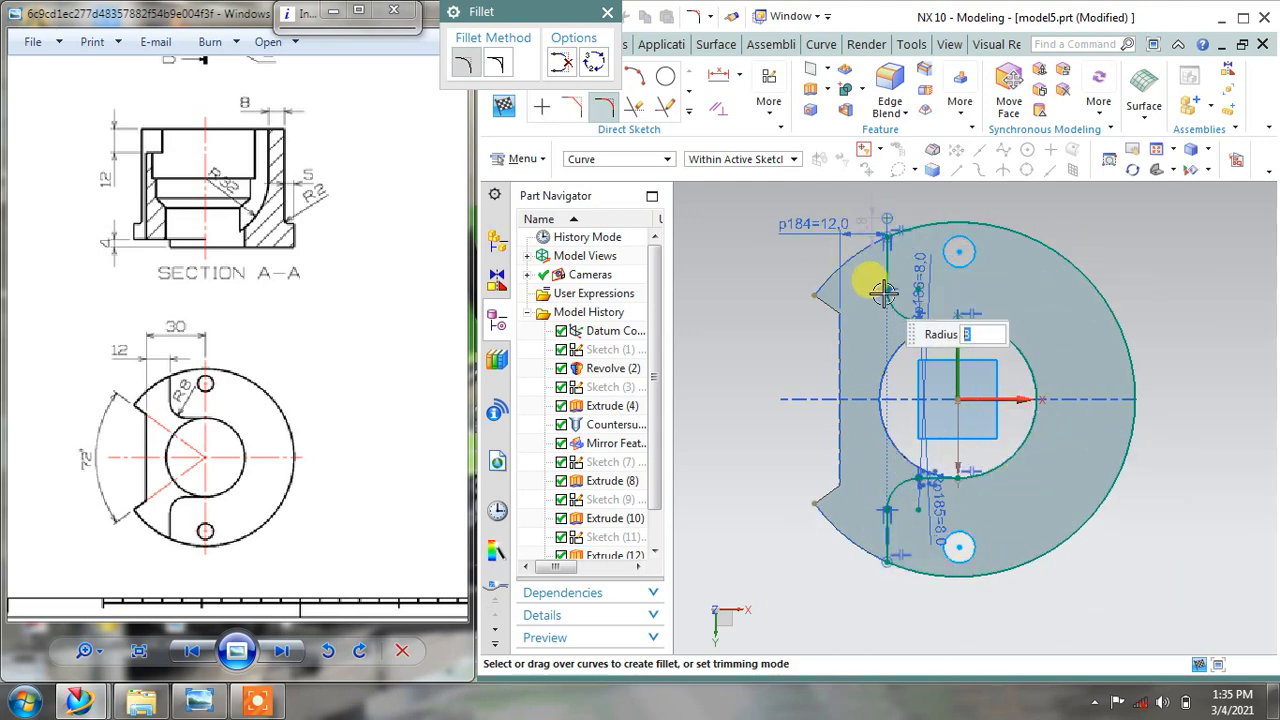
pyautogui.click(610, 14)
pyautogui.click(503, 105)
# Extrude the bottom-face profile 4 mm outward from the flange and unite it with the body
pyautogui.moveTo(1151, 371)
pyautogui.mouseDown(button='middle')
pyautogui.moveTo(1143, 337)
pyautogui.moveTo(1145, 366)
pyautogui.mouseUp(button='middle')
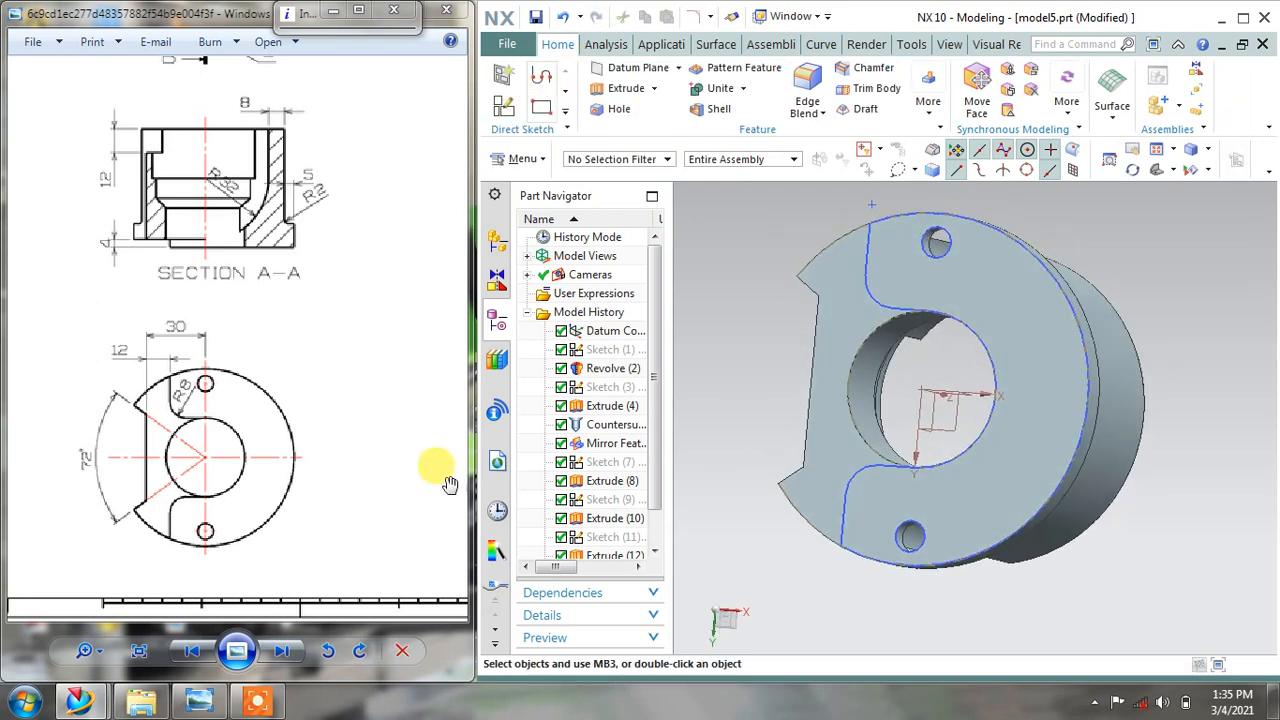
pyautogui.moveTo(342, 484); pyautogui.dragTo(334, 488)
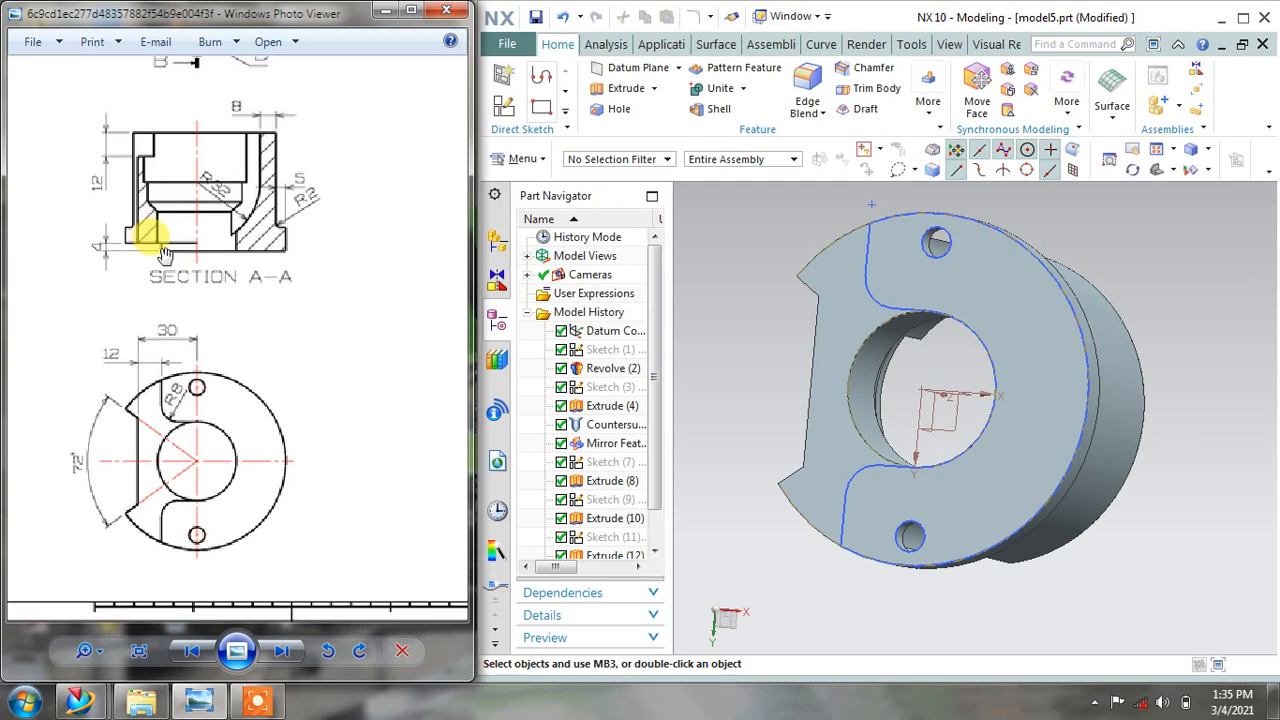
pyautogui.click(626, 88)
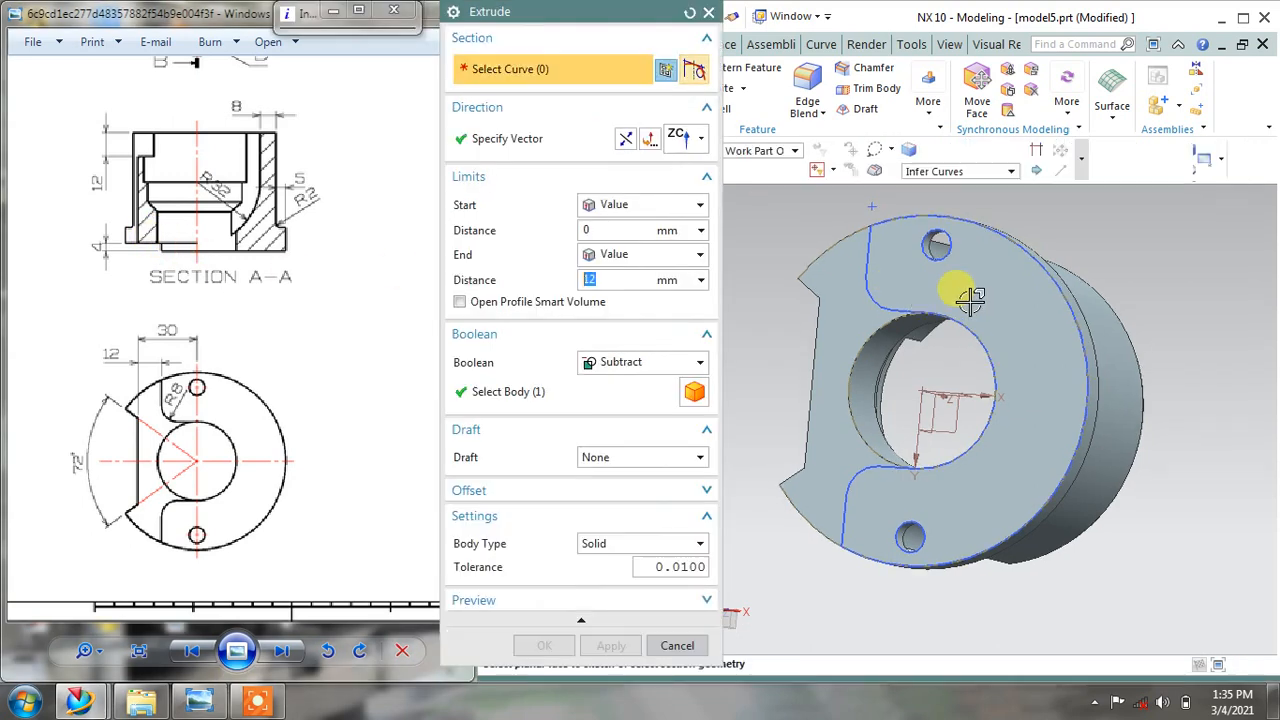
pyautogui.moveTo(957, 286)
pyautogui.mouseDown(button='middle')
pyautogui.moveTo(934, 306)
pyautogui.moveTo(938, 332)
pyautogui.moveTo(751, 266)
pyautogui.moveTo(829, 251)
pyautogui.mouseUp(button='middle')
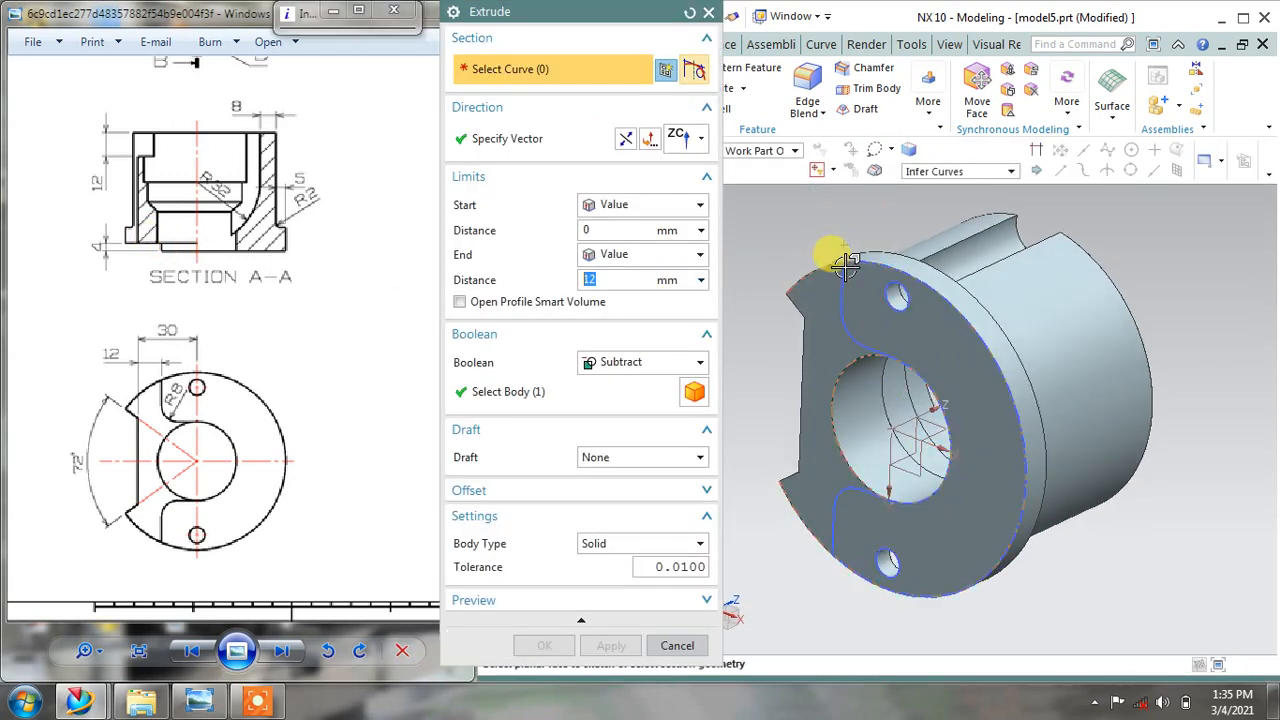
pyautogui.click(830, 252)
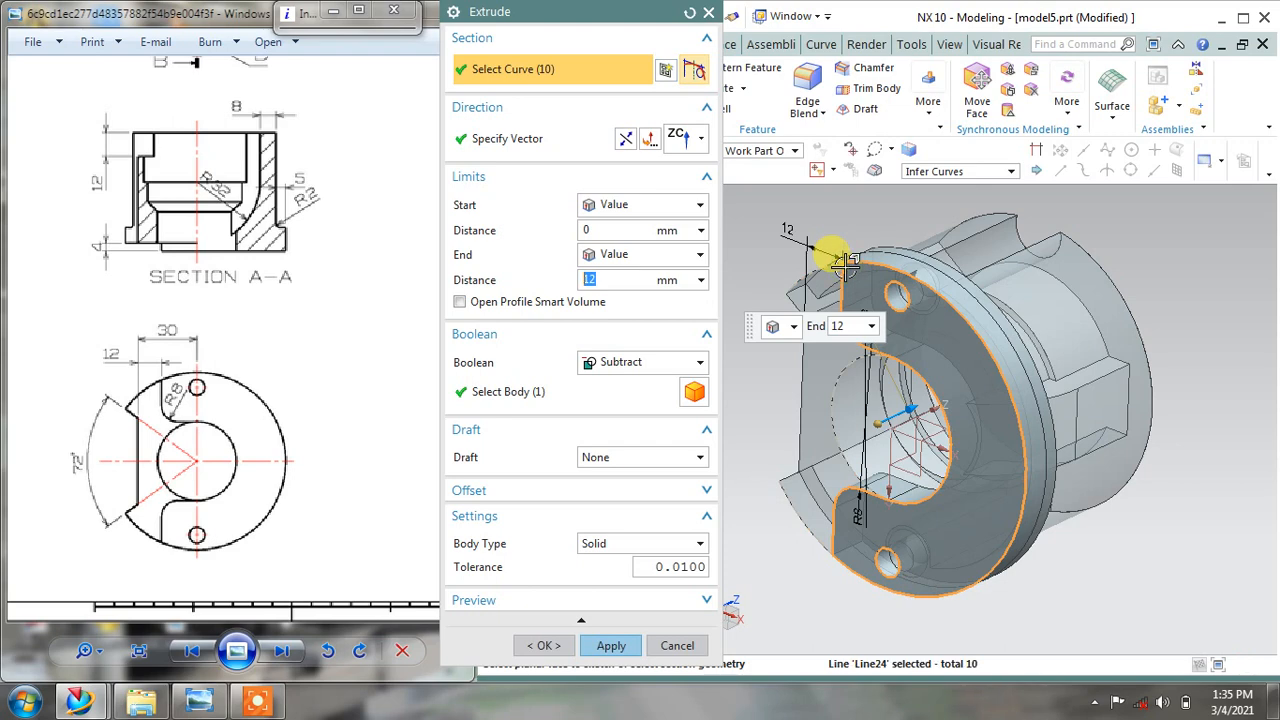
pyautogui.click(626, 141)
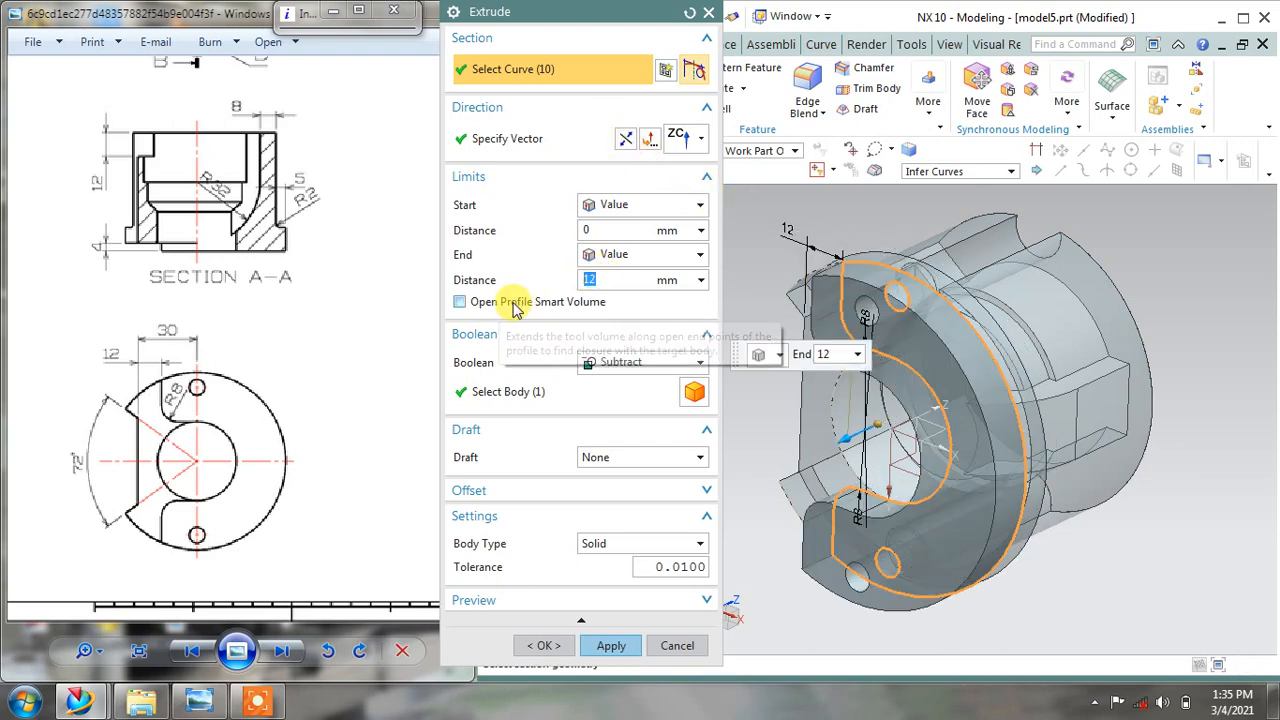
pyautogui.write('4')
pyautogui.press('Return')
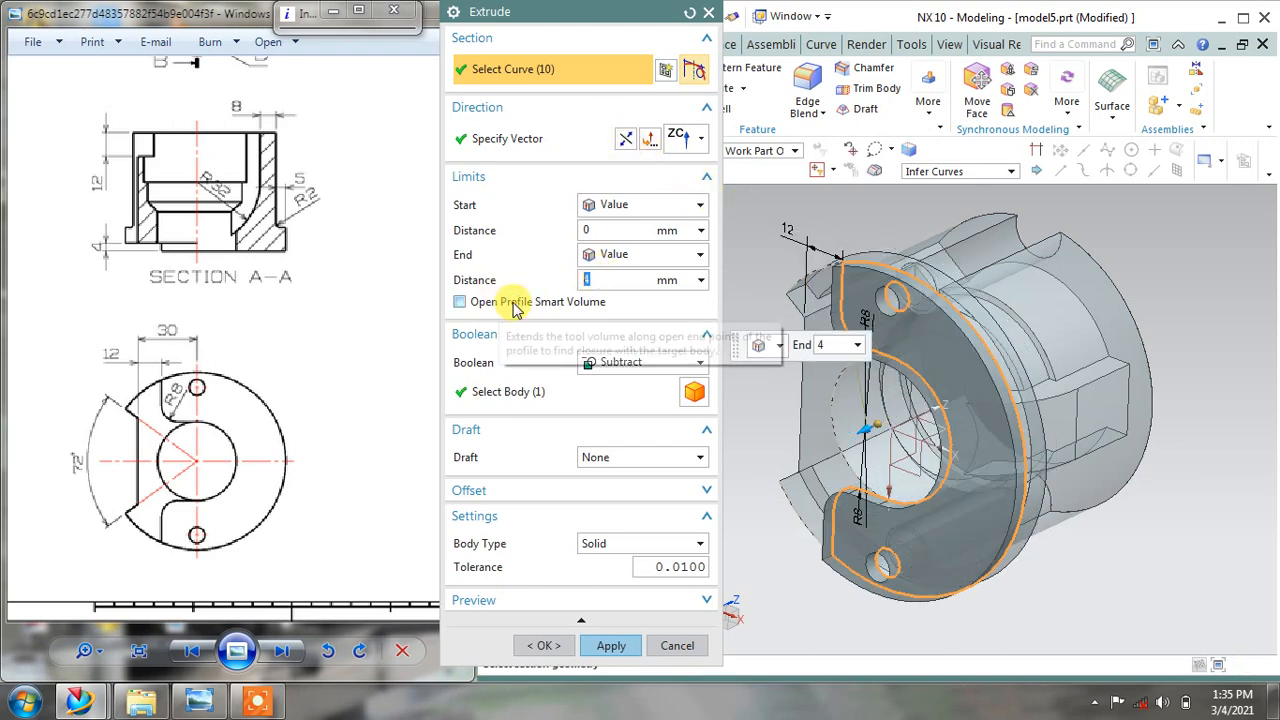
pyautogui.click(623, 370)
pyautogui.click(622, 398)
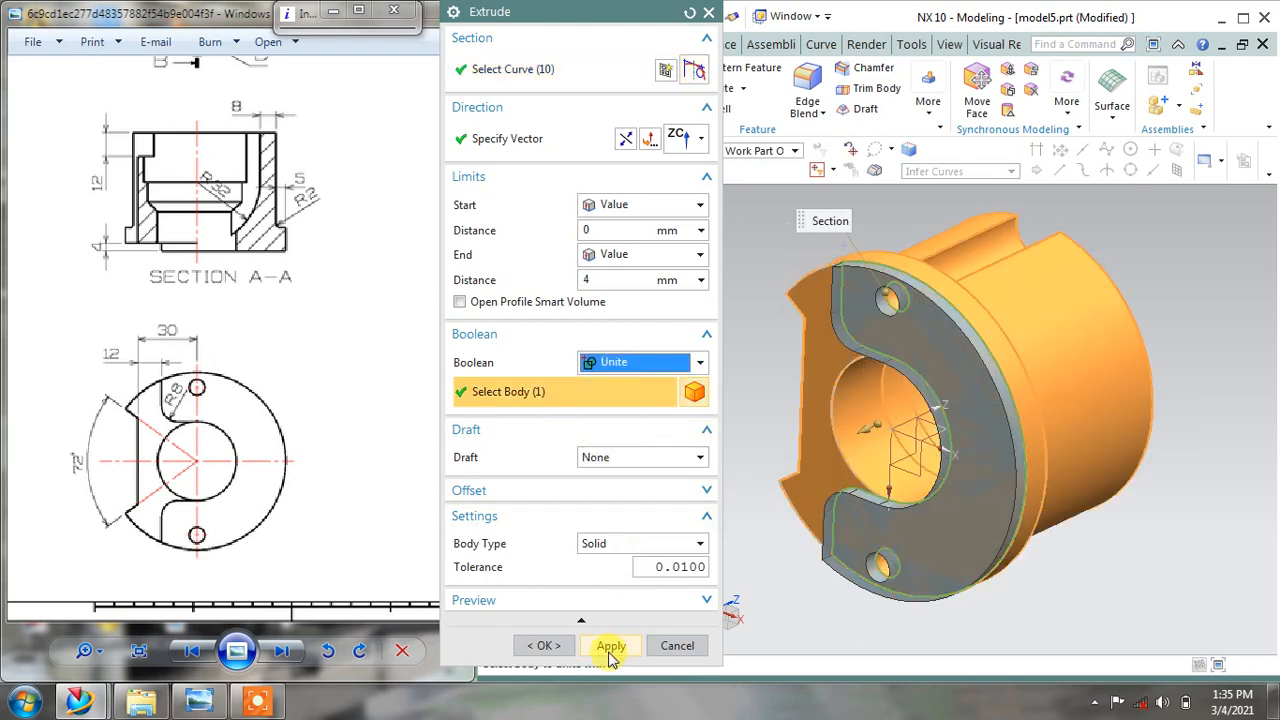
pyautogui.click(611, 646)
pyautogui.click(677, 645)
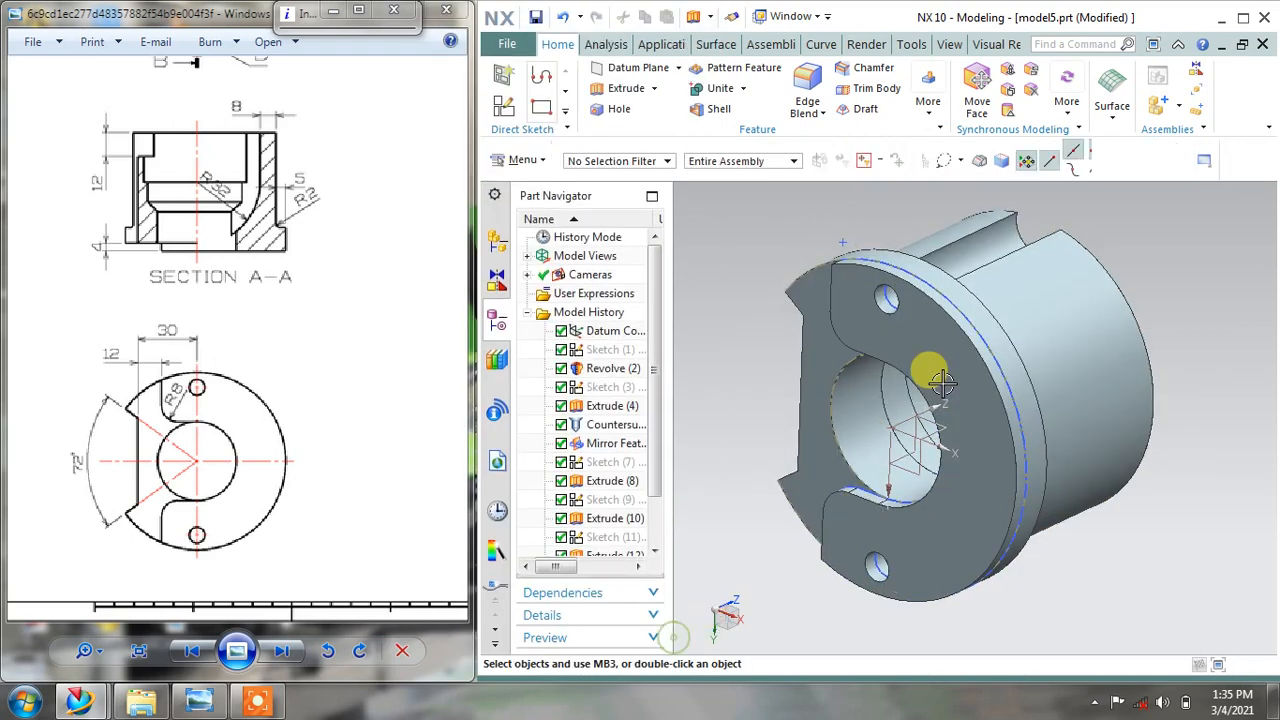
# Hide the bottom-face profile sketch and examine the model's overall shape
pyautogui.rightClick(960, 313)
pyautogui.moveTo(980, 271); pyautogui.dragTo(982, 328, button='middle')
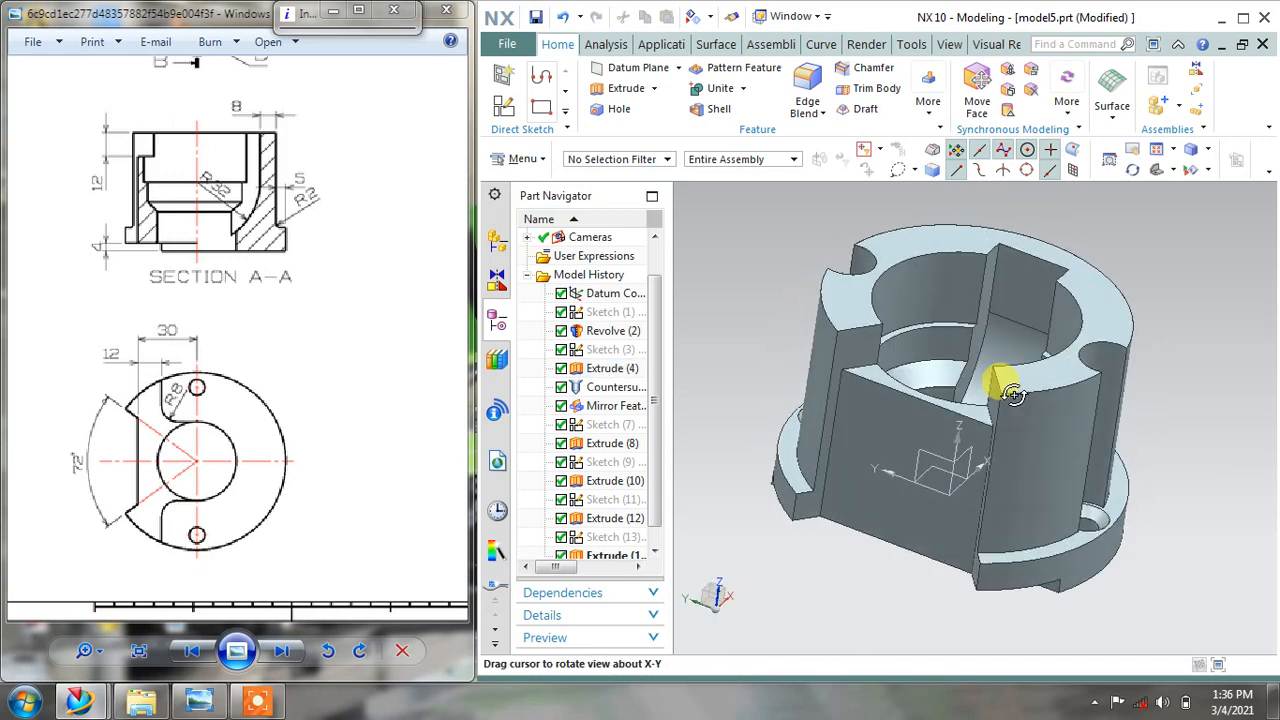
pyautogui.moveTo(1010, 413); pyautogui.dragTo(1005, 395, button='middle')
pyautogui.click(1005, 395)
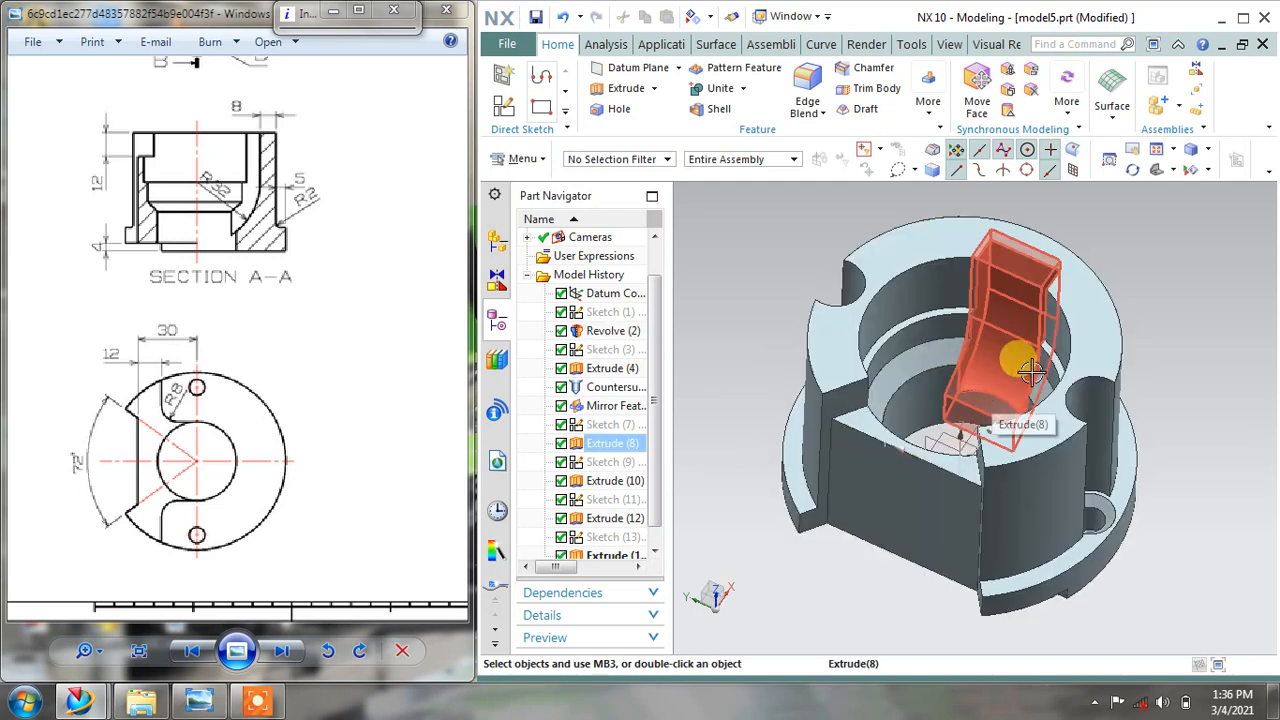
pyautogui.moveTo(1086, 372); pyautogui.dragTo(1069, 318, button='middle')
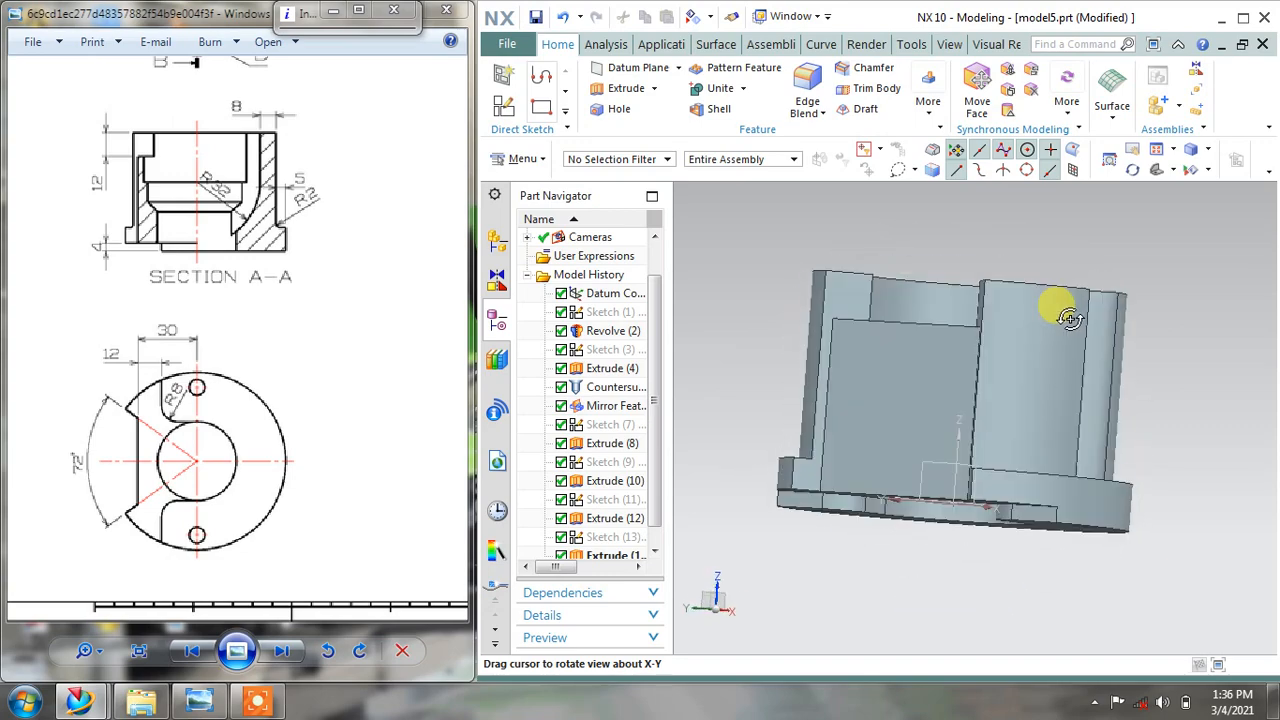
pyautogui.moveTo(1046, 342); pyautogui.dragTo(1020, 340, button='middle')
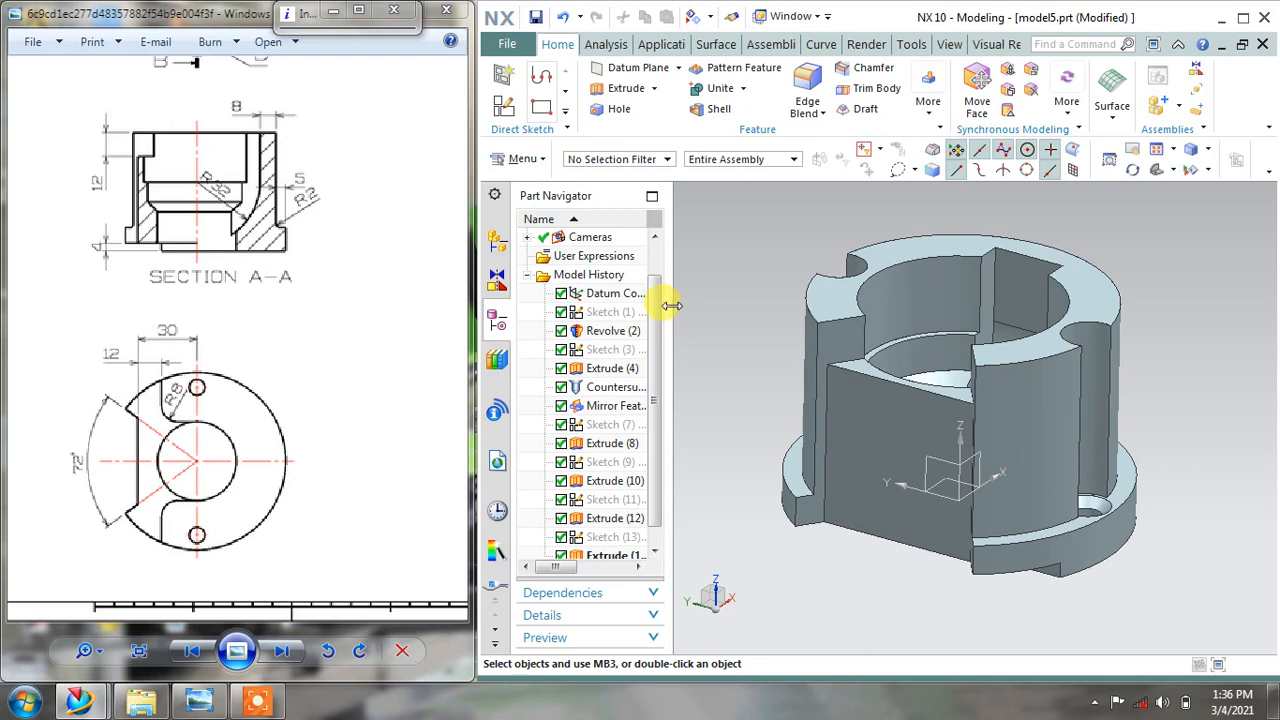
# Compare the model with the shaded isometric views in the reference drawing and reveal the full list of model features
pyautogui.moveTo(670, 305); pyautogui.dragTo(617, 300)
pyautogui.moveTo(823, 357)
pyautogui.mouseDown(button='middle')
pyautogui.moveTo(978, 332)
pyautogui.moveTo(969, 294)
pyautogui.moveTo(934, 366)
pyautogui.moveTo(948, 395)
pyautogui.moveTo(951, 354)
pyautogui.moveTo(940, 360)
pyautogui.mouseUp(button='middle')
pyautogui.click(177, 337)
pyautogui.scroll(-3, 218, 345)
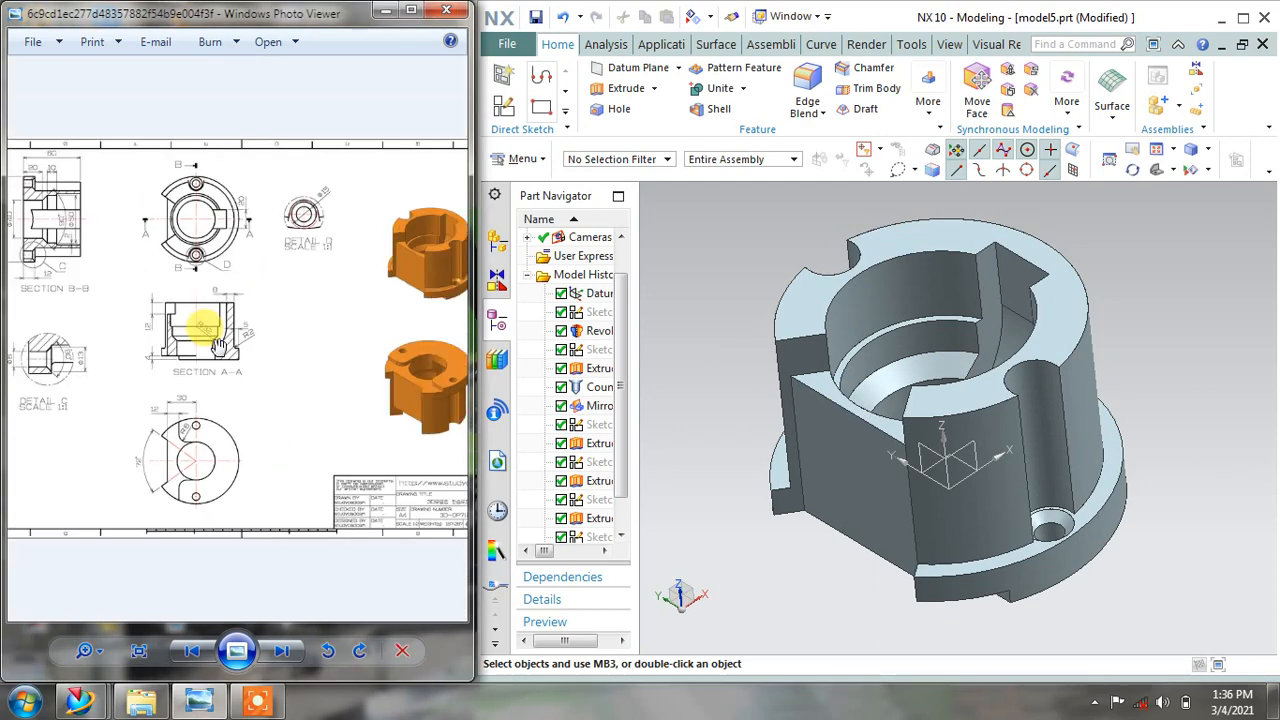
pyautogui.scroll(5, 380, 263)
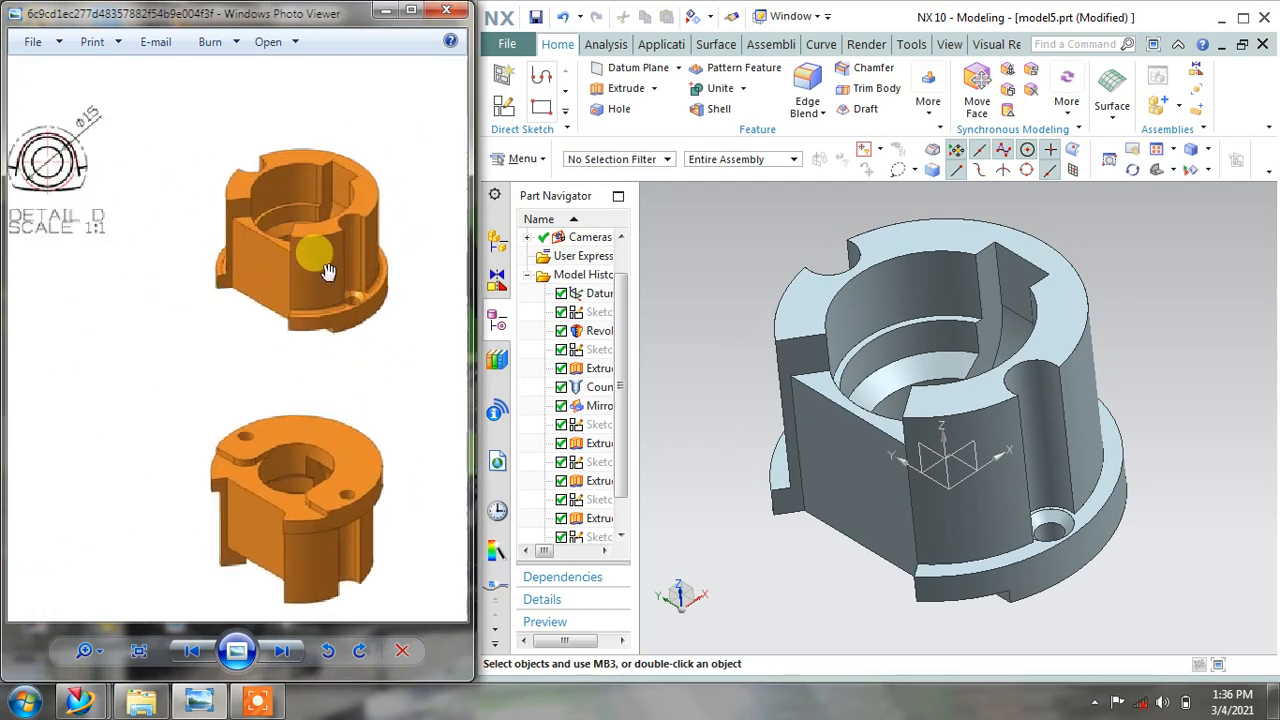
pyautogui.moveTo(1171, 300)
pyautogui.mouseDown(button='middle')
pyautogui.moveTo(1183, 266)
pyautogui.moveTo(1180, 280)
pyautogui.mouseUp(button='middle')
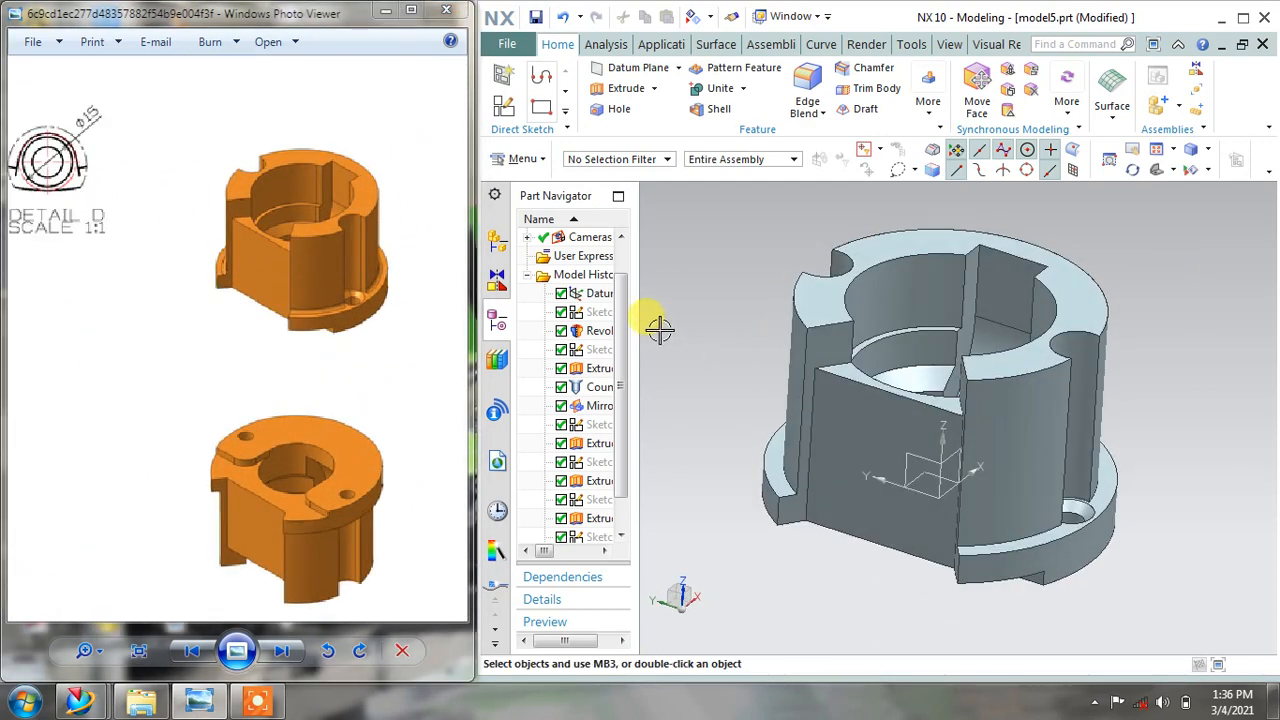
pyautogui.moveTo(636, 316); pyautogui.dragTo(714, 314)
pyautogui.scroll(-1, 632, 374)
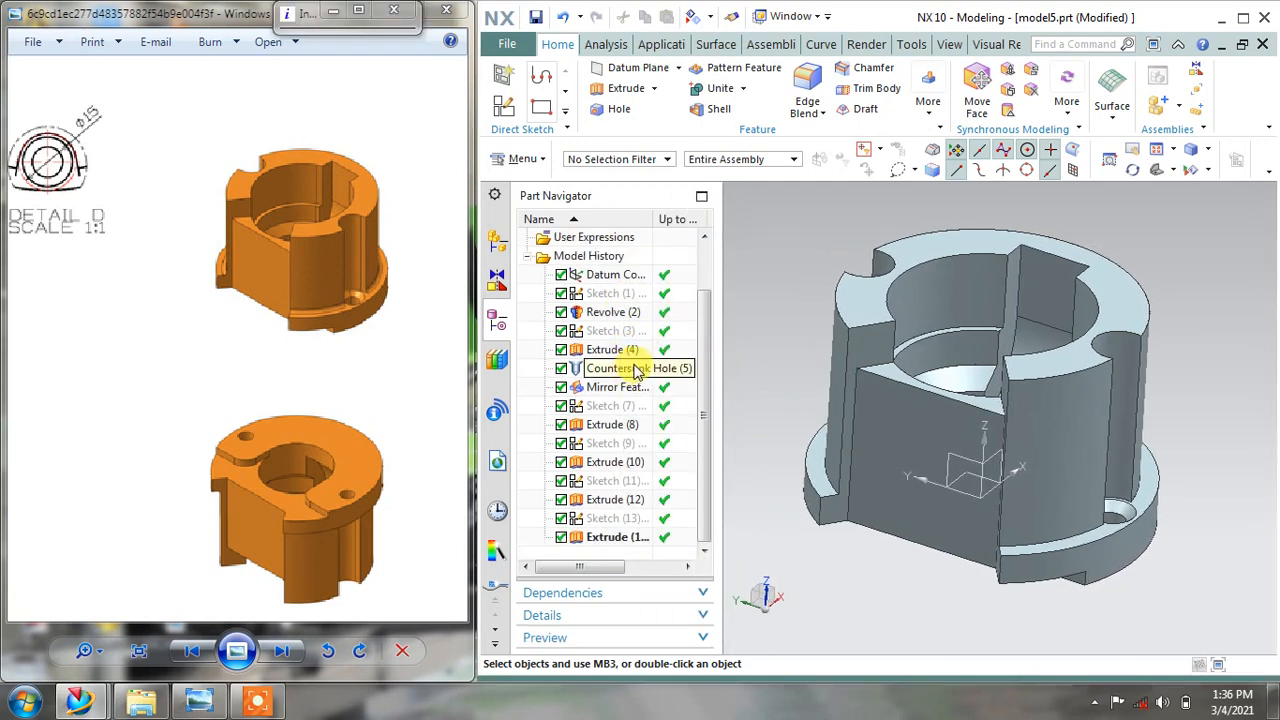
pyautogui.click(628, 313)
pyautogui.rightClick(628, 314)
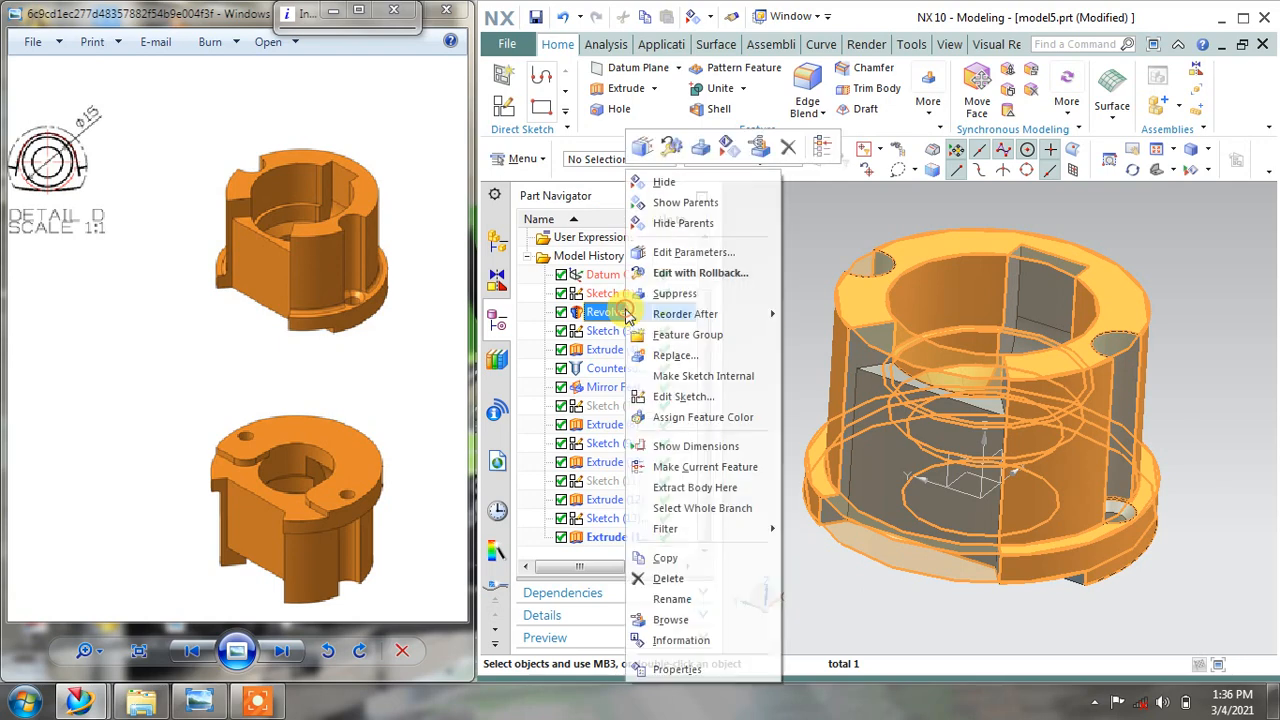
pyautogui.click(697, 418)
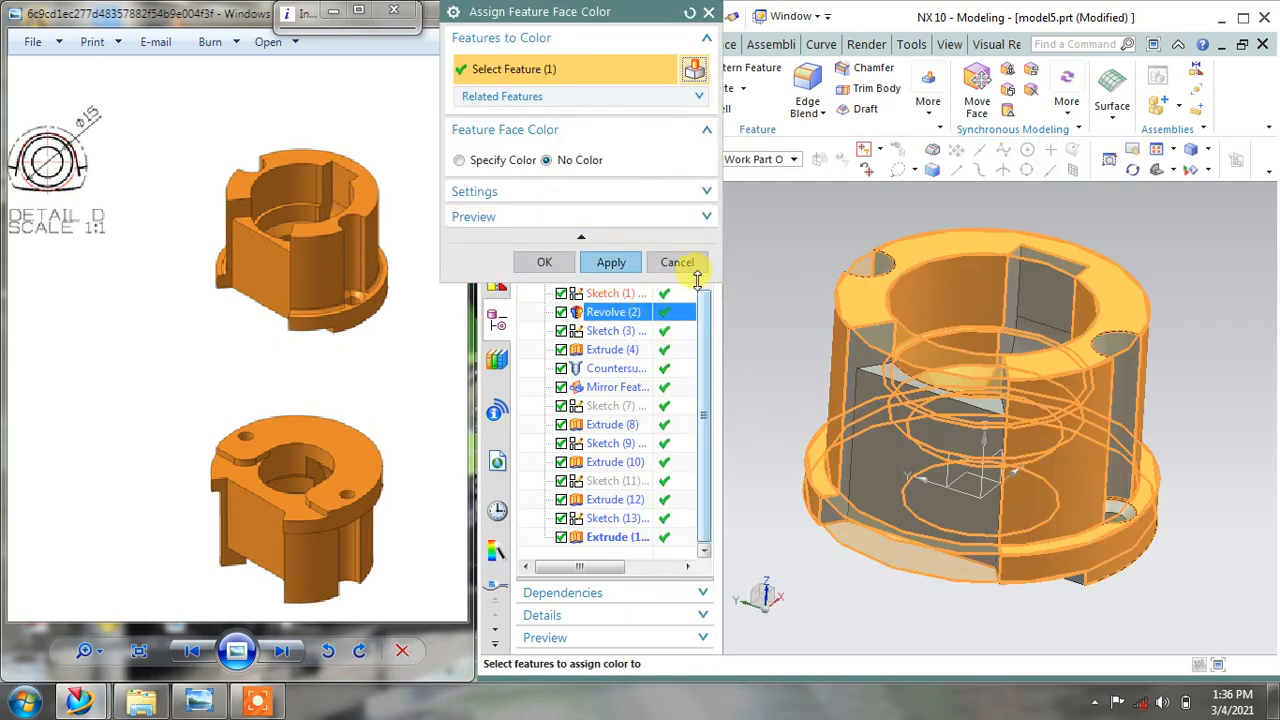
pyautogui.click(678, 263)
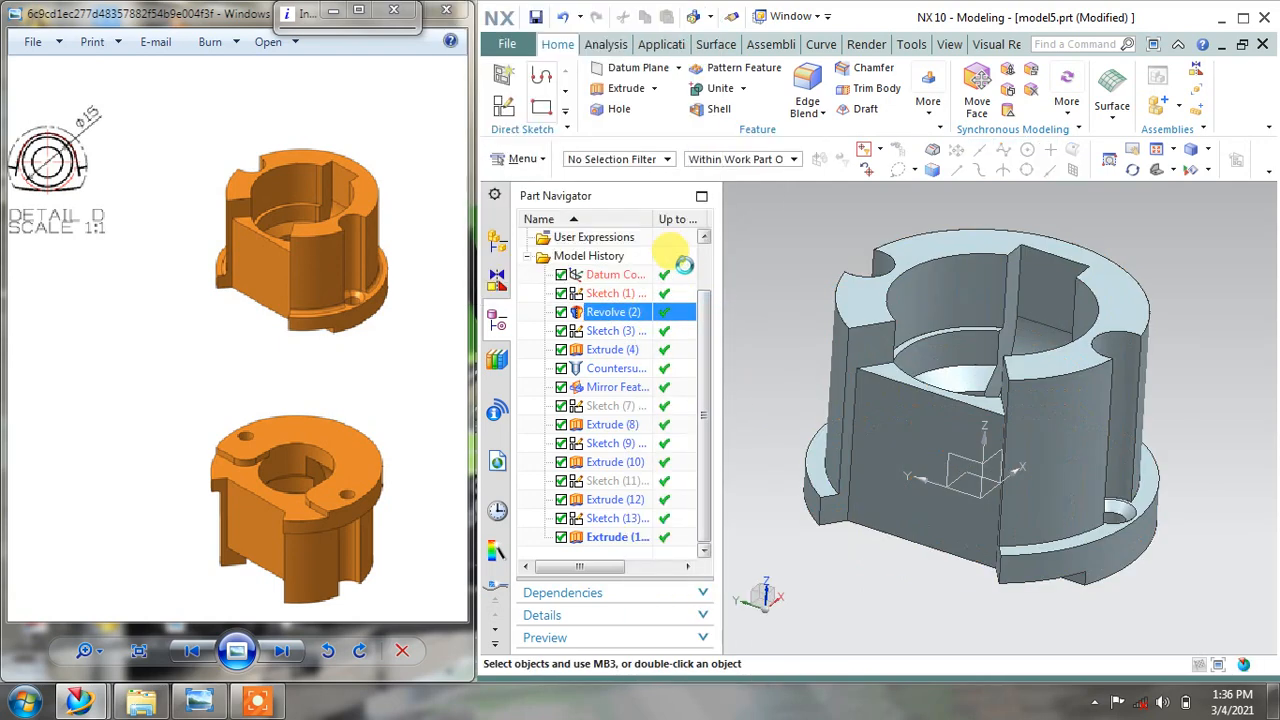
# Assign an orange face color to all solid features: the revolve, every extrude, the countersunk hole and the mirror feature
pyautogui.click(628, 314)
pyautogui.keyDown('ctrl'); pyautogui.click(612, 350); pyautogui.keyUp('ctrl')
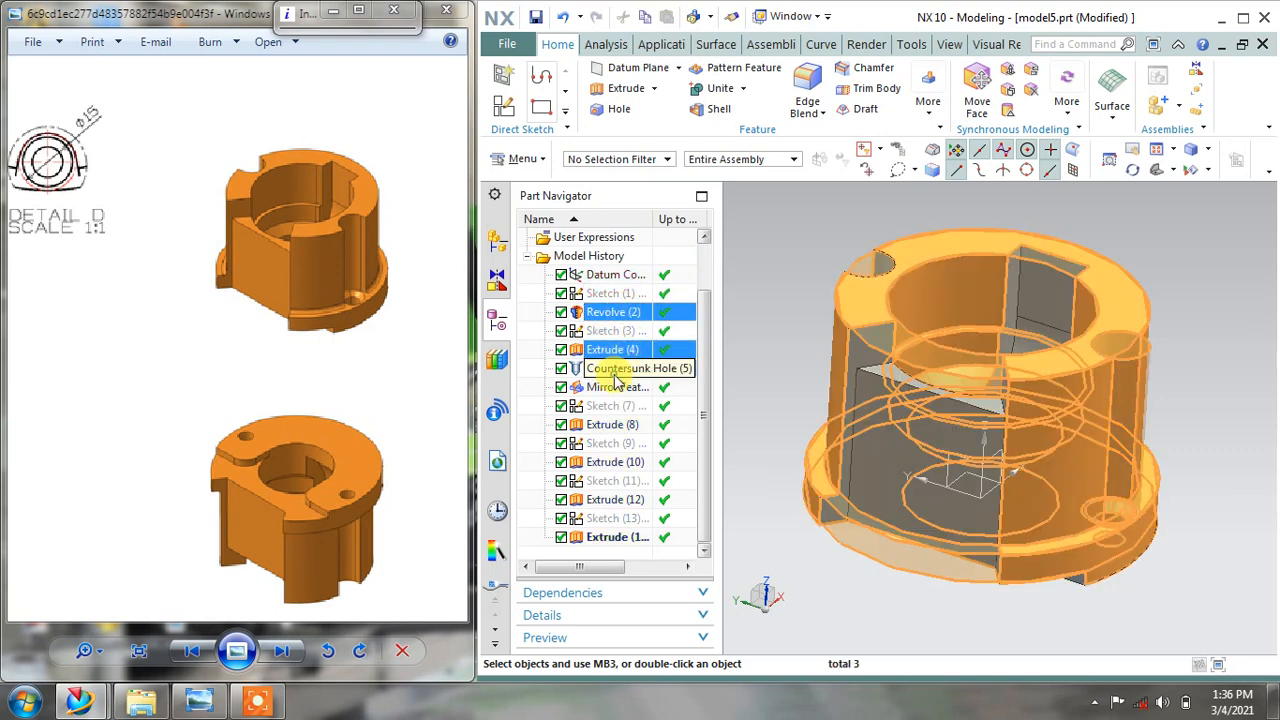
pyautogui.keyDown('ctrl'); pyautogui.click(615, 387); pyautogui.keyUp('ctrl')
pyautogui.keyDown('ctrl'); pyautogui.click(612, 424); pyautogui.keyUp('ctrl')
pyautogui.keyDown('ctrl'); pyautogui.click(614, 462); pyautogui.keyUp('ctrl')
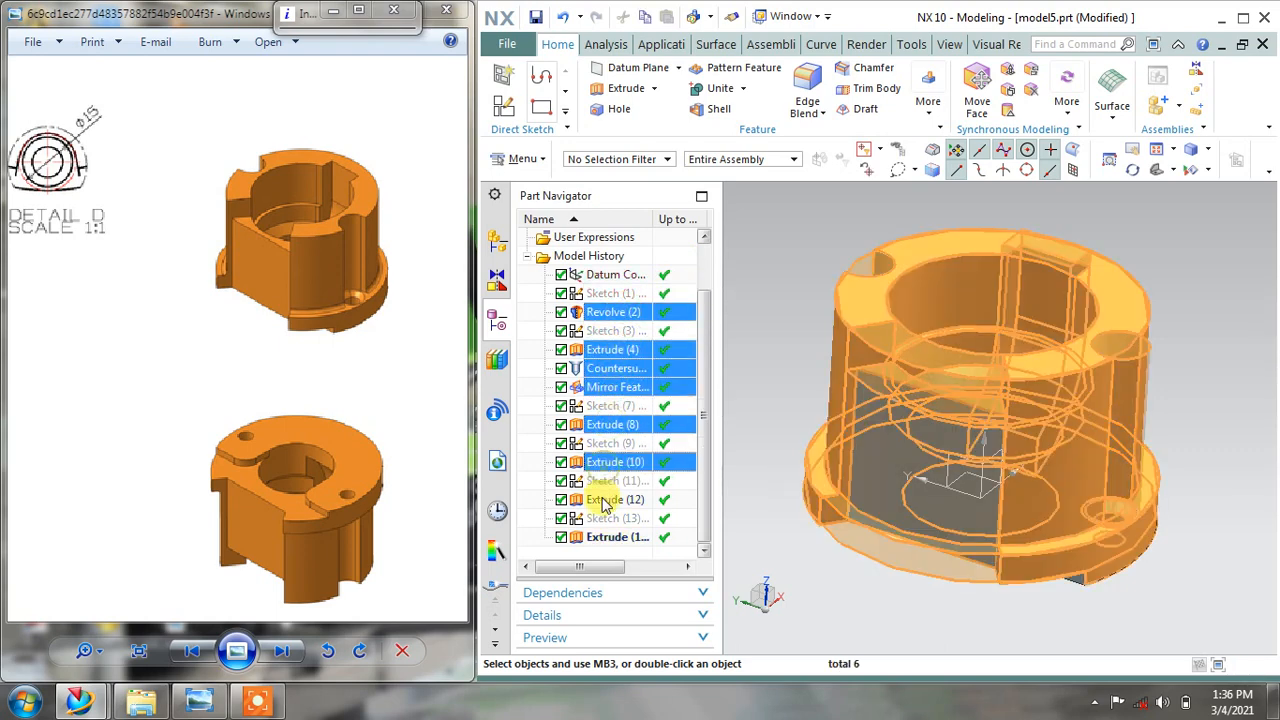
pyautogui.keyDown('ctrl'); pyautogui.click(604, 500); pyautogui.keyUp('ctrl')
pyautogui.keyDown('ctrl'); pyautogui.click(606, 538); pyautogui.keyUp('ctrl')
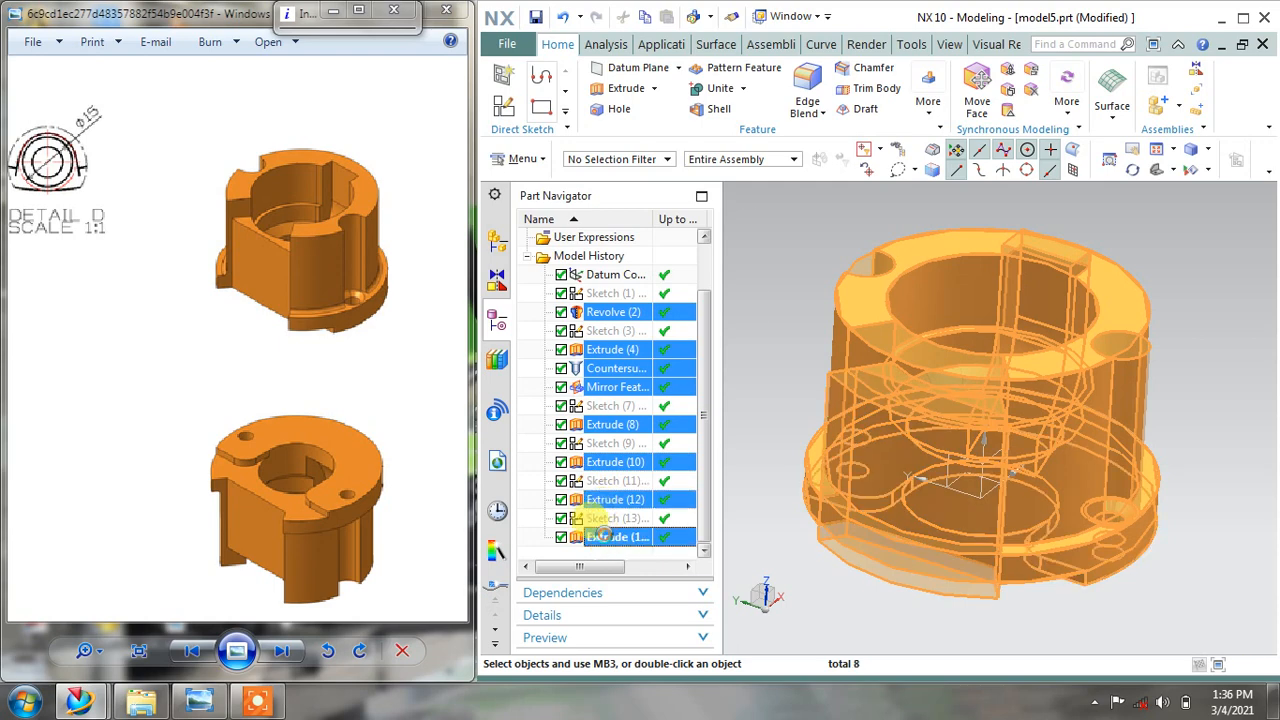
pyautogui.rightClick(600, 537)
pyautogui.click(643, 372)
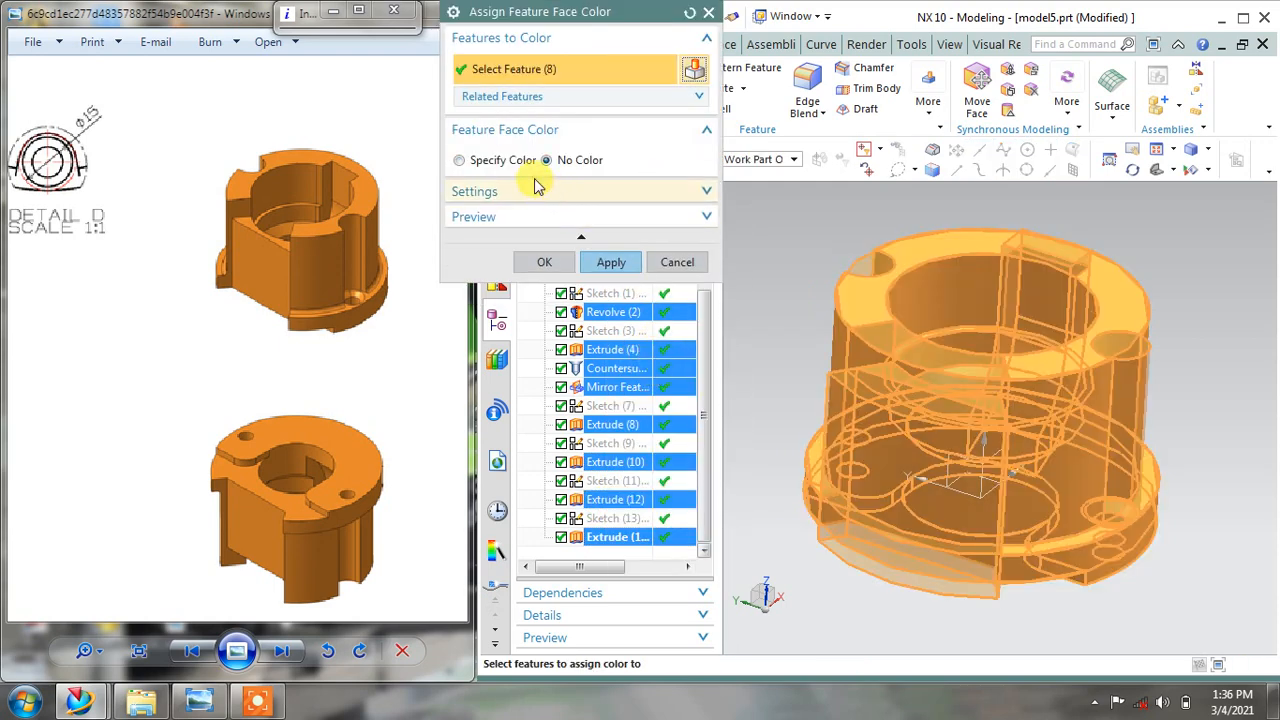
pyautogui.click(500, 160)
pyautogui.click(676, 181)
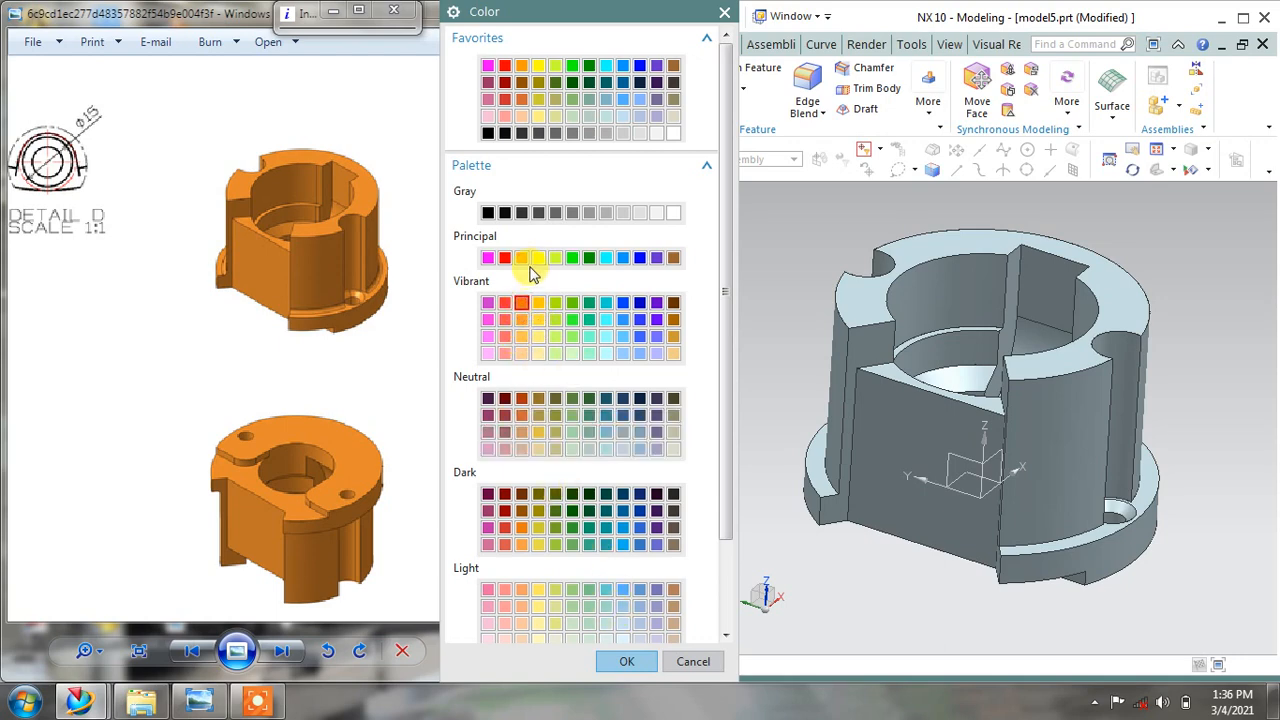
pyautogui.click(640, 664)
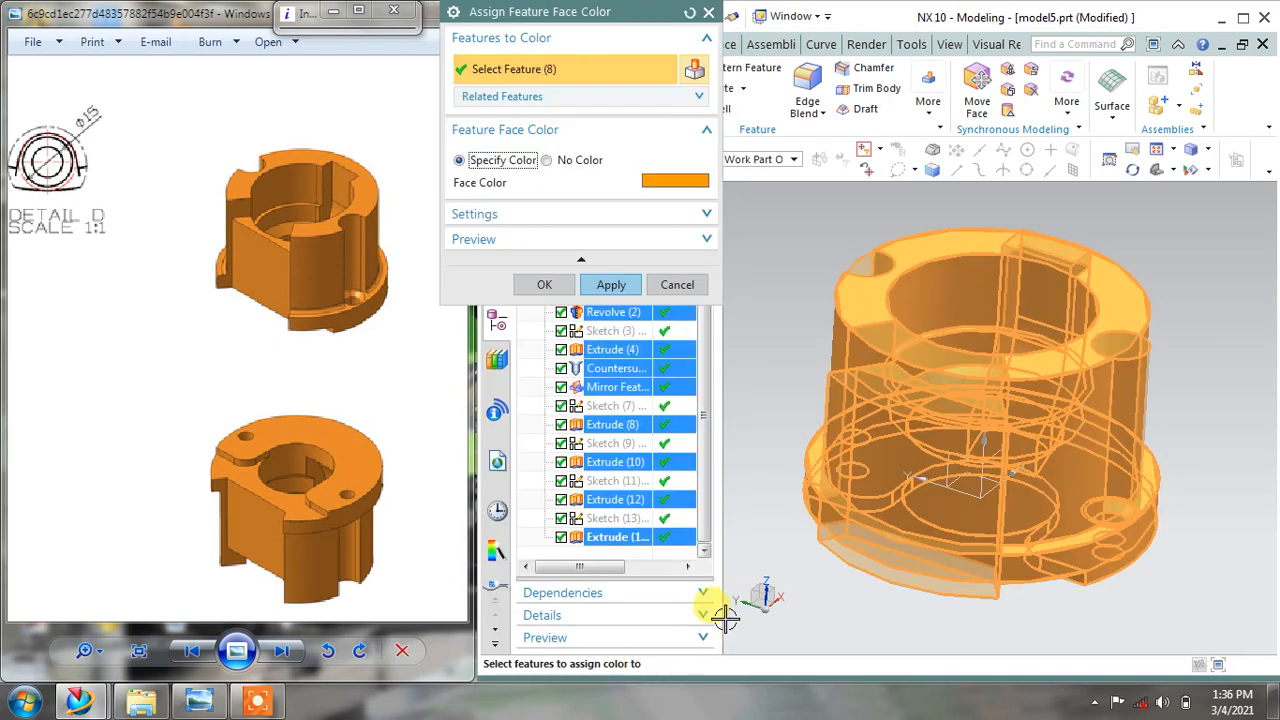
pyautogui.click(609, 286)
pyautogui.click(674, 286)
# Turn on True Shading for the model display and narrow the feature list to enlarge the graphics area
pyautogui.moveTo(850, 333); pyautogui.dragTo(796, 300, button='middle')
pyautogui.rightClick(796, 300)
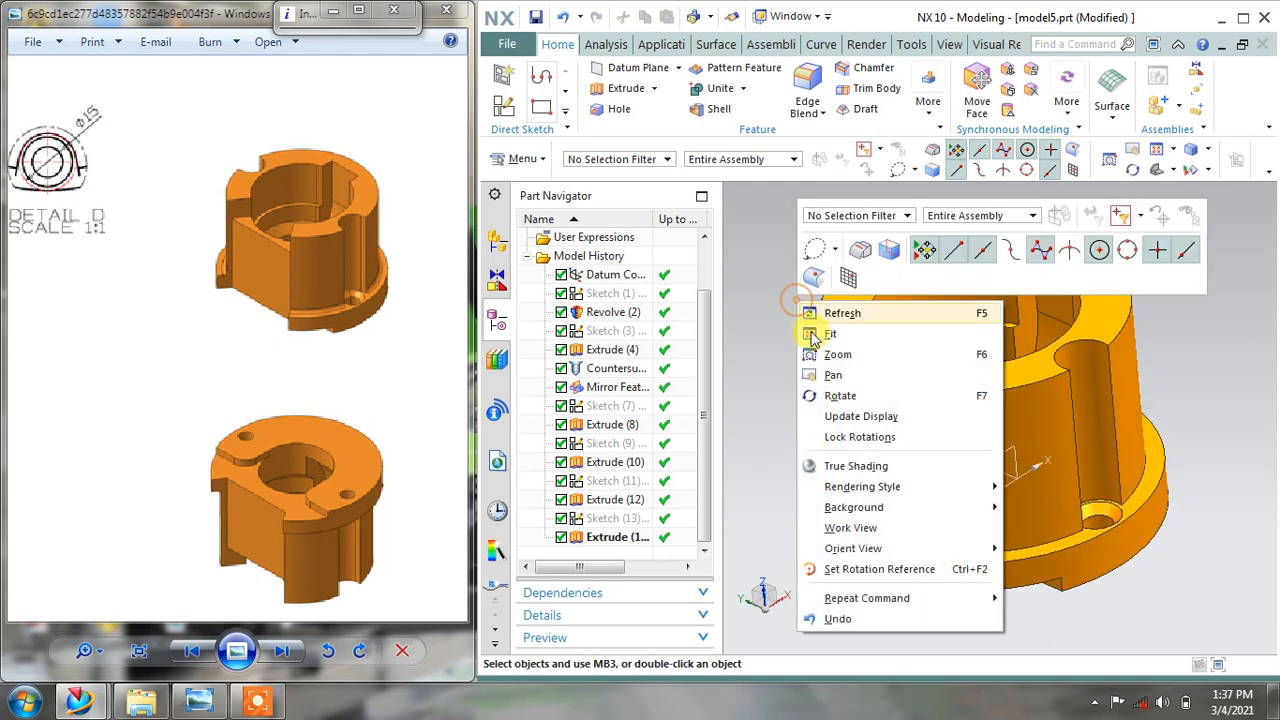
pyautogui.click(840, 467)
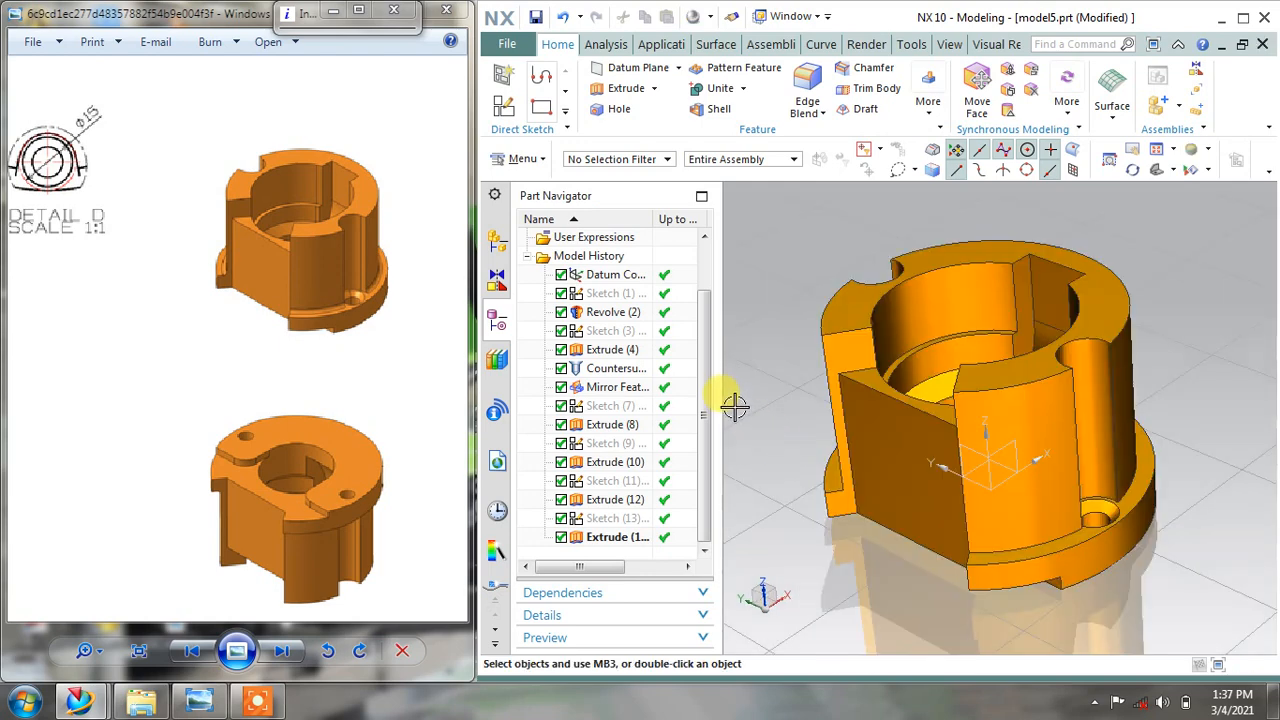
pyautogui.moveTo(722, 383); pyautogui.dragTo(520, 392)
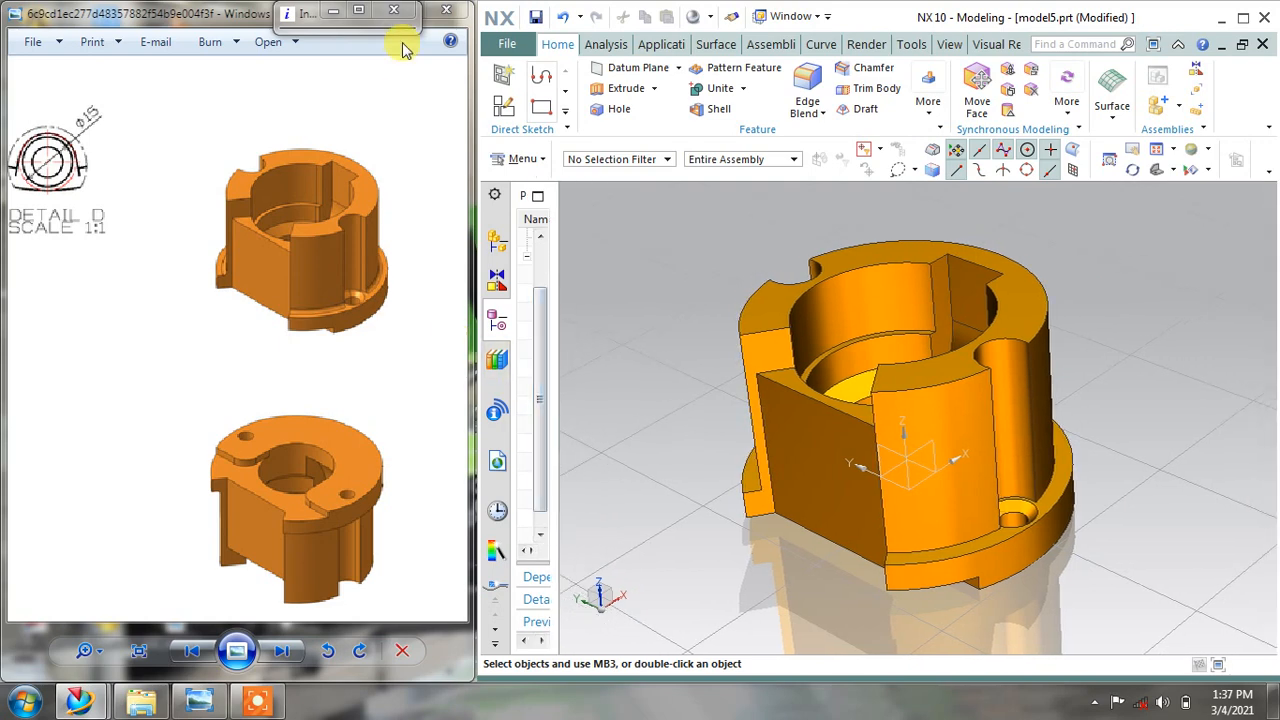
# Close the update warning and failure report and zoom the reference drawing out to its overall layout
pyautogui.click(357, 12)
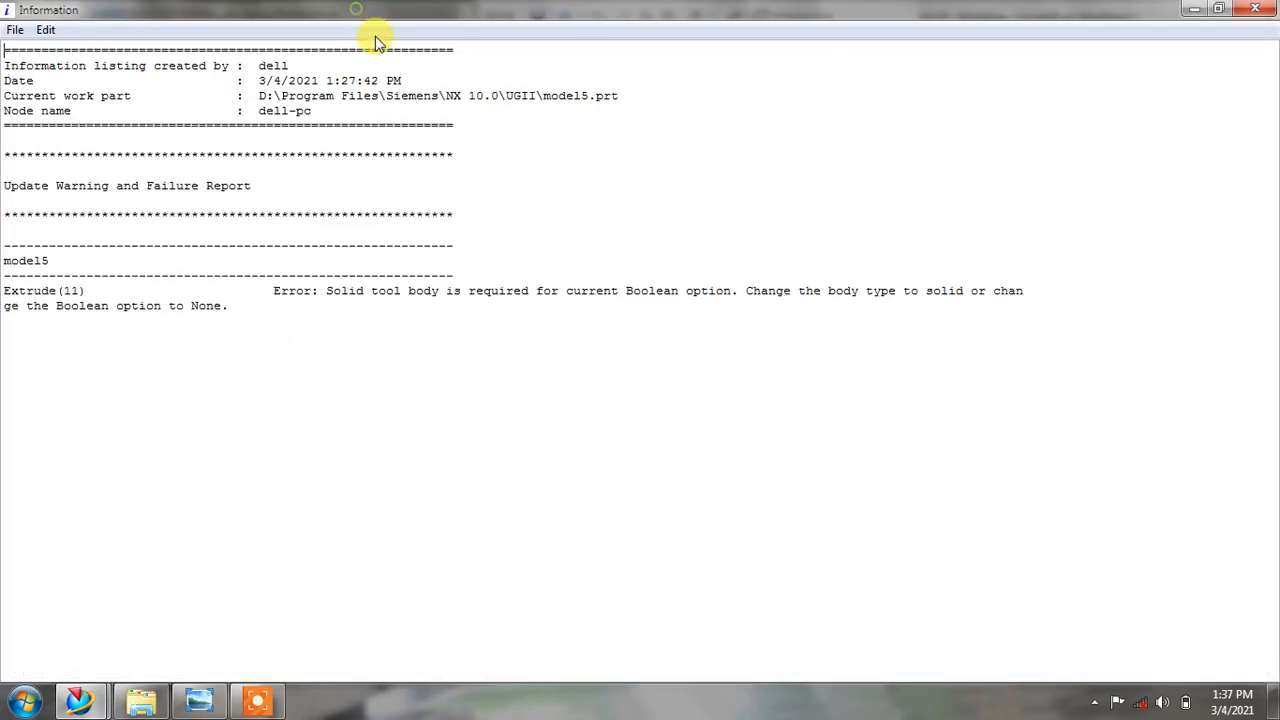
pyautogui.click(1252, 9)
pyautogui.moveTo(203, 241); pyautogui.dragTo(292, 256)
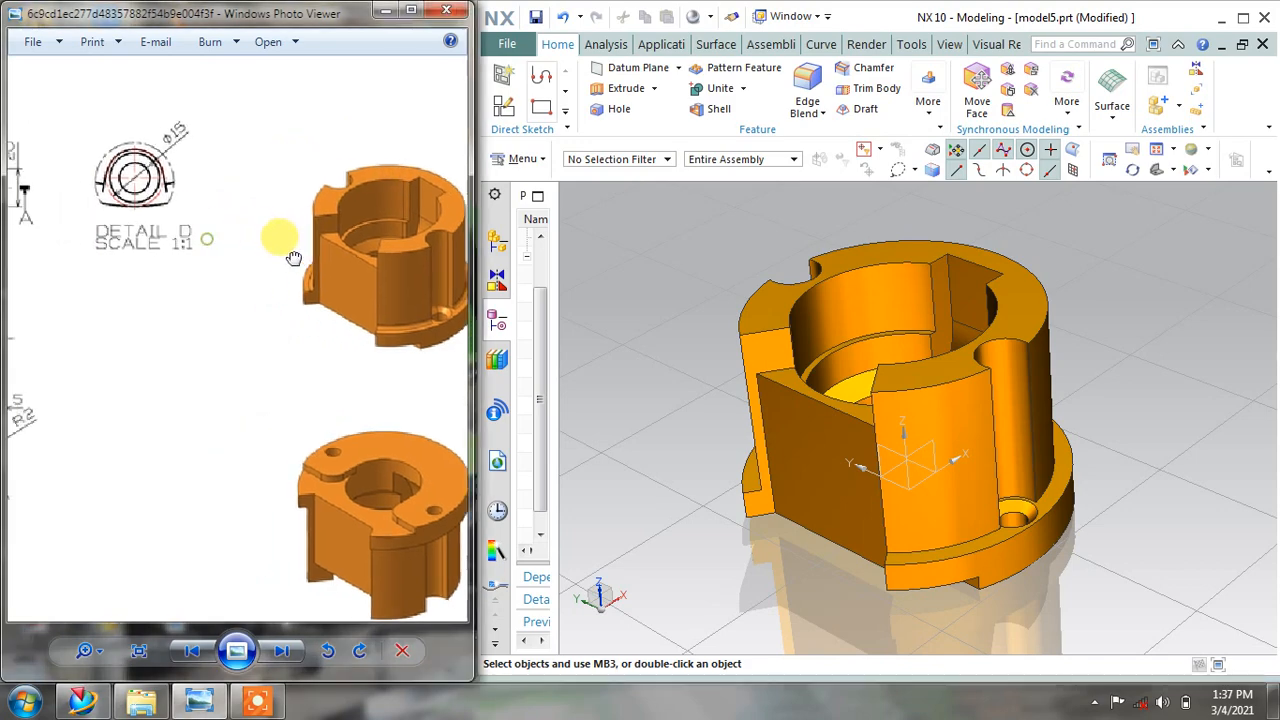
pyautogui.scroll(-4, 293, 256)
# Maximize the modeling window, switch to full-screen display and examine the orange part from several angles
pyautogui.click(1246, 17)
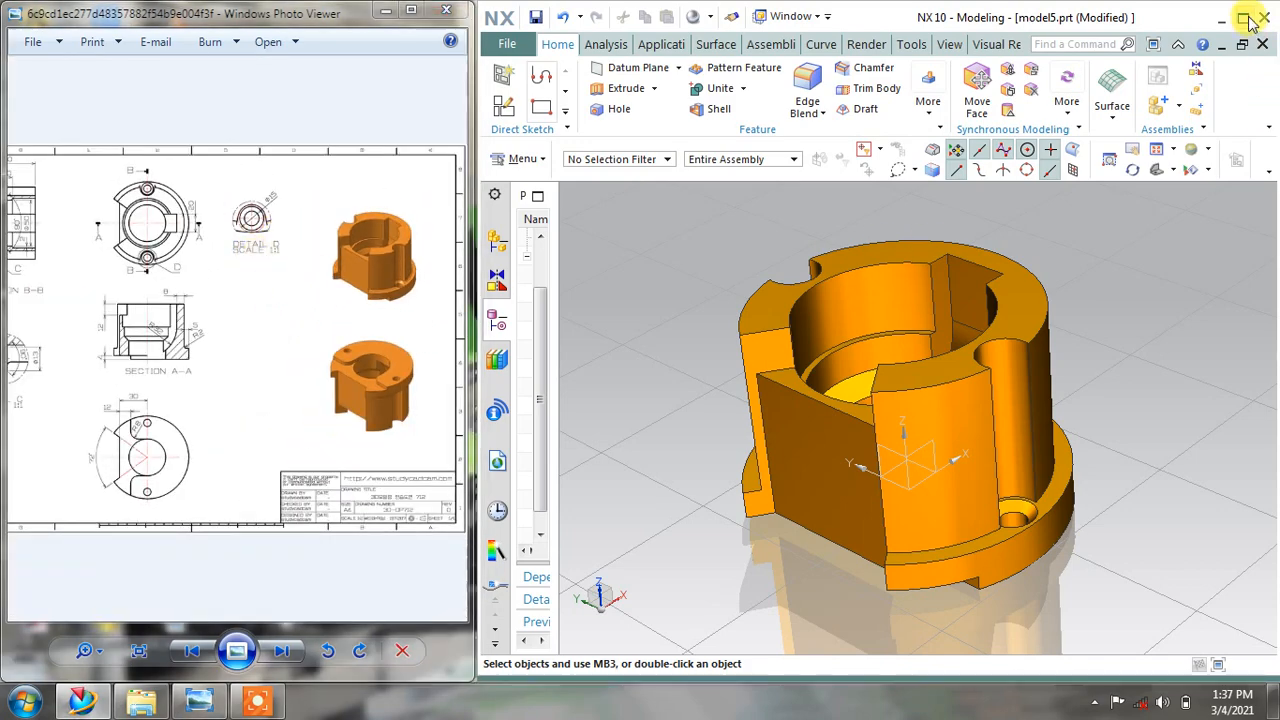
pyautogui.moveTo(534, 223); pyautogui.dragTo(752, 255, button='middle')
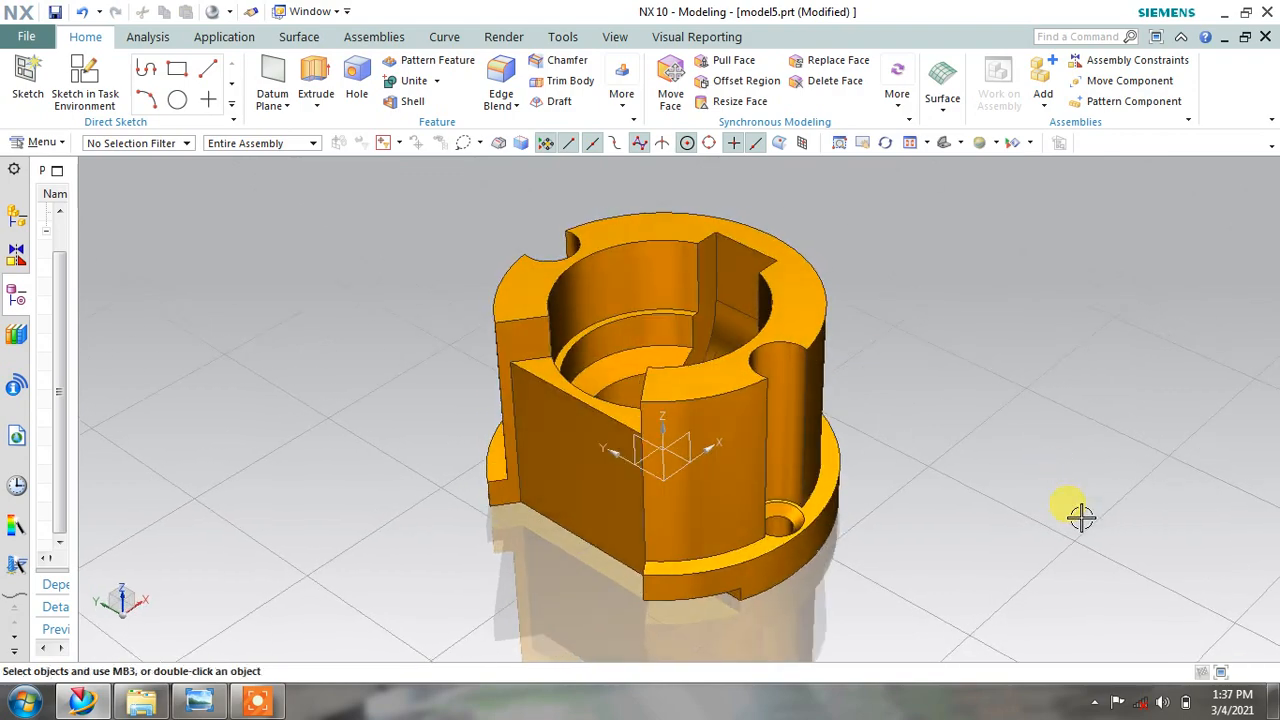
pyautogui.click(1220, 671)
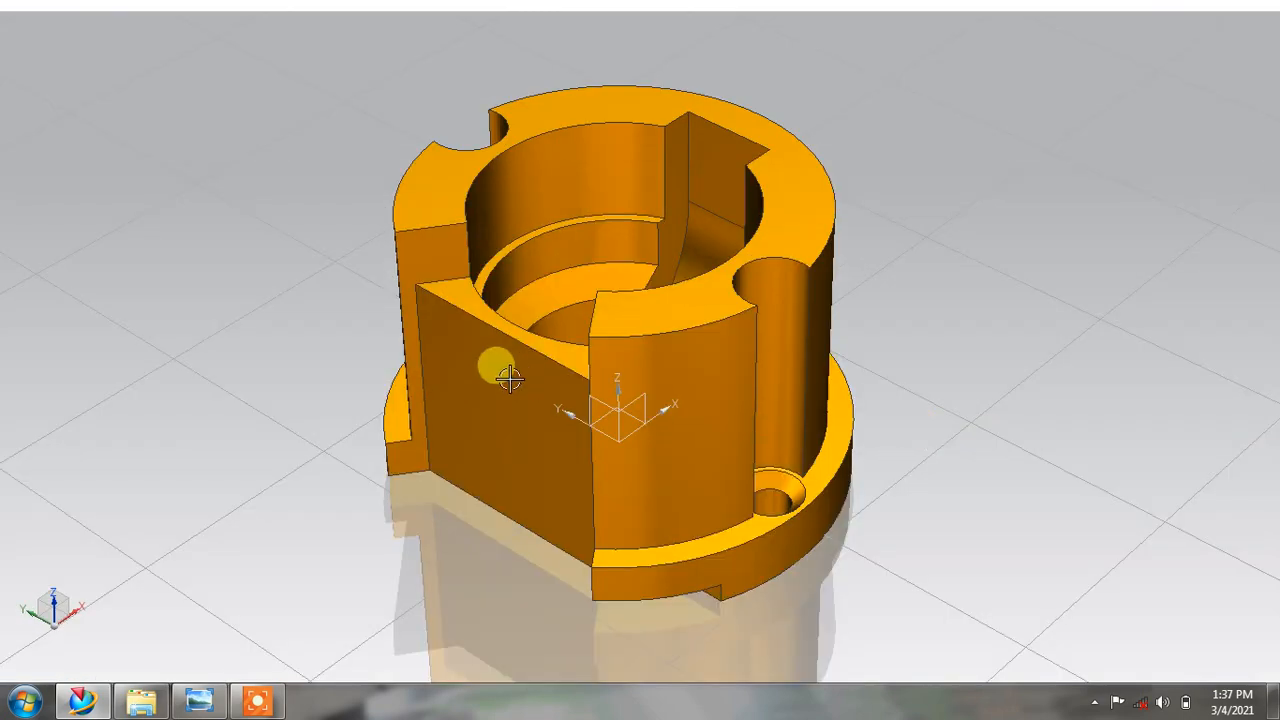
pyautogui.moveTo(509, 377); pyautogui.dragTo(447, 235, button='middle')
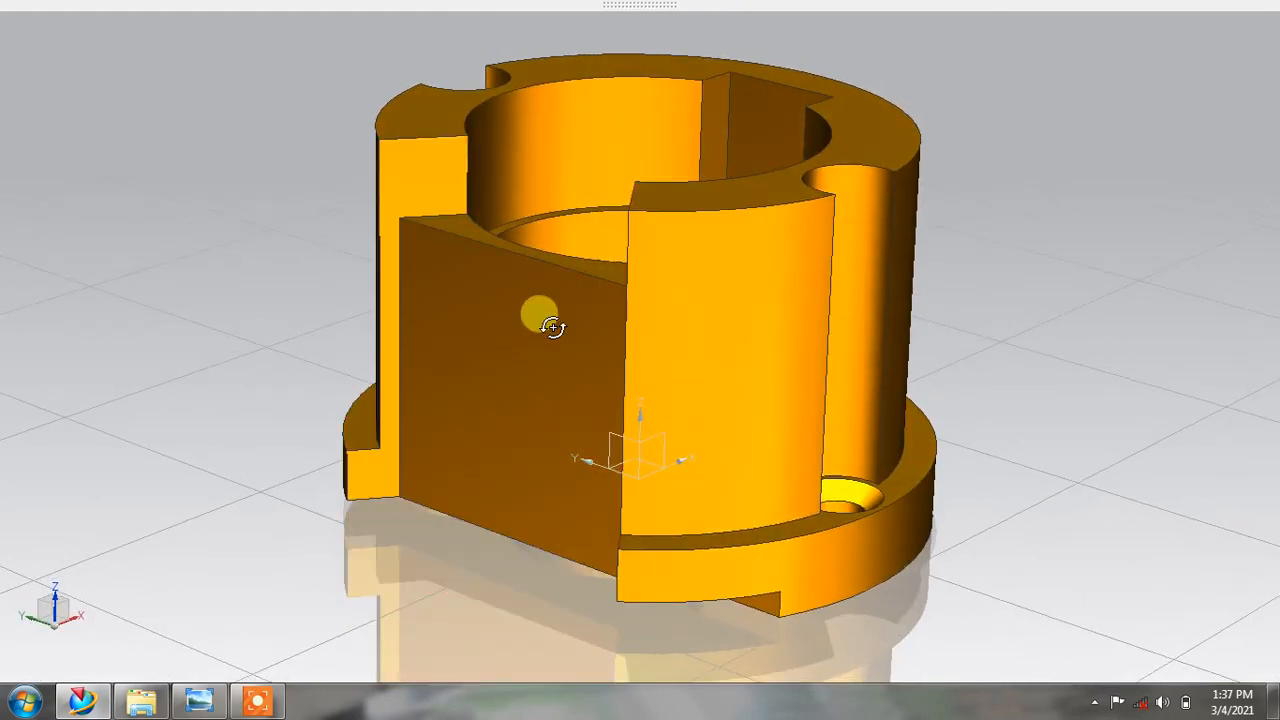
pyautogui.moveTo(552, 327); pyautogui.dragTo(554, 368, button='middle')
pyautogui.scroll(1, 551, 368)
pyautogui.scroll(-2, 551, 368)
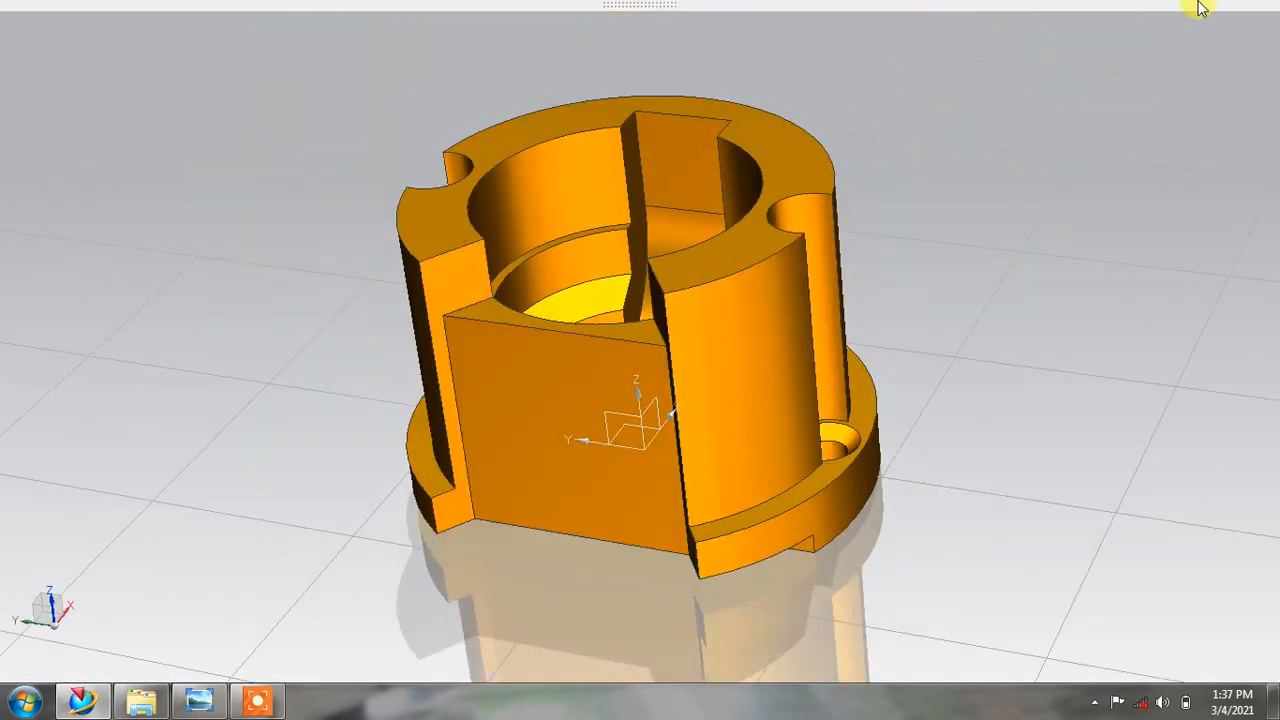
# Leave full-screen display and restore the modeling window beside the reference drawing
pyautogui.moveTo(1180, 10)
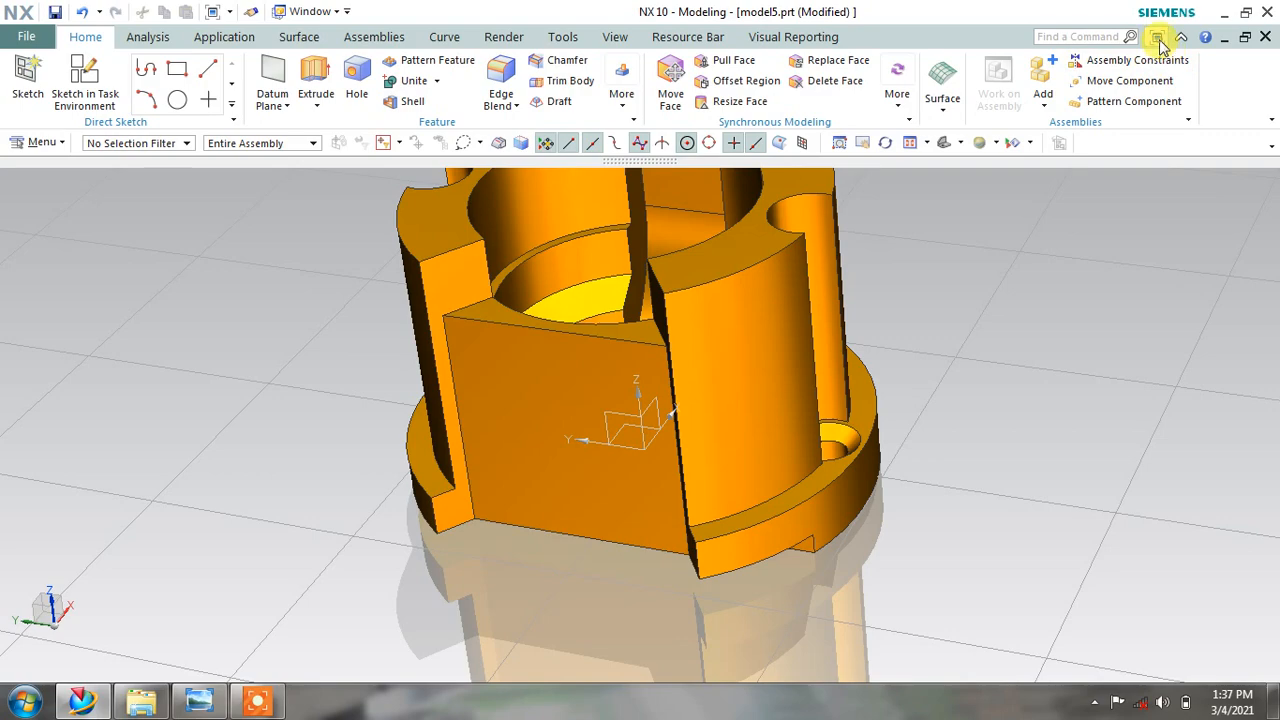
pyautogui.click(1157, 37)
pyautogui.moveTo(909, 351)
pyautogui.mouseDown(button='middle')
pyautogui.moveTo(918, 334)
pyautogui.moveTo(900, 355)
pyautogui.moveTo(895, 340)
pyautogui.mouseUp(button='middle')
pyautogui.click(1245, 12)
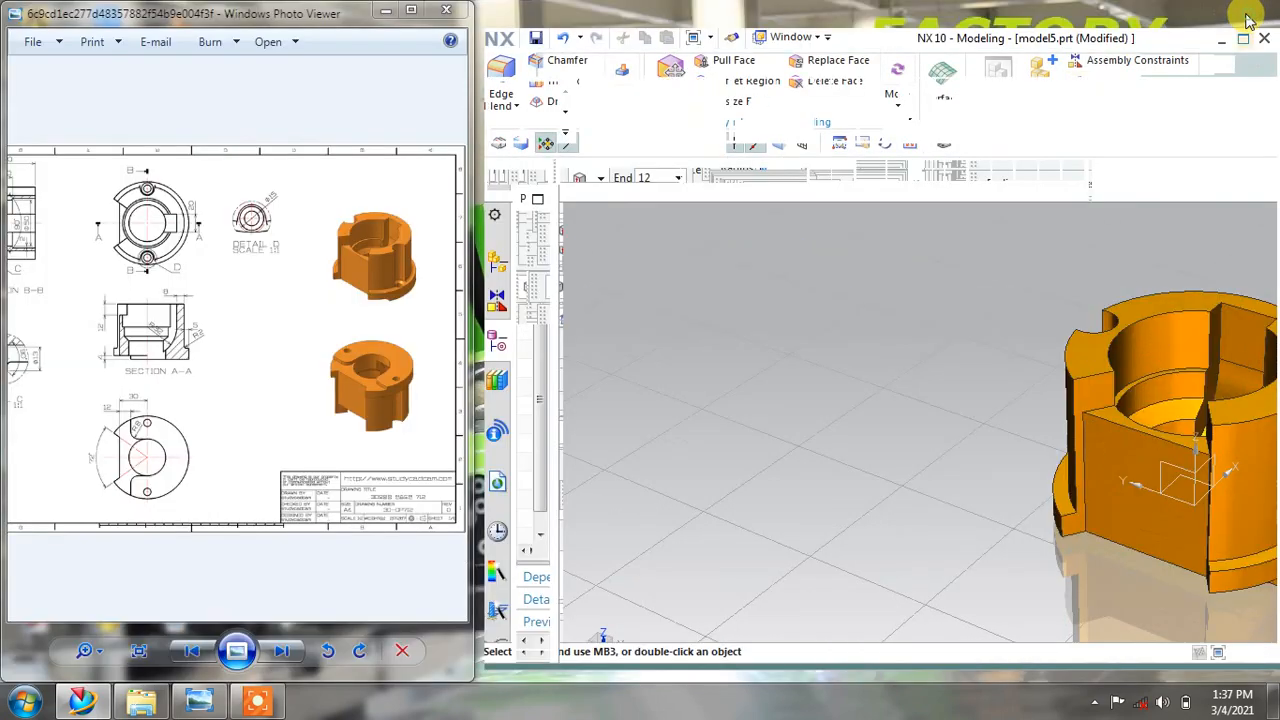
# Compare the finished part with the section, top and bottom views of the reference drawing, refreshing the model display
pyautogui.scroll(2, 273, 288)
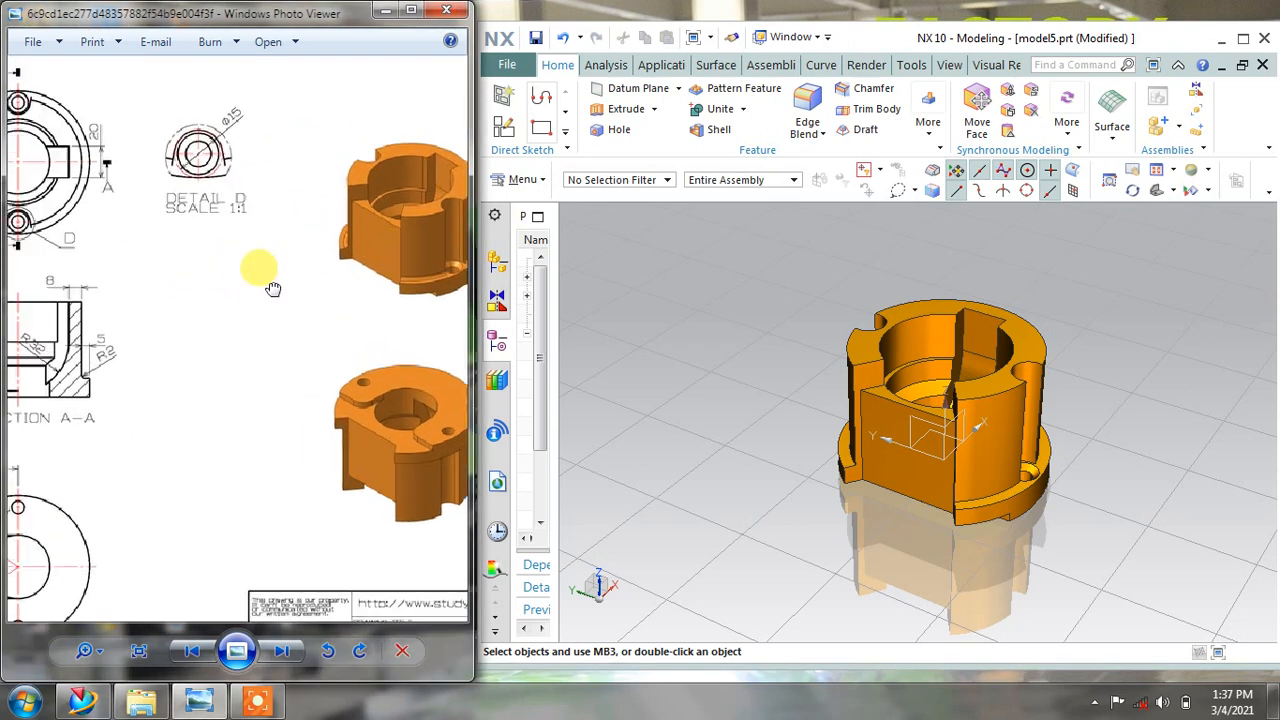
pyautogui.scroll(-4, 273, 288)
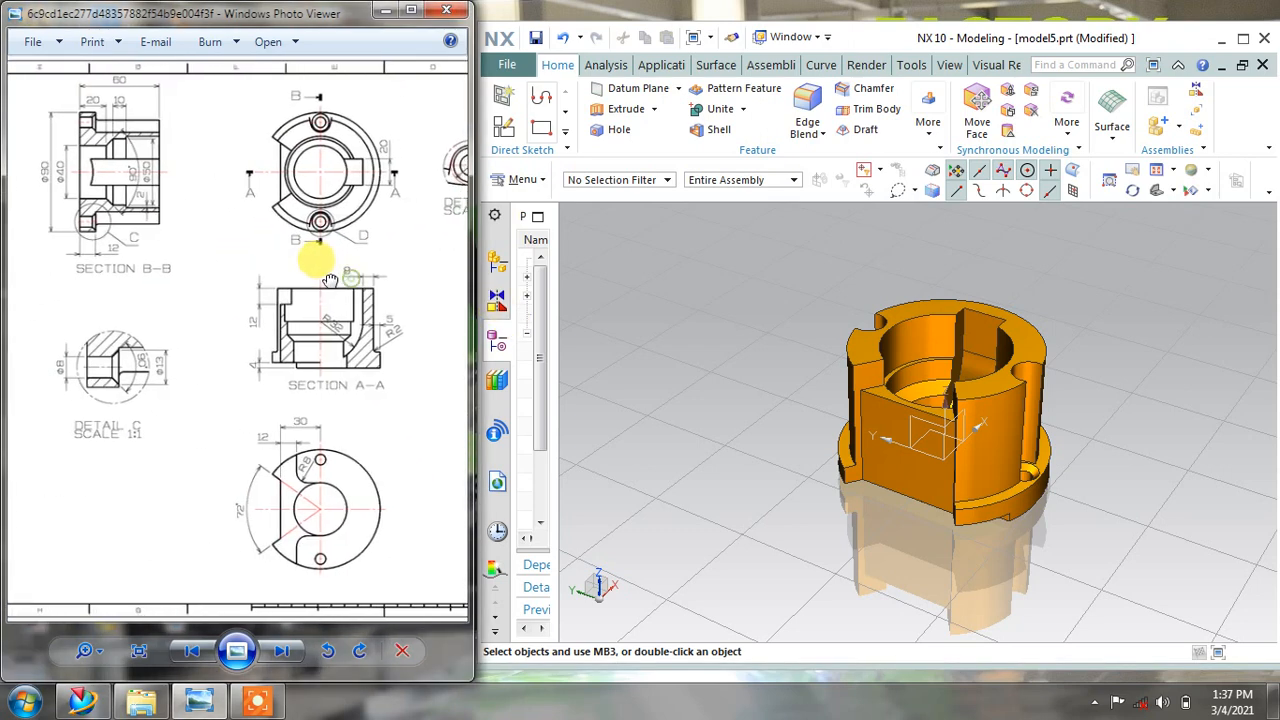
pyautogui.moveTo(330, 280)
pyautogui.mouseDown()
pyautogui.moveTo(293, 278)
pyautogui.moveTo(313, 277)
pyautogui.mouseUp()
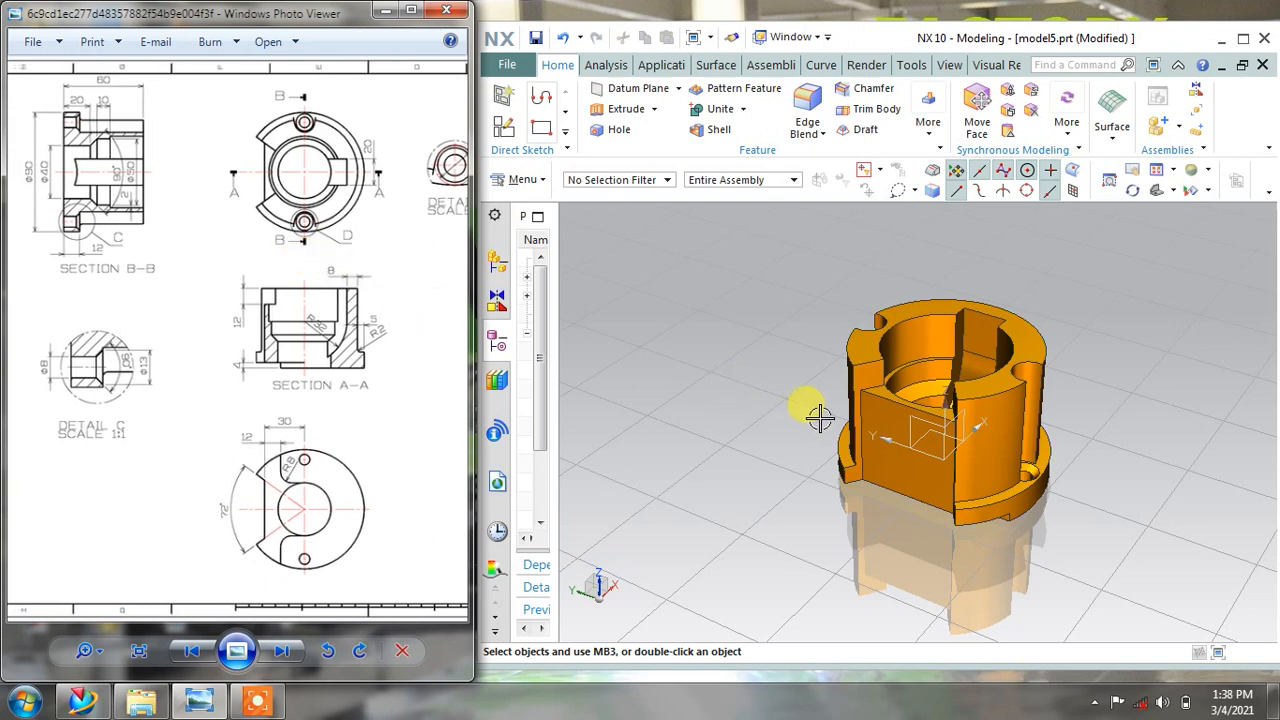
pyautogui.moveTo(819, 418)
pyautogui.mouseDown(button='middle')
pyautogui.moveTo(809, 403)
pyautogui.moveTo(826, 406)
pyautogui.mouseUp(button='middle')
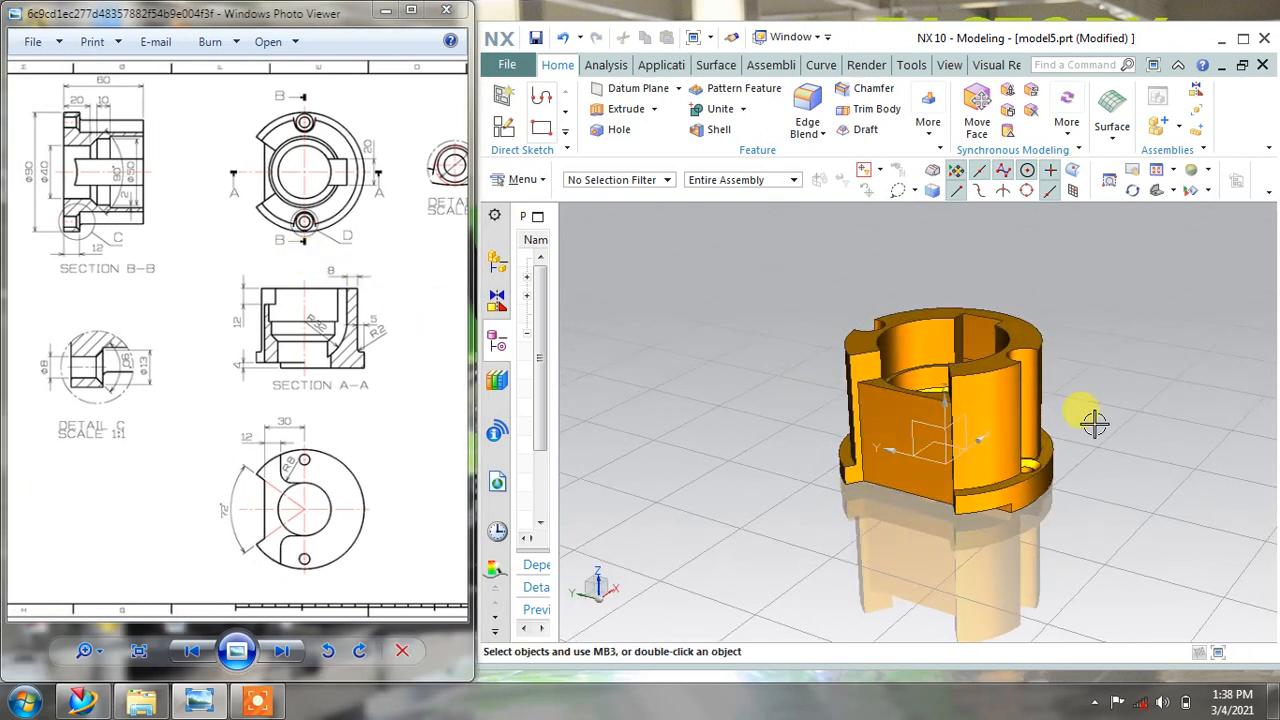
pyautogui.moveTo(1067, 417); pyautogui.dragTo(1091, 343, button='middle')
pyautogui.rightClick(1091, 340)
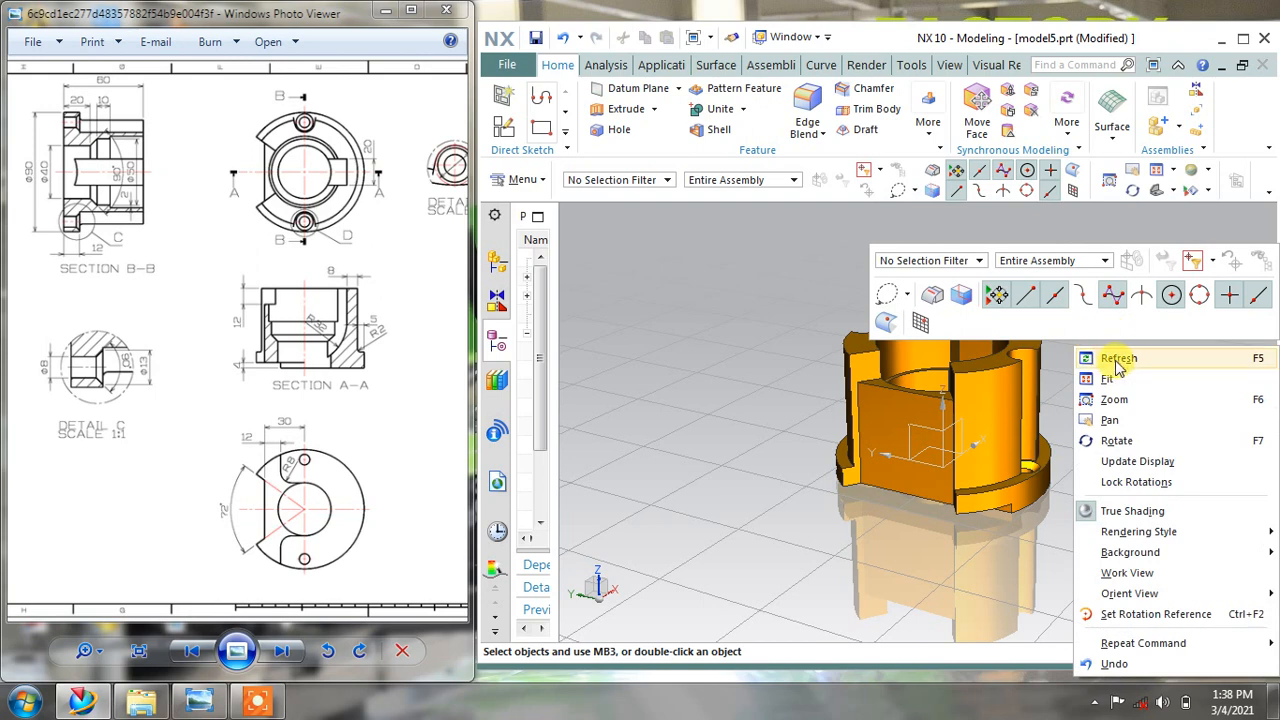
pyautogui.click(1110, 355)
pyautogui.scroll(3, 1041, 422)
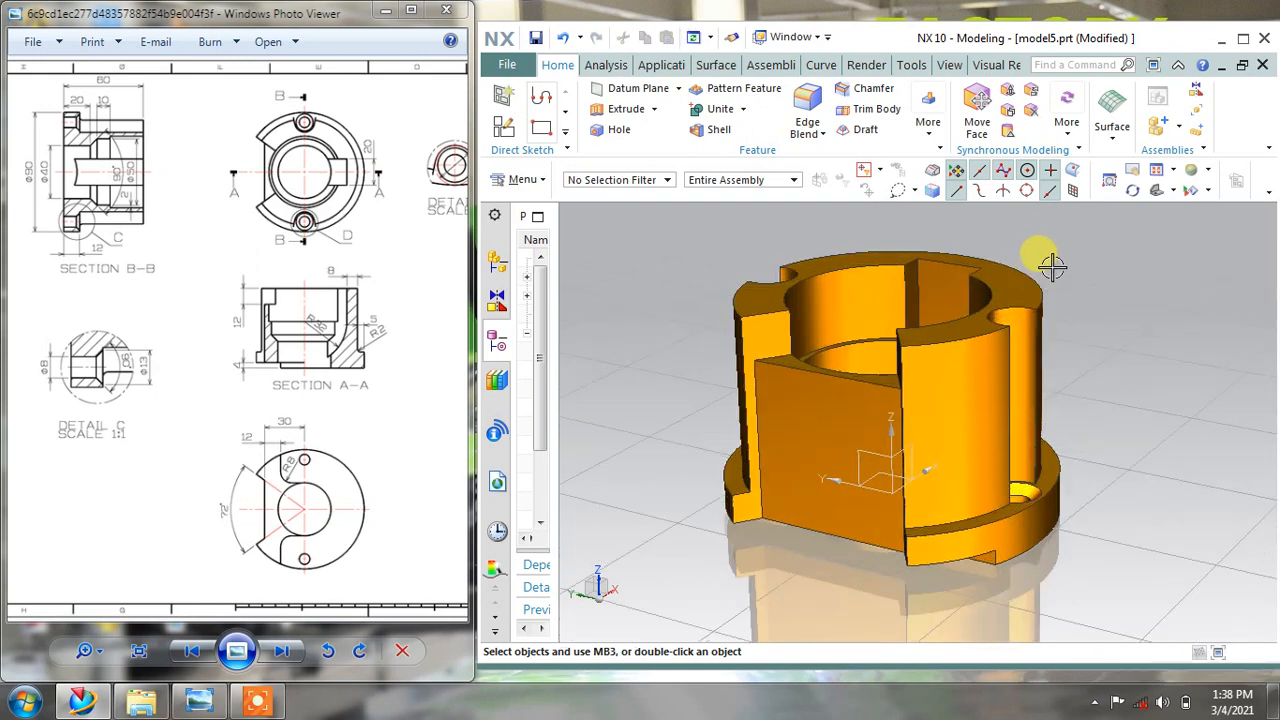
pyautogui.moveTo(1049, 262)
pyautogui.mouseDown(button='middle')
pyautogui.moveTo(1057, 300)
pyautogui.moveTo(1051, 286)
pyautogui.mouseUp(button='middle')
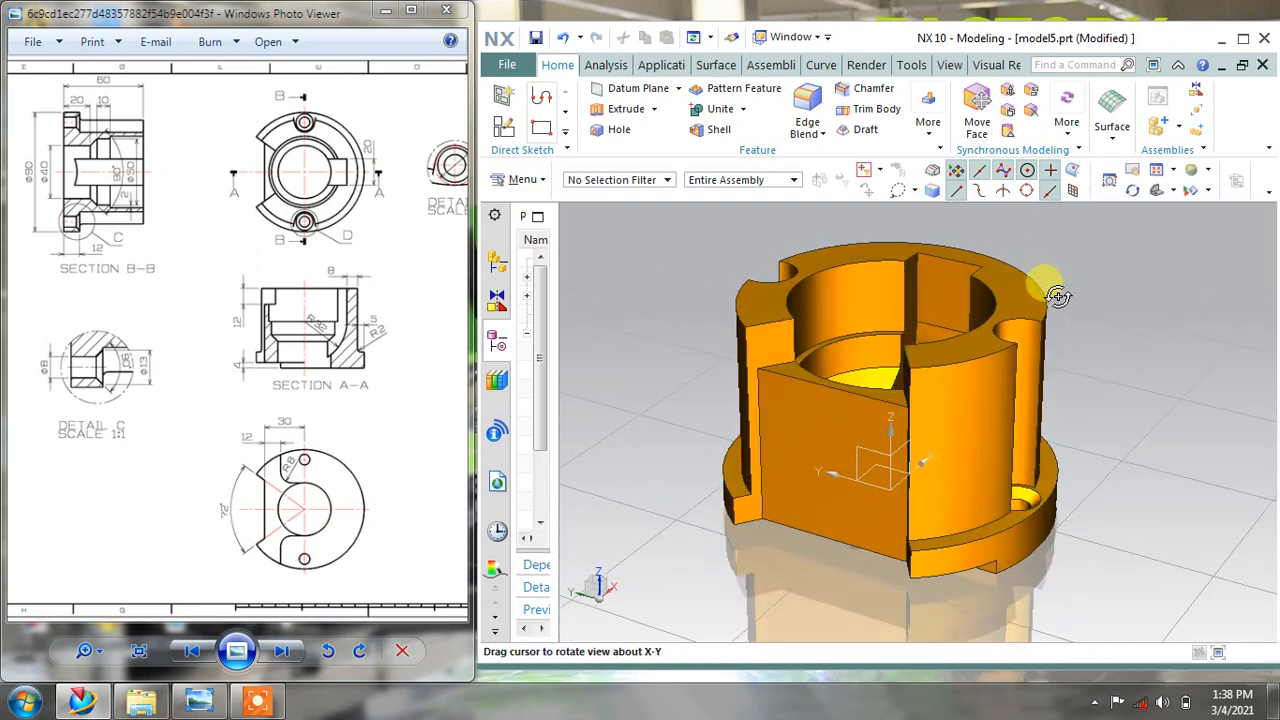
# Extend the modeling window to the full screen height and inspect the finished part beside the drawing
pyautogui.doubleClick(848, 665)
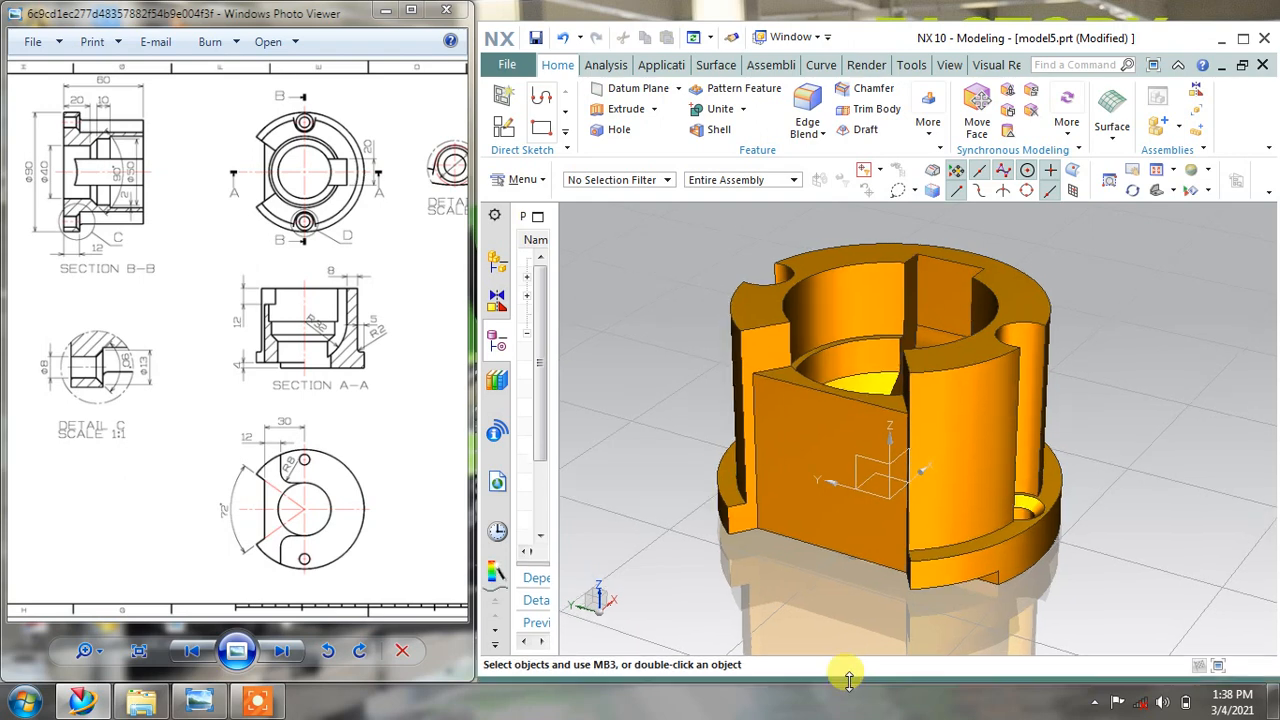
pyautogui.scroll(3, 849, 614)
pyautogui.scroll(-2, 865, 517)
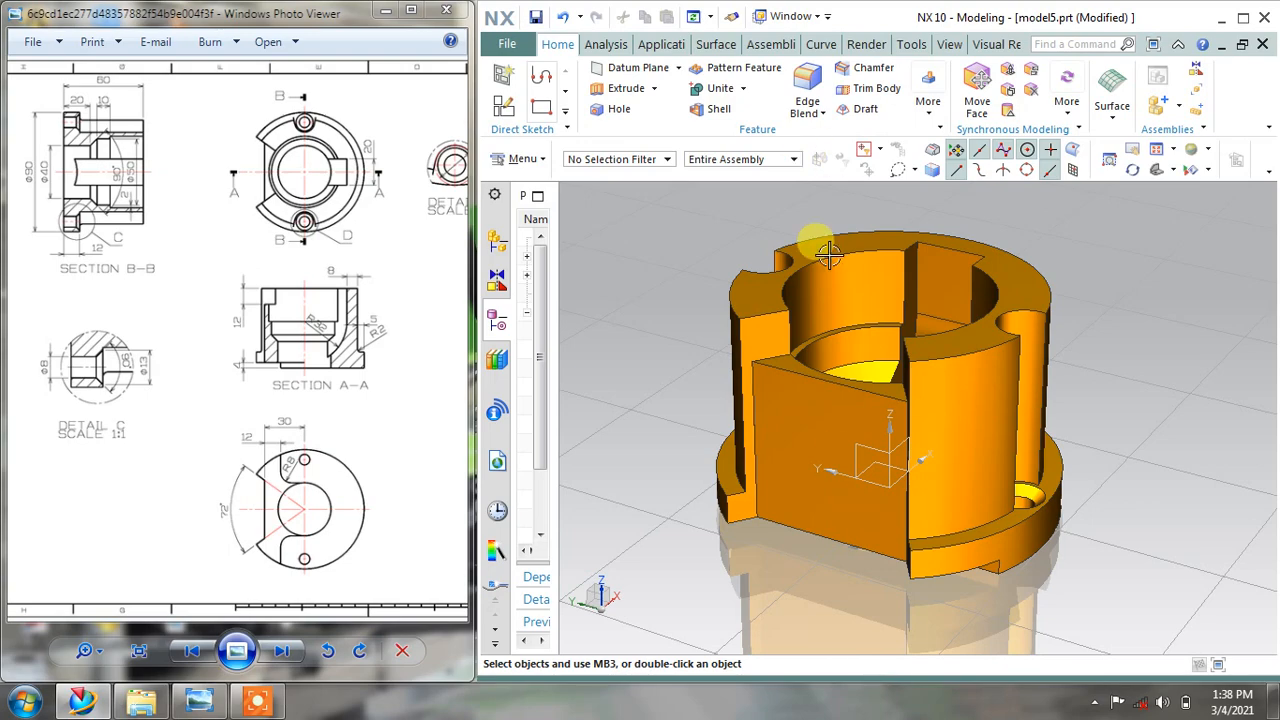
pyautogui.moveTo(1154, 434)
pyautogui.mouseDown(button='middle')
pyautogui.moveTo(1157, 417)
pyautogui.moveTo(1155, 447)
pyautogui.moveTo(1146, 437)
pyautogui.moveTo(1163, 452)
pyautogui.moveTo(1163, 438)
pyautogui.moveTo(1142, 436)
pyautogui.moveTo(1163, 421)
pyautogui.moveTo(1146, 434)
pyautogui.moveTo(1169, 440)
pyautogui.moveTo(1151, 429)
pyautogui.moveTo(1163, 420)
pyautogui.moveTo(1151, 440)
pyautogui.moveTo(1168, 413)
pyautogui.mouseUp(button='middle')
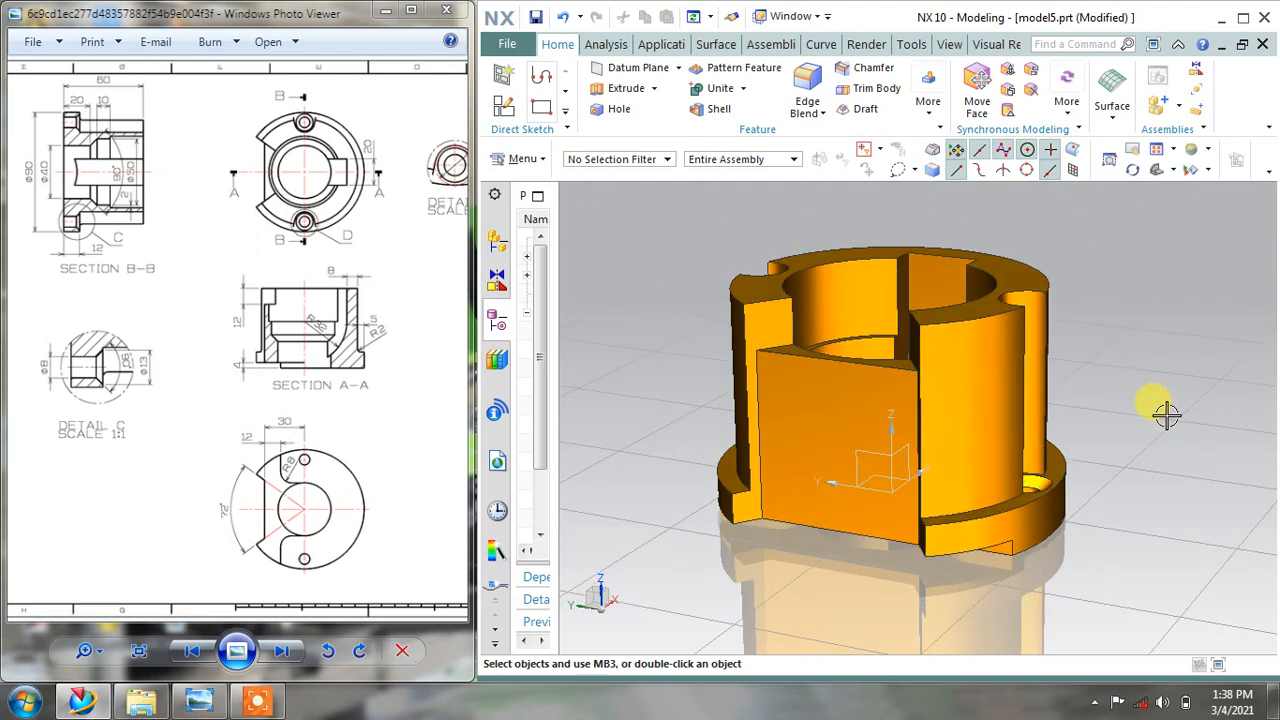